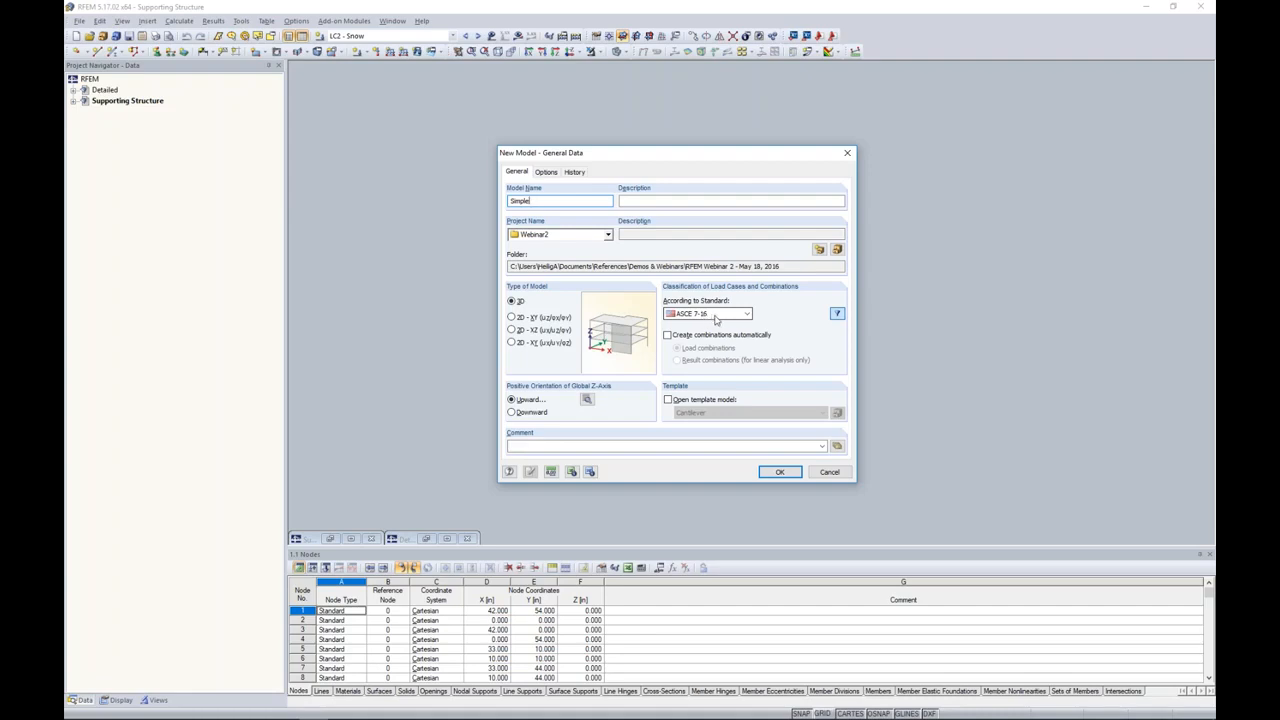
Step: Create the 3D model Simple with load classification per ASCE 7-16 and automatically created load combinations
left_click(715, 318)
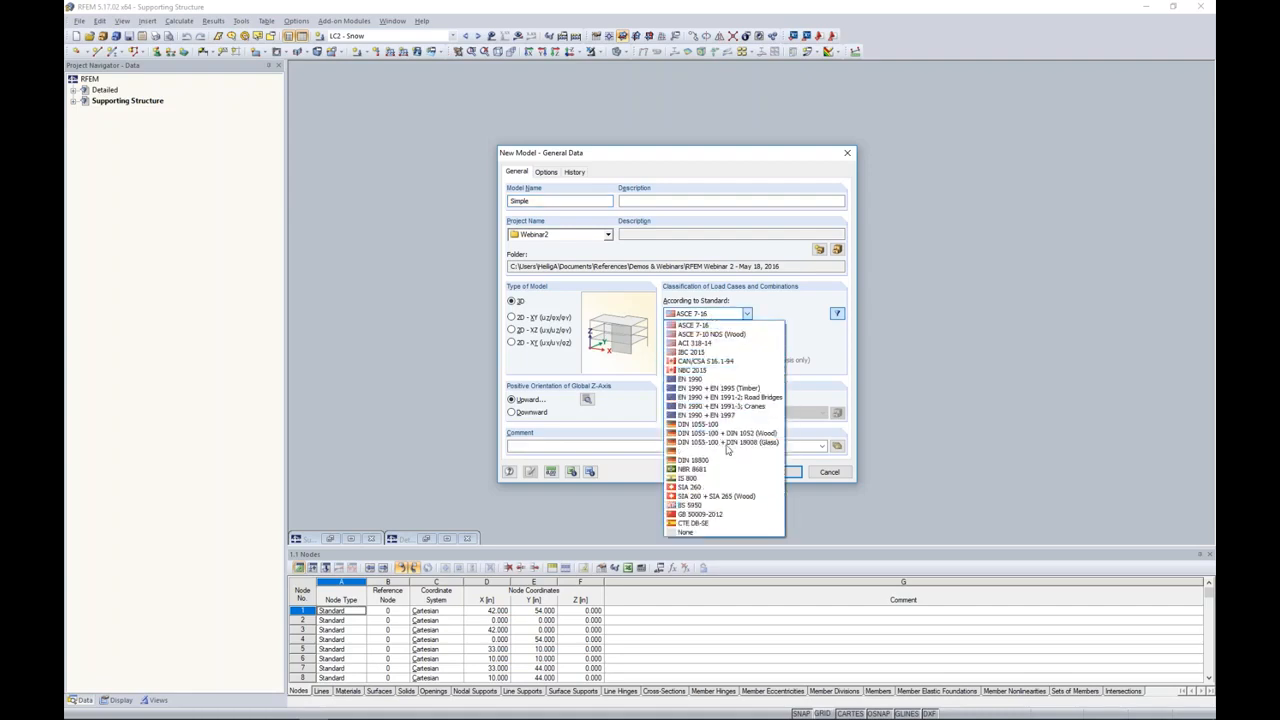
left_click(800, 334)
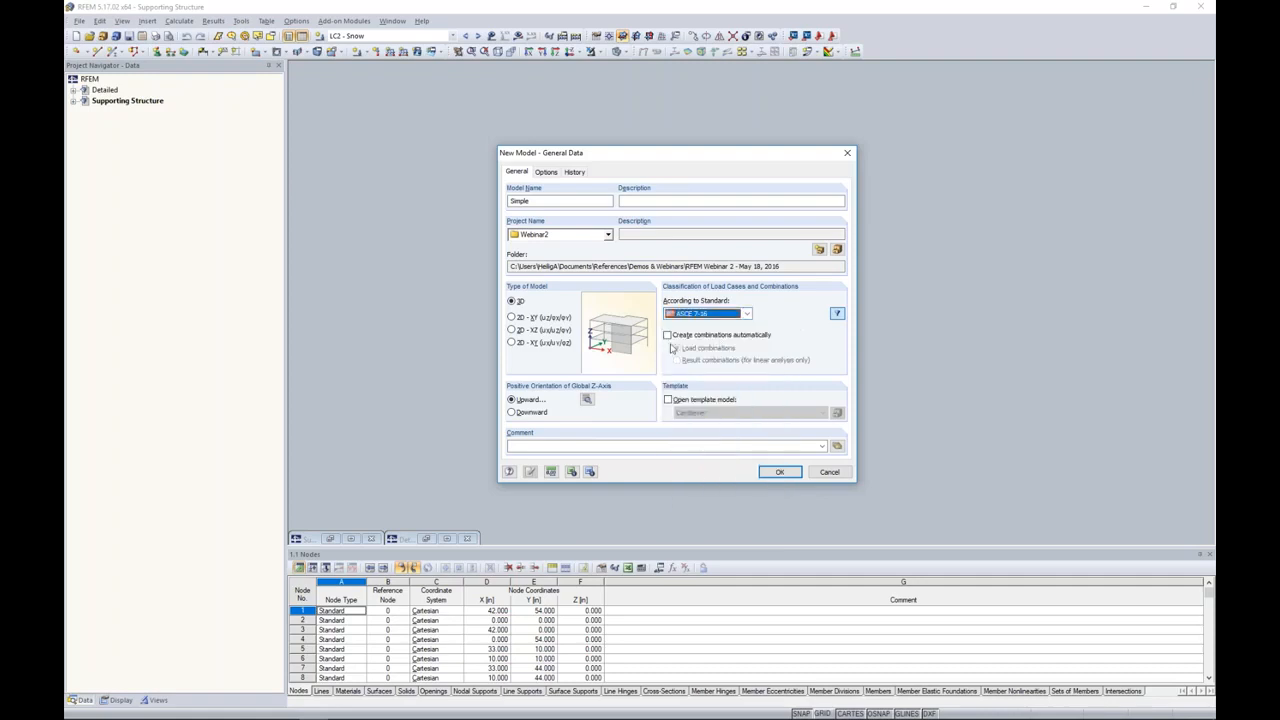
left_click(690, 337)
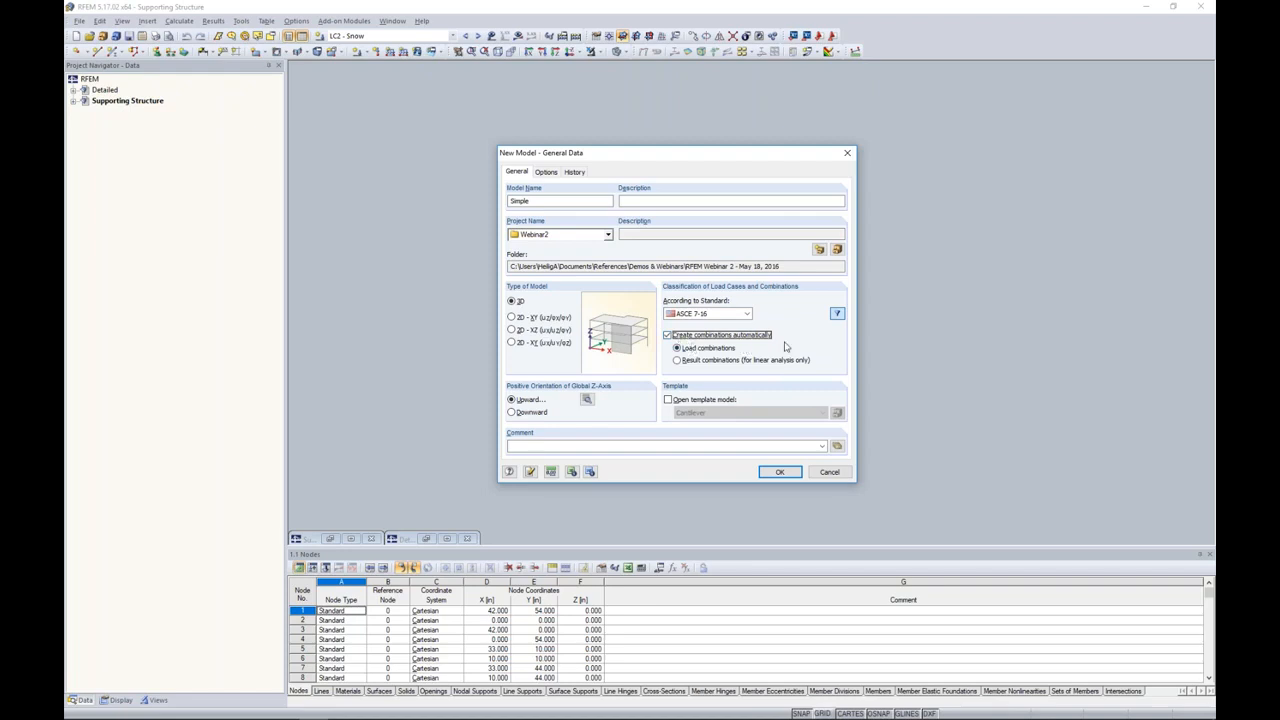
left_click(780, 471)
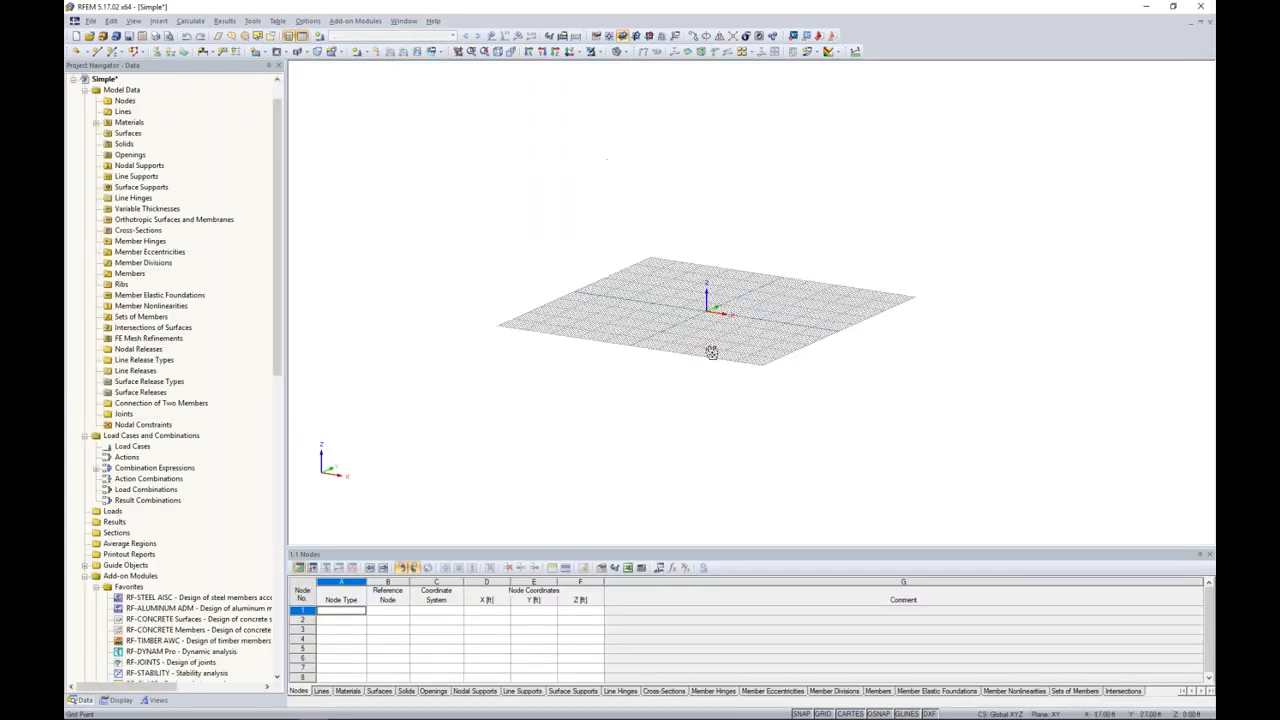
Step: Examine the new model's project navigator, from model data and load cases to the add-on modules
scroll(711, 352, "up", 4)
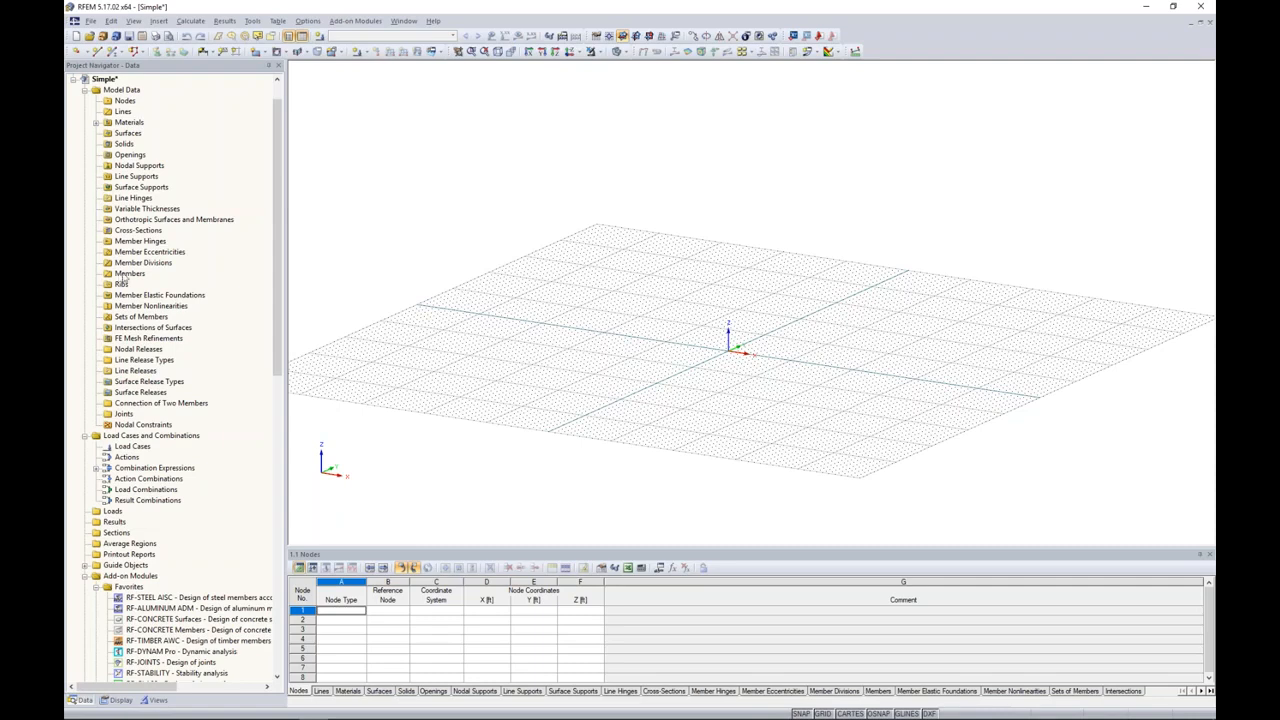
scroll(270, 263, "down", 2)
scroll(270, 263, "down", 11)
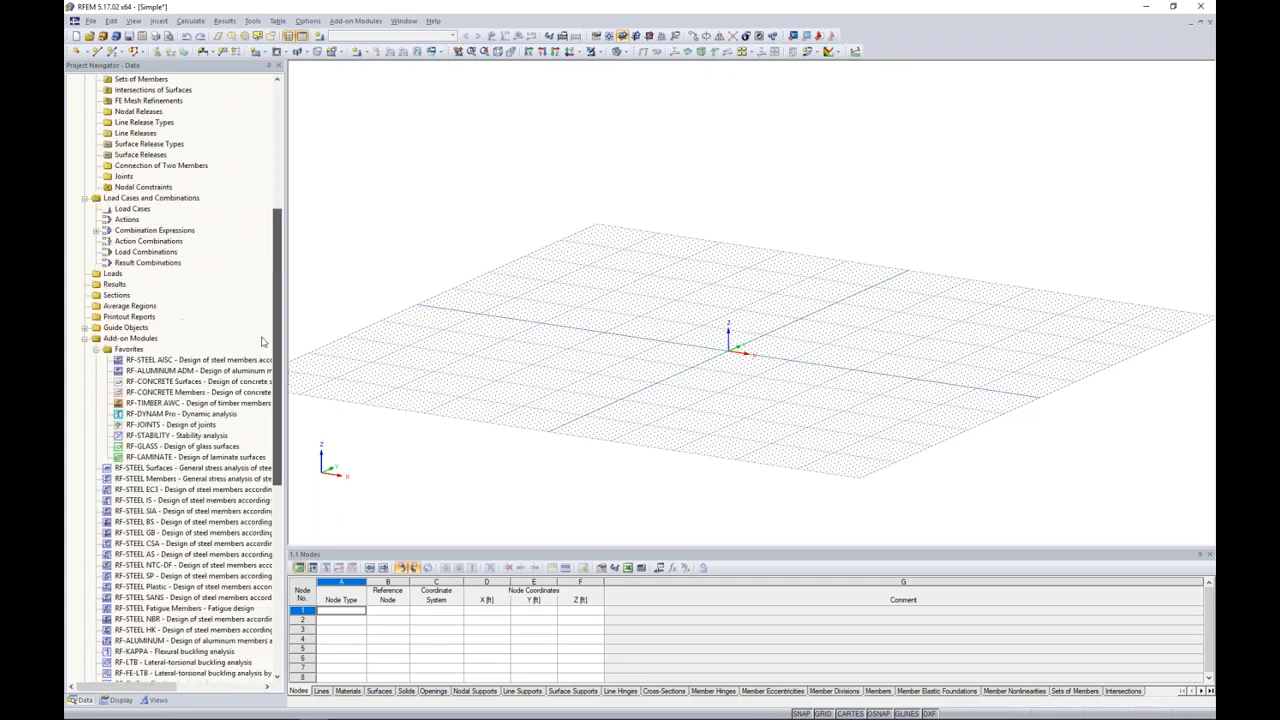
scroll(250, 423, "down", 6)
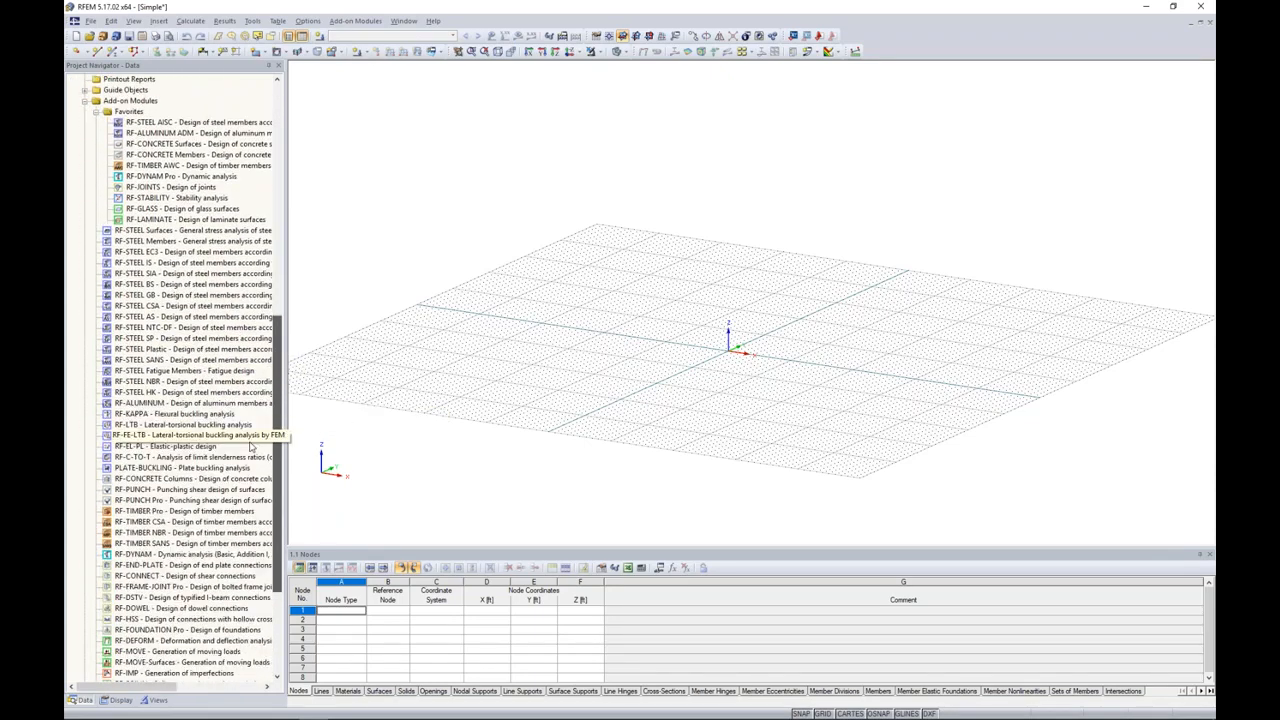
scroll(243, 497, "up", 5)
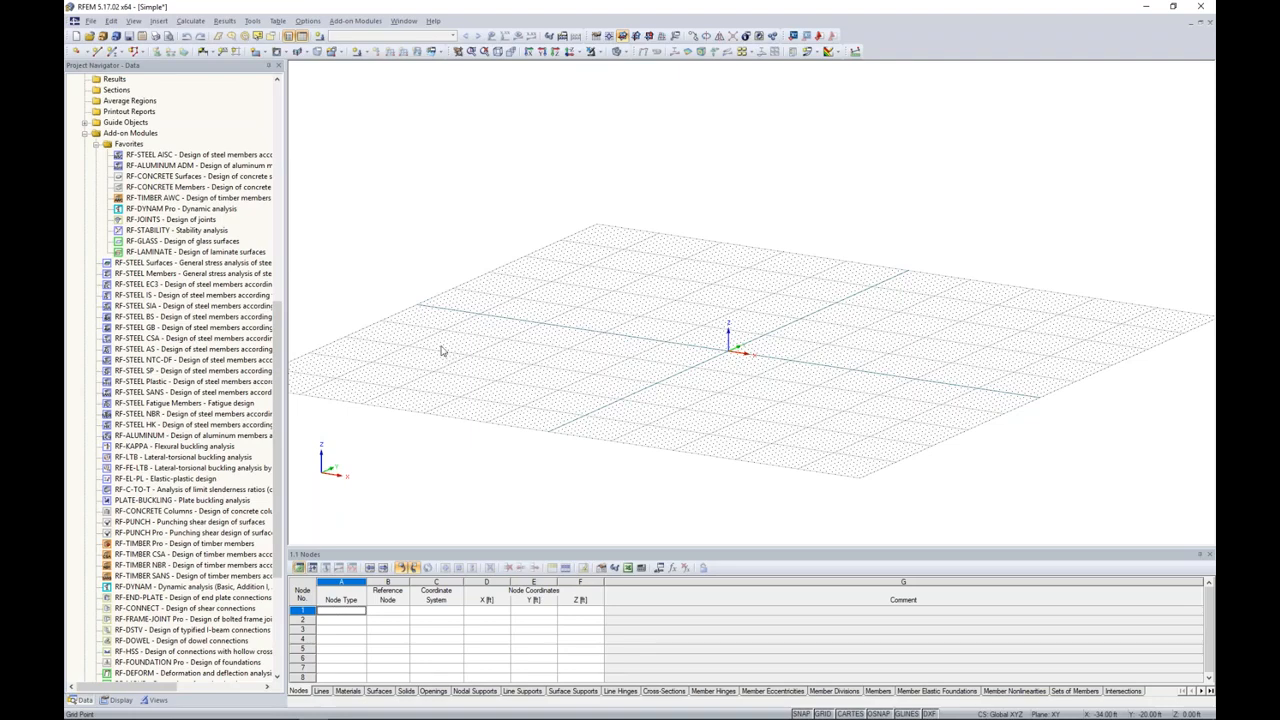
scroll(278, 345, "up", 2)
scroll(270, 340, "up", 10)
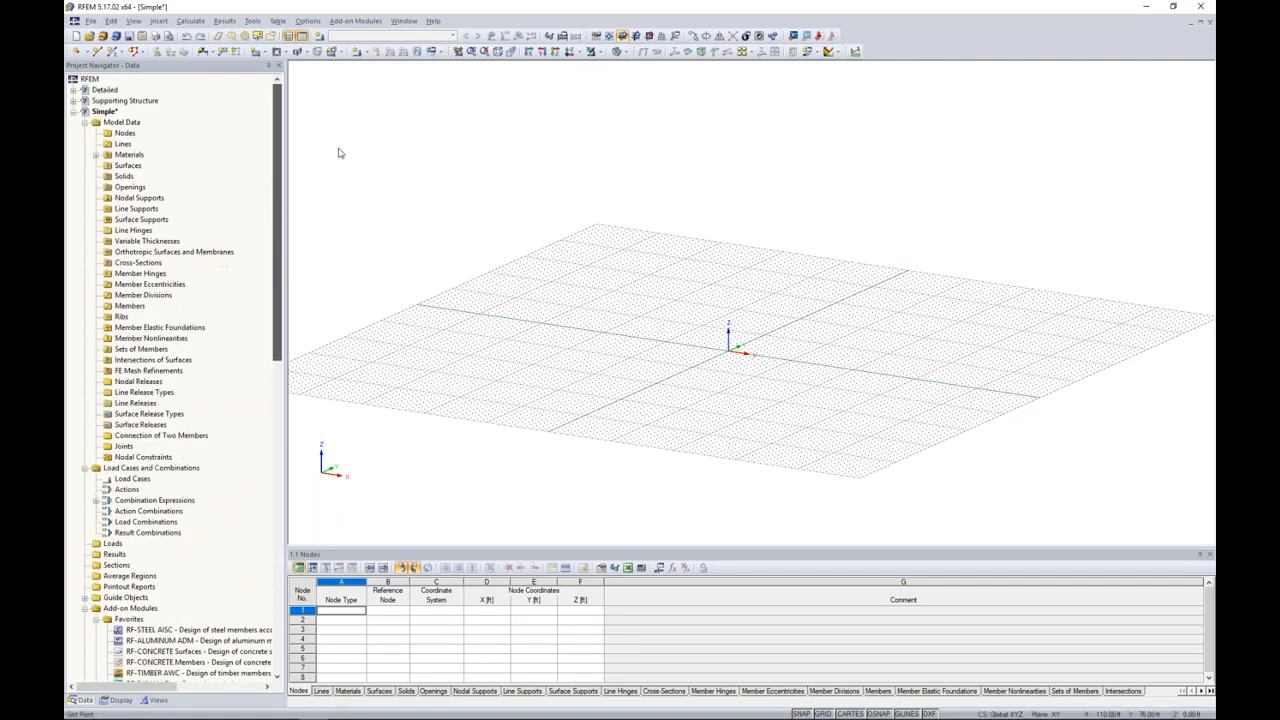
Step: From the work plane grid settings, set the model's geometry lengths to inches with three decimal places
middle_click_drag(740, 356, 673, 375)
scroll(697, 380, "up", 5)
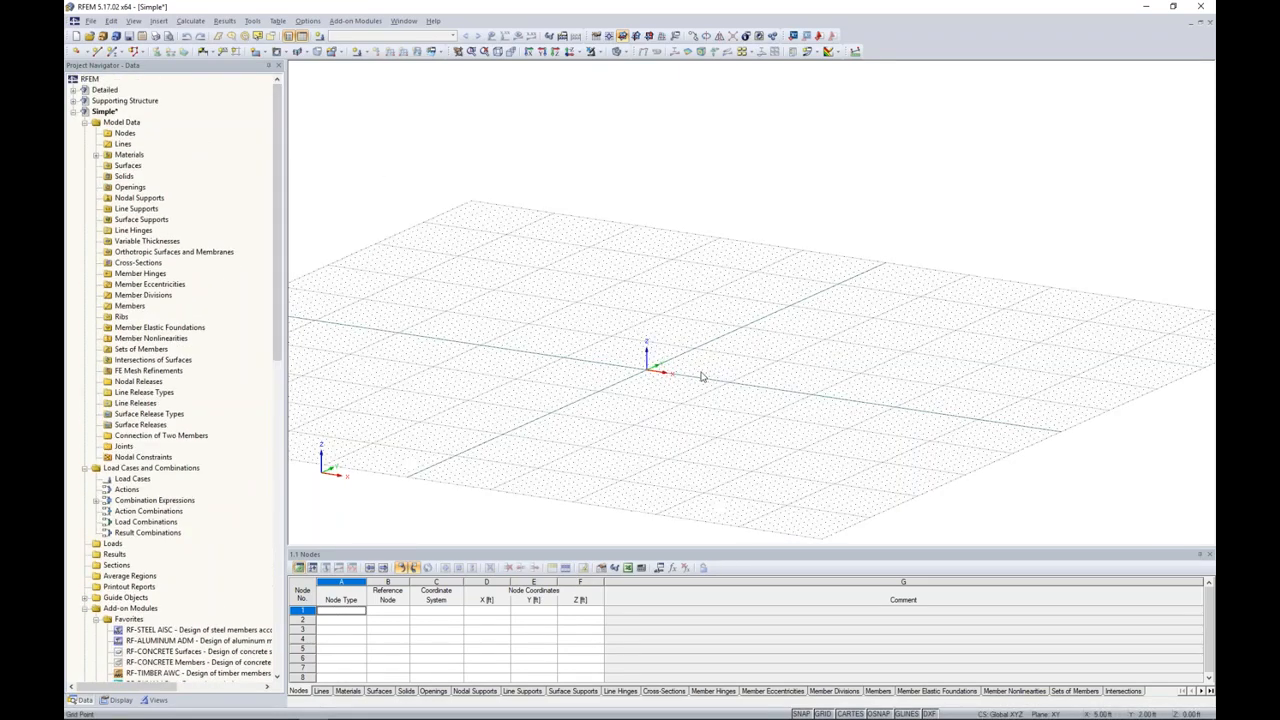
middle_click_drag(787, 376, 726, 396, "ctrl")
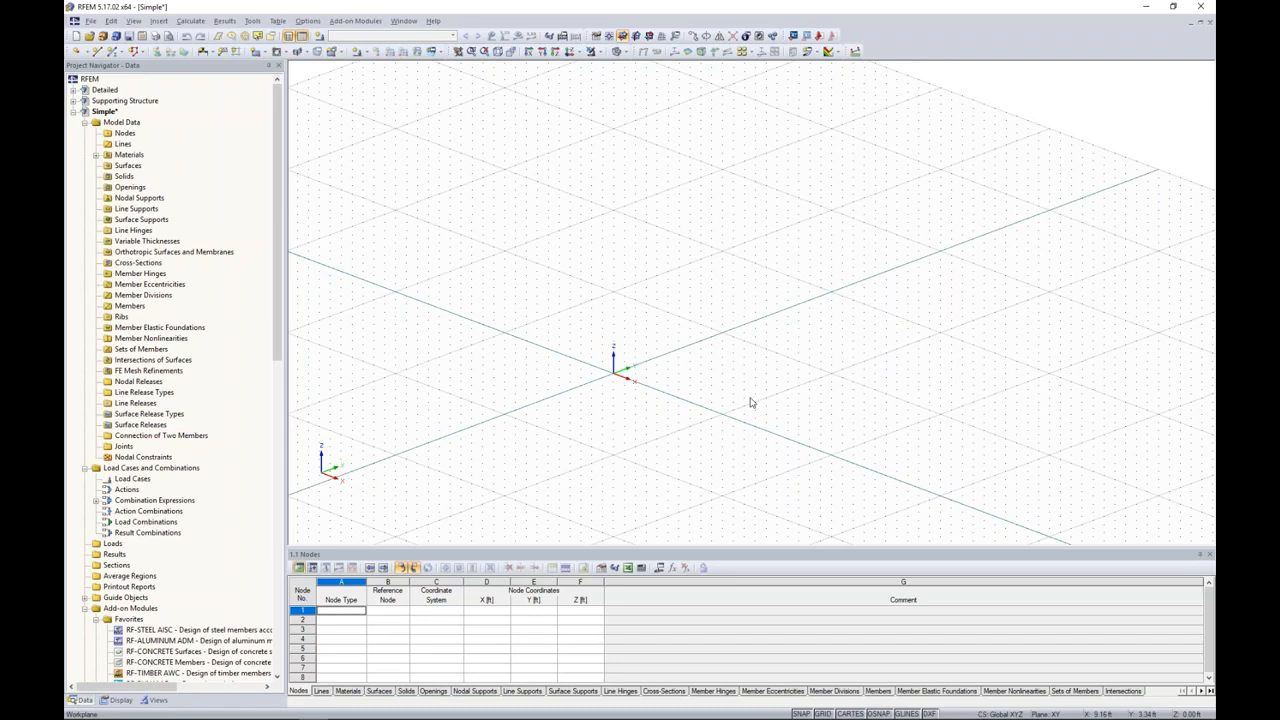
right_click(824, 714)
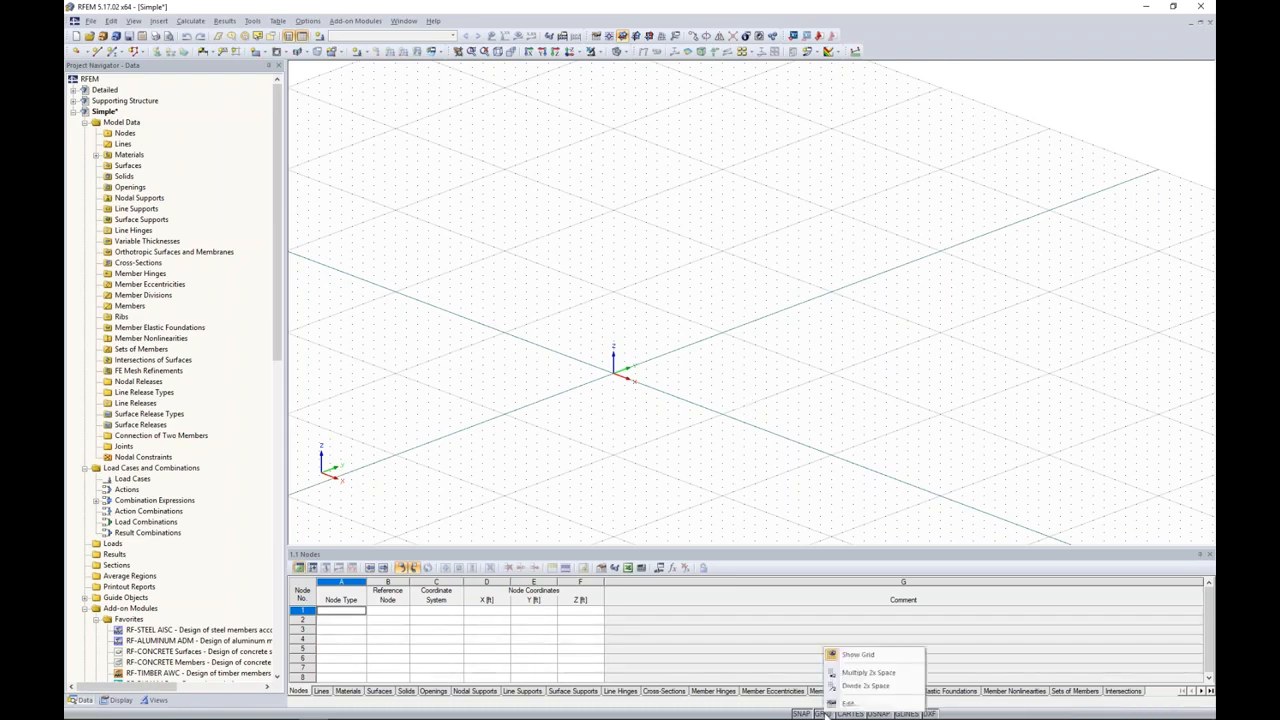
left_click(845, 704)
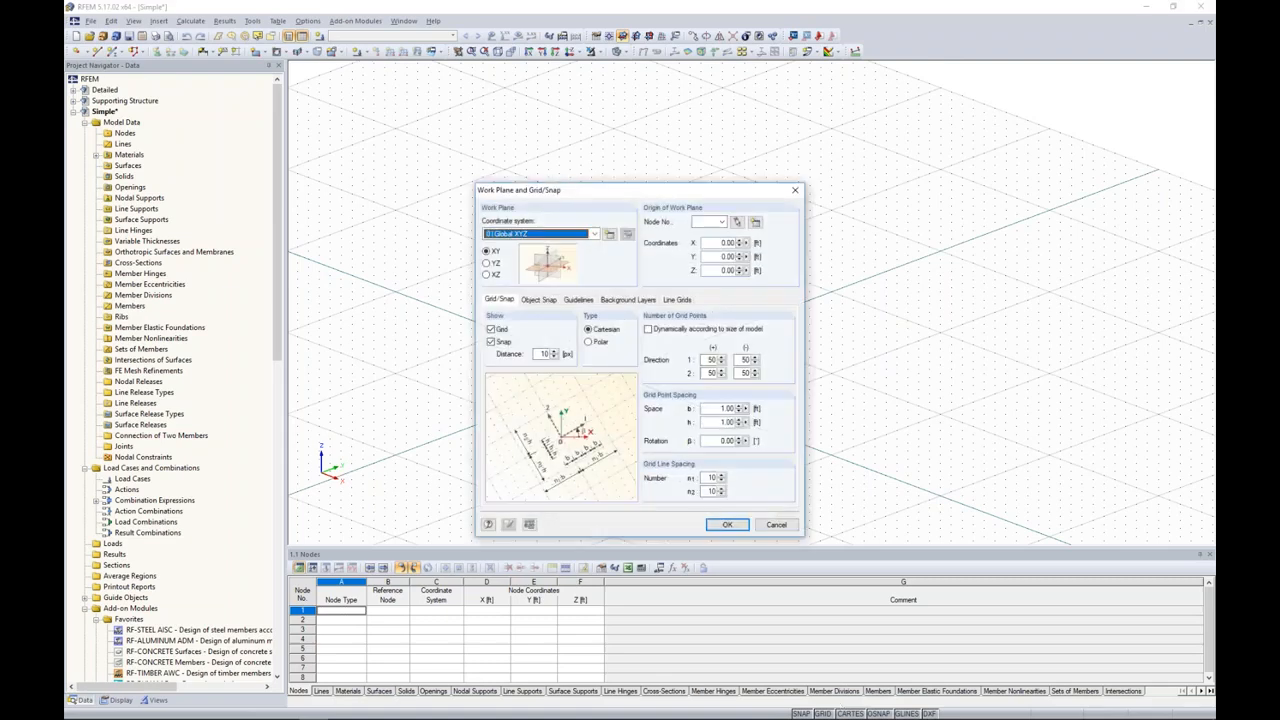
left_click(530, 524)
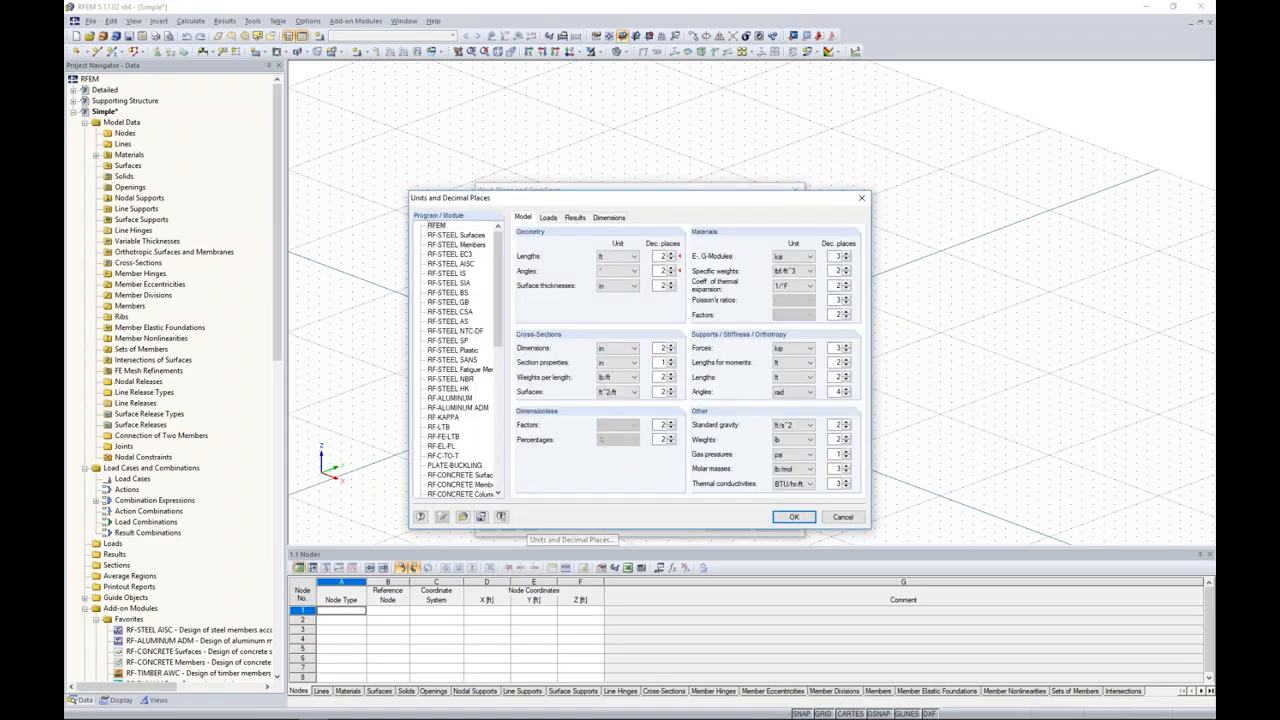
left_click(613, 258)
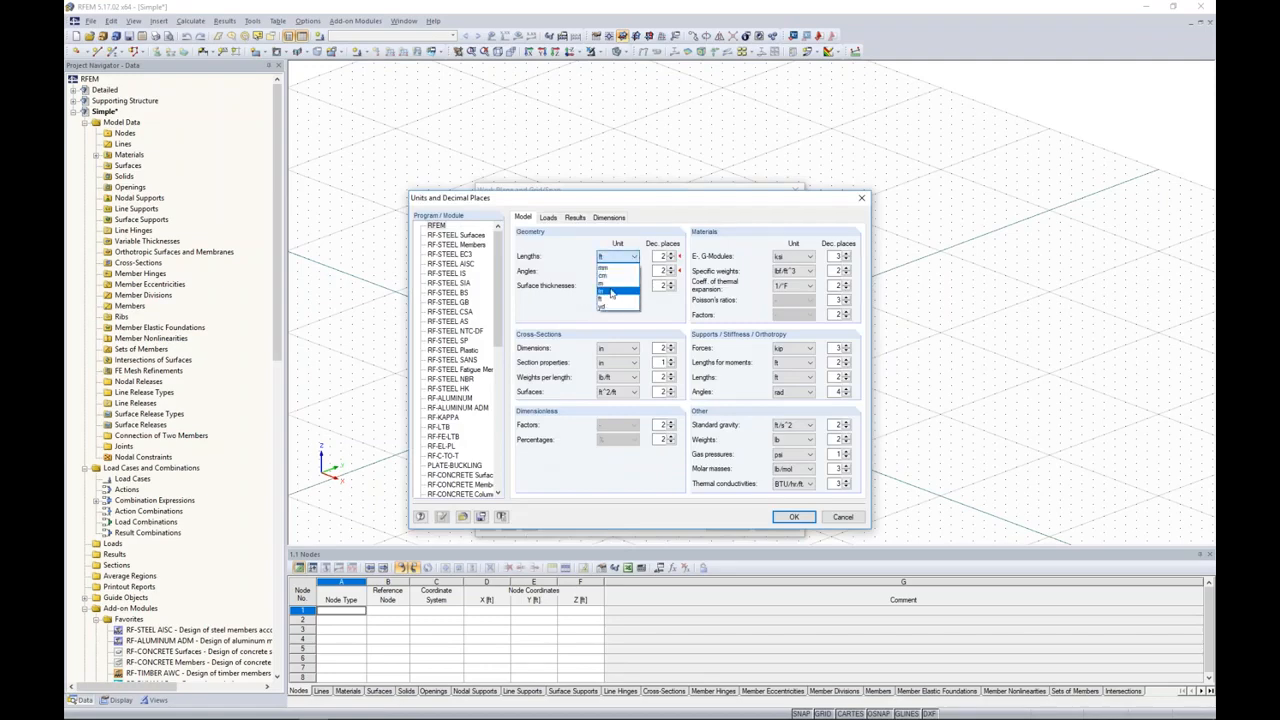
left_click(606, 290)
left_click(672, 254)
left_click(673, 255)
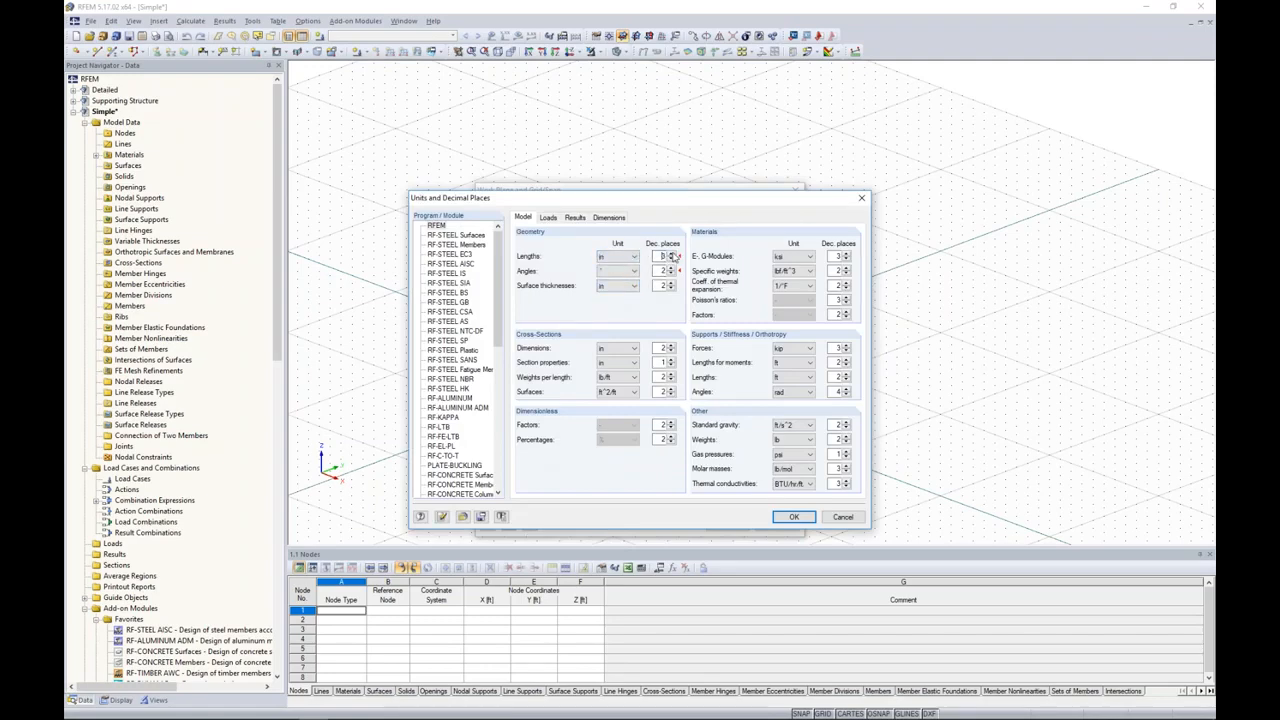
left_click(786, 516)
Step: Set the grid point spacing to 1 in and size the grid dynamically according to the model
left_click_drag(712, 408, 757, 407)
type("1")
key("Tab")
key("Tab")
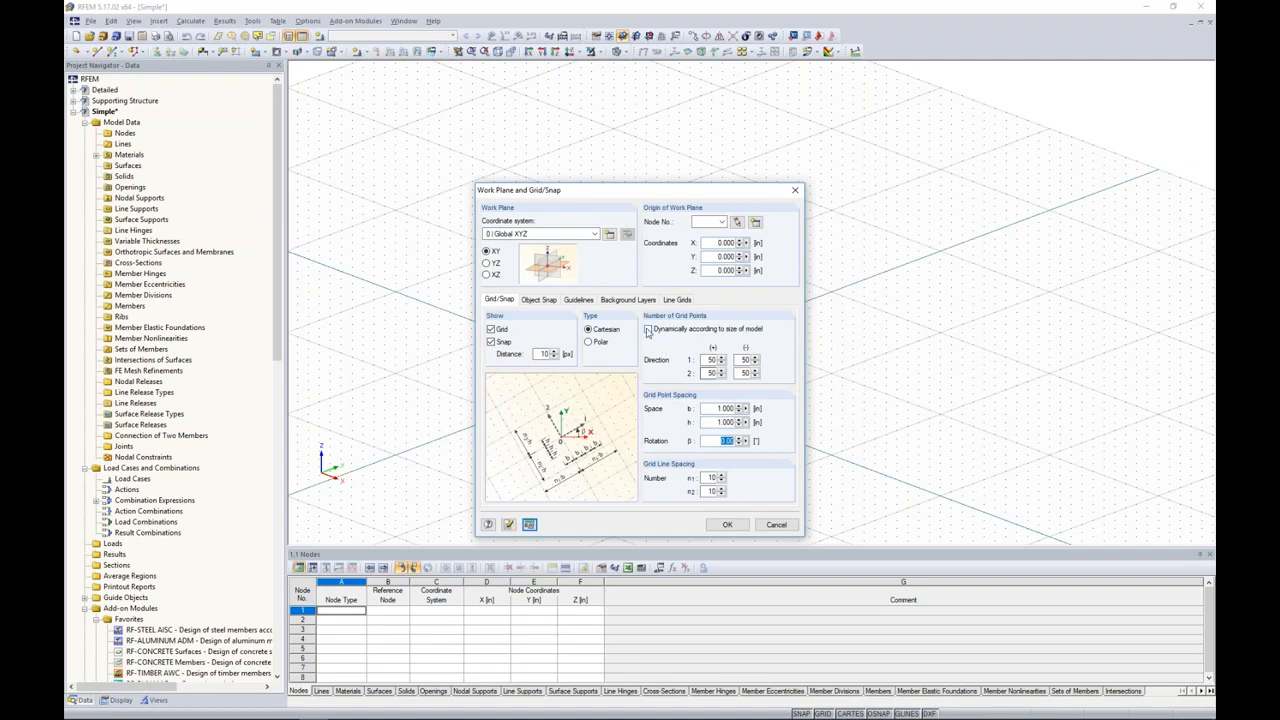
left_click(649, 329)
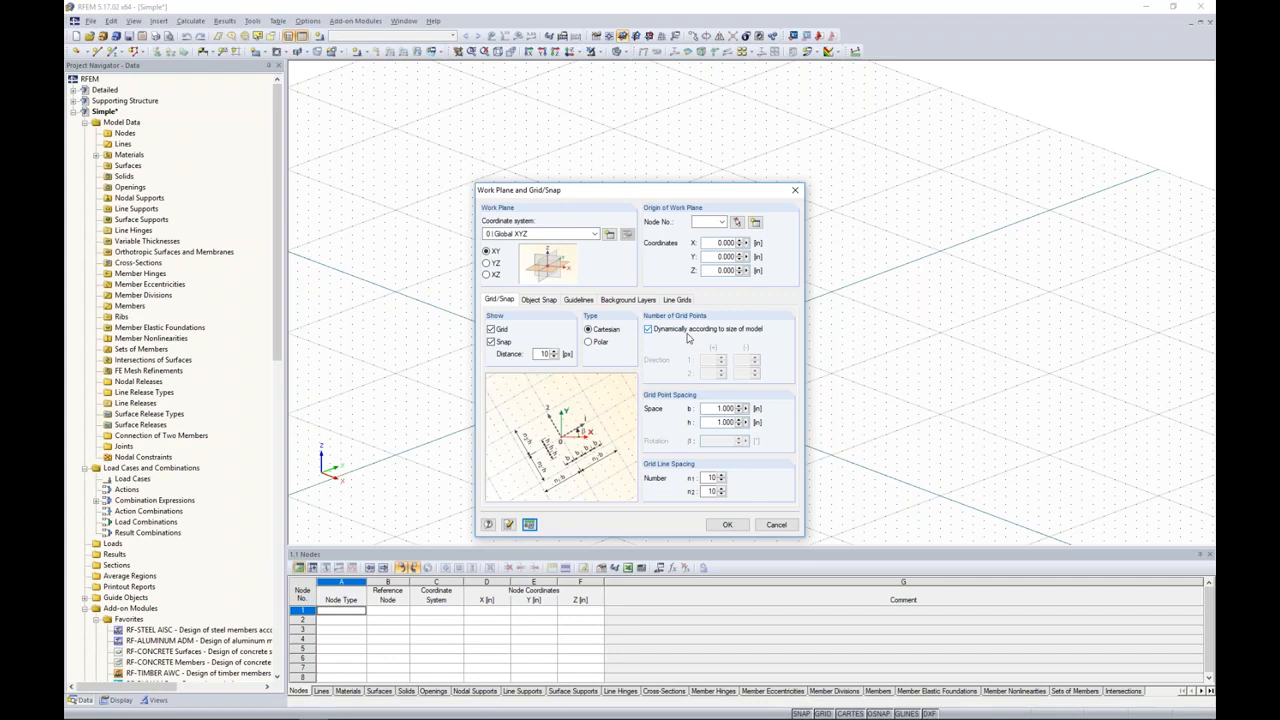
left_click(724, 526)
Step: Create a standard node at X 42 in, Y 54 in, Z 0 on the work plane
scroll(616, 380, "up", 4)
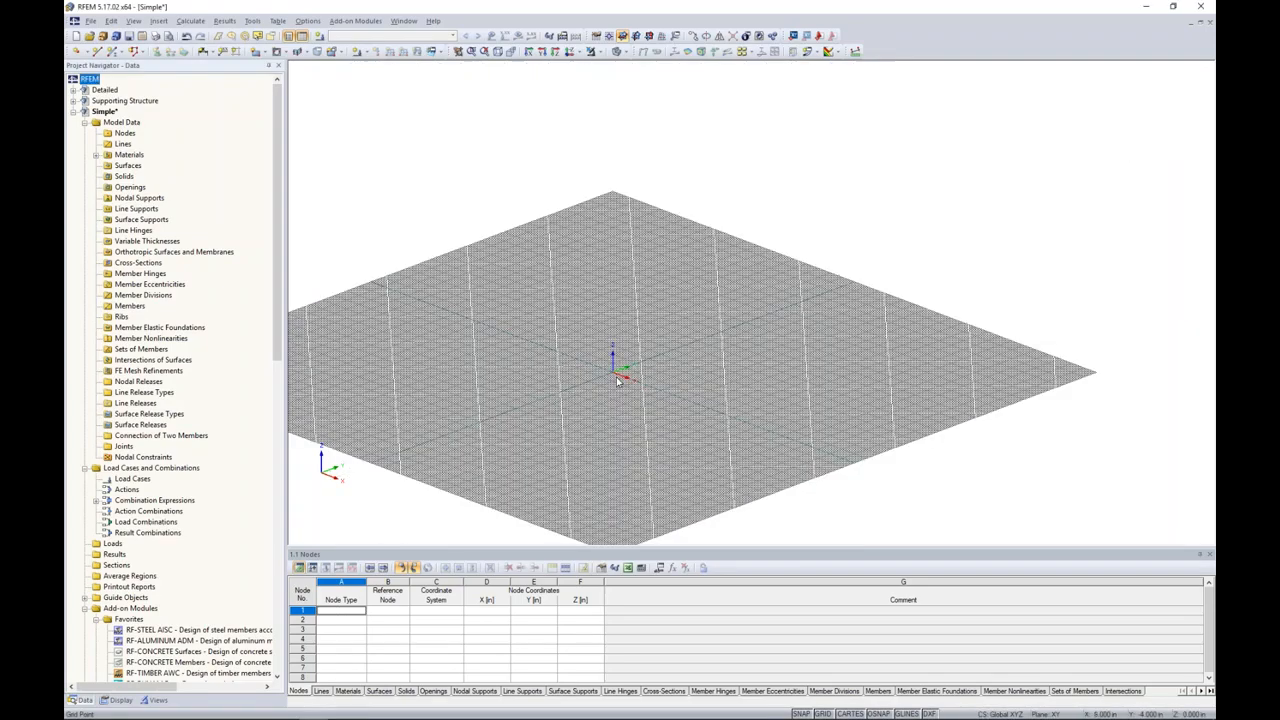
scroll(620, 378, "up", 5)
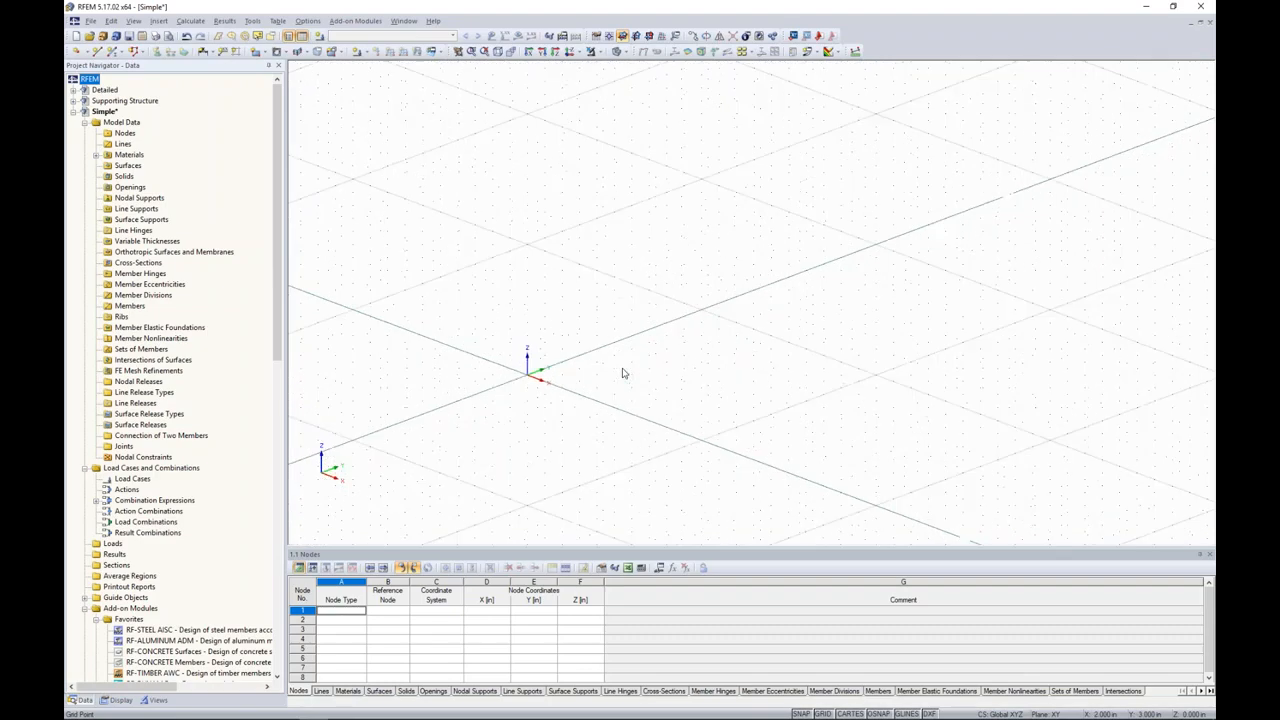
scroll(622, 372, "down", 2)
middle_click_drag(948, 449, 699, 361)
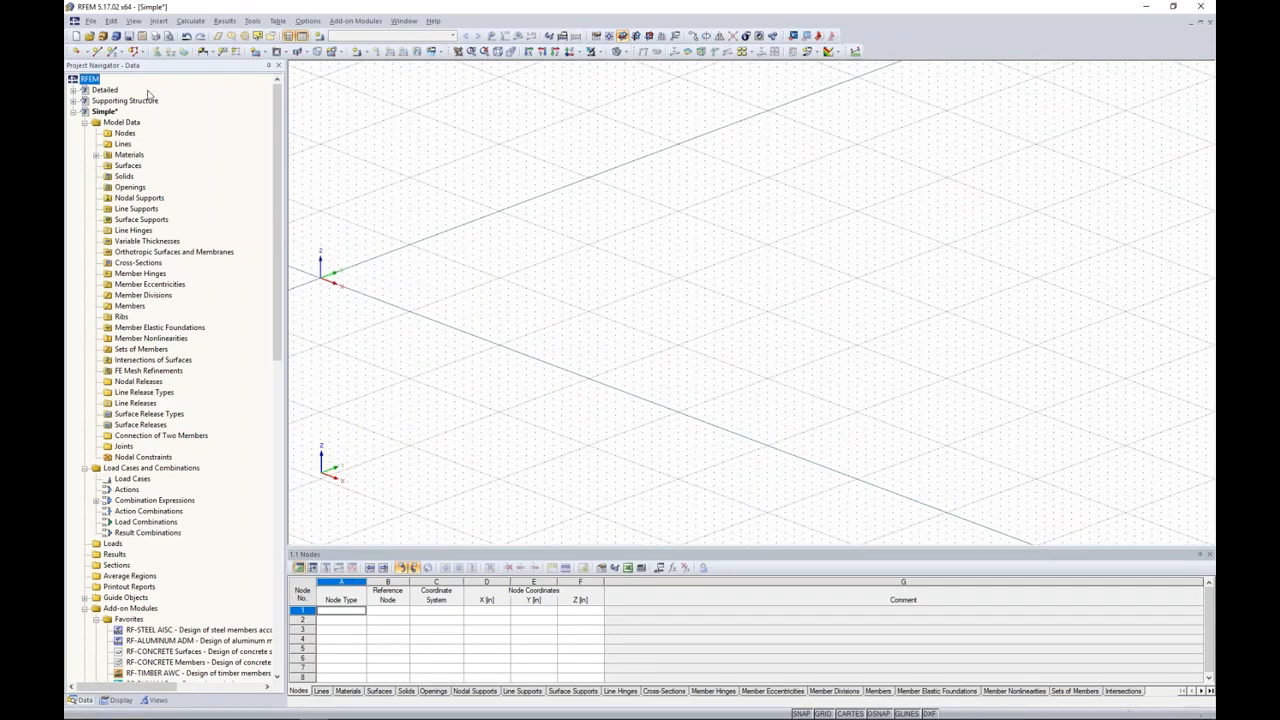
left_click(76, 52)
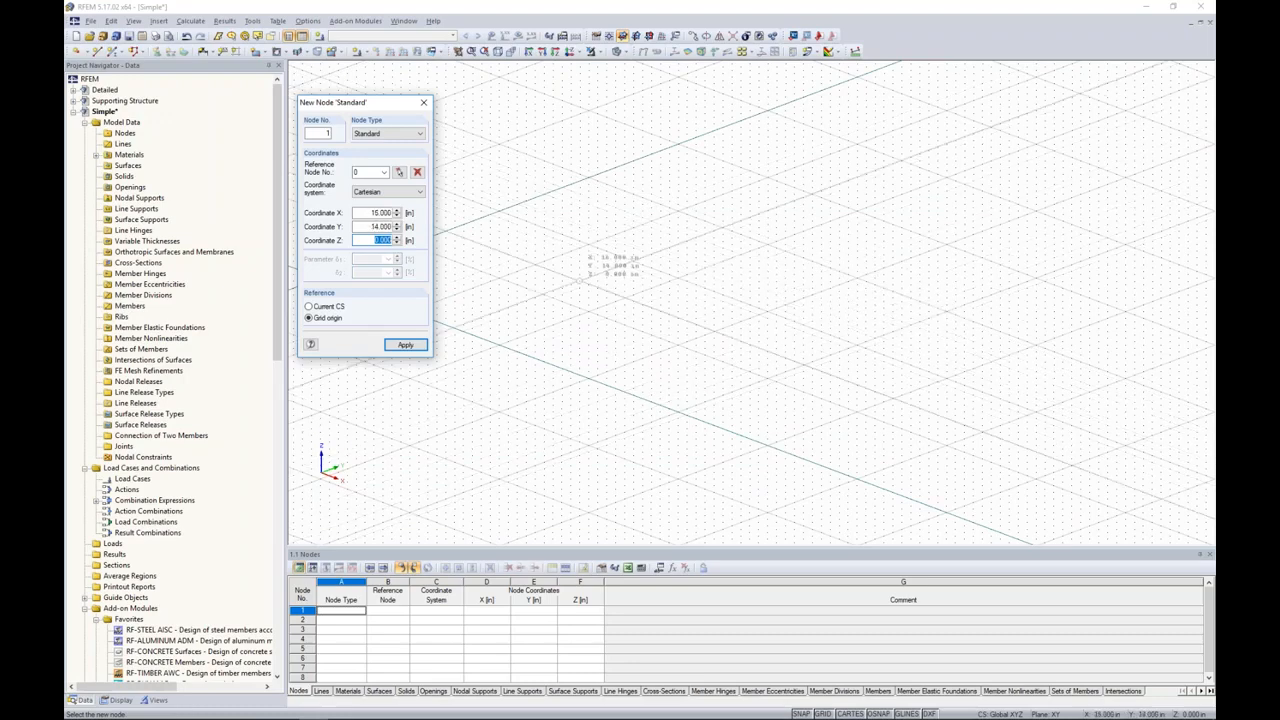
left_click_drag(371, 213, 396, 212)
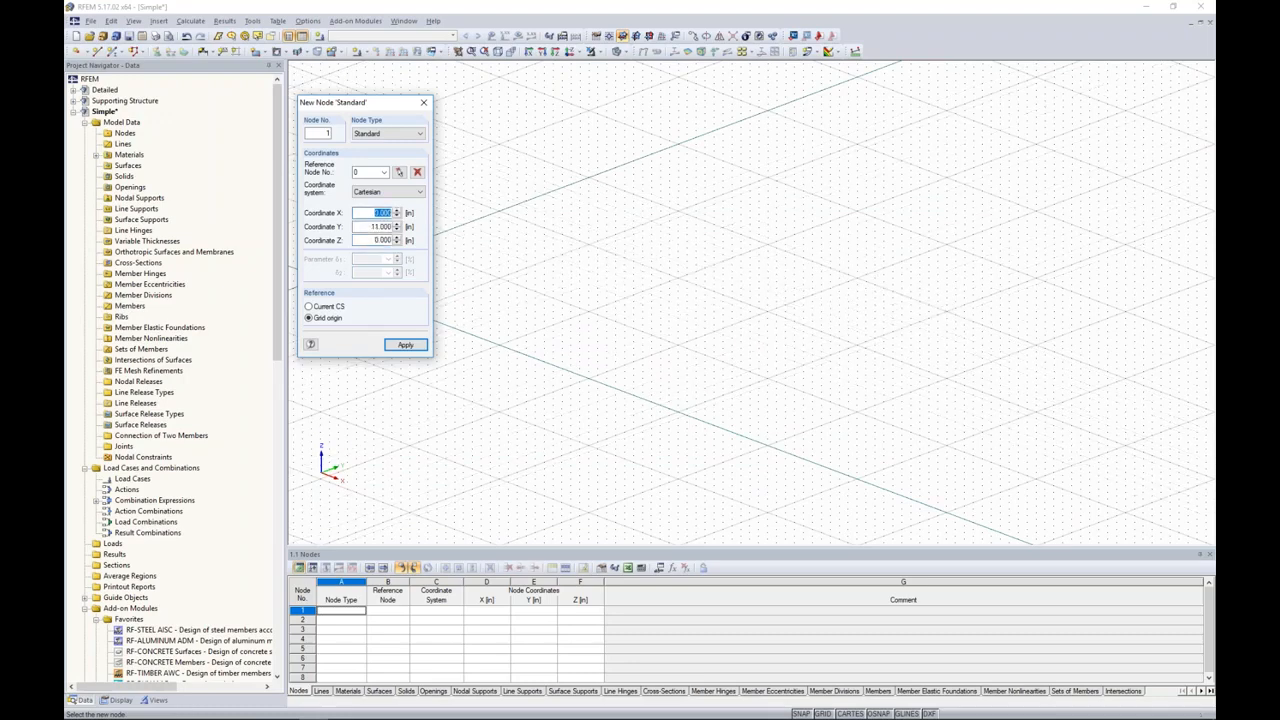
type("42")
key("Tab")
type("54")
key("Tab")
left_click(405, 345)
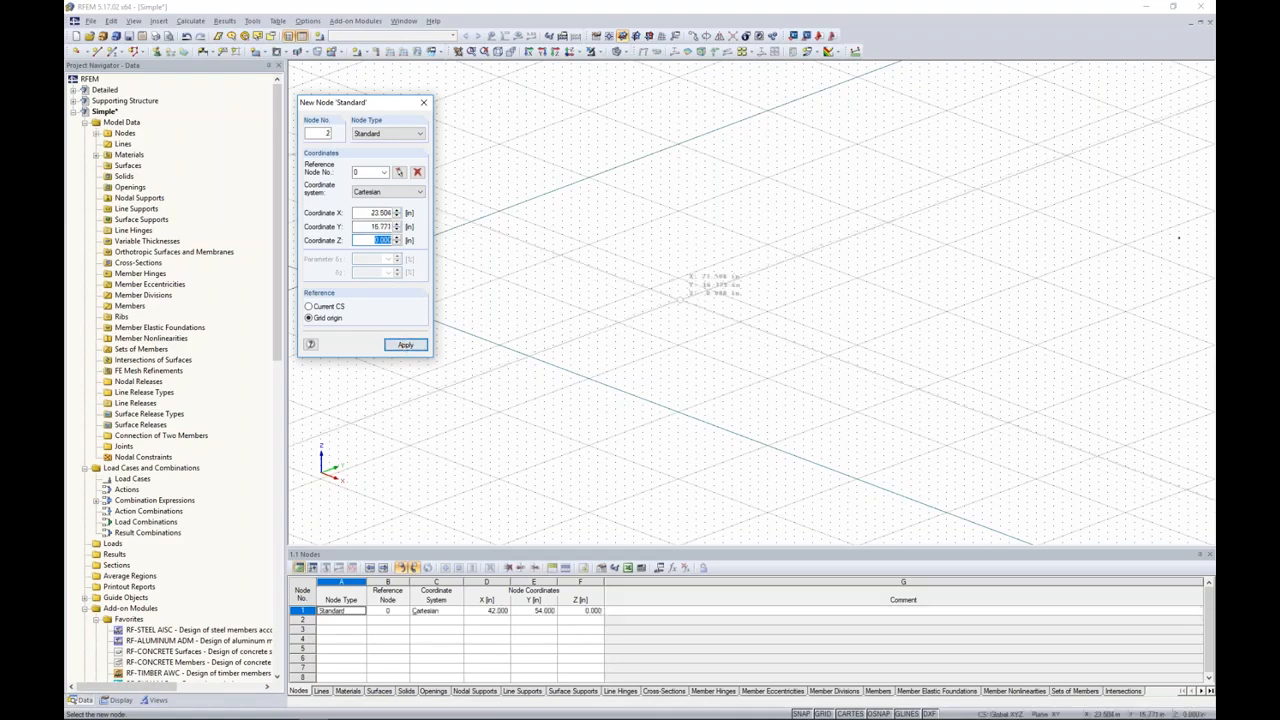
key("Escape")
Step: Create an 8 in thick rectangular surface of 4000 psi concrete from the origin to the node at 42, 54 in
scroll(726, 320, "down", 2)
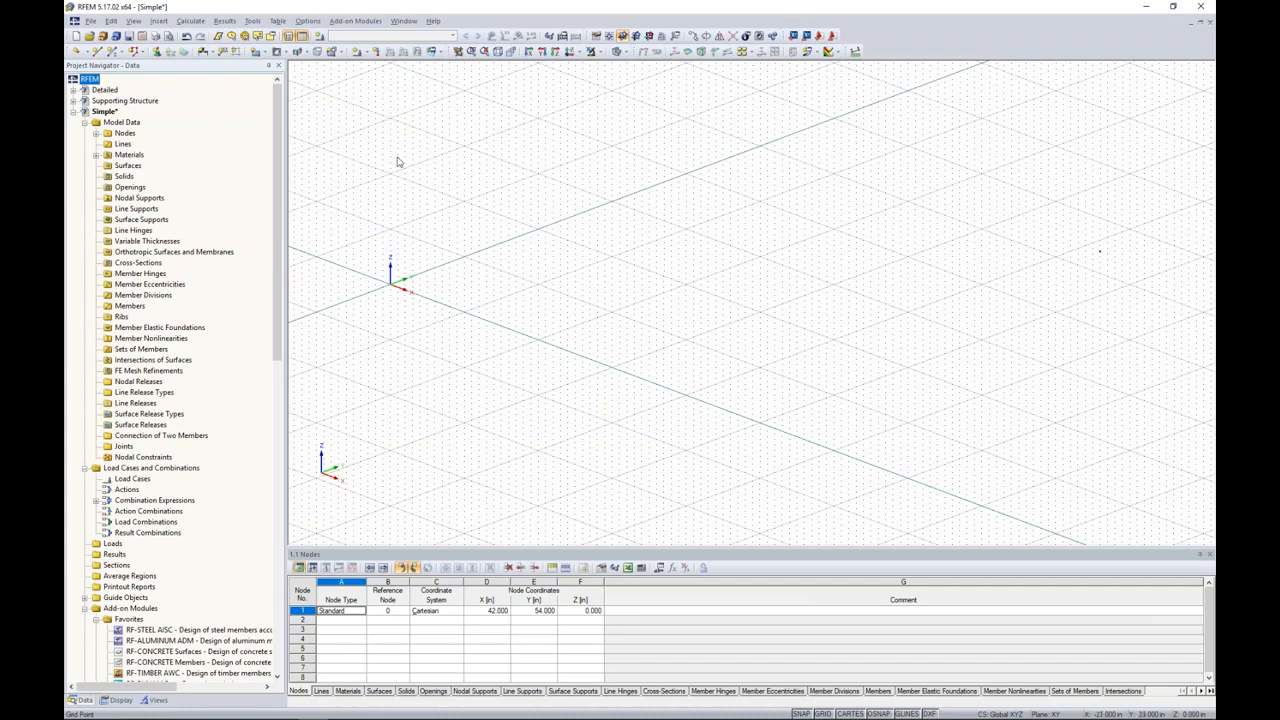
left_click(264, 52)
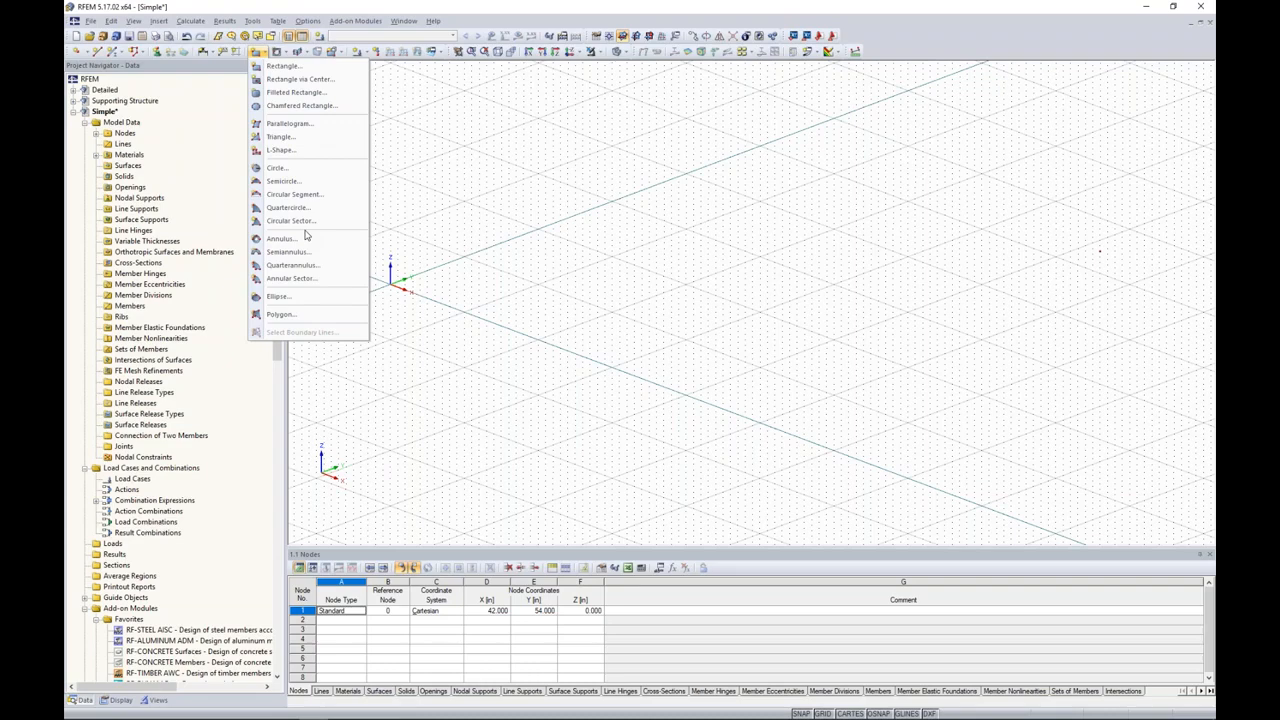
left_click(300, 69)
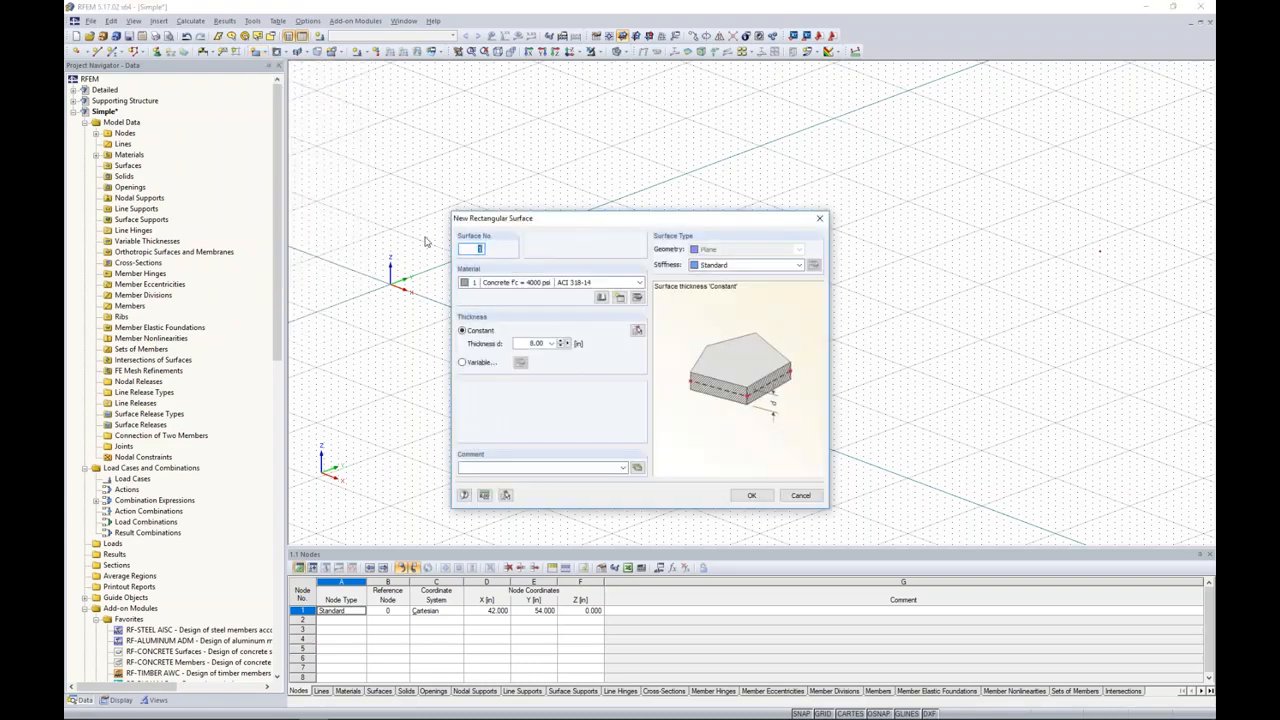
left_click_drag(588, 216, 600, 152)
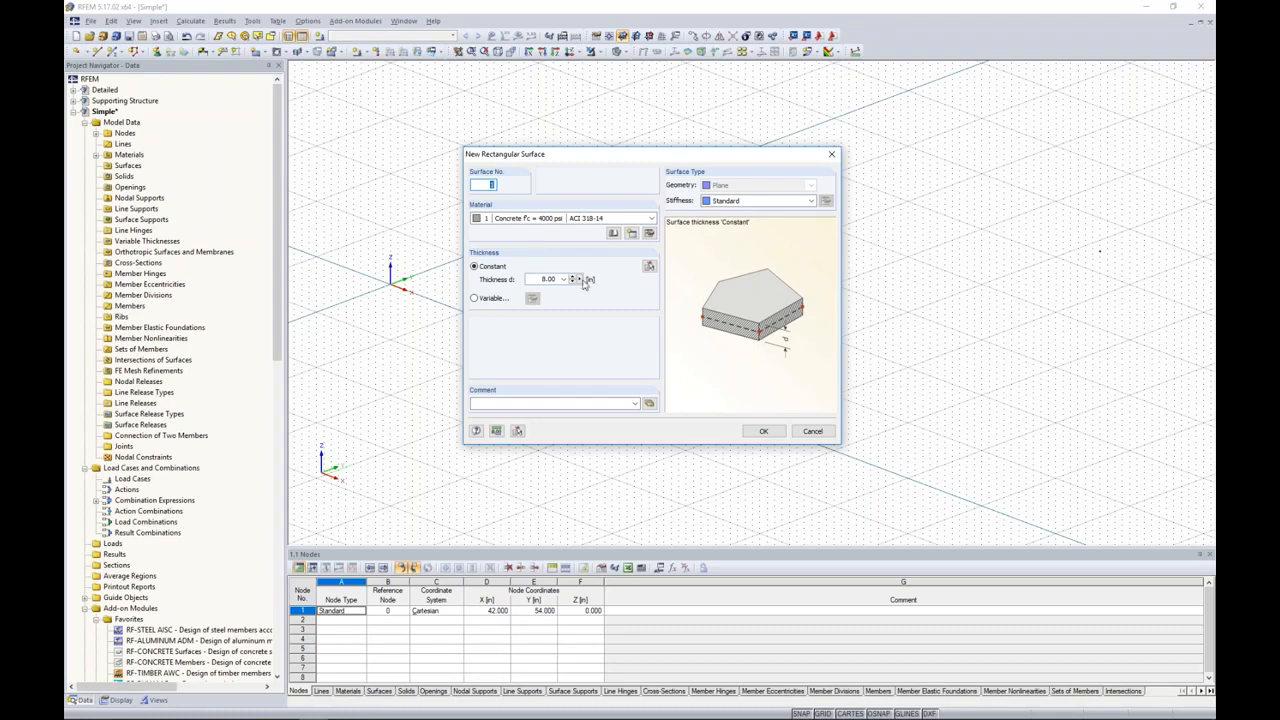
left_click(763, 431)
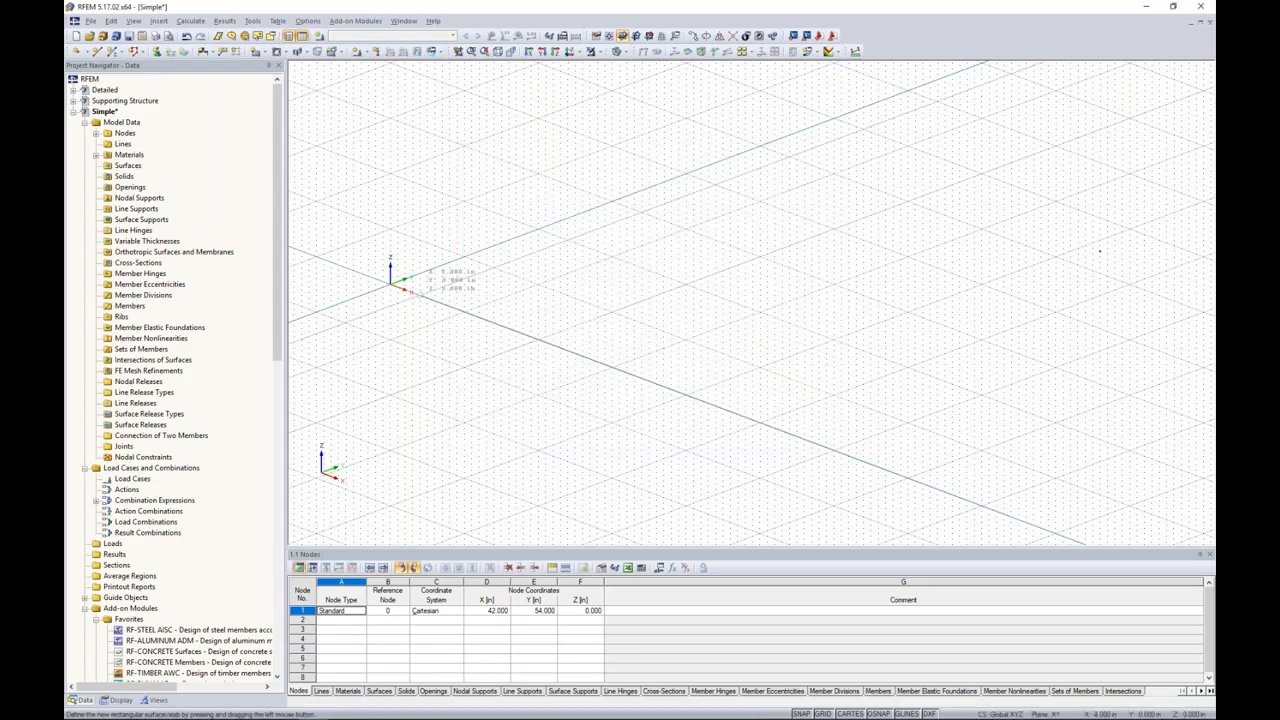
left_click(391, 281)
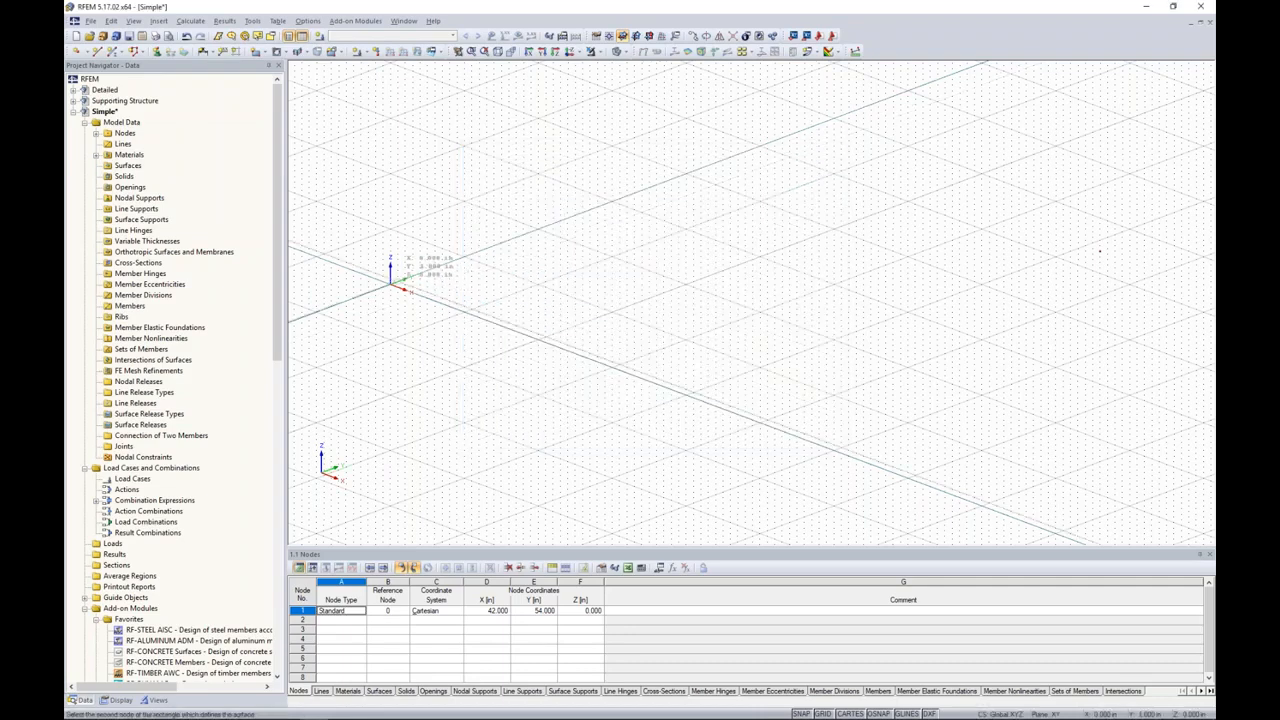
left_click(1099, 251)
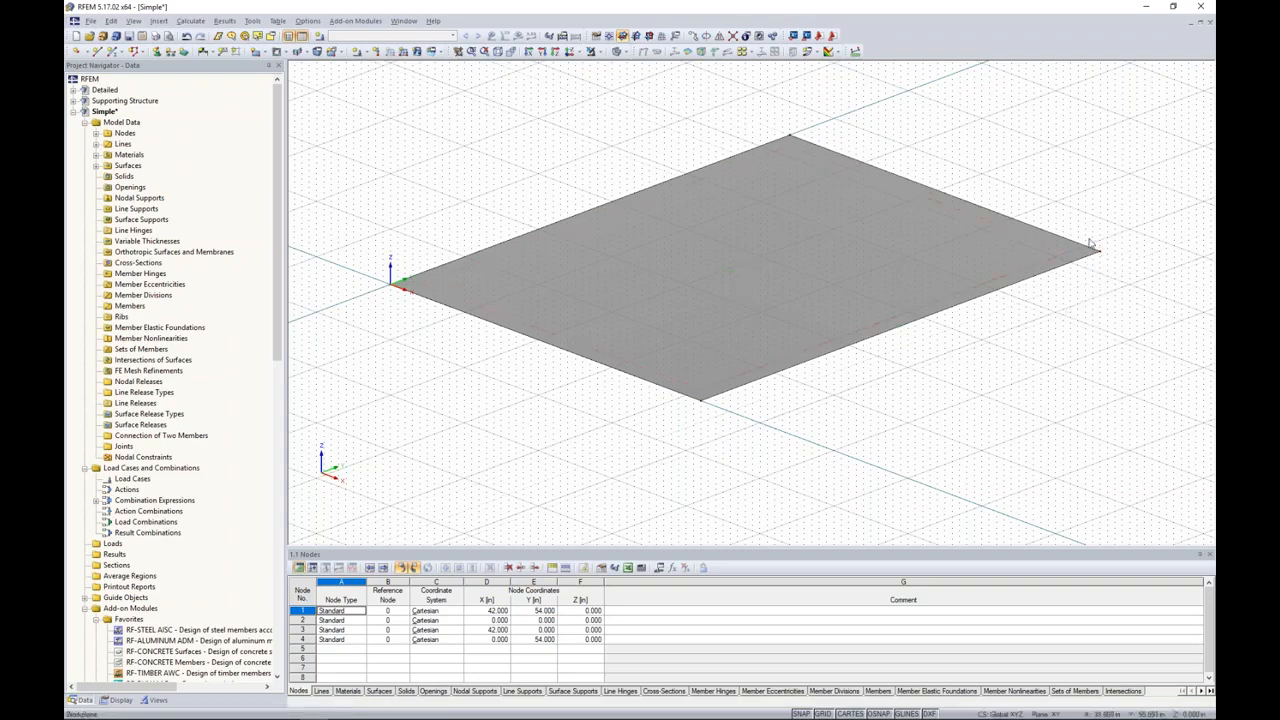
Step: Add a standard node inside the rectangular surface at X 33 in, Y 10 in, Z 0
middle_click_drag(988, 377, 872, 410, "ctrl")
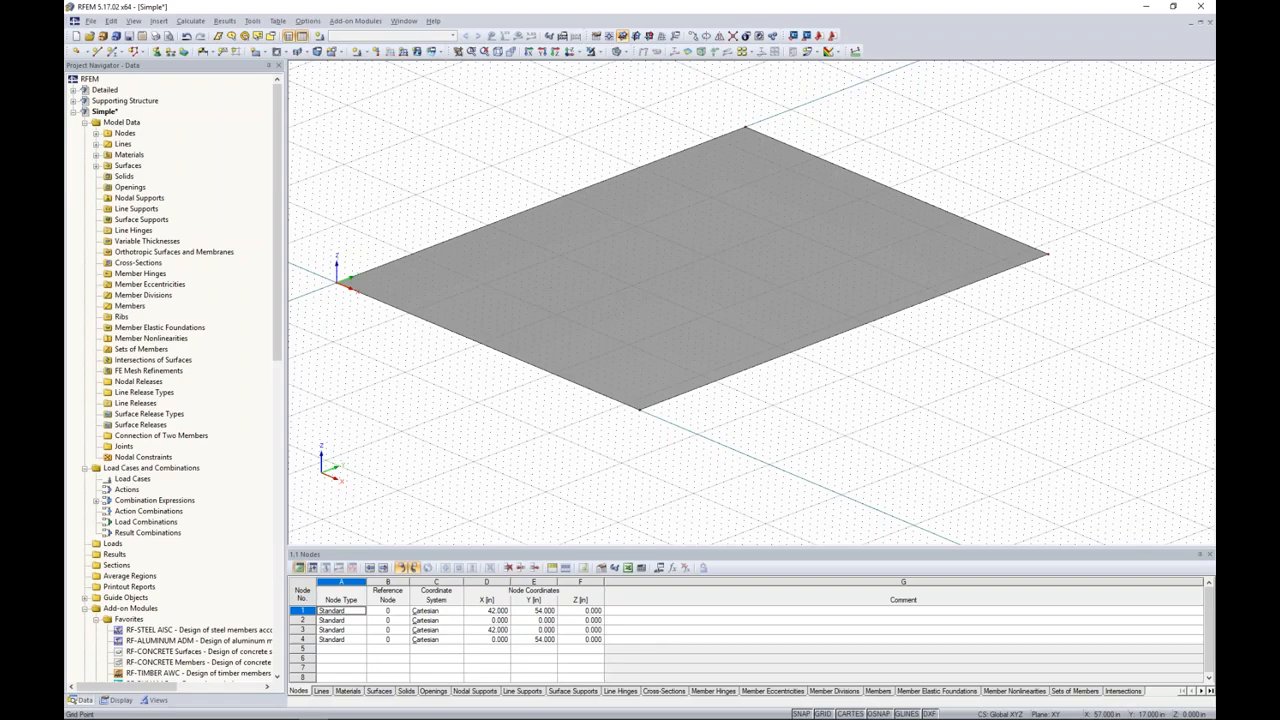
left_click(78, 53)
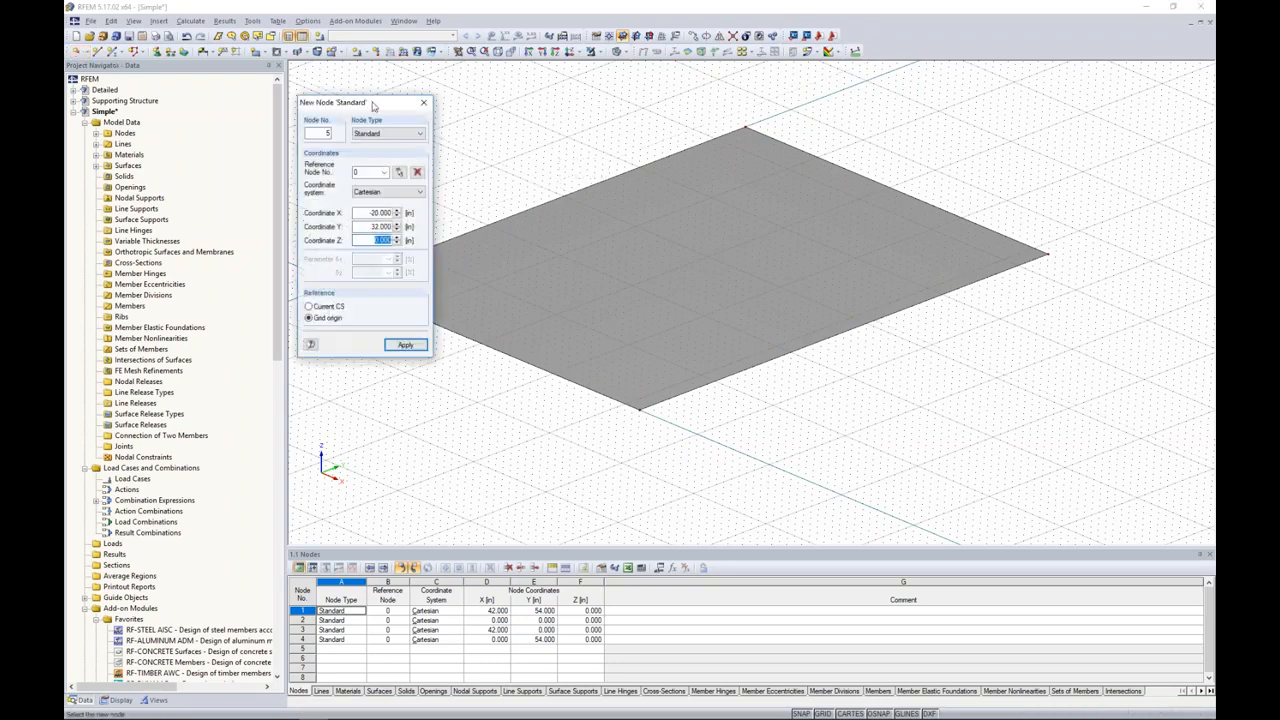
left_click_drag(372, 113, 516, 134)
left_click(520, 234)
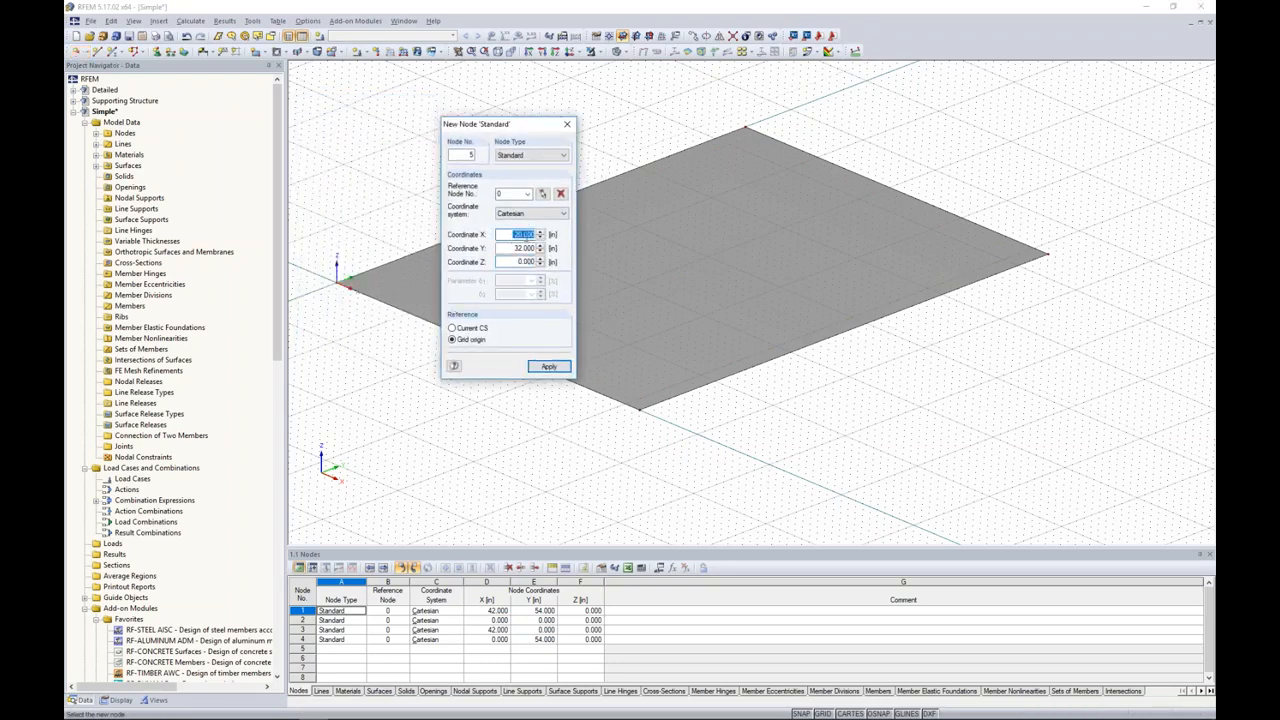
type("33")
key("Tab")
type("10")
key("Tab")
left_click(549, 366)
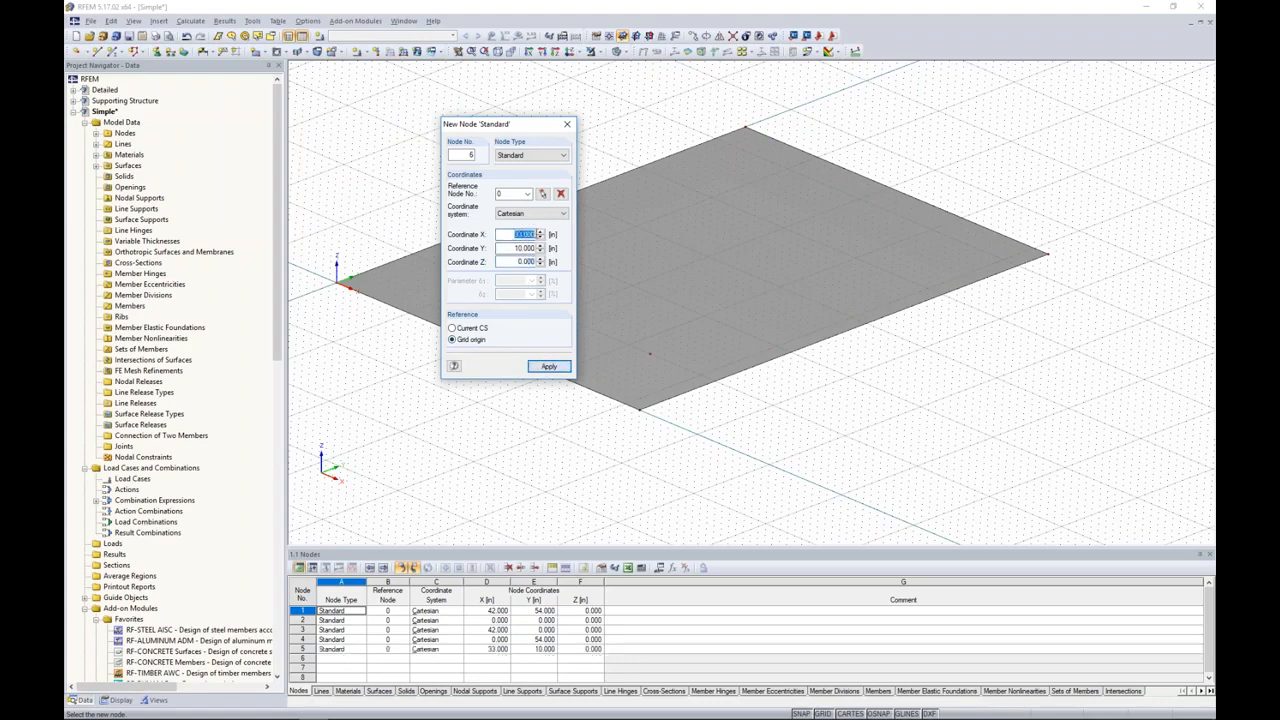
Step: Add a standard node inside the slab at X 10 in, Y 10 in, Z 0
type("10")
key("Tab")
key("Tab")
left_click(549, 366)
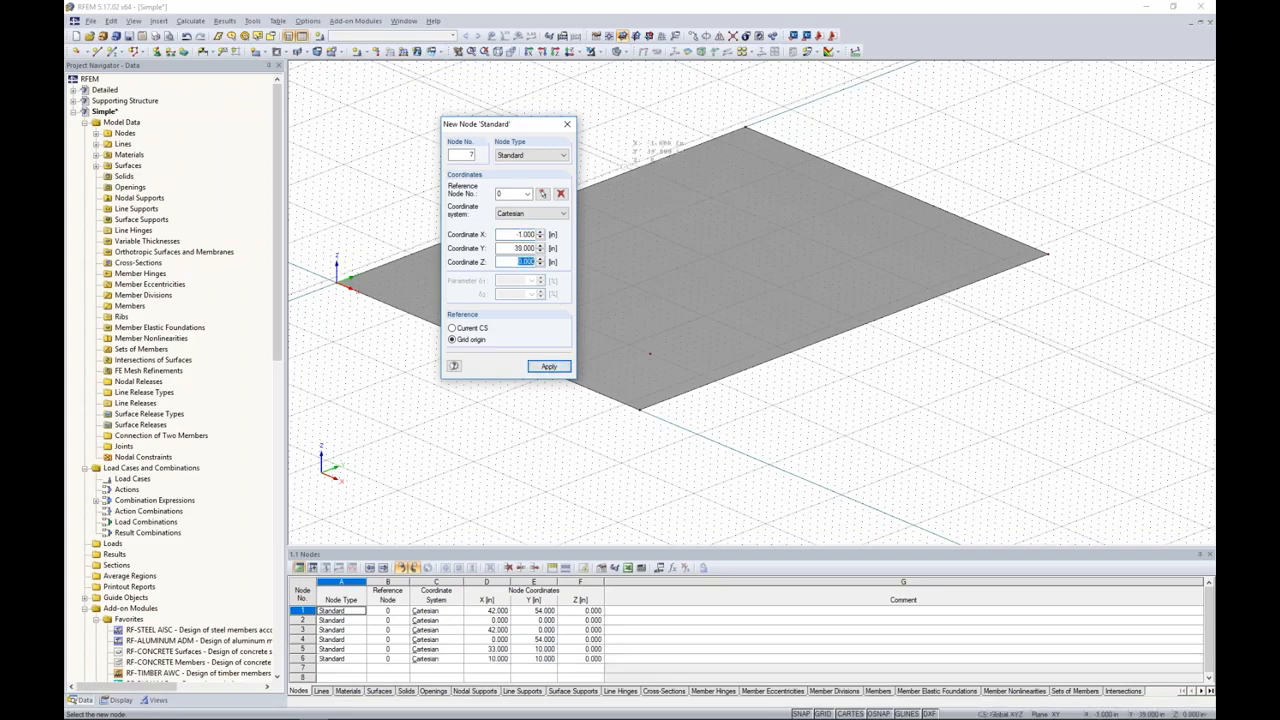
left_click(567, 124)
Step: Switch the model display to wireframe so the slab's interior nodes can be picked
middle_click_drag(600, 214, 661, 217)
left_click(620, 51)
left_click(660, 63)
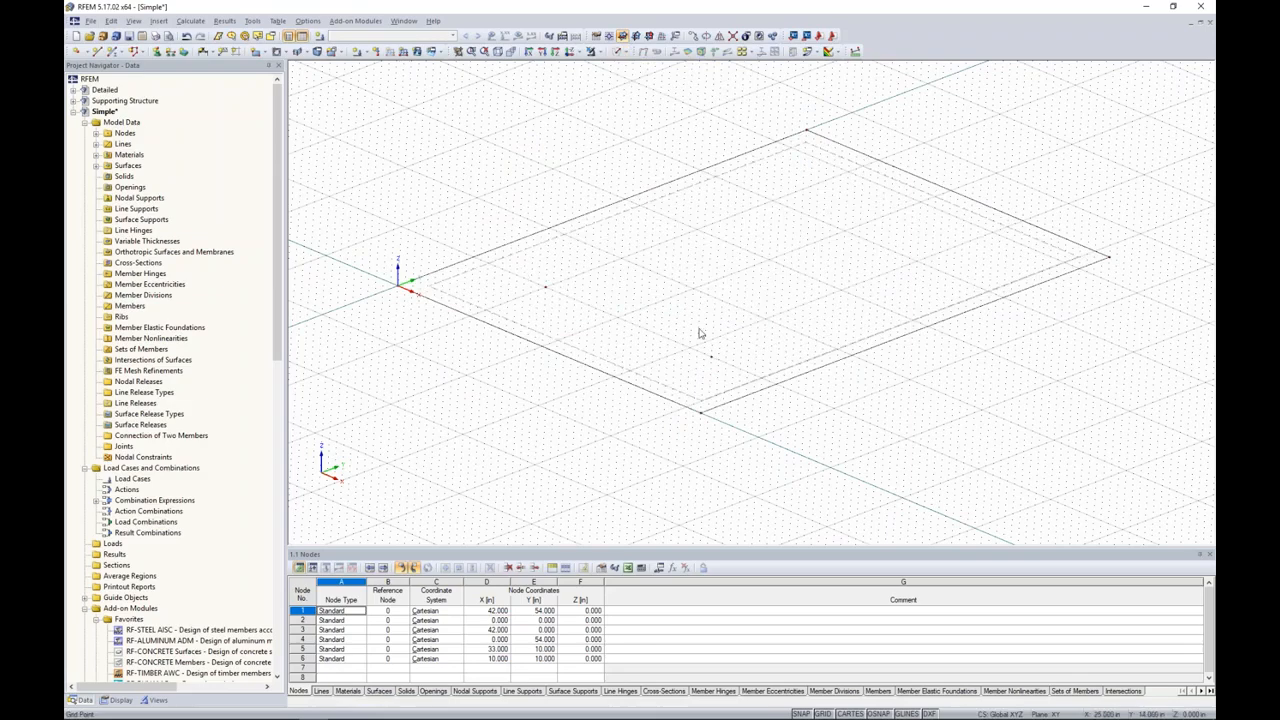
Step: Mirror a copy of the two interior nodes about the X-Z plane through the midpoint of the slab's 54 in edge
left_click(545, 288)
left_click(724, 366, "ctrl")
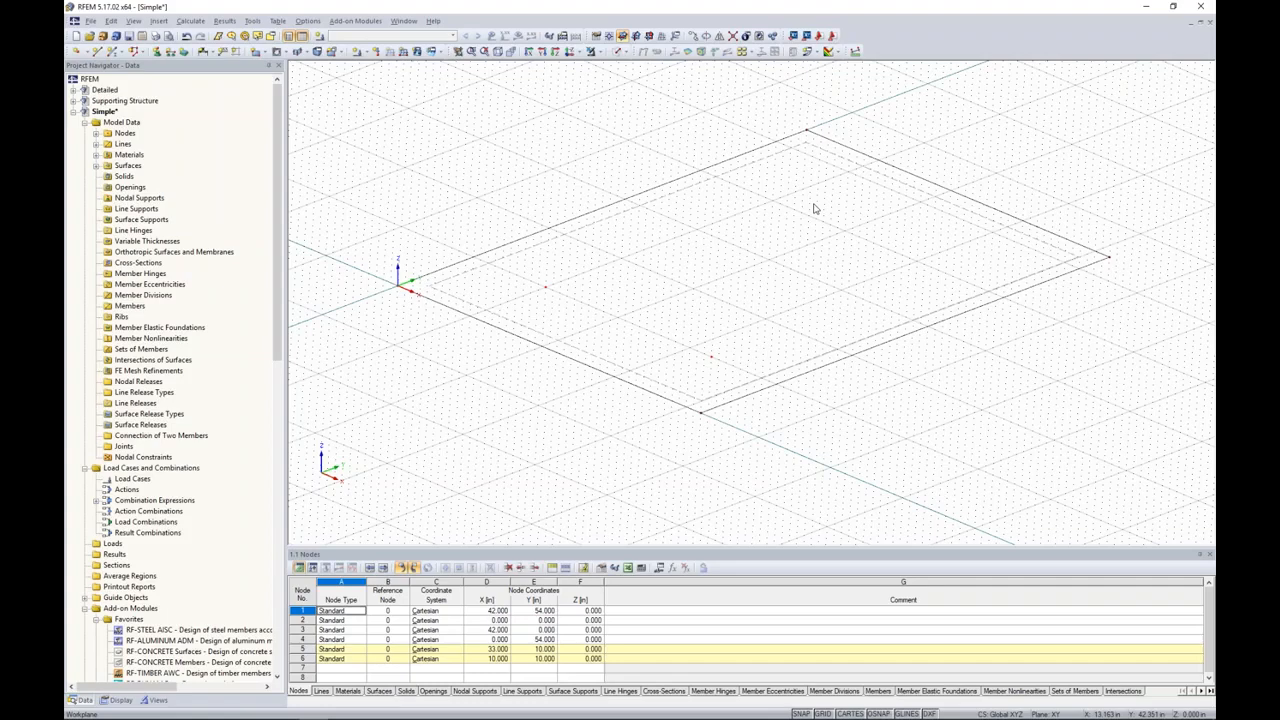
left_click(719, 37)
left_click_drag(702, 221, 979, 179)
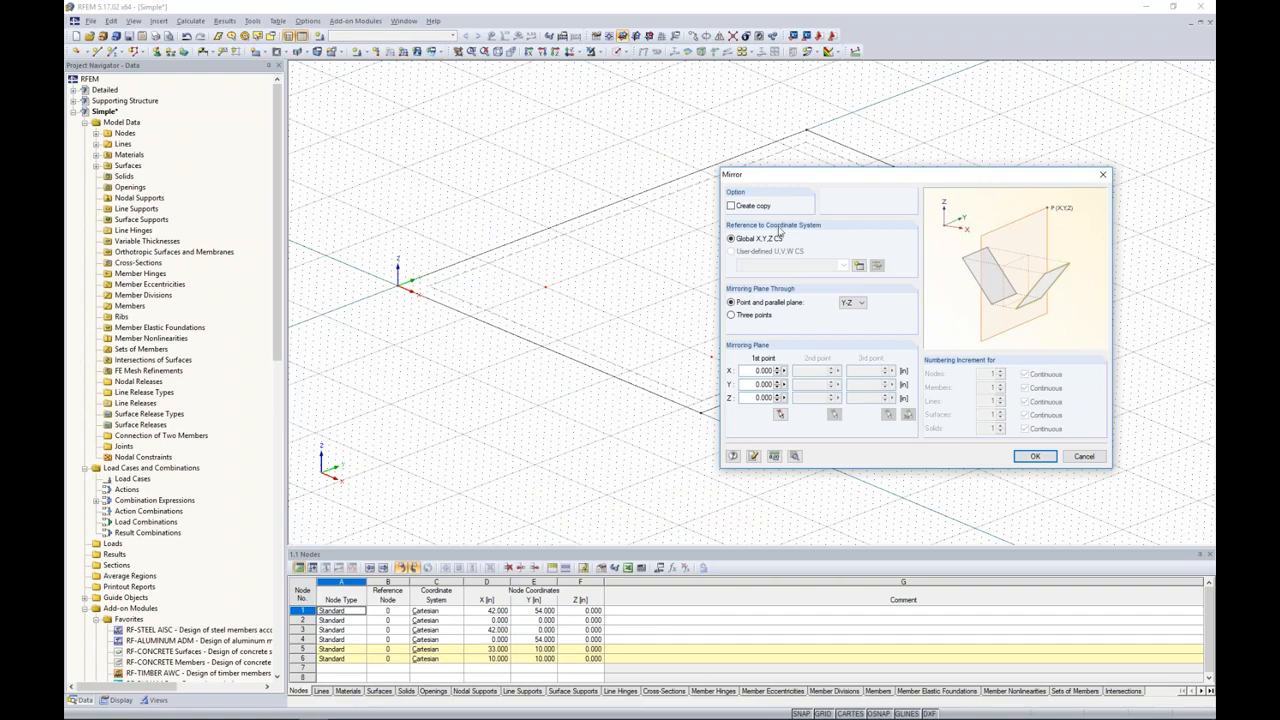
left_click(731, 206)
left_click(860, 303)
left_click(849, 328)
left_click(781, 415)
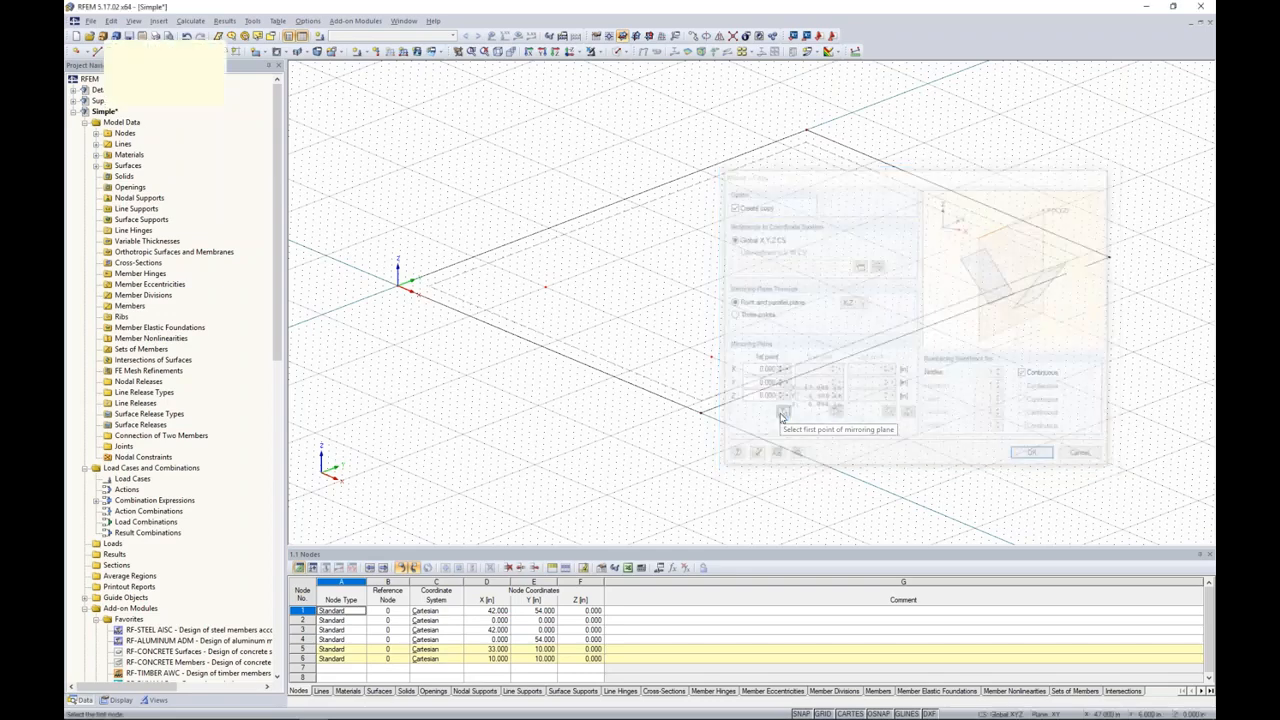
middle_click_drag(740, 271, 641, 259)
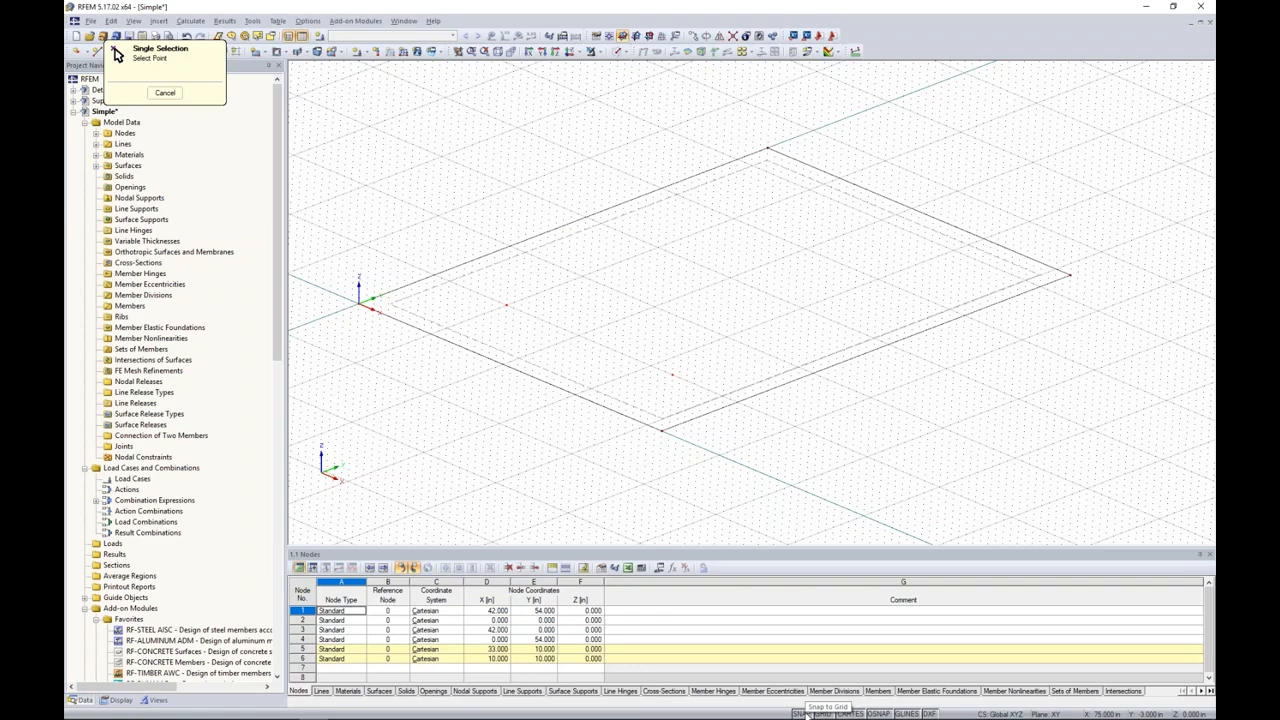
left_click(562, 224)
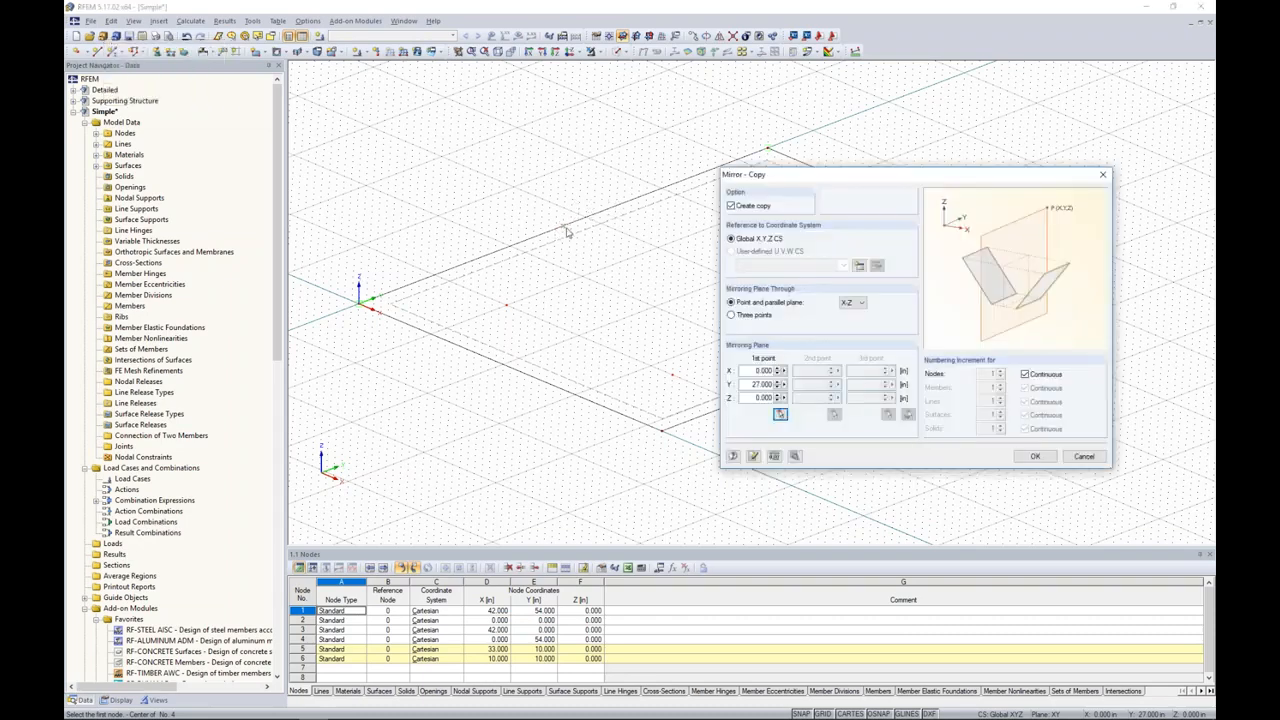
left_click(1035, 456)
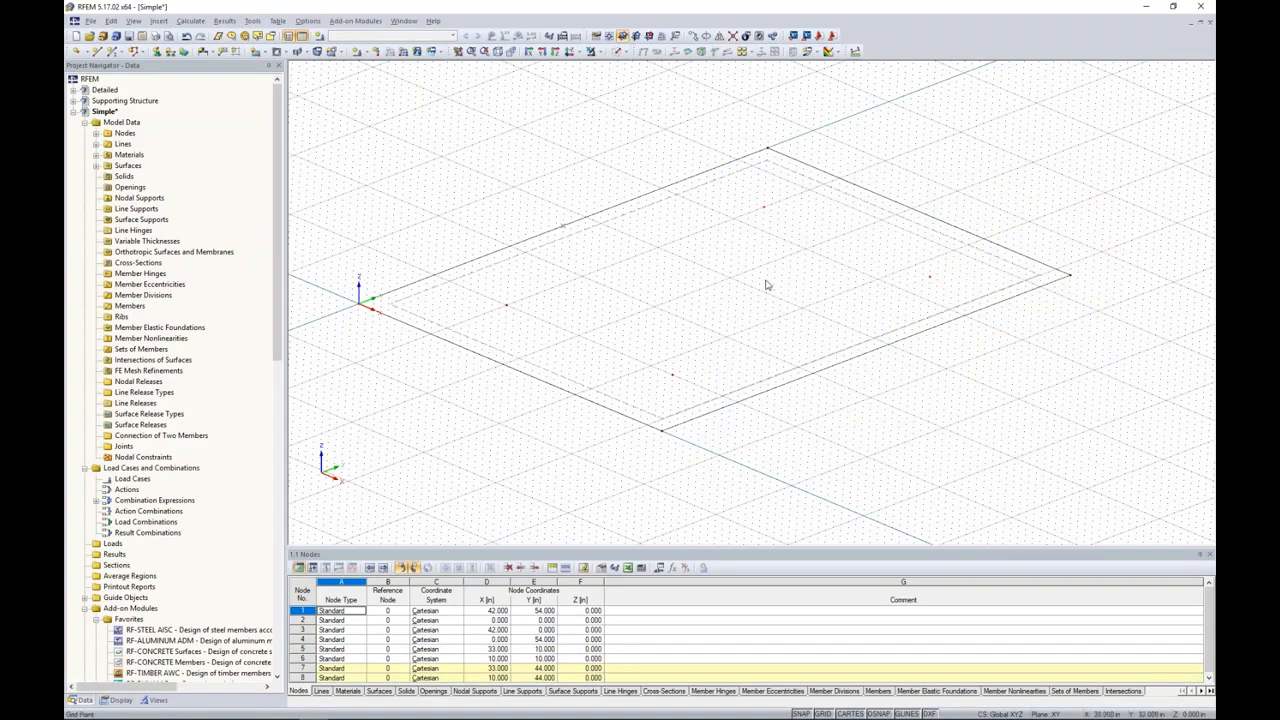
key("Escape")
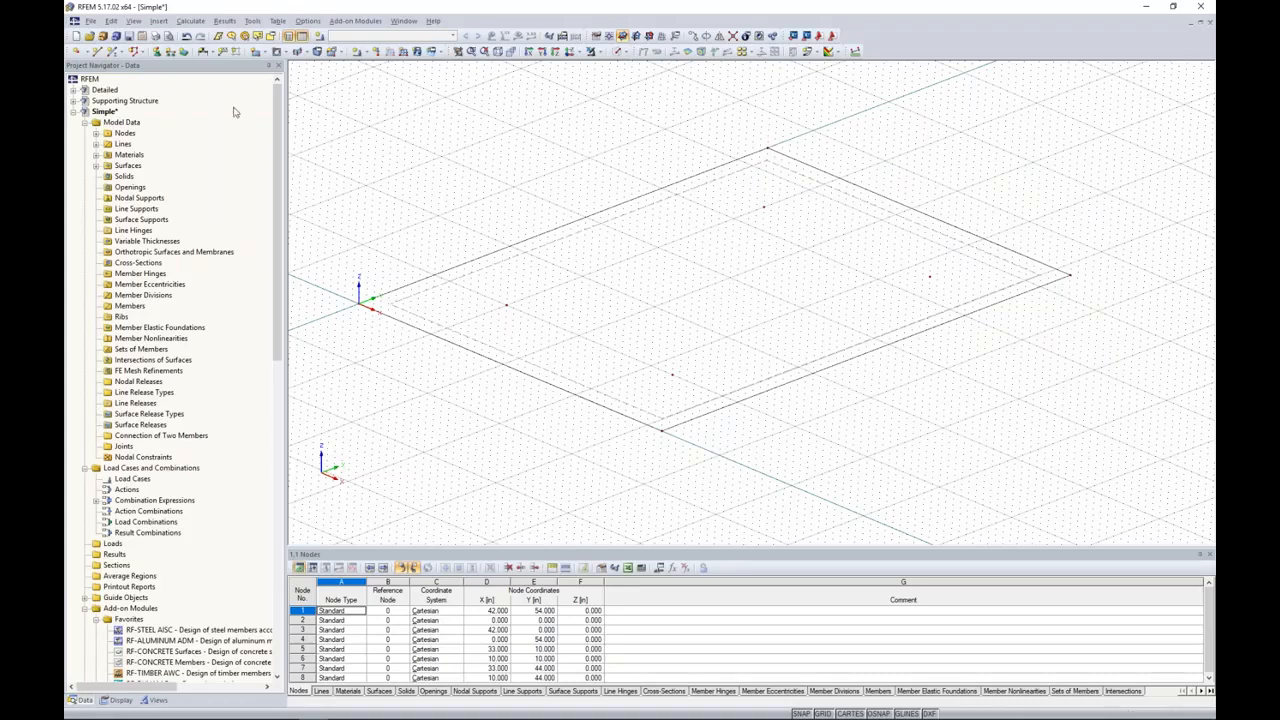
Step: Define a new nodal support type in the global axis system with all fixed displacement supports and rotational restraints released
left_click(157, 51)
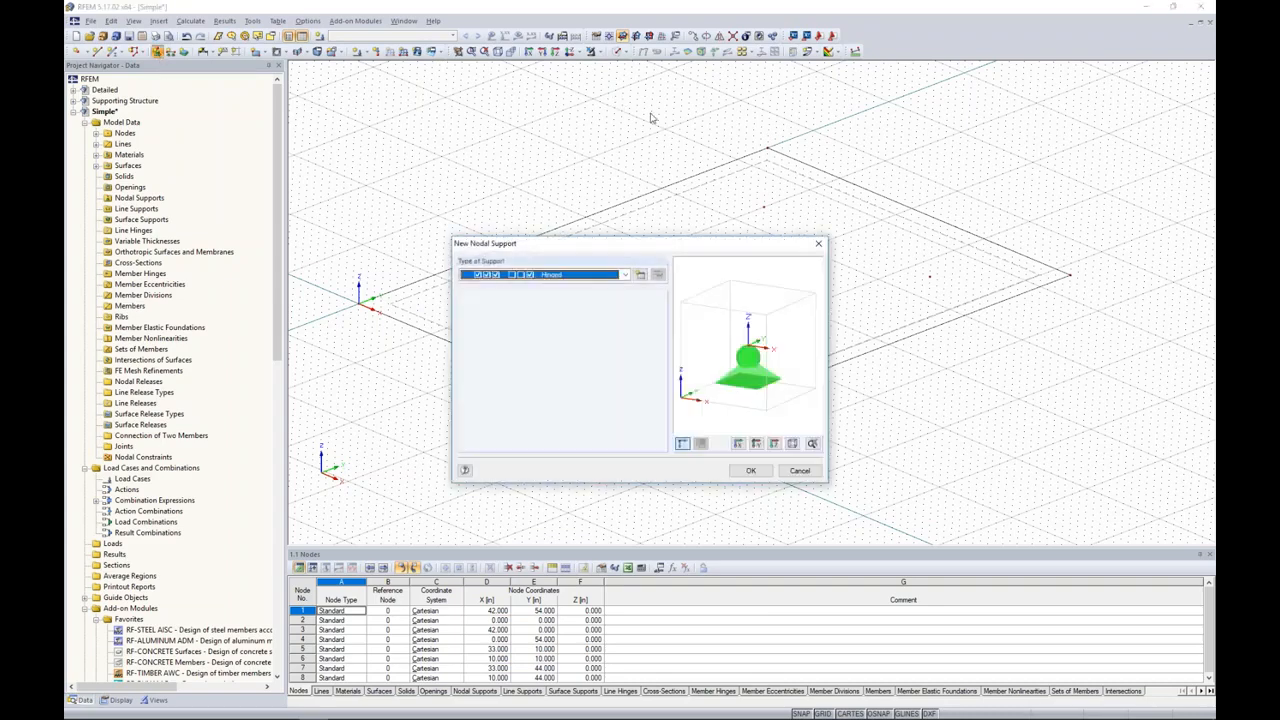
left_click_drag(665, 245, 701, 217)
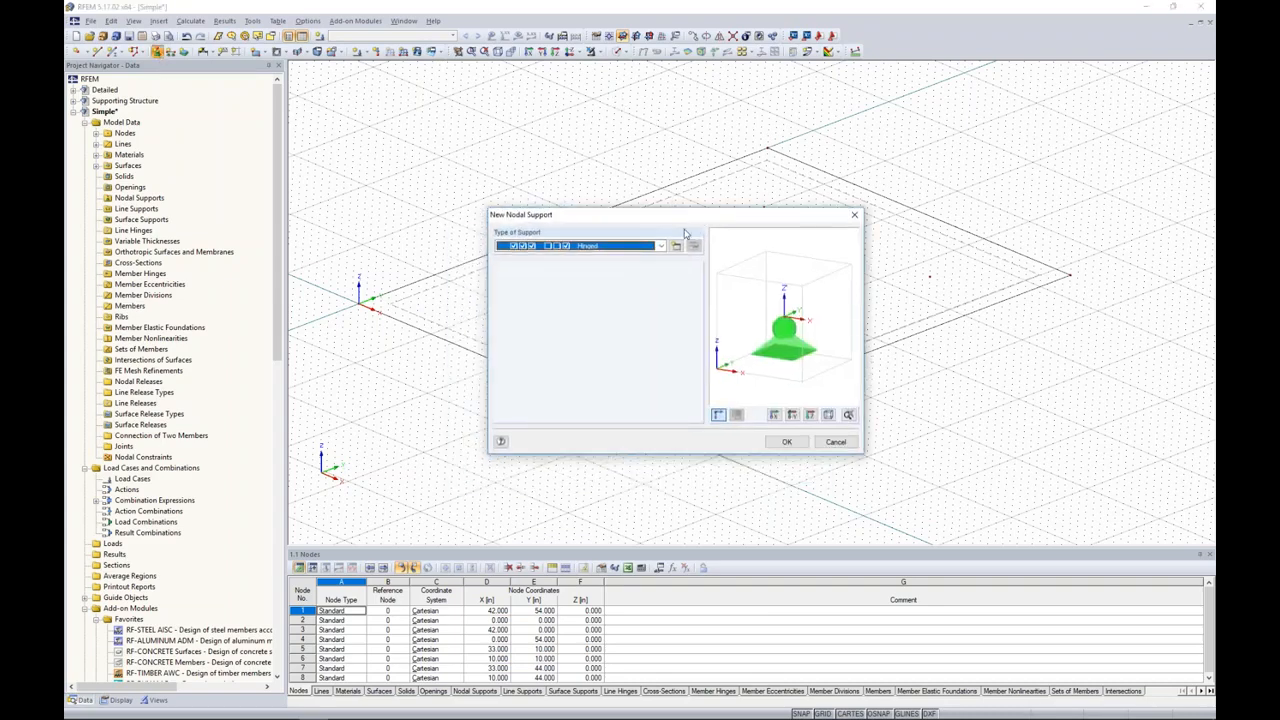
left_click(676, 247)
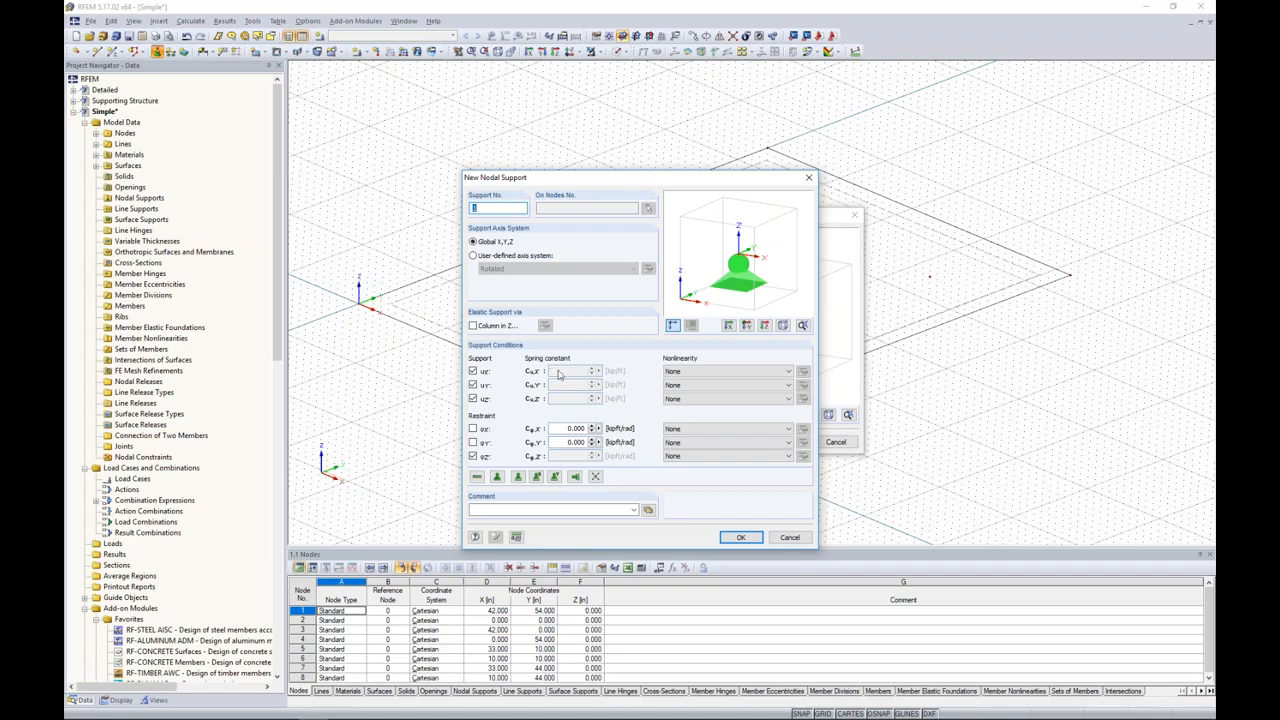
left_click(473, 456)
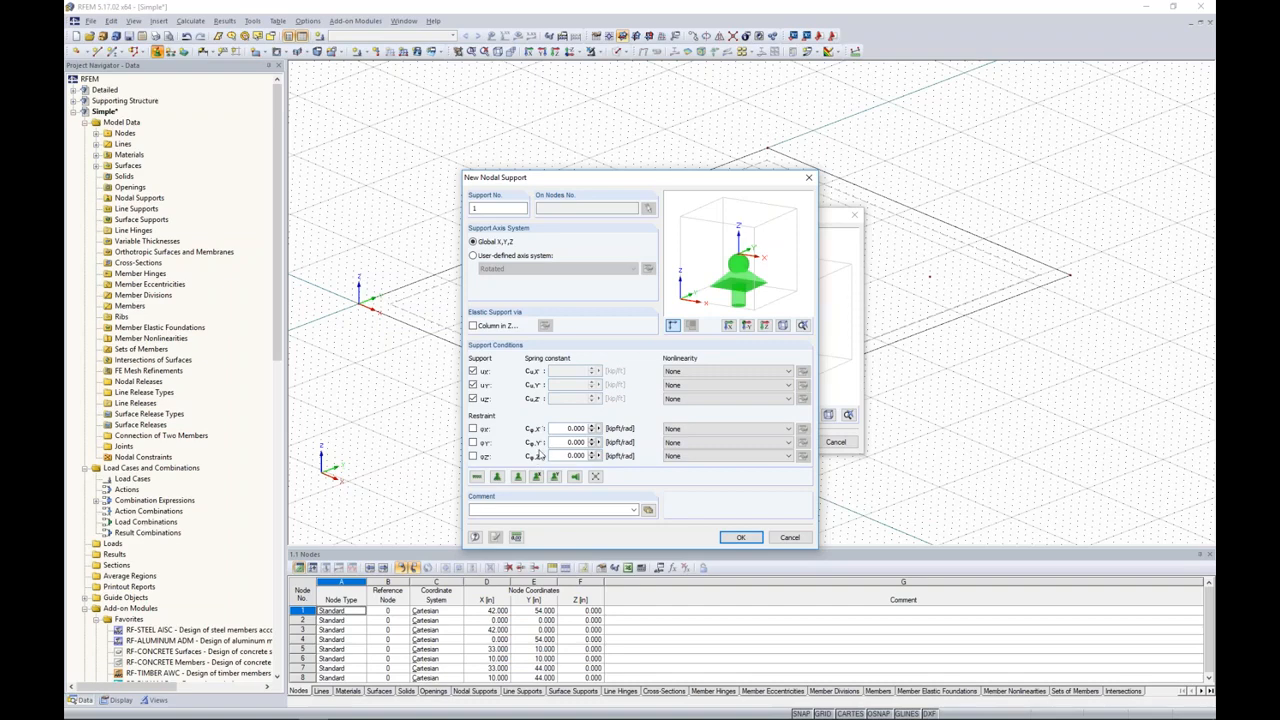
left_click(473, 371)
left_click(473, 371)
left_click(473, 385)
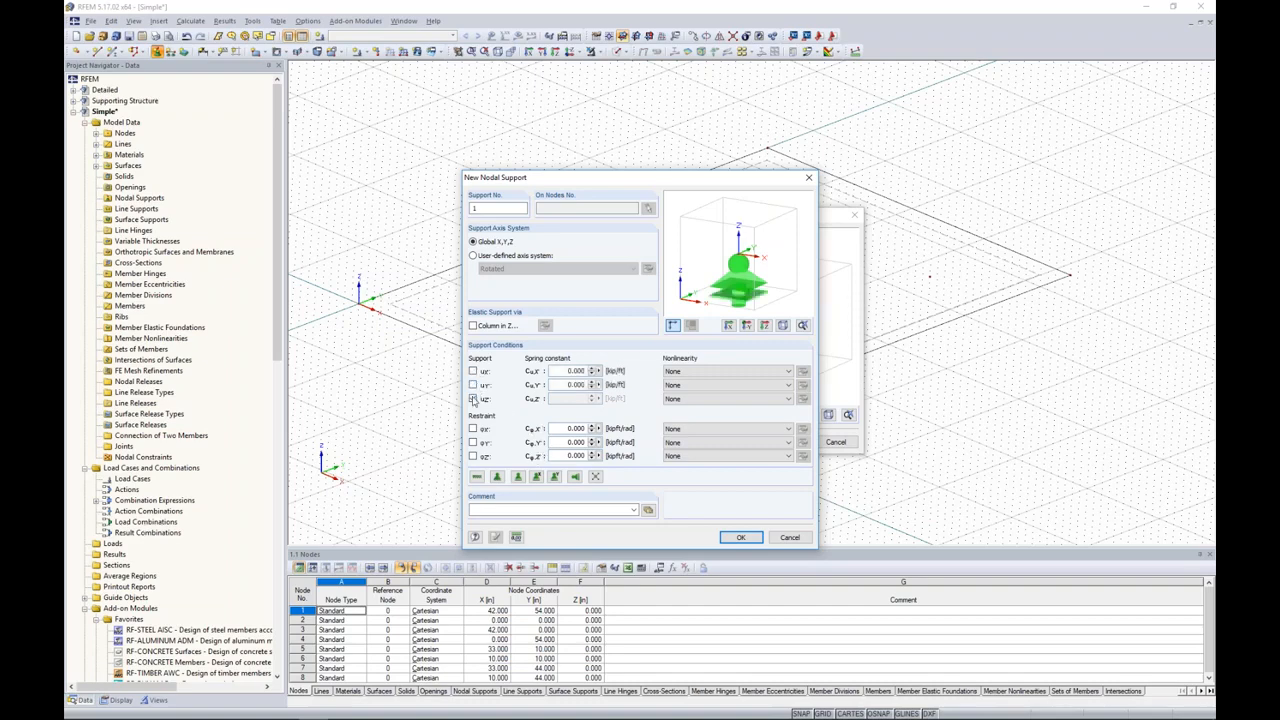
left_click(473, 399)
Step: Set the support's translational spring constants to 23.57 kip/ft in X and Y and 137.04 kip/ft in Z, and accept the support type
double_click(577, 371)
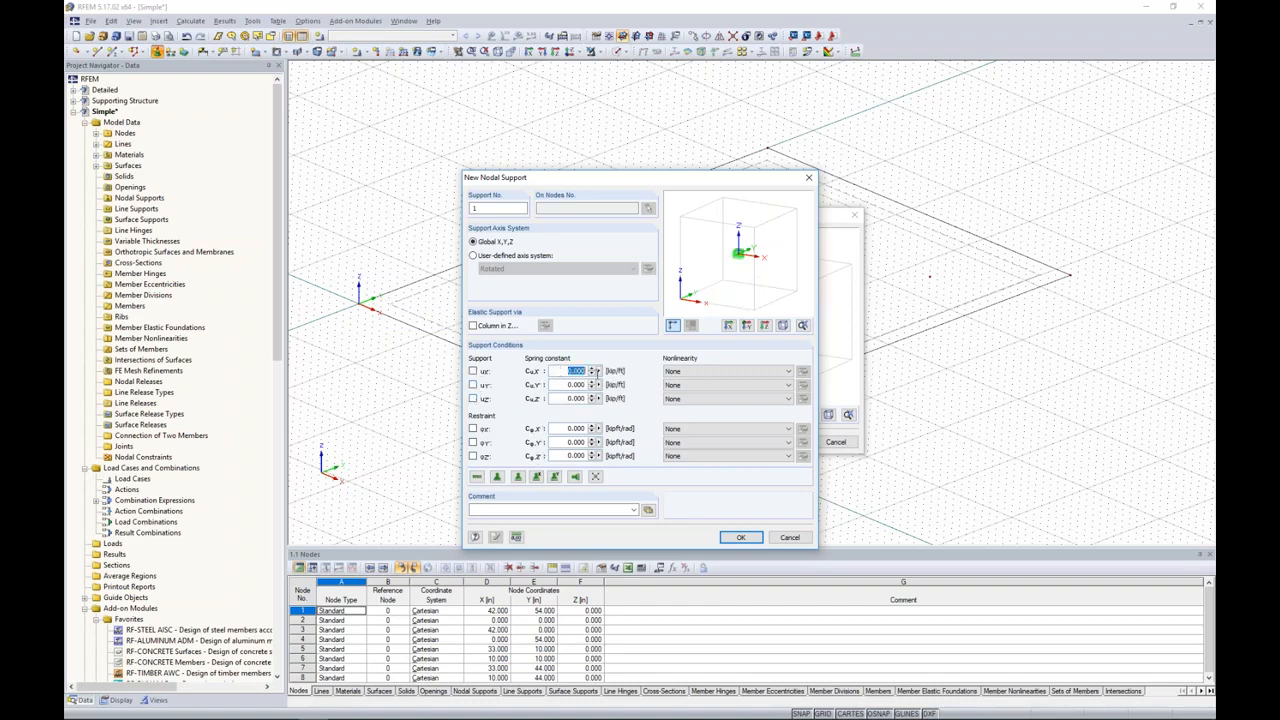
type("23.570")
key("Tab")
type("23.57")
key("Tab")
type("137.04")
left_click(740, 537)
left_click(786, 441)
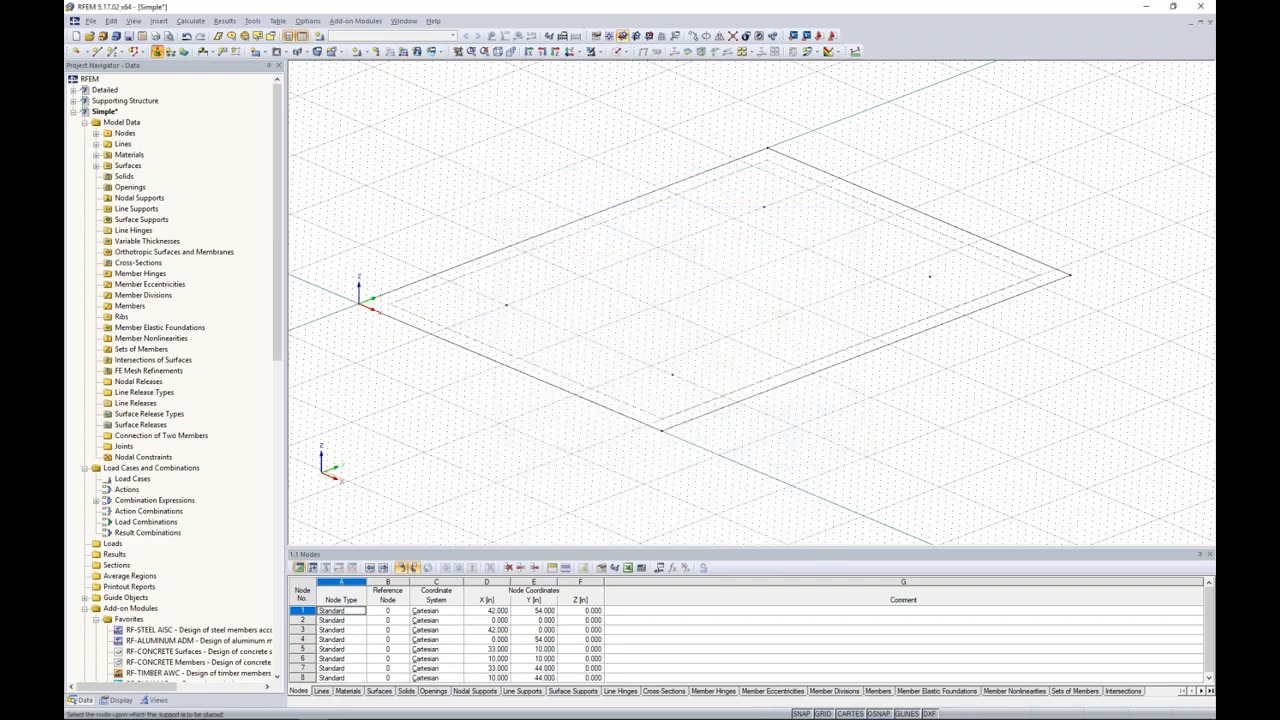
Step: Assign the spring support to the four interior nodes of the slab
left_click(507, 305)
left_click(675, 381)
left_click(766, 207)
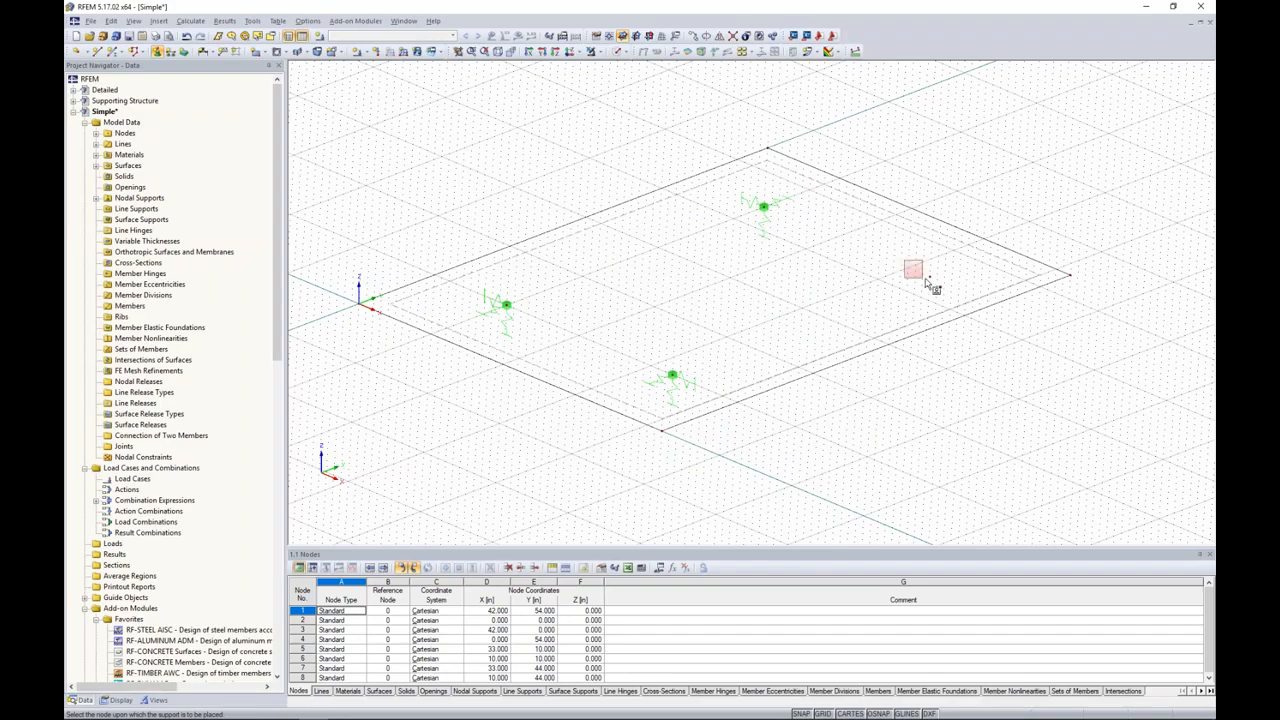
left_click(938, 283)
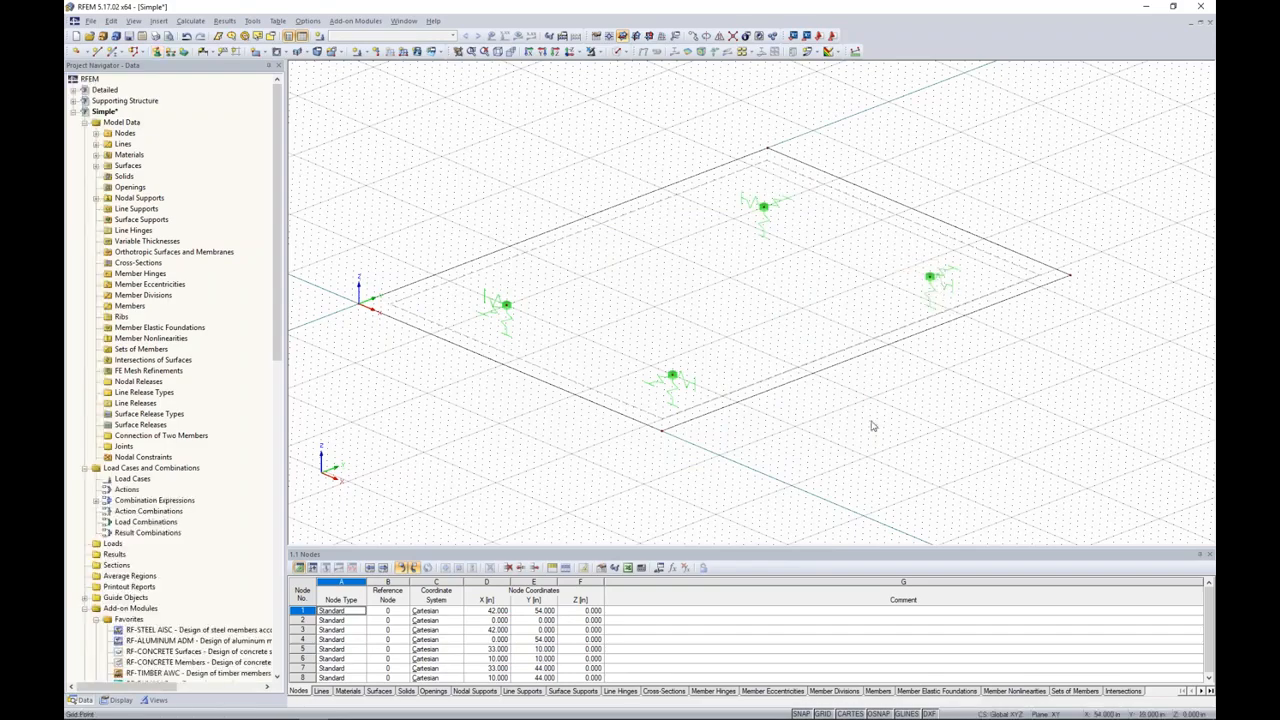
Step: Switch the model display back to a shaded view of the slab surface
middle_click_drag(875, 426, 827, 437, "ctrl")
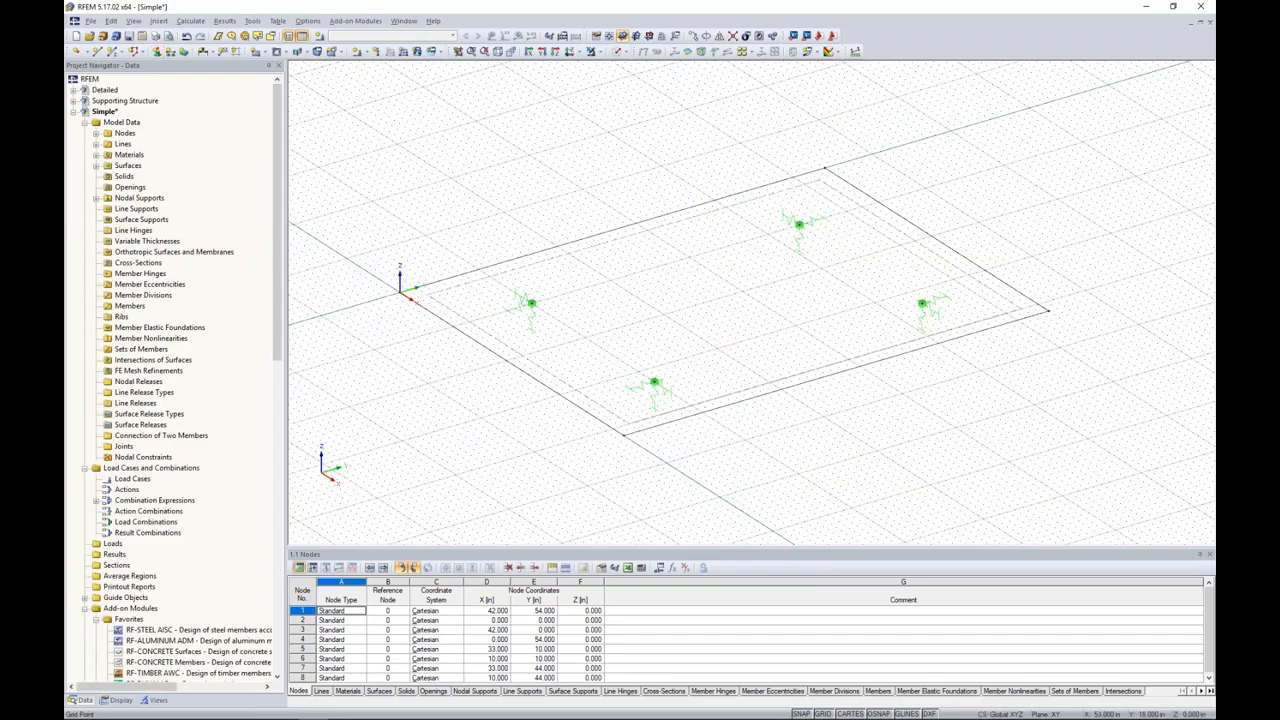
left_click(622, 51)
left_click(640, 83)
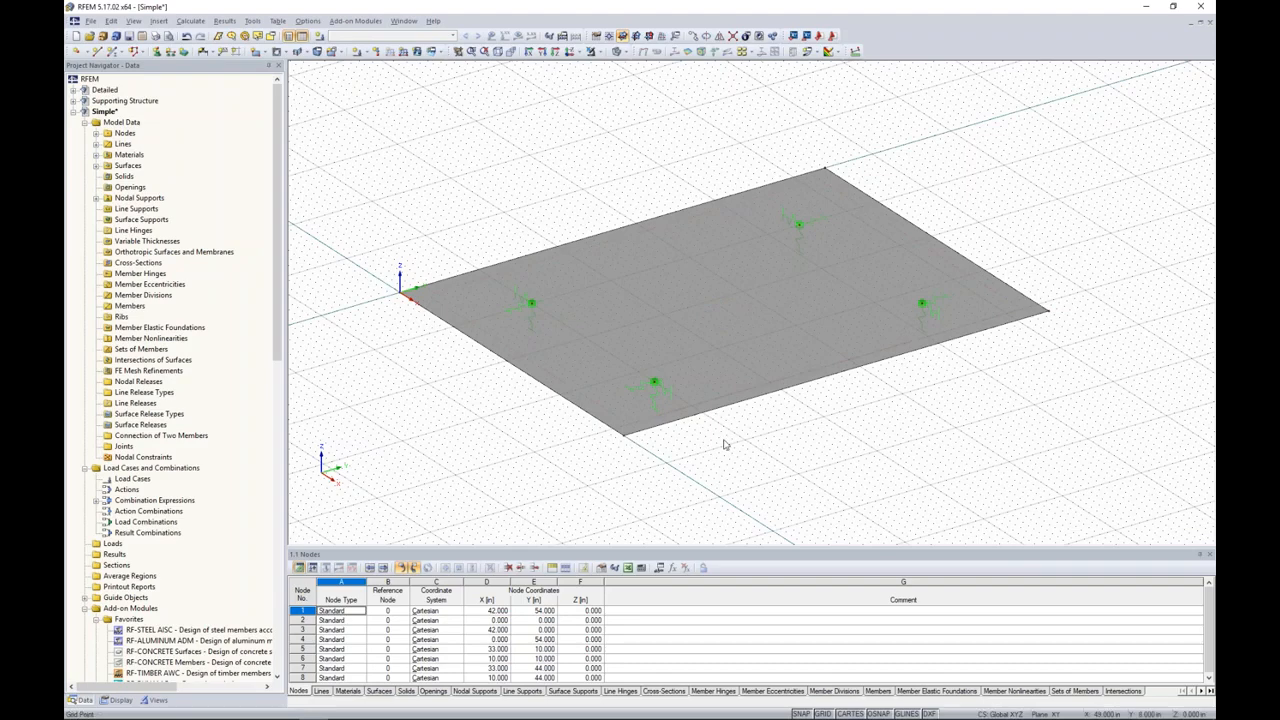
scroll(702, 437, "up", 1)
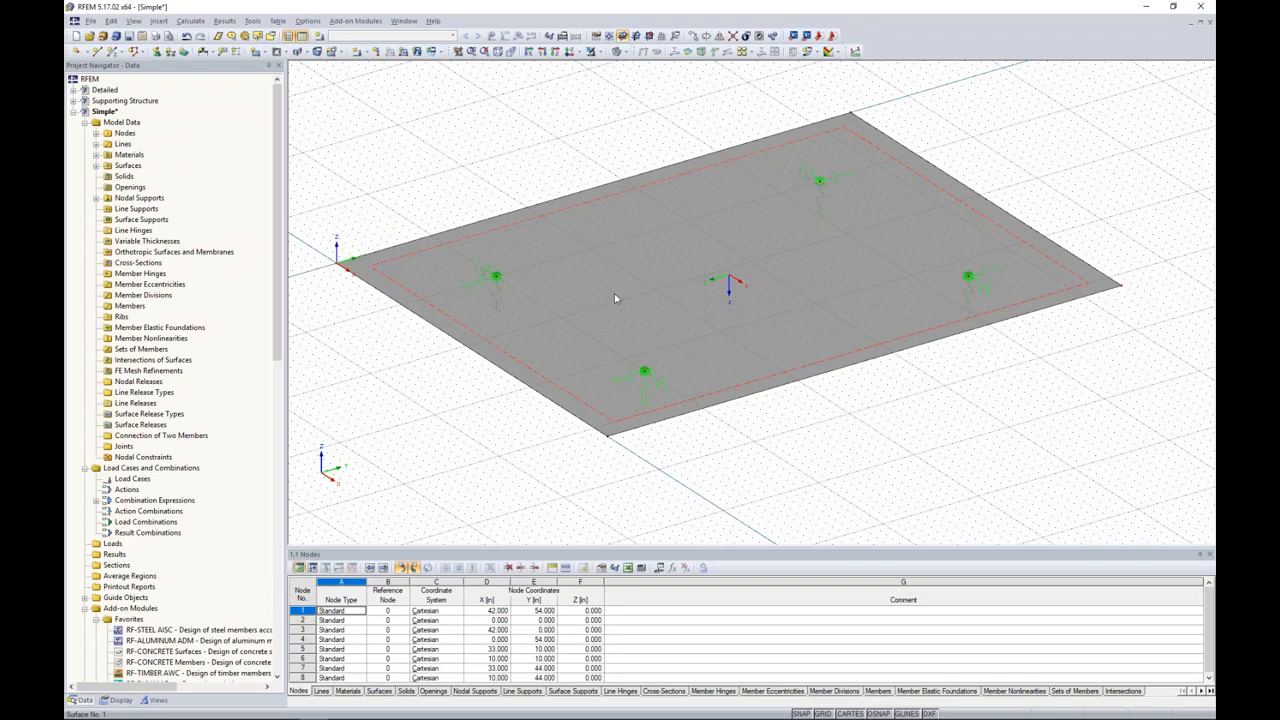
left_click(650, 275)
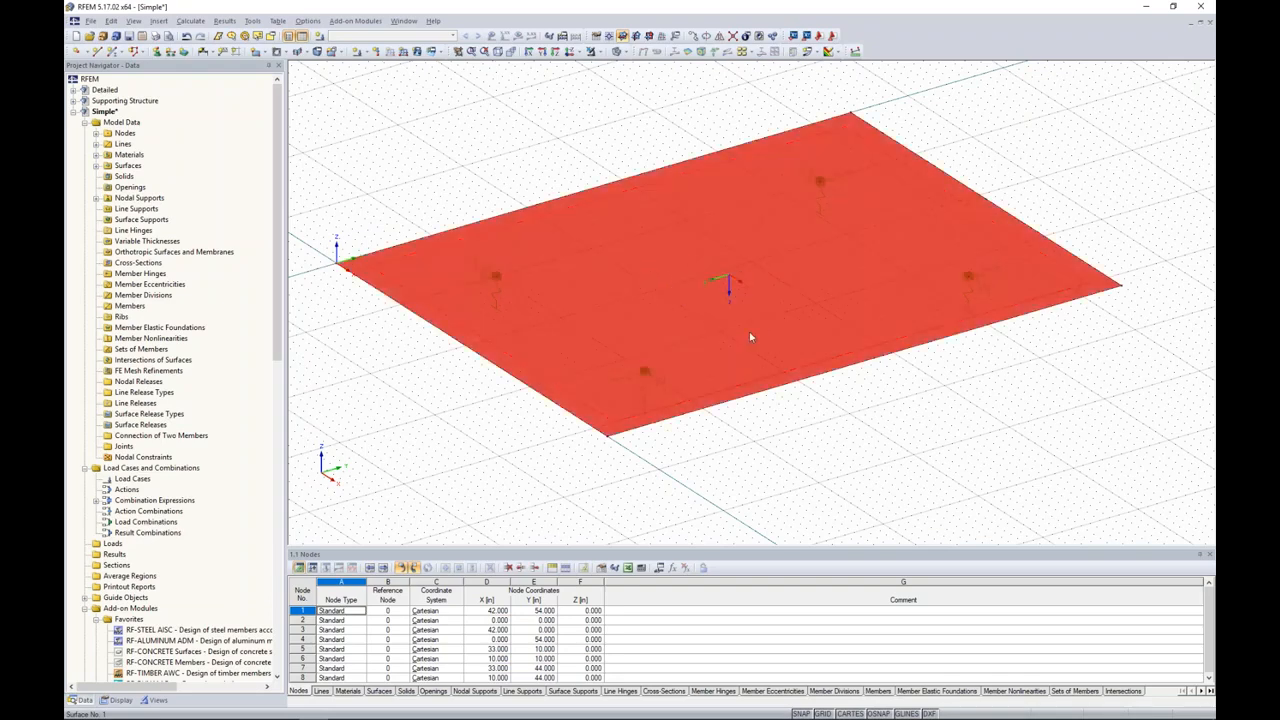
left_click(794, 447)
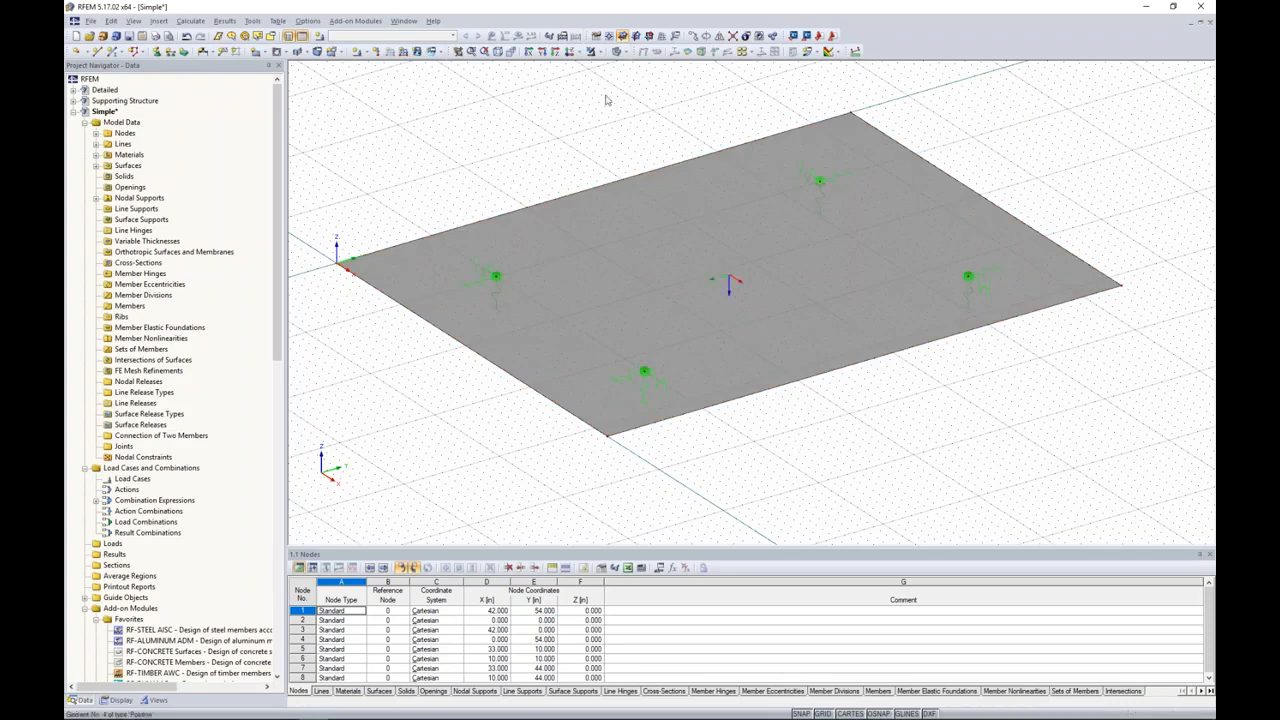
Step: Create a circular opening of 3 in radius centred on the supported node at X 10 in, Y 10 in
left_click(286, 53)
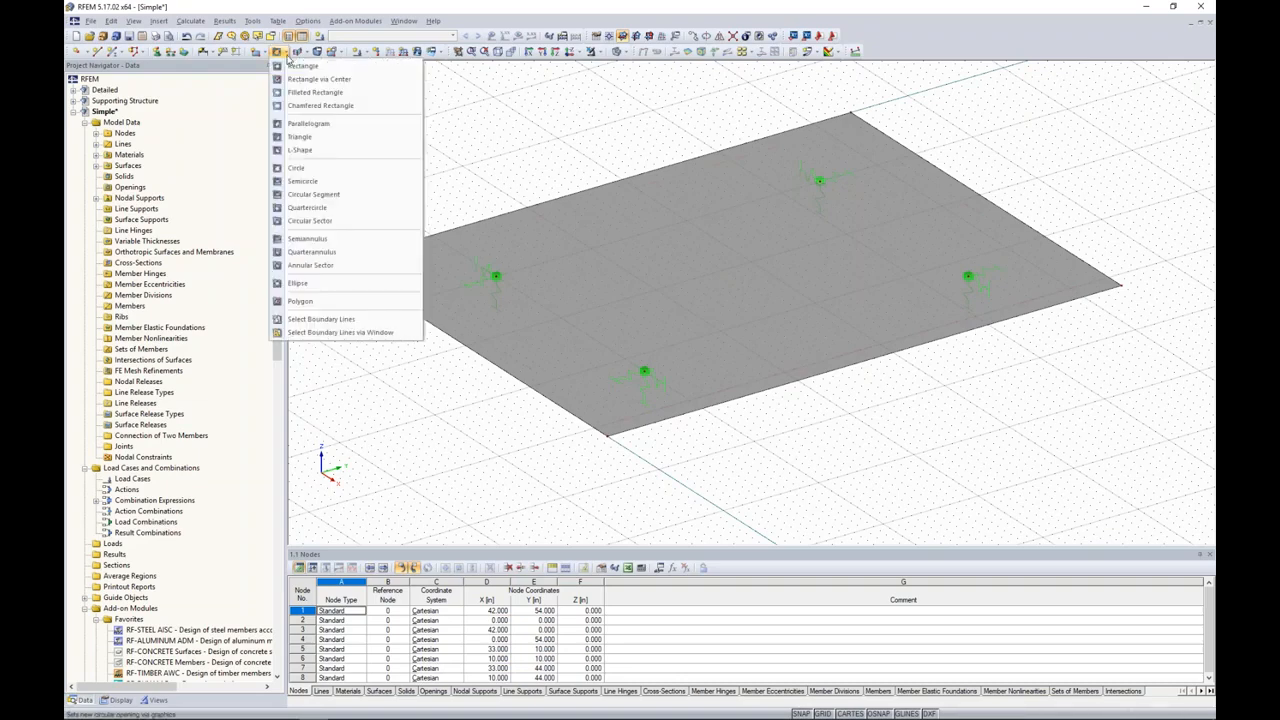
left_click(300, 169)
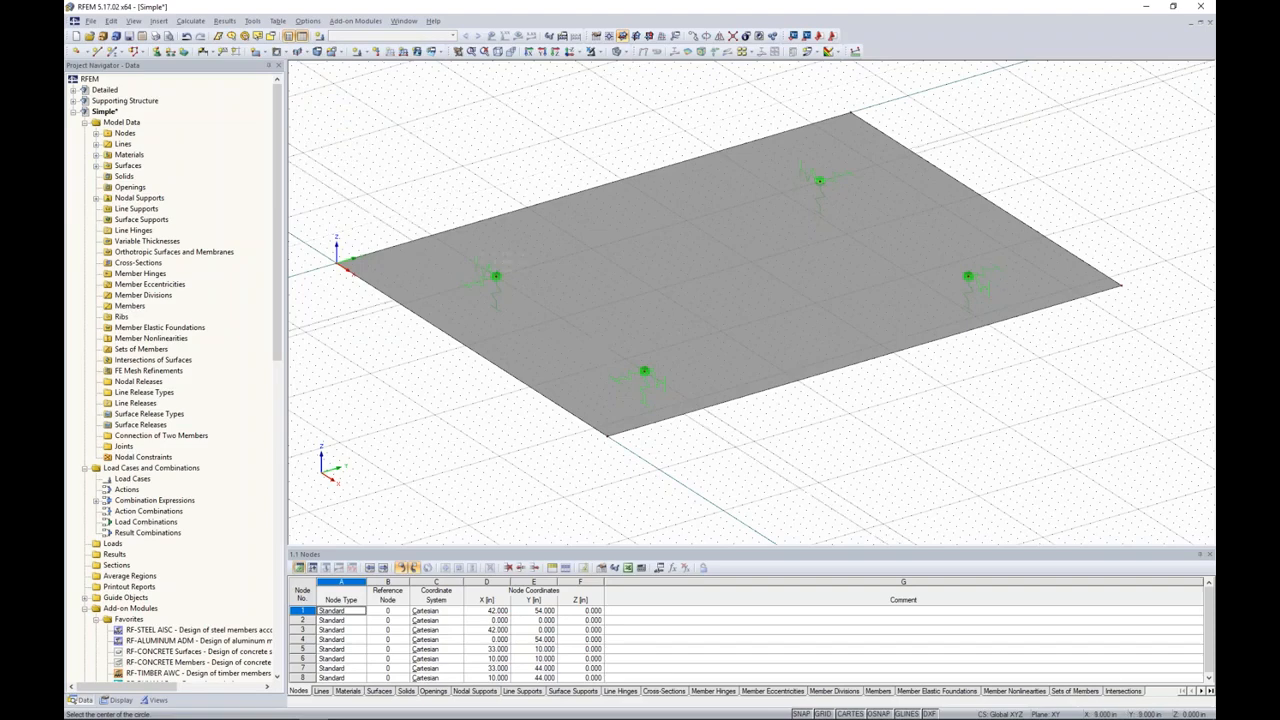
scroll(466, 281, "up", 5)
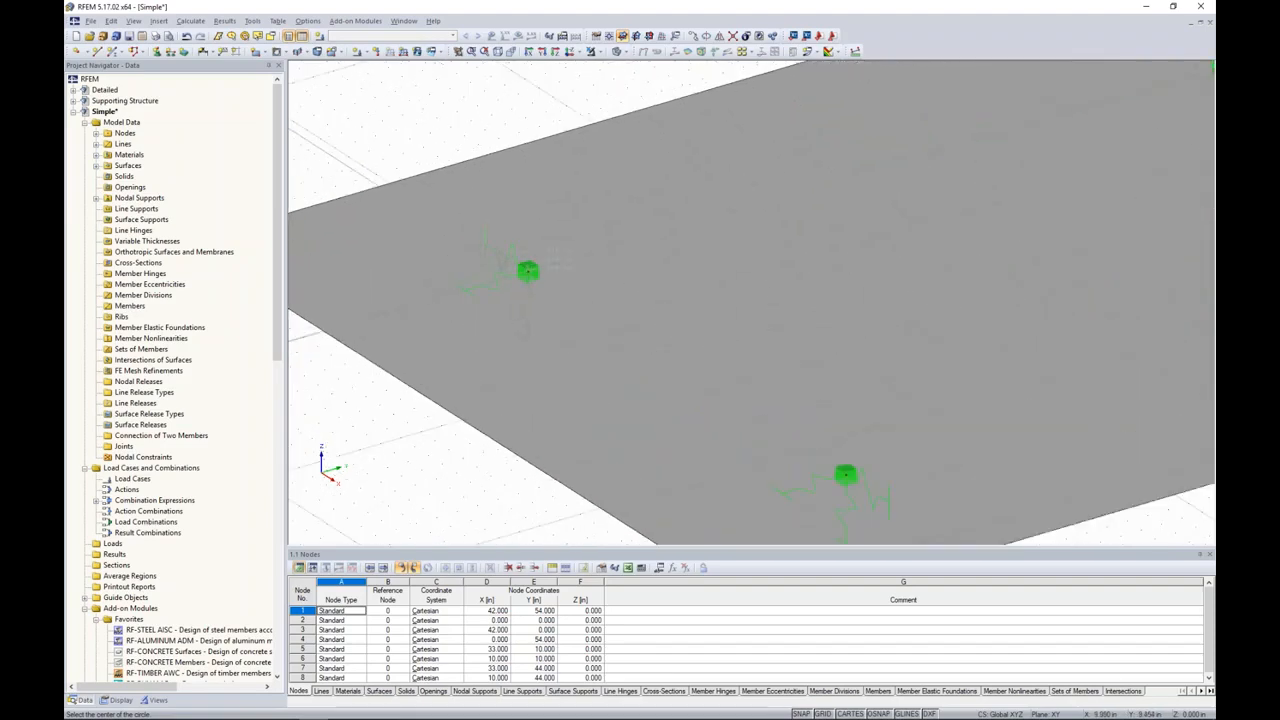
left_click(527, 271)
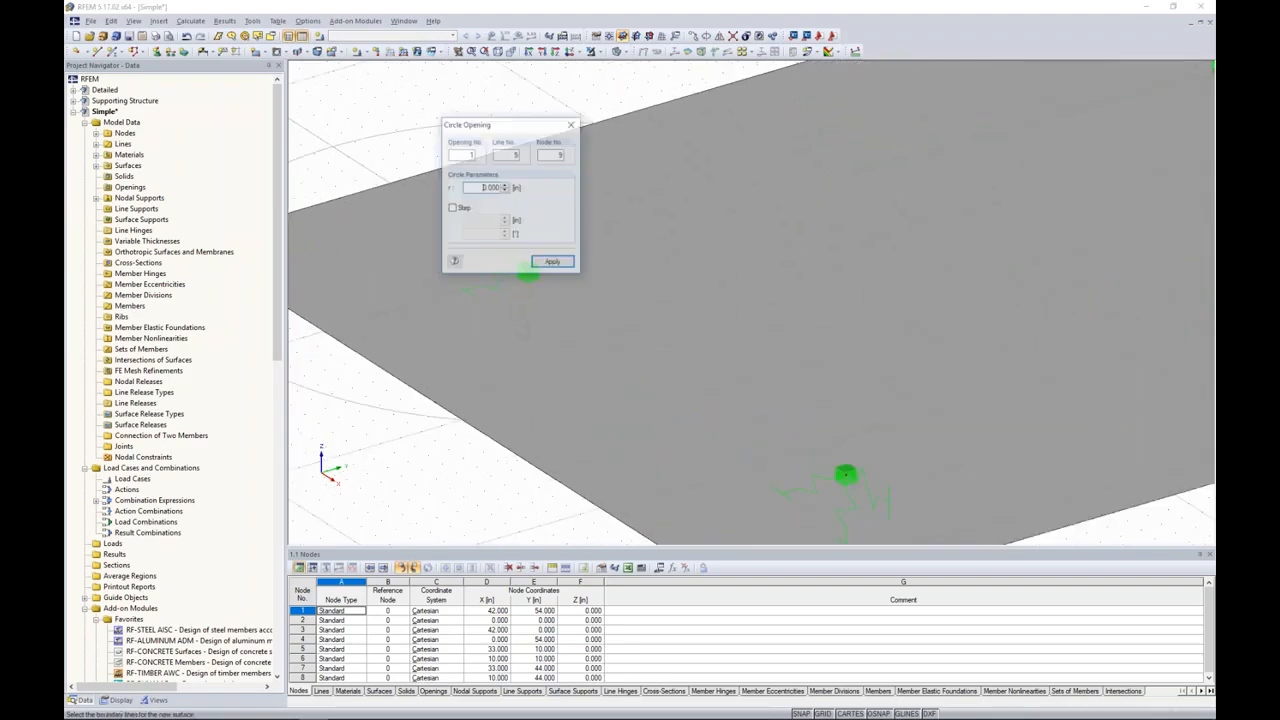
left_click_drag(521, 130, 375, 126)
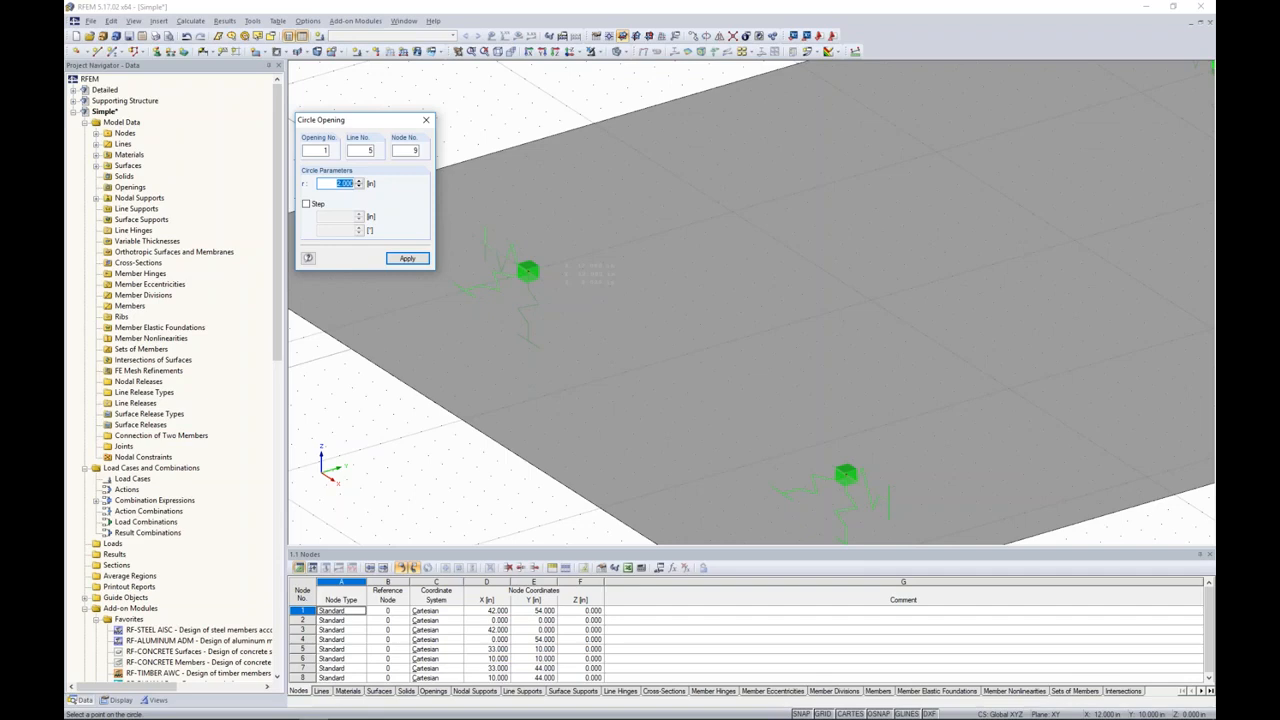
type("3")
key("Return")
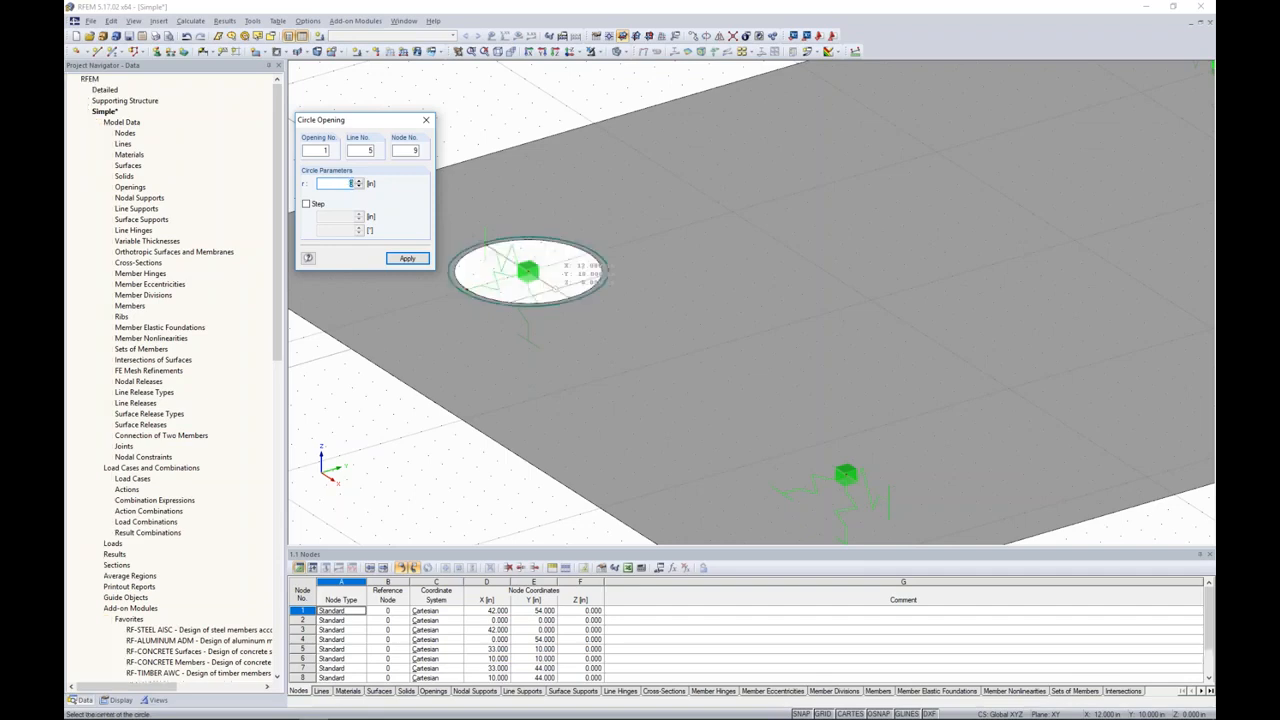
key("Escape")
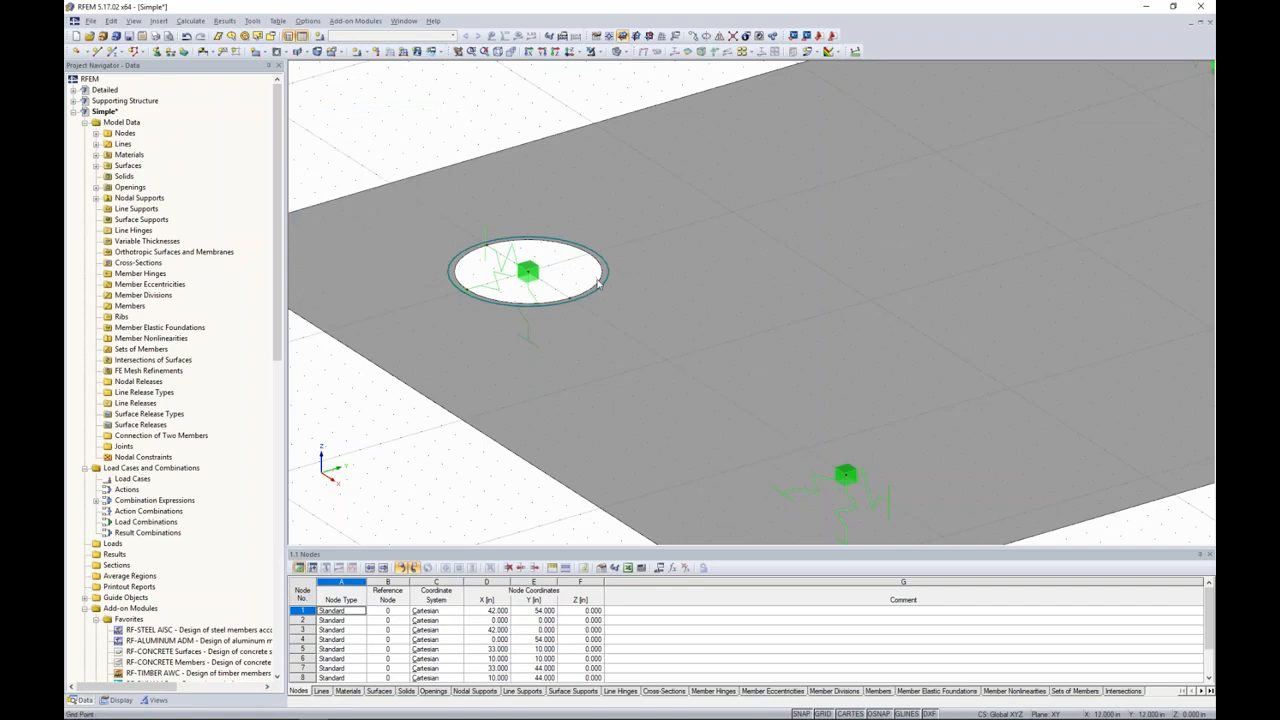
Step: Copy the circular opening onto the other three supported nodes of the slab
scroll(590, 285, "down", 2)
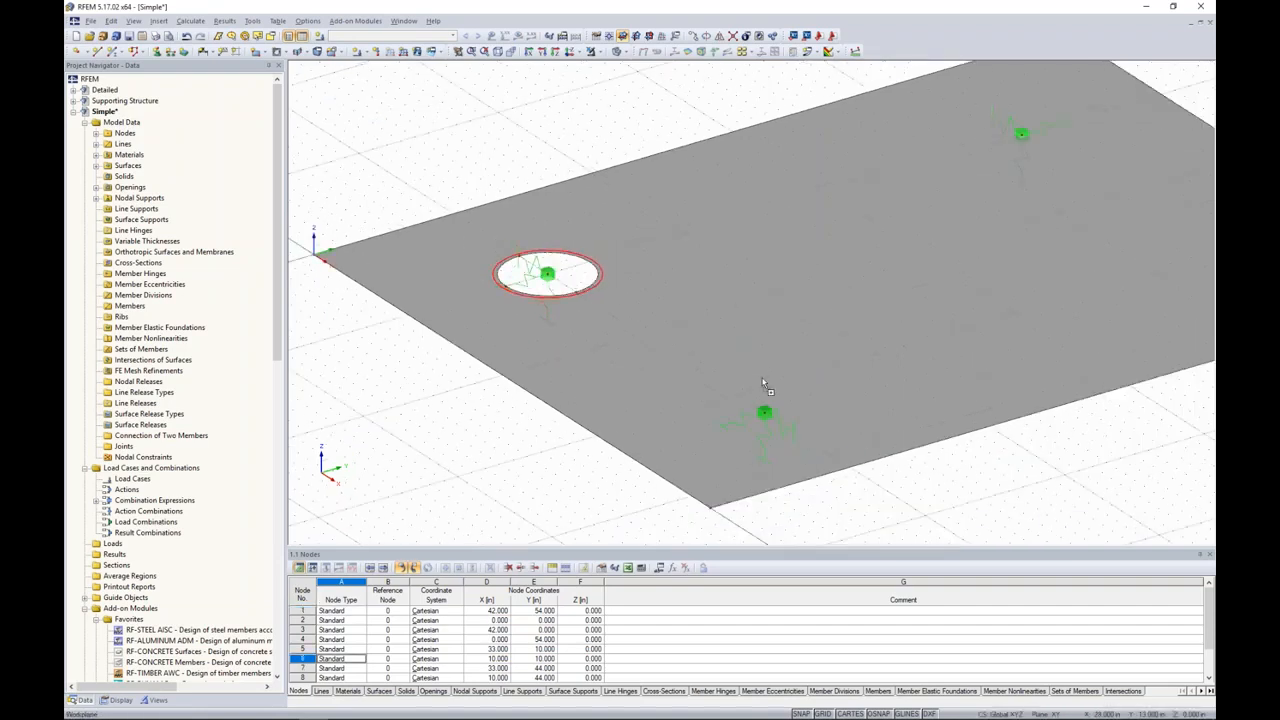
left_click(765, 411)
middle_click_drag(955, 480, 737, 486)
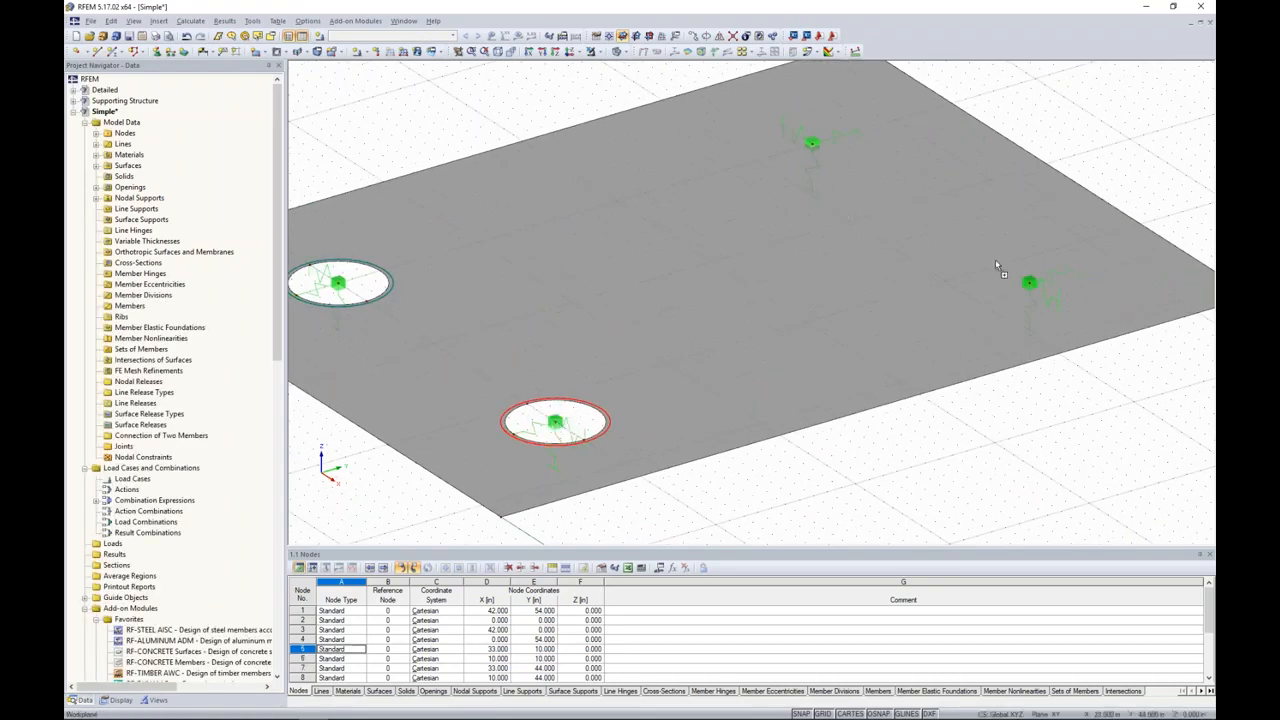
left_click(1031, 284)
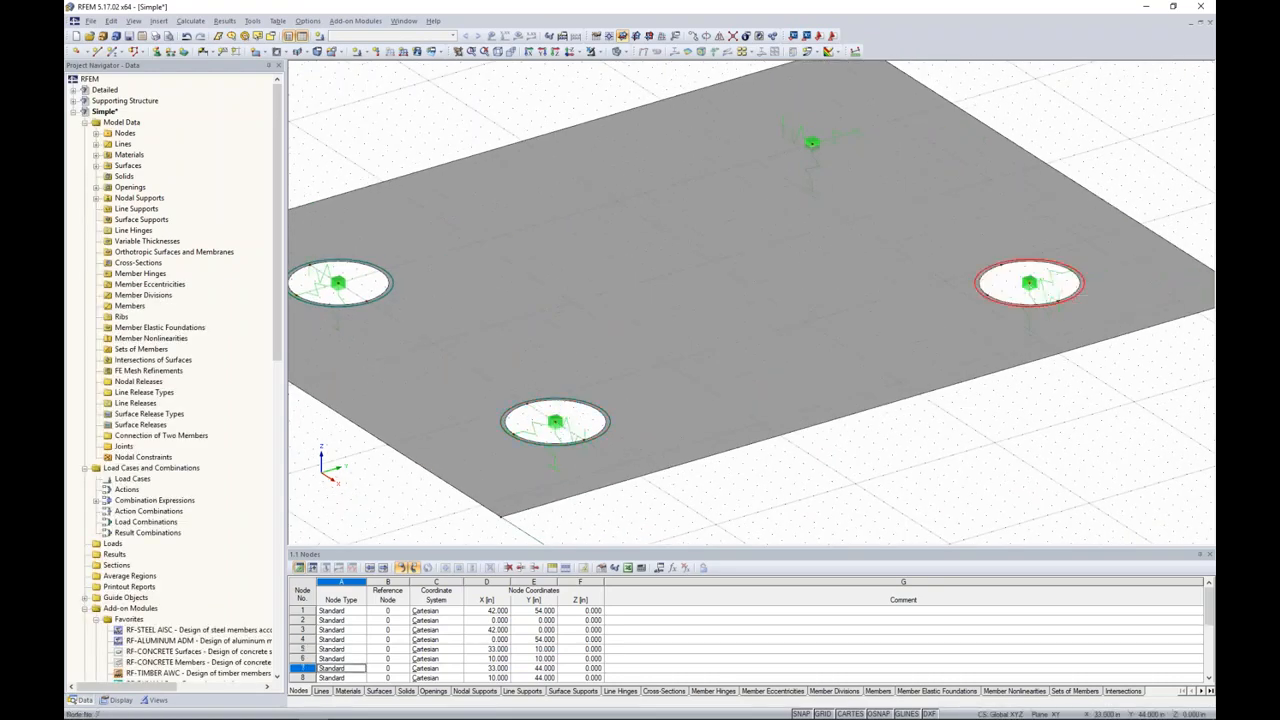
left_click(812, 145)
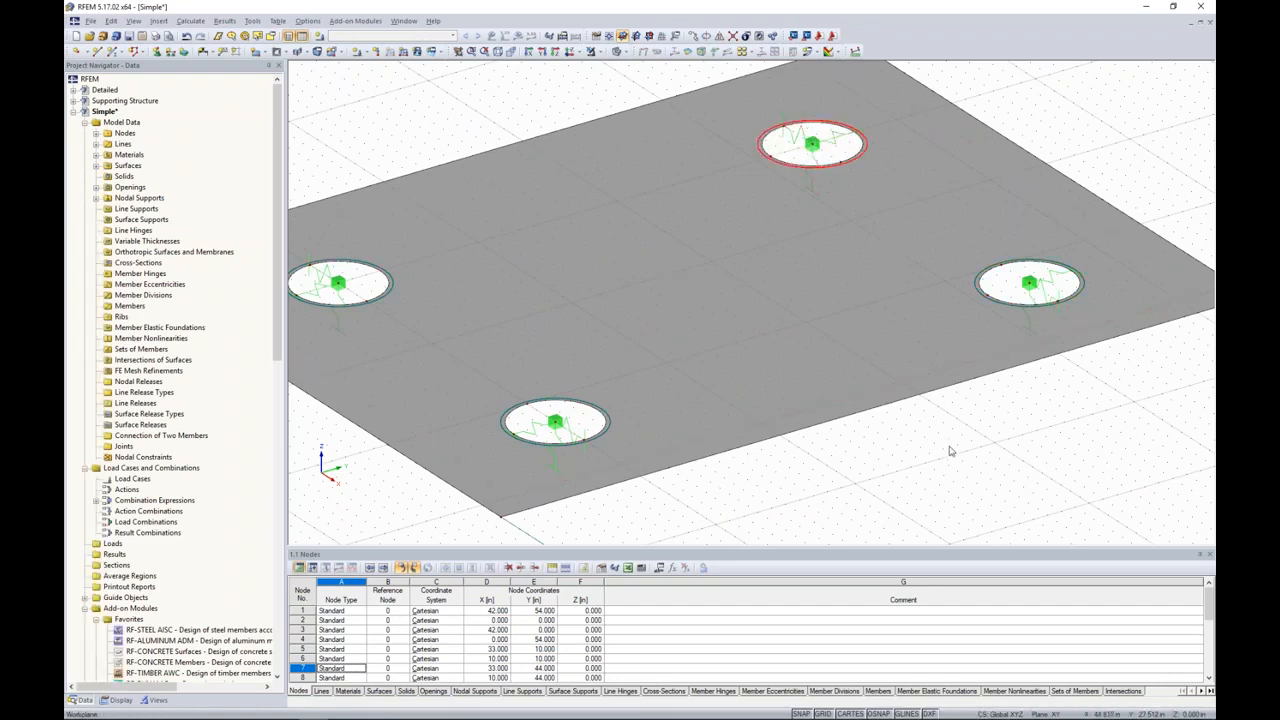
scroll(951, 451, "down", 2)
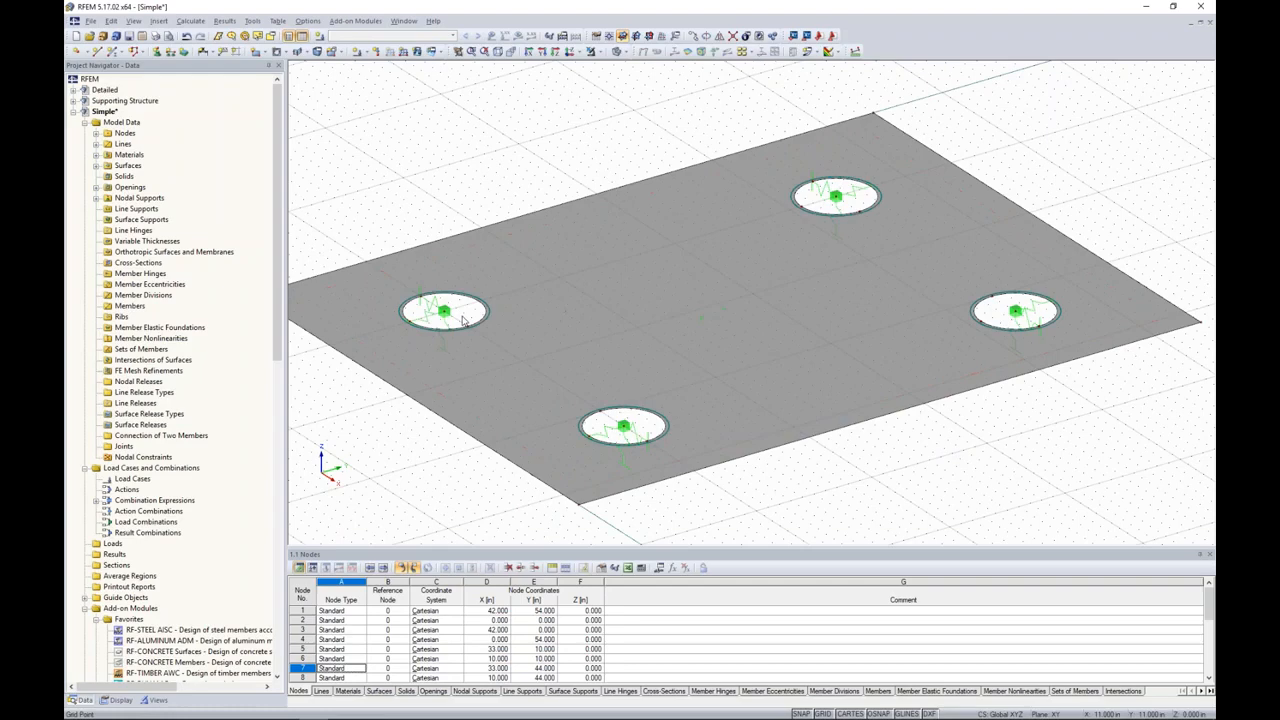
left_click(651, 315)
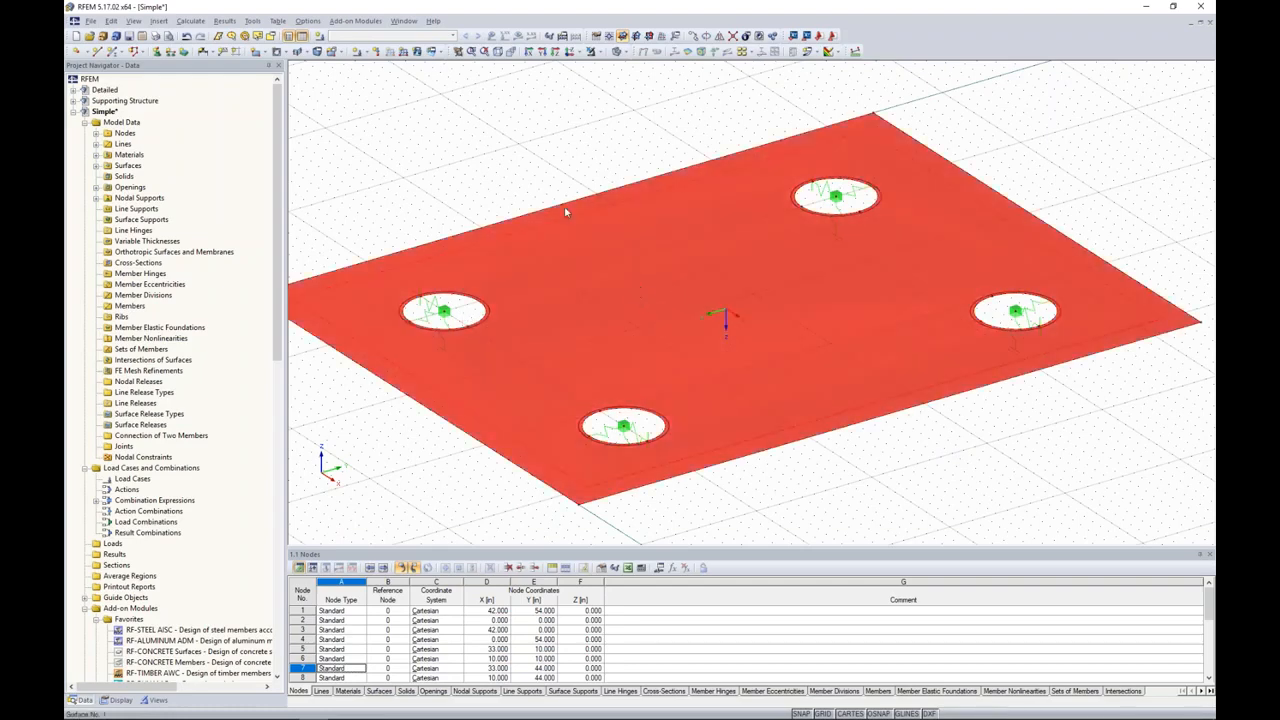
left_click(533, 175)
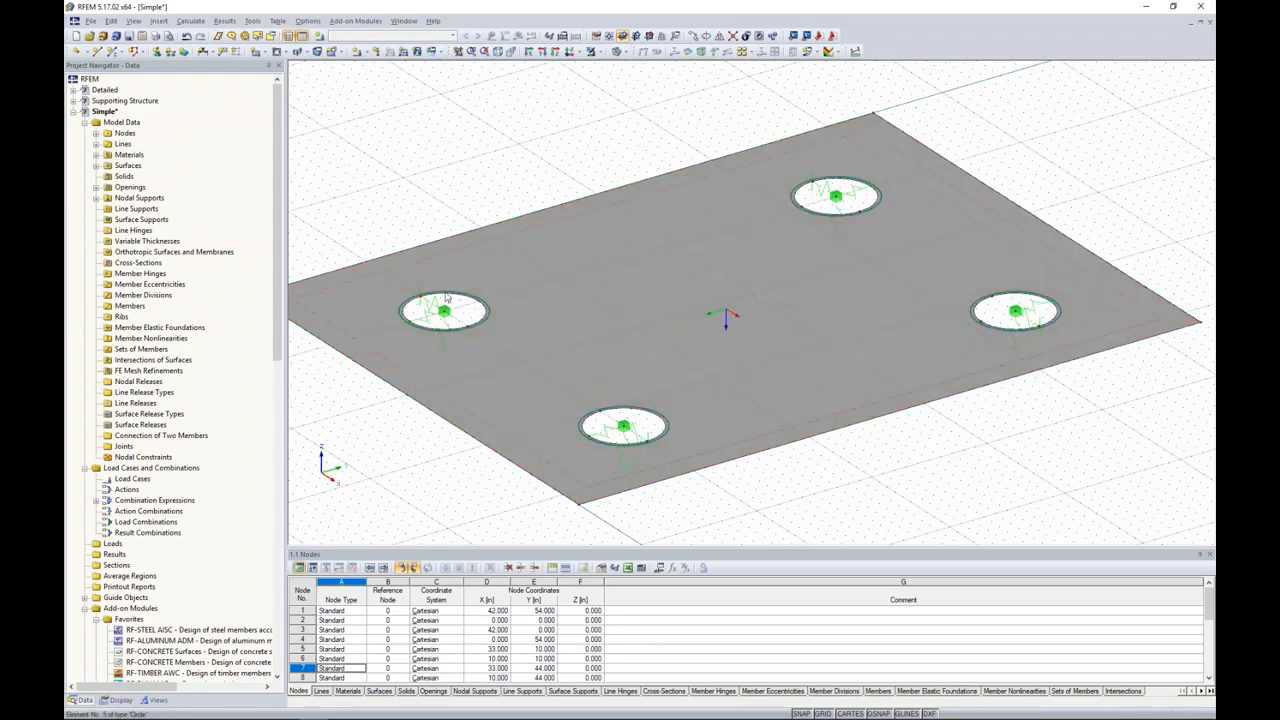
middle_click_drag(459, 309, 497, 311)
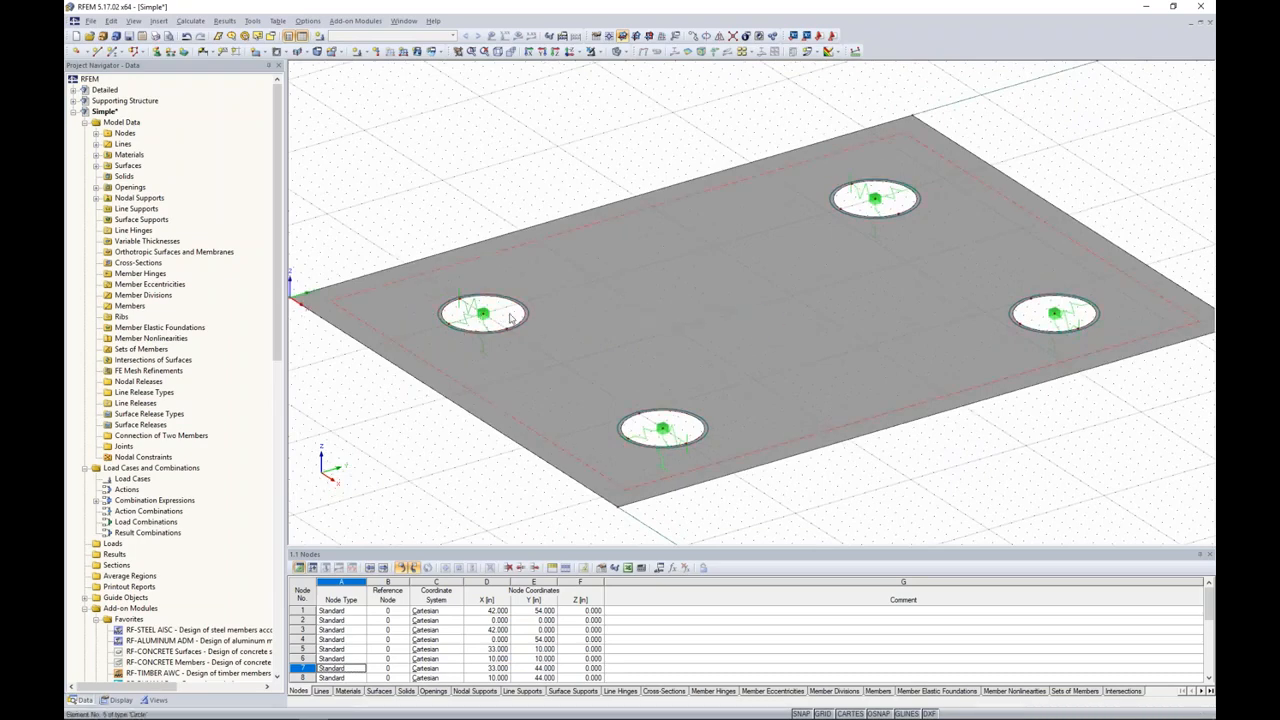
Step: Create 8 in thick Concrete f'c = 4000 psi surfaces inside the four circular openings, using each circle as the boundary line
left_click(258, 51)
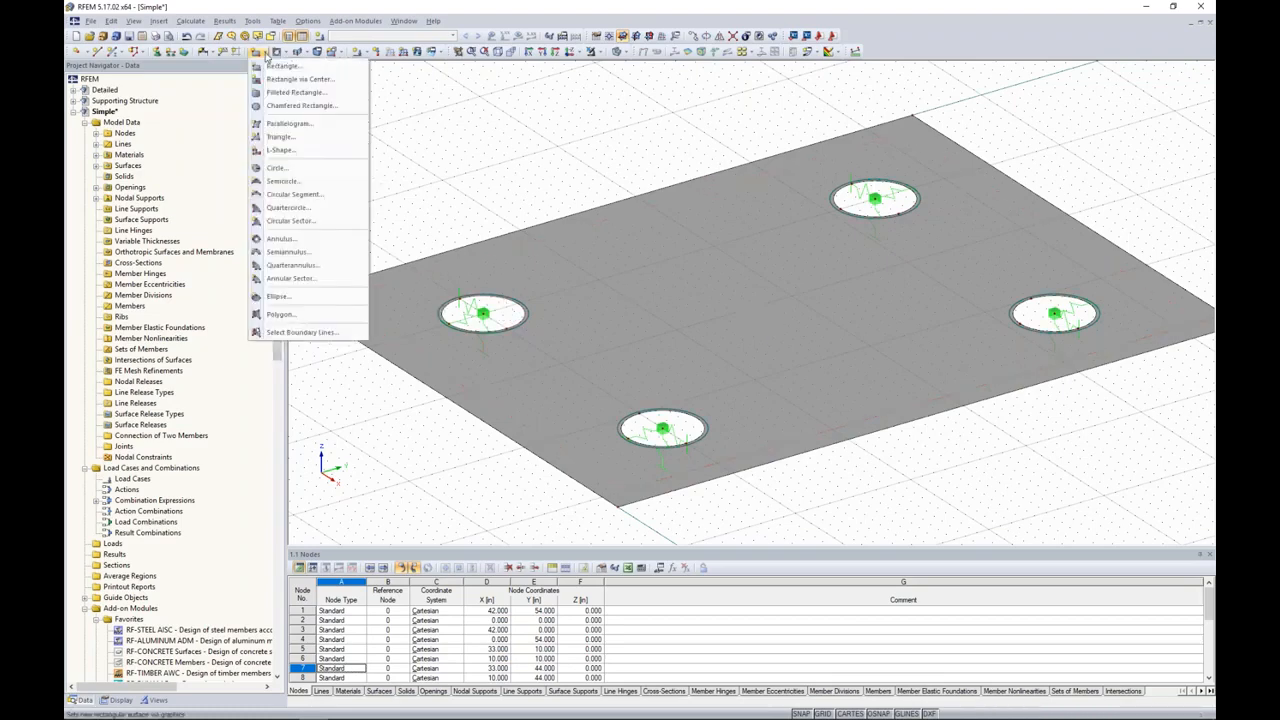
left_click(290, 334)
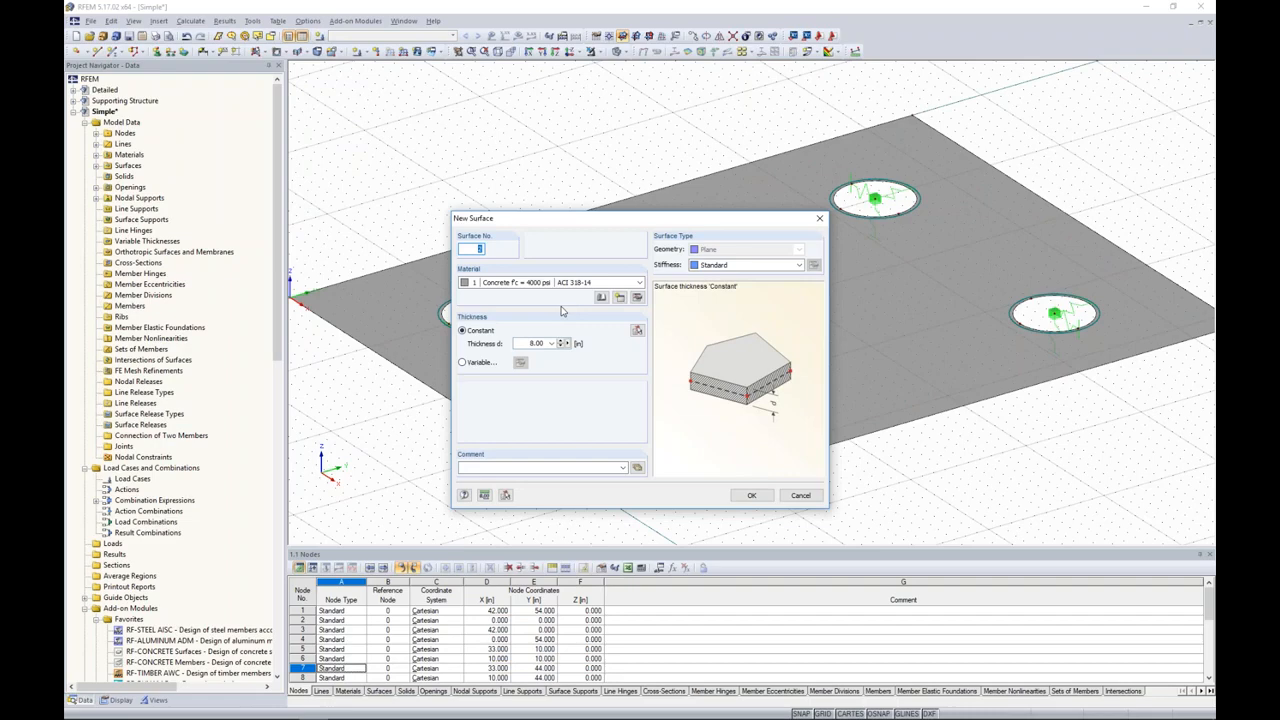
left_click(752, 496)
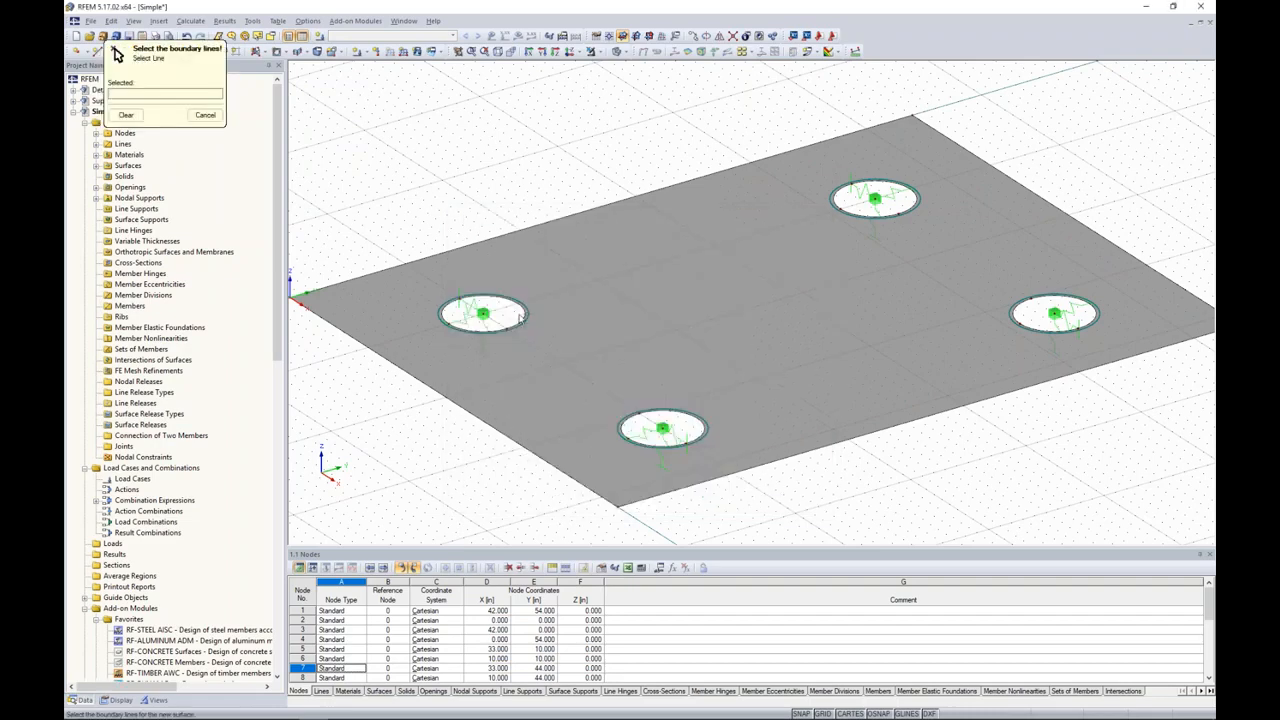
left_click(521, 317)
left_click(676, 410)
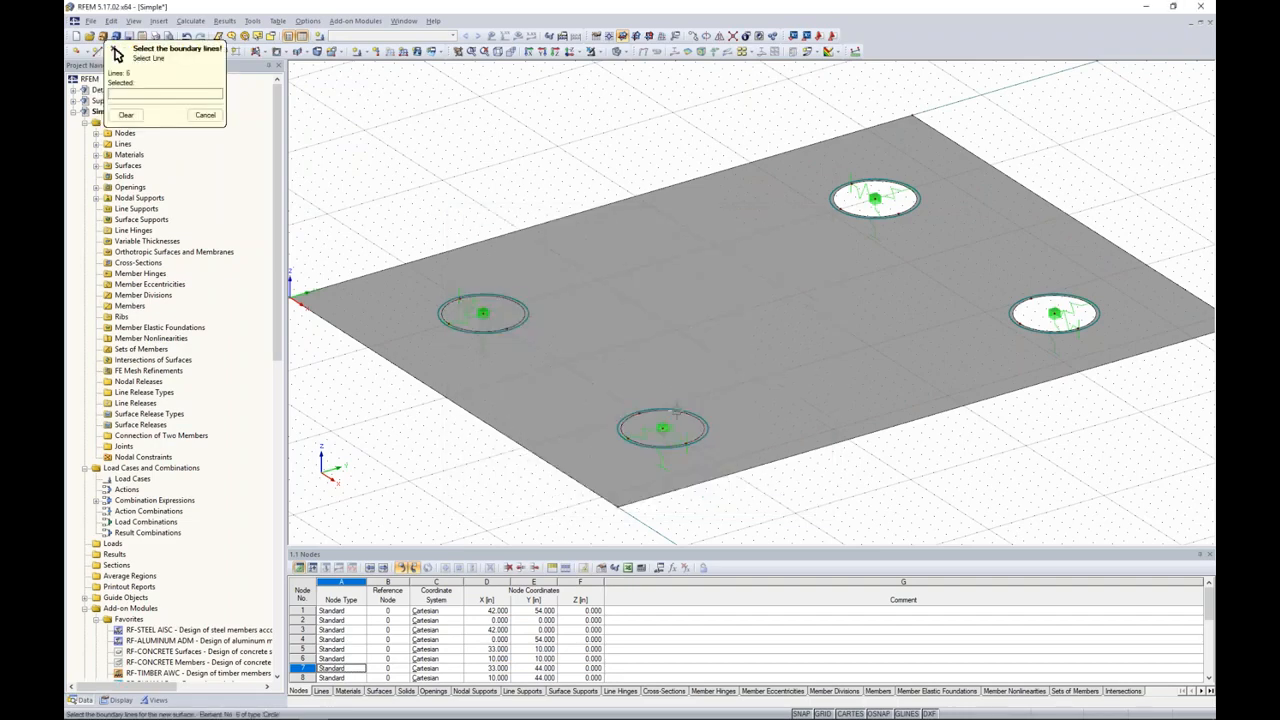
left_click(857, 209)
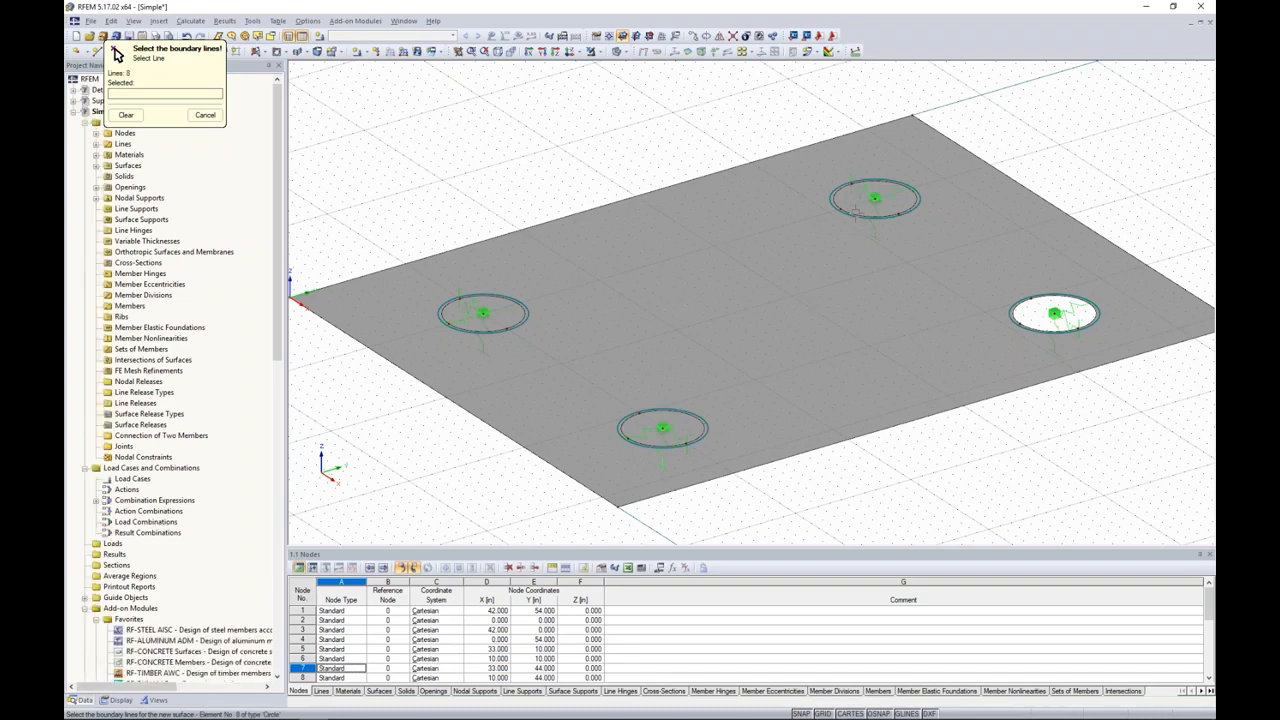
left_click(1054, 298)
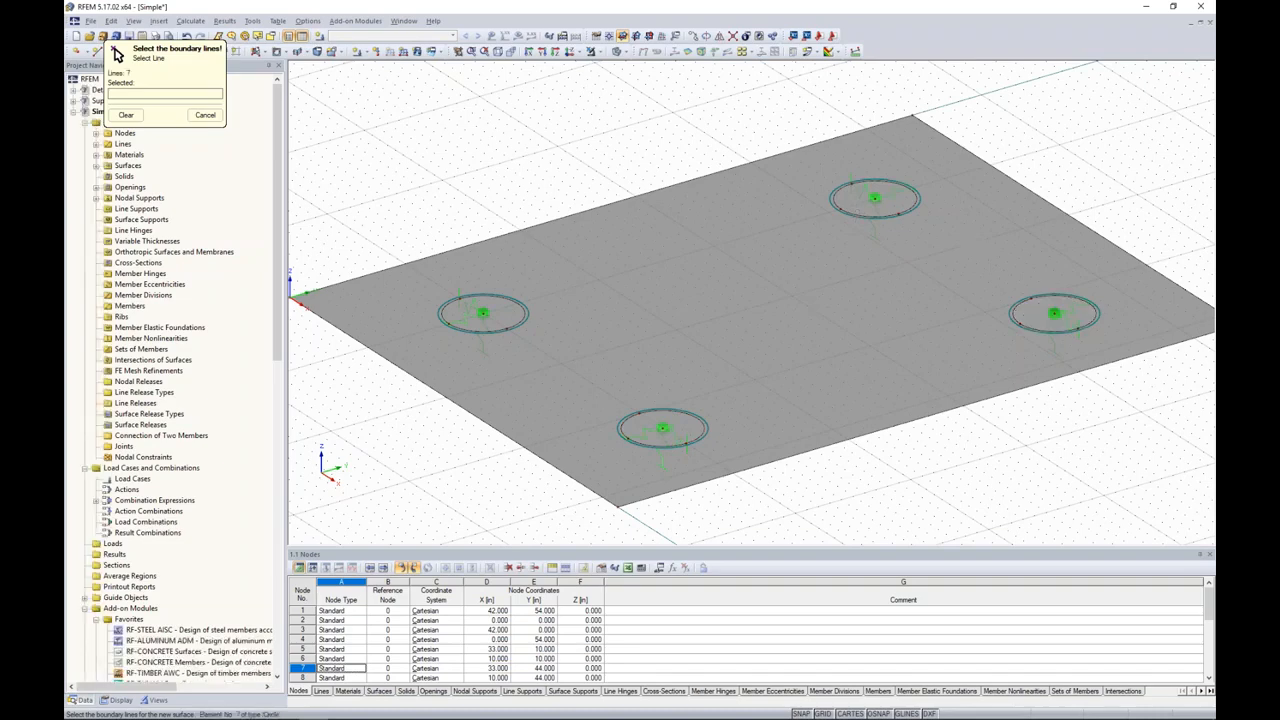
key("Escape")
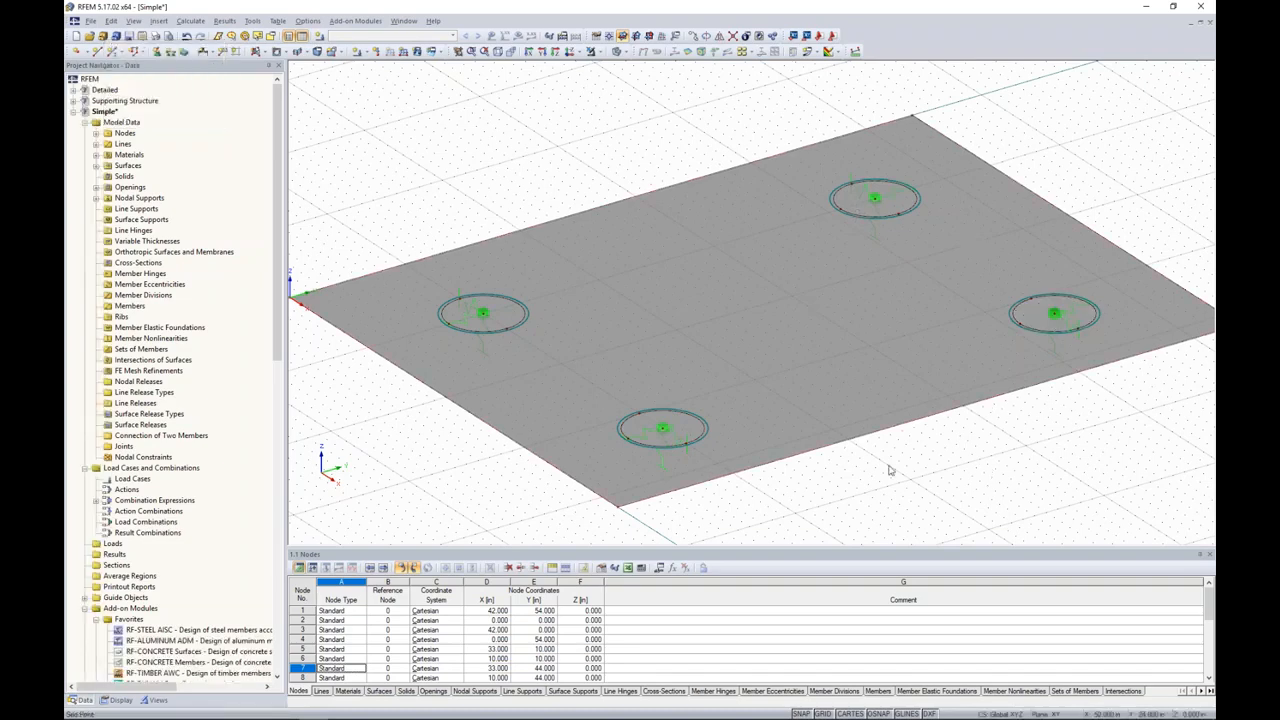
left_click(662, 430)
left_click(502, 314, "ctrl")
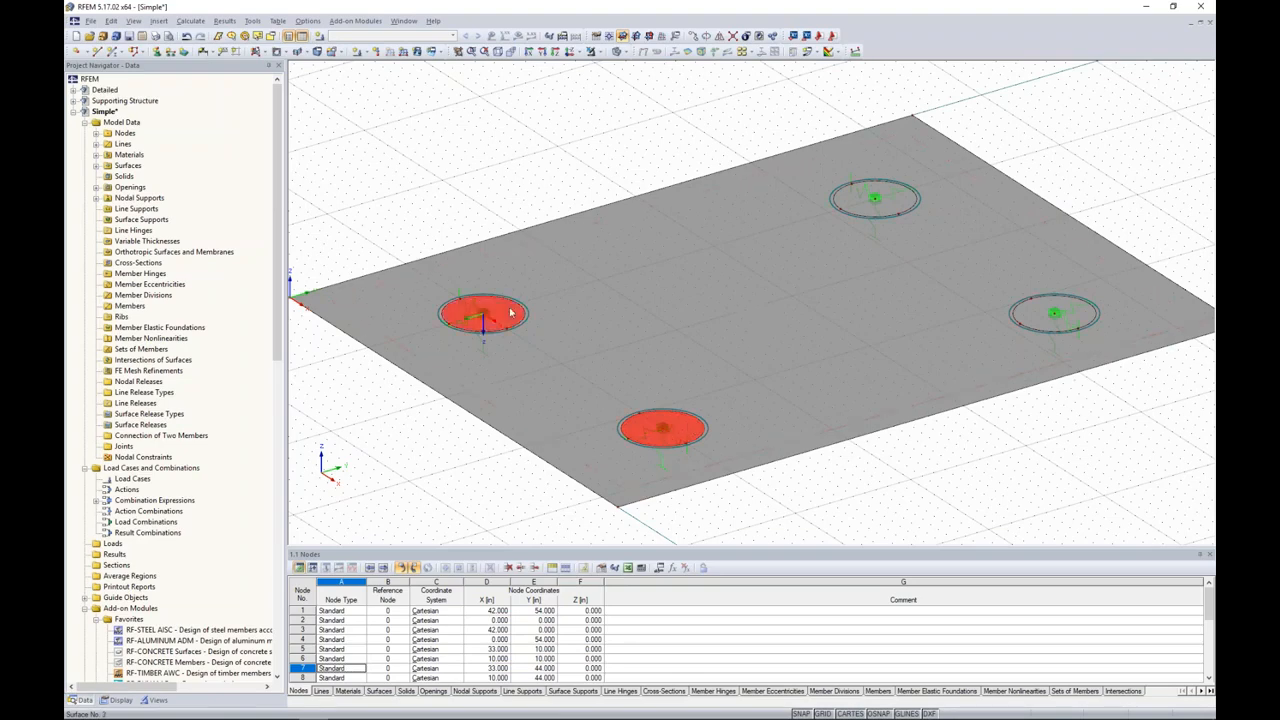
left_click(965, 478)
middle_click_drag(965, 478, 783, 426, "ctrl")
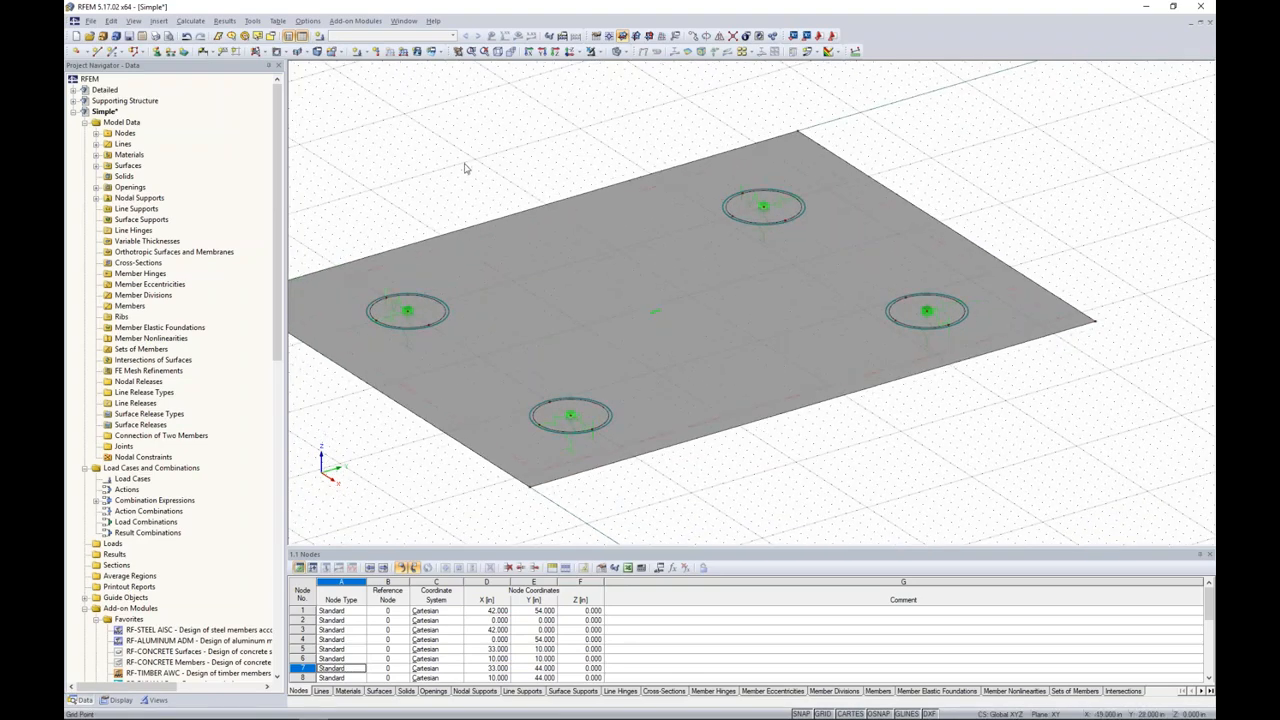
middle_click_drag(465, 168, 500, 163)
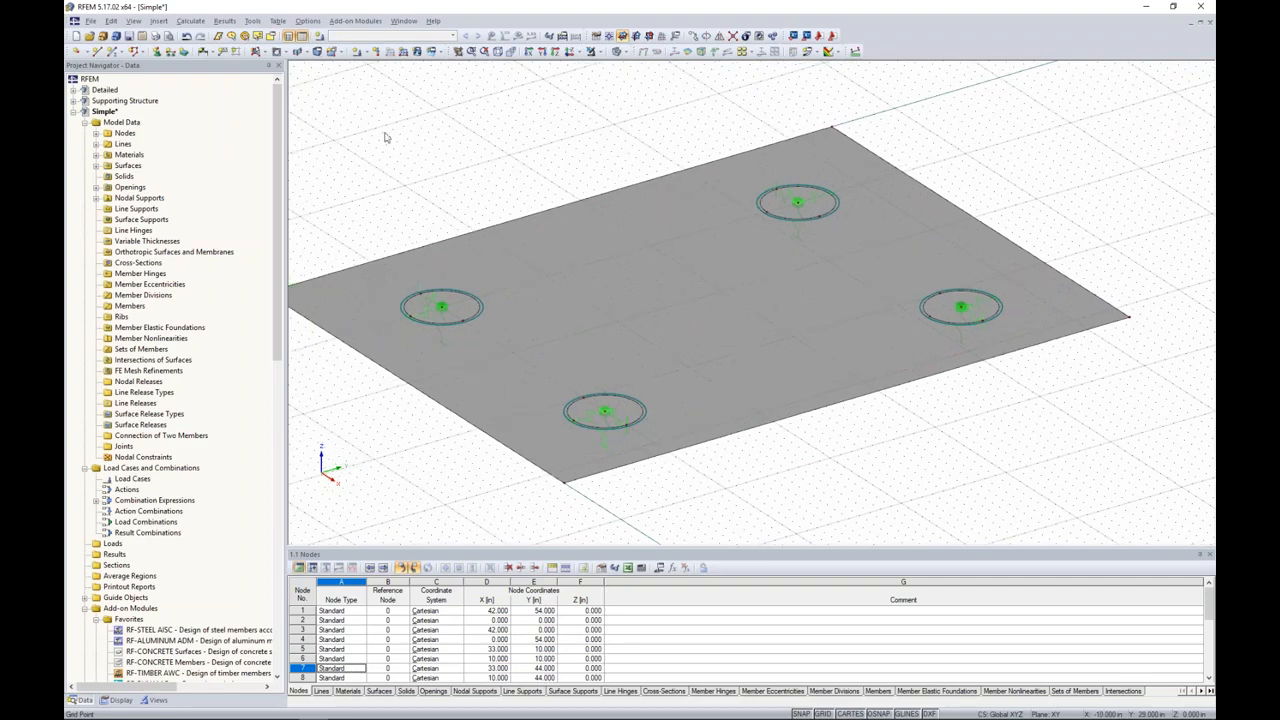
Step: Describe load case LC1 as Dead and assign it the Dead action category
left_click(320, 37)
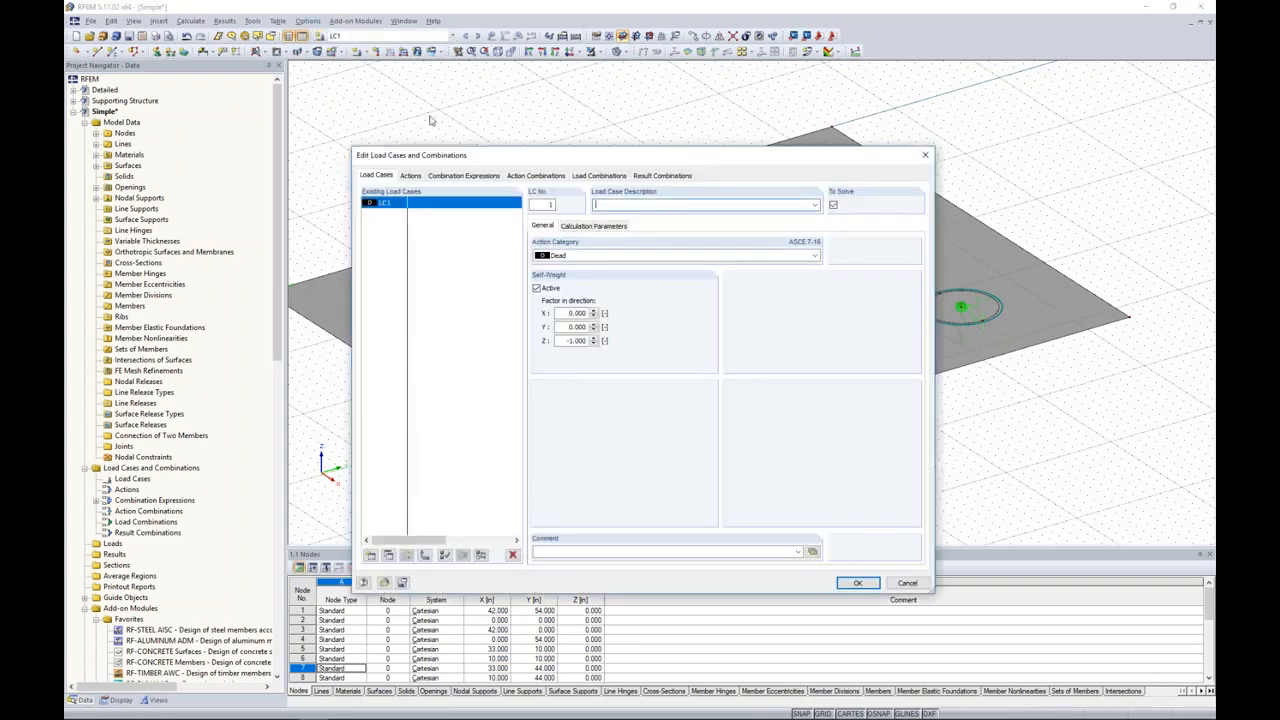
type("Dead")
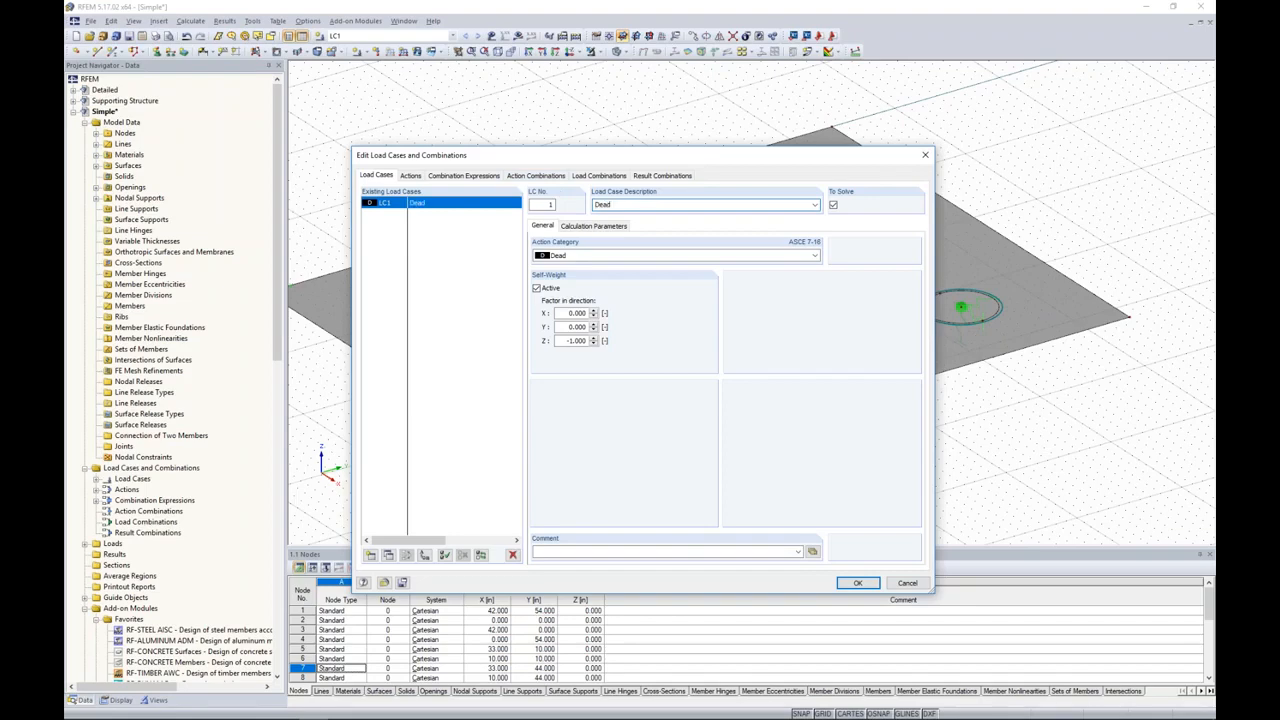
left_click(596, 255)
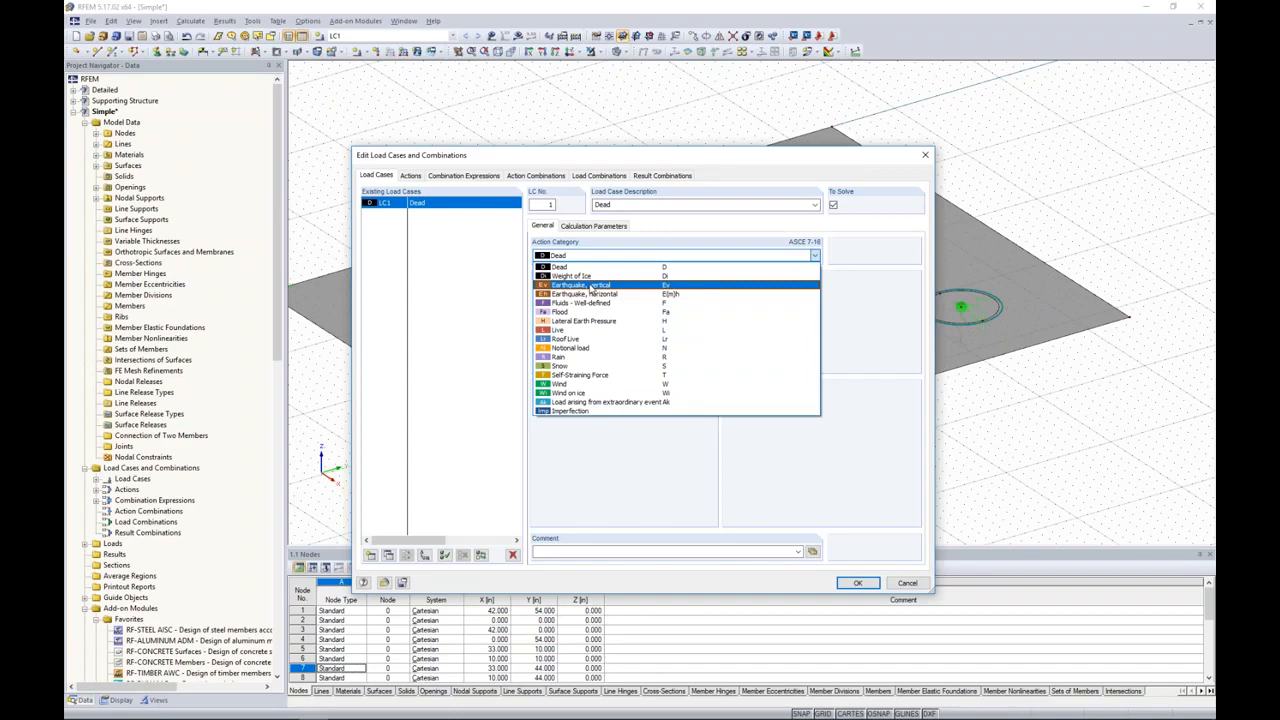
left_click(565, 267)
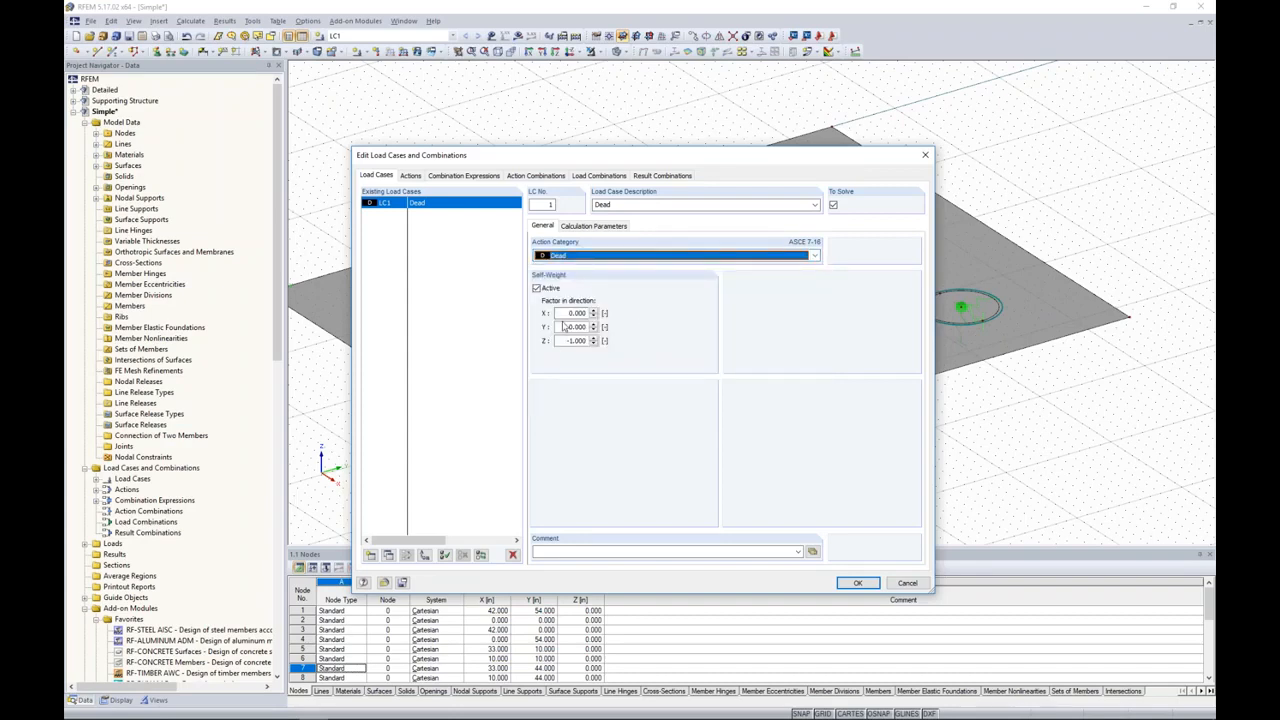
Step: Add a second load case described as Snow with the Snow action category
left_click(370, 555)
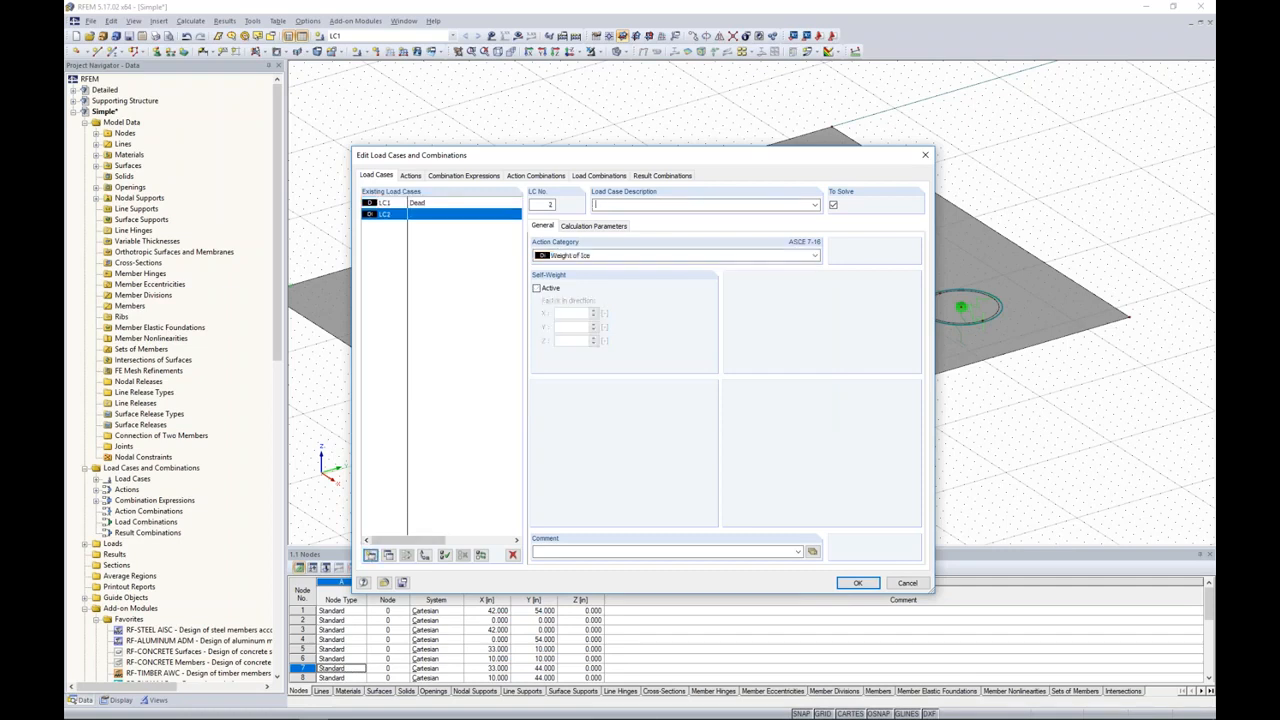
type("Snow")
left_click(597, 255)
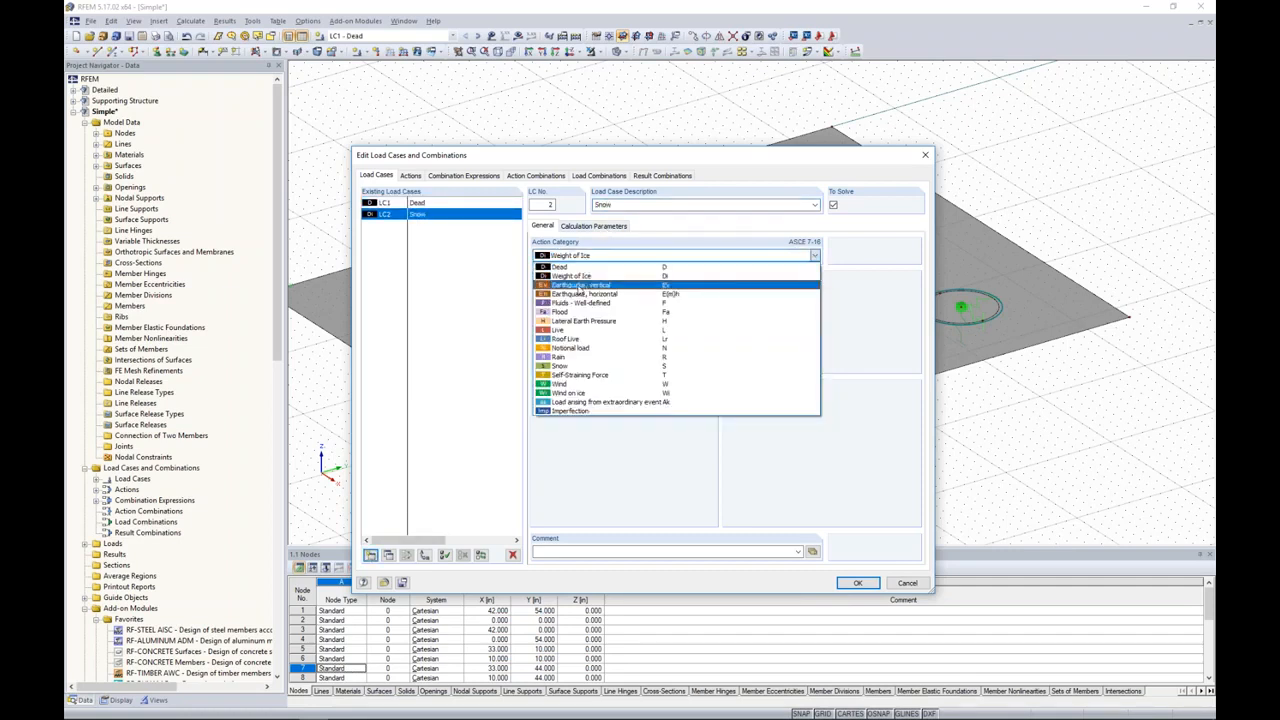
left_click(561, 366)
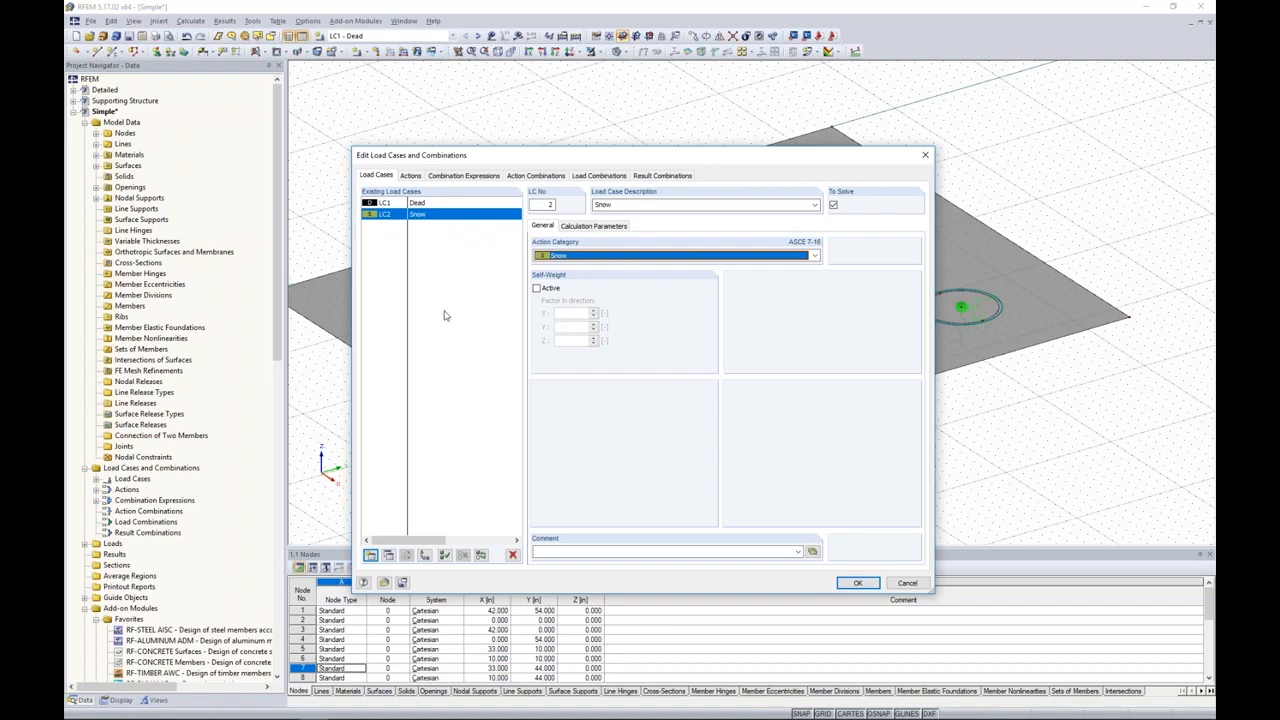
Step: Review the LRFD and ASD combination expressions, then generate and accept the load combinations
left_click(476, 176)
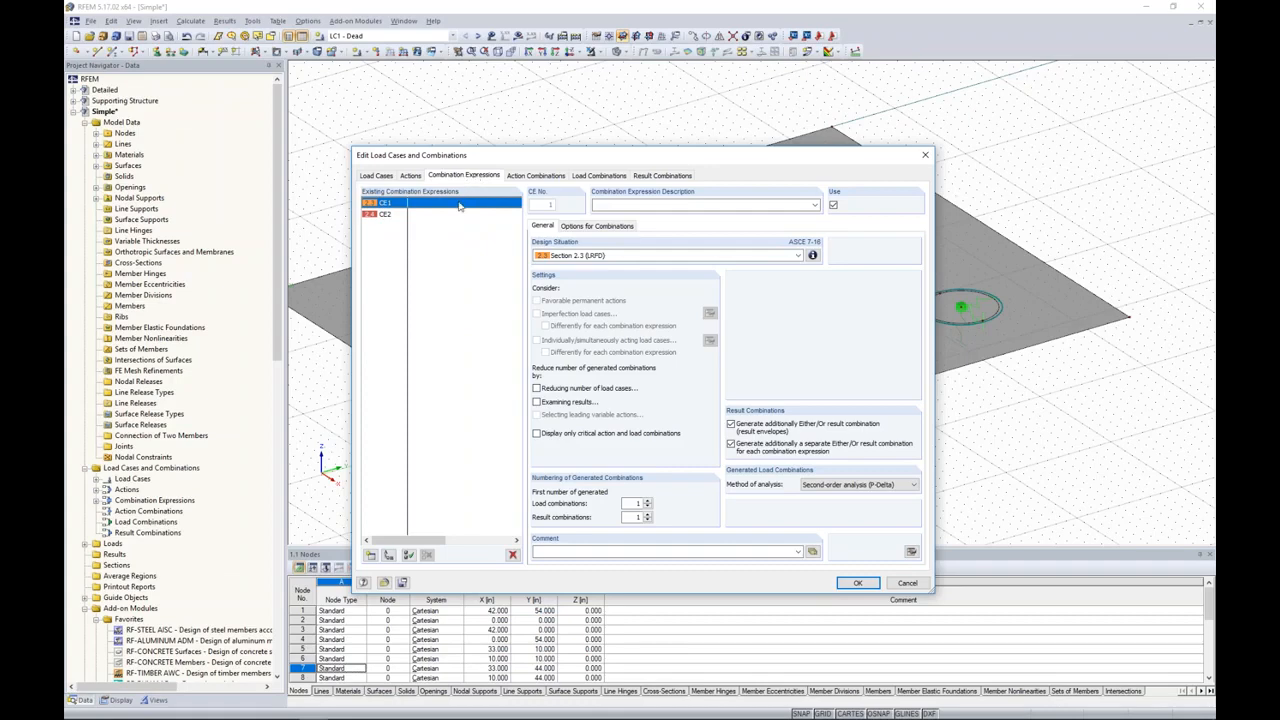
left_click(388, 214)
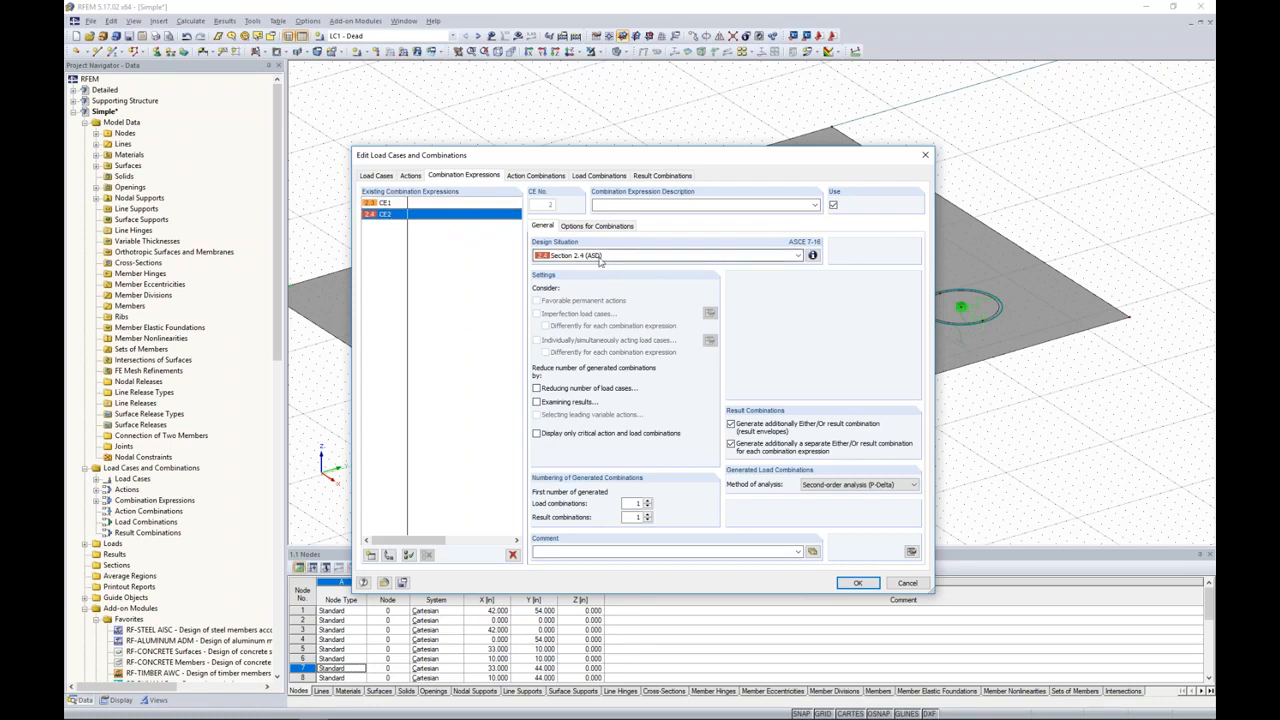
left_click(599, 176)
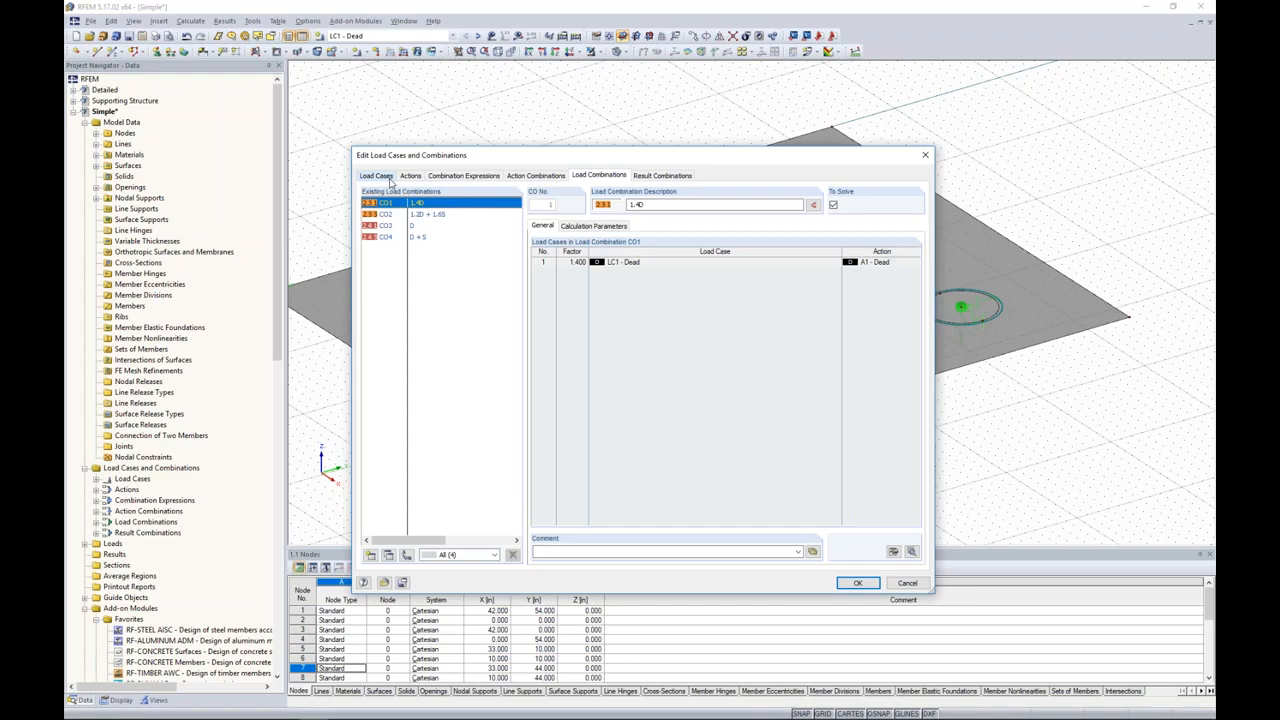
left_click(857, 583)
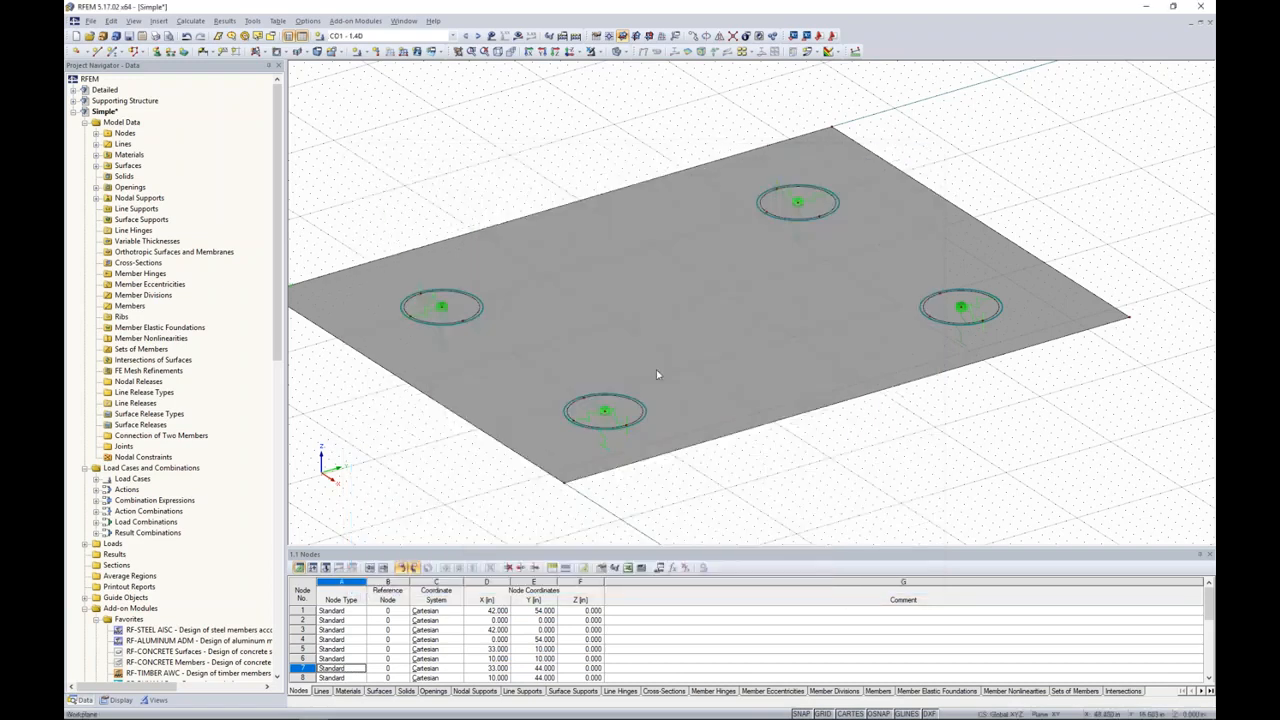
Step: Apply a uniform surface load of -0.03 ksf in projected global direction ZP to all plate surfaces in load case LC2 - Snow
left_click(405, 36)
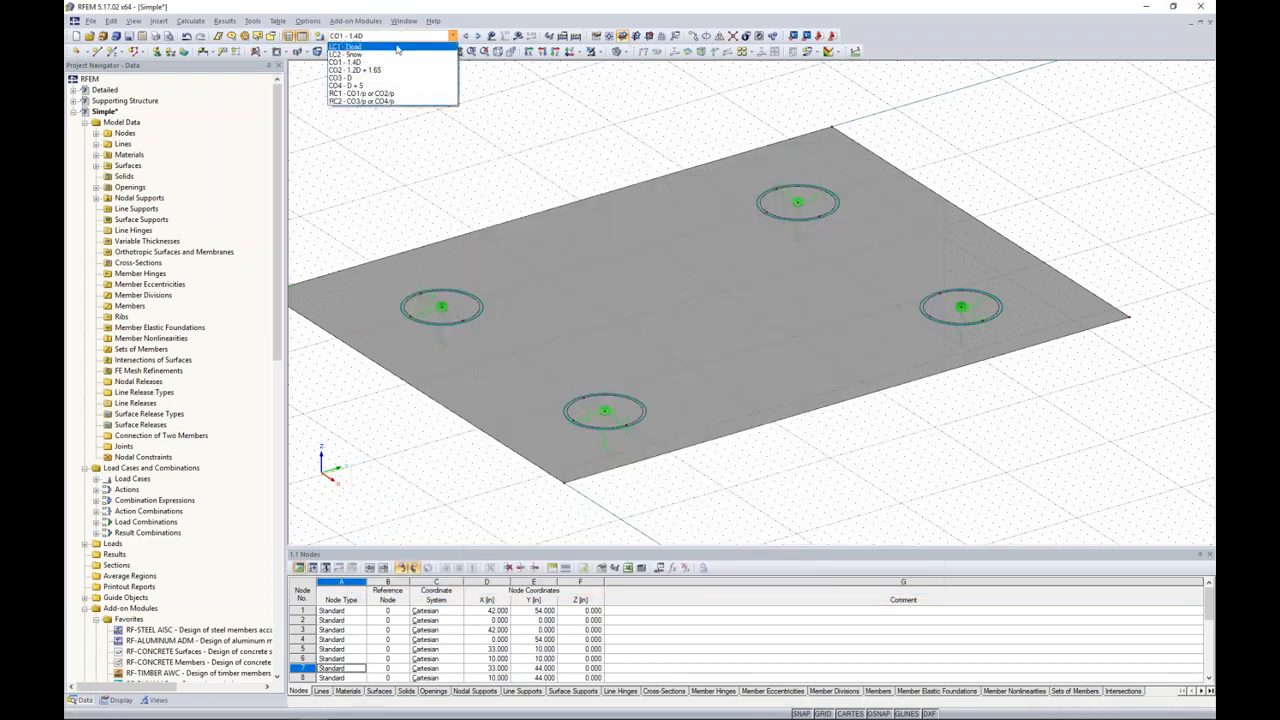
left_click(396, 47)
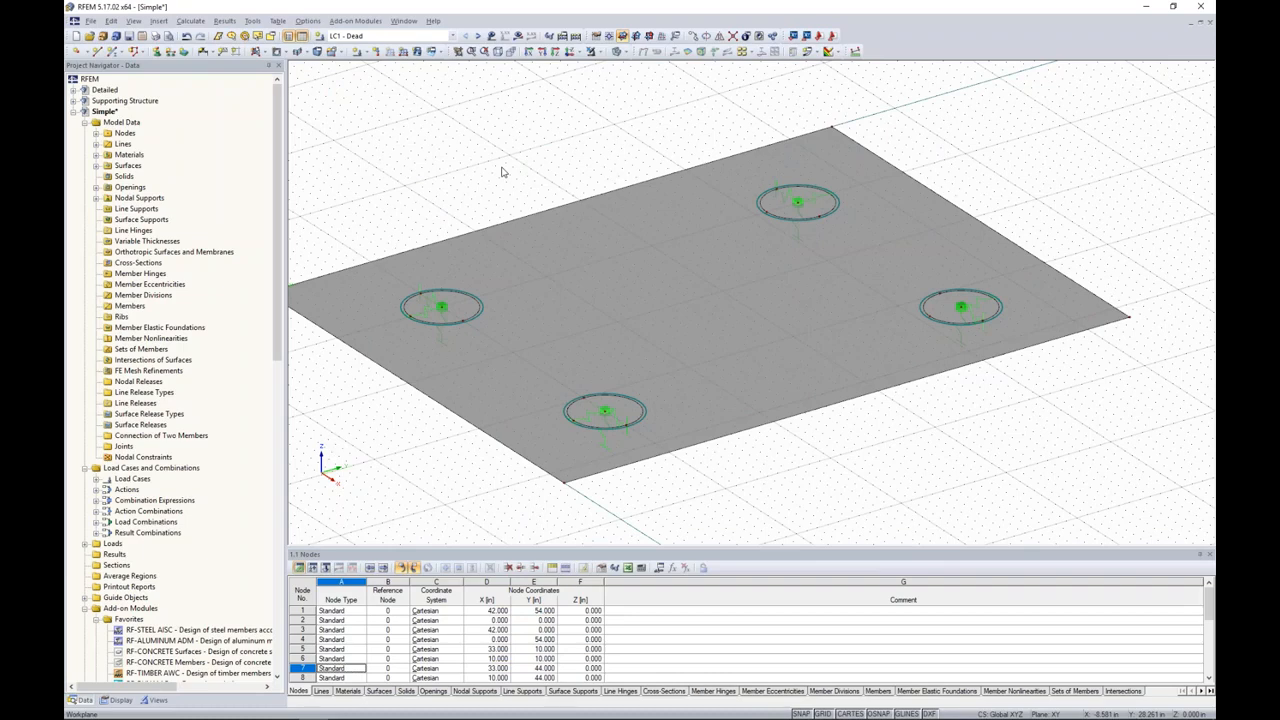
left_click(478, 36)
left_click(418, 52)
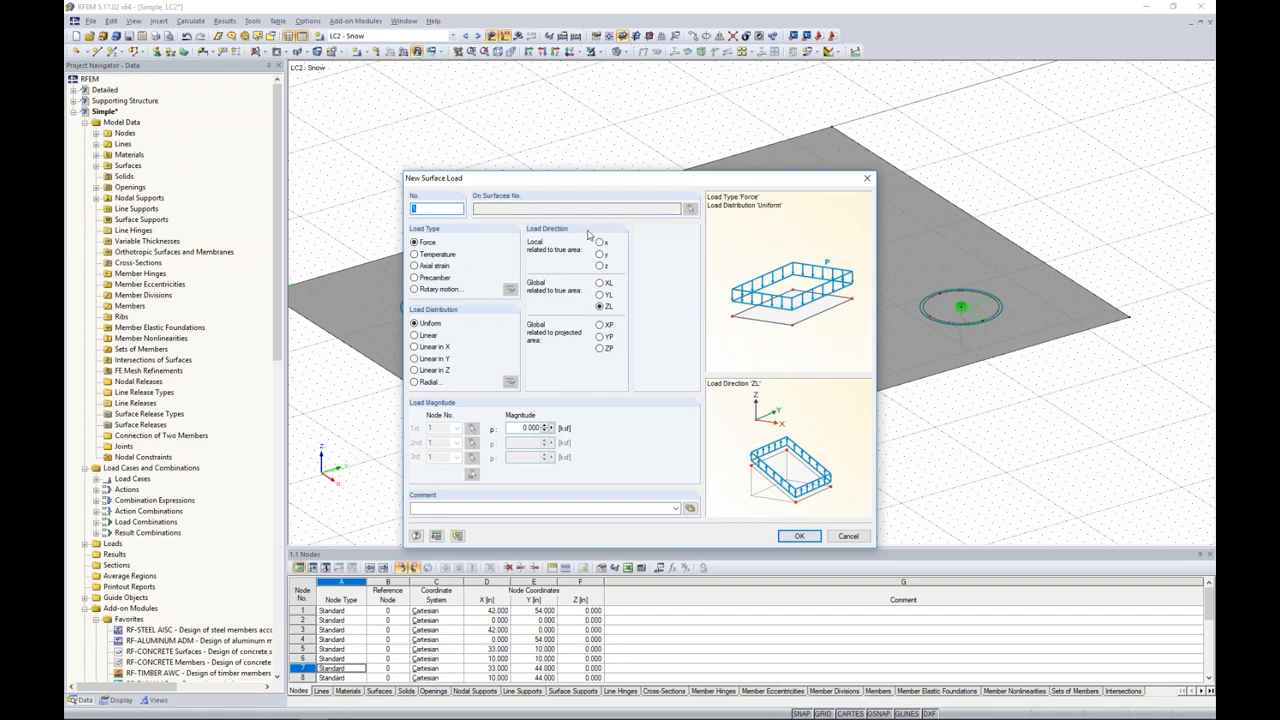
left_click(599, 350)
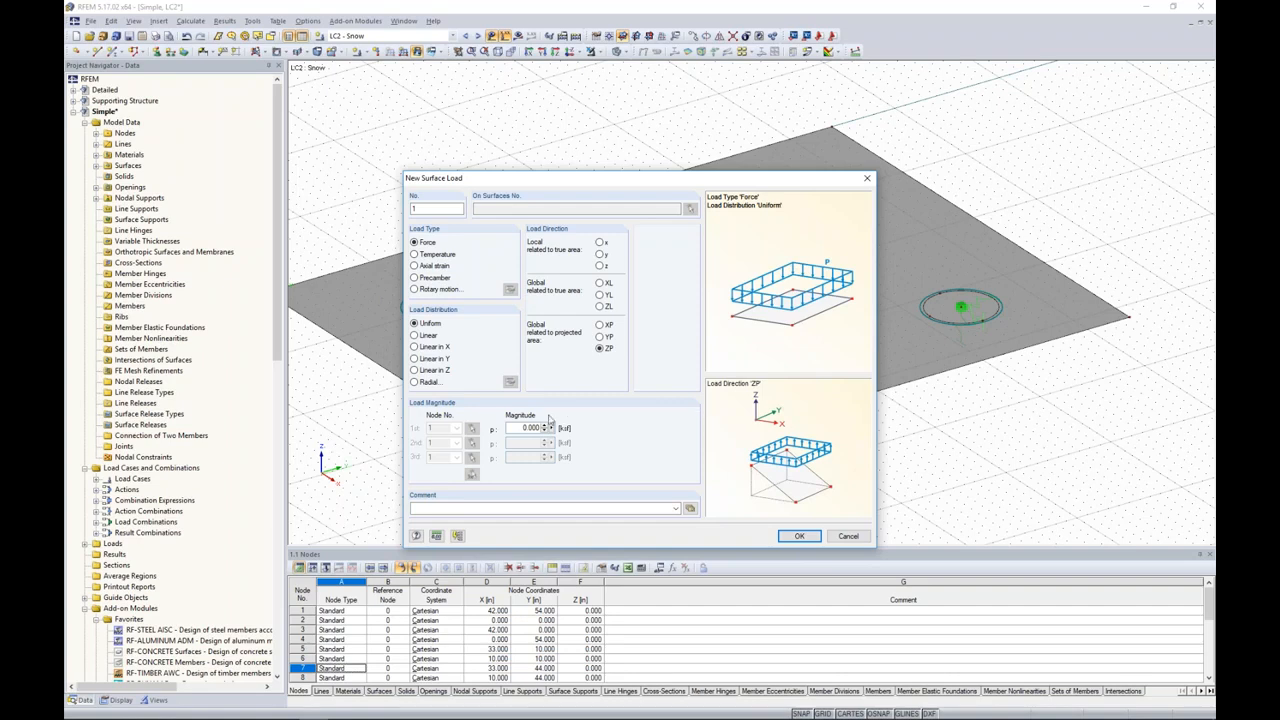
double_click(520, 428)
type("-0.03")
left_click(798, 537)
left_click_drag(1046, 490, 561, 200)
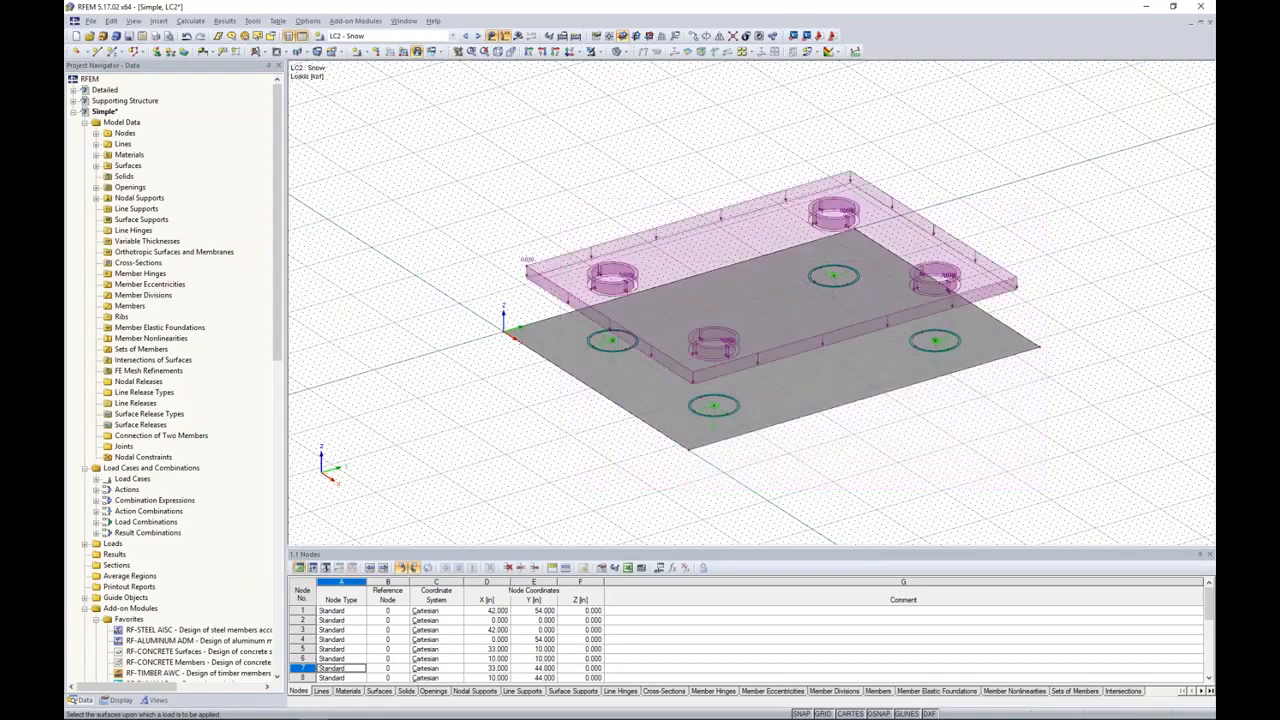
right_click(900, 438)
middle_click_drag(887, 443, 840, 445)
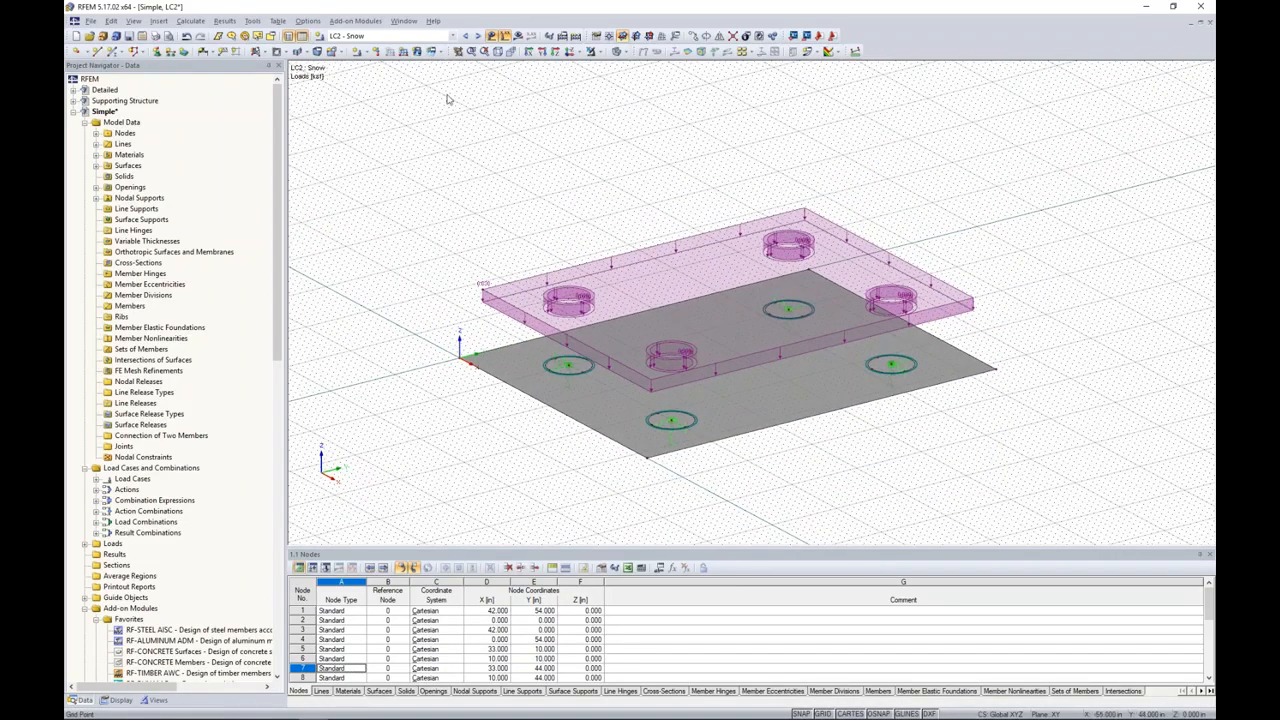
Step: Switch the display to load combination CO2 - 1.2D + 1.6S and hide the work plane grid
left_click(477, 36)
left_click(477, 36)
left_click(491, 36)
mouse_move(556, 201)
middle_mouse_down("ctrl")
mouse_move(572, 230)
mouse_move(577, 194)
middle_mouse_up("ctrl")
scroll(622, 236, "up", 2)
scroll(620, 243, "up", 1)
middle_click_drag(620, 243, 574, 194)
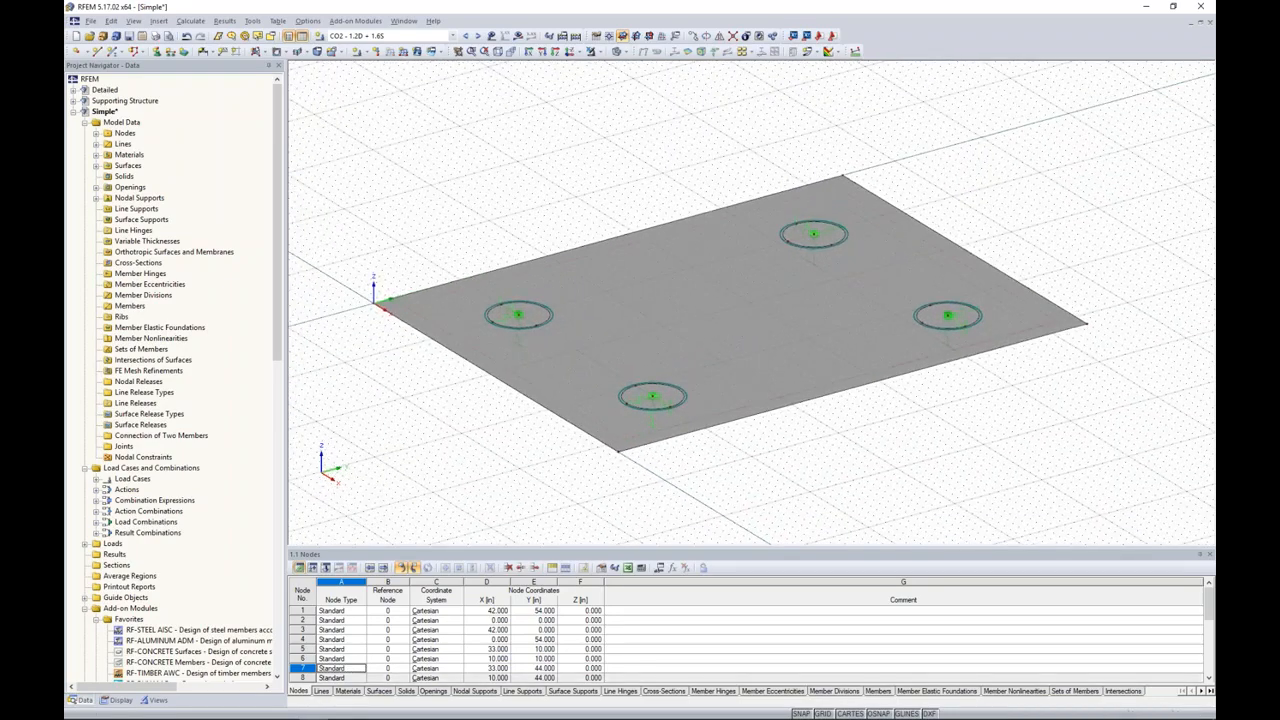
left_click(822, 713)
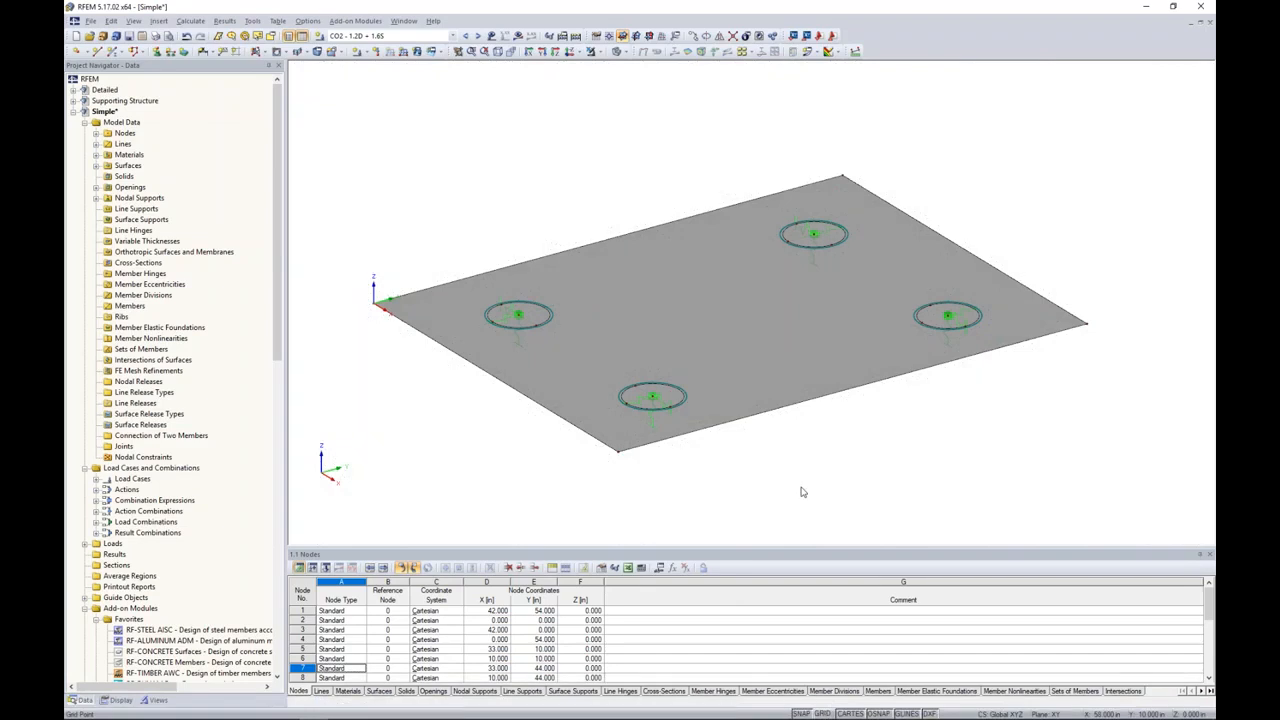
middle_click_drag(801, 491, 600, 337, "ctrl")
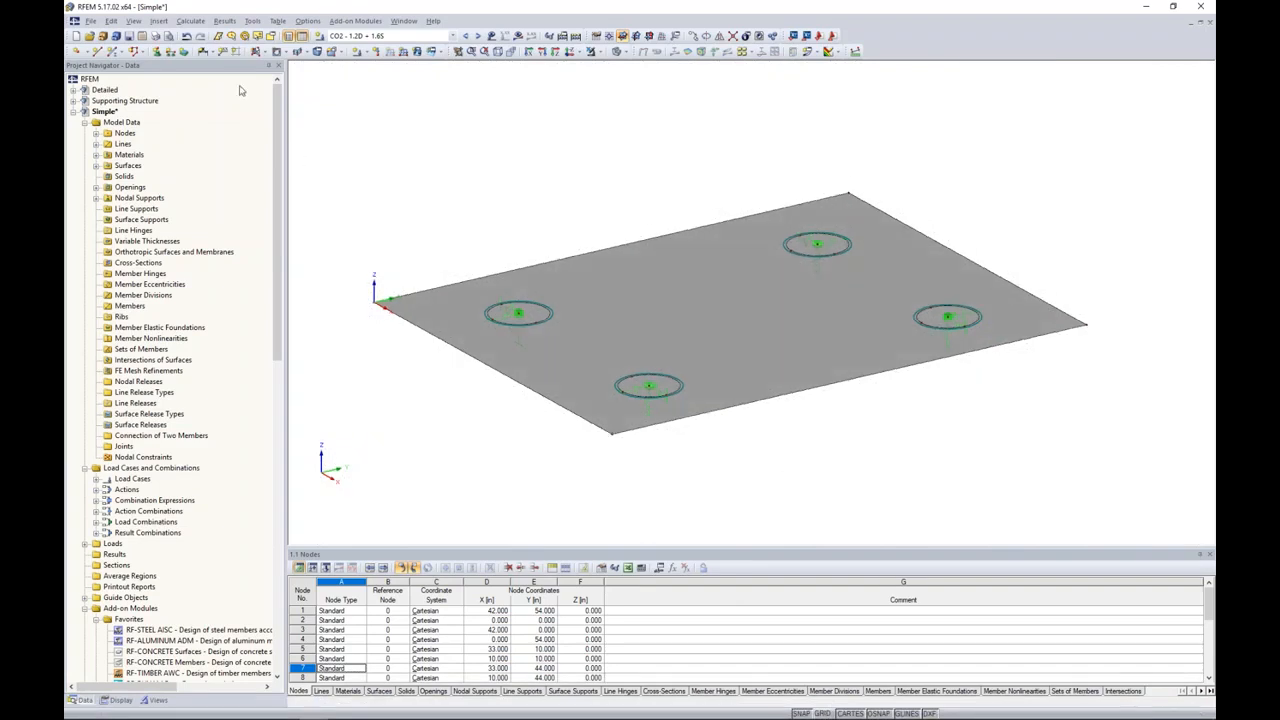
Step: Set the target length of finite elements to 1.0 in and regenerate the FE mesh
left_click(190, 21)
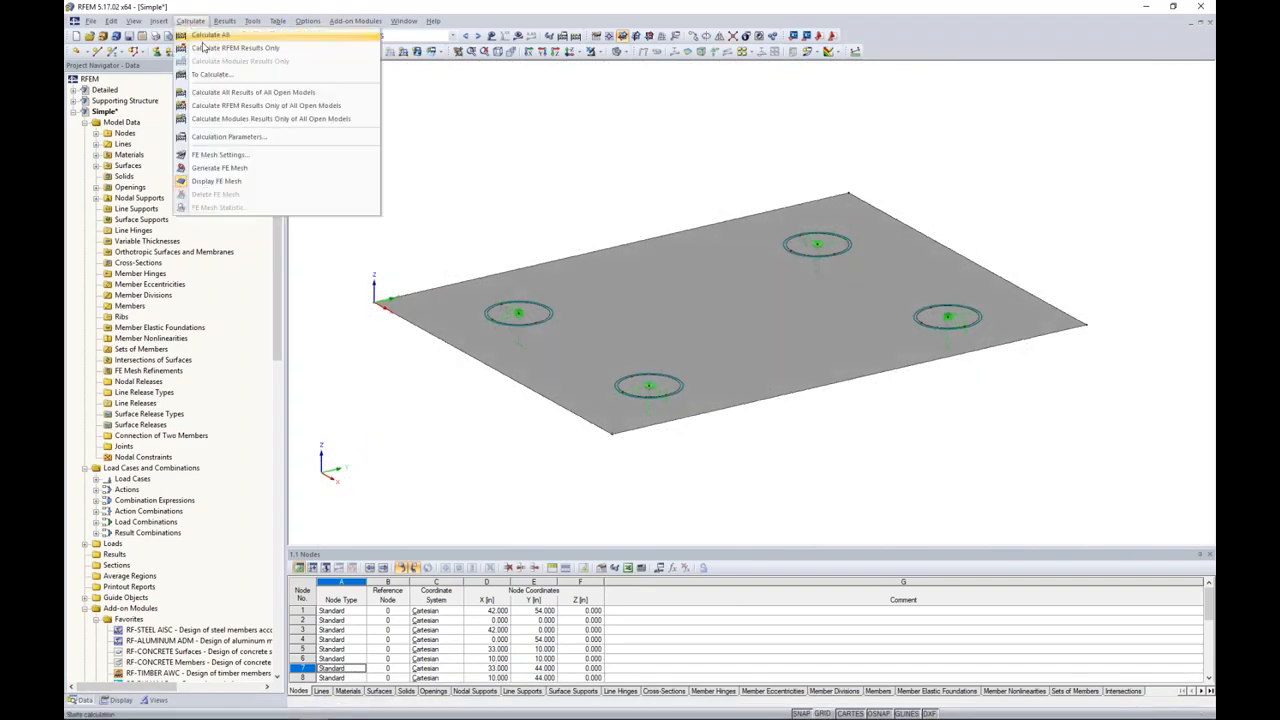
left_click(219, 154)
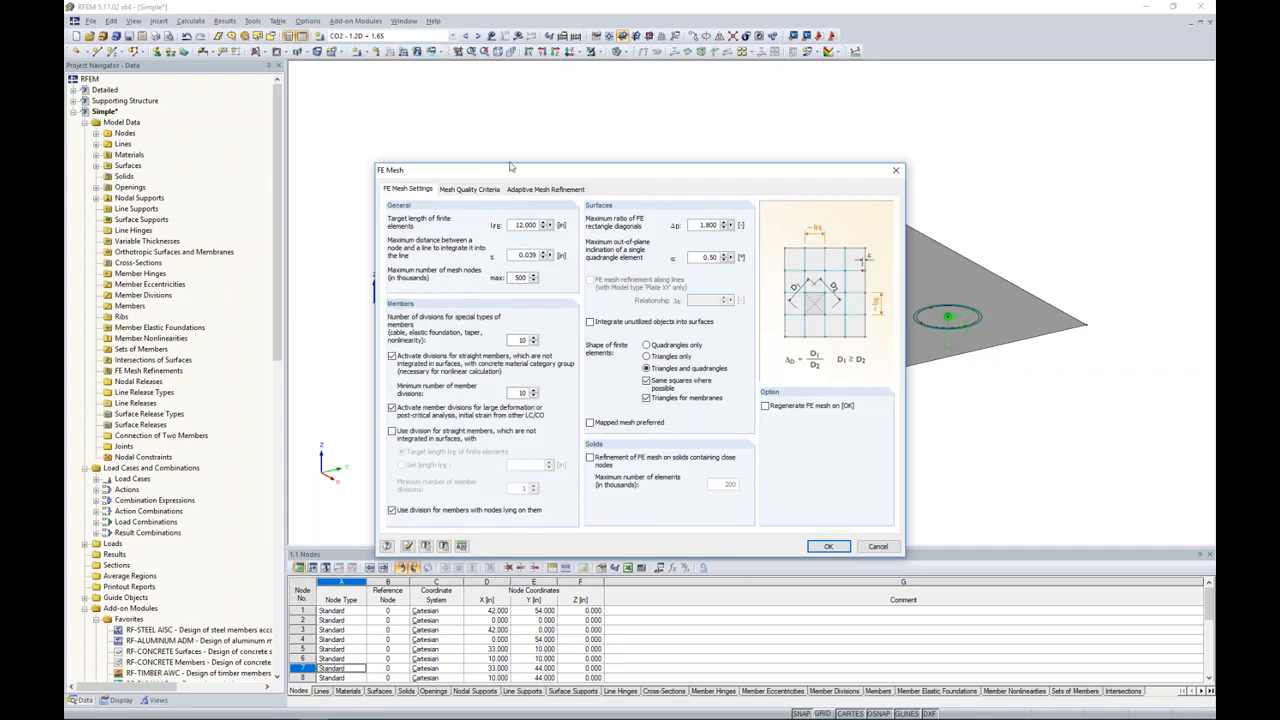
double_click(510, 202)
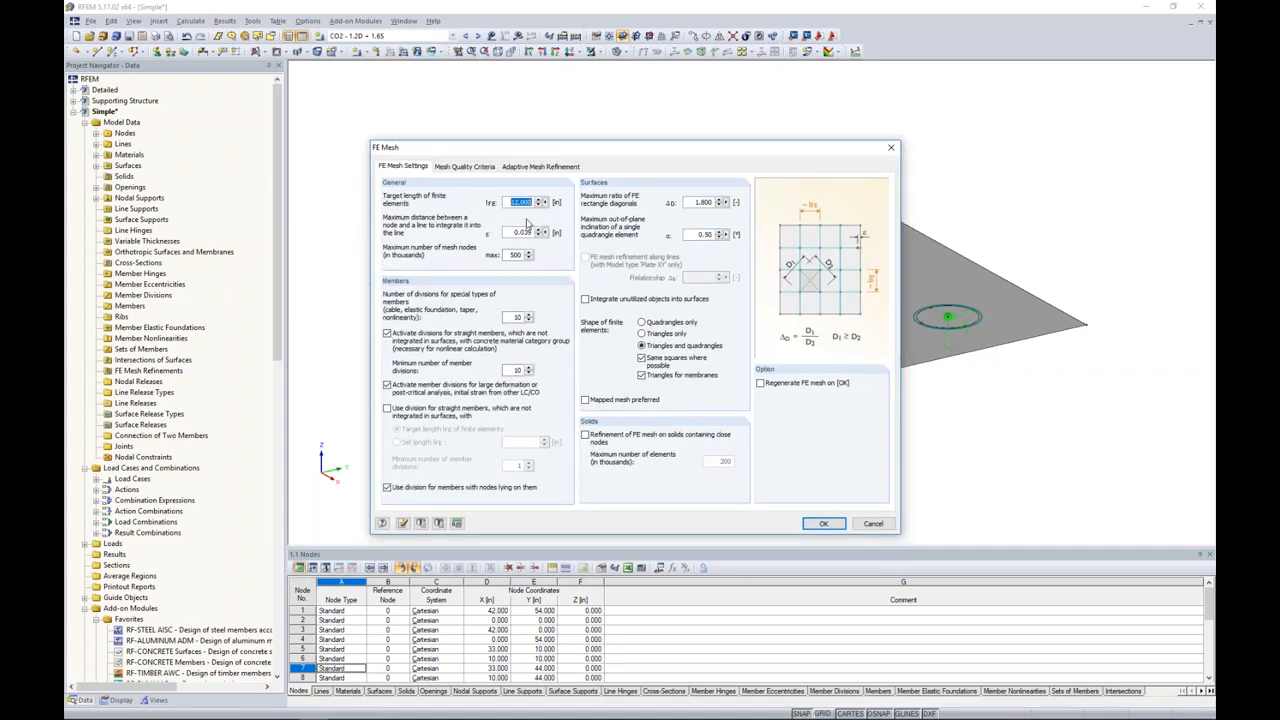
type("1.0")
left_click(761, 383)
left_click(823, 523)
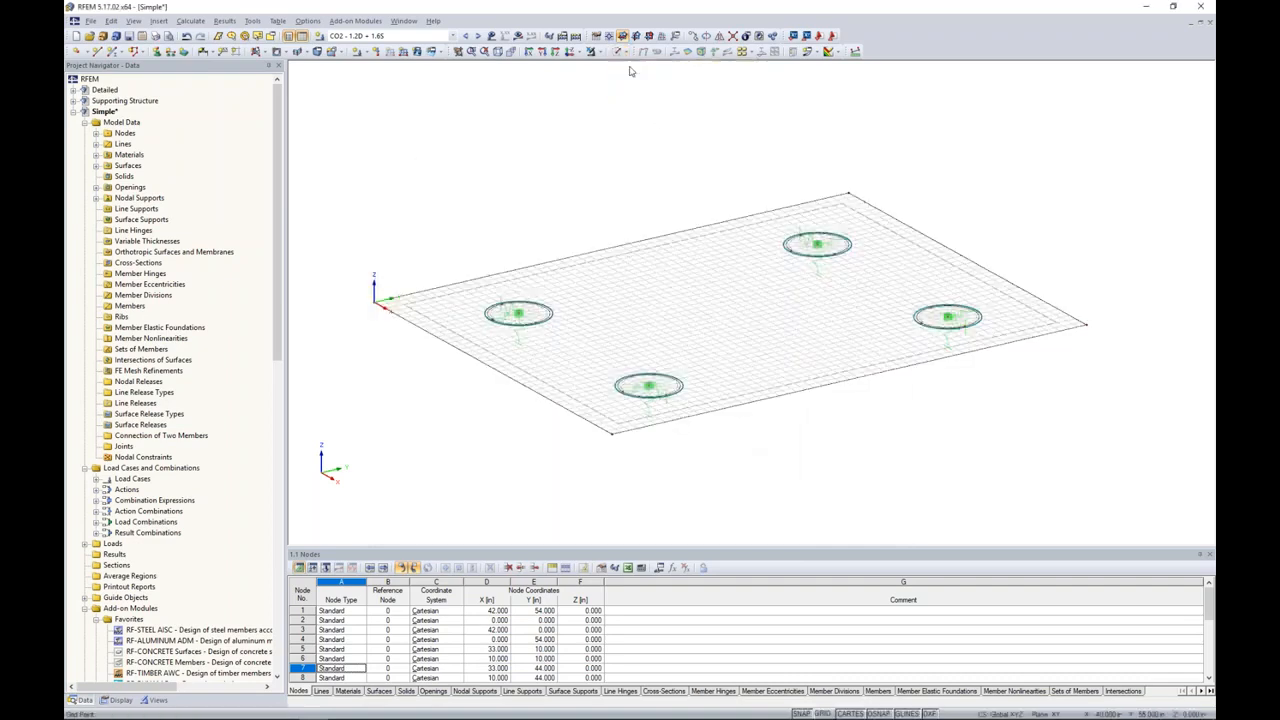
Step: Start a new FE mesh refinement on the four nodes at the centres of the circular areas
scroll(677, 363, "up", 5)
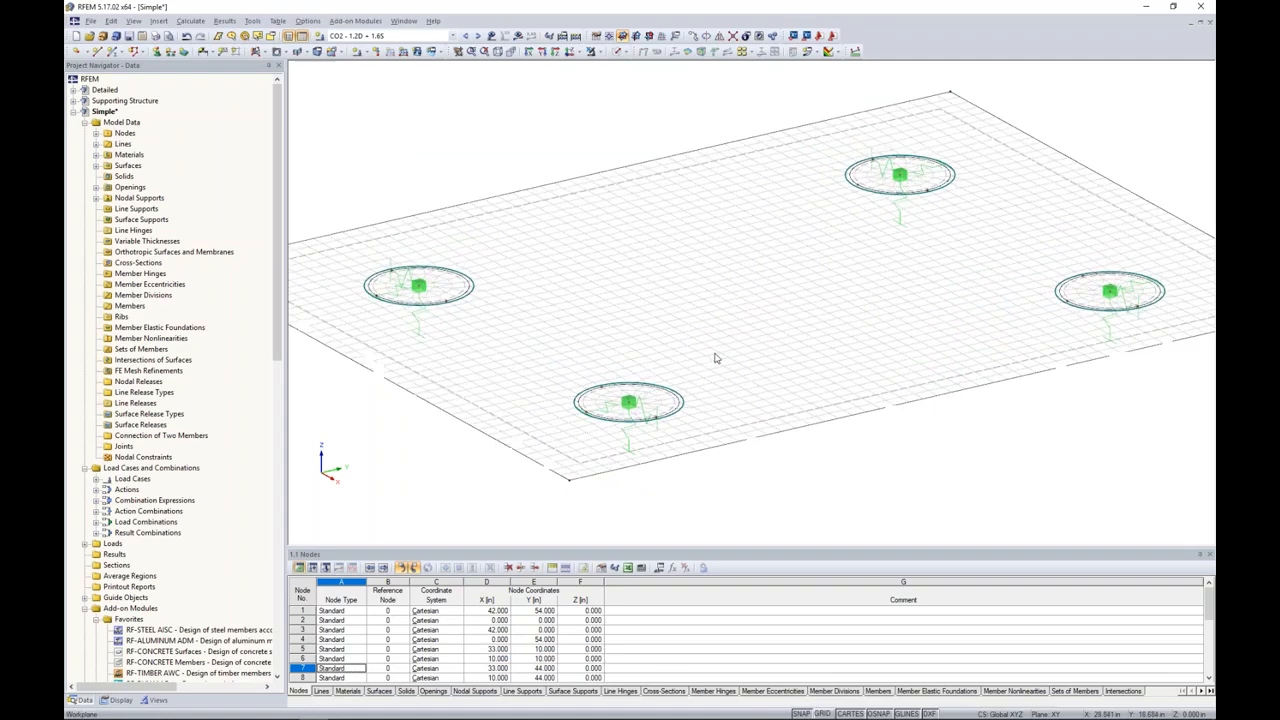
scroll(618, 341, "down", 2)
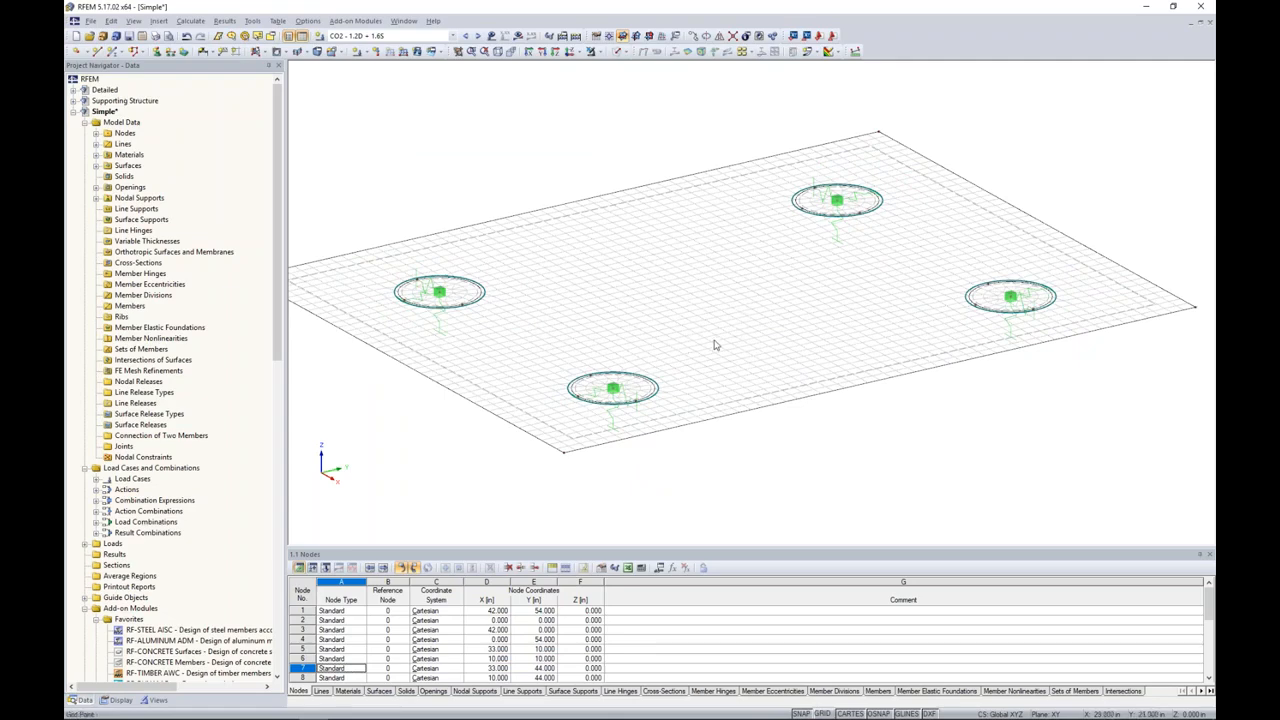
left_click(616, 393)
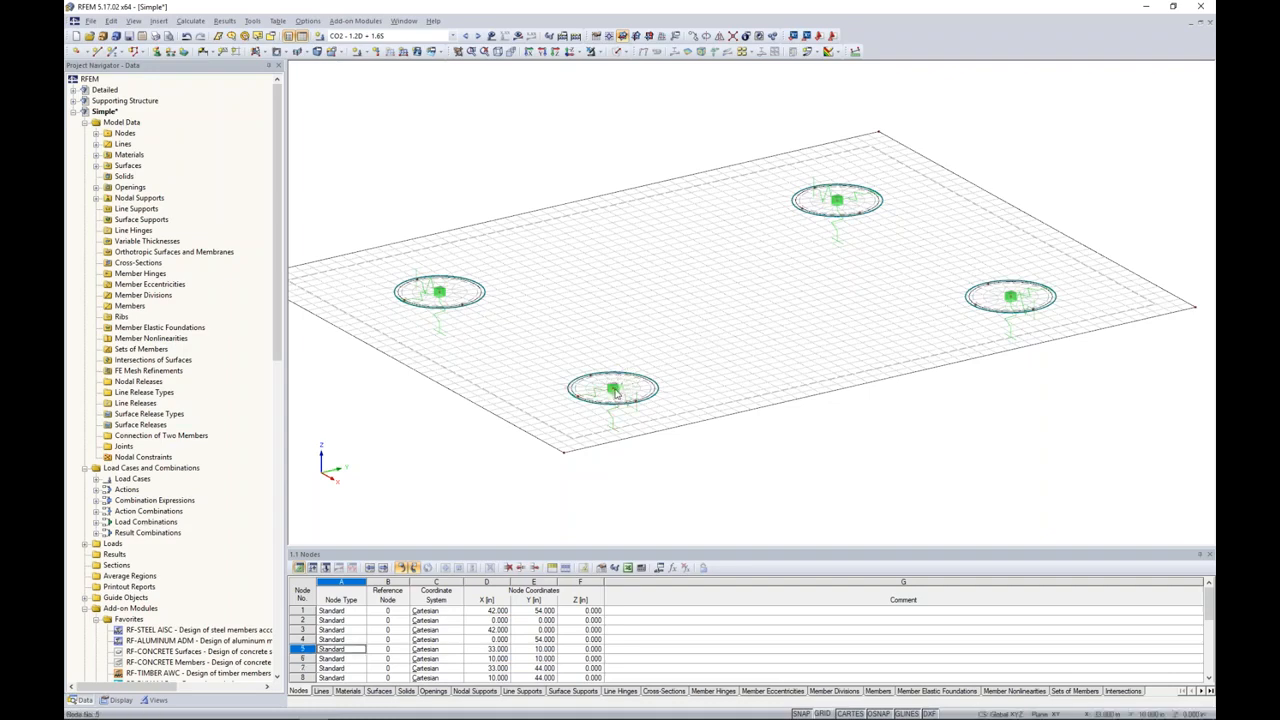
left_click(439, 294)
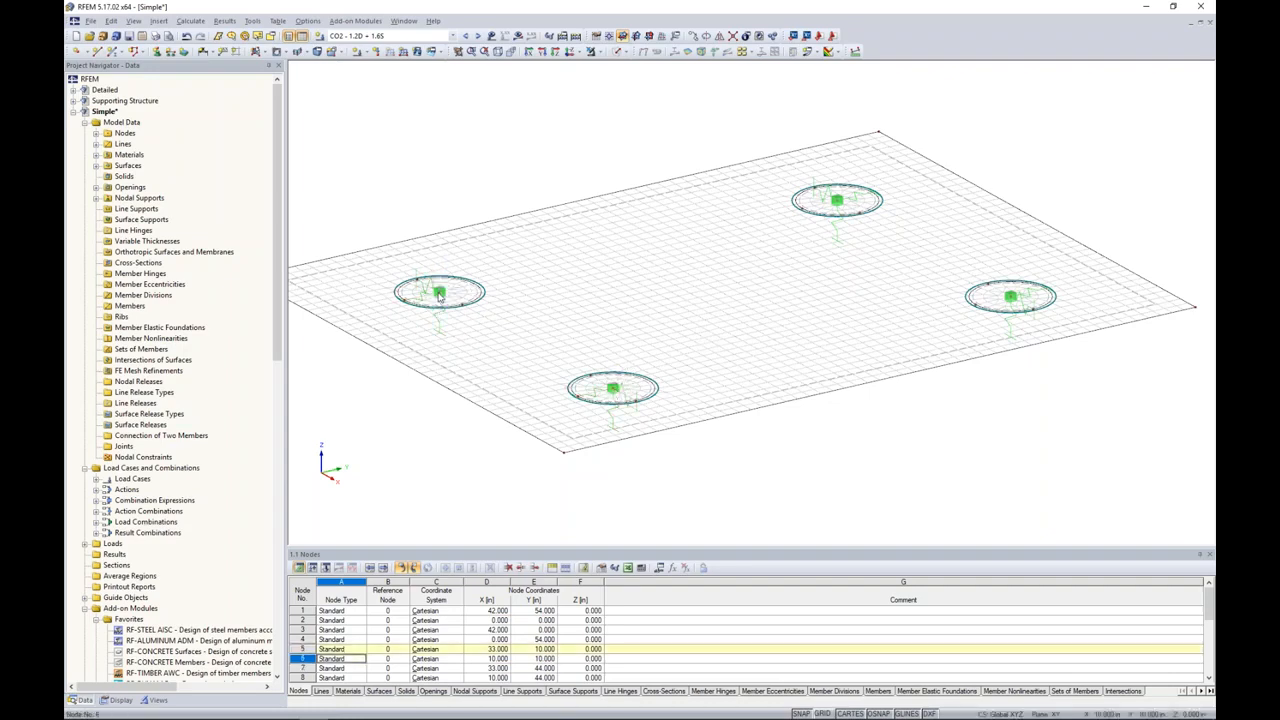
left_click(838, 201)
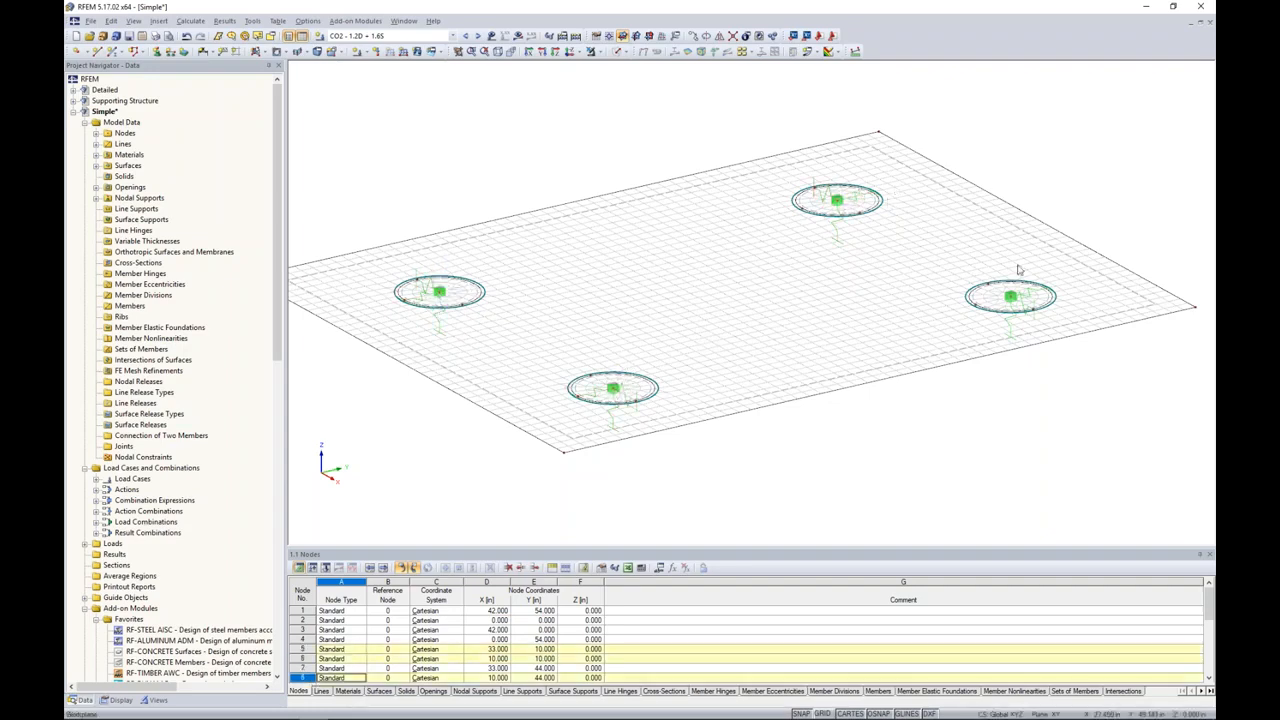
left_click(1011, 299)
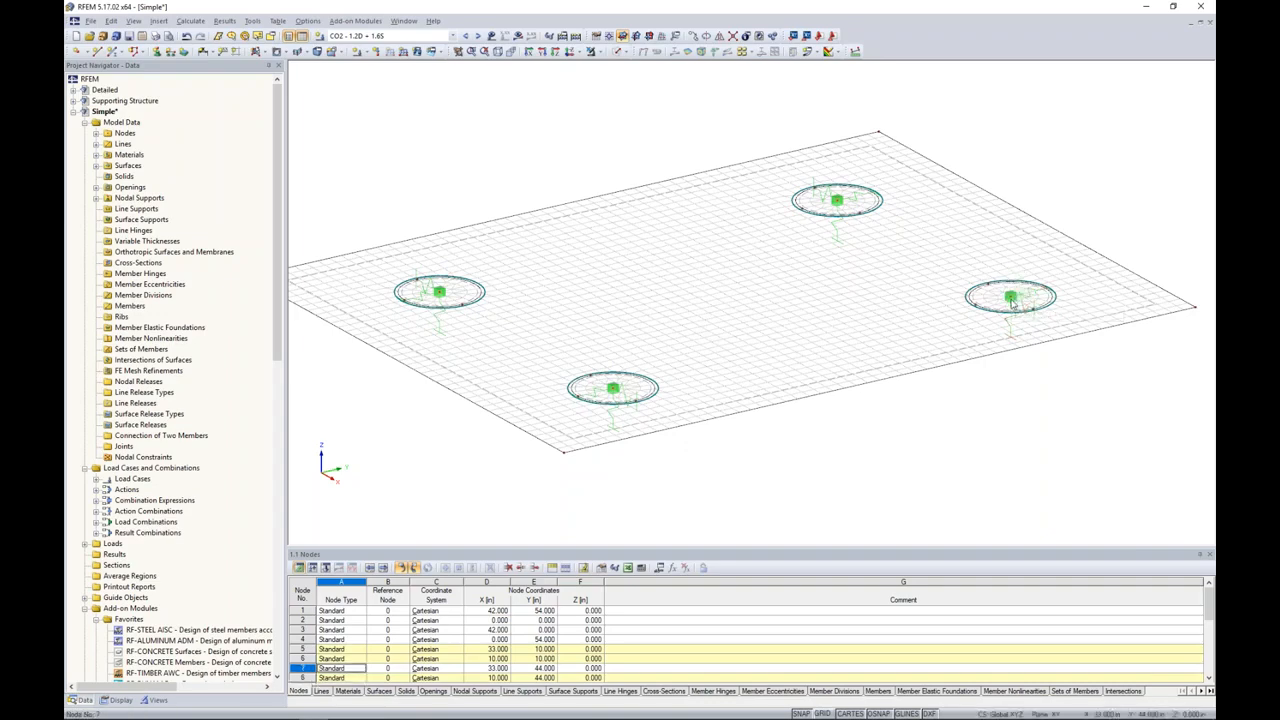
right_click(613, 392)
mouse_move(657, 428)
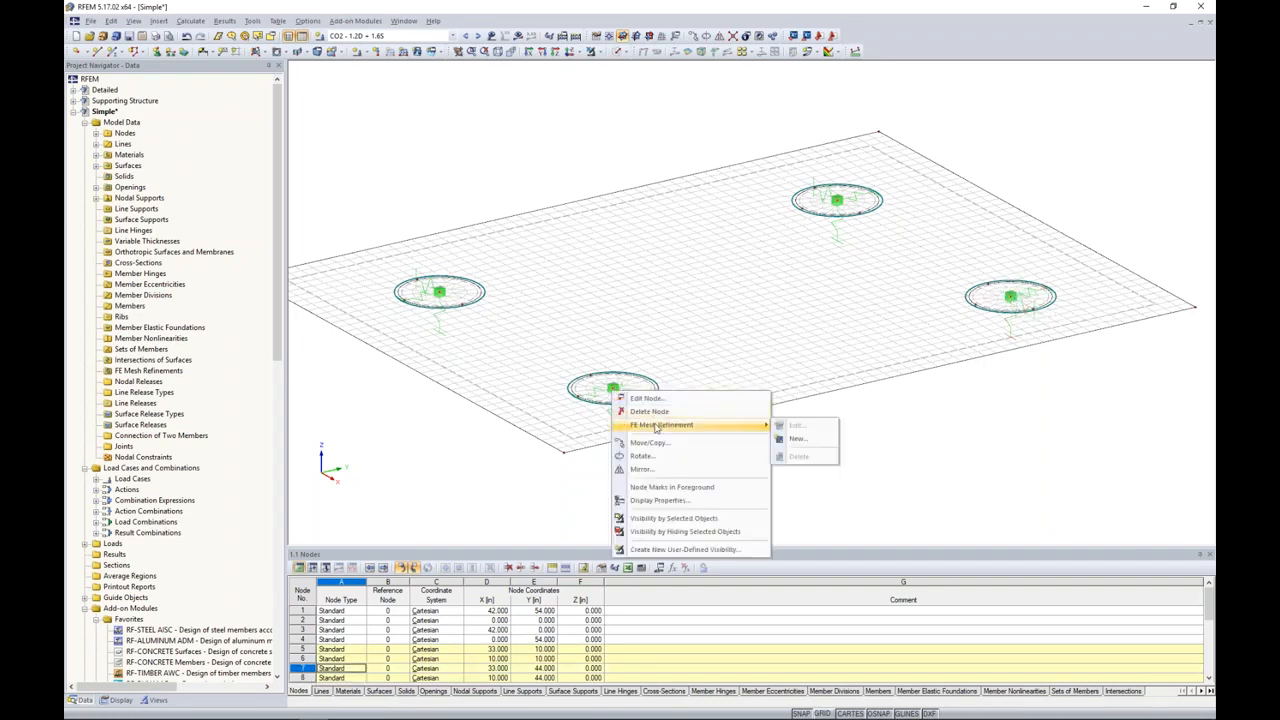
left_click(793, 440)
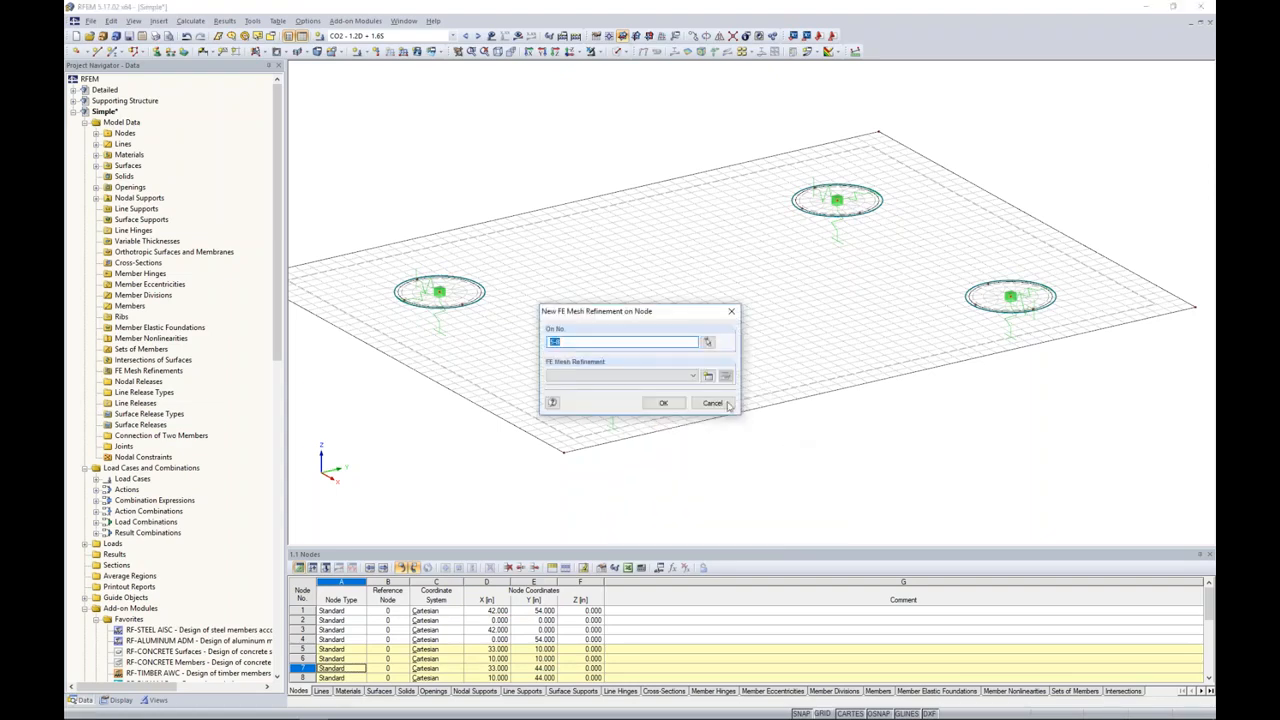
Step: Define a circular nodal mesh refinement with a 5.0 in radius and target FE lengths of 0.1 in inner and 0.5 in outer
left_click(708, 377)
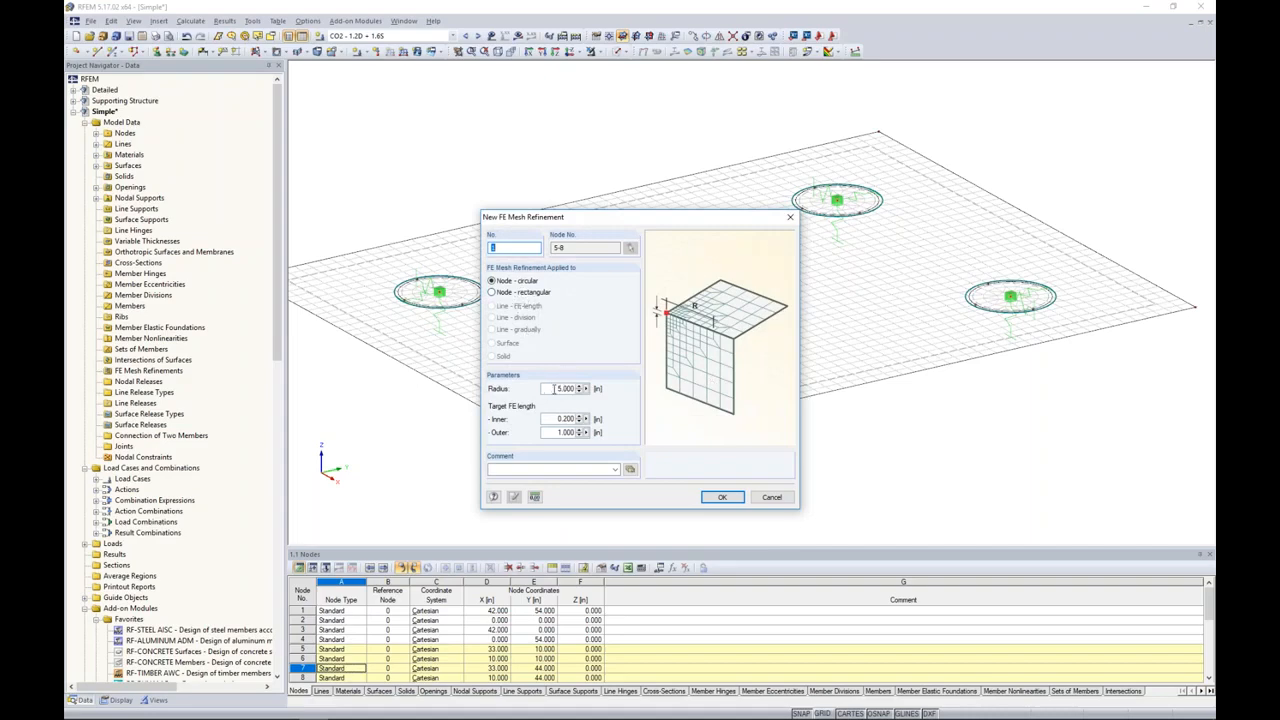
double_click(554, 389)
type("5.0")
double_click(546, 419)
type("0.1")
double_click(566, 432)
type("0.5")
left_click(722, 497)
left_click(670, 408)
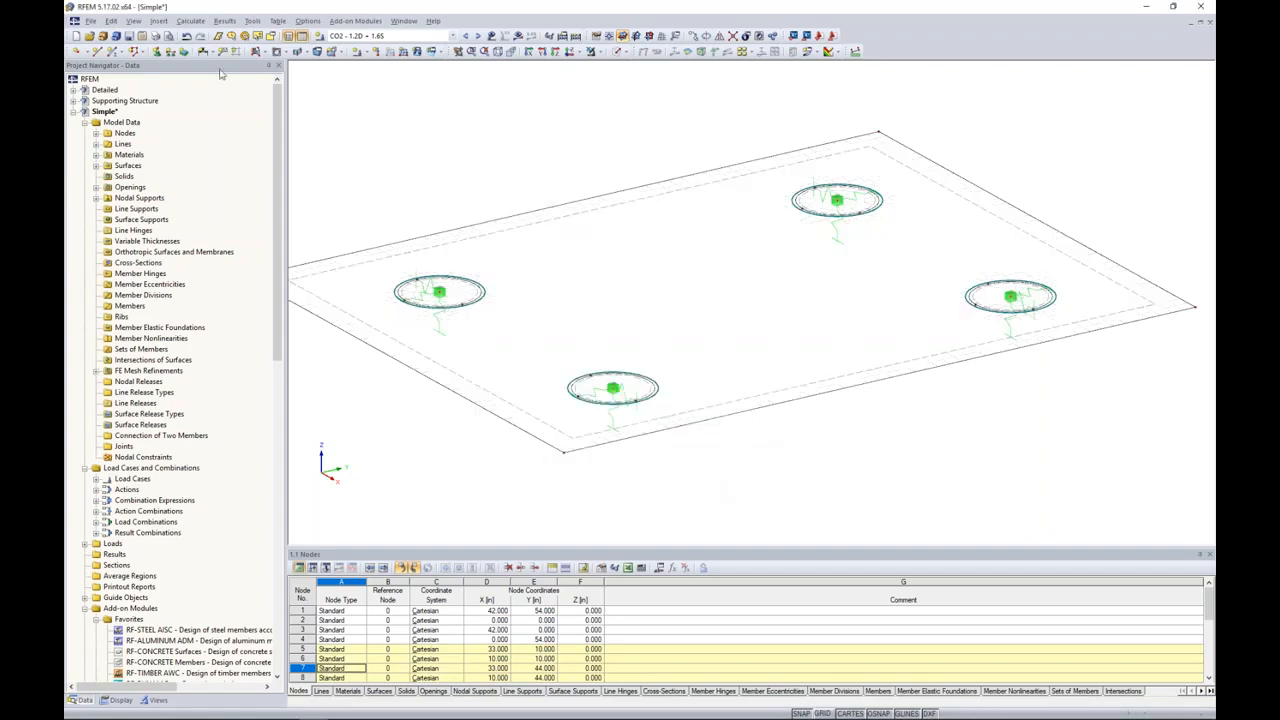
Step: Generate the FE mesh with the nodal refinements and switch the model display back to solid shading
left_click(190, 20)
left_click(219, 171)
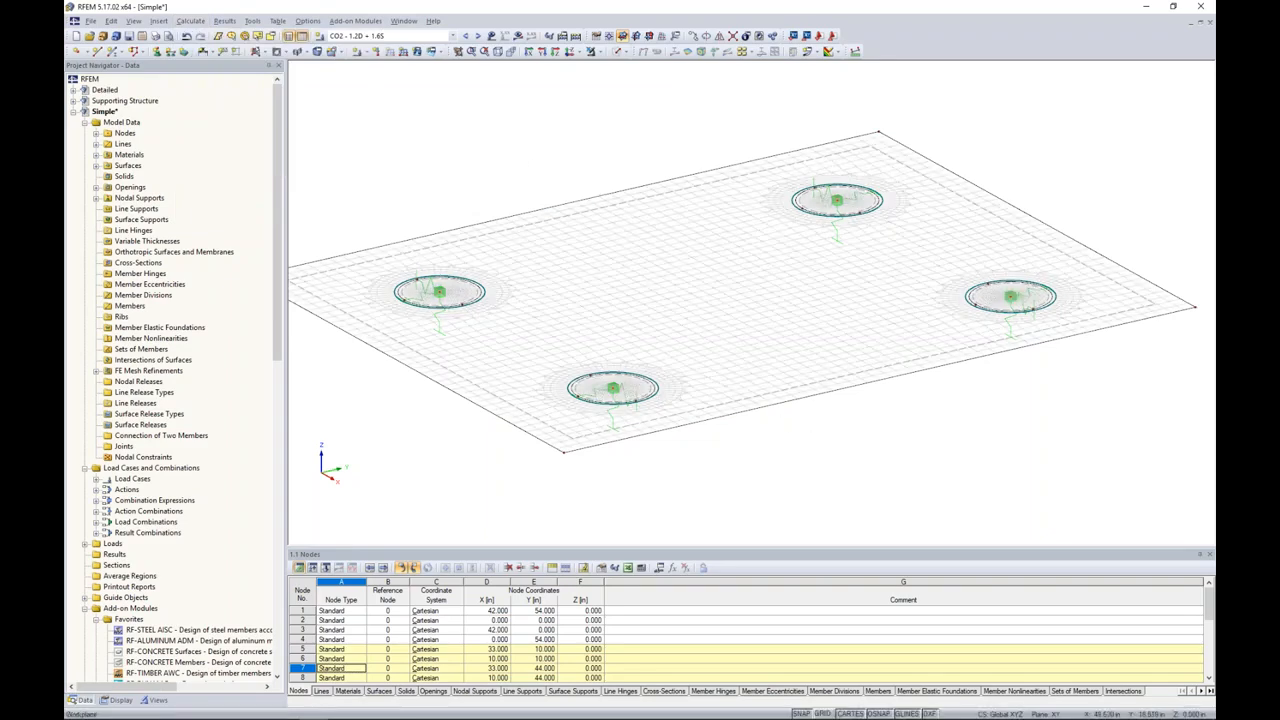
scroll(618, 433, "up", 3)
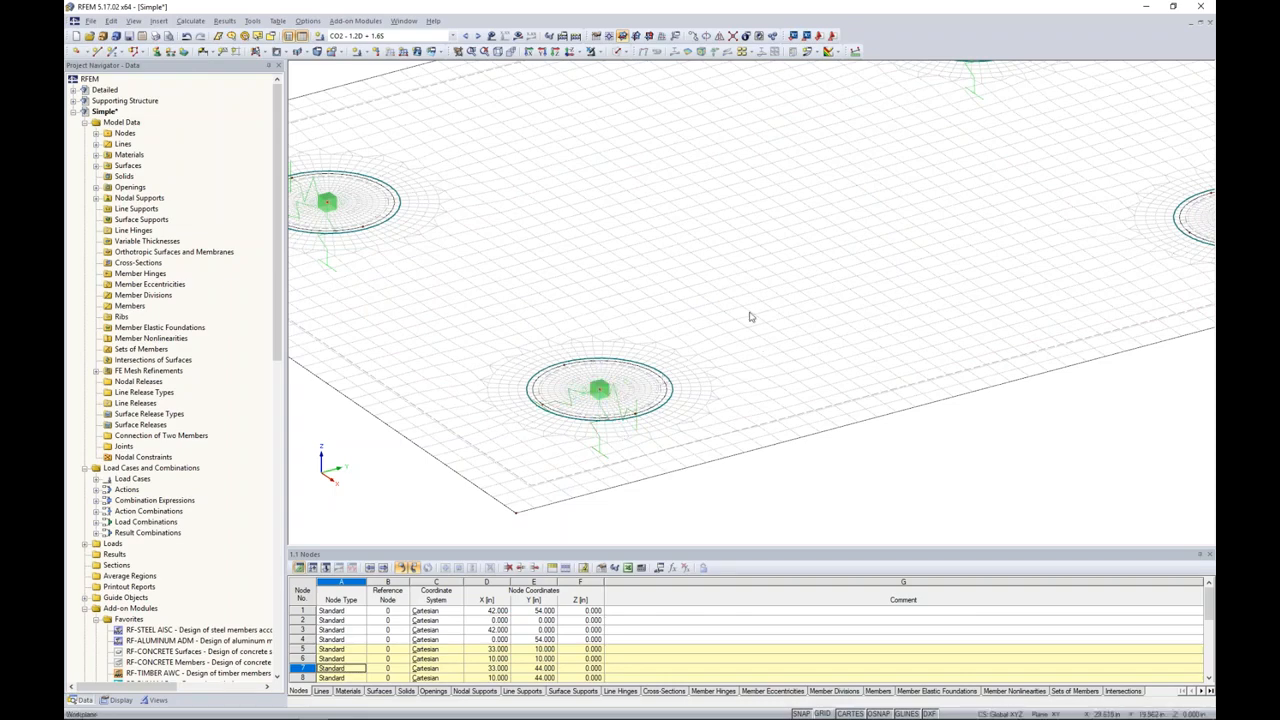
scroll(750, 317, "down", 3)
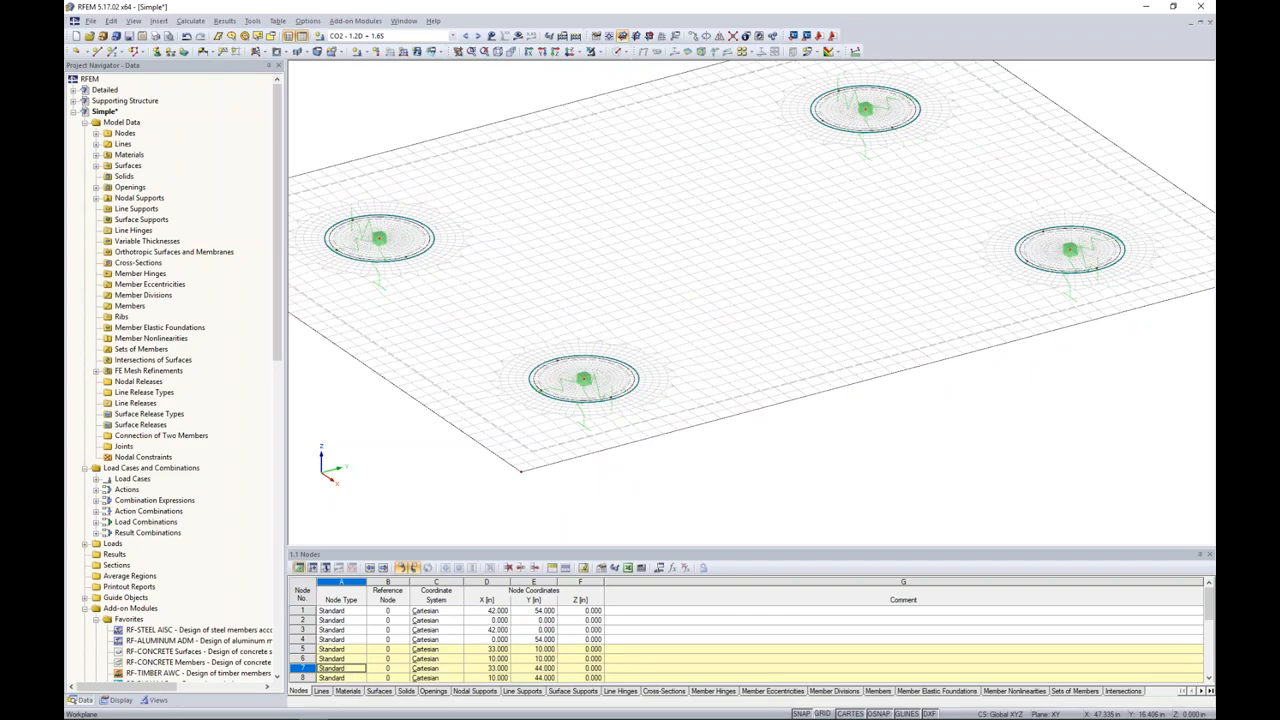
left_click(625, 51)
left_click(633, 80)
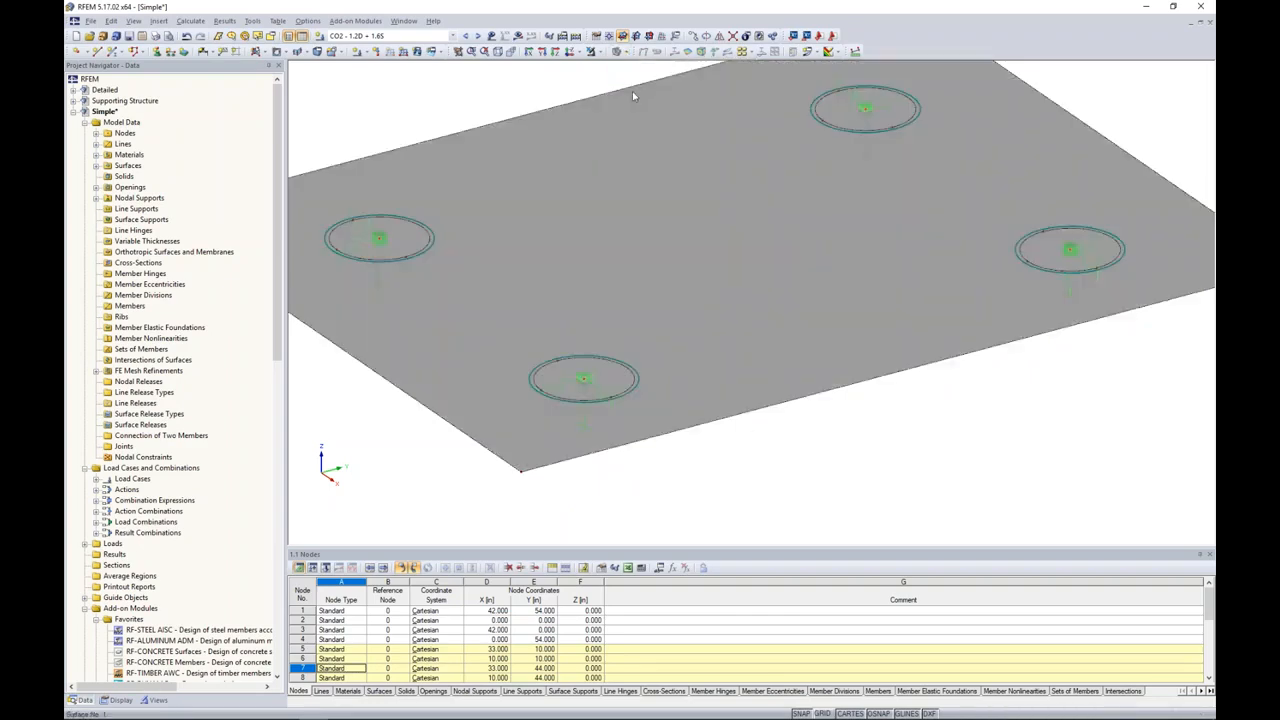
Step: Change the result grid of the four circular surfaces to Polar with a radial grid distance R of 1 in
left_click(617, 375)
left_click(416, 239, "ctrl")
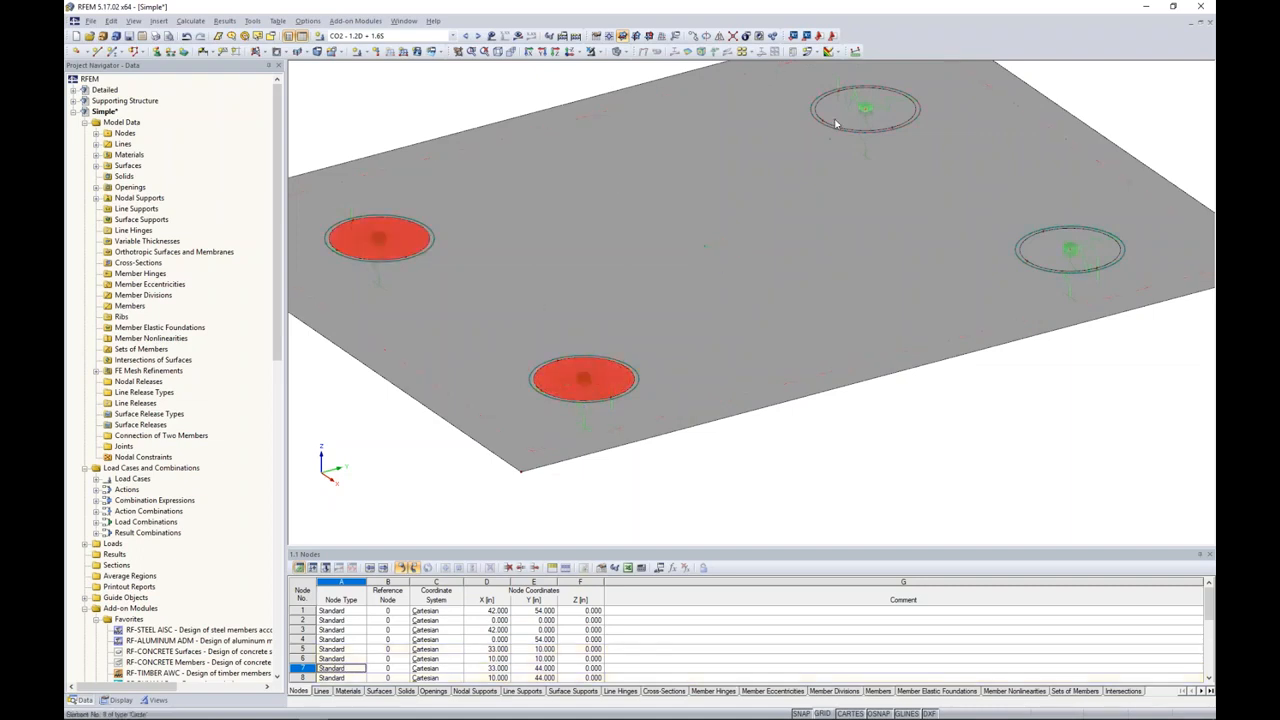
left_click(865, 108, "ctrl")
left_click(1065, 251, "ctrl")
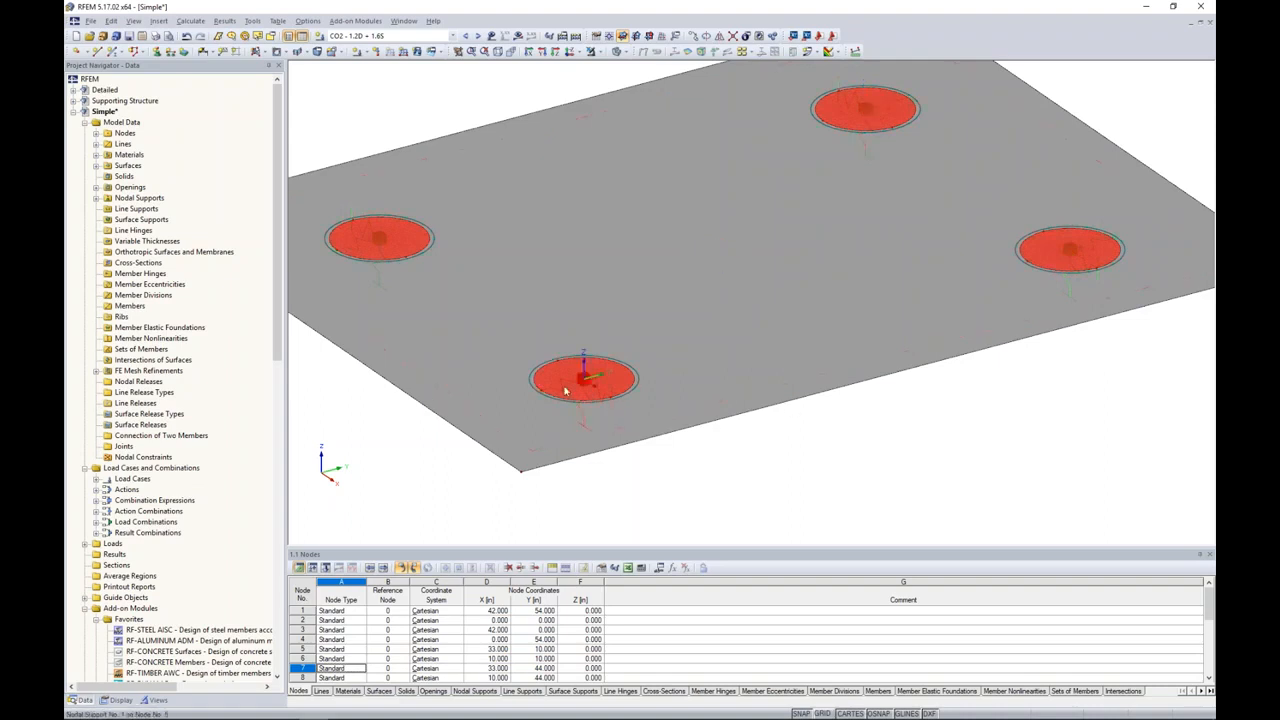
right_click(606, 380)
left_click(638, 387)
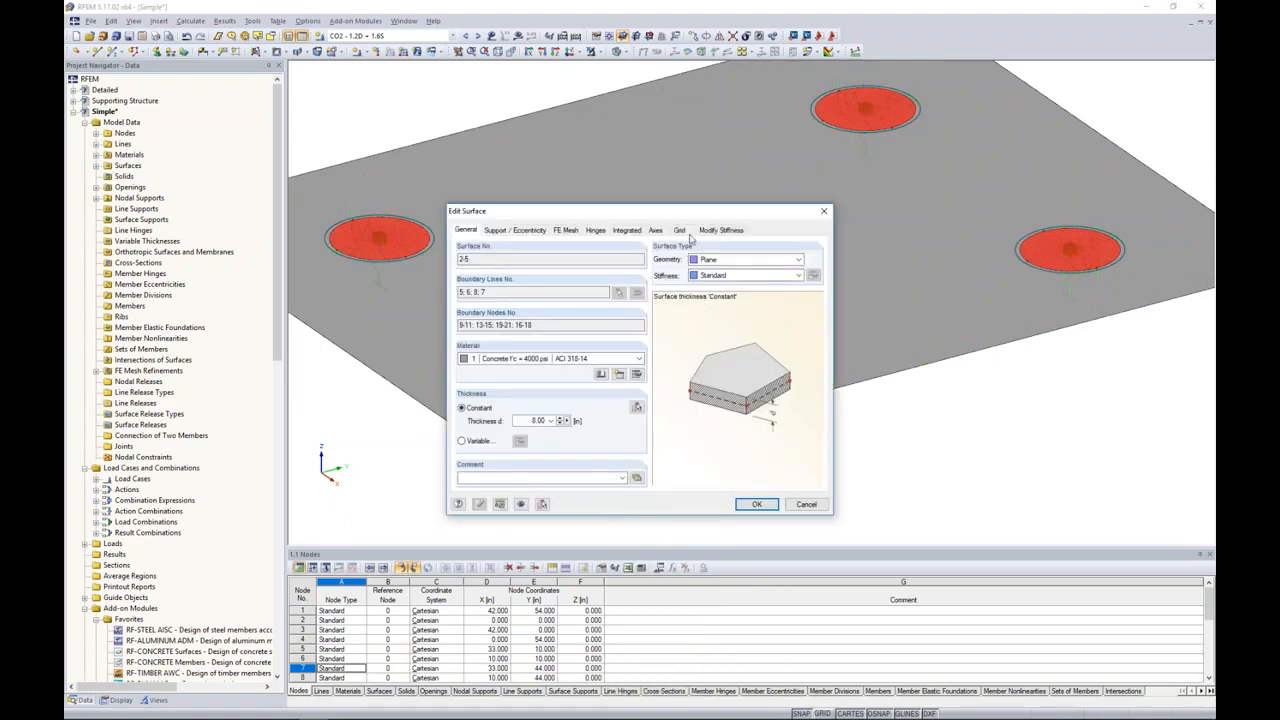
left_click(689, 233)
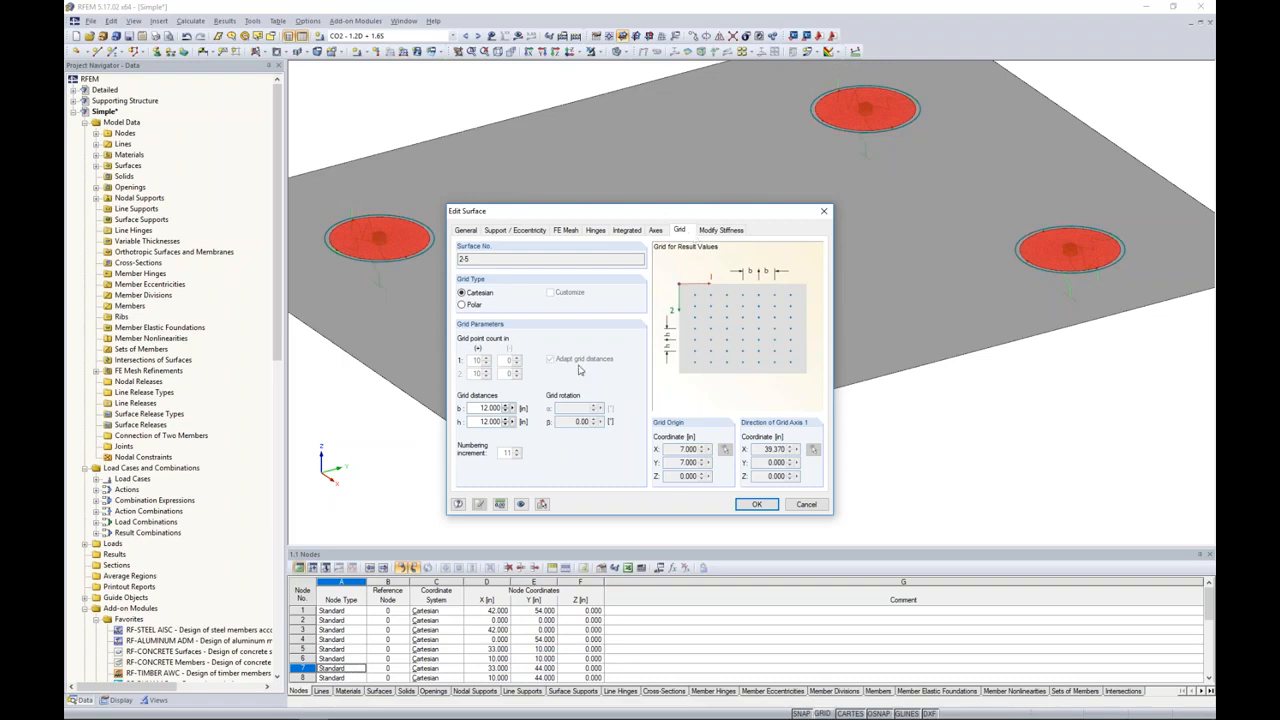
left_click(462, 305)
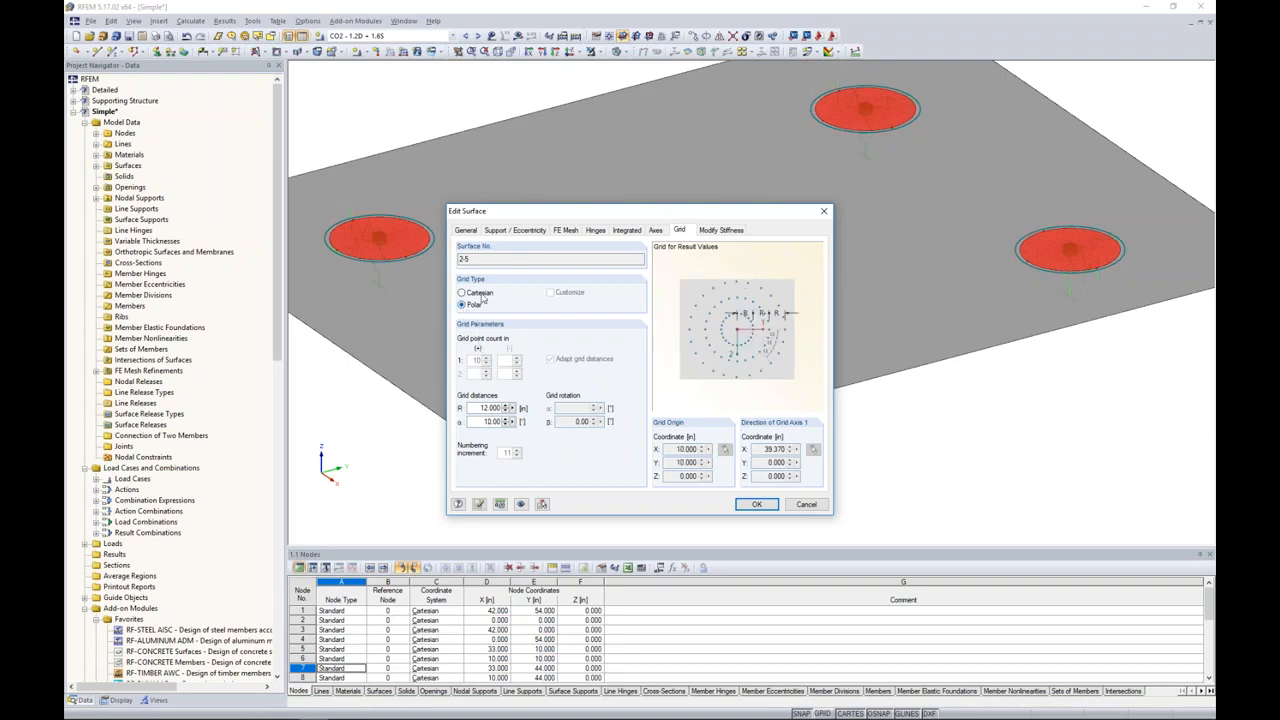
double_click(485, 408)
type("1")
left_click(757, 505)
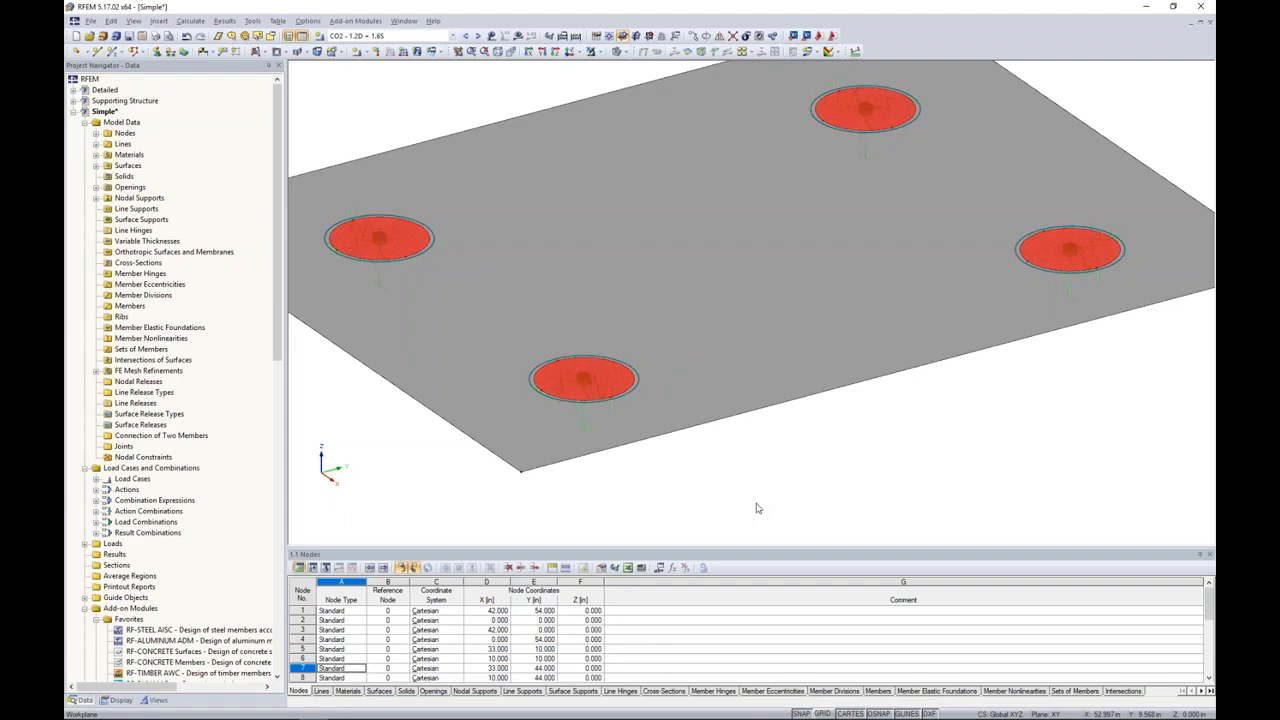
Step: Set the grid distance b of the large plate surface's Cartesian result grid to 1.0 in
double_click(760, 355)
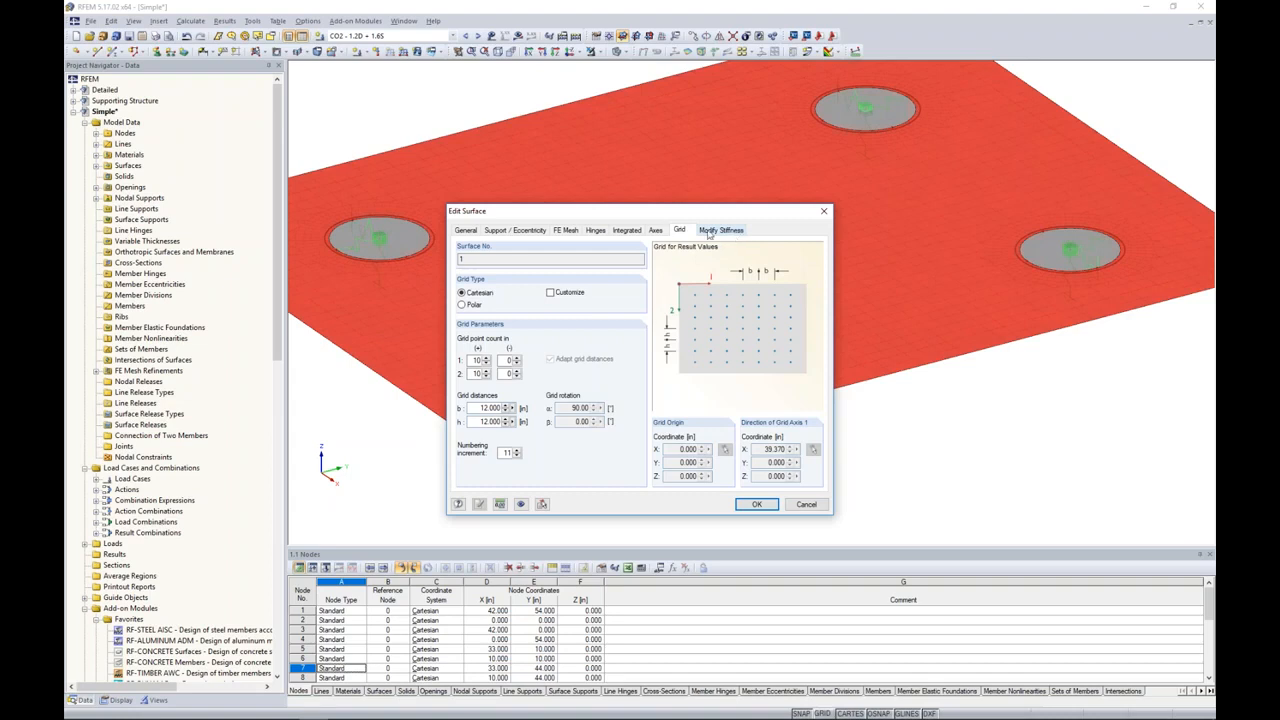
double_click(484, 408)
type("1.0")
left_click(756, 504)
Step: Open the RF-GLASS add-on module and use the calculation type Global - Whole model in RFEM with the standard None
scroll(833, 443, "down", 1)
middle_click_drag(832, 443, 810, 441)
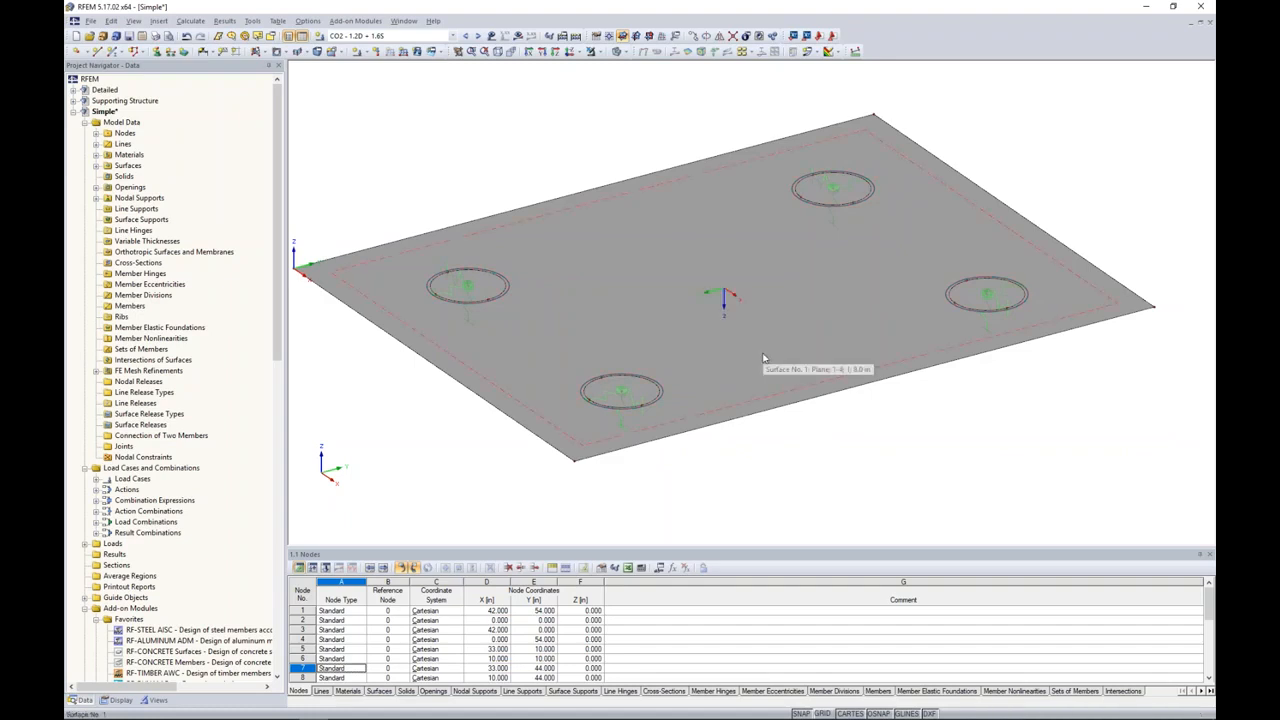
scroll(160, 540, "down", 5)
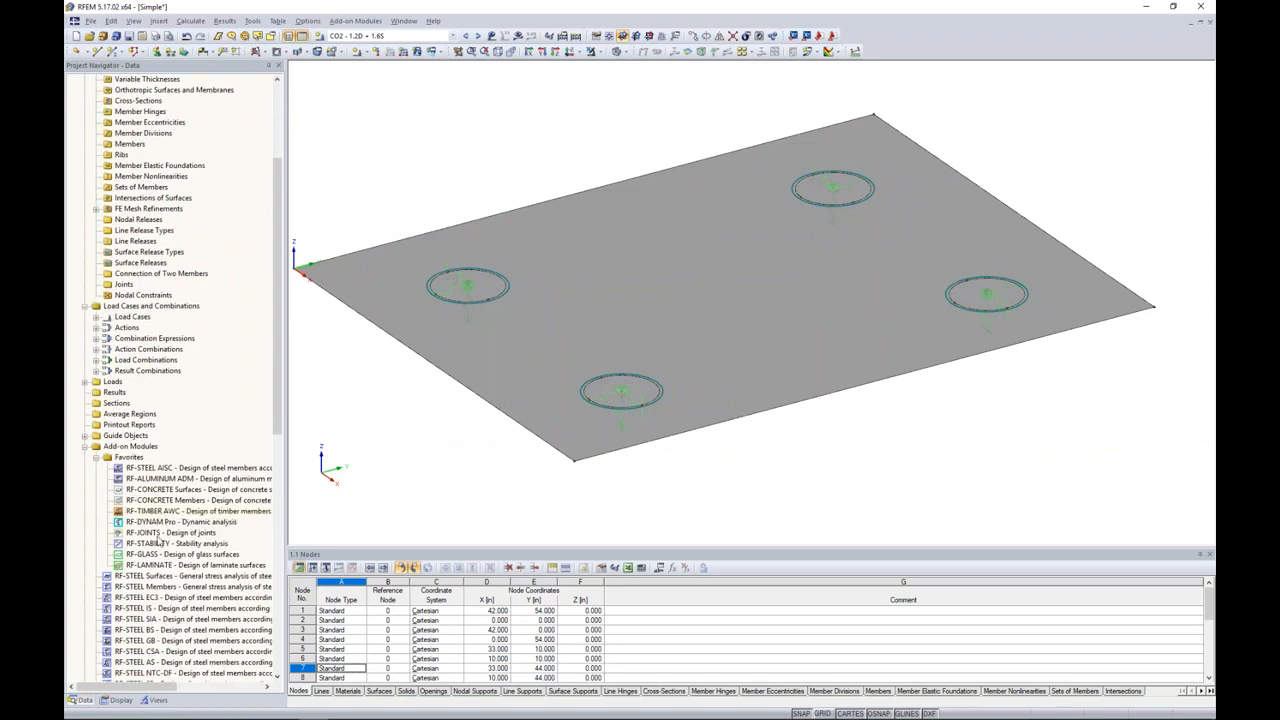
double_click(156, 554)
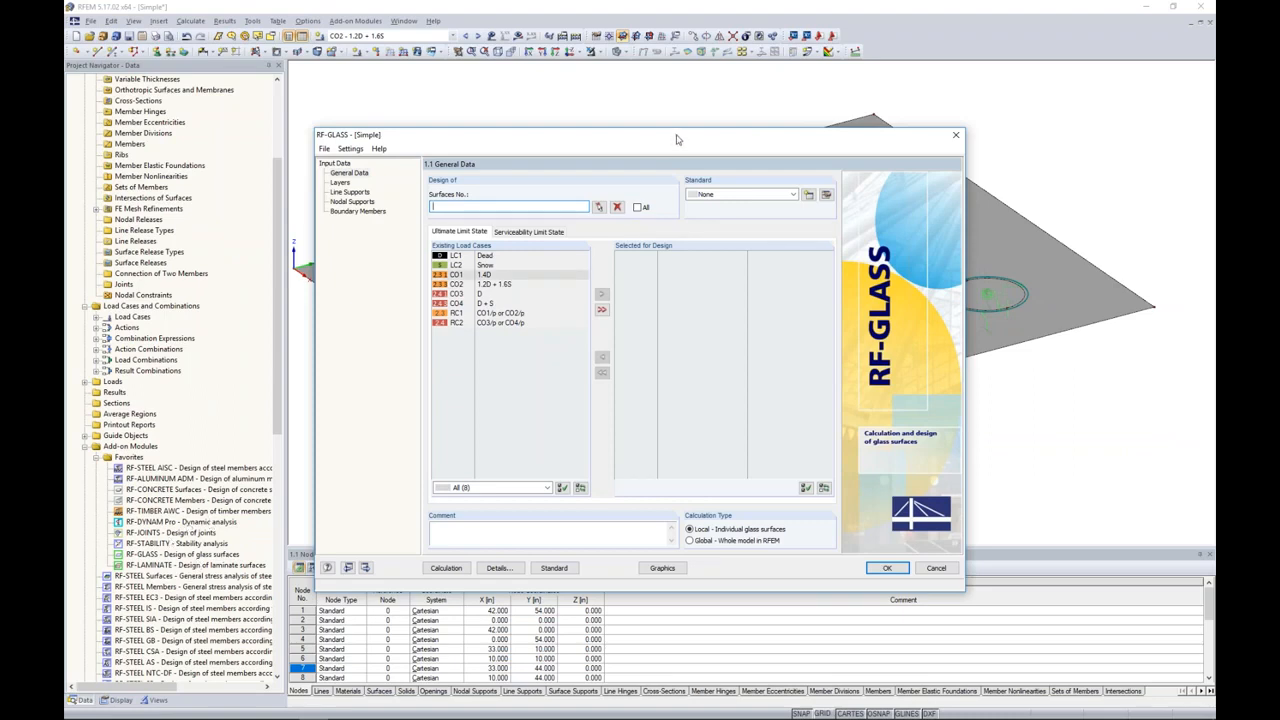
left_click_drag(674, 137, 719, 118)
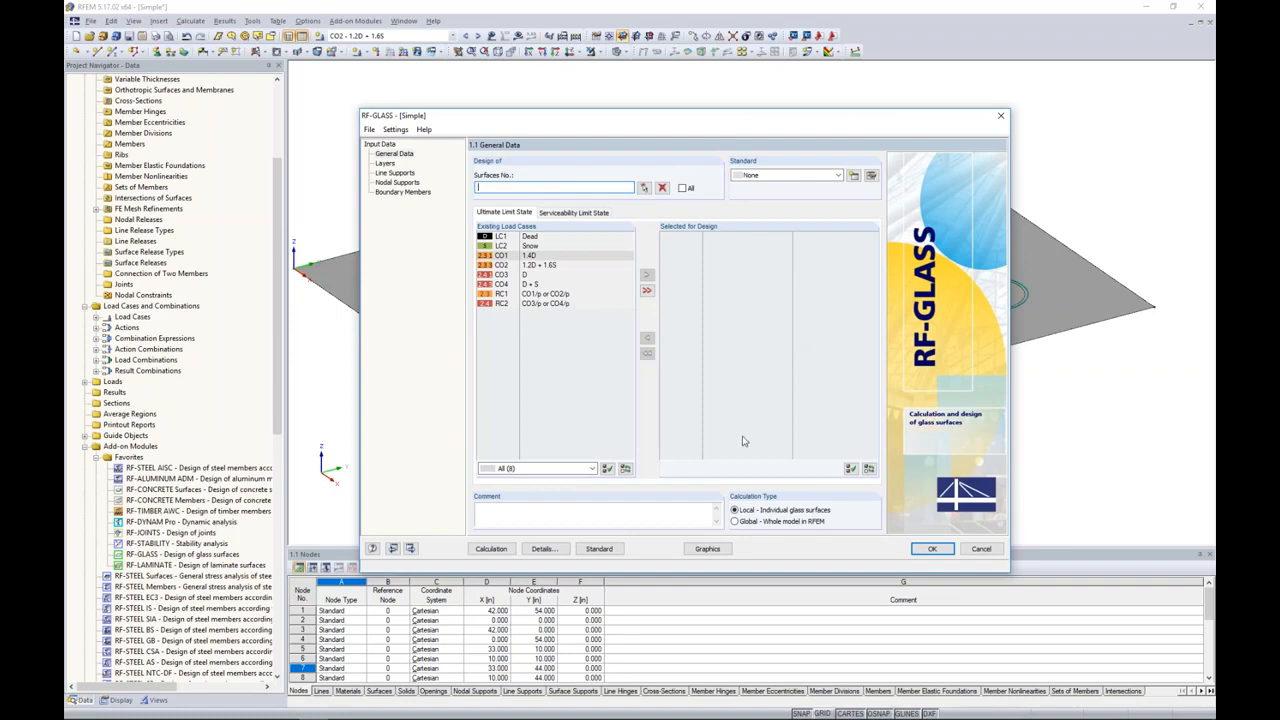
left_click(736, 521)
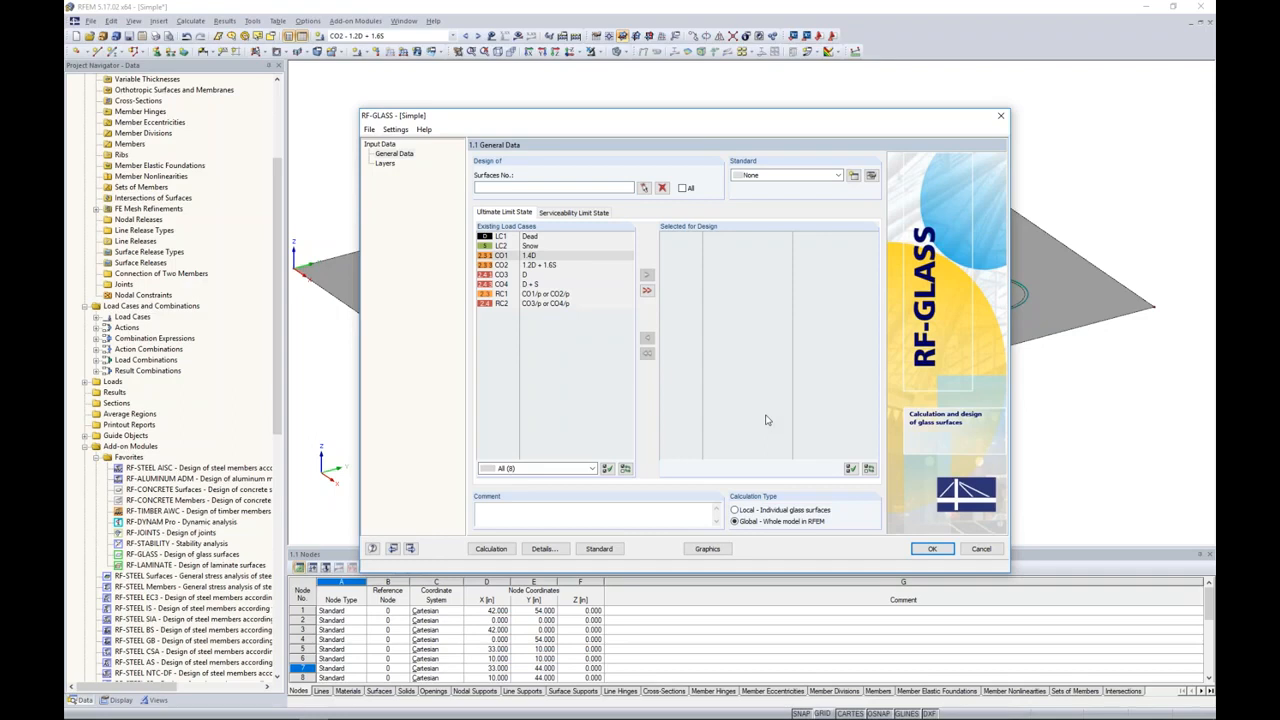
left_click(795, 176)
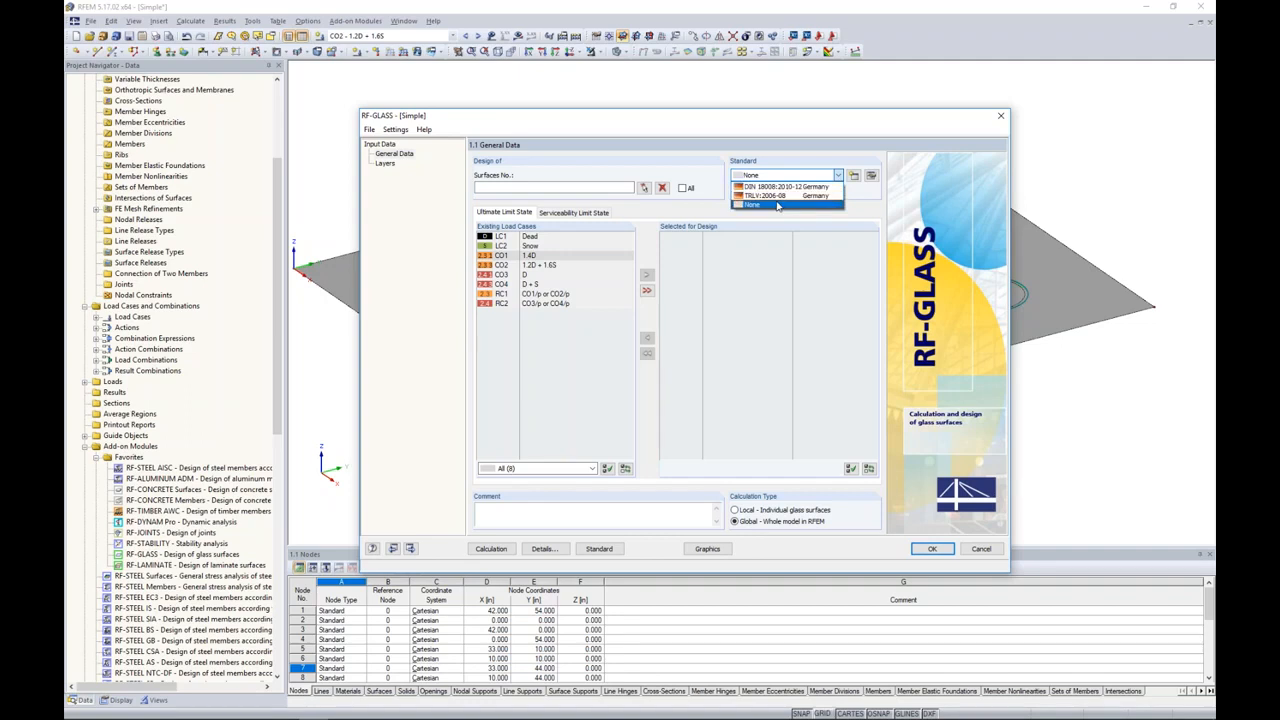
left_click(778, 205)
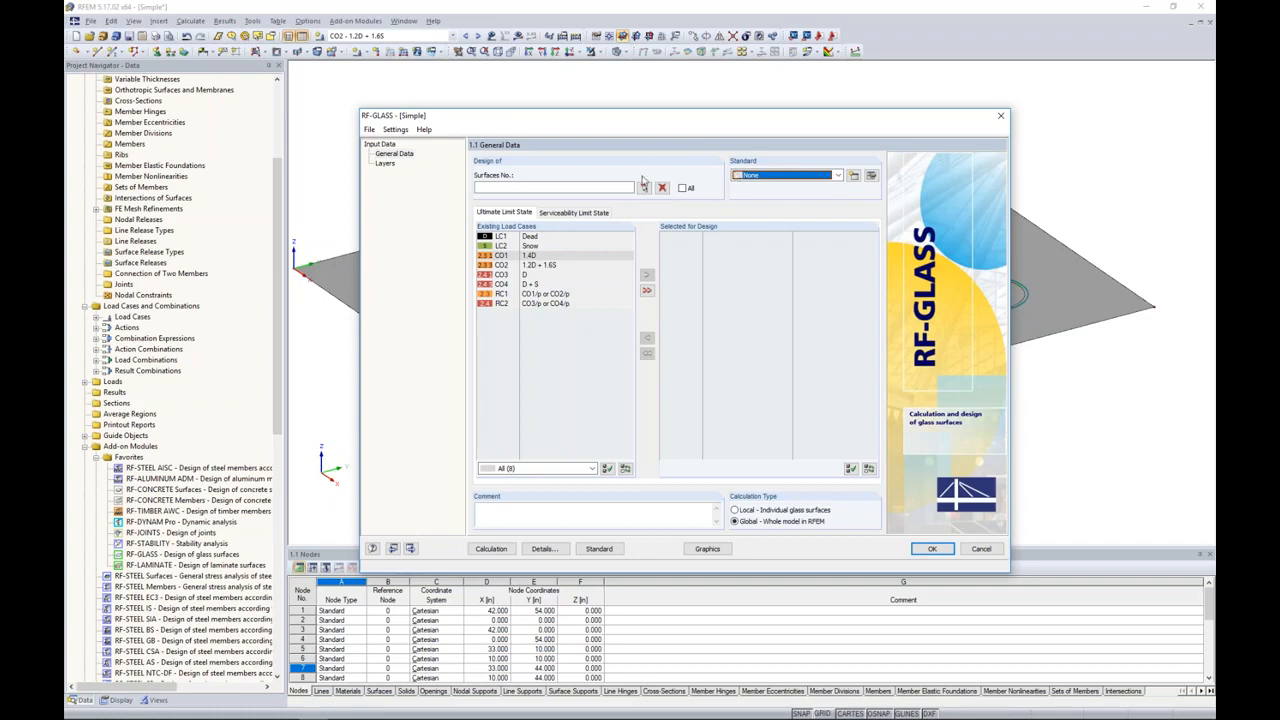
Step: Pick the large plate, surface No. 1, in the model as the surface to design
left_click(645, 189)
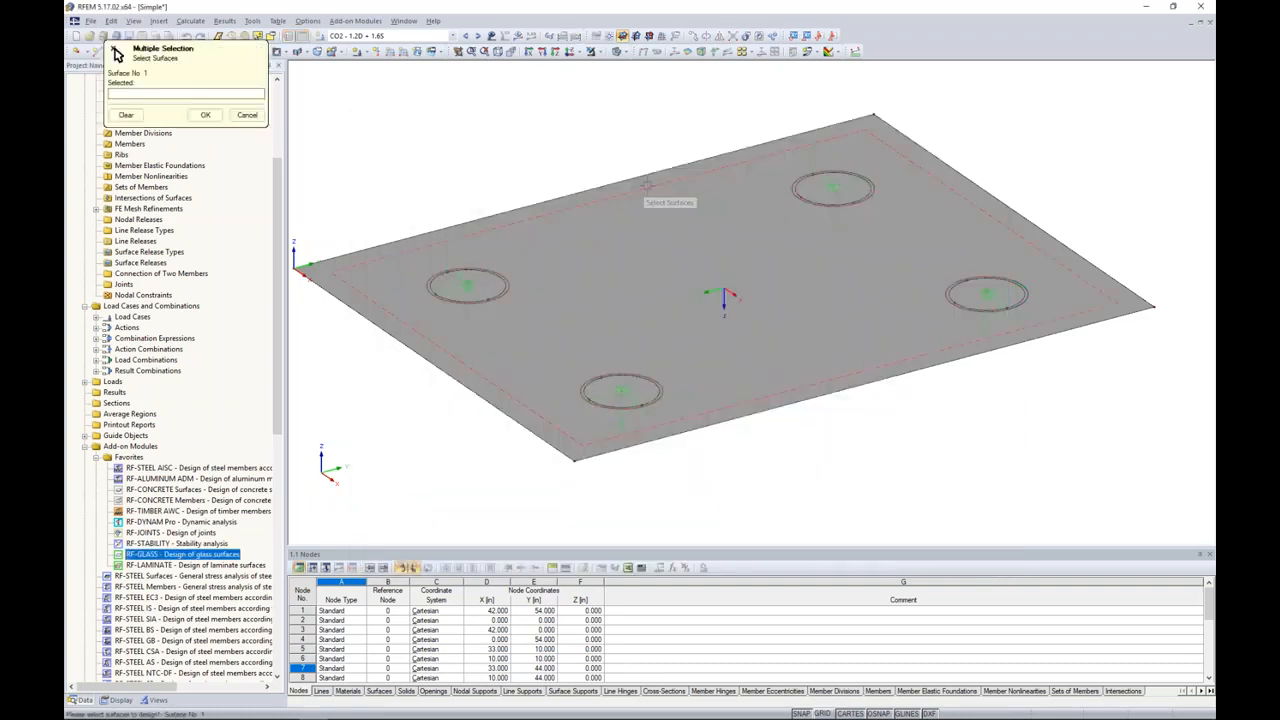
left_click(648, 195)
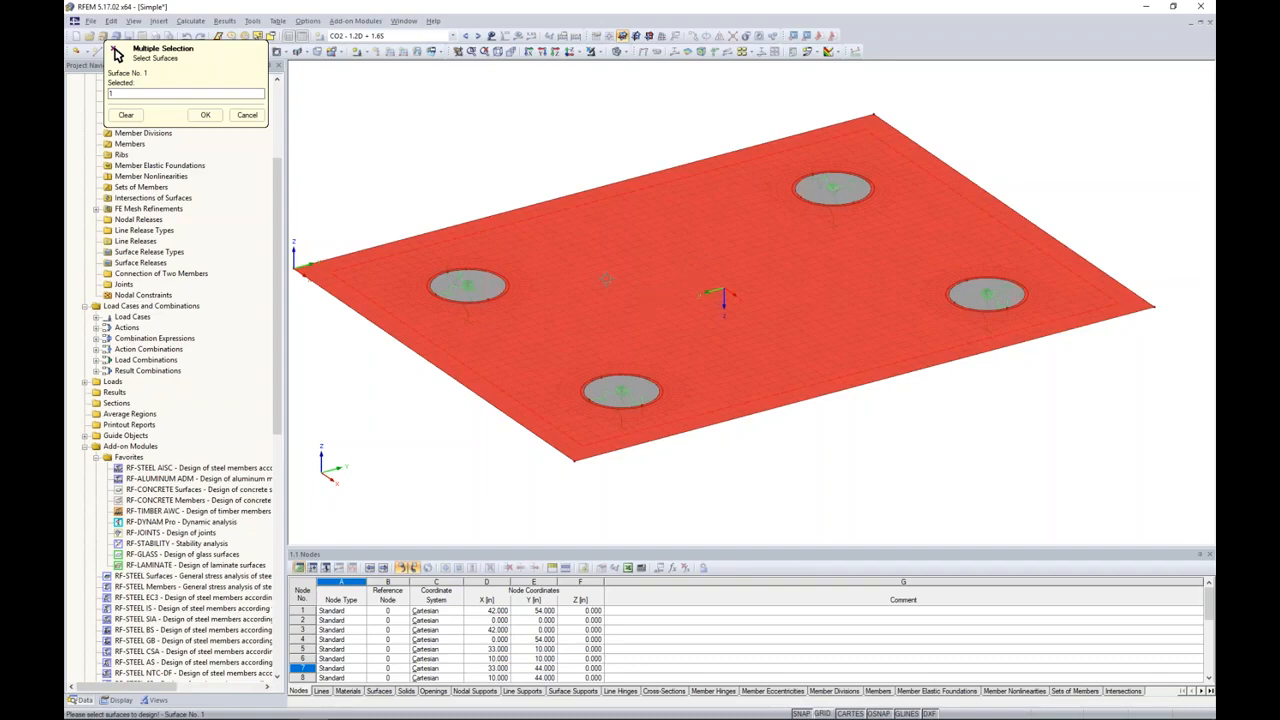
left_click(205, 115)
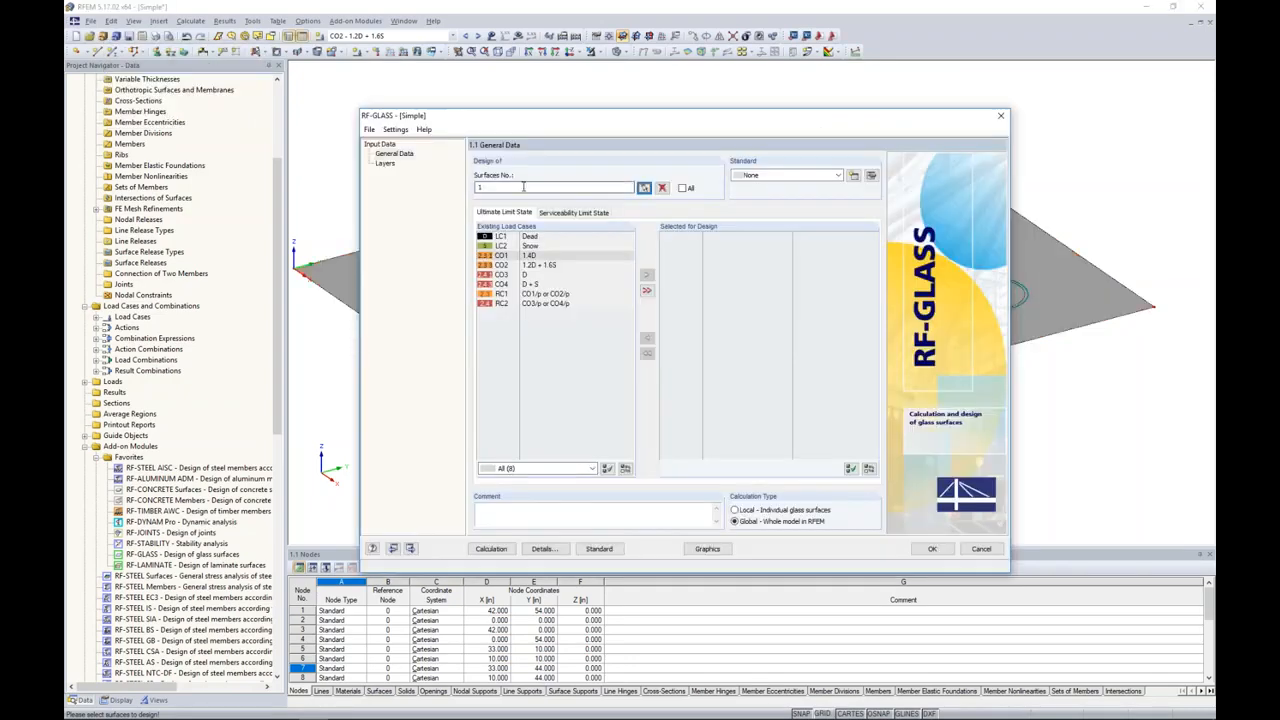
Step: Select load combinations CO1 and CO2 for the ultimate limit state design and CO3 and CO4 for the serviceability limit state design
left_click(530, 256)
left_click(541, 264, "ctrl")
left_click(646, 274)
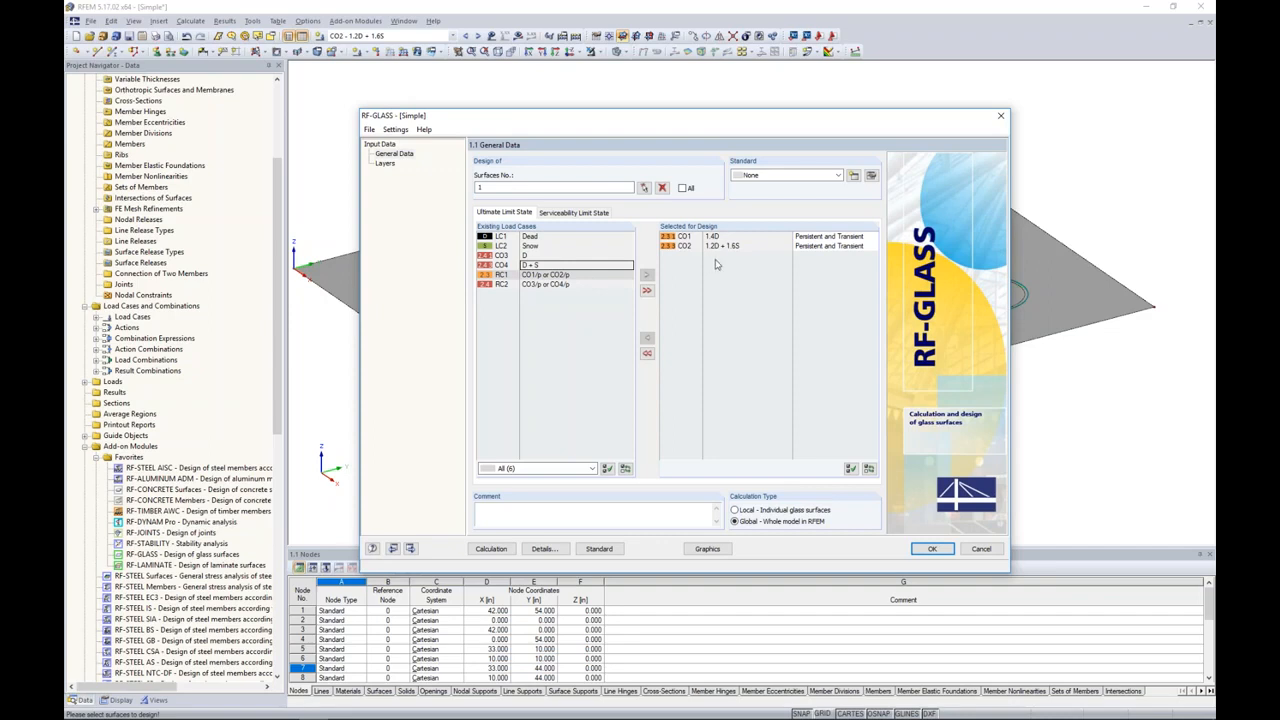
left_click(578, 213)
left_click_drag(535, 273, 537, 285)
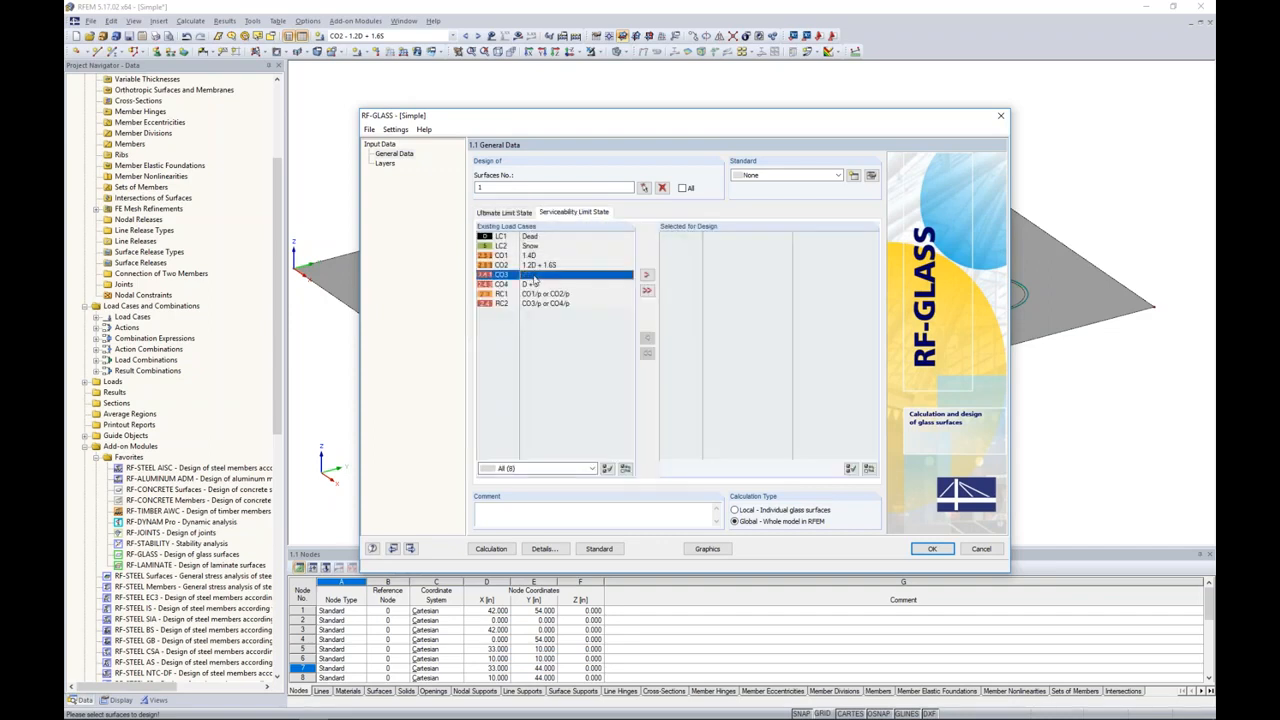
left_click(647, 276)
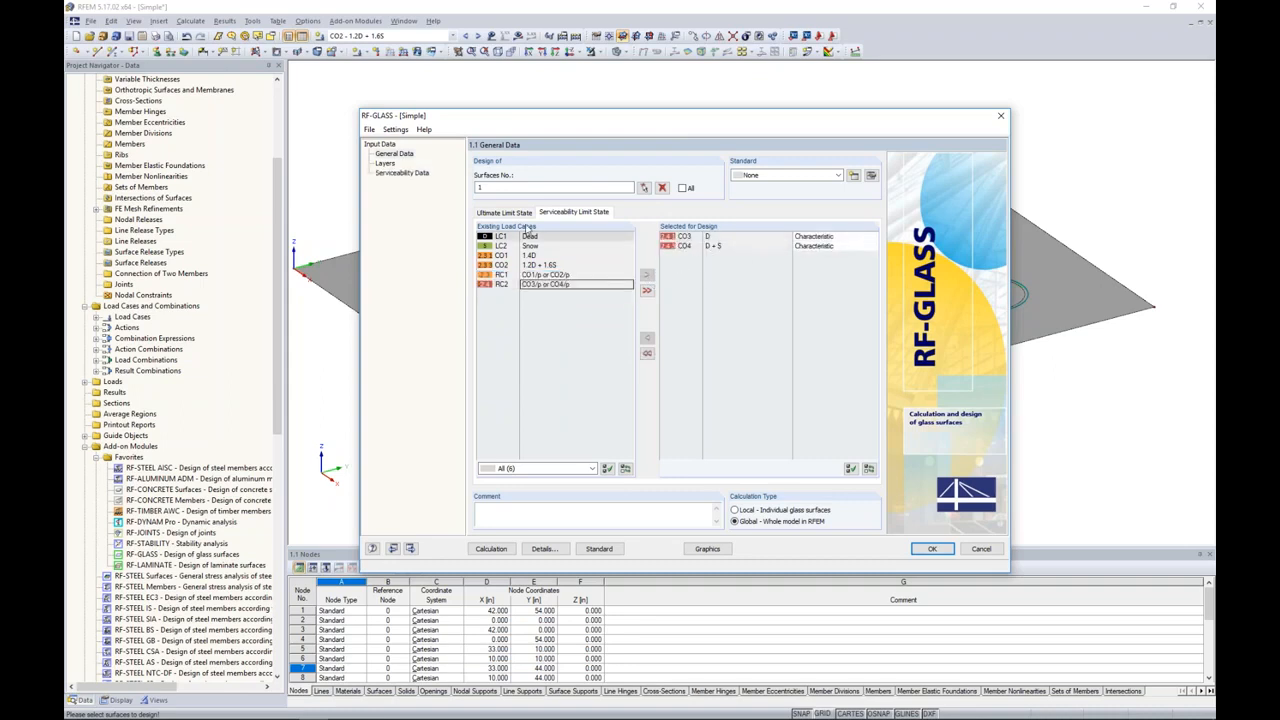
Step: Assign layer Composition 1 to all surfaces of the model, Nos. 1-5
left_click(387, 164)
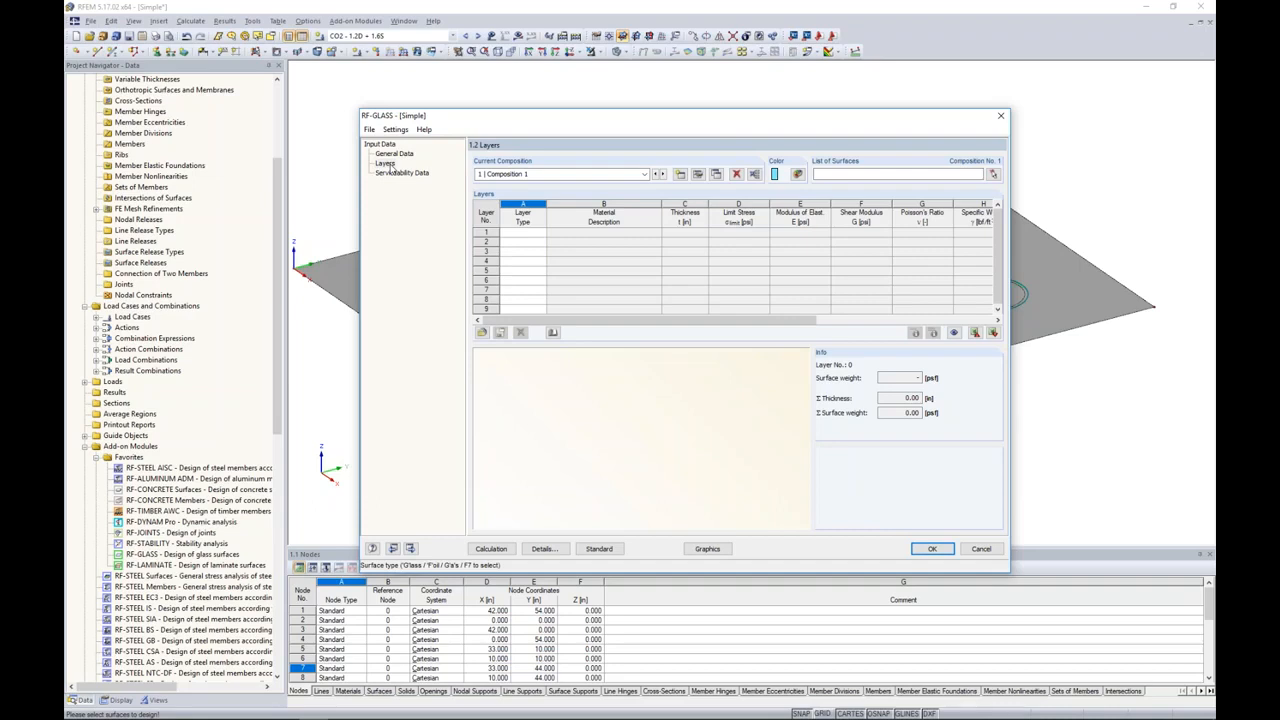
left_click(993, 174)
left_click_drag(1094, 507, 412, 128)
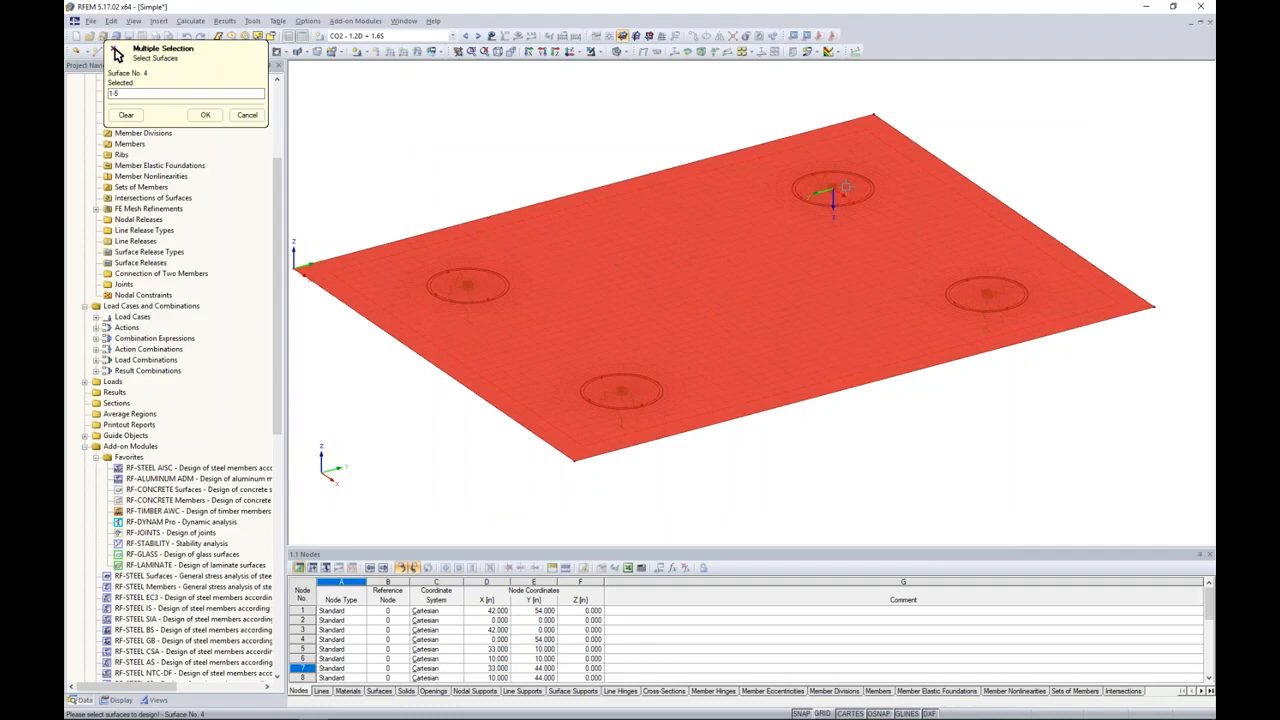
left_click(206, 115)
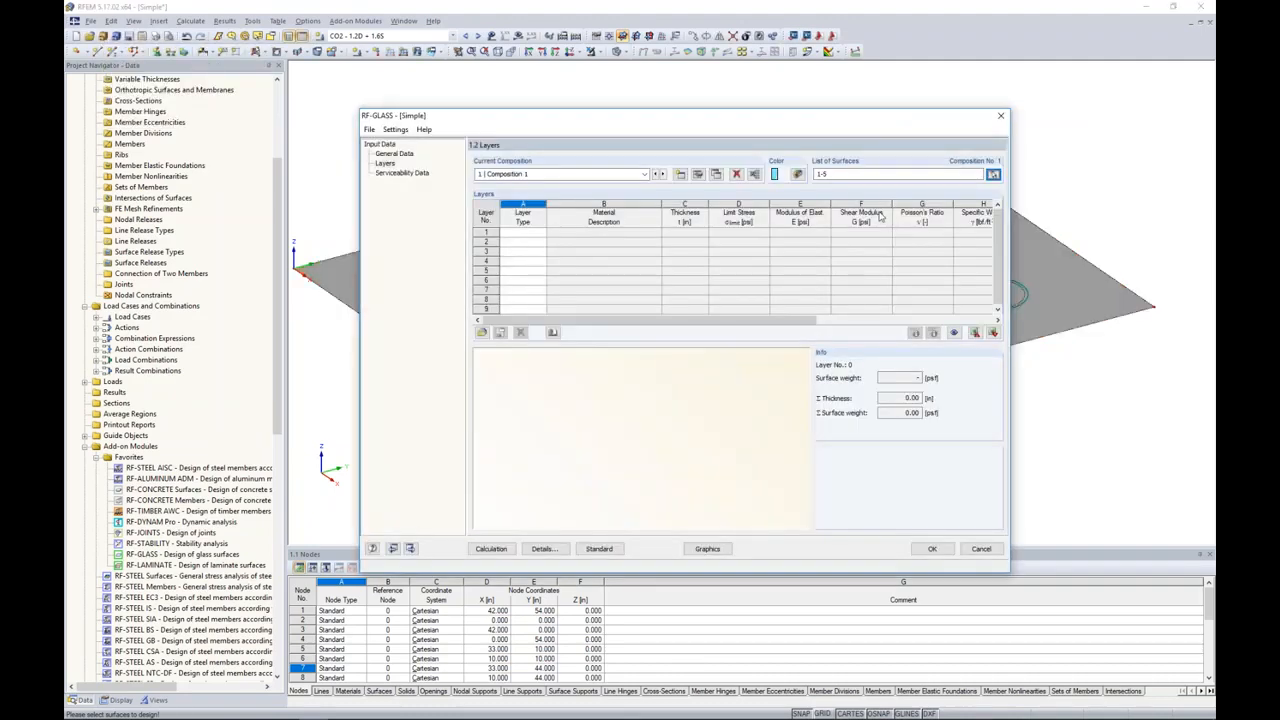
Step: Define layer 1 as Glass and list the glass materials of all standard groups and standards in its material library
left_click(540, 232)
left_click(541, 234)
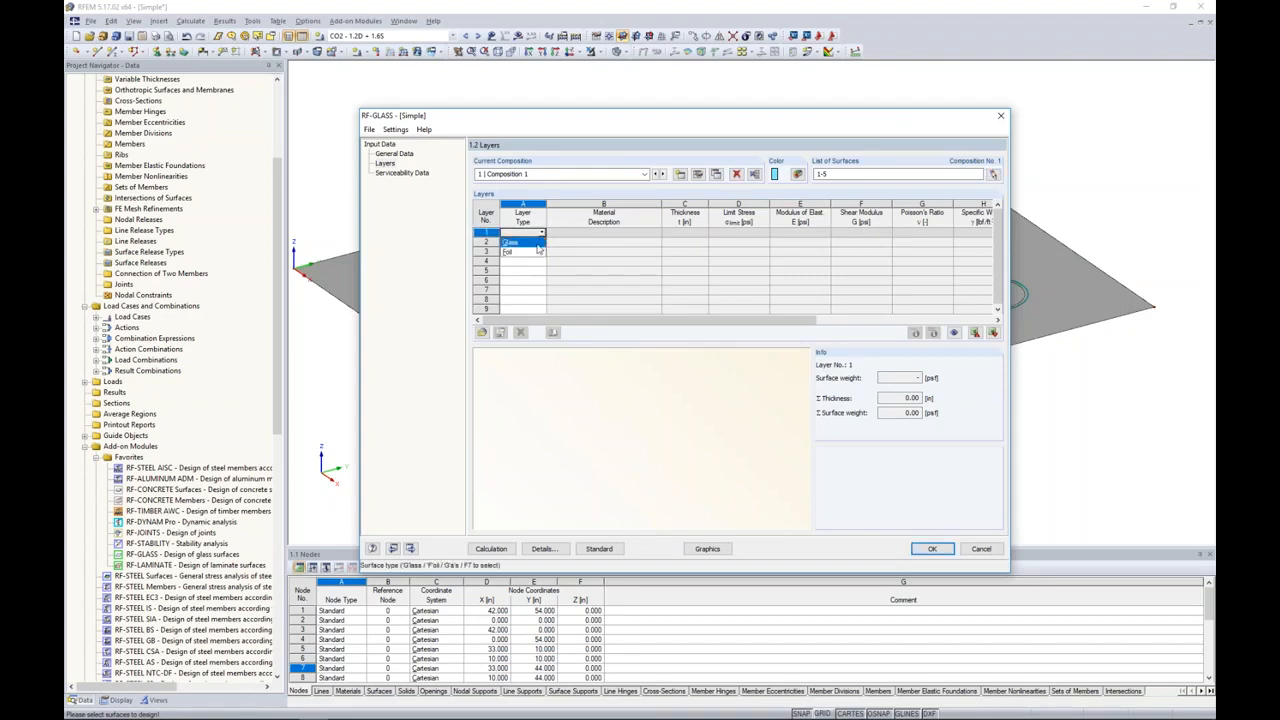
left_click(537, 243)
left_click(575, 232)
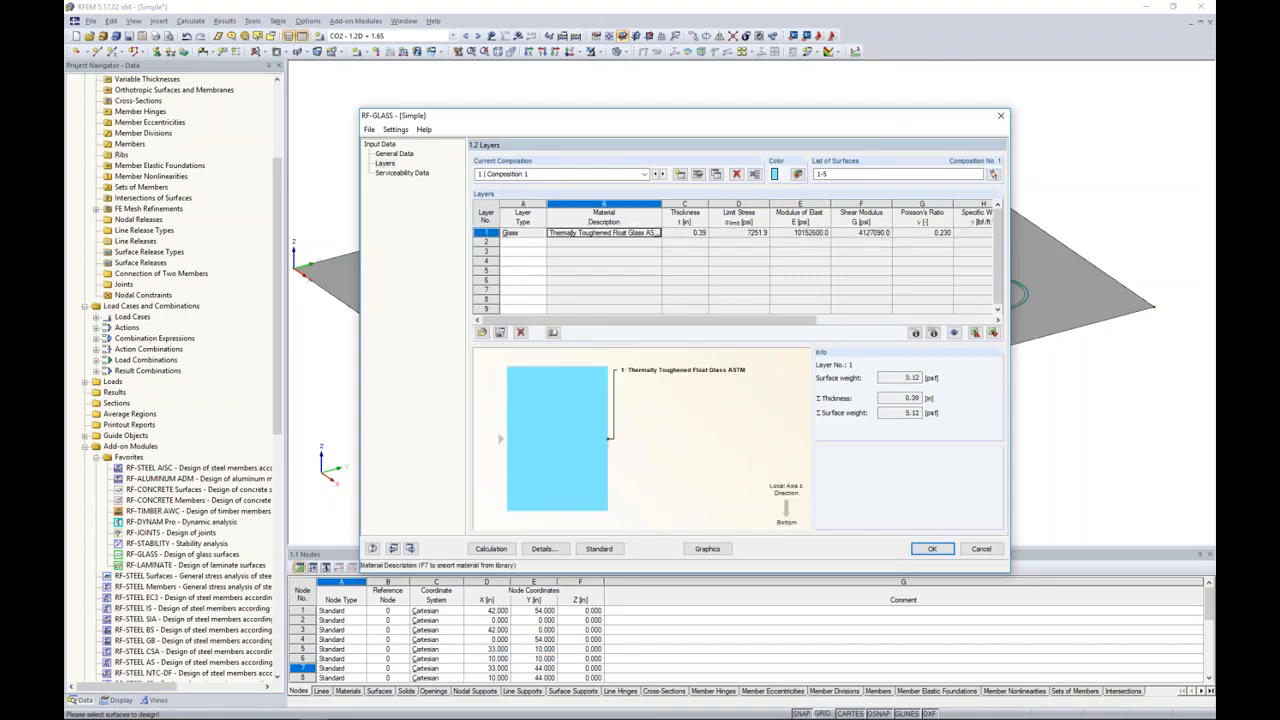
left_click(657, 232)
left_click(554, 202)
left_click(545, 208)
left_click(560, 231)
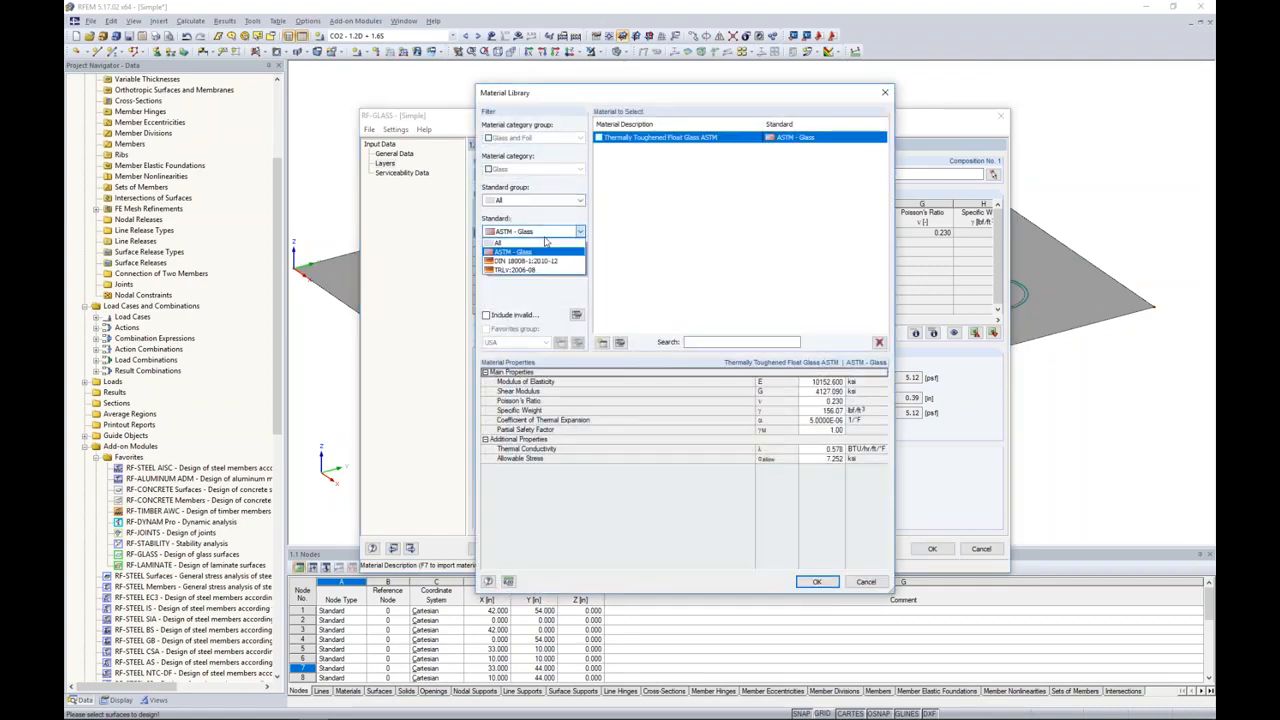
left_click(556, 252)
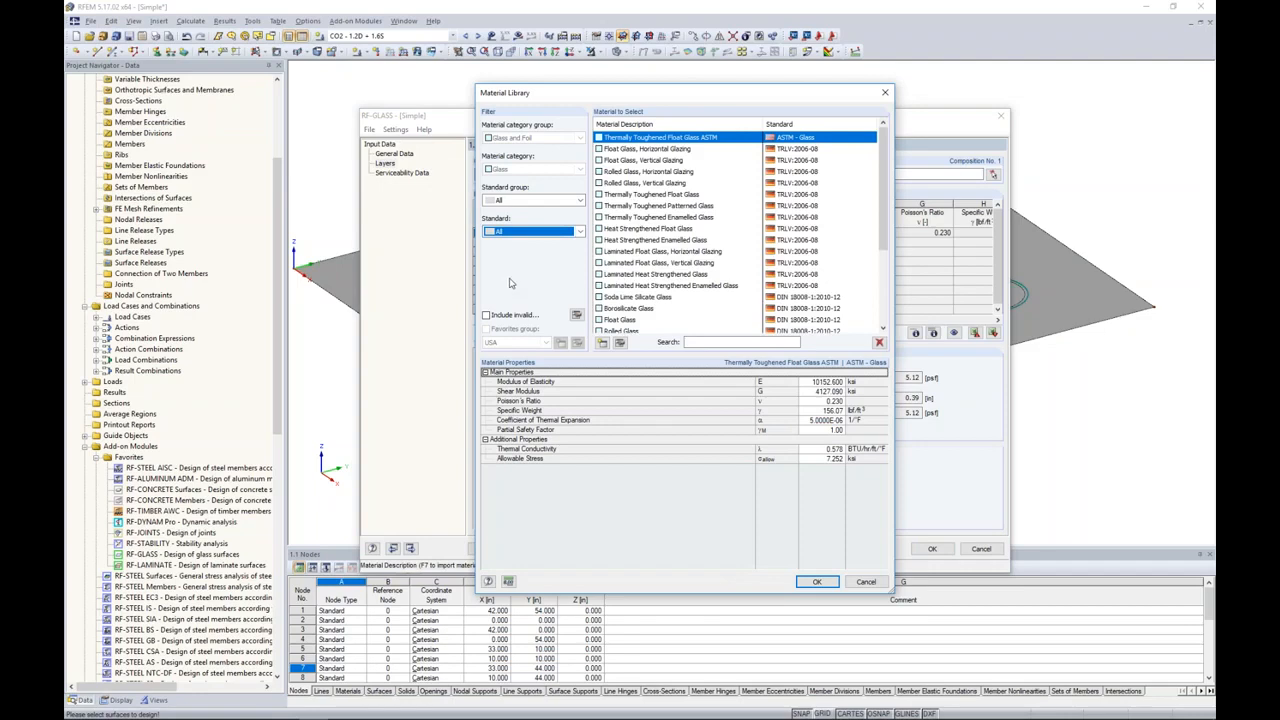
mouse_move(879, 195)
left_mouse_down()
mouse_move(880, 222)
mouse_move(885, 172)
left_mouse_up()
Step: Examine the property fields for creating a new material based on Thermally Toughened Float Glass ASTM, without creating one
left_click(602, 343)
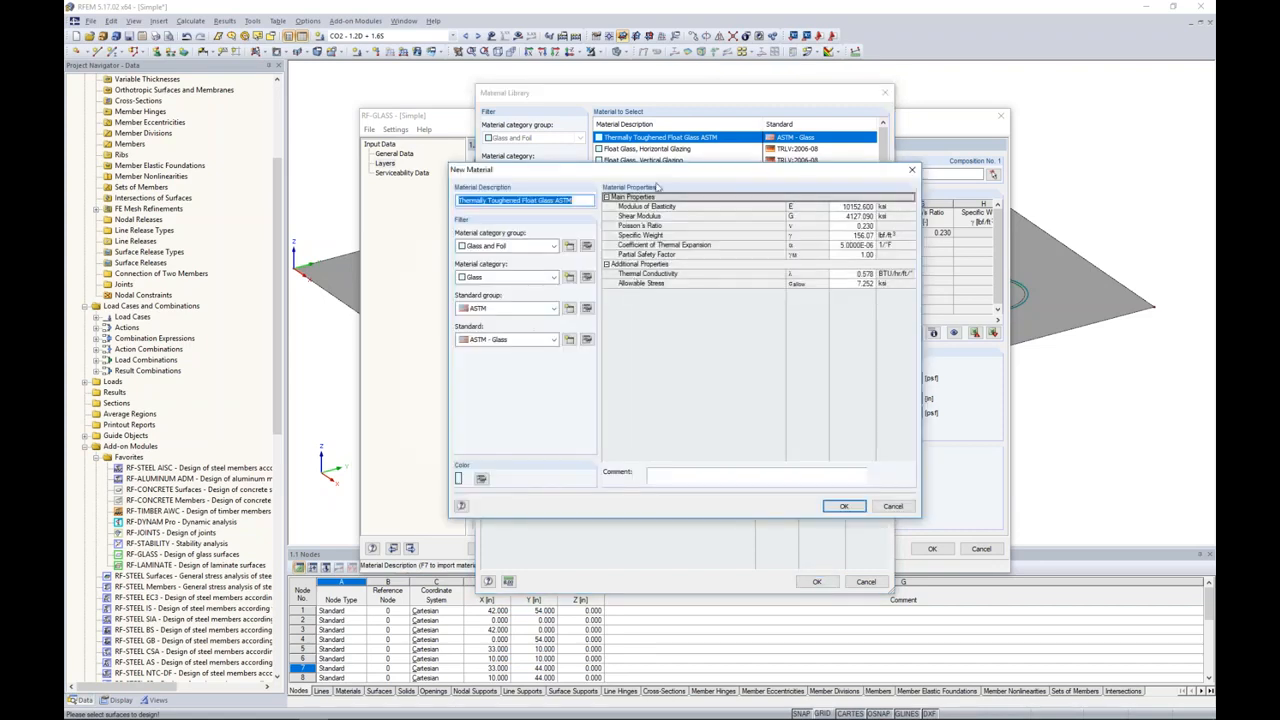
left_click_drag(657, 170, 862, 191)
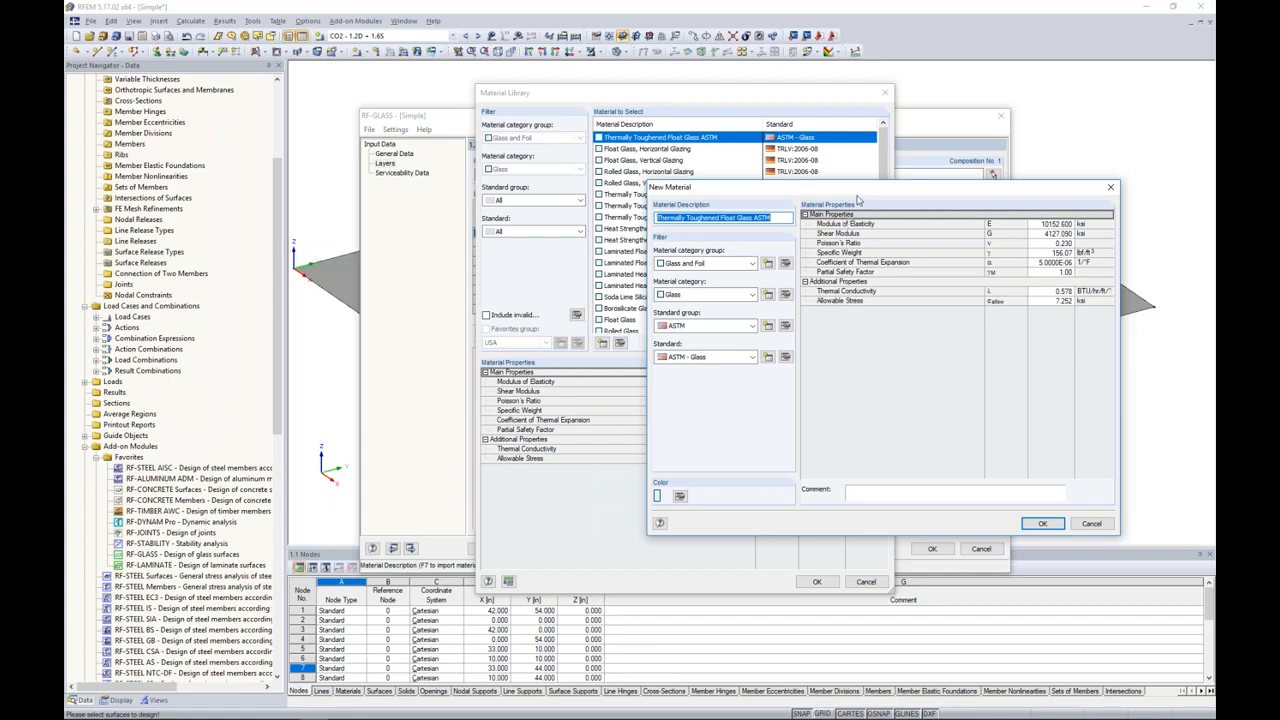
left_click_drag(849, 193, 765, 187)
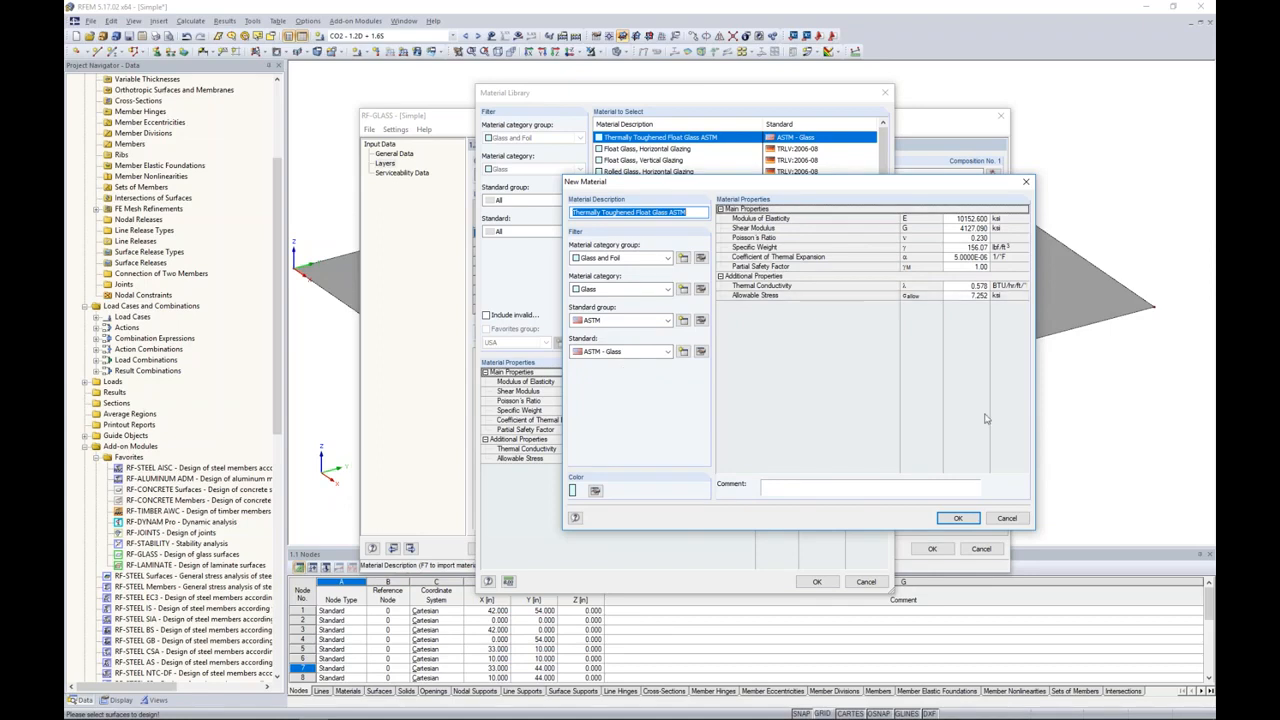
left_click(1010, 519)
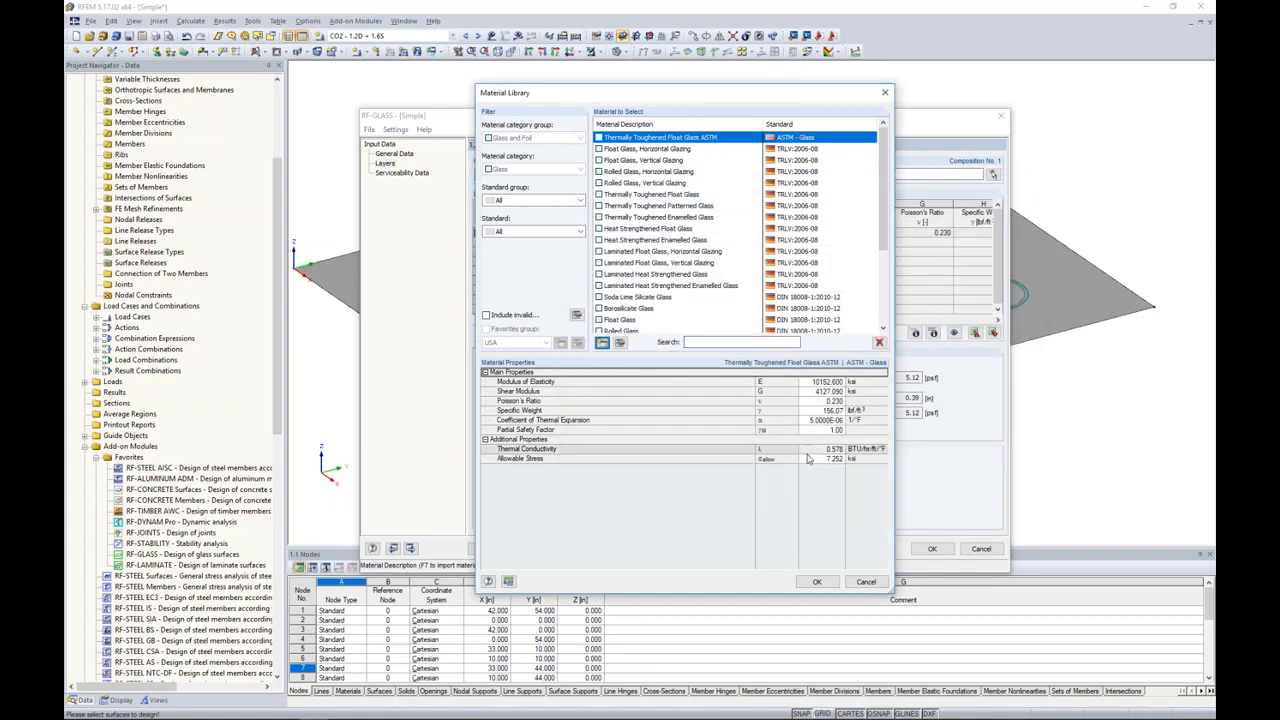
Step: Apply Thermally Toughened Float Glass ASTM to layer 1 and set its thickness to 0.31 in
left_click(816, 582)
key("Tab")
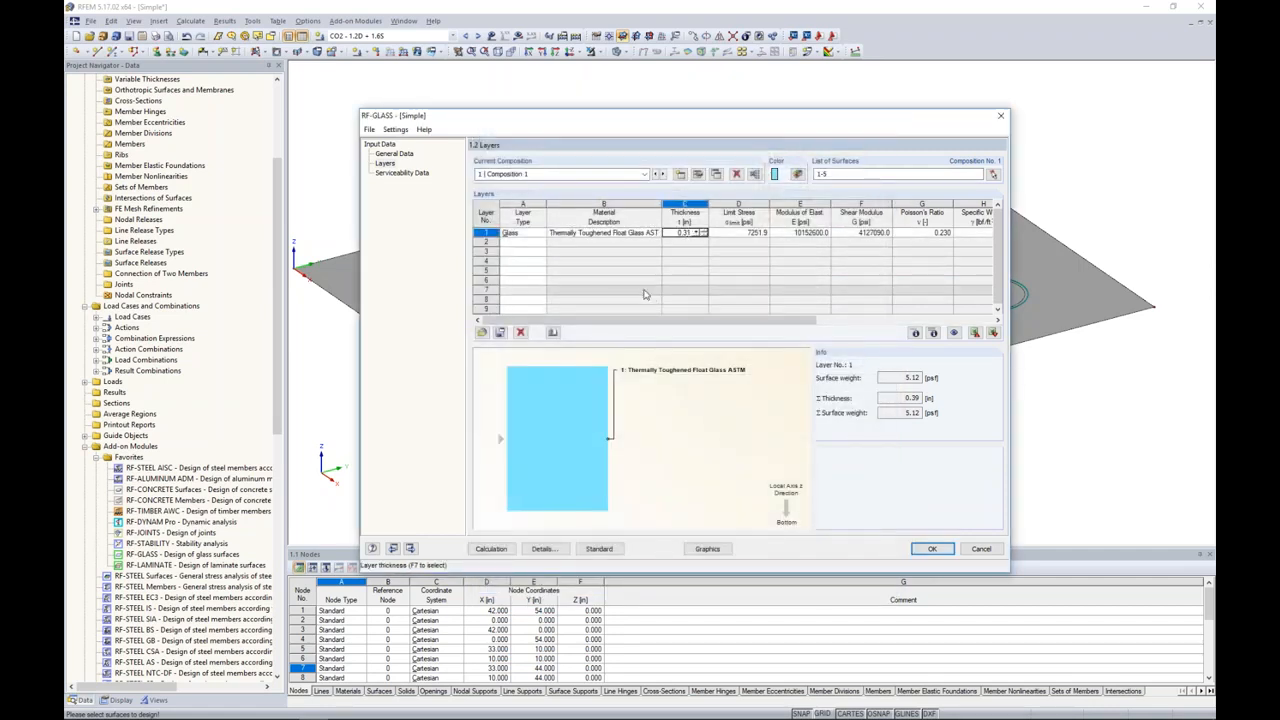
Step: Add layer 2 of the composition as a Foil layer
left_click(528, 243)
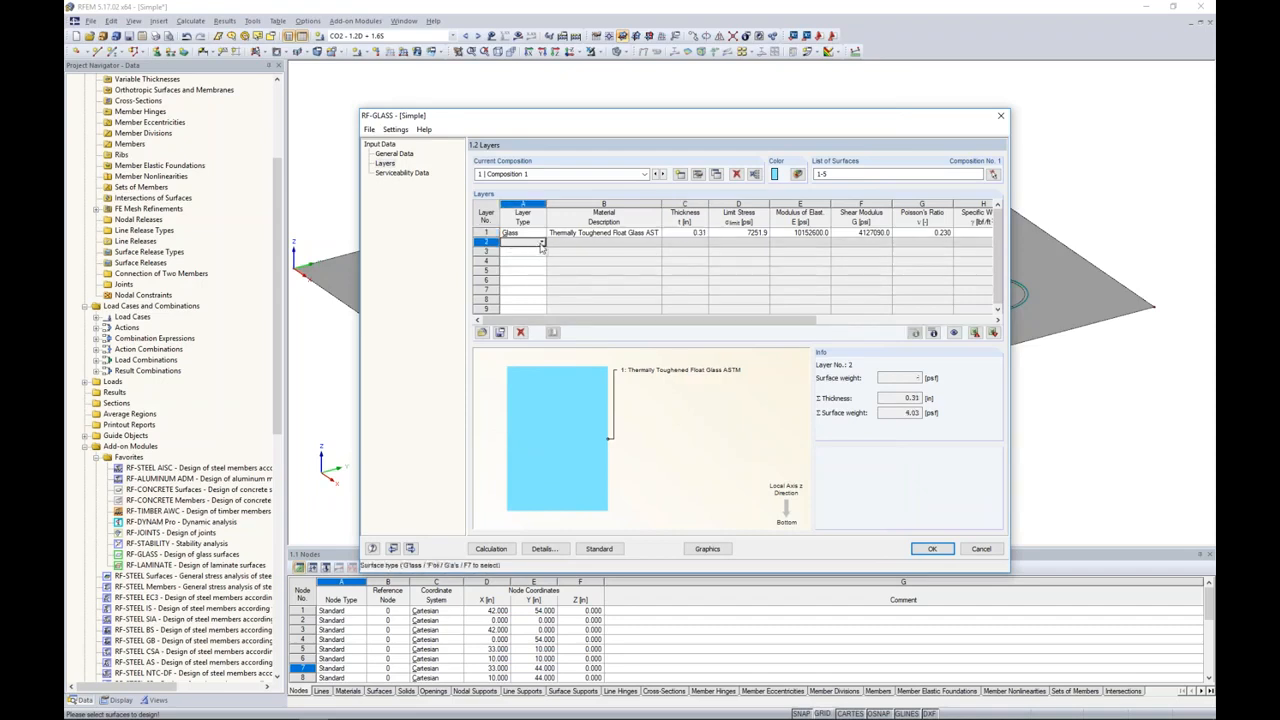
left_click(542, 245)
left_click(536, 263)
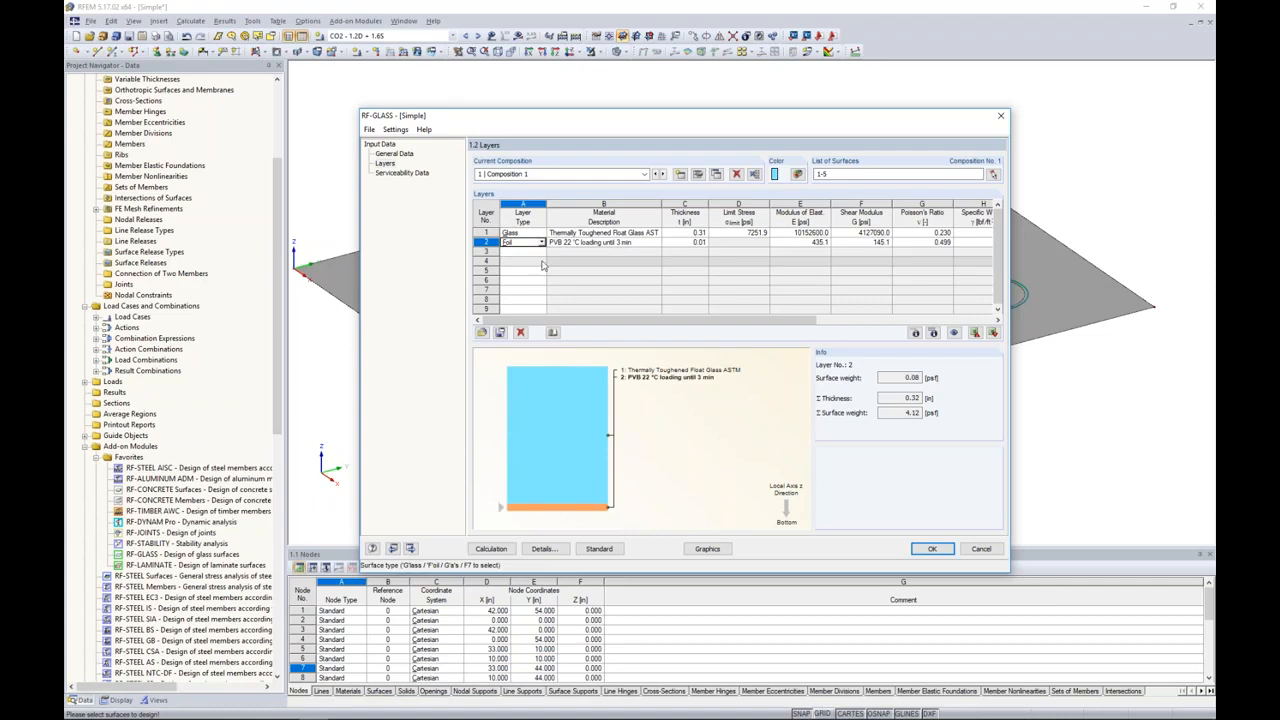
Step: Browse the foil materials of all standard groups and standards in the material library for layer 2
left_click(562, 244)
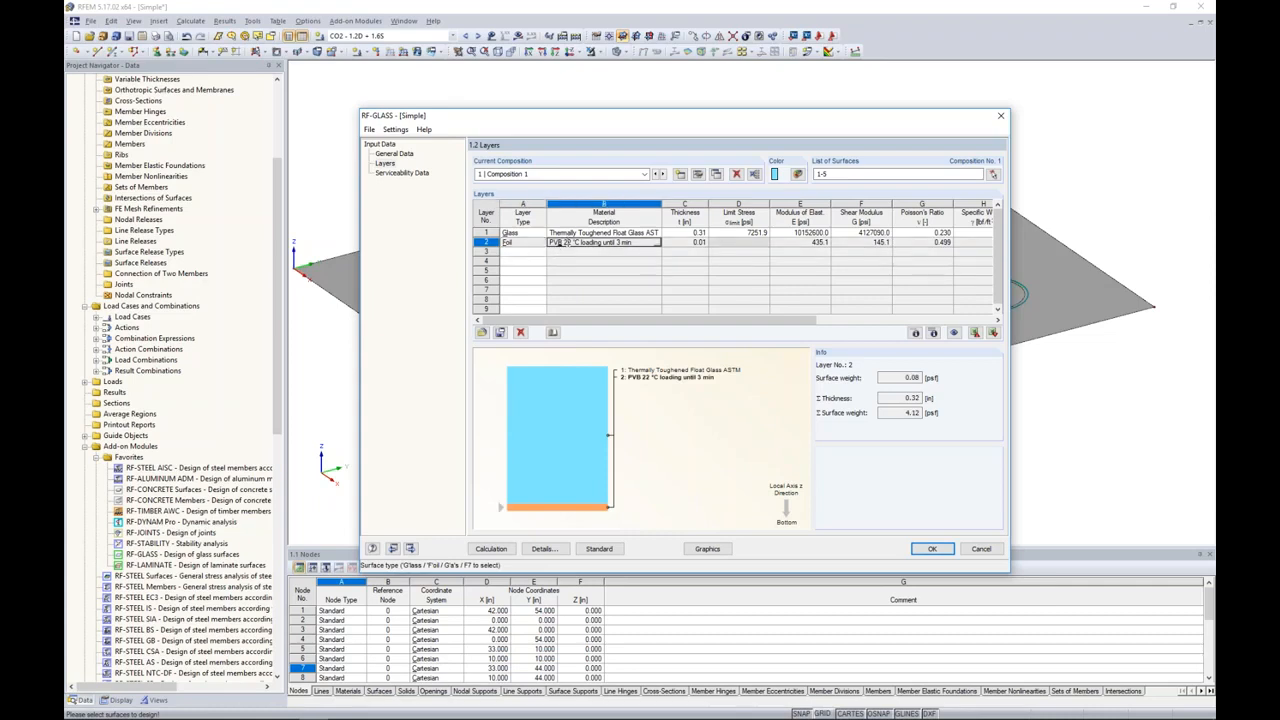
left_click(571, 243)
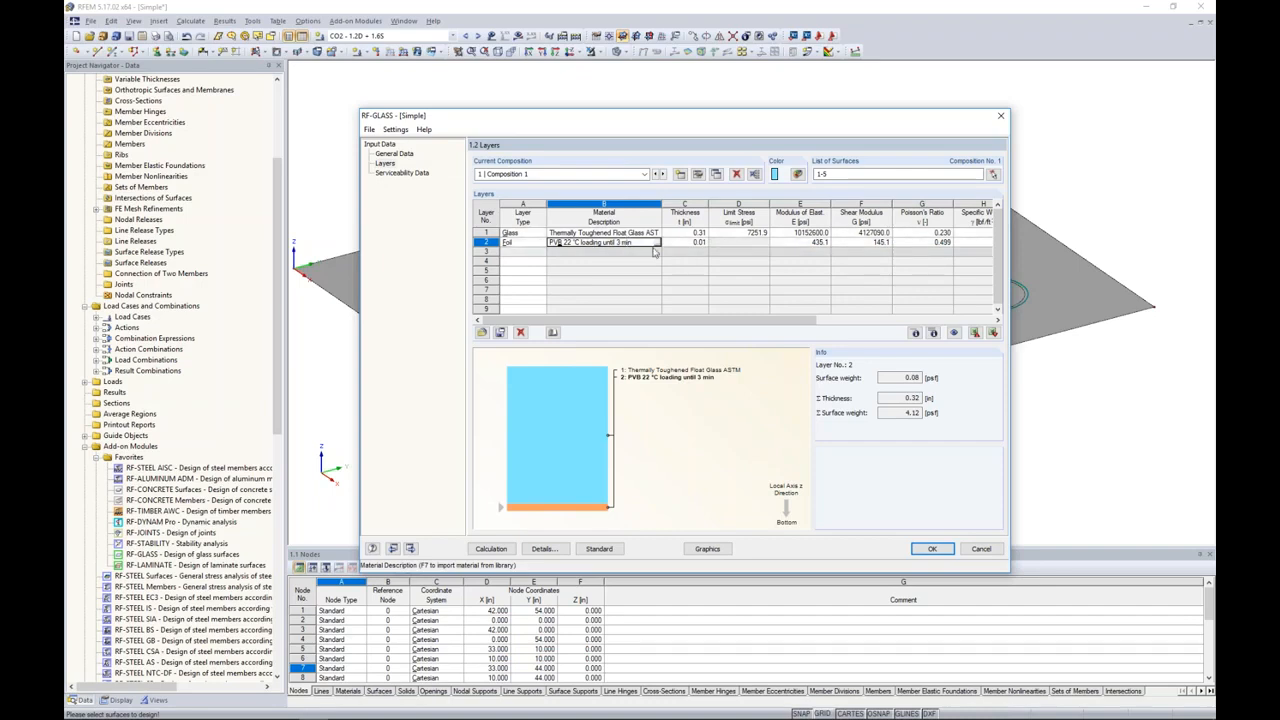
left_click(659, 248)
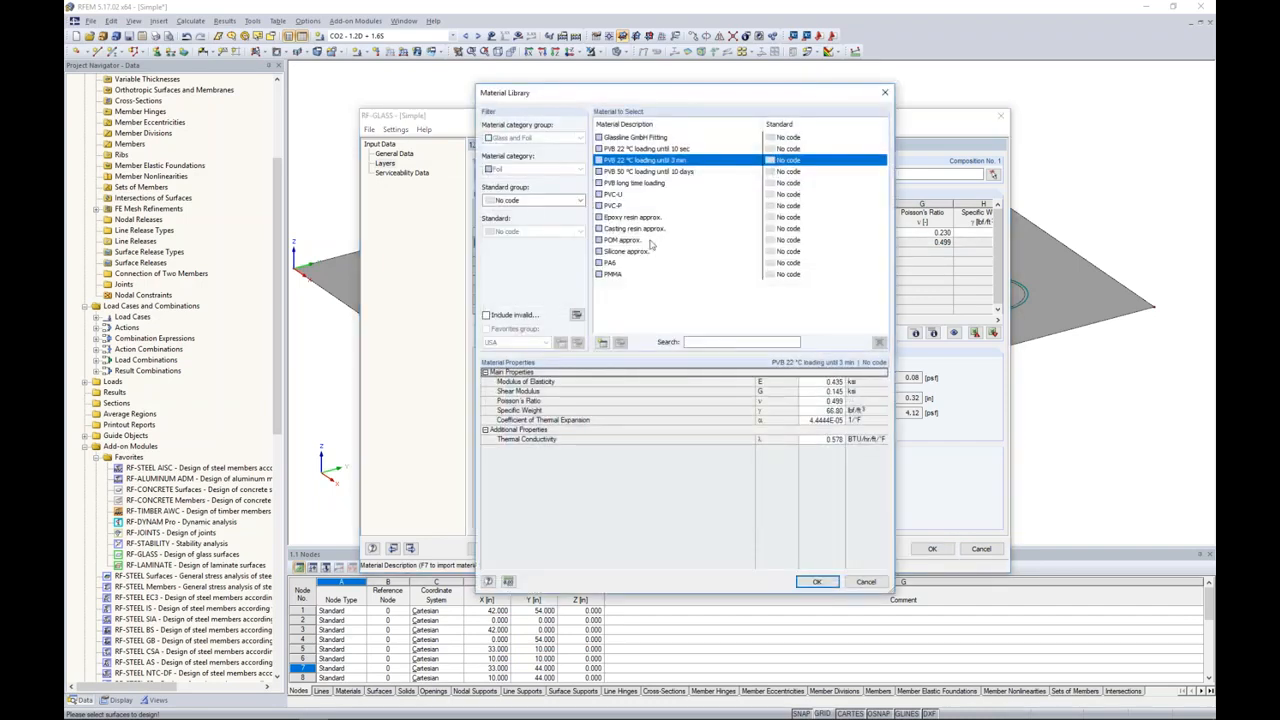
left_click(531, 203)
left_click(520, 212)
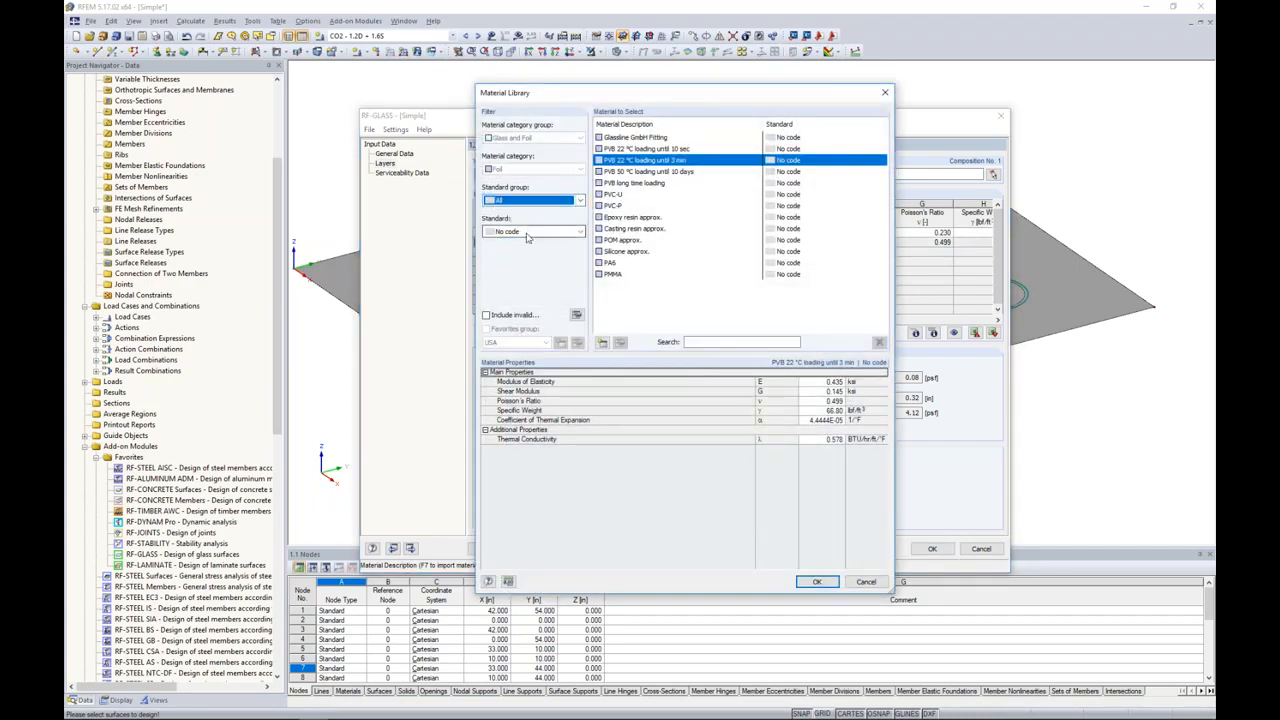
left_click(530, 231)
left_click(522, 243)
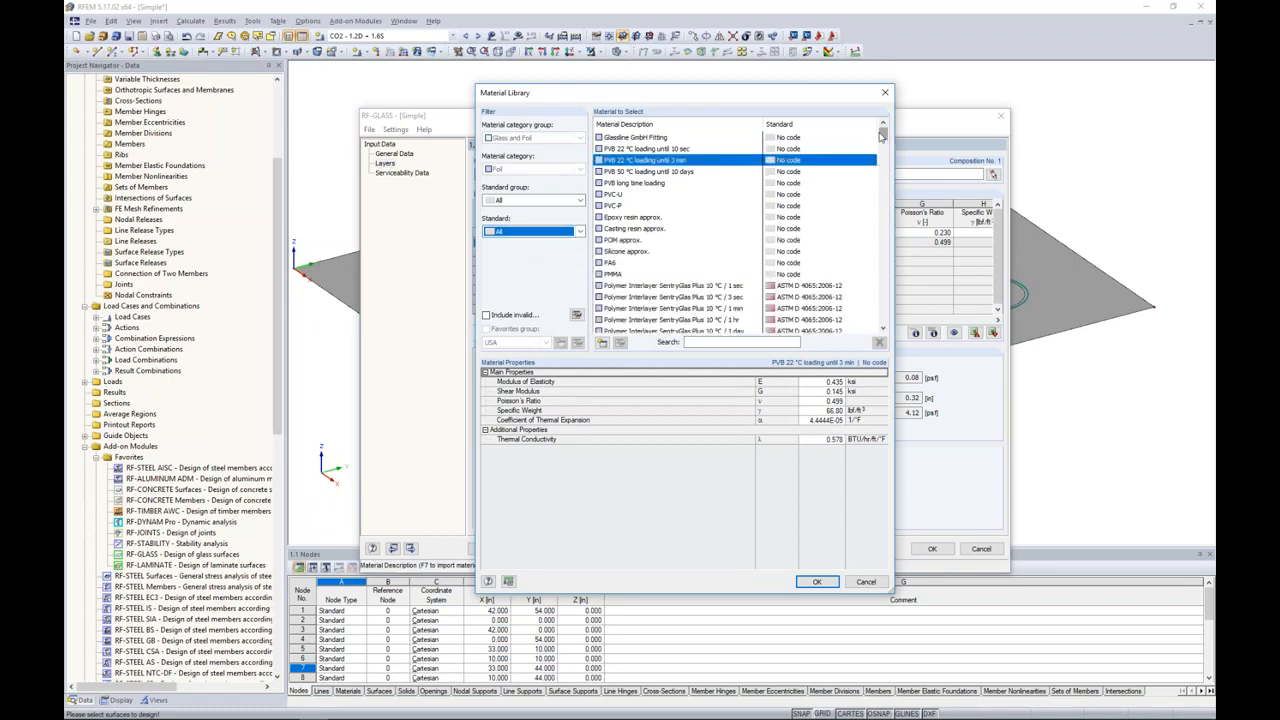
left_click_drag(883, 134, 883, 162)
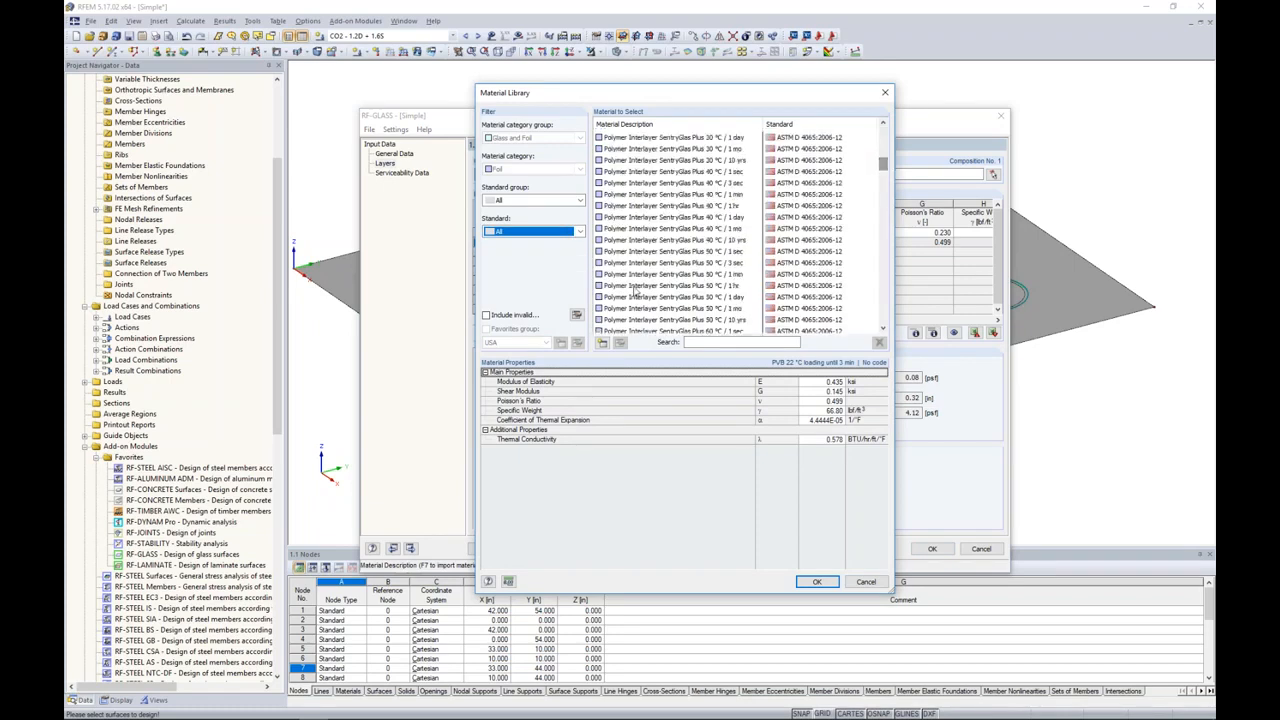
left_click_drag(883, 166, 881, 132)
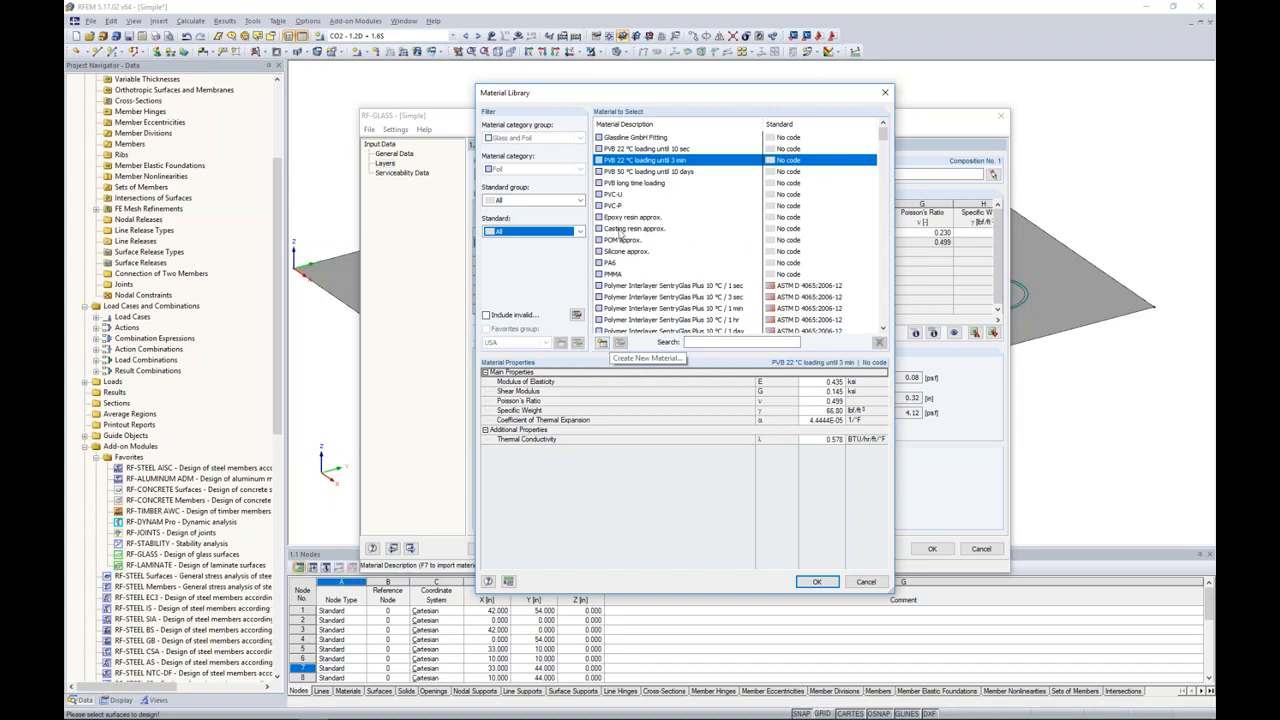
Step: Apply the foil material PVB 22 °C loading until 3 min to layer 2 and set its thickness to 0.06 in
left_click(621, 162)
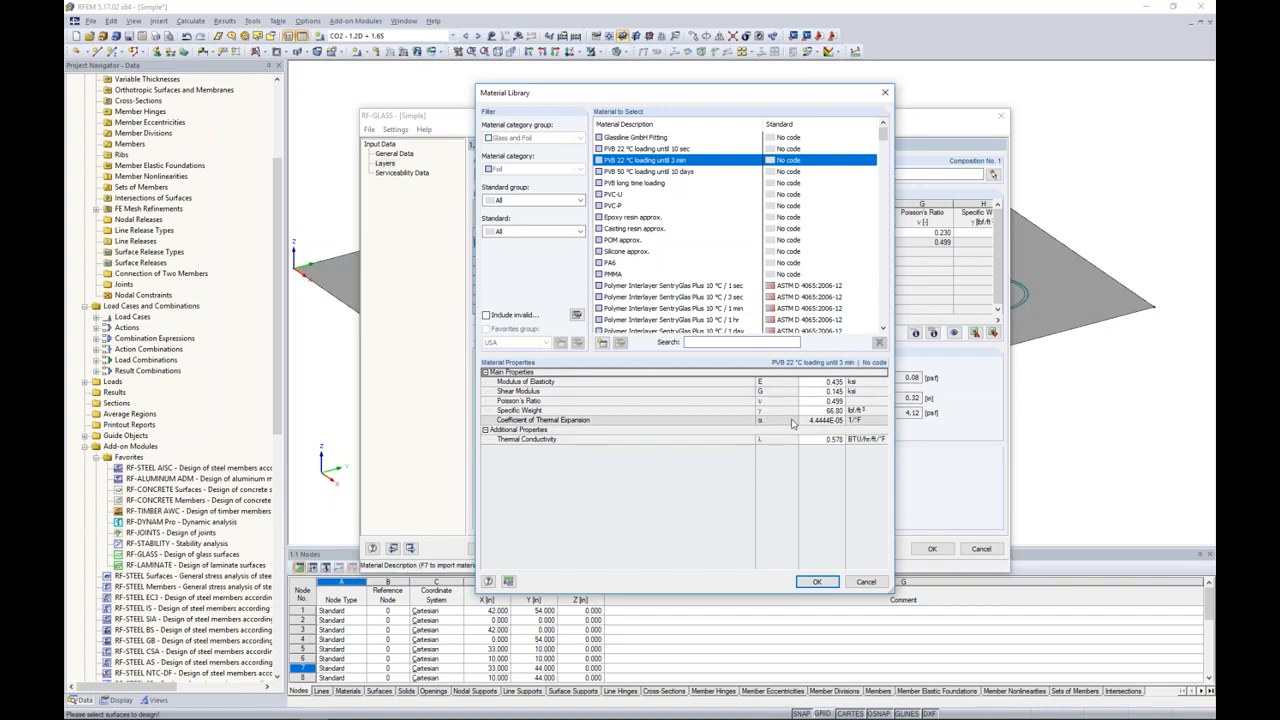
left_click(817, 582)
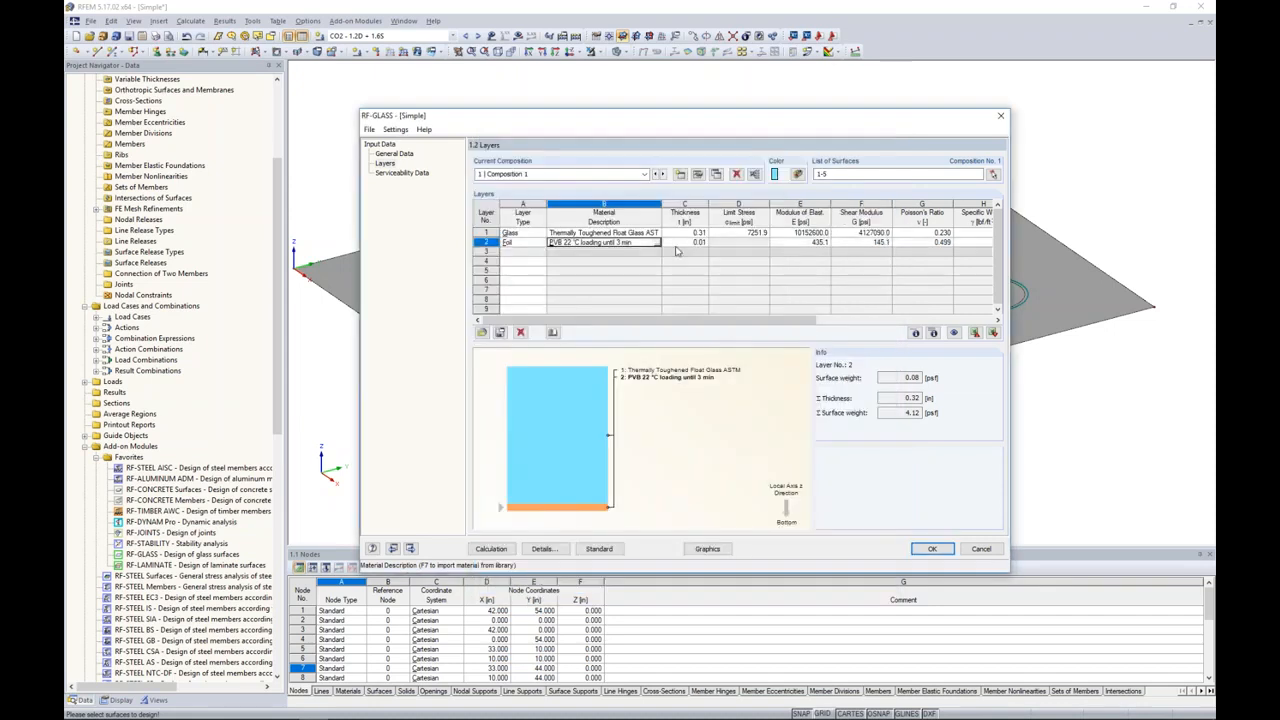
key("Tab")
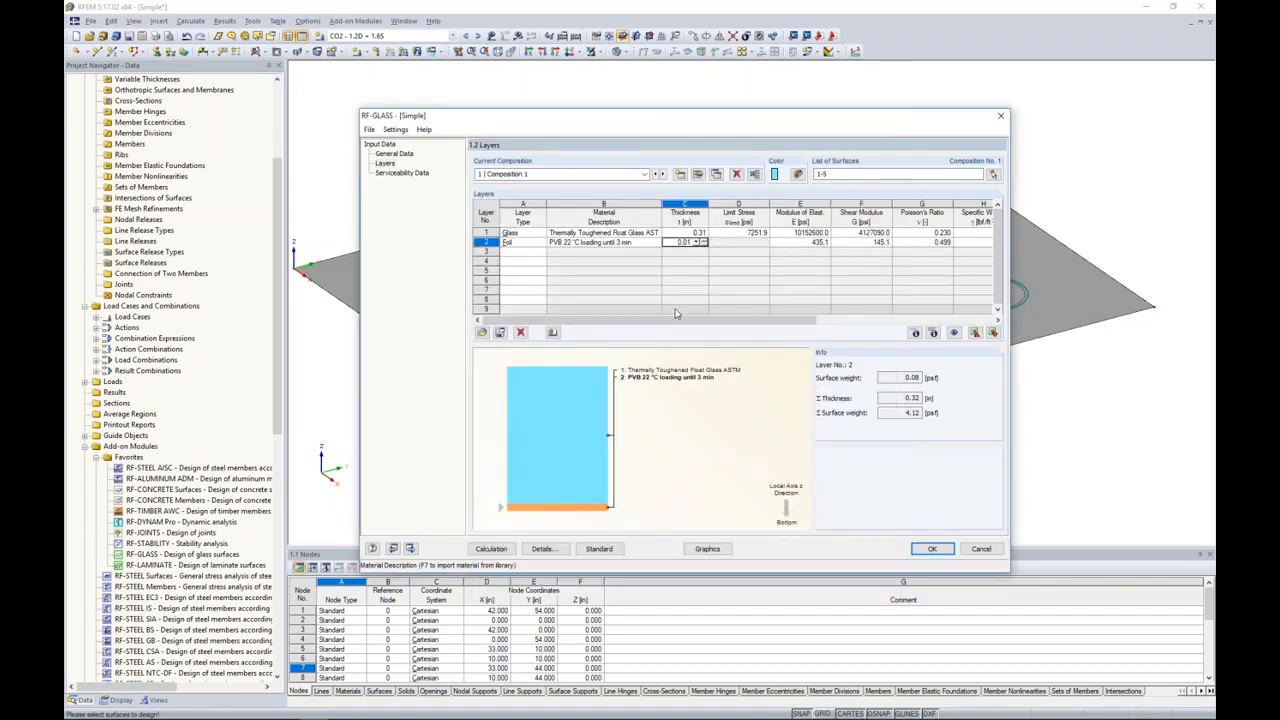
Step: Add layer 3 as Glass in Thermally Toughened Float Glass ASTM with a thickness of 0.31 in
left_click(541, 253)
left_click(541, 253)
left_click(546, 262)
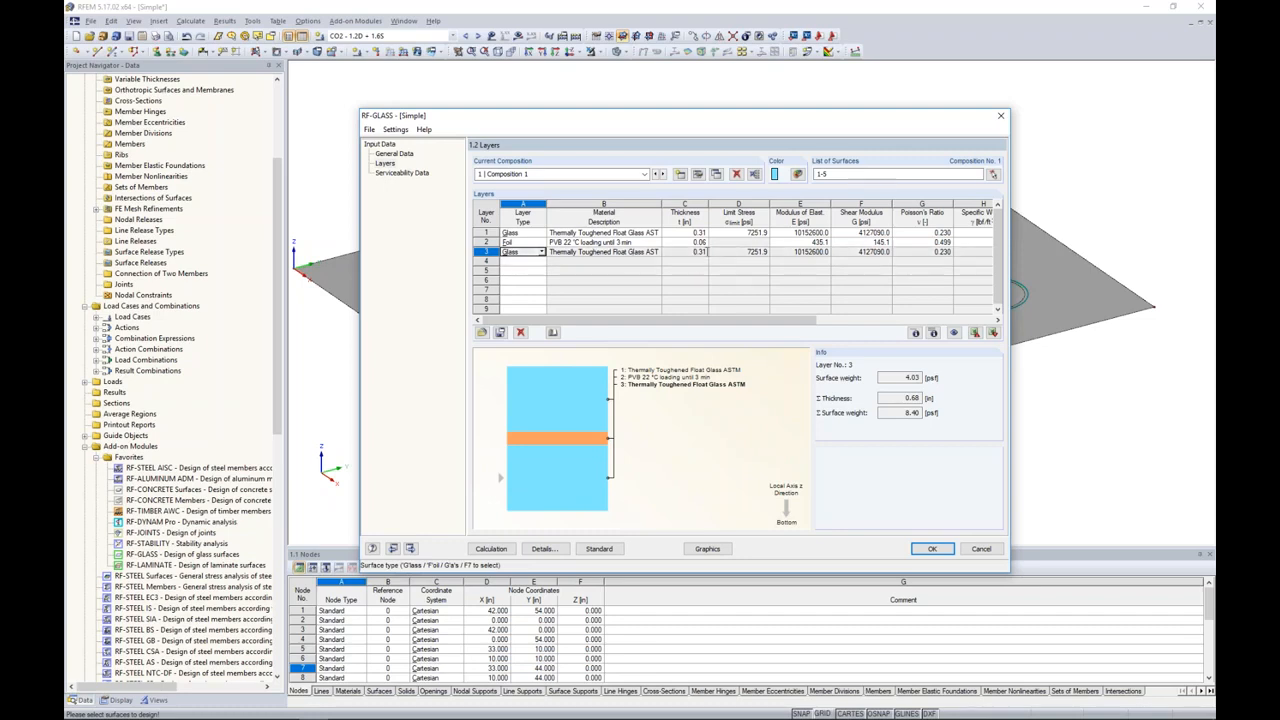
left_click(684, 251)
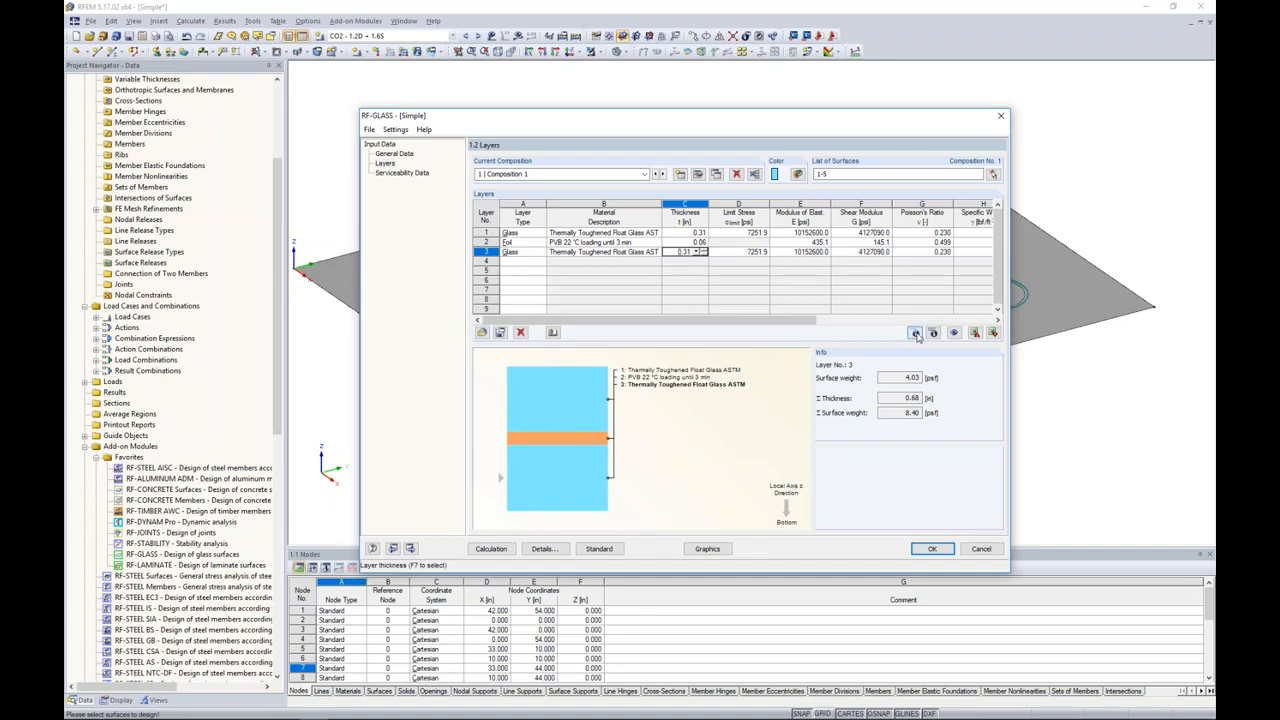
Step: Examine the partial stiffness matrix elements of layer 3 and the extended stiffness matrix elements of the composition
left_click(552, 332)
left_click_drag(806, 219, 717, 277)
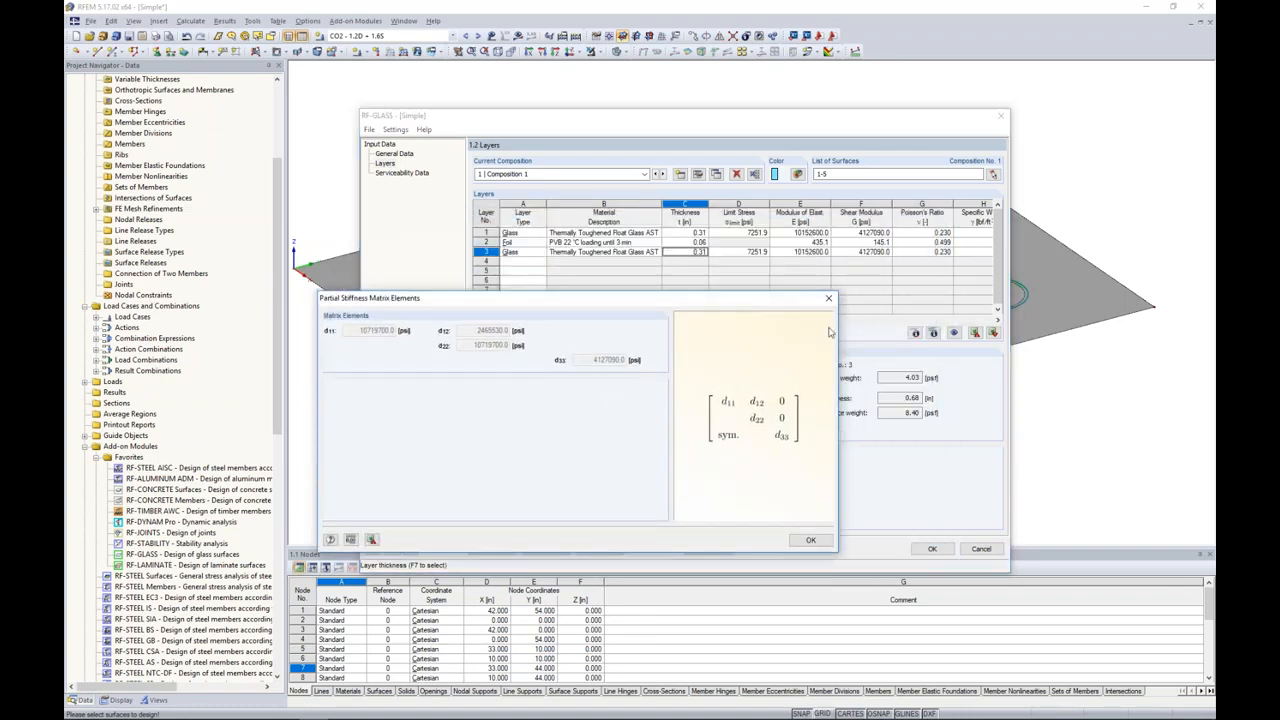
left_click(828, 298)
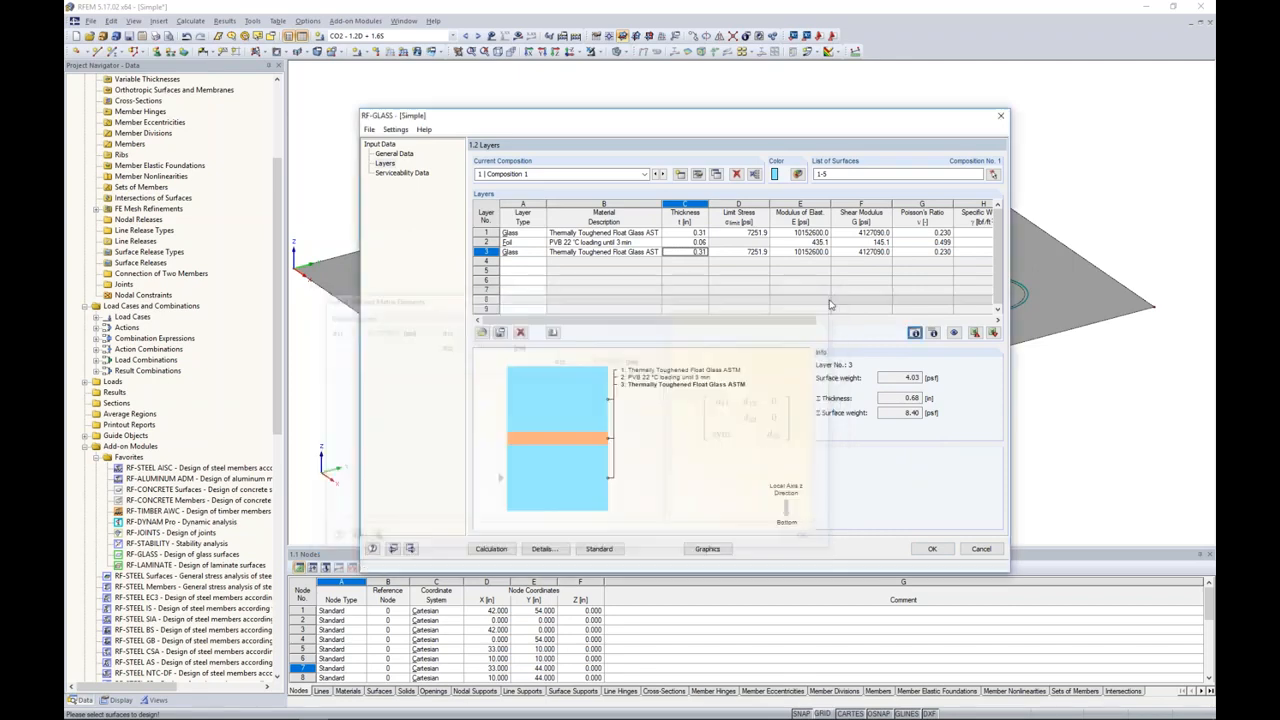
left_click(934, 333)
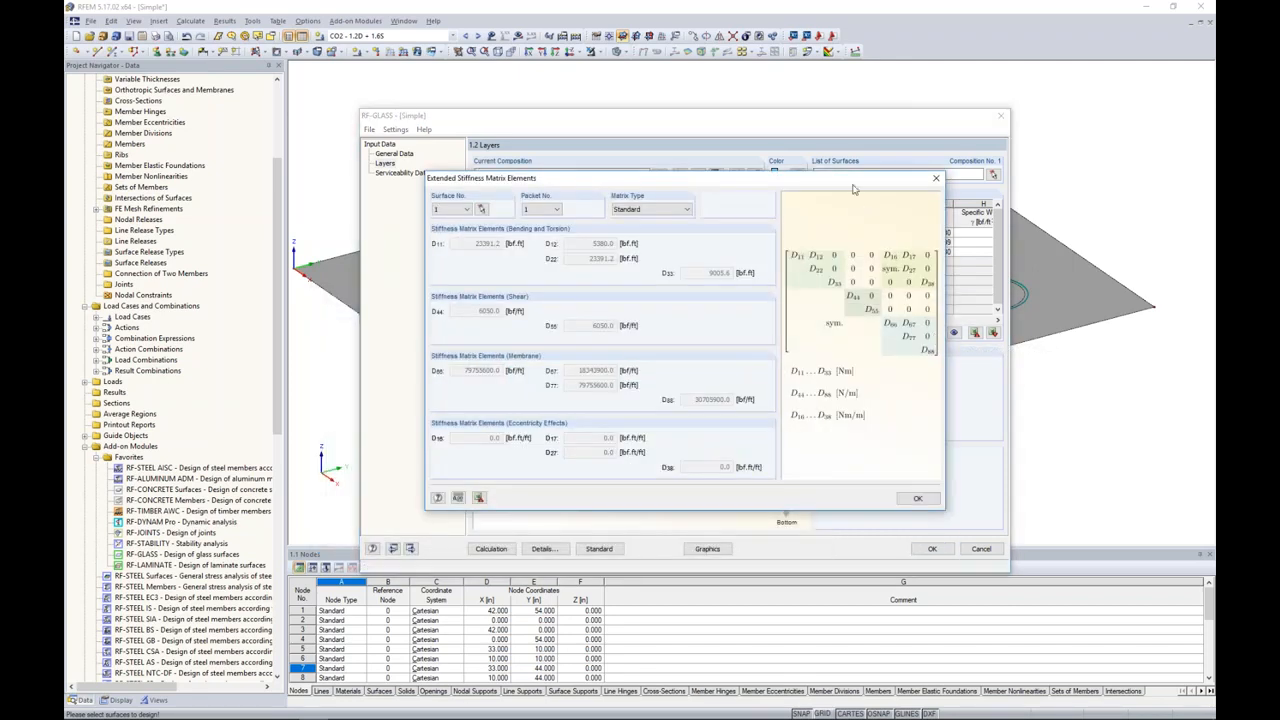
left_click_drag(855, 180, 750, 252)
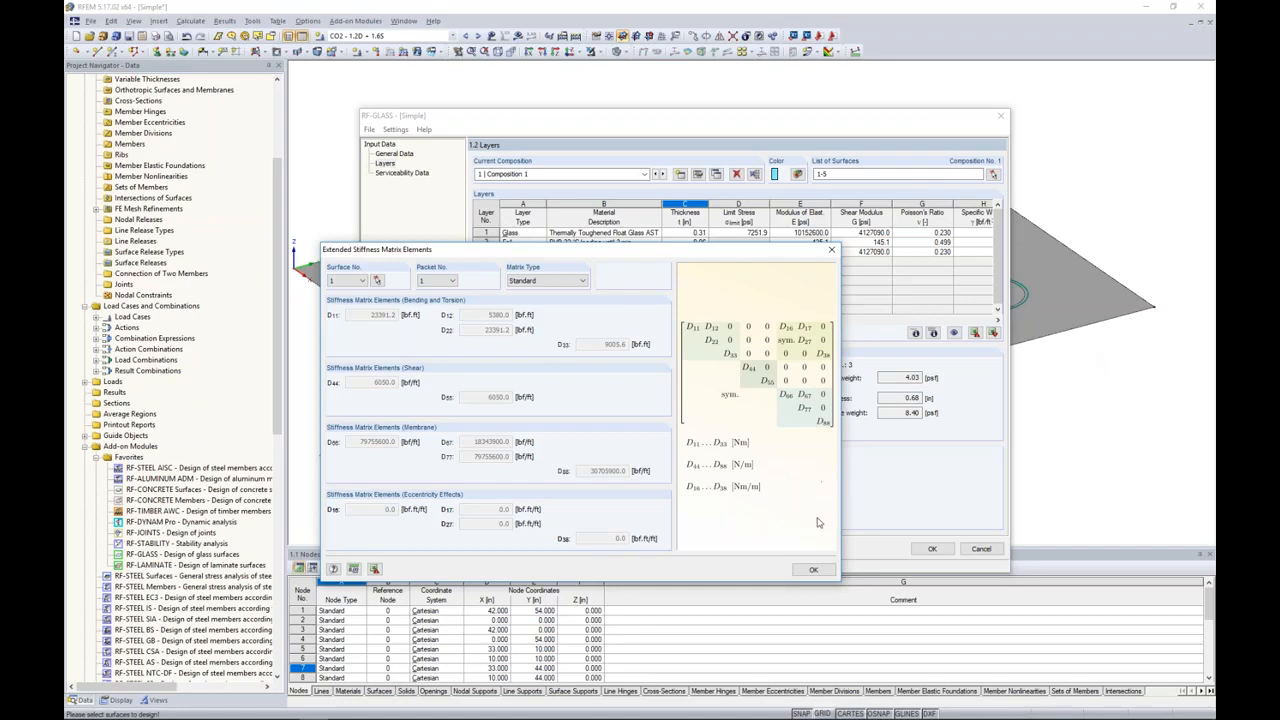
left_click(813, 569)
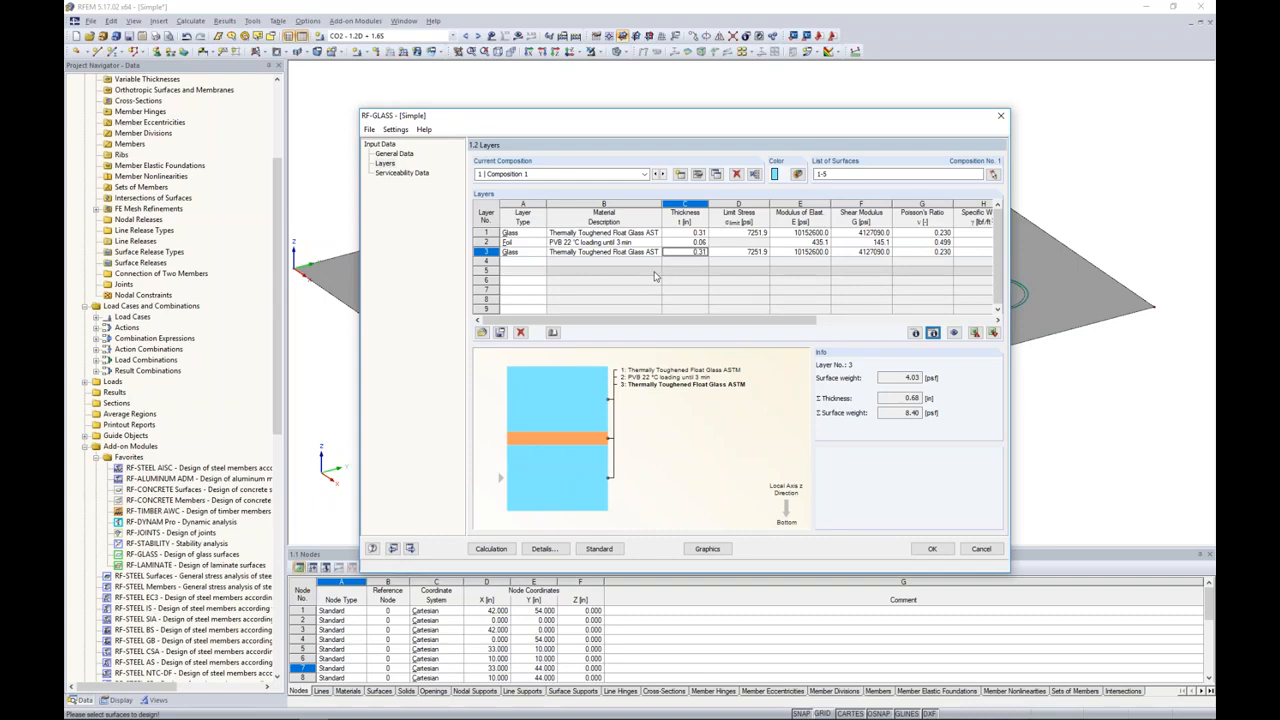
Step: Turn off the consideration of coupling in the calculation details of composition 1
left_click(543, 548)
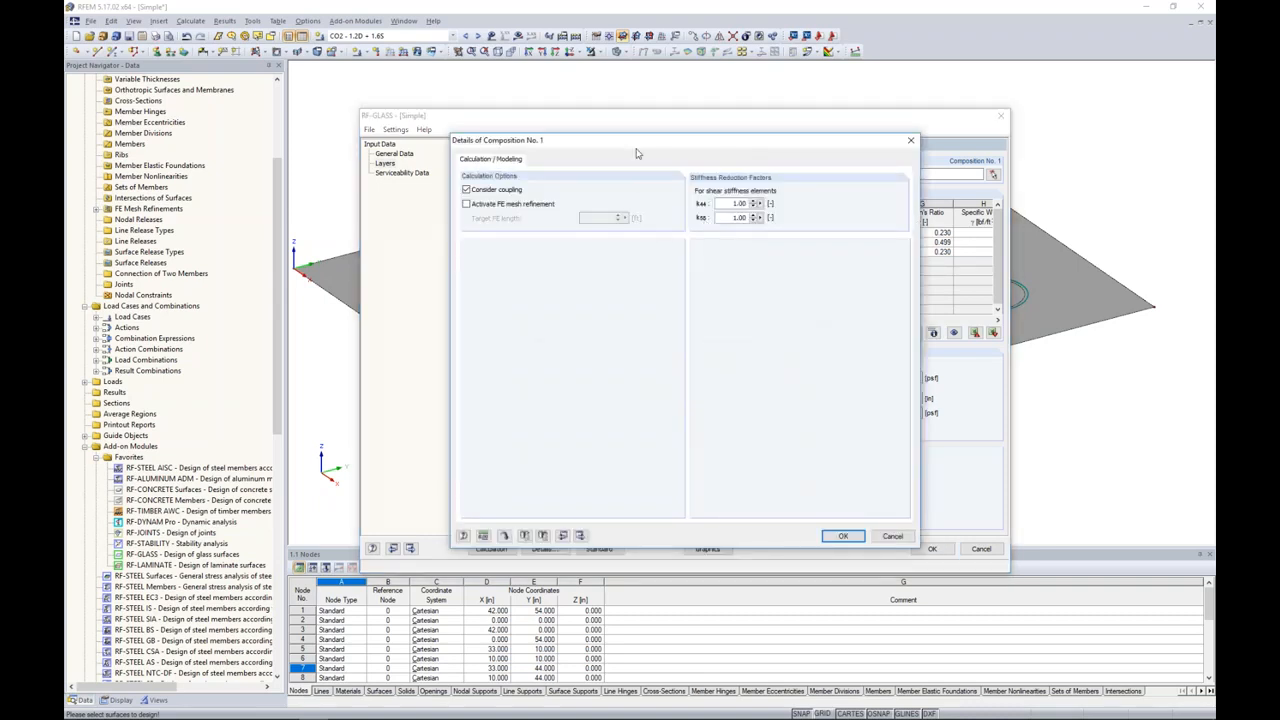
left_click_drag(638, 151, 630, 237)
left_click(459, 277)
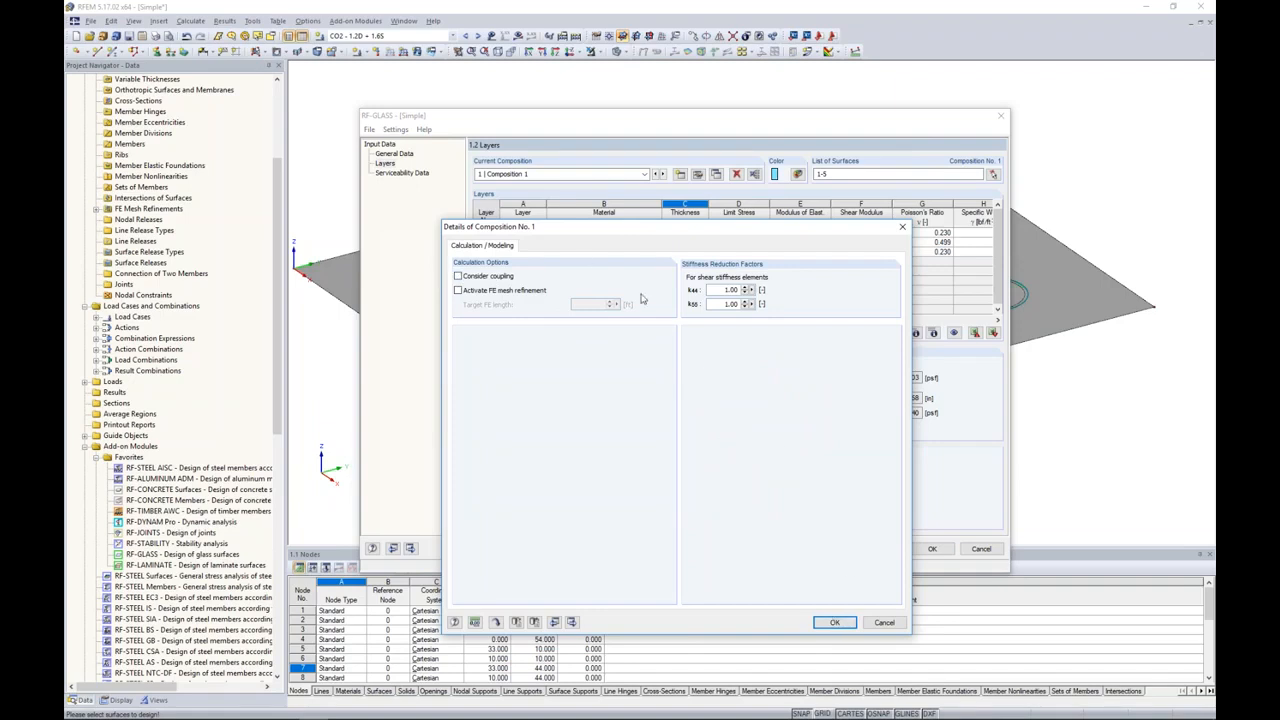
left_click(835, 623)
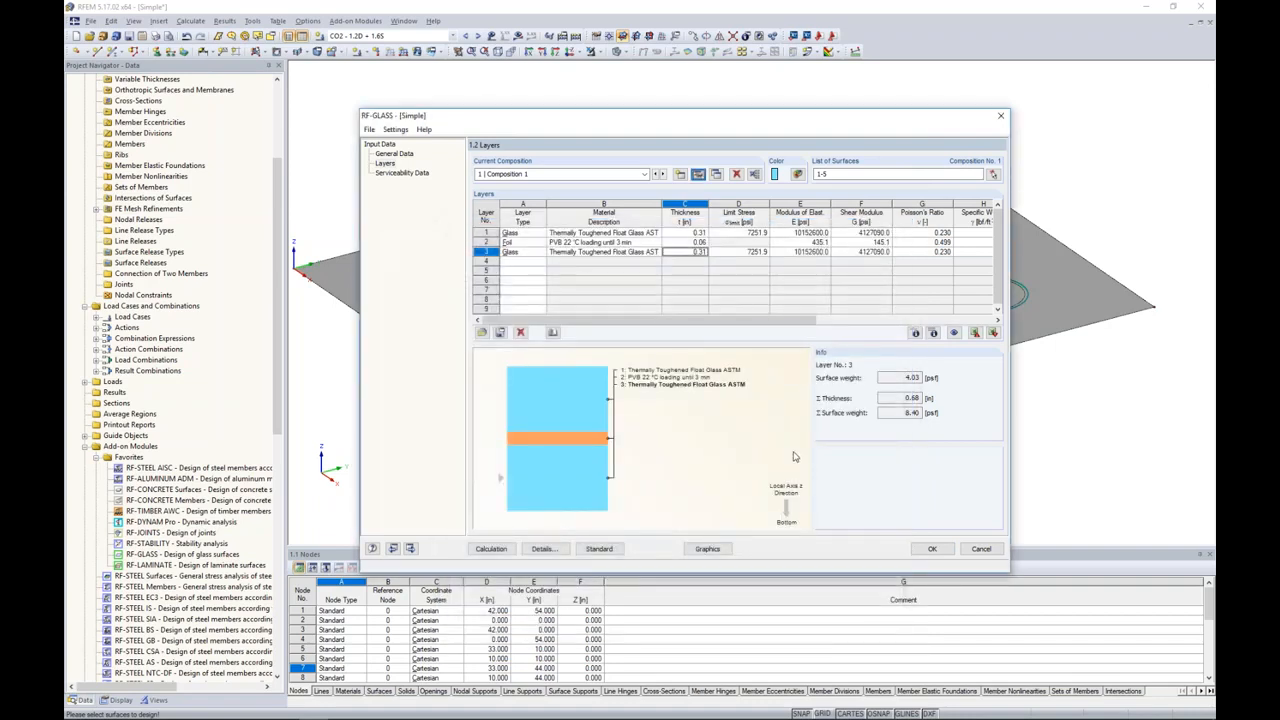
Step: Assign surface 1 to the serviceability data with the maximum boundary line as its reference length
left_click(400, 173)
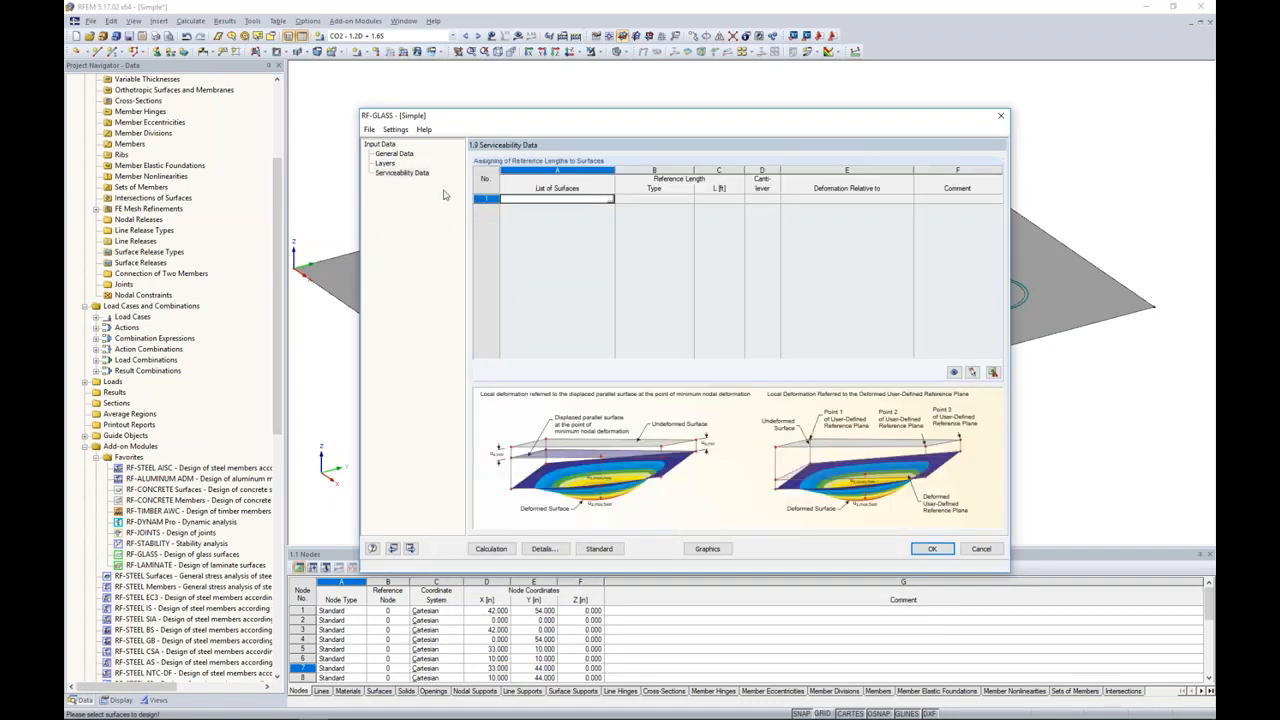
left_click(612, 201)
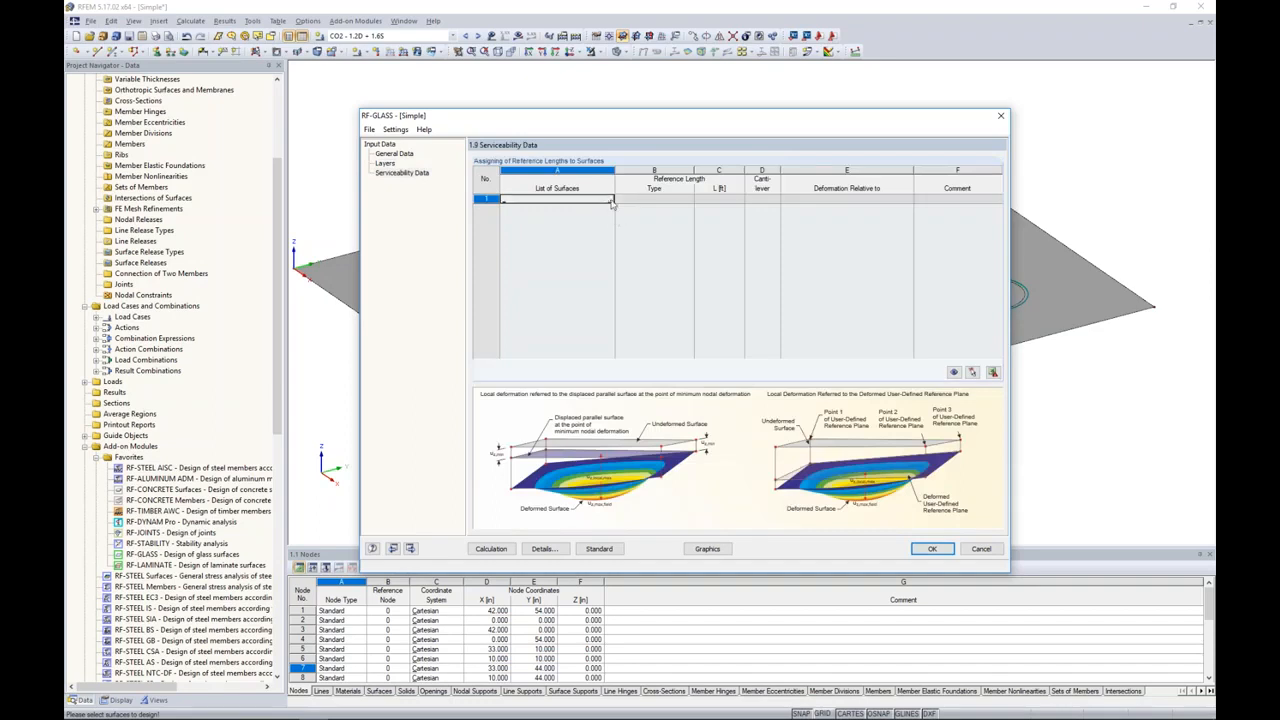
left_click(612, 201)
left_click(664, 222)
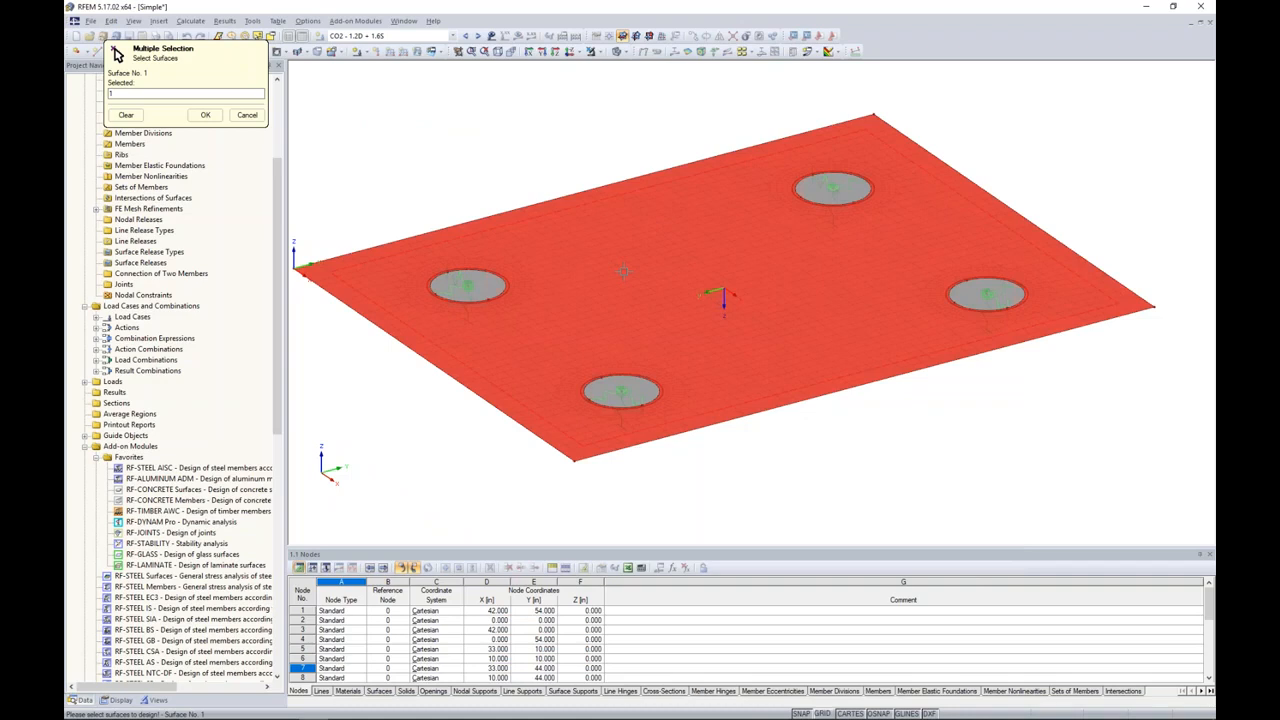
left_click(205, 115)
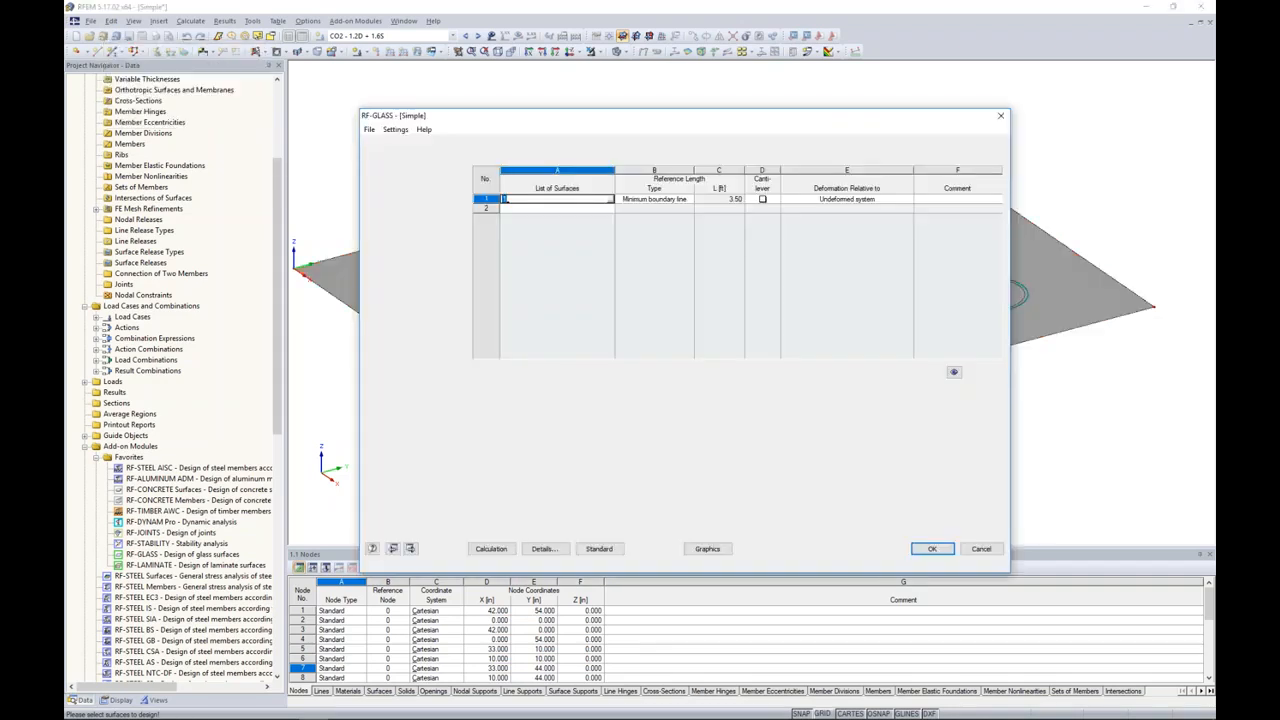
left_click(680, 200)
left_click(688, 200)
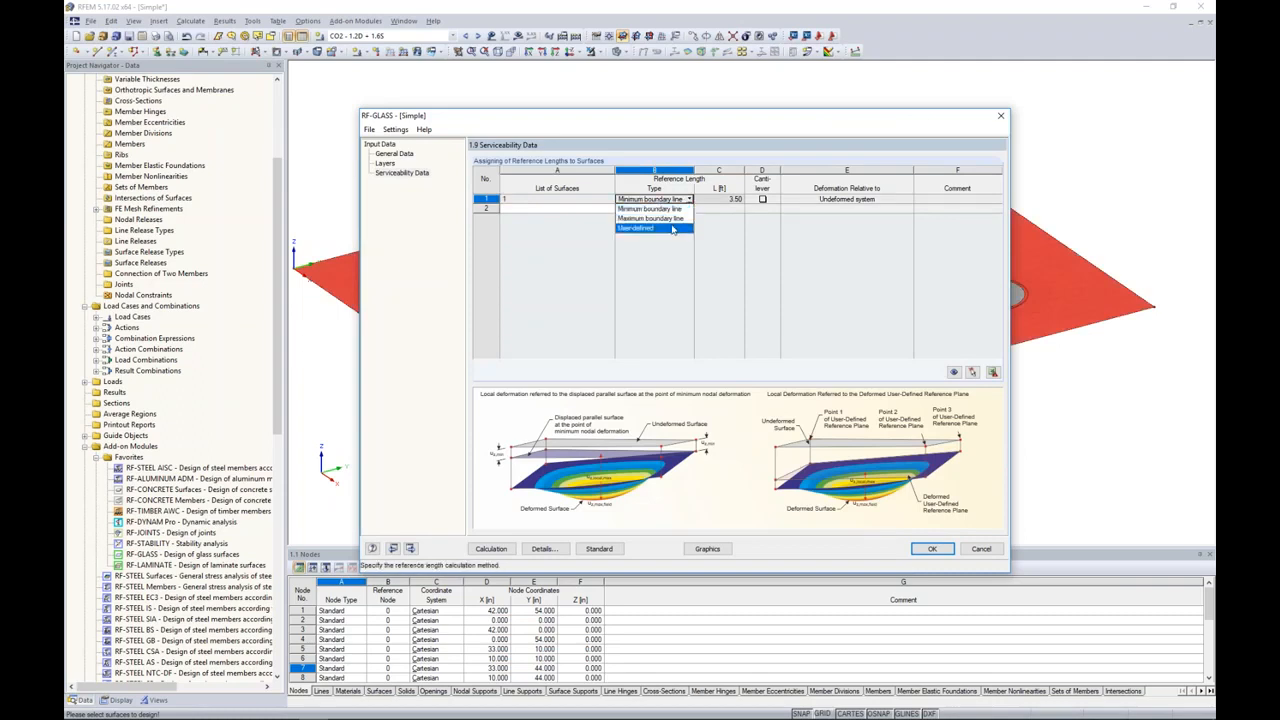
left_click(676, 218)
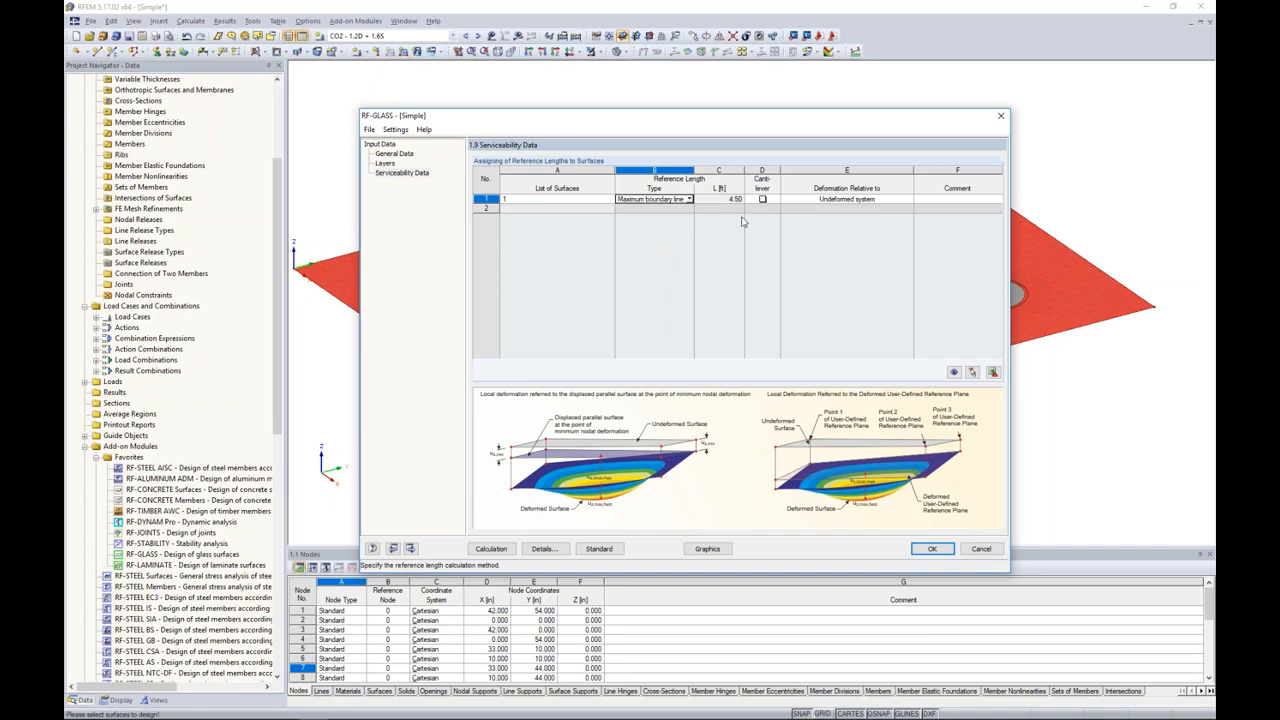
Step: Try out a different deflection limit for characteristic combinations in the standard's serviceability settings
left_click(600, 549)
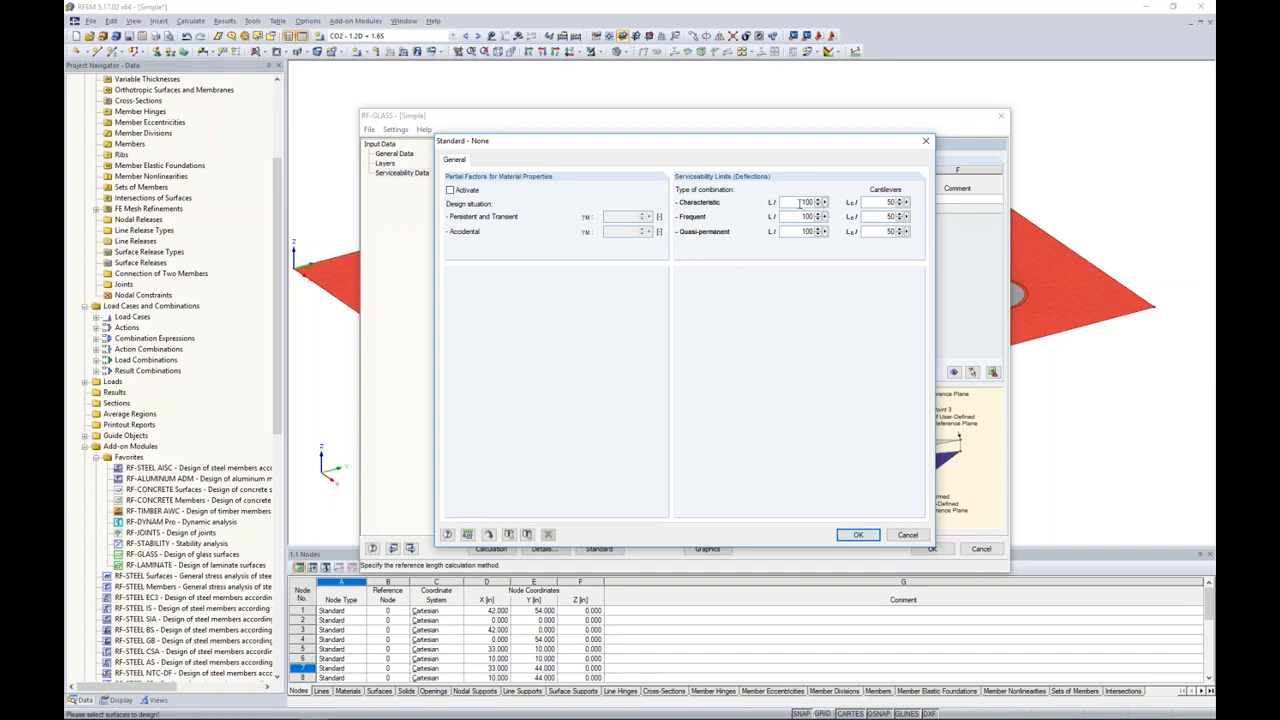
left_click_drag(800, 203, 829, 200)
type("15")
key("BackSpace")
key("BackSpace")
key("BackSpace")
left_click(848, 535)
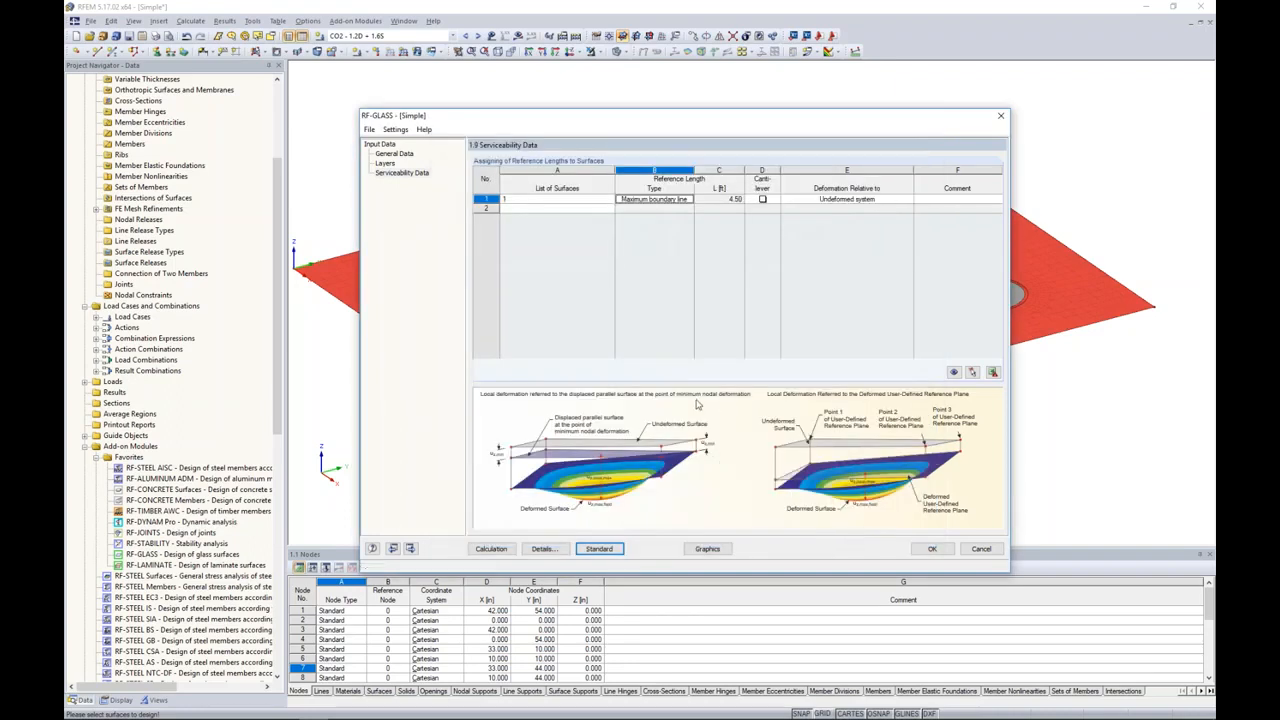
Step: Run the RF-GLASS calculation and view the maximum stress ratios by loading alongside the plate's stress plot
left_click(493, 549)
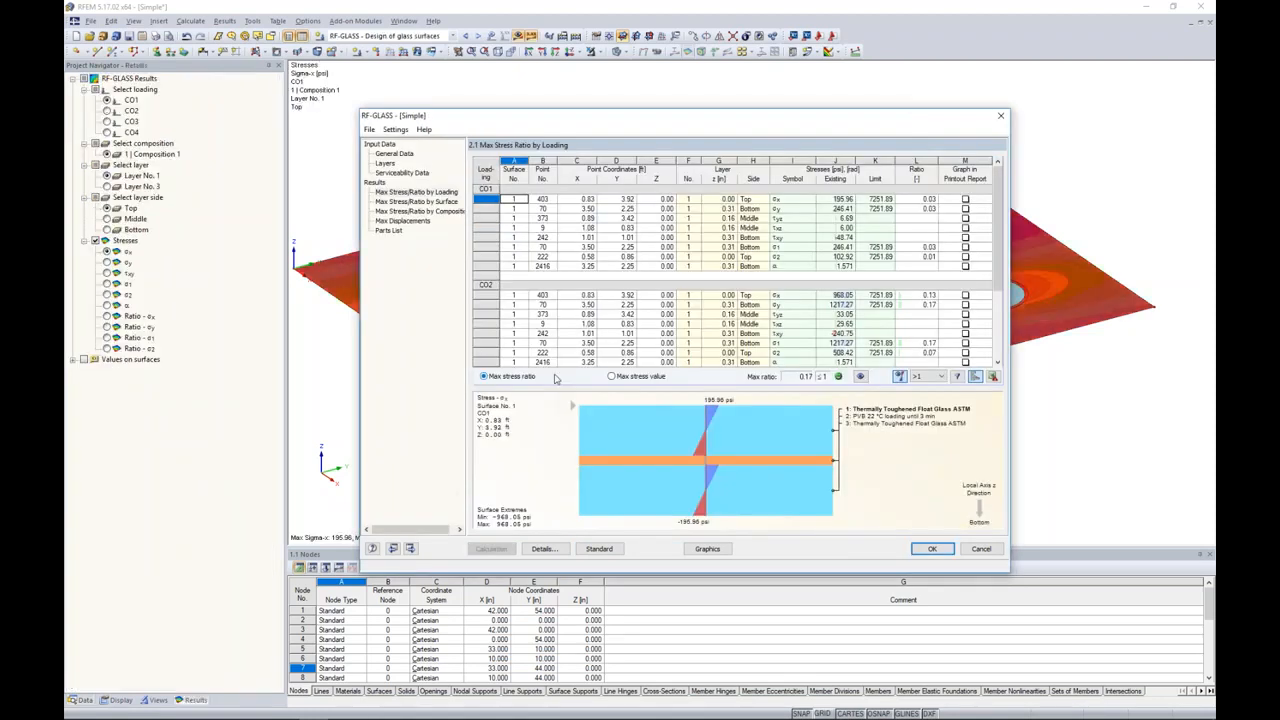
left_click_drag(727, 120, 714, 364)
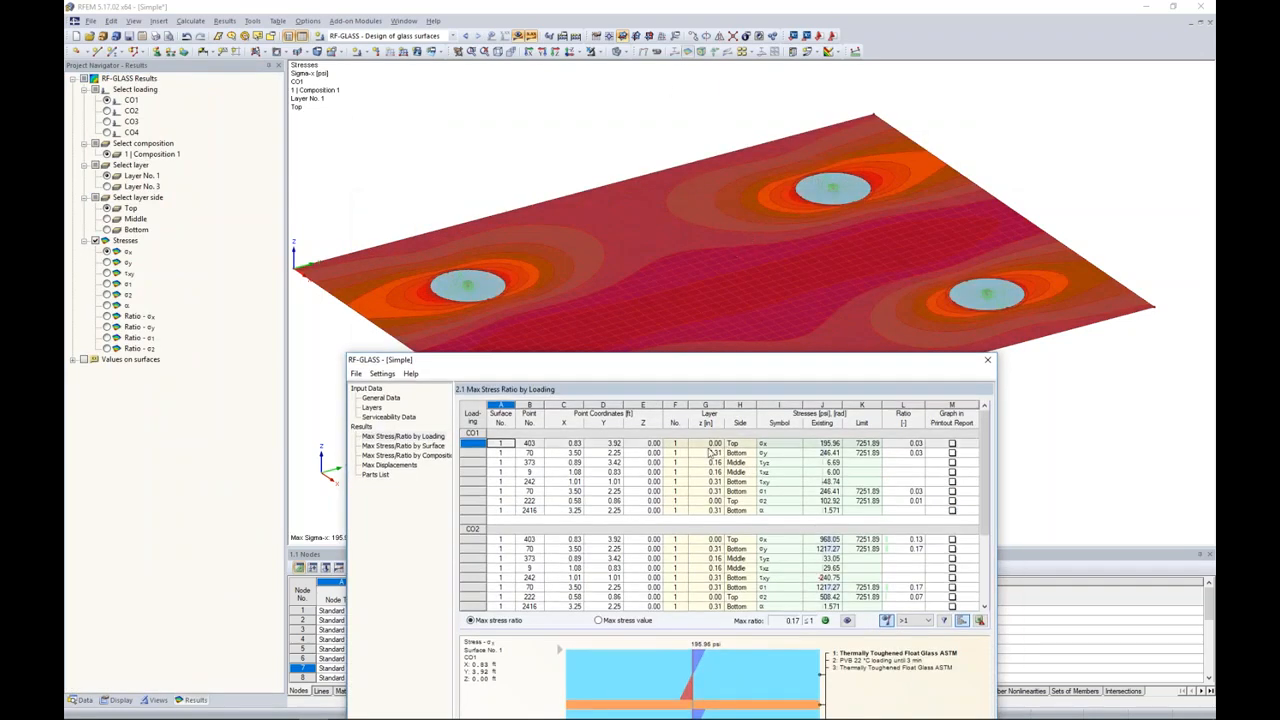
left_click_drag(749, 366, 765, 176)
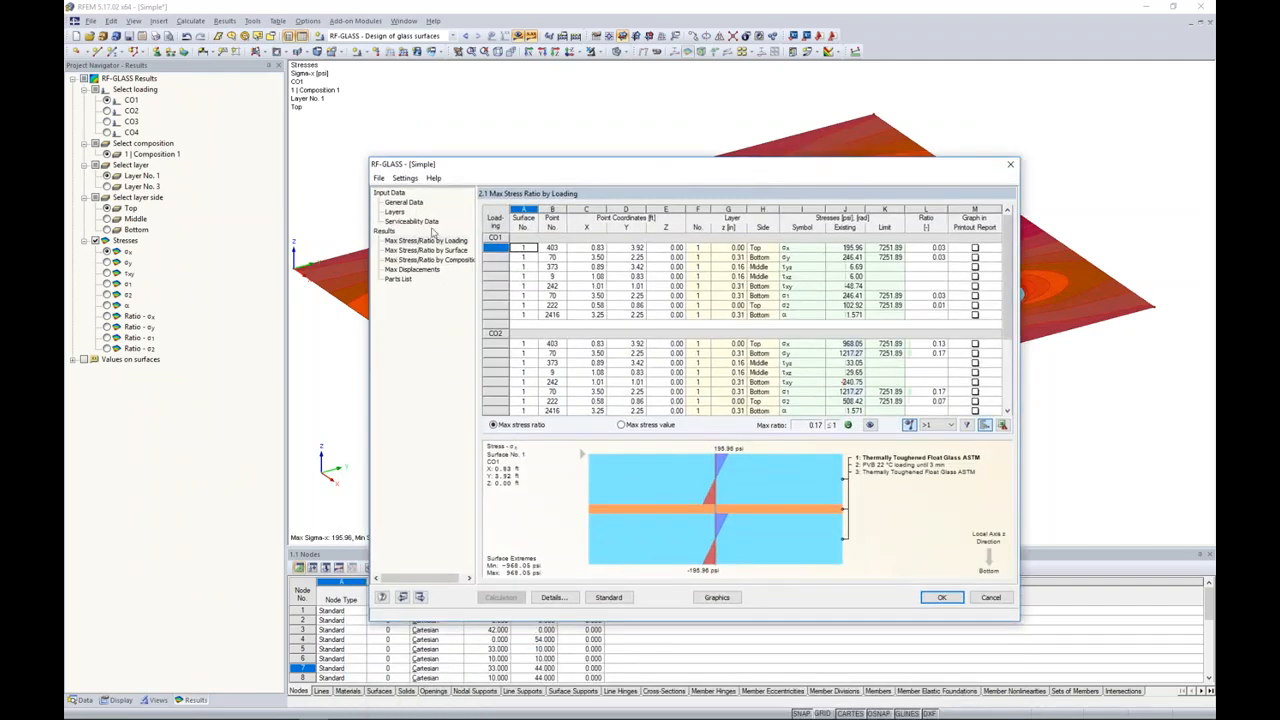
Step: Examine the maximum stress ratios by surface, comparing the σx, σy, τyz and τxz distributions through the layers and on the plate
left_click(410, 251)
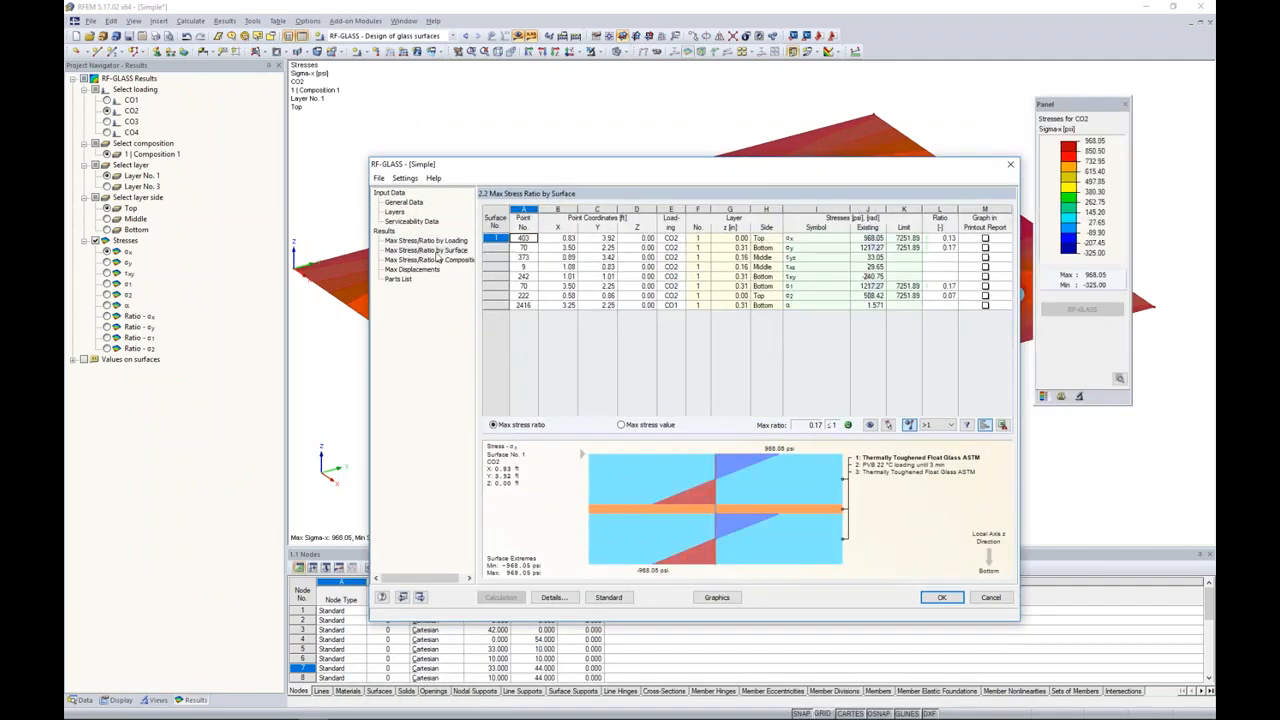
left_click_drag(585, 175, 555, 372)
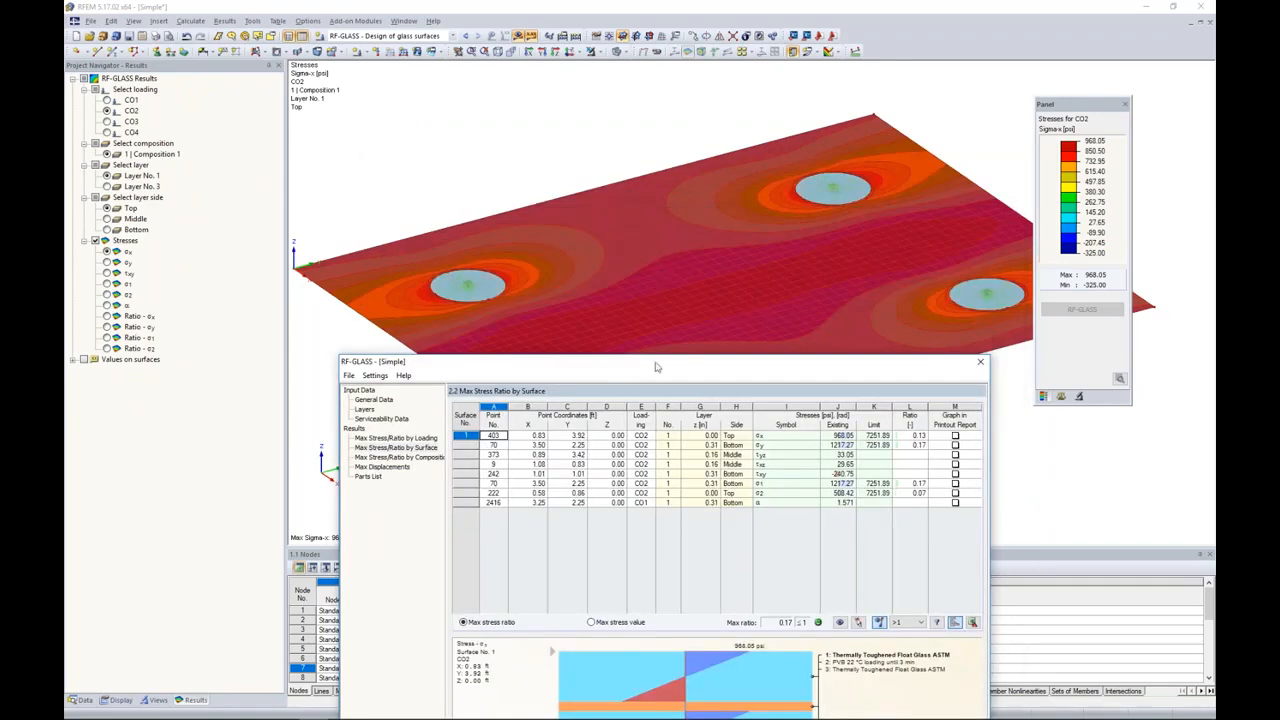
left_click_drag(659, 365, 667, 160)
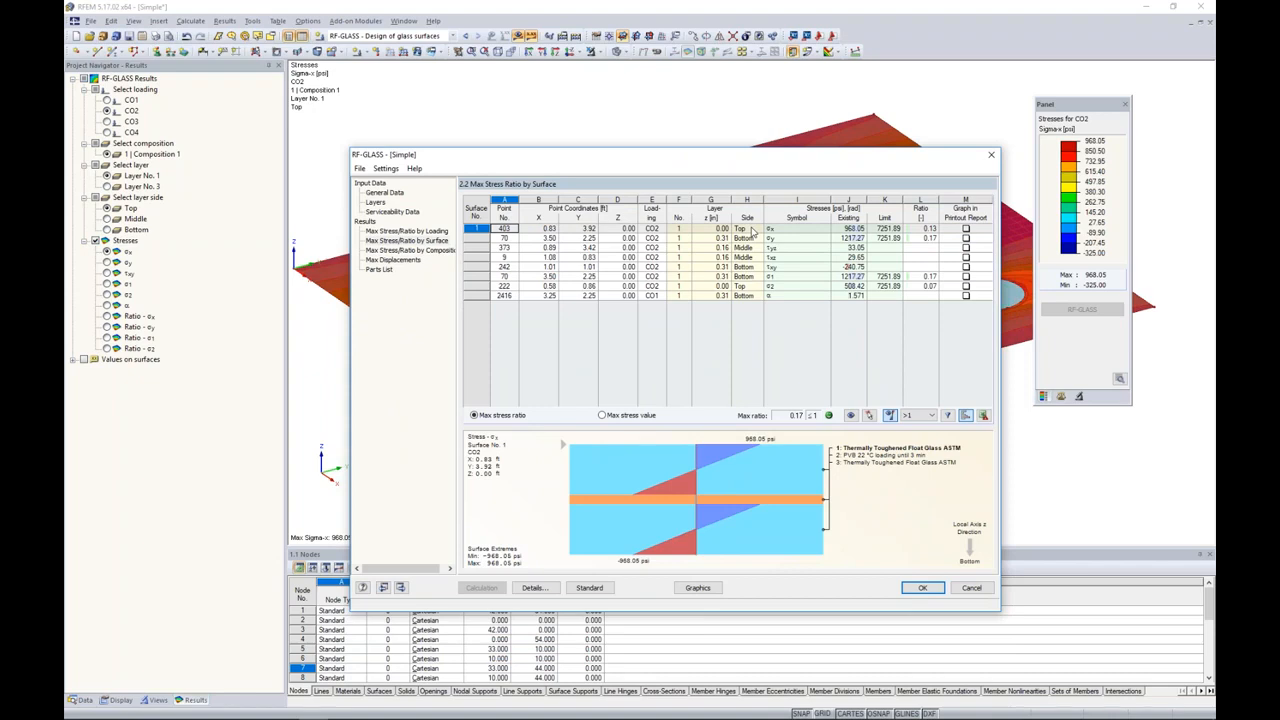
left_click(748, 238)
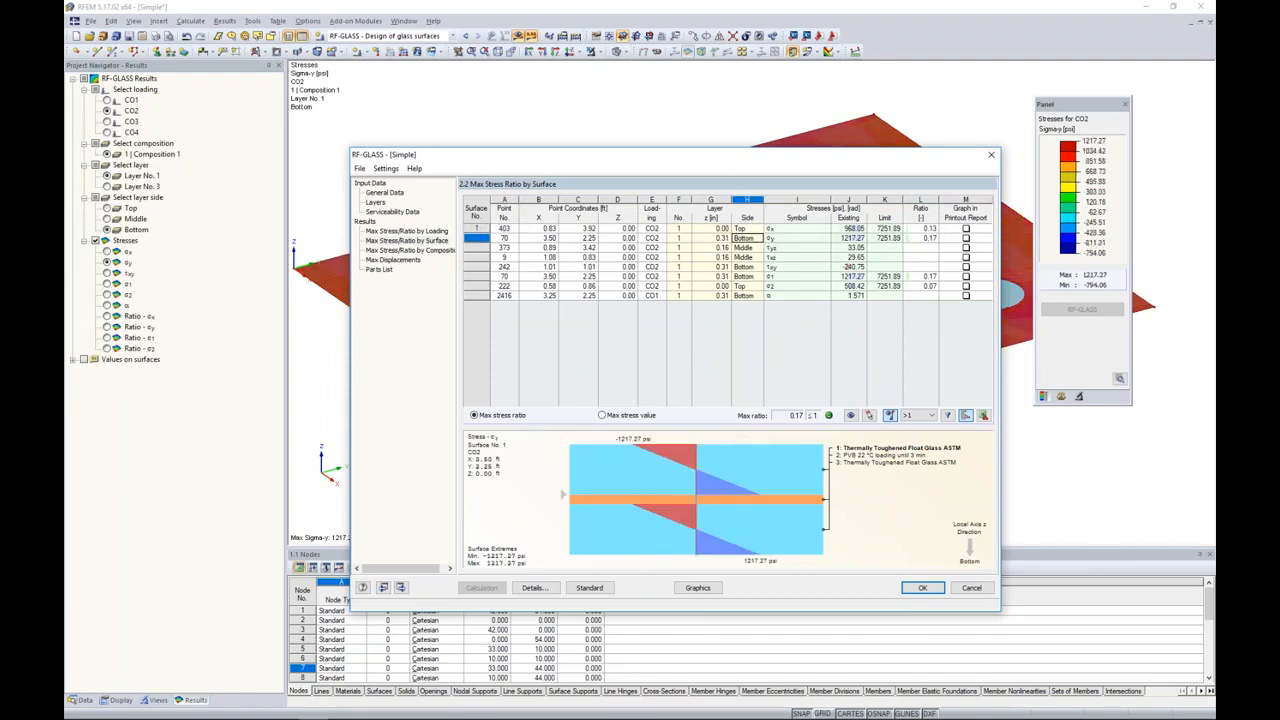
left_click_drag(738, 163, 716, 427)
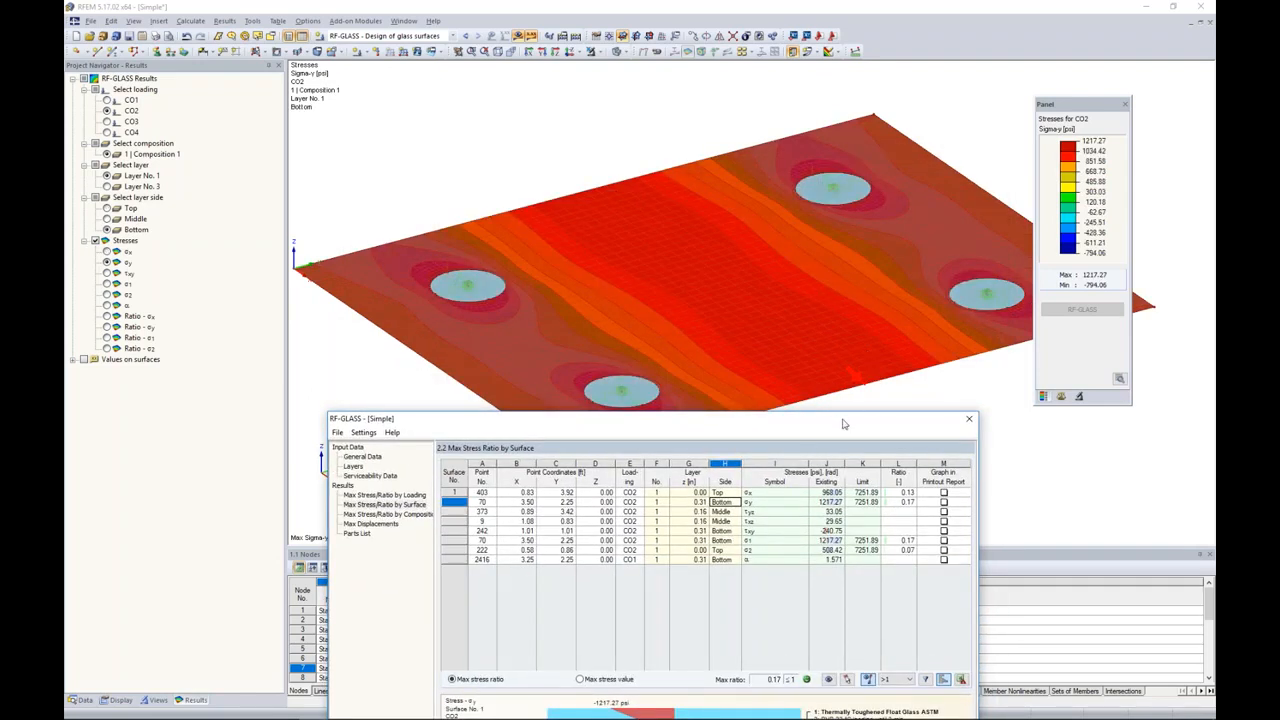
left_click_drag(840, 427, 865, 183)
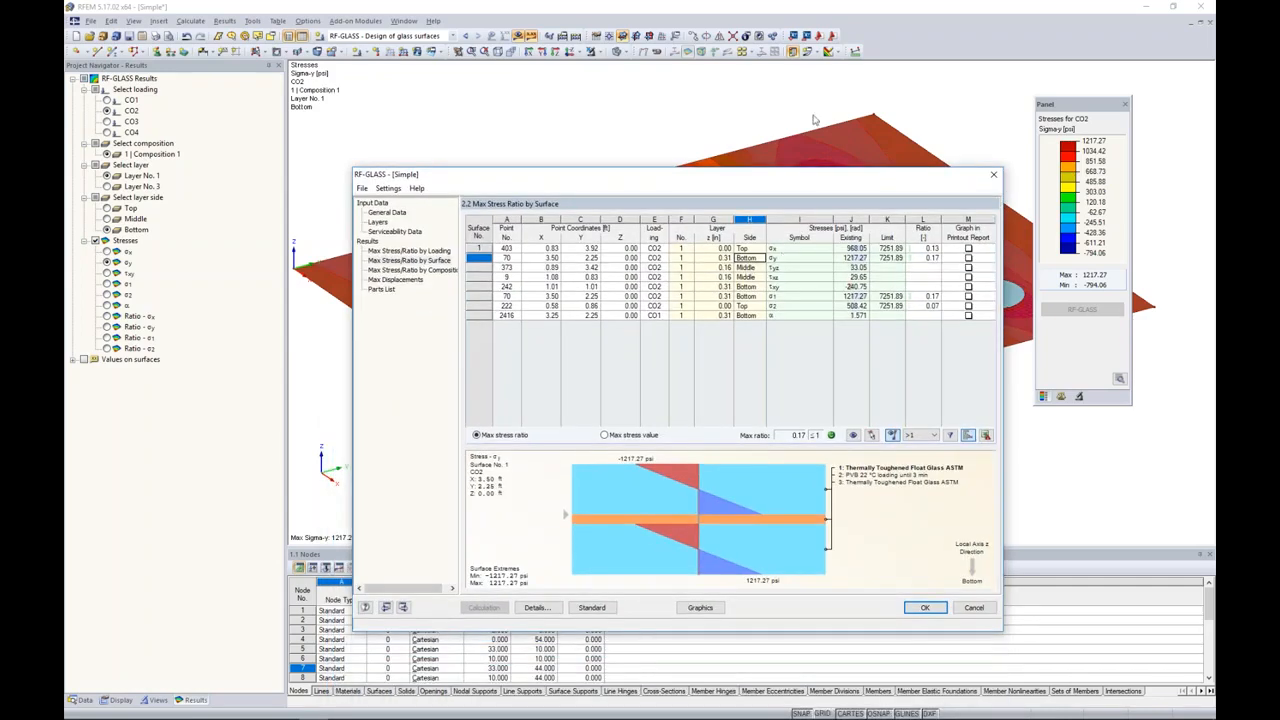
left_click(749, 268)
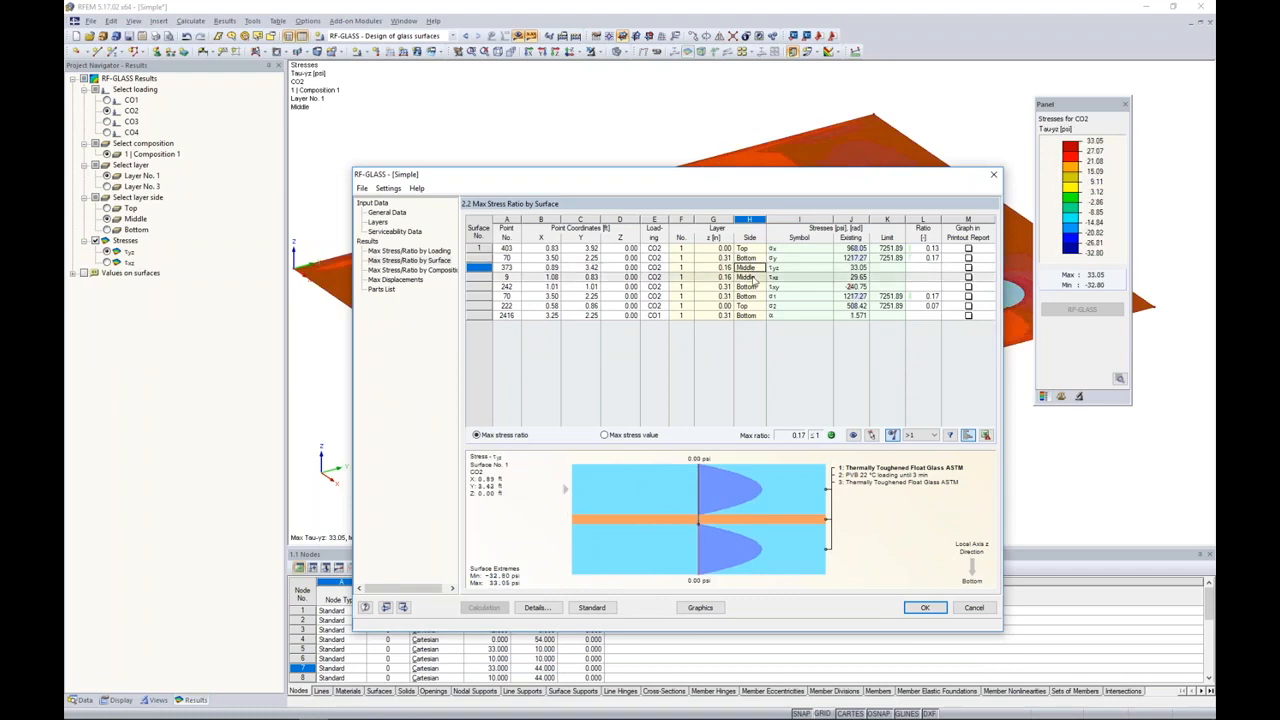
left_click(752, 278)
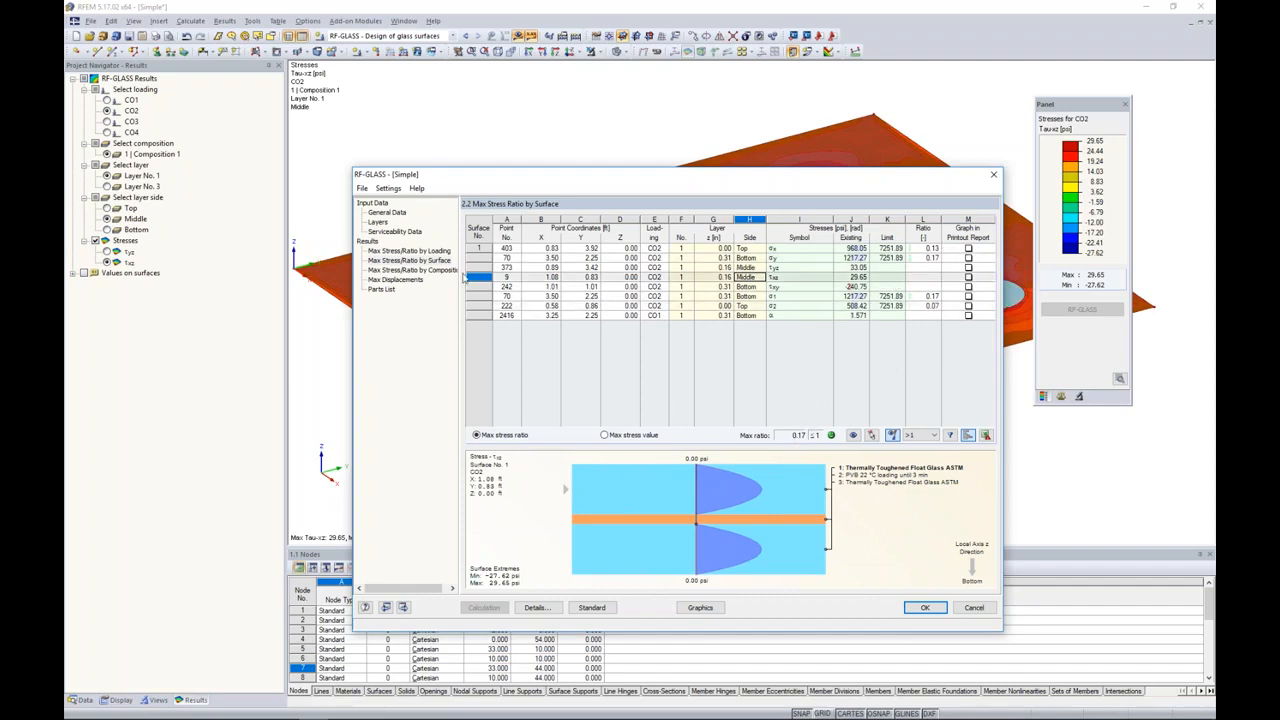
Step: Examine the maximum displacements and their ratios together with the deformed plate in the model
left_click(401, 280)
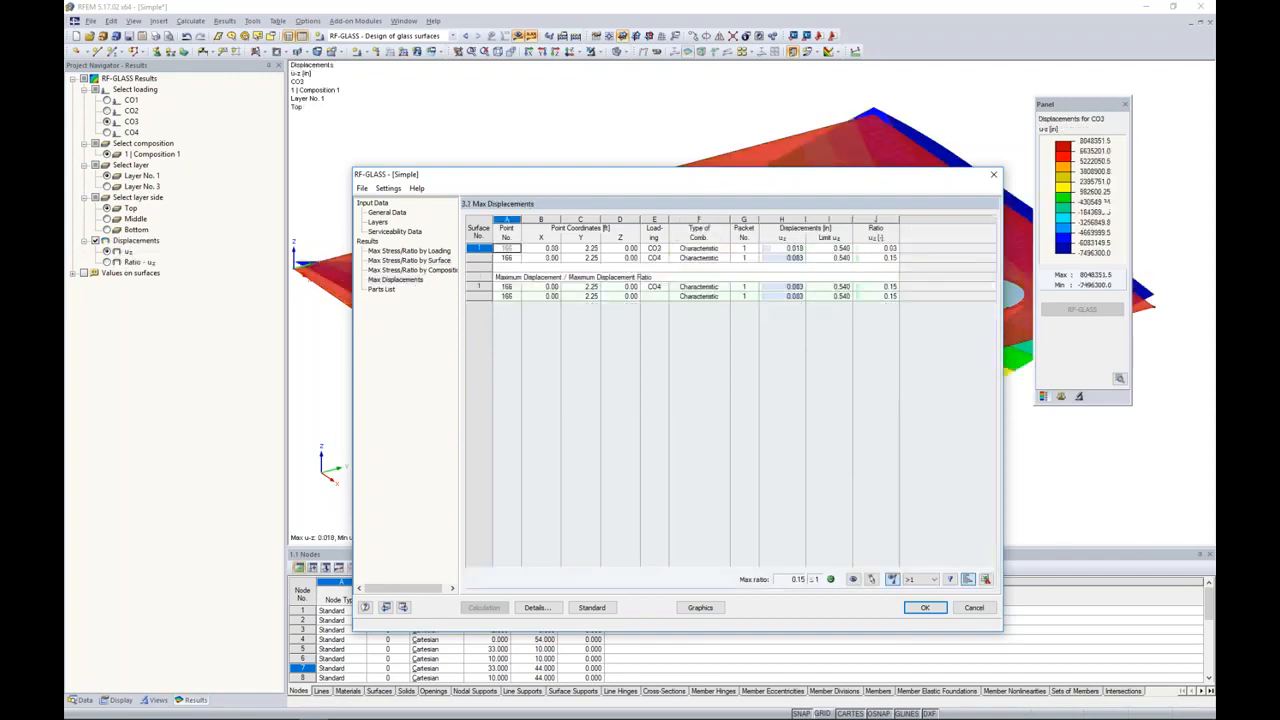
left_click_drag(686, 180, 651, 280)
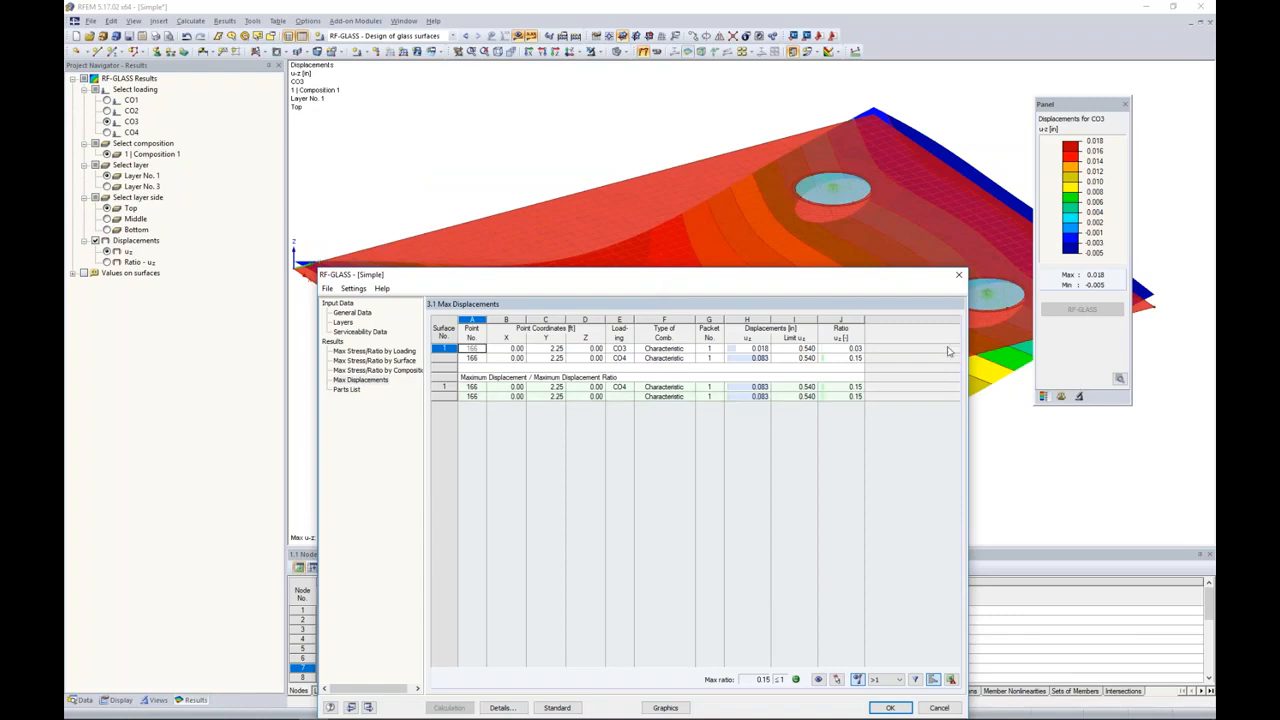
left_click_drag(803, 277, 858, 126)
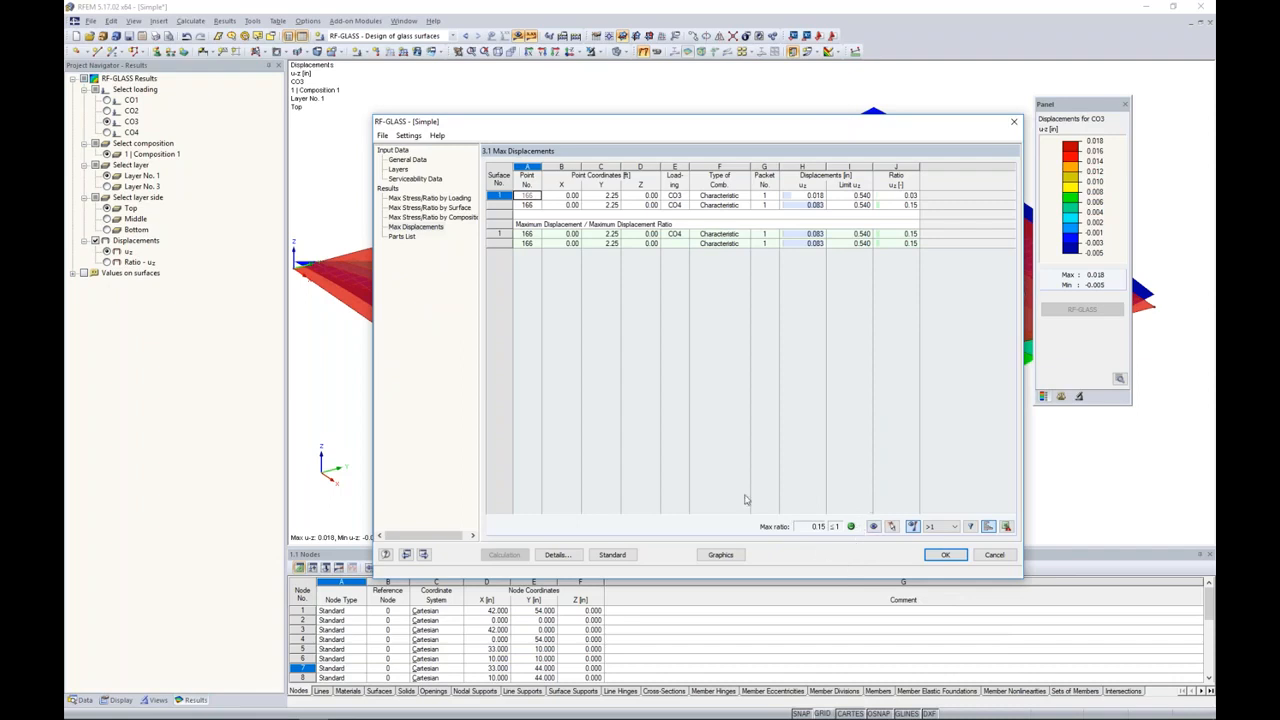
Step: Show the by-surface τxz stress results in the model graphics with smooth colour transitions
left_click(452, 210)
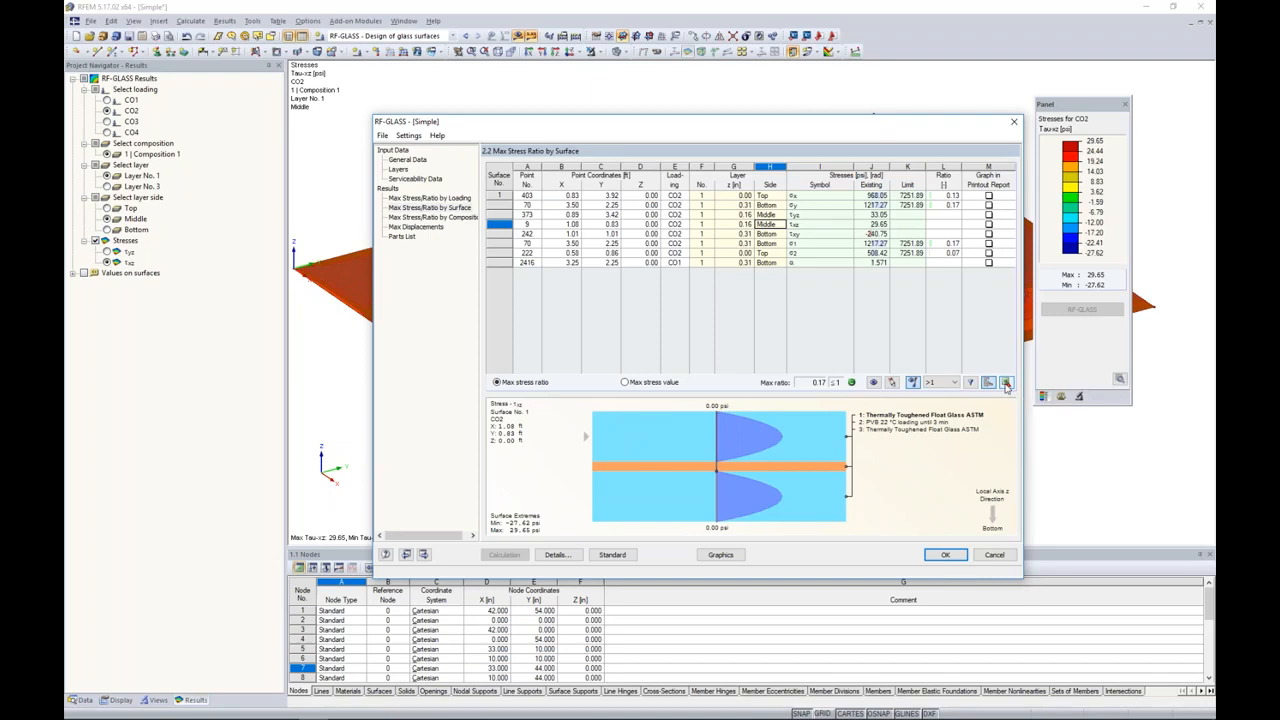
left_click(721, 555)
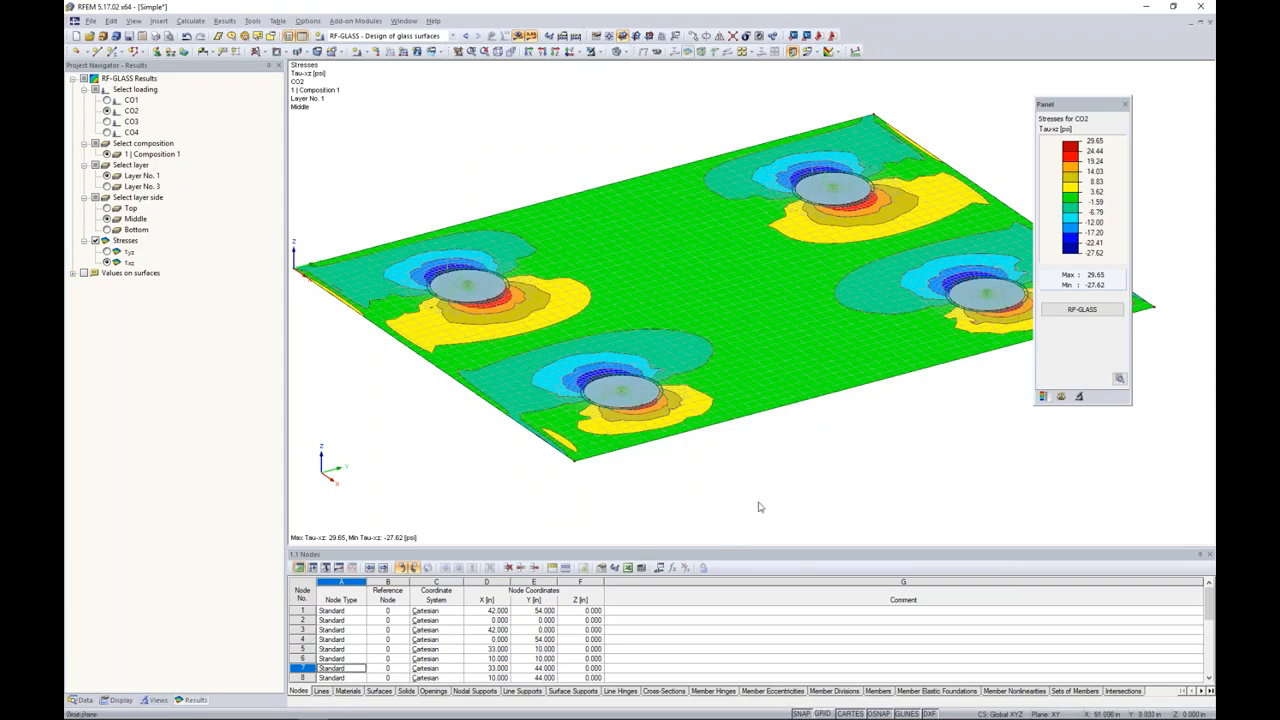
left_click(1119, 378)
left_click(1042, 518)
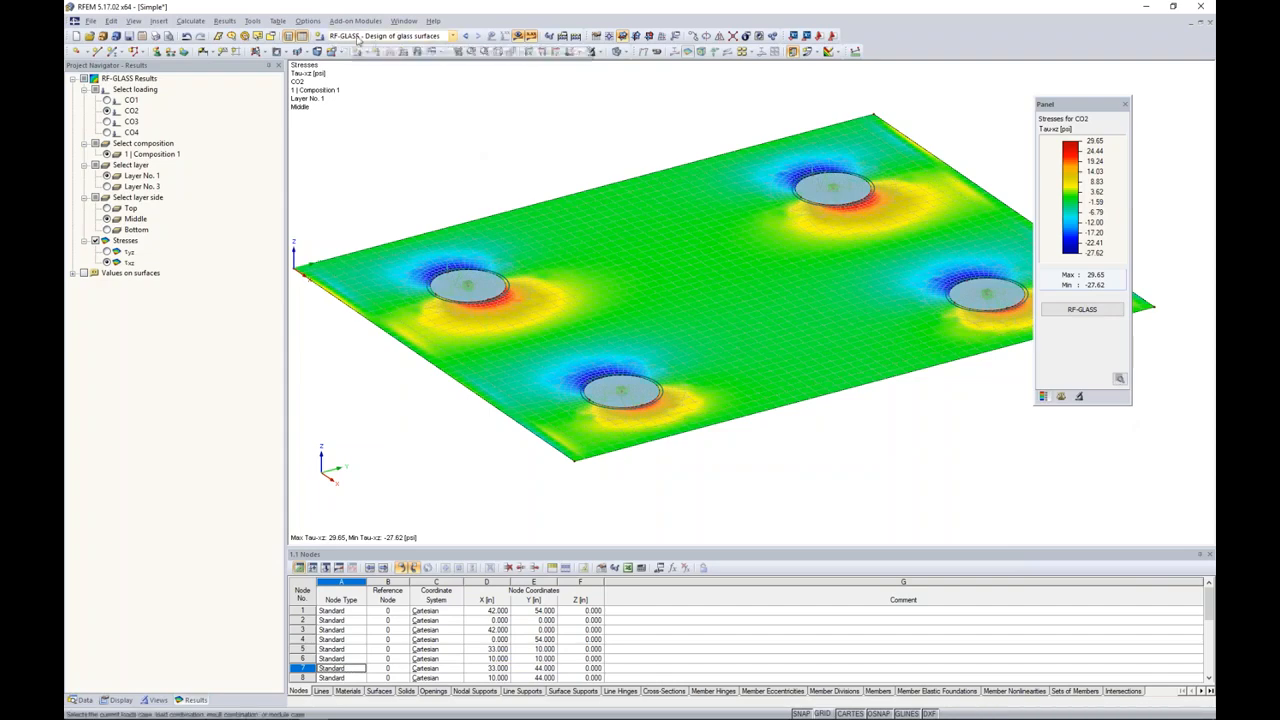
Step: Display the RF-GLASS σy stresses on the top side of layer 3 for CO2
left_click(452, 36)
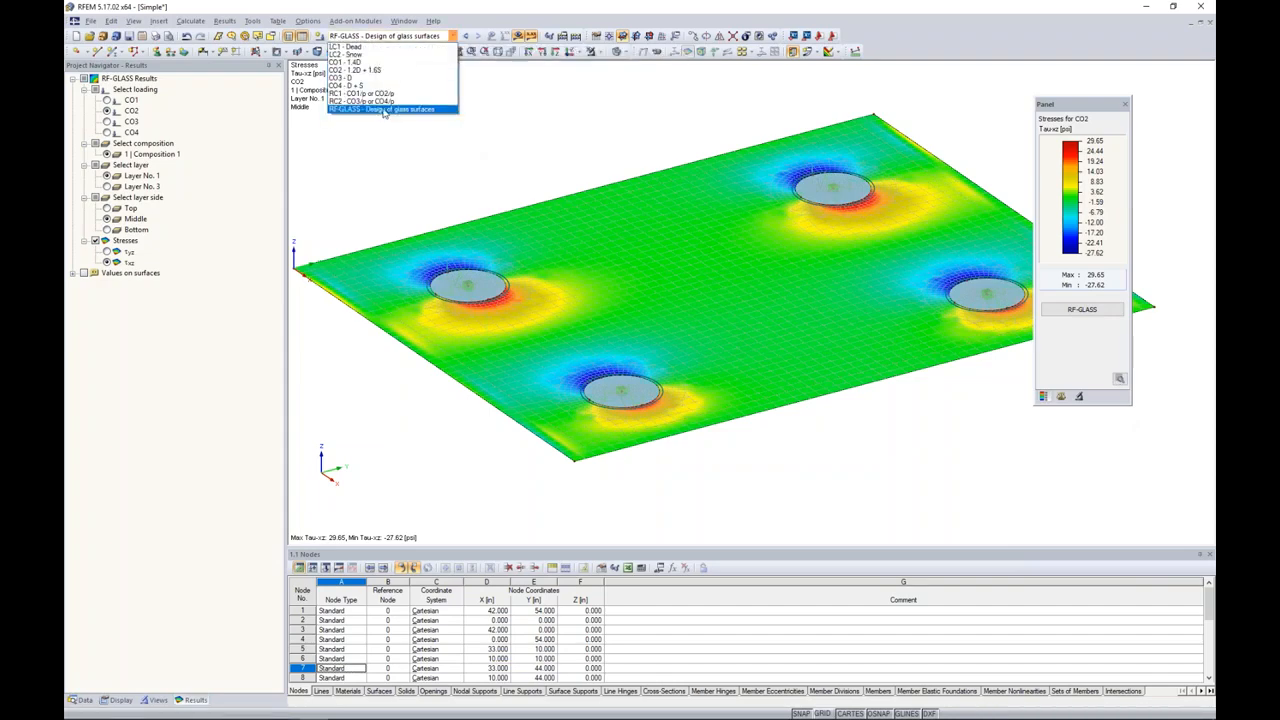
left_click(383, 110)
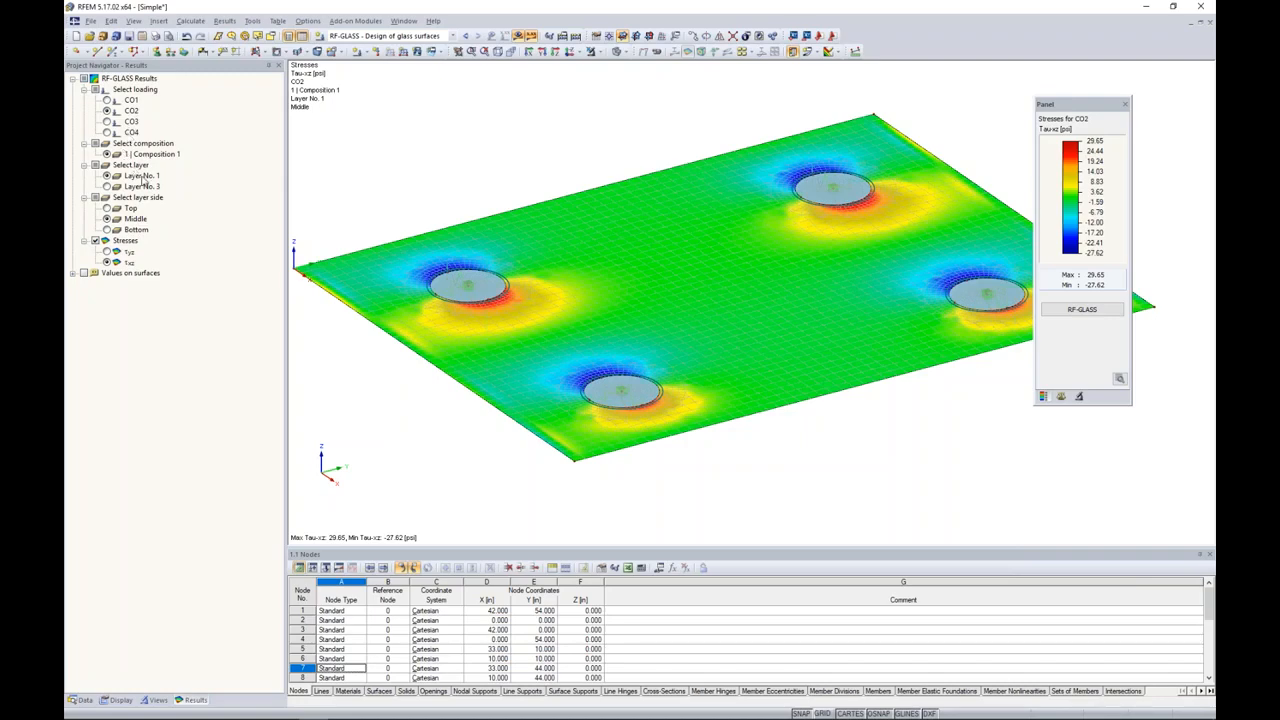
left_click(107, 186)
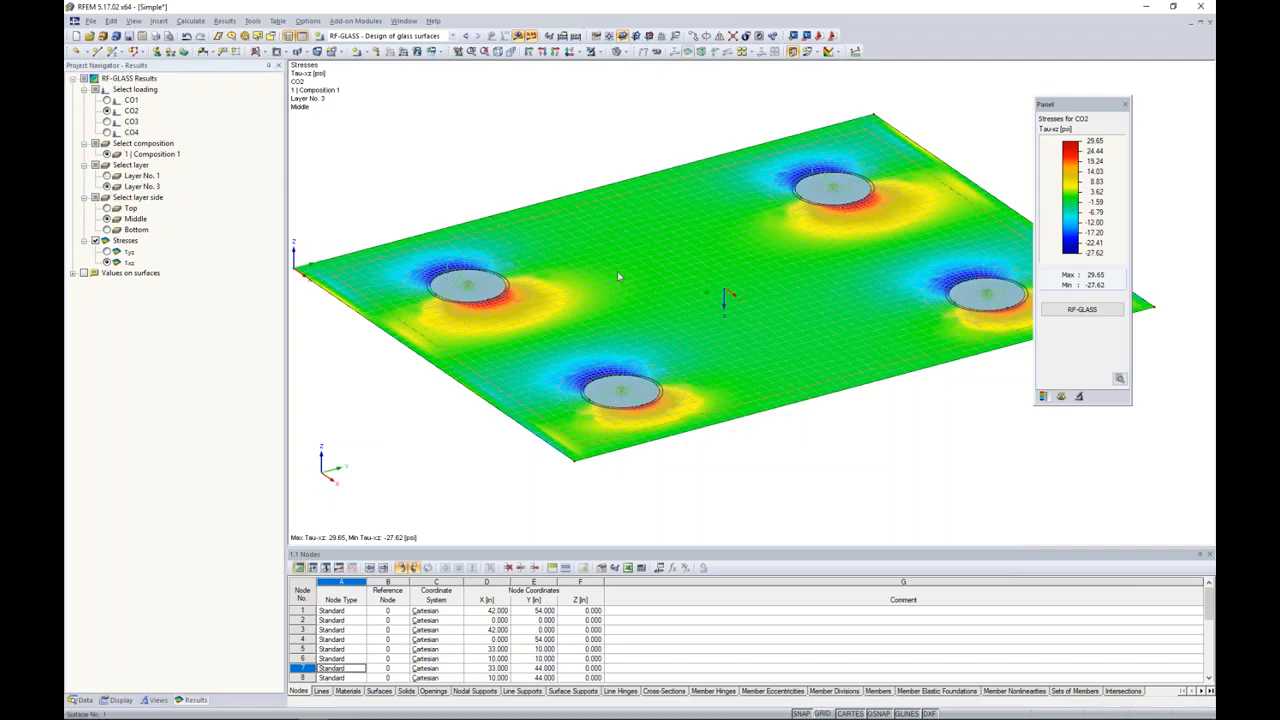
left_click(107, 208)
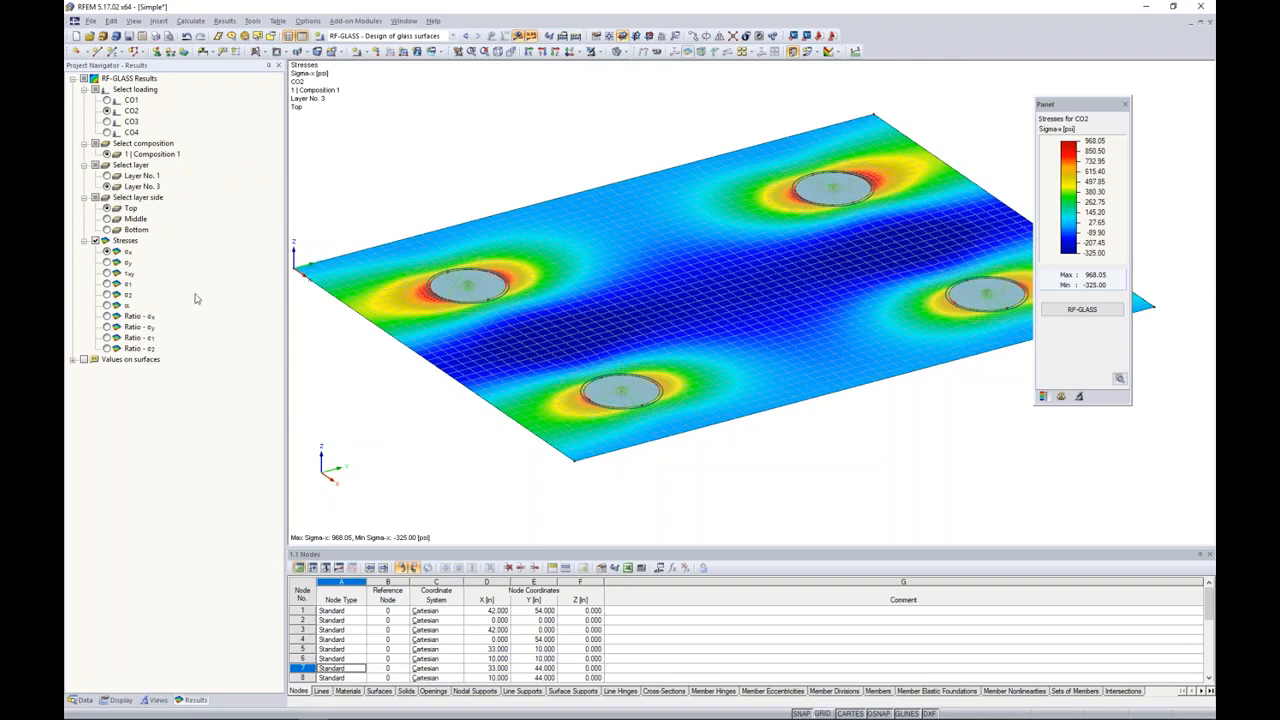
left_click(107, 263)
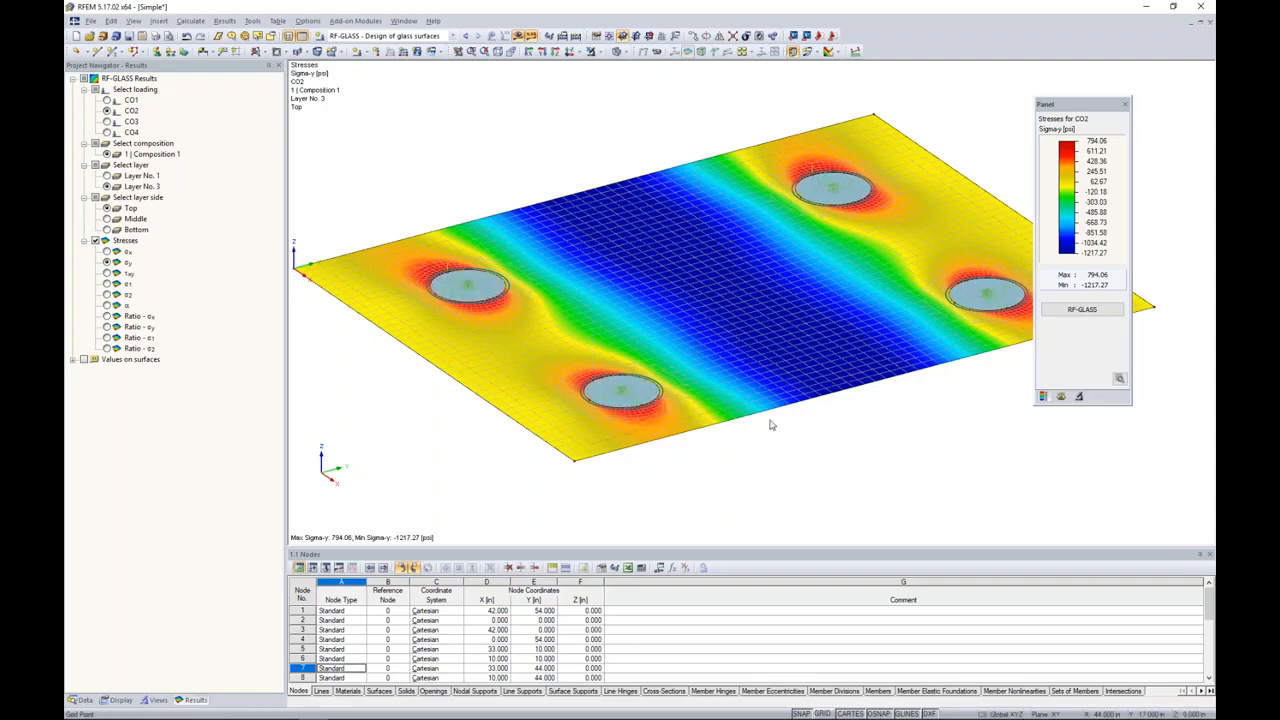
Step: Switch to the presentation slide titled Simplified Method Results
key("super+Tab")
left_click(742, 225)
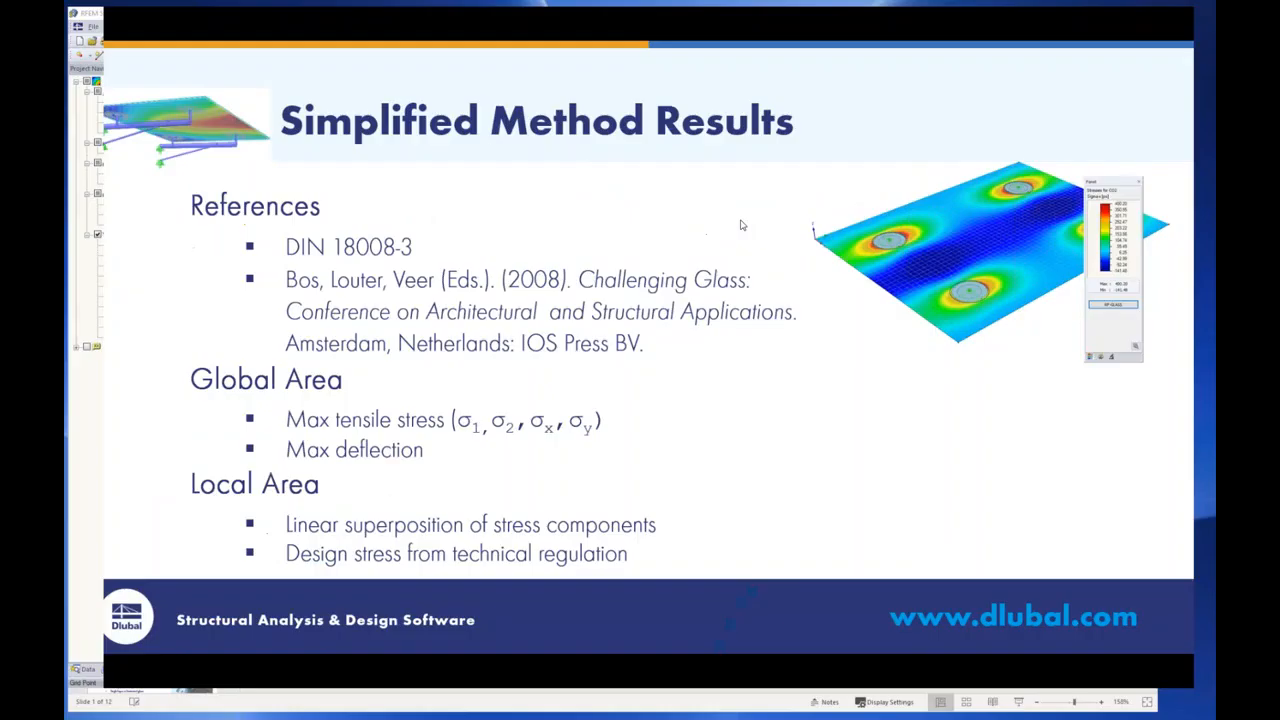
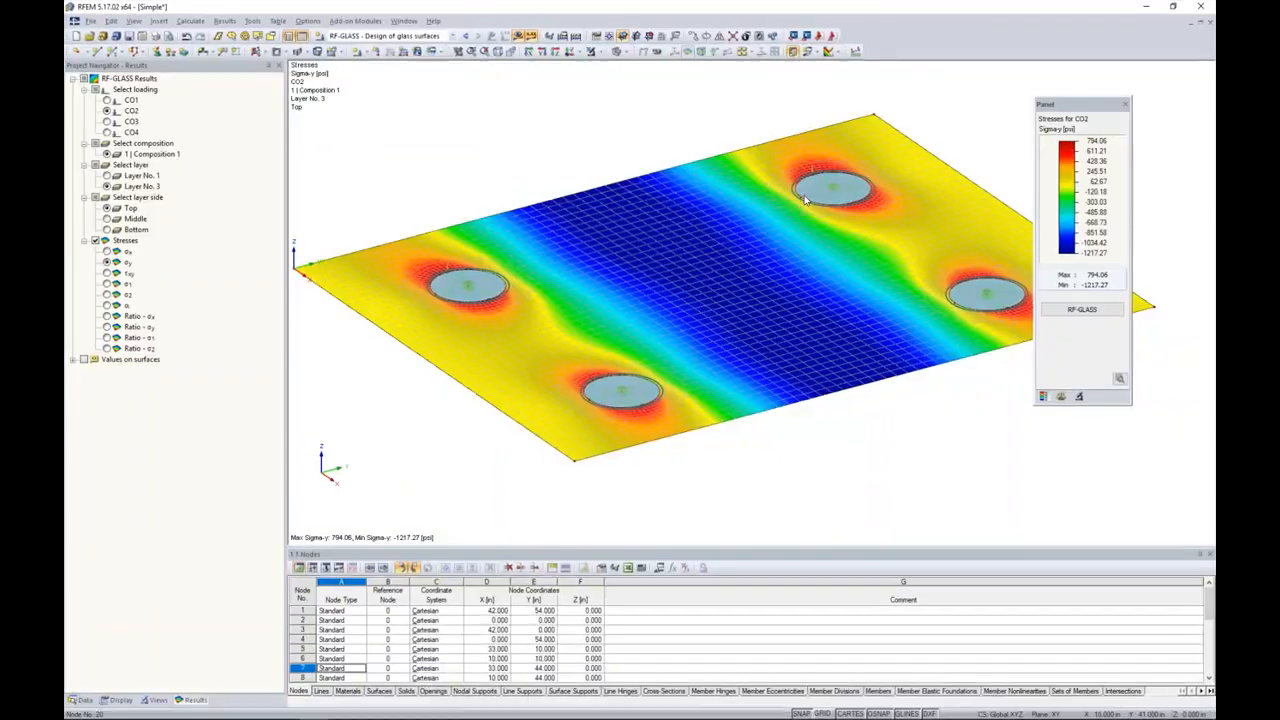
Step: Create a new 3D model named Hardware under ASCE 7-16 with automatic load combinations turned off
left_click(91, 21)
key("Escape")
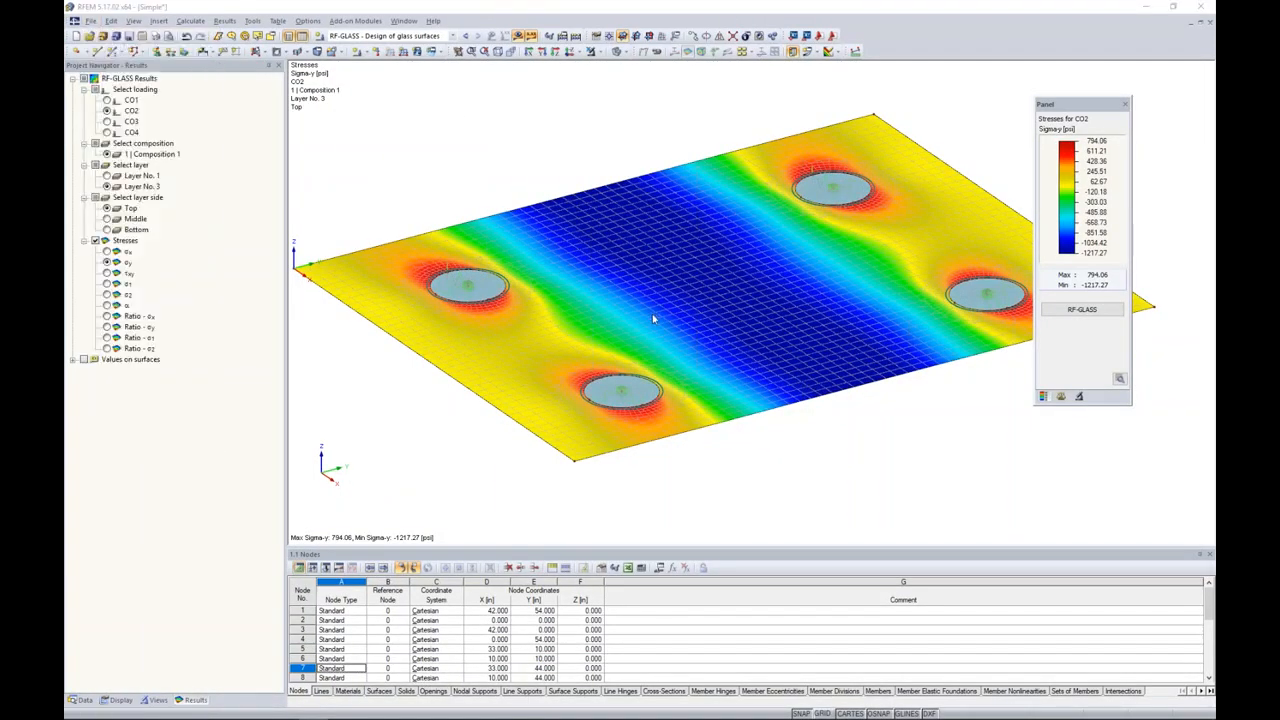
key("ctrl+n")
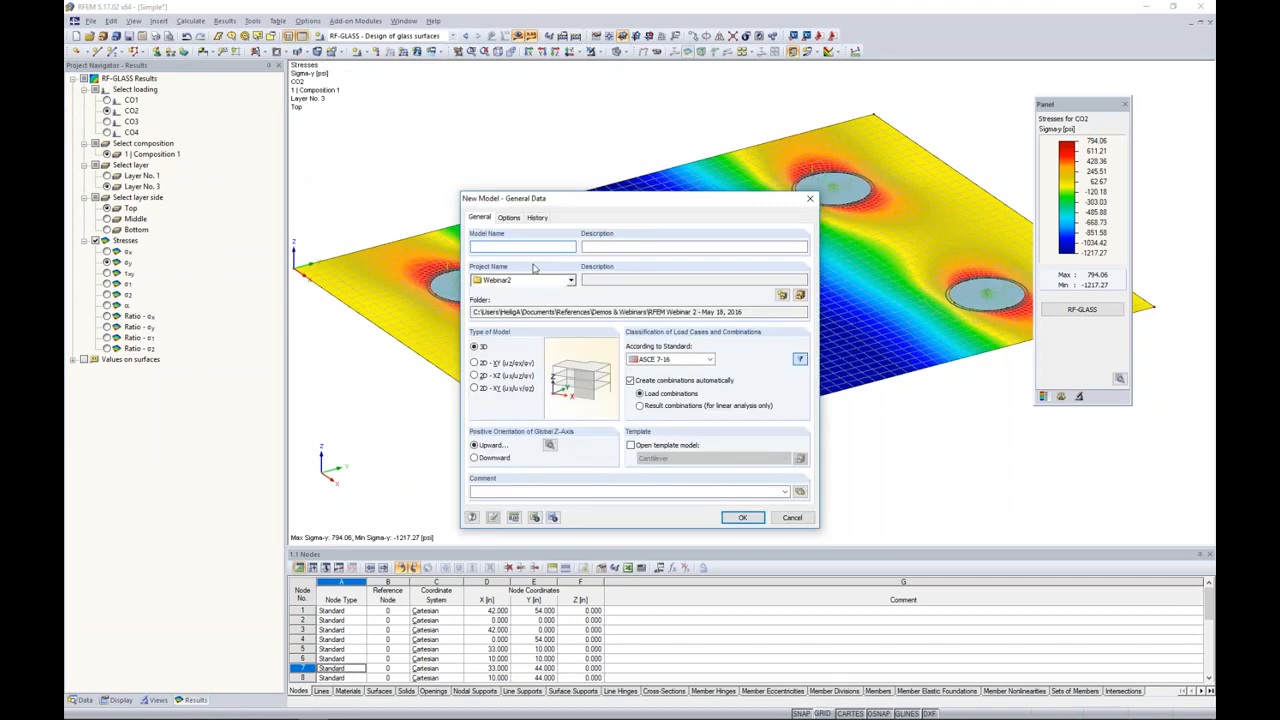
type("Hardware")
left_click(668, 386)
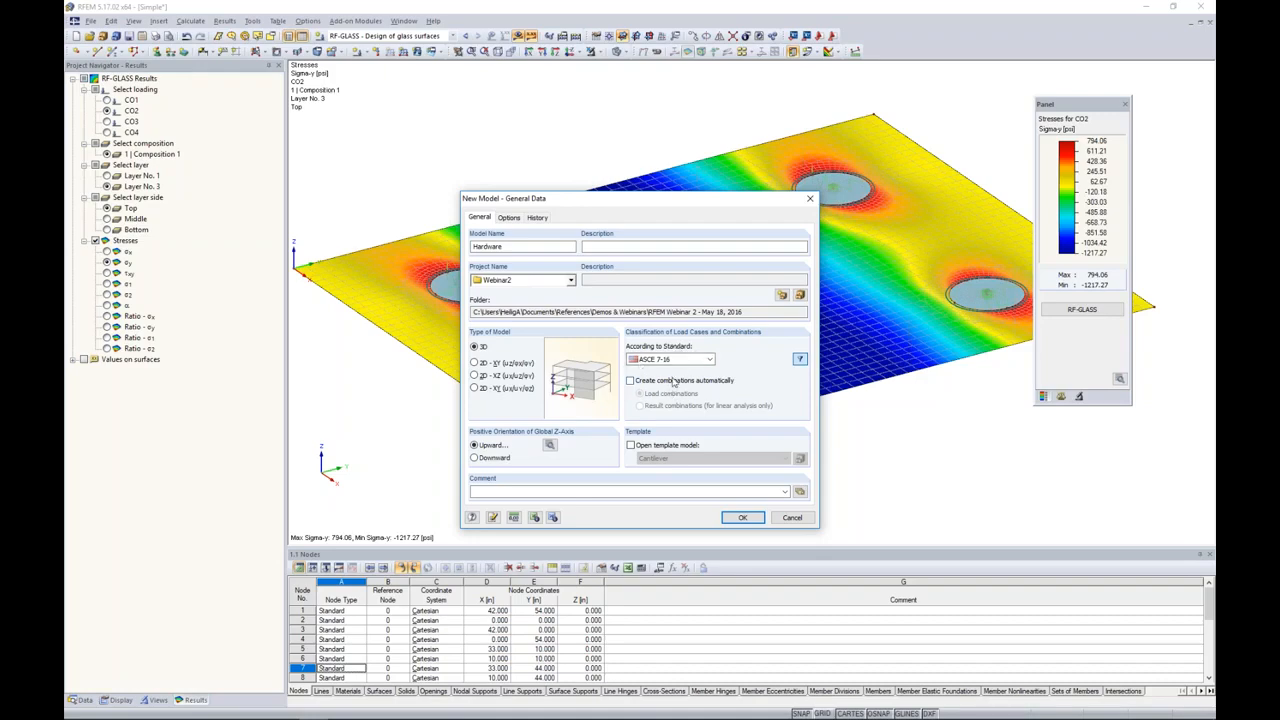
key("Return")
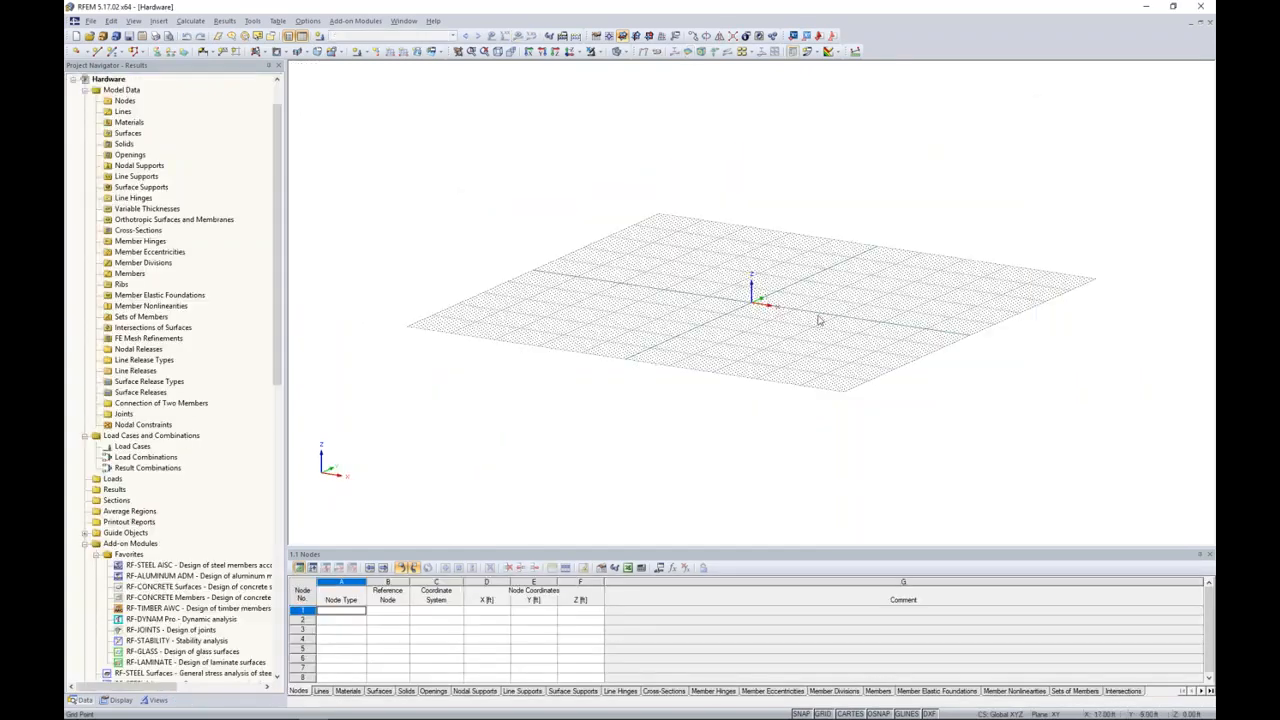
Step: From the work plane settings, set the model's length units to inches with three decimal places
scroll(818, 320, "up", 5)
scroll(704, 340, "down", 1)
right_click(820, 714)
left_click(852, 653)
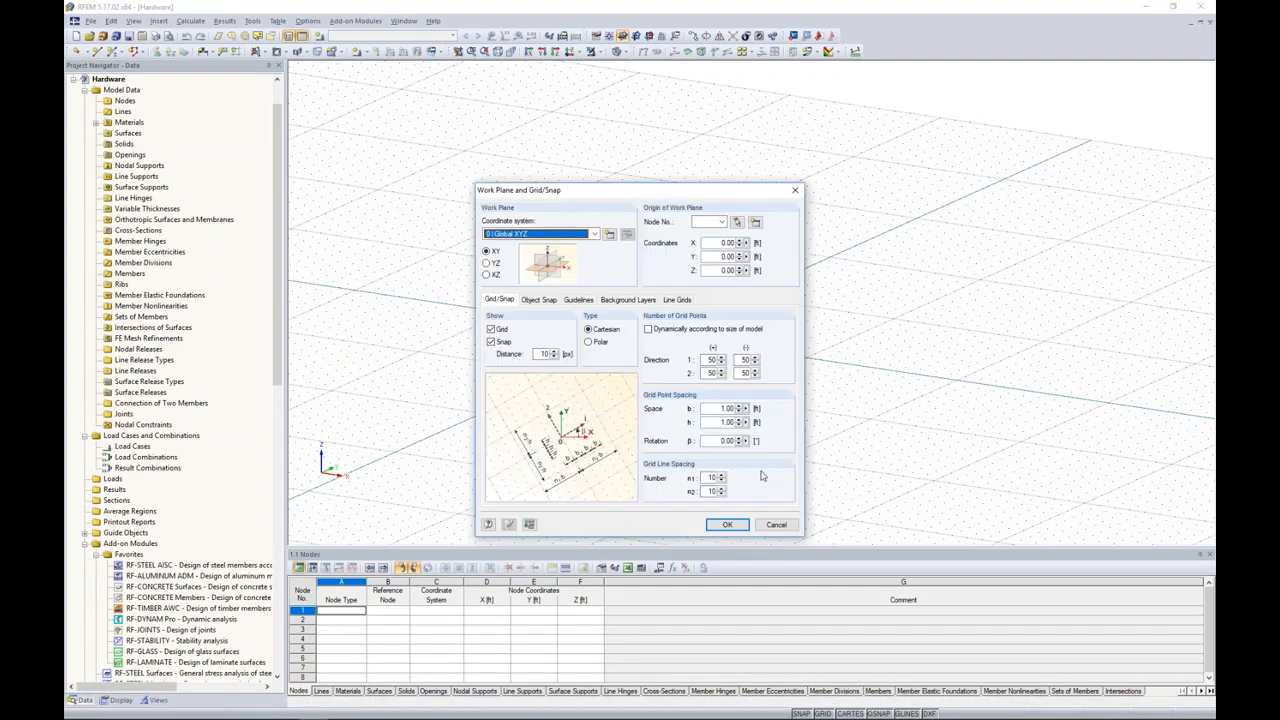
left_click(529, 524)
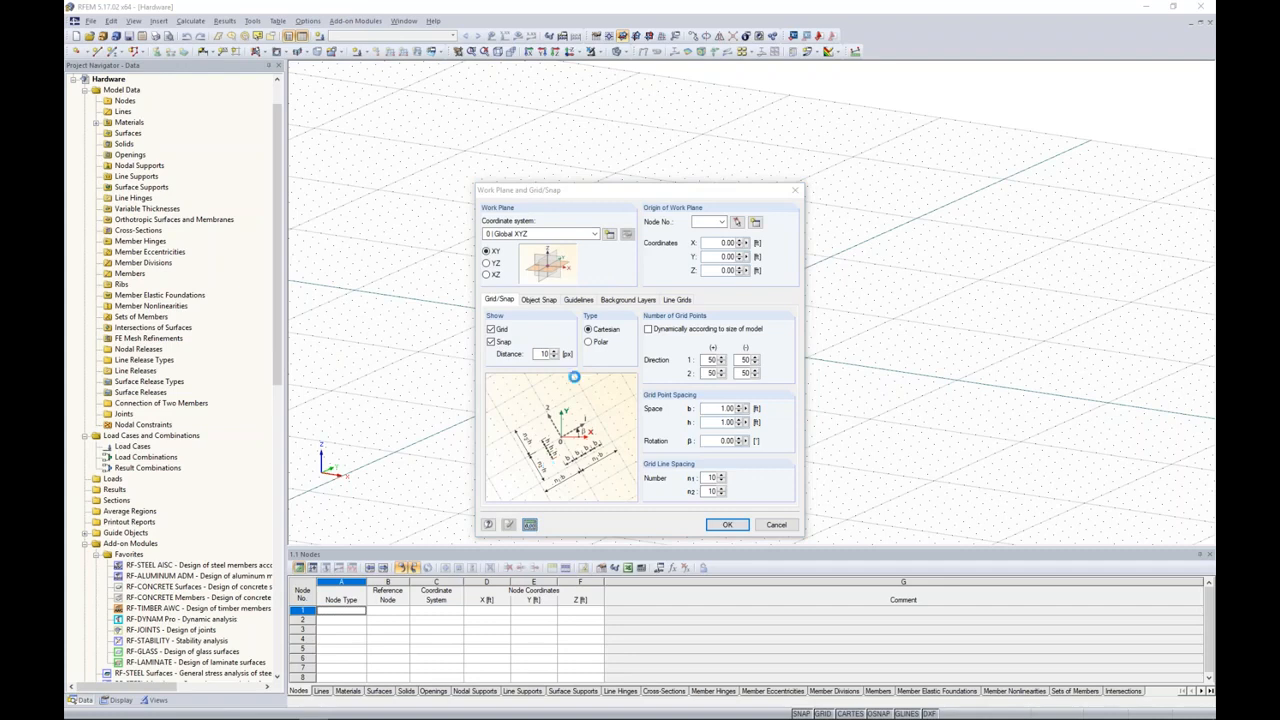
left_click(621, 257)
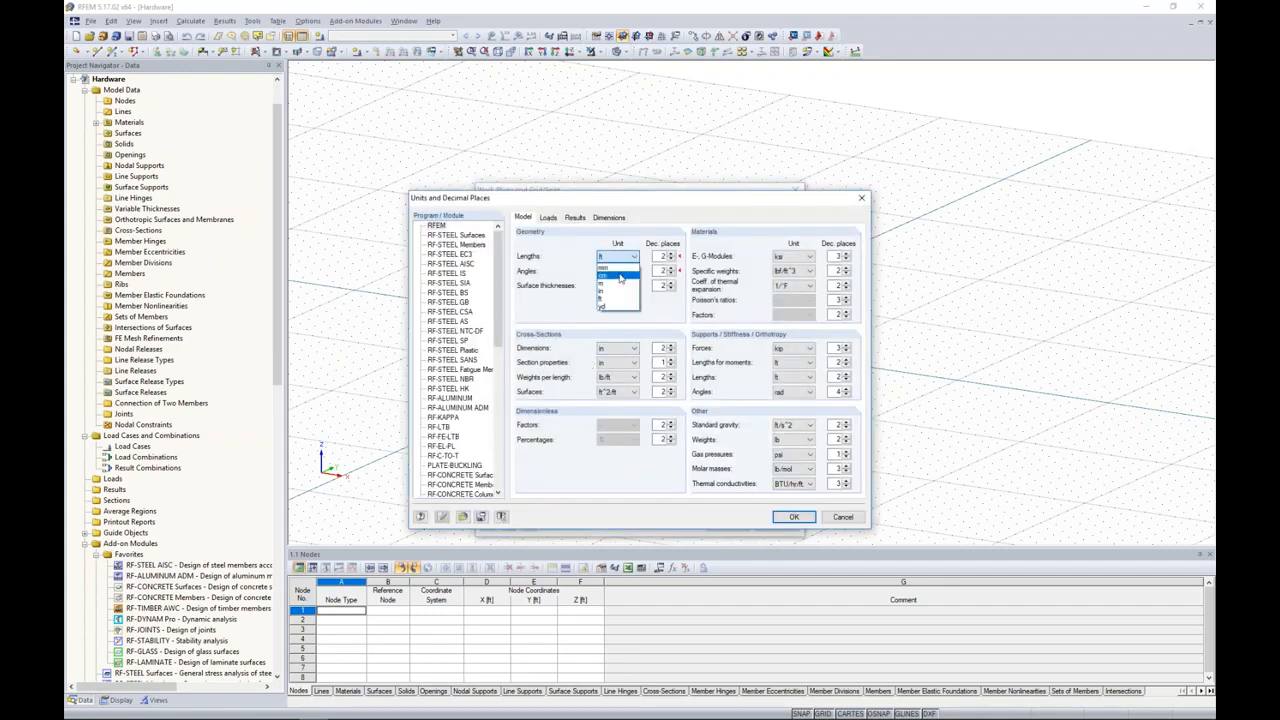
left_click(603, 290)
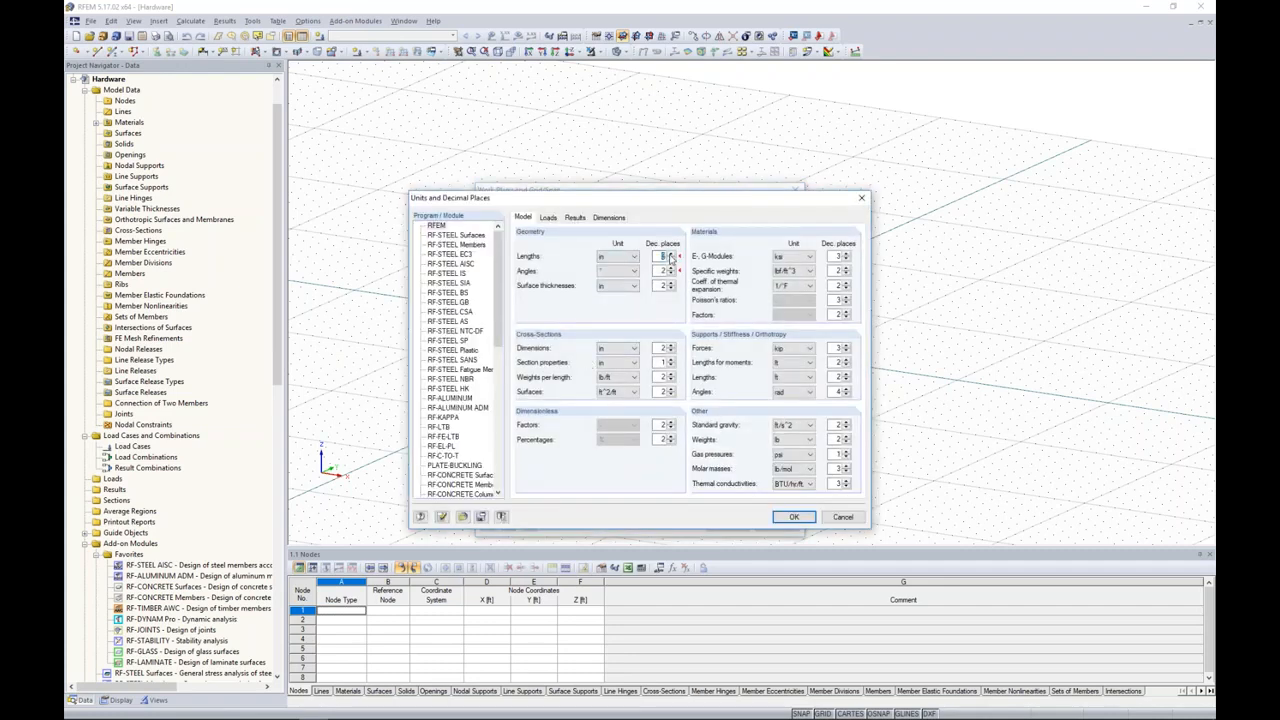
left_click(794, 517)
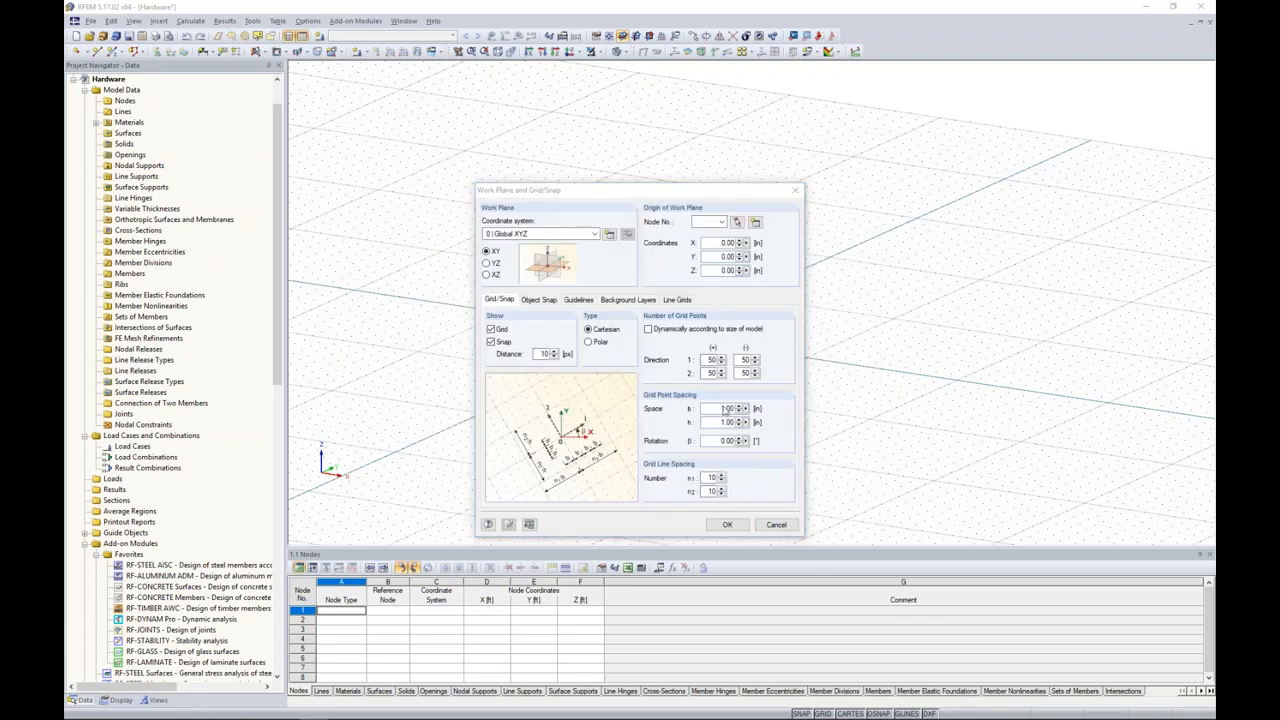
Step: Set the grid point spacing to 0.5 in in both directions and make the number of grid points dynamic to the model size
double_click(724, 409)
type("0.5")
key("Tab")
type("0.5")
key("Tab")
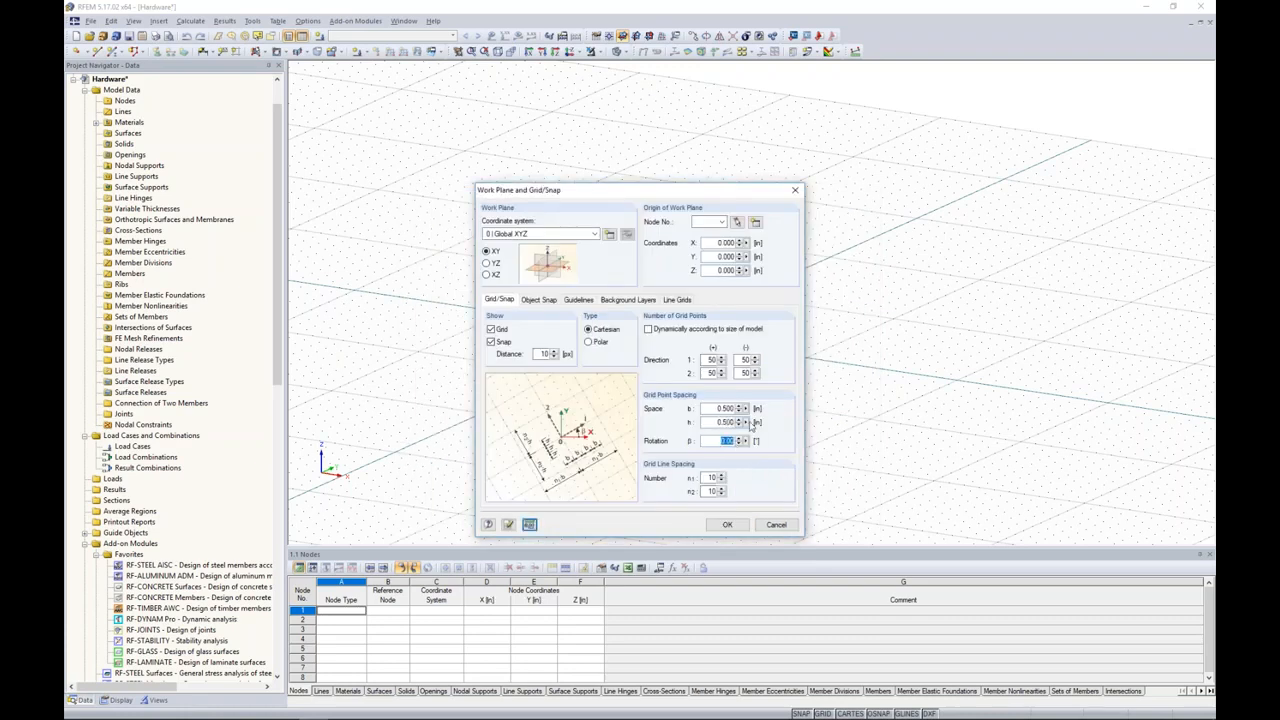
left_click(648, 329)
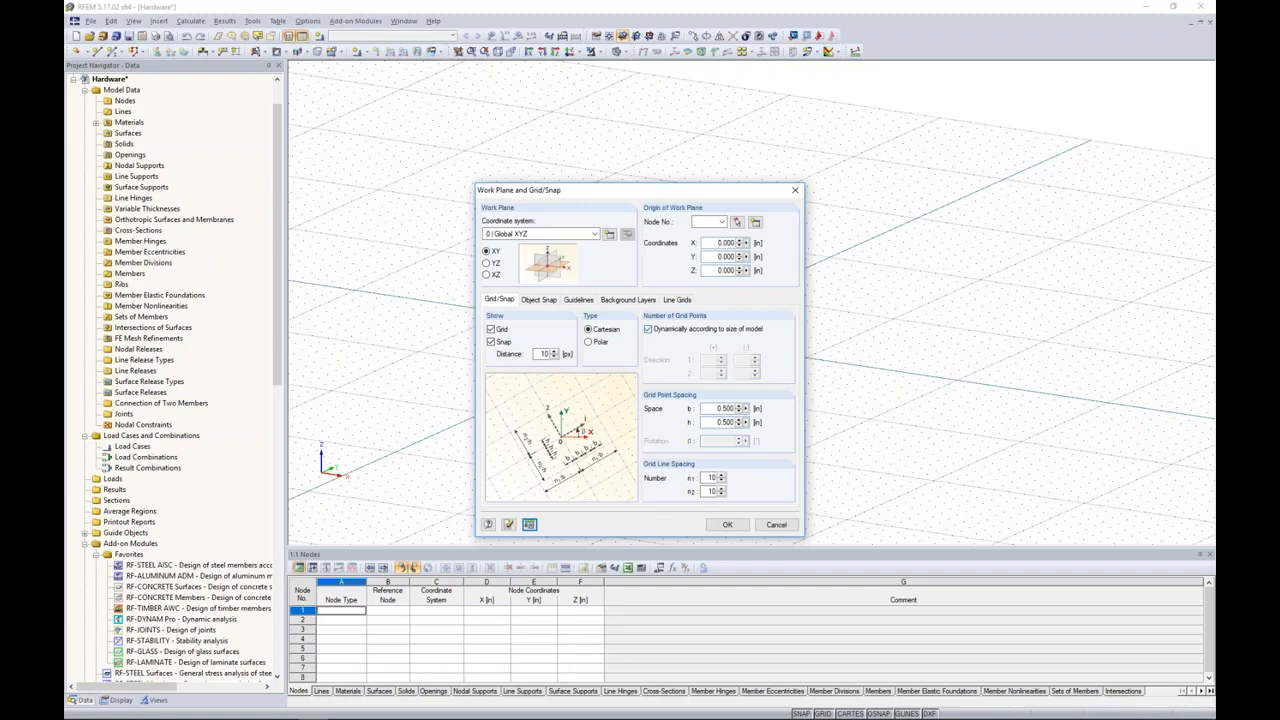
left_click(727, 525)
Step: Create a 20 by 20 in rectangular surface, 0.68 in thick, starting from the origin in the XY plane
scroll(658, 340, "up", 2)
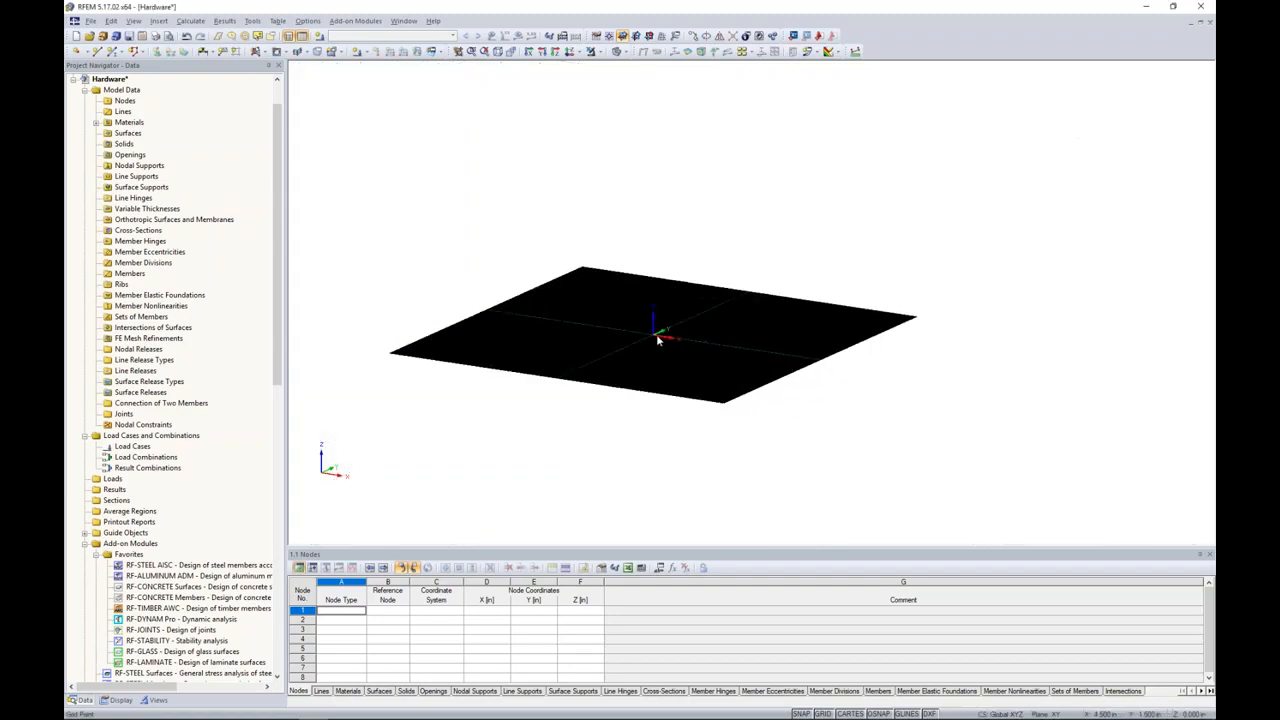
scroll(658, 340, "up", 3)
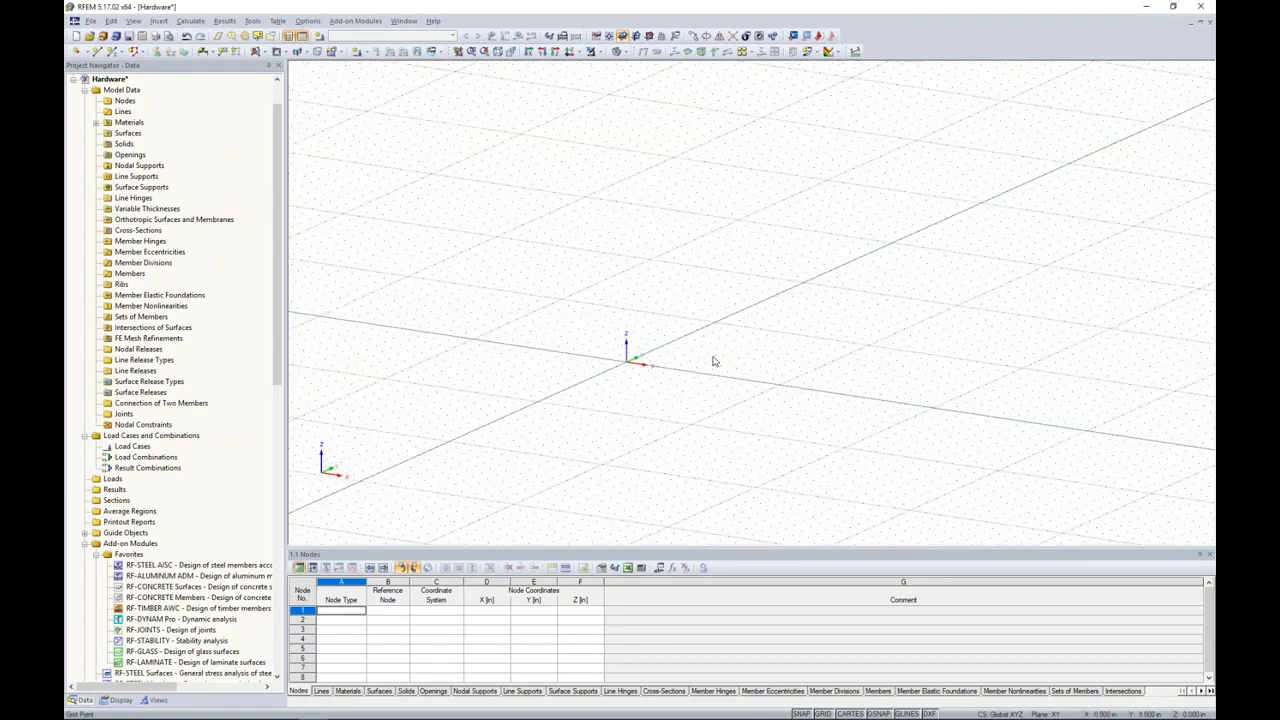
scroll(714, 361, "up", 2)
scroll(567, 368, "down", 2)
middle_click_drag(853, 417, 661, 447)
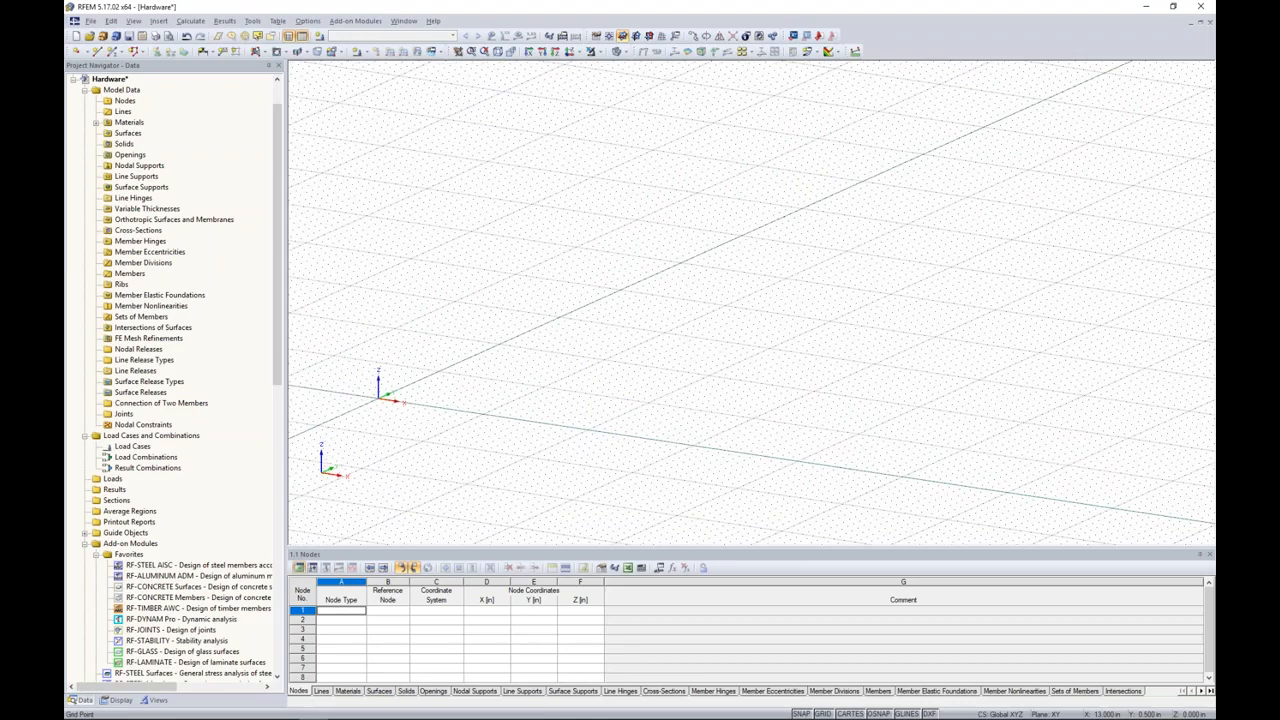
left_click(270, 57)
left_click(268, 68)
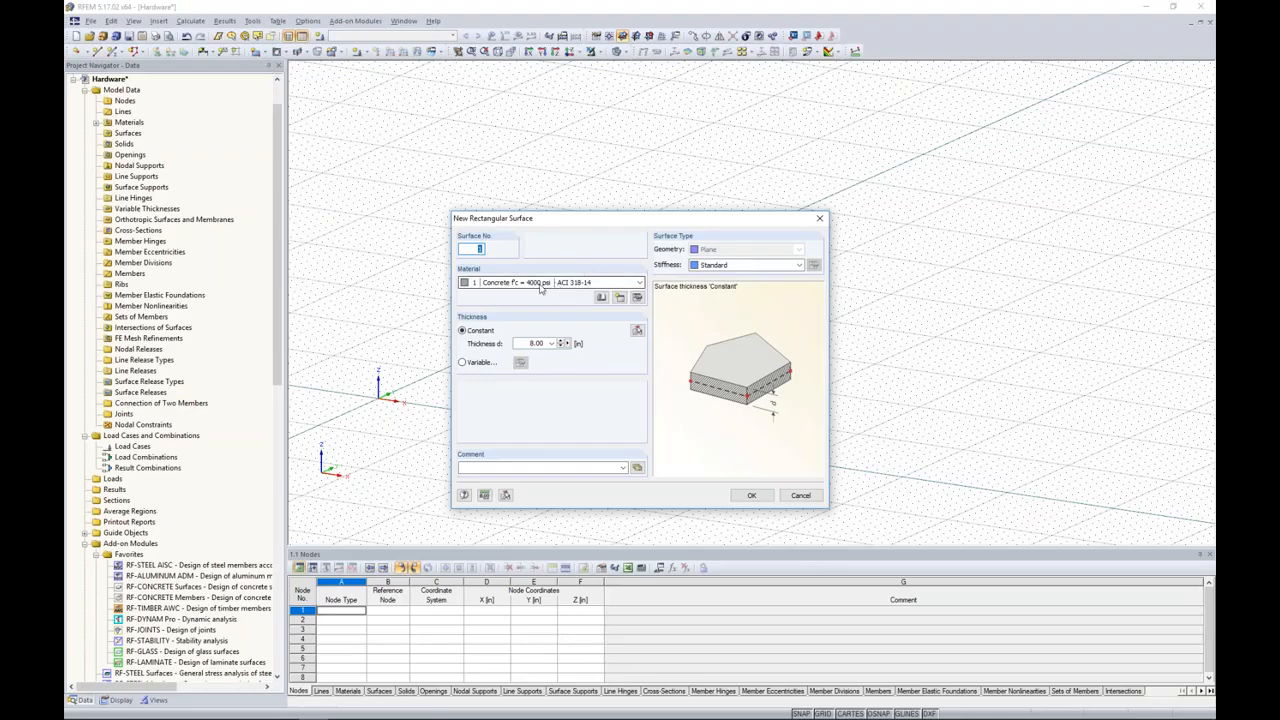
double_click(540, 343)
type("0.68")
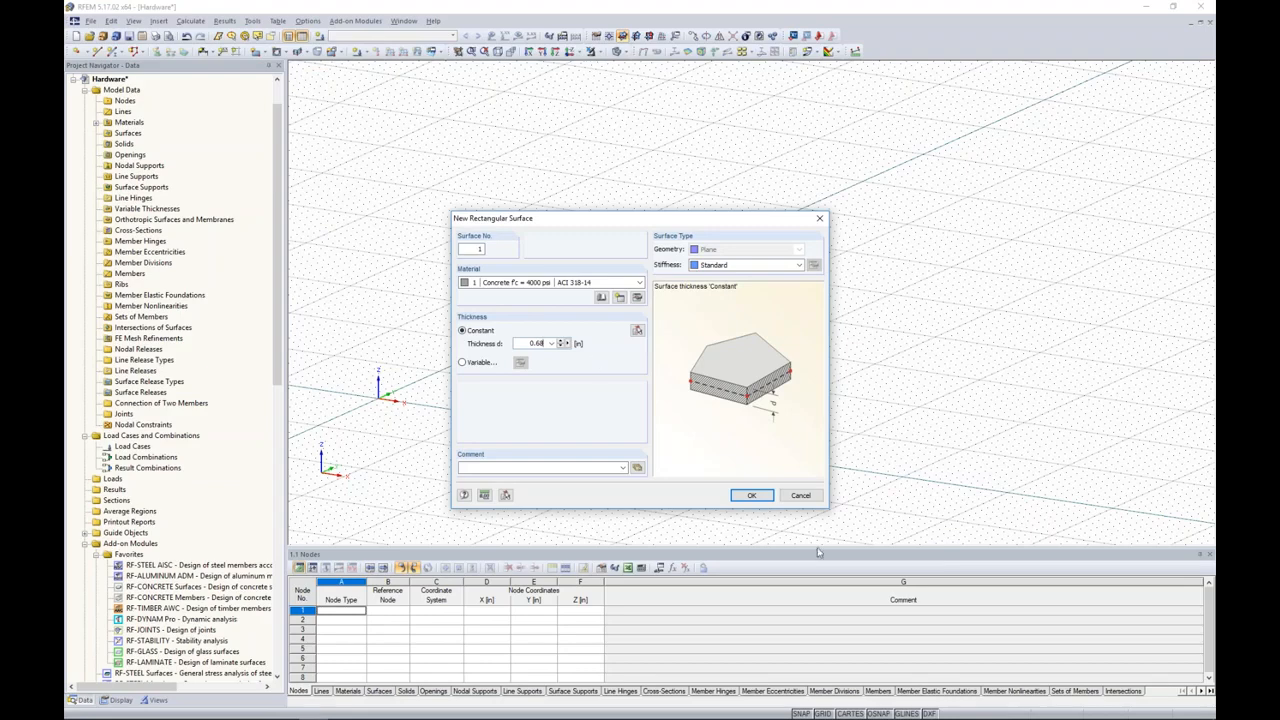
left_click(751, 495)
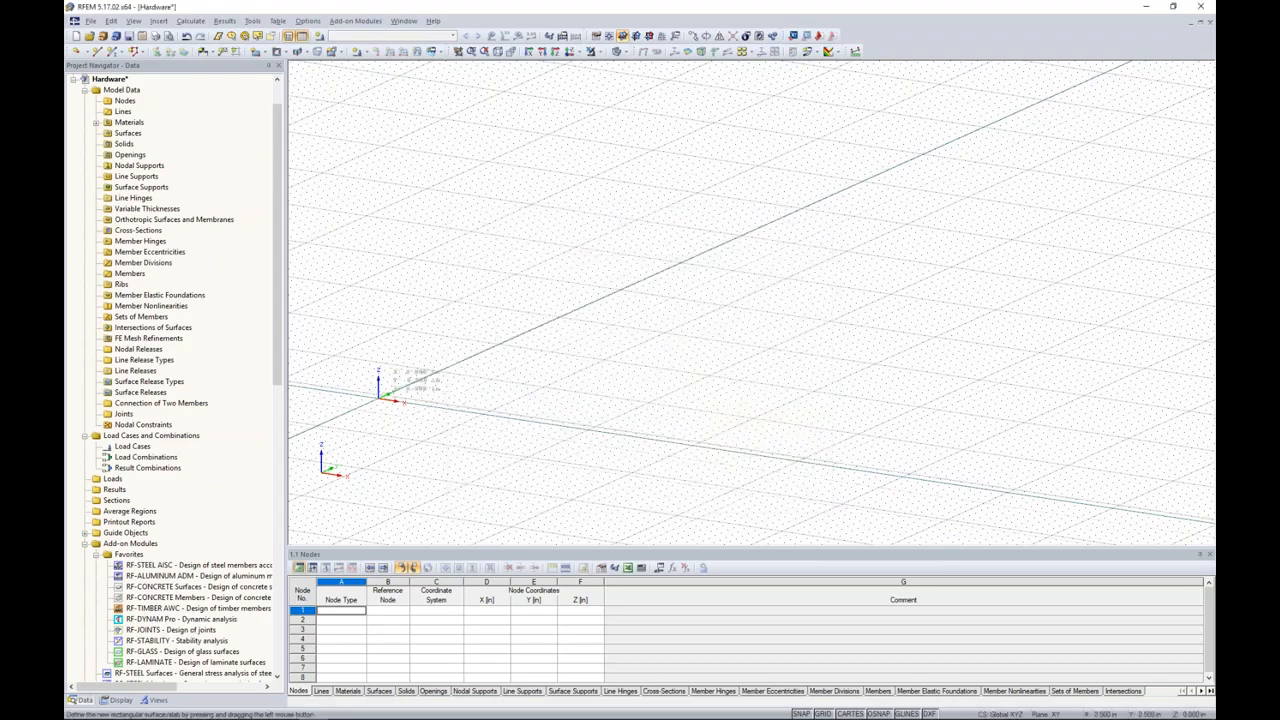
left_click_drag(380, 395, 718, 377)
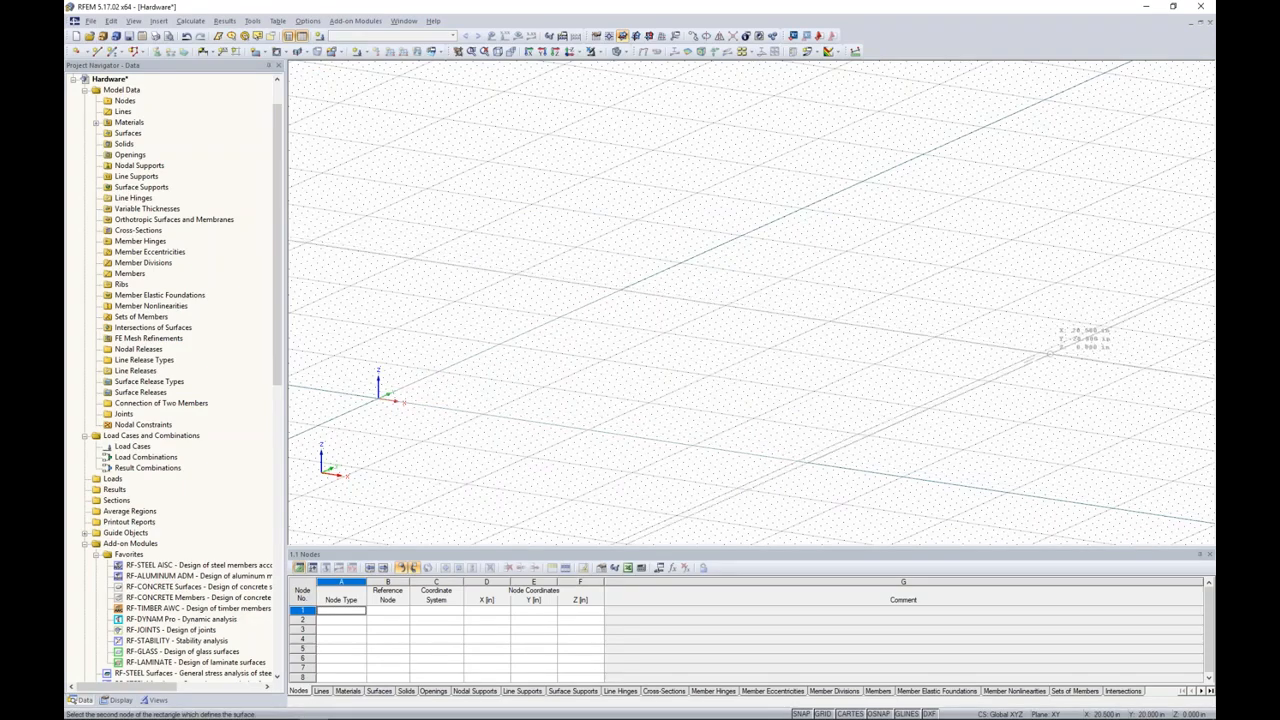
left_click(1045, 345)
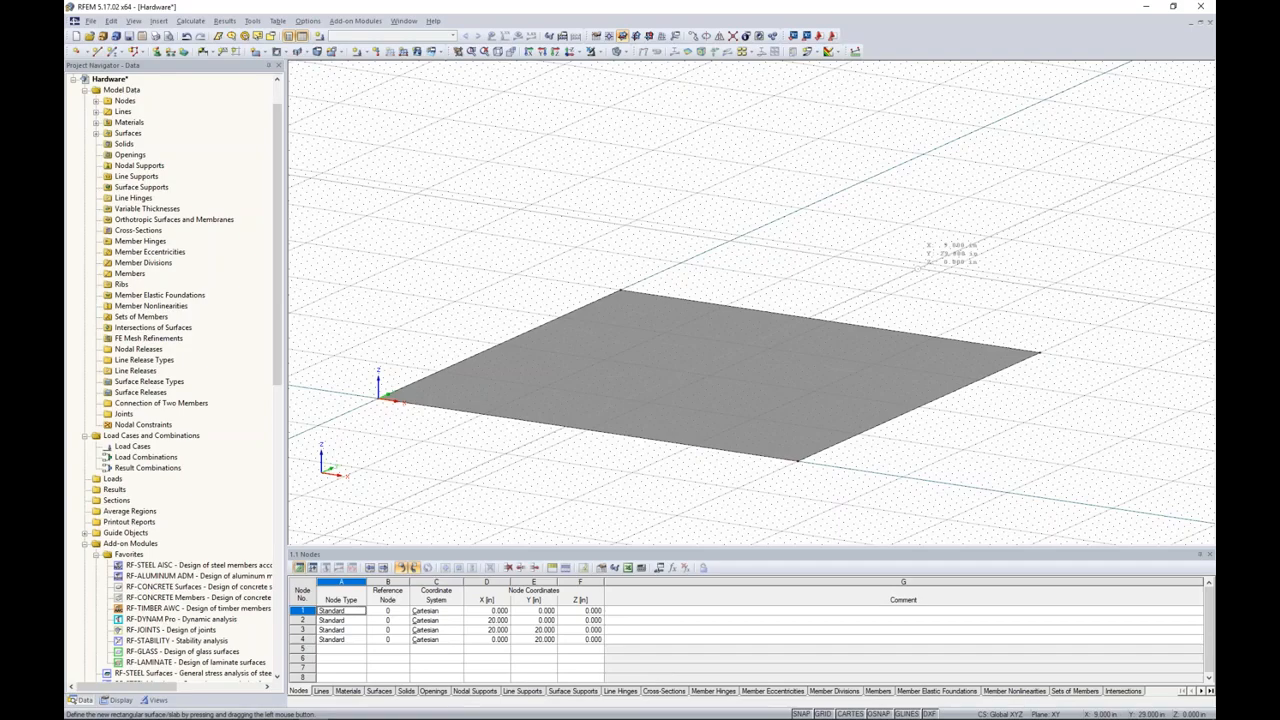
Step: Display the model as wireframe and cut a circular opening of 1 in radius centred at X 10, Y 10 in
middle_click_drag(927, 272, 812, 324, "ctrl")
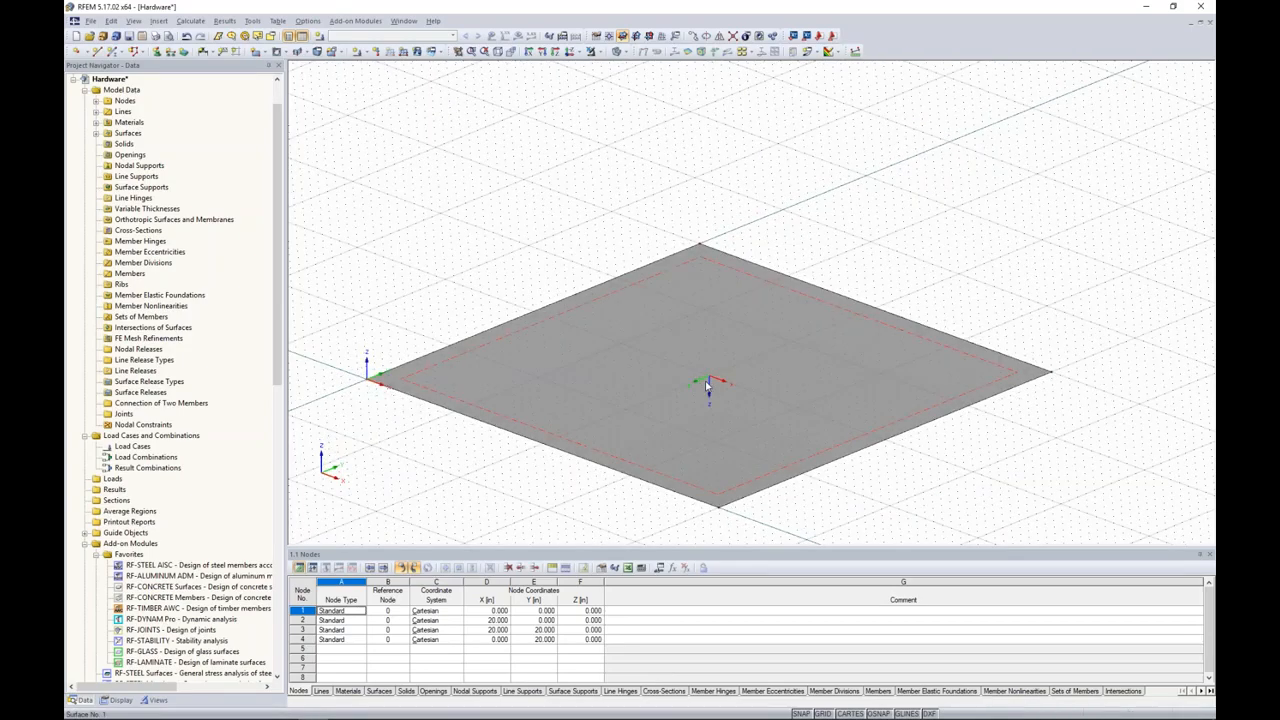
scroll(707, 382, "up", 3)
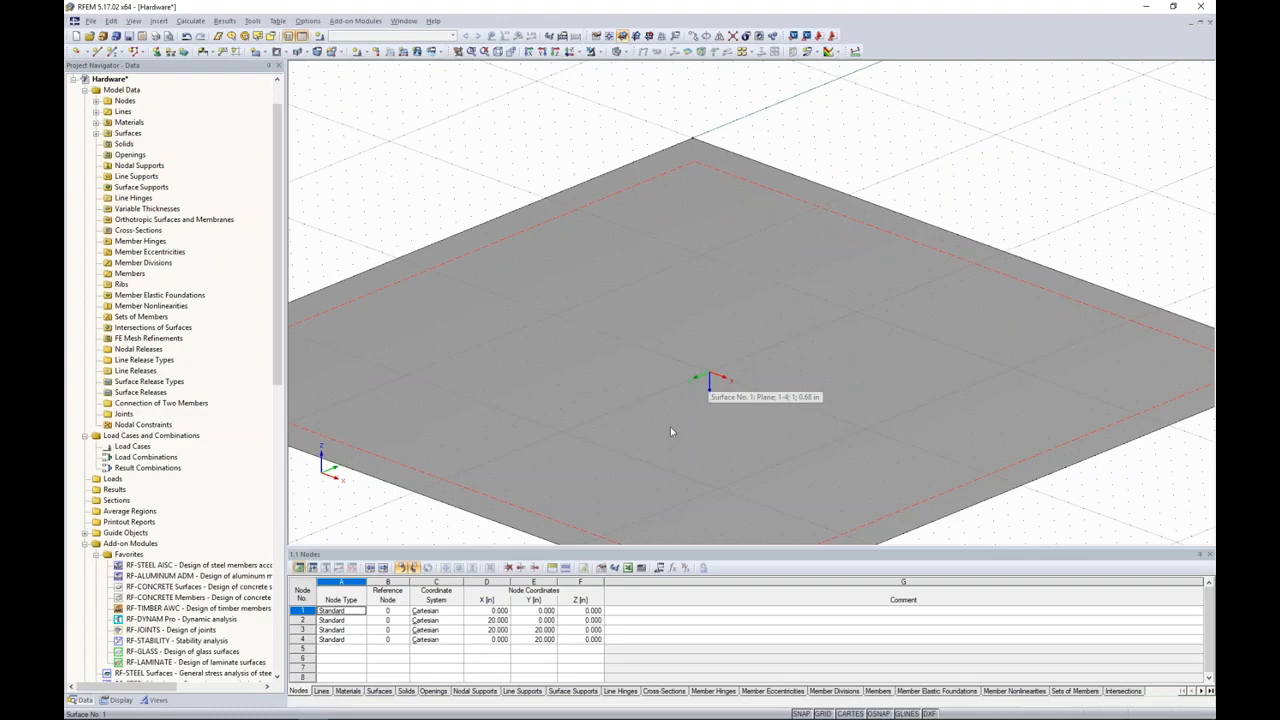
left_click(301, 54)
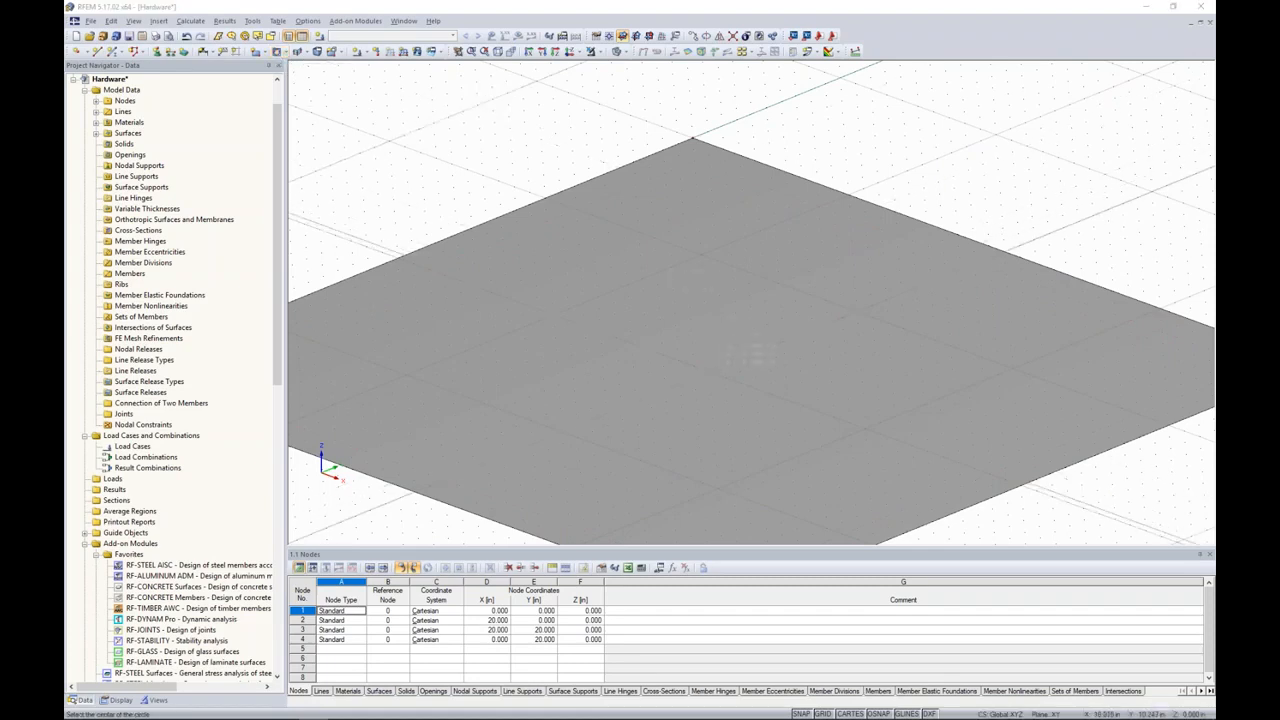
scroll(755, 352, "up", 3)
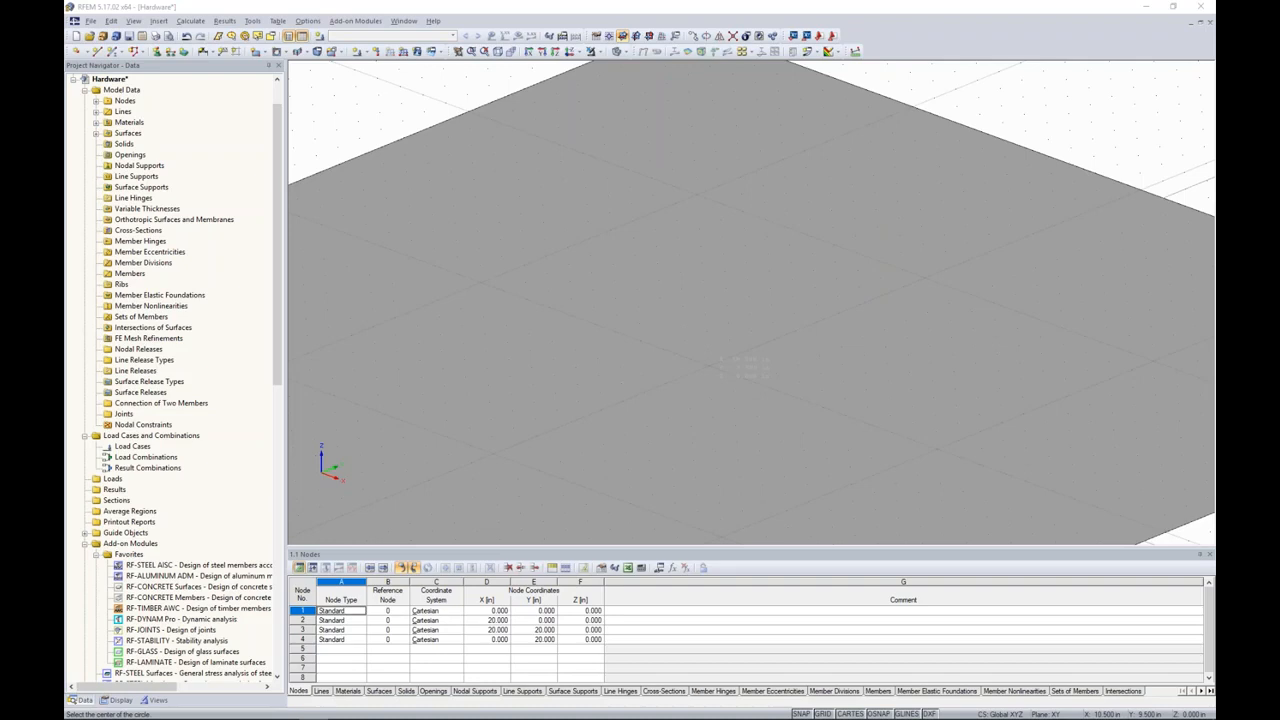
left_click(624, 53)
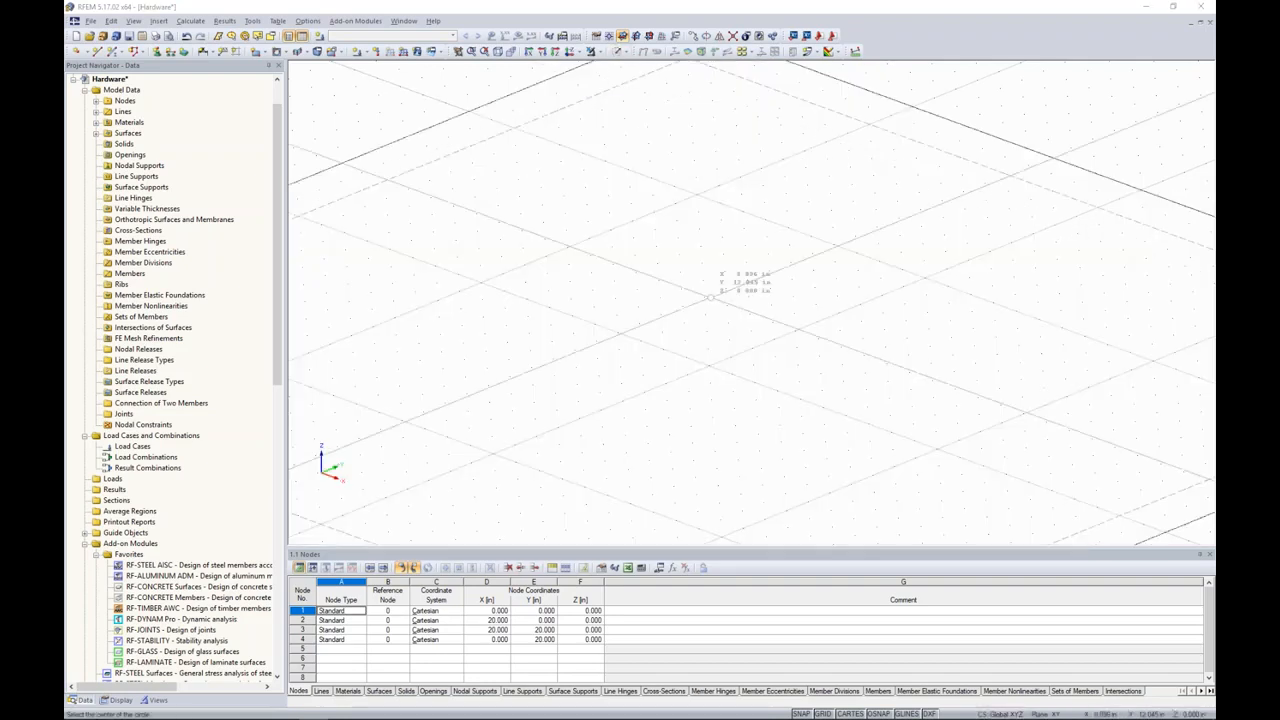
left_click(708, 365)
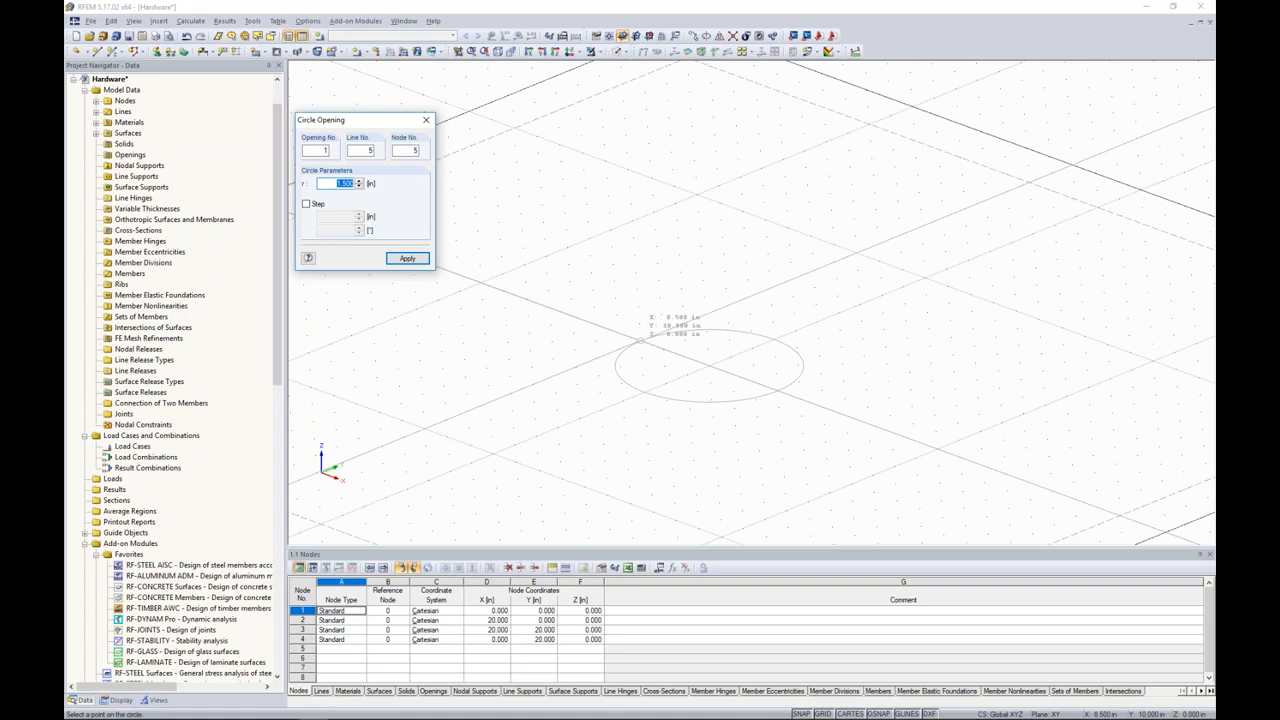
type("1")
key("Return")
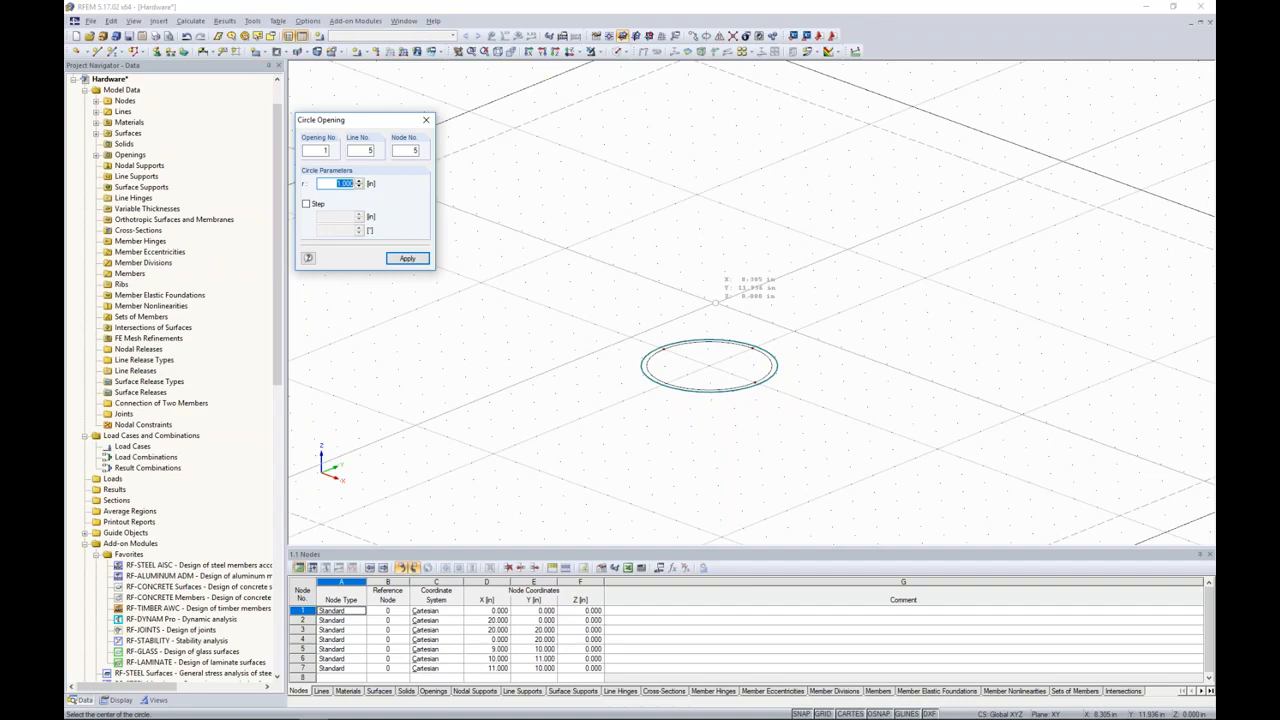
key("Escape")
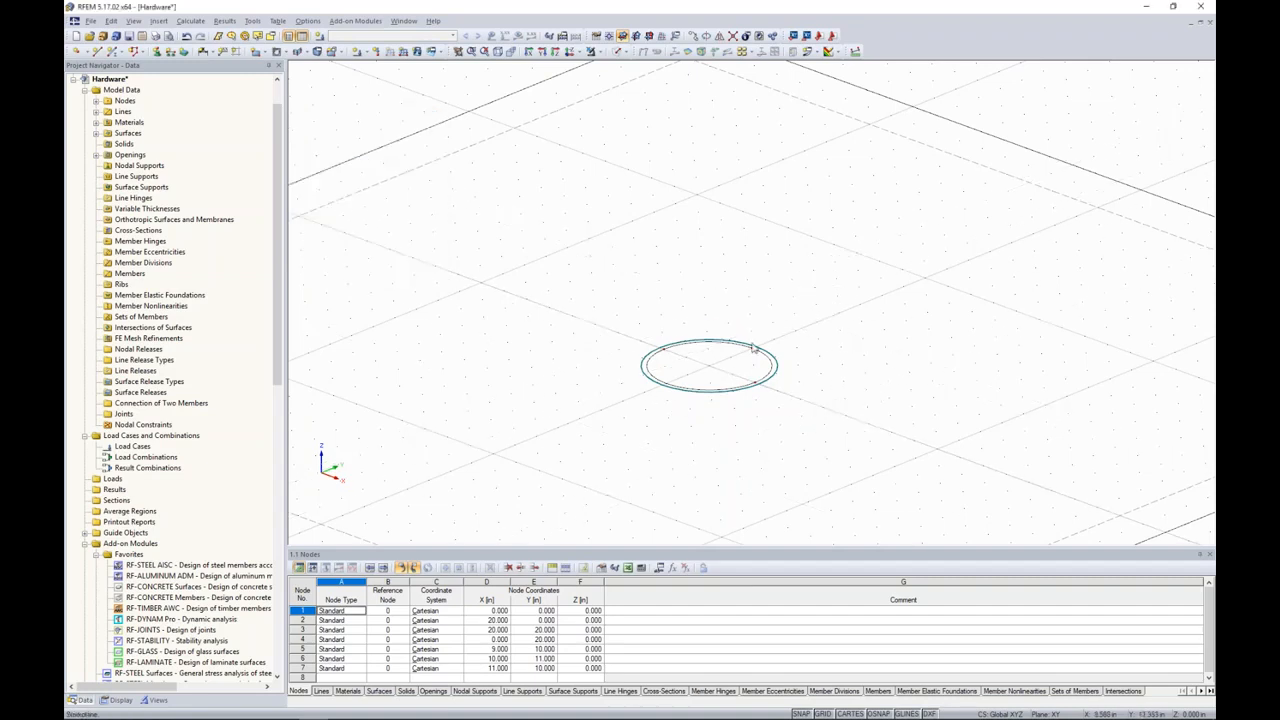
Step: Draw two 0.5 in lines at Y 10 inside the opening, joining X 9.5 to 9 and X 10.5 to 11 on its edge
scroll(720, 363, "up", 2)
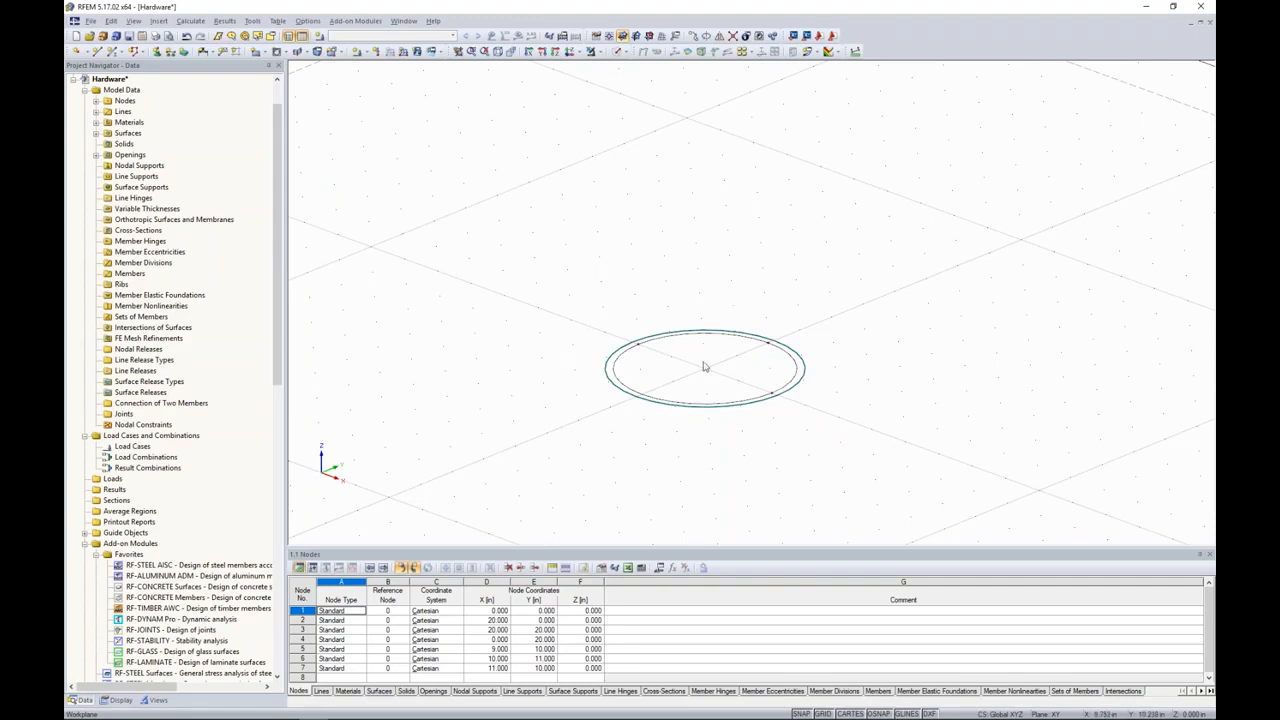
scroll(708, 372, "up", 2)
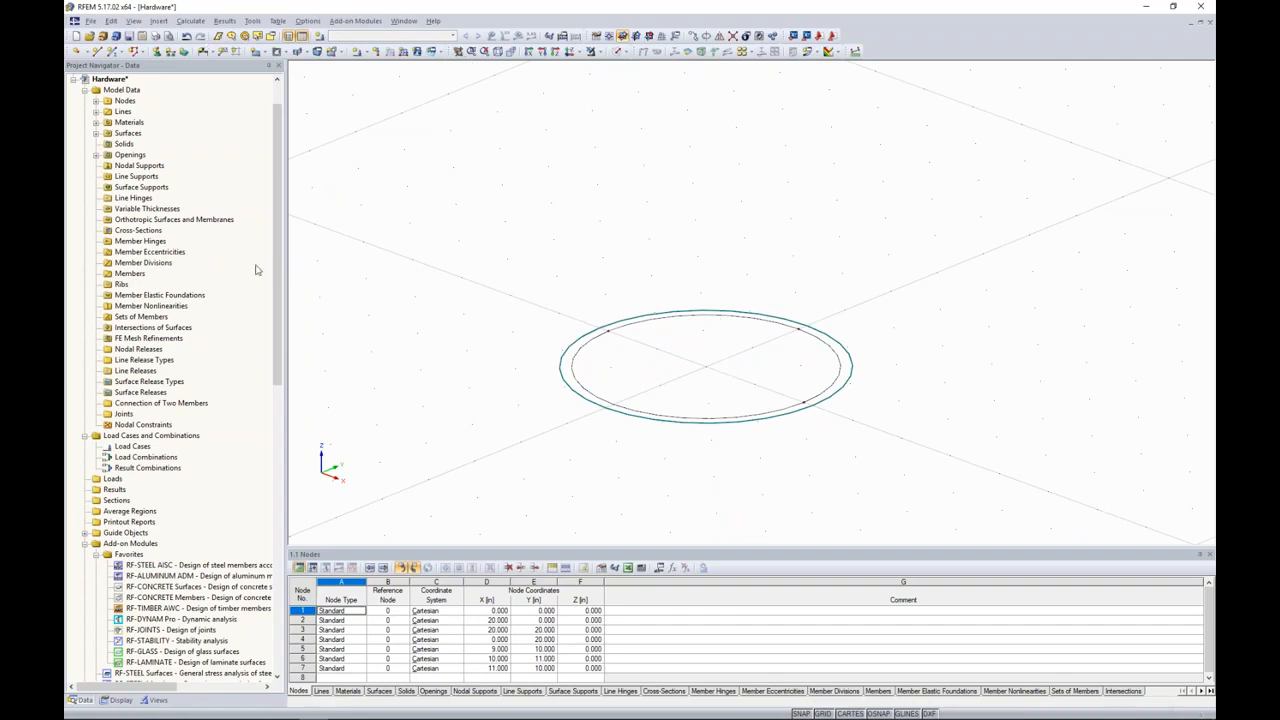
left_click(97, 51)
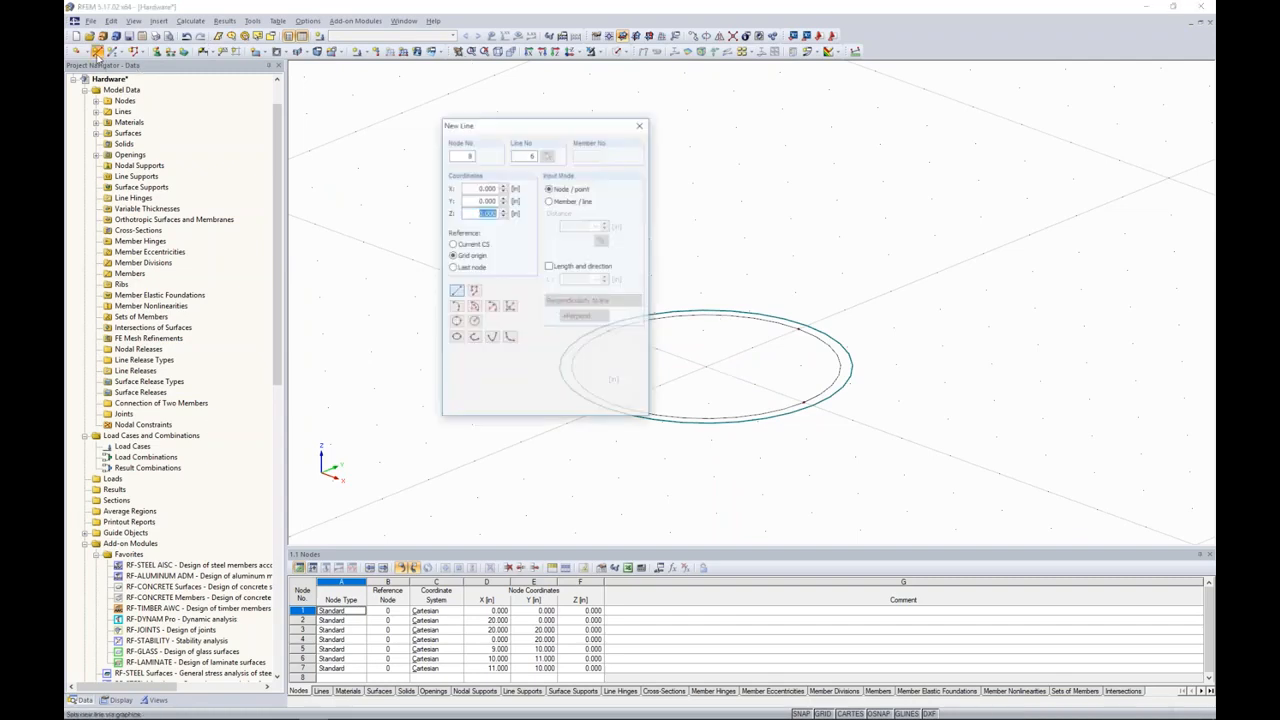
left_click_drag(541, 131, 368, 146)
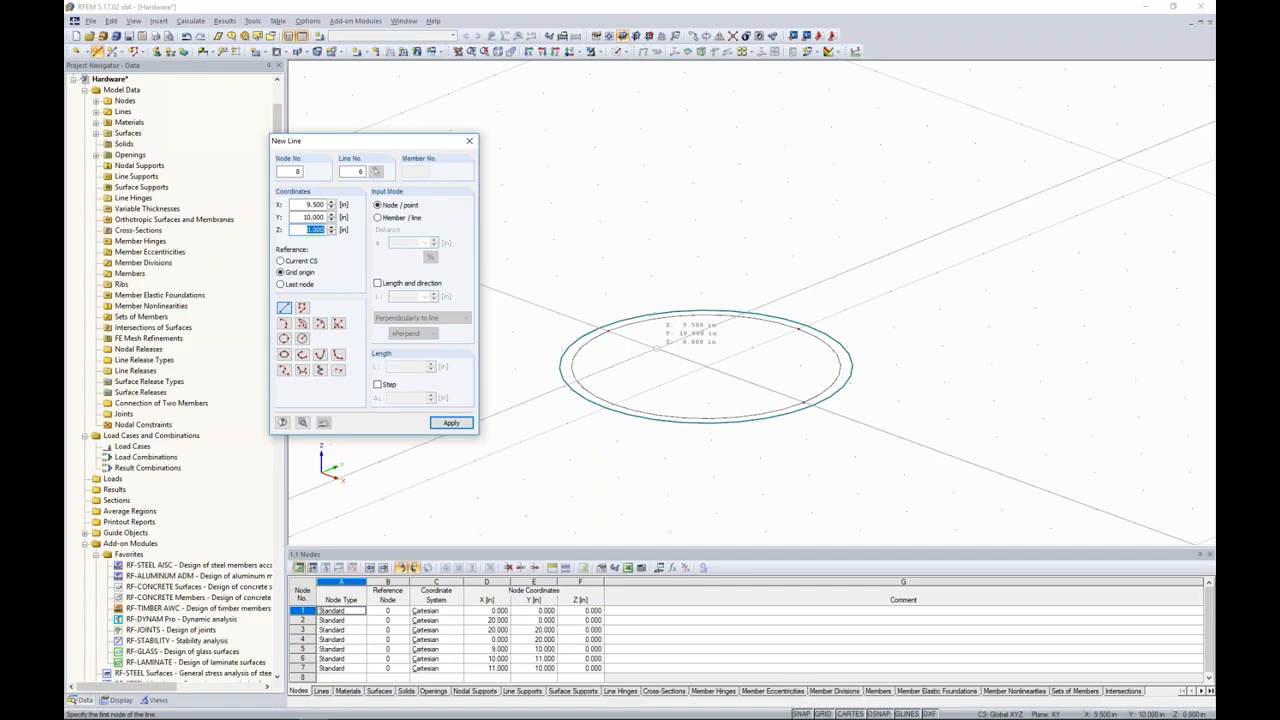
left_click(607, 330)
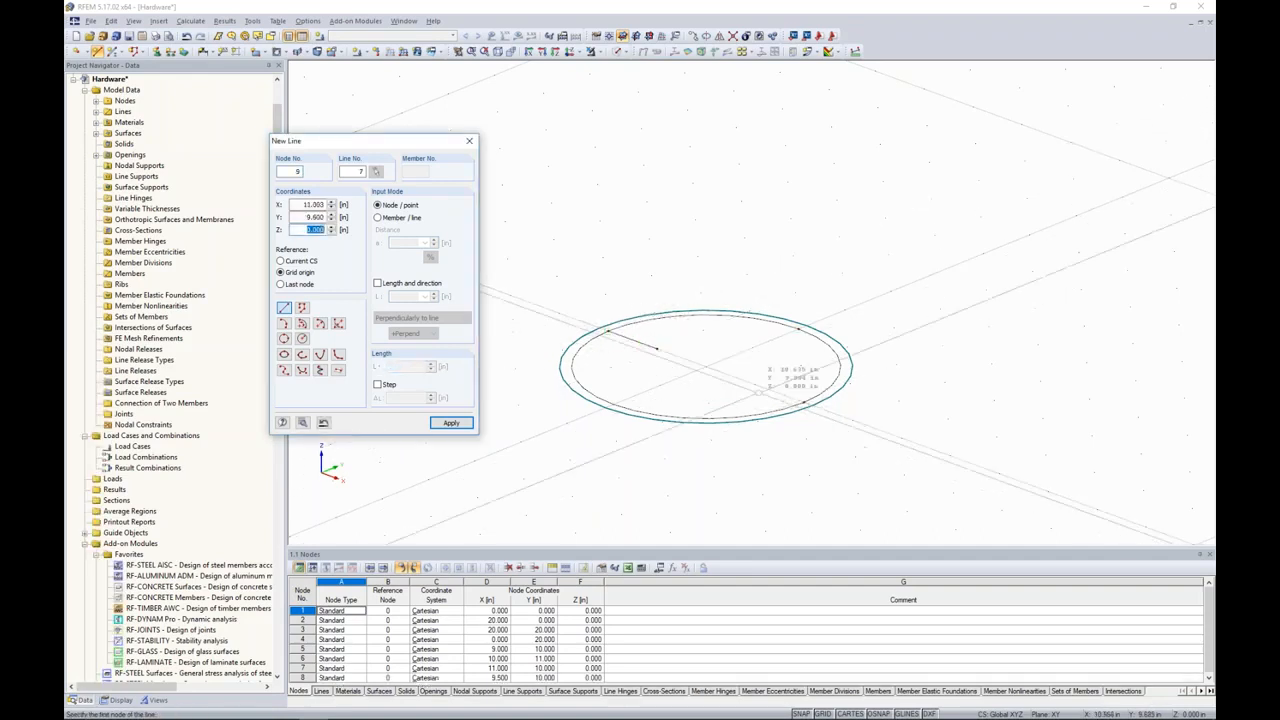
left_click(804, 401)
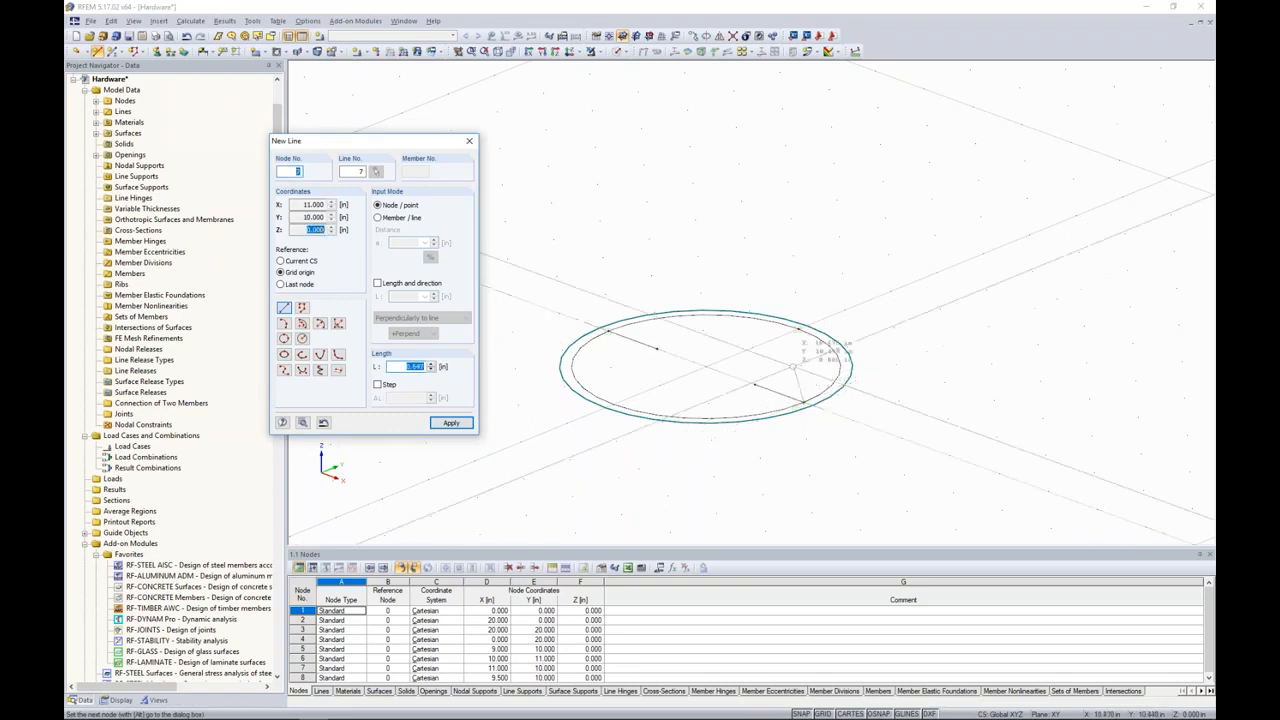
Step: Draw two arcs of 0.5 in radius between X 9.5 and X 10.5 at Y 10, closing an inner circle within the opening
left_click(284, 325)
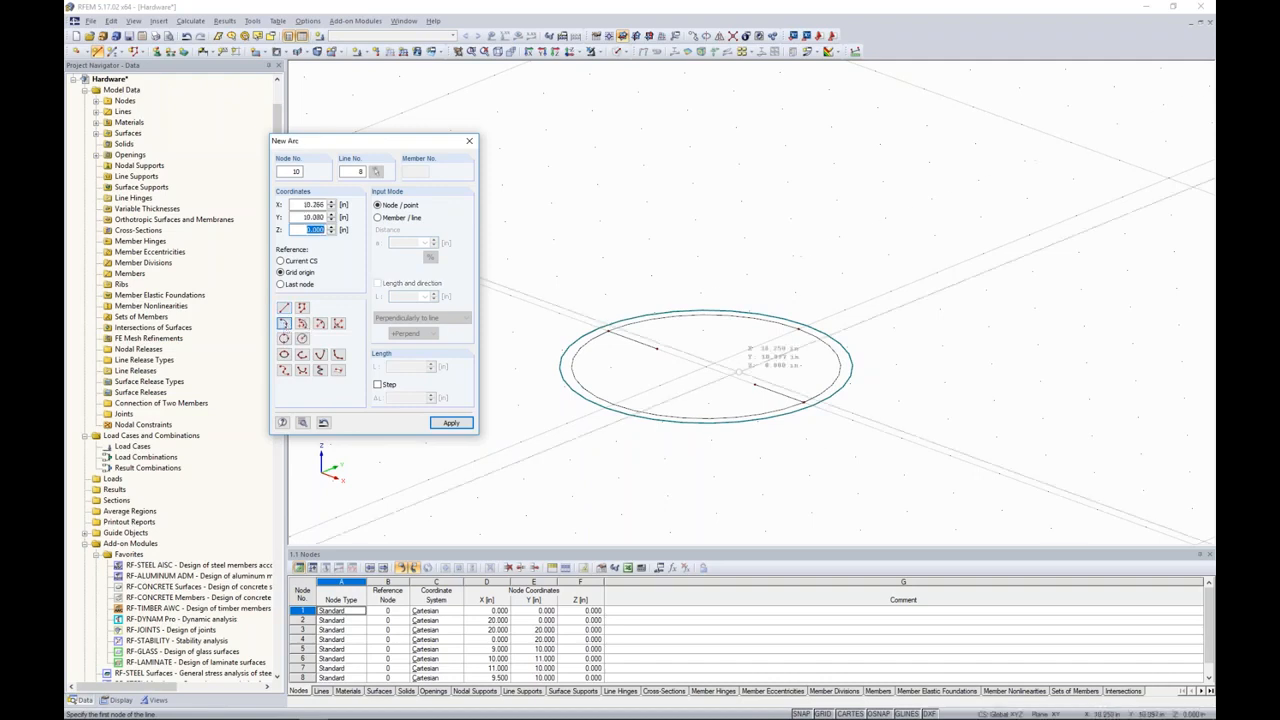
left_click(690, 348)
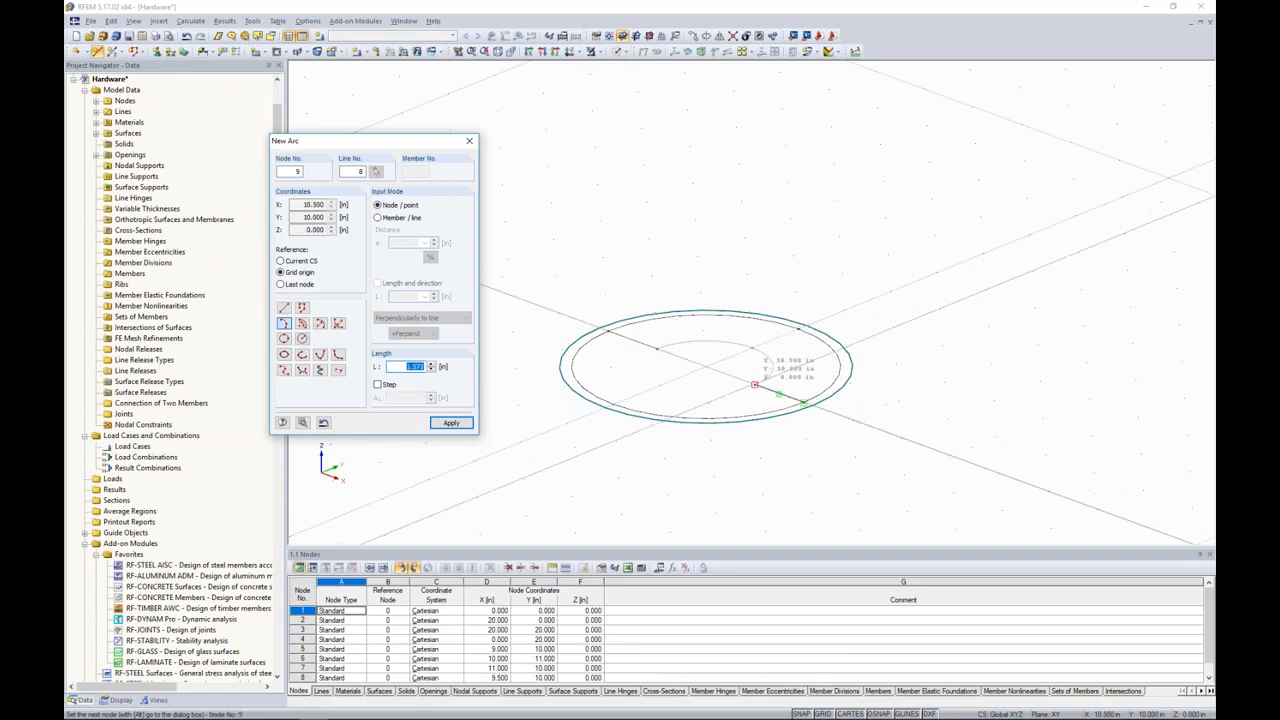
left_click(758, 366)
scroll(730, 406, "up", 3)
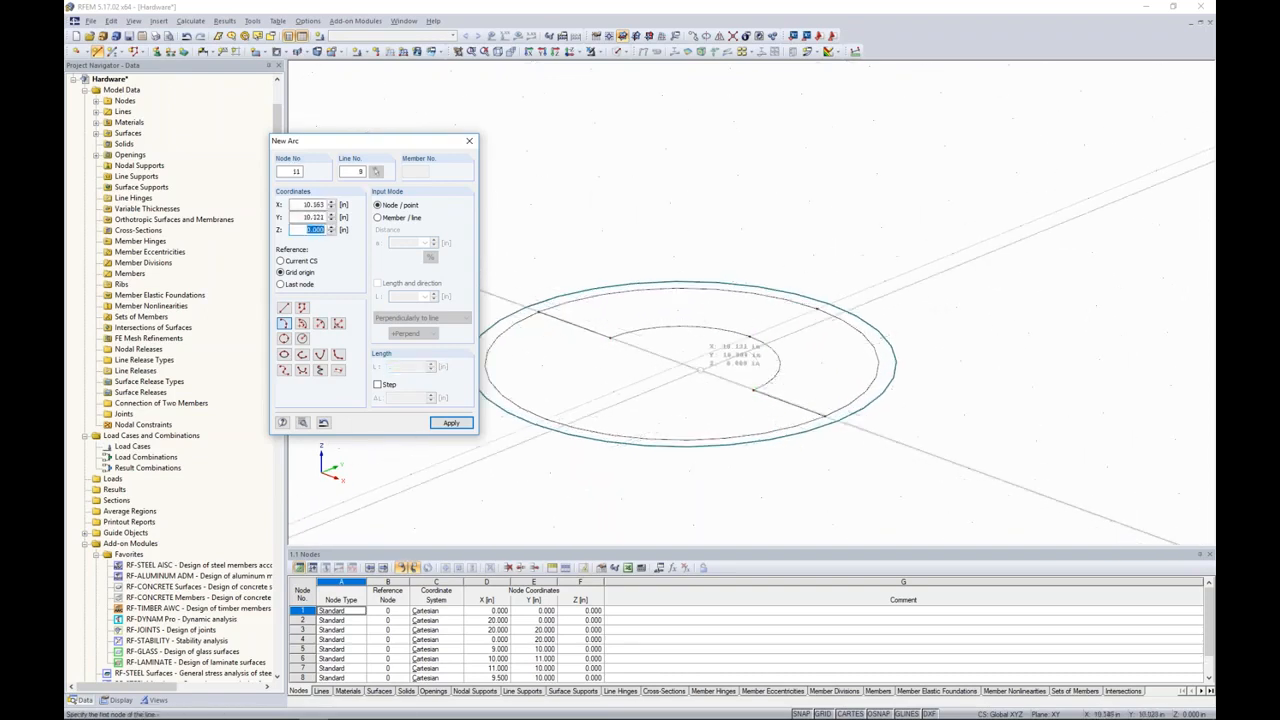
left_click(610, 370)
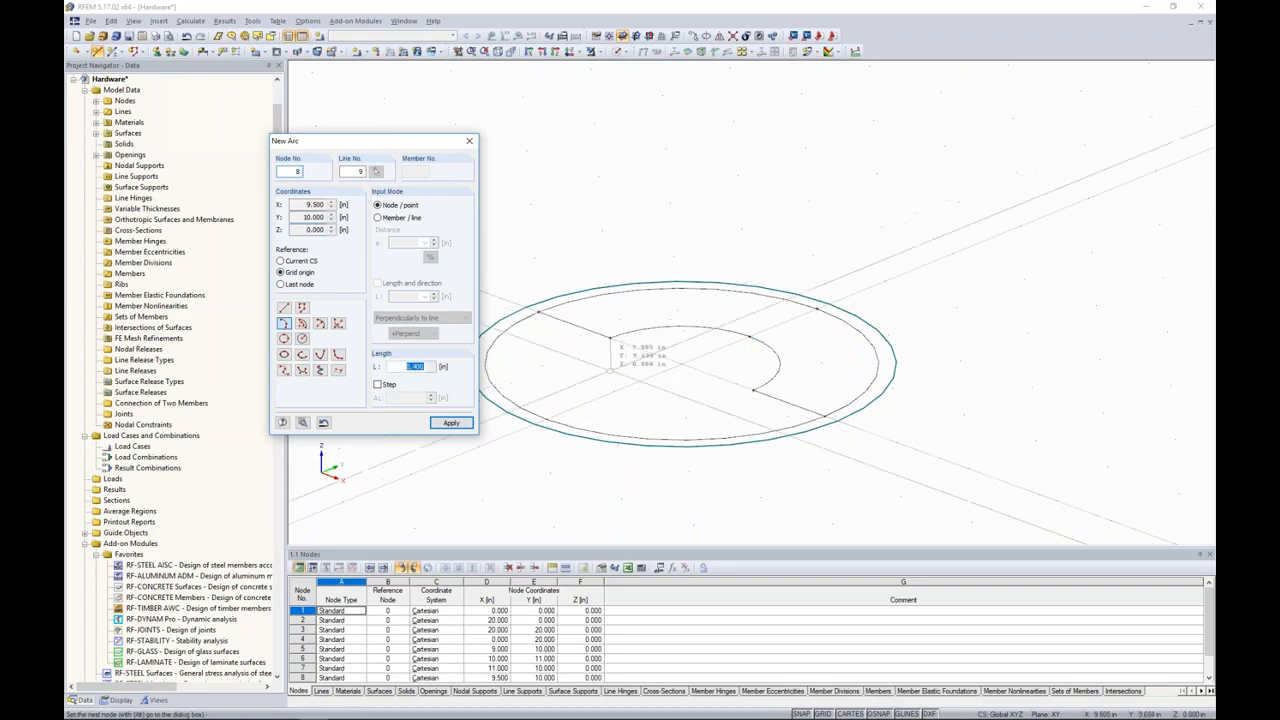
left_click(753, 390)
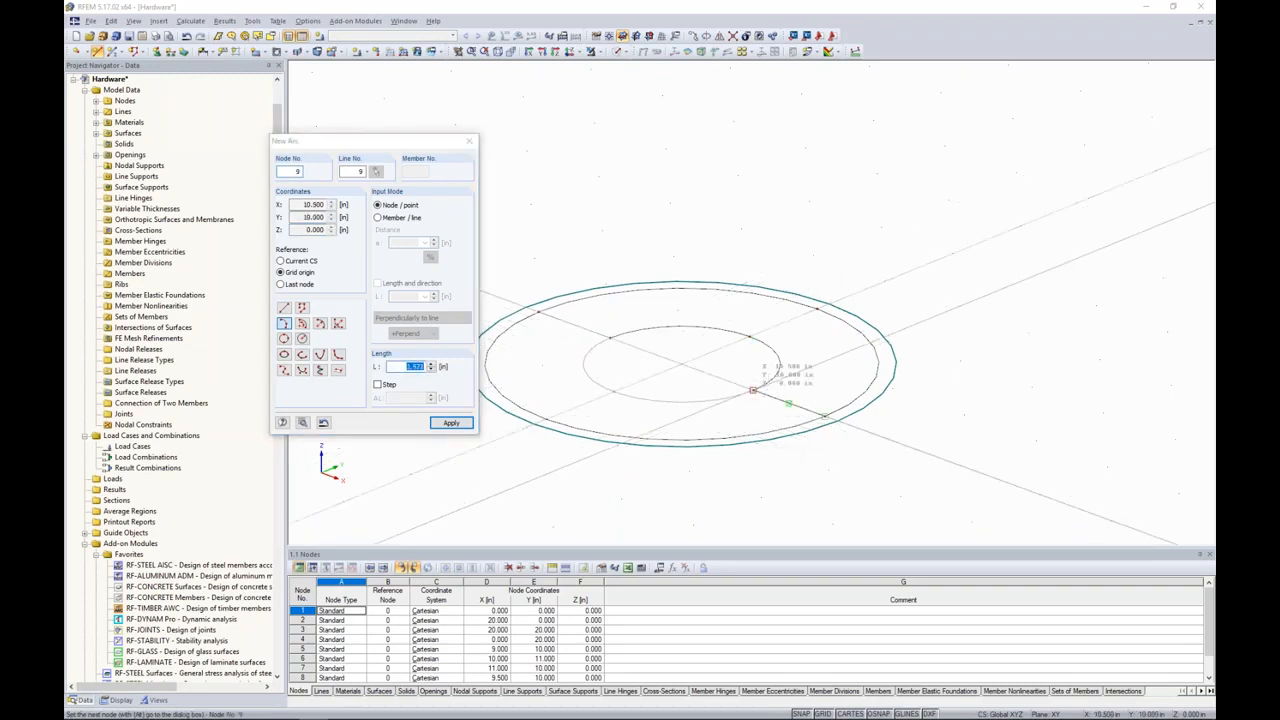
key("Escape")
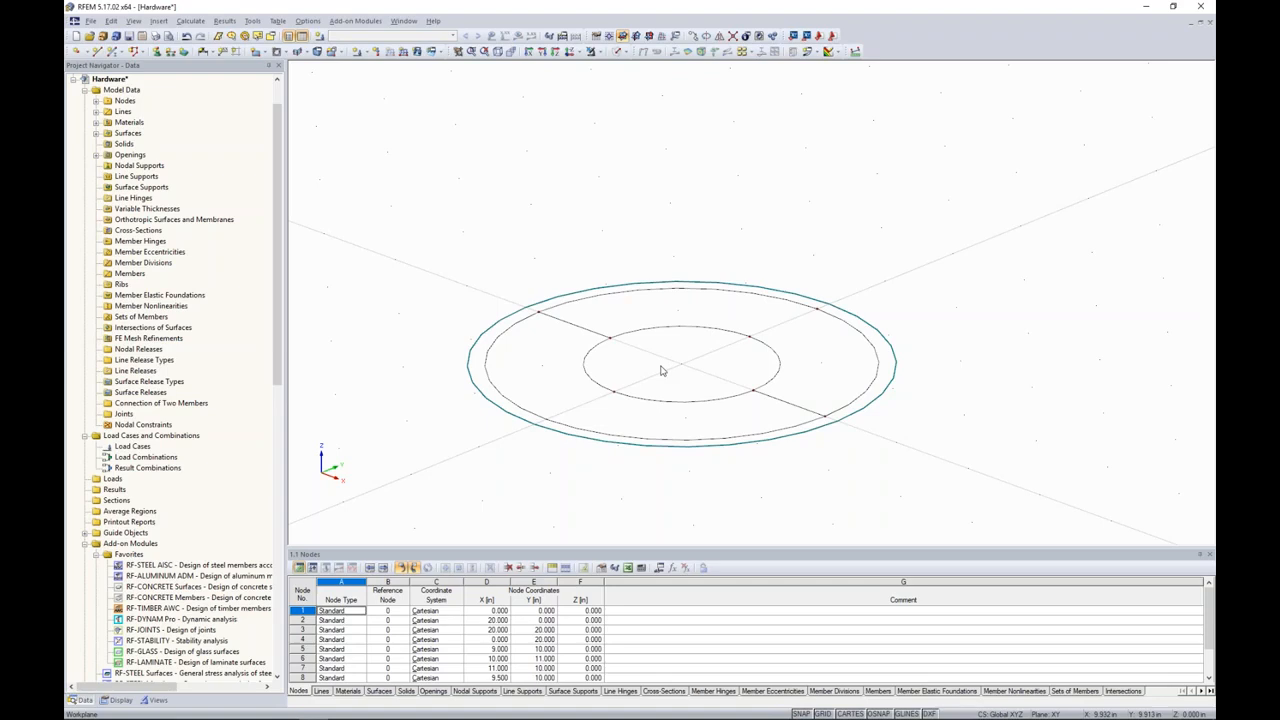
Step: Display the model as solid transparent and connect the two short radial lines with the opening's edge where they meet
middle_click_drag(709, 377, 635, 420, "ctrl")
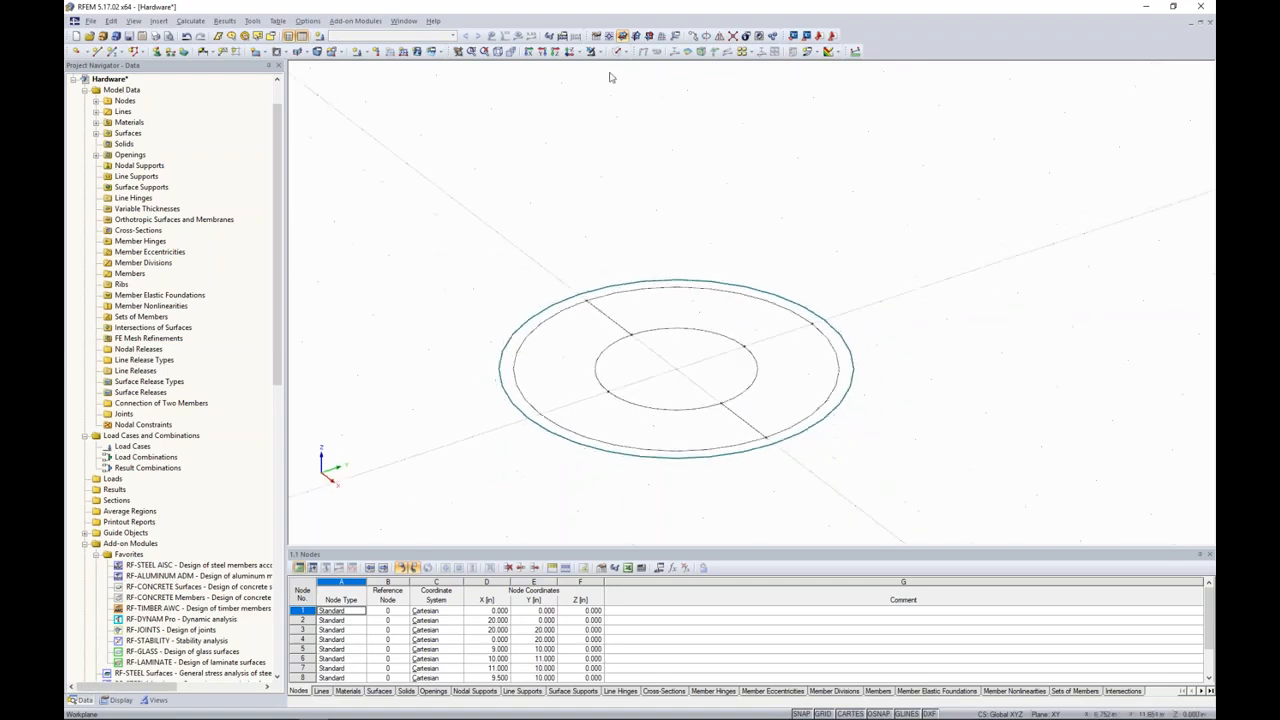
left_click(618, 51)
left_click(634, 96)
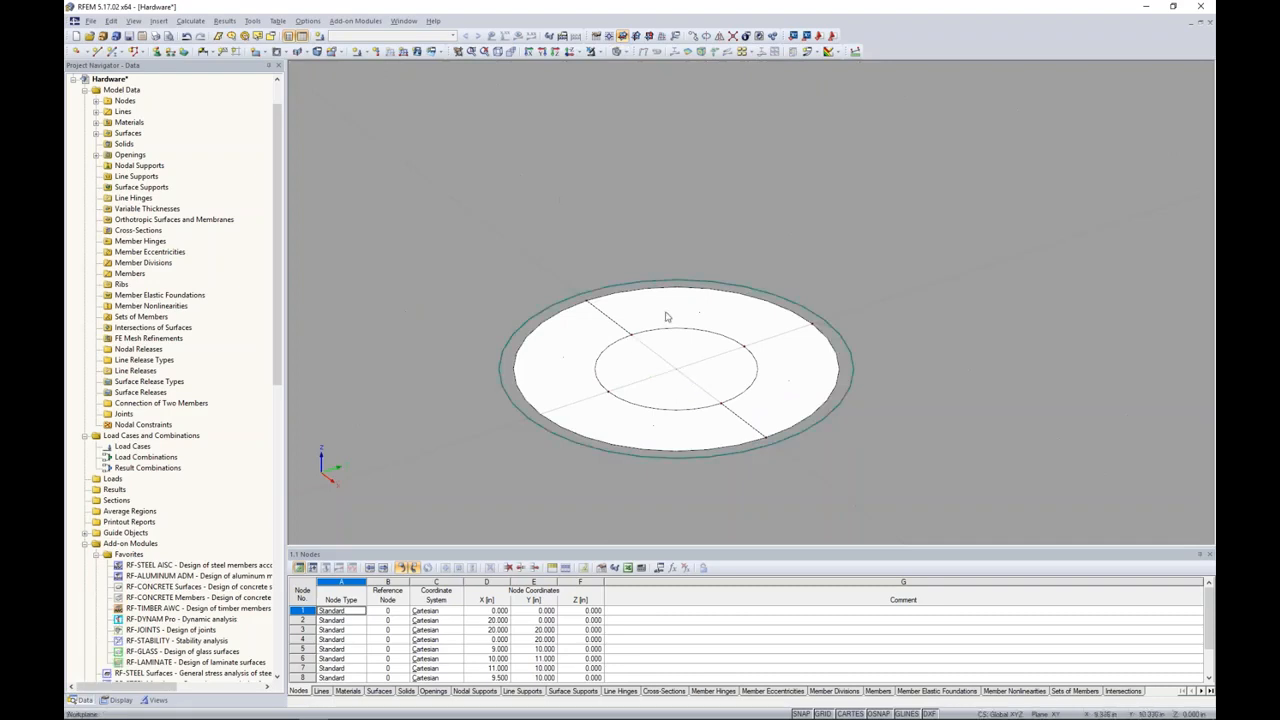
left_click(733, 36)
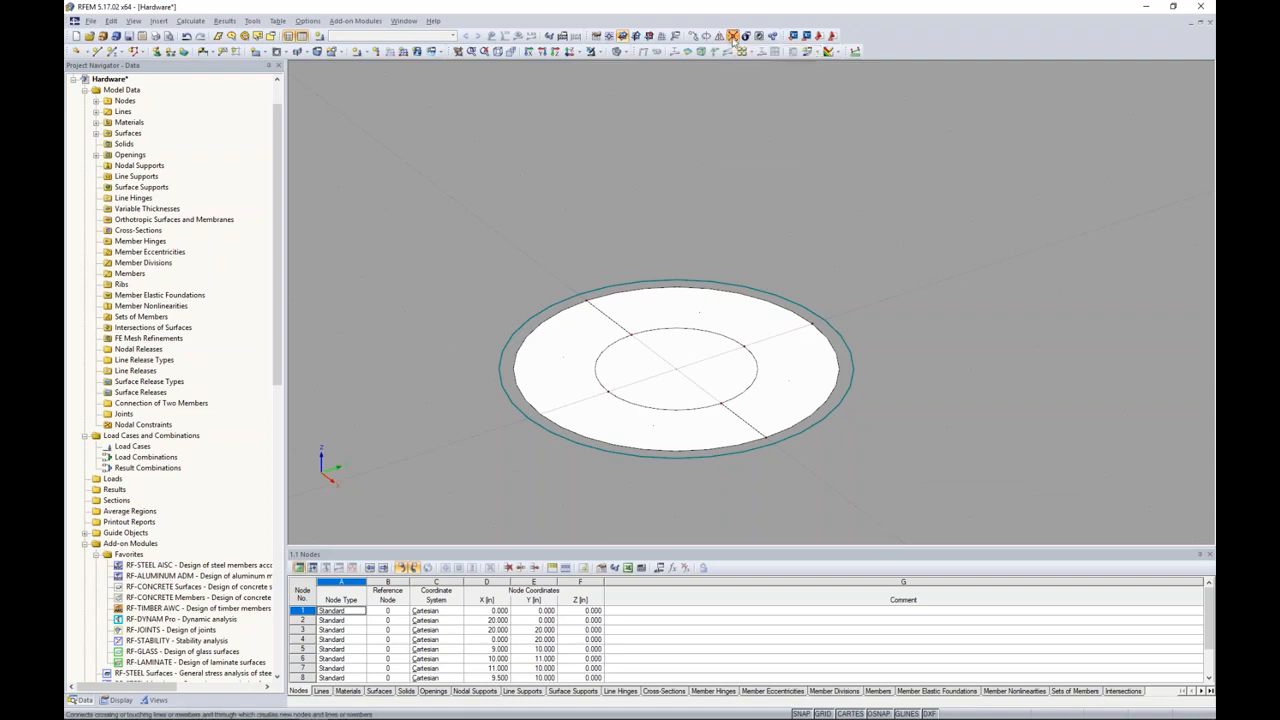
left_click_drag(596, 331, 559, 276)
left_click_drag(757, 414, 797, 464)
left_click(803, 388)
Step: Switch the model back to wireframe display
left_click(624, 51)
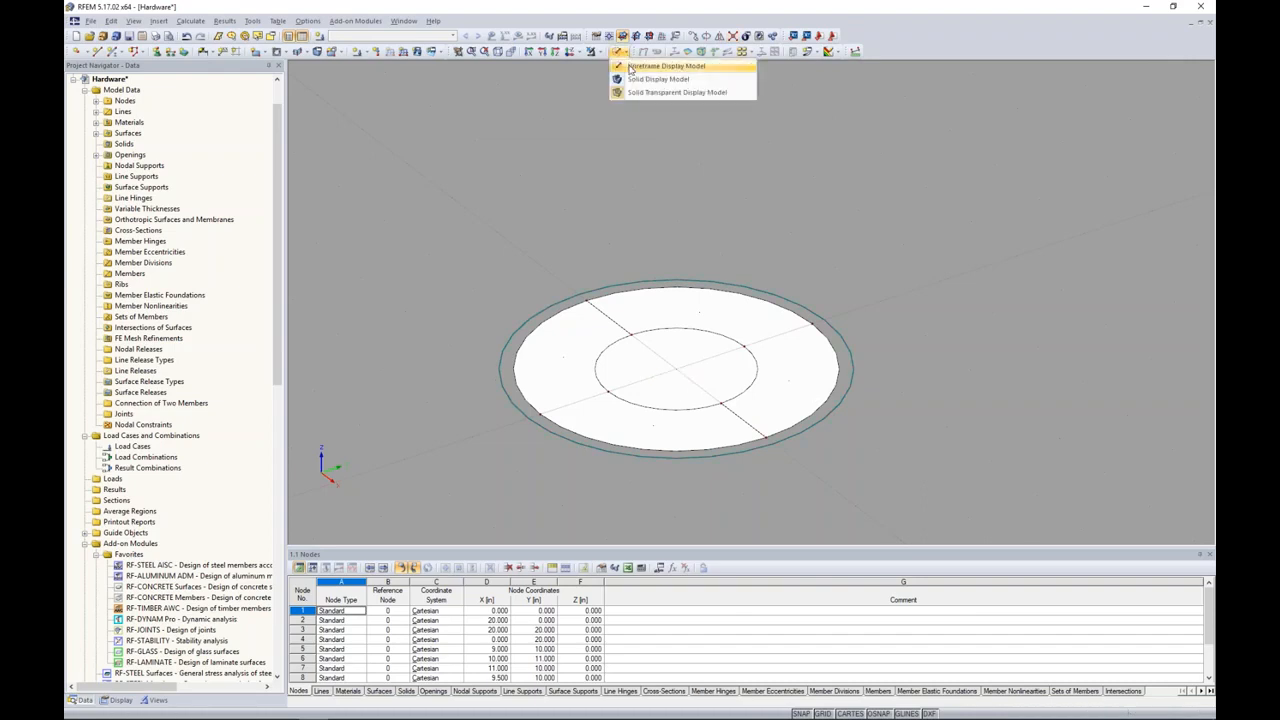
Step: Create a 0.68 in thick concrete surface from the boundary lines of the open half-ring and display the model as solid transparent
left_click(668, 91)
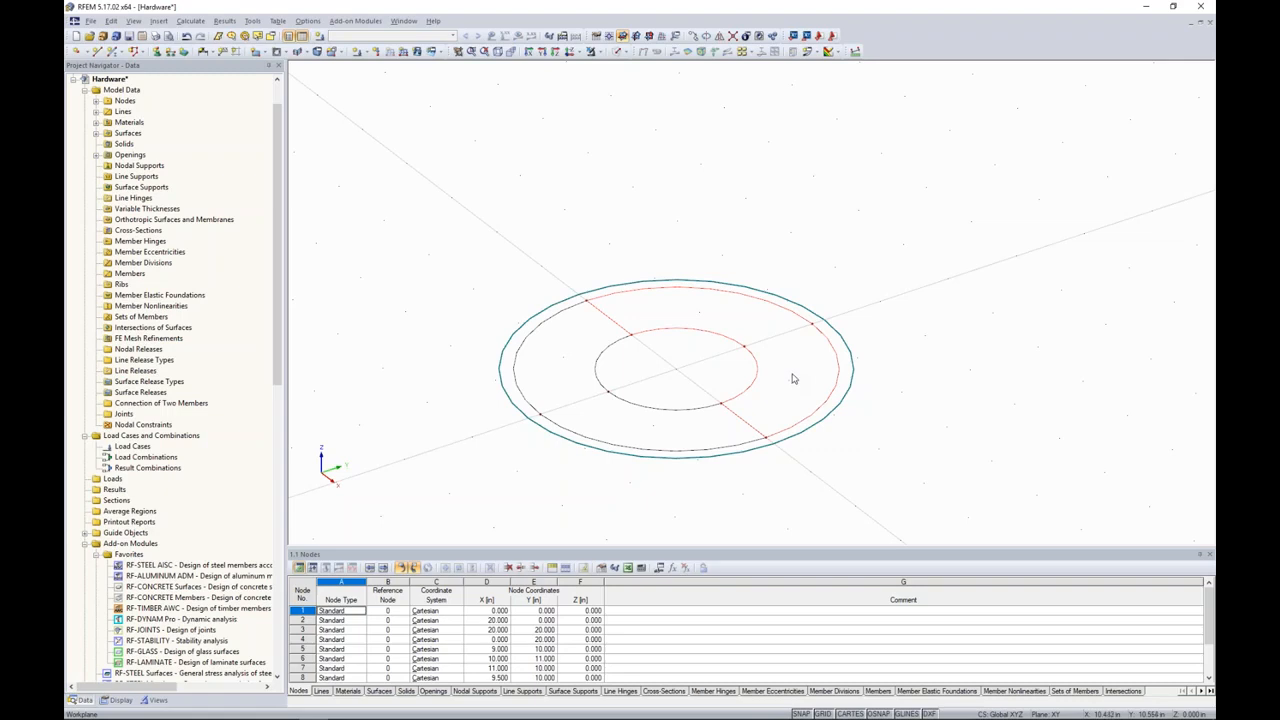
left_click(264, 52)
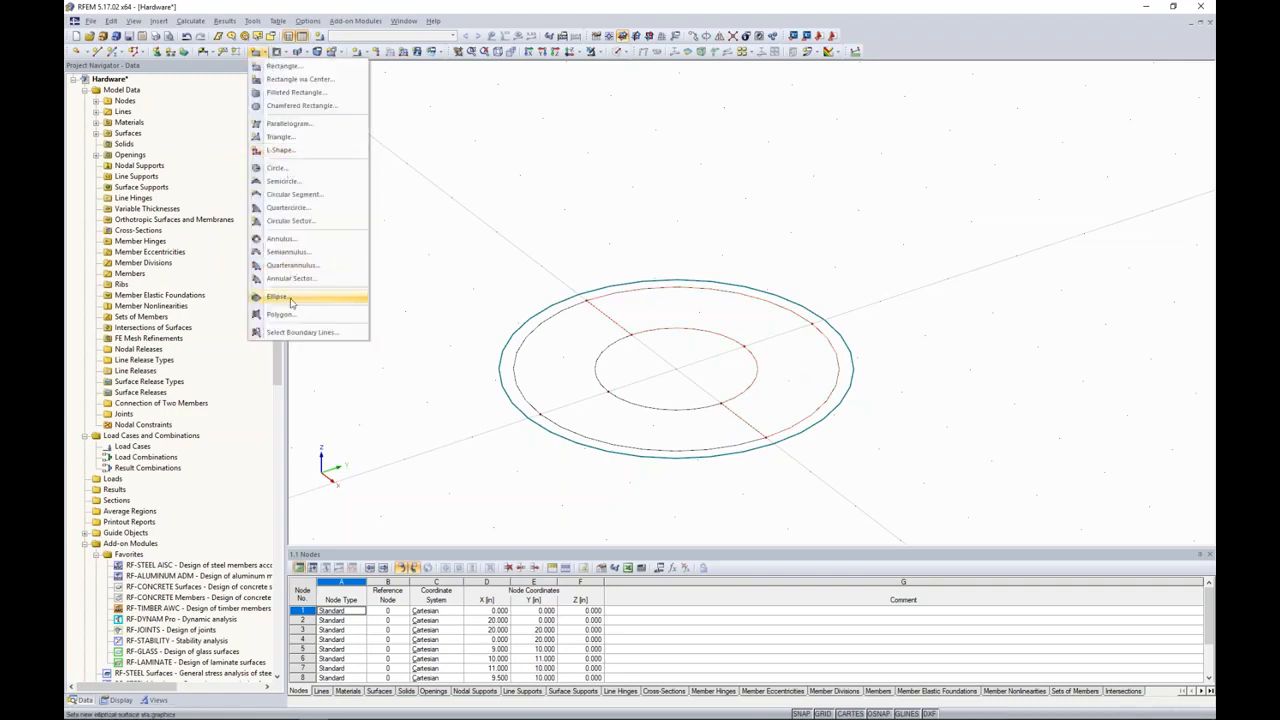
left_click(297, 333)
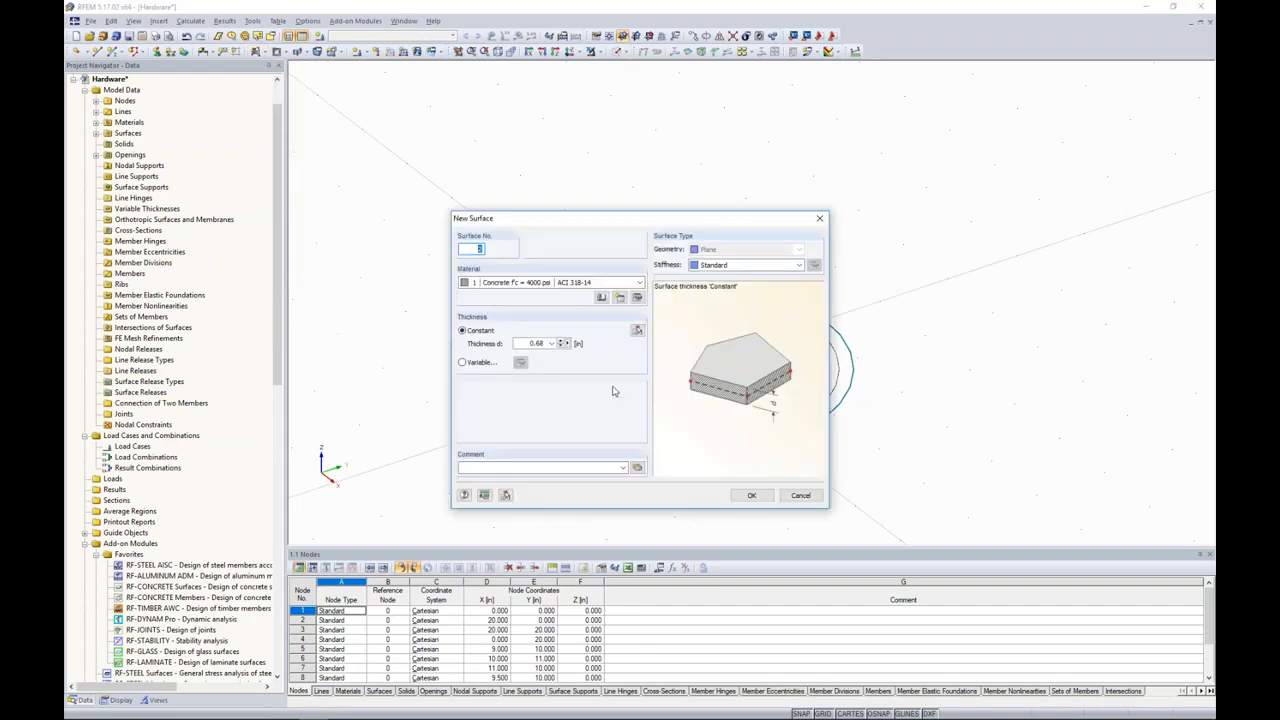
left_click(751, 495)
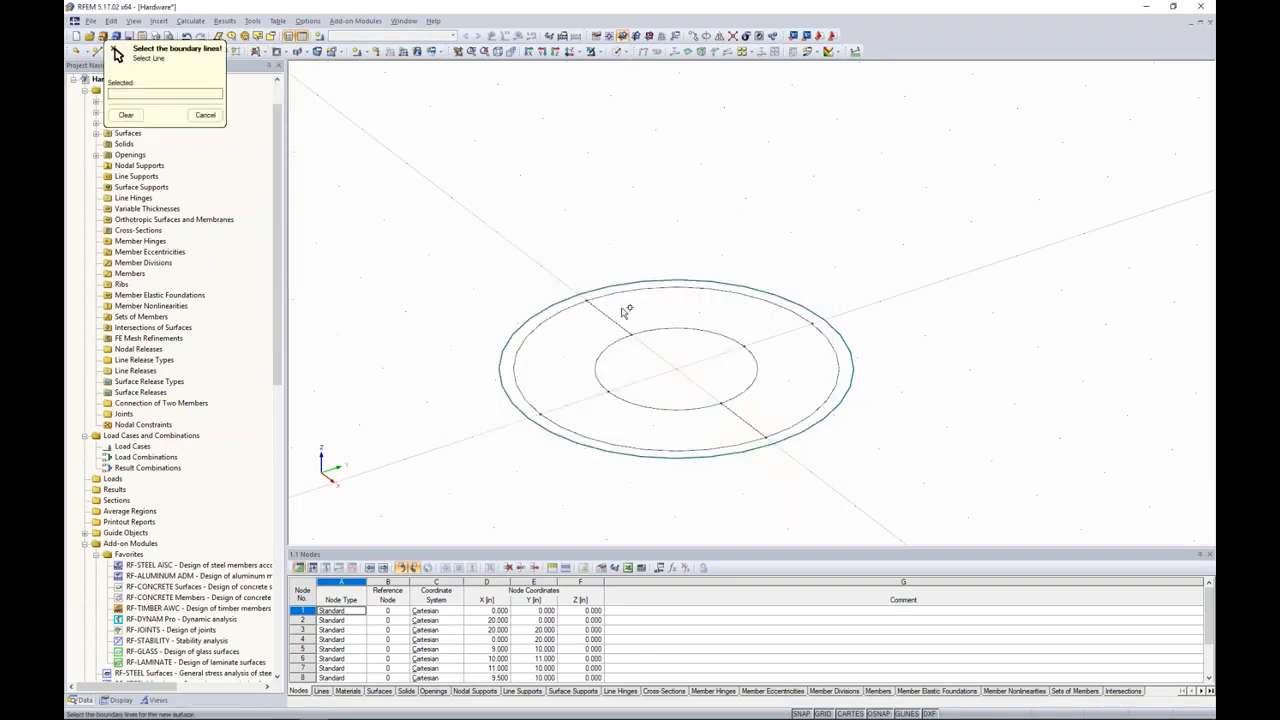
left_click(648, 290)
left_click(757, 372)
left_click(746, 420)
left_click(600, 300)
left_click(620, 51)
left_click(633, 93)
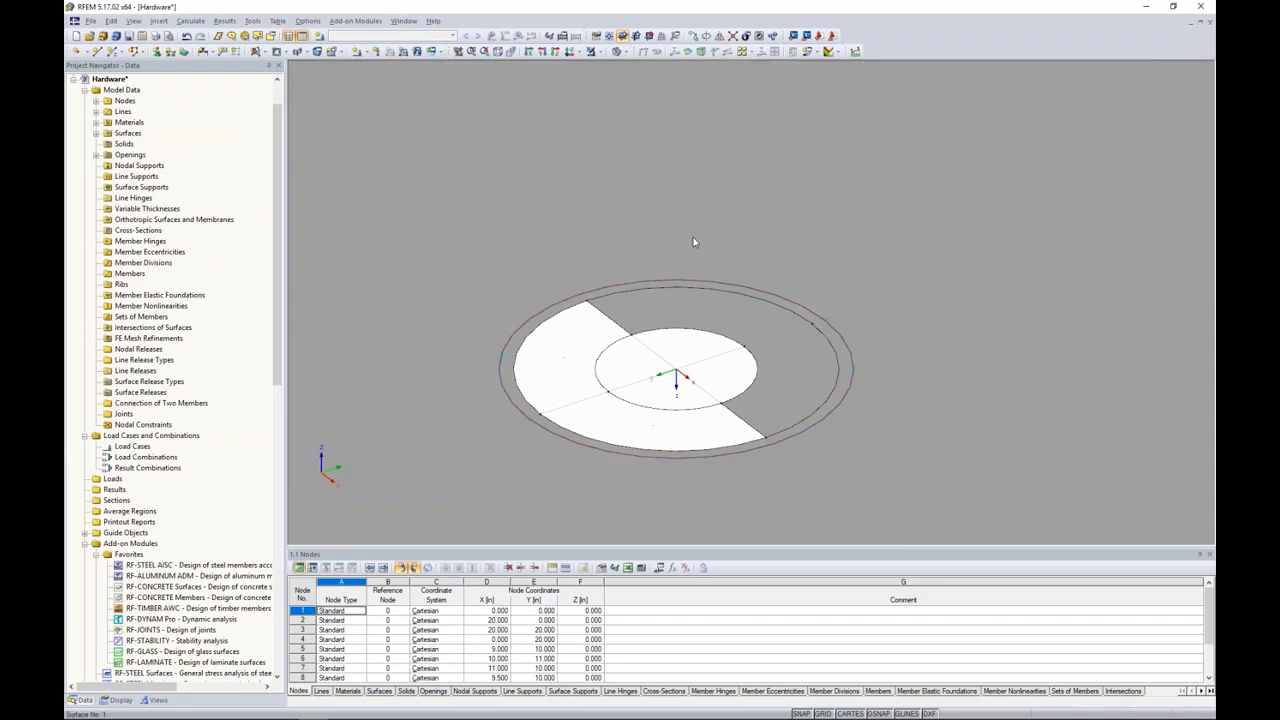
Step: Extrude the new half-ring surface into a solid with a height of 1.118 in
mouse_move(691, 360)
middle_mouse_down("ctrl")
mouse_move(651, 366)
mouse_move(705, 342)
middle_mouse_up("ctrl")
left_click(705, 342)
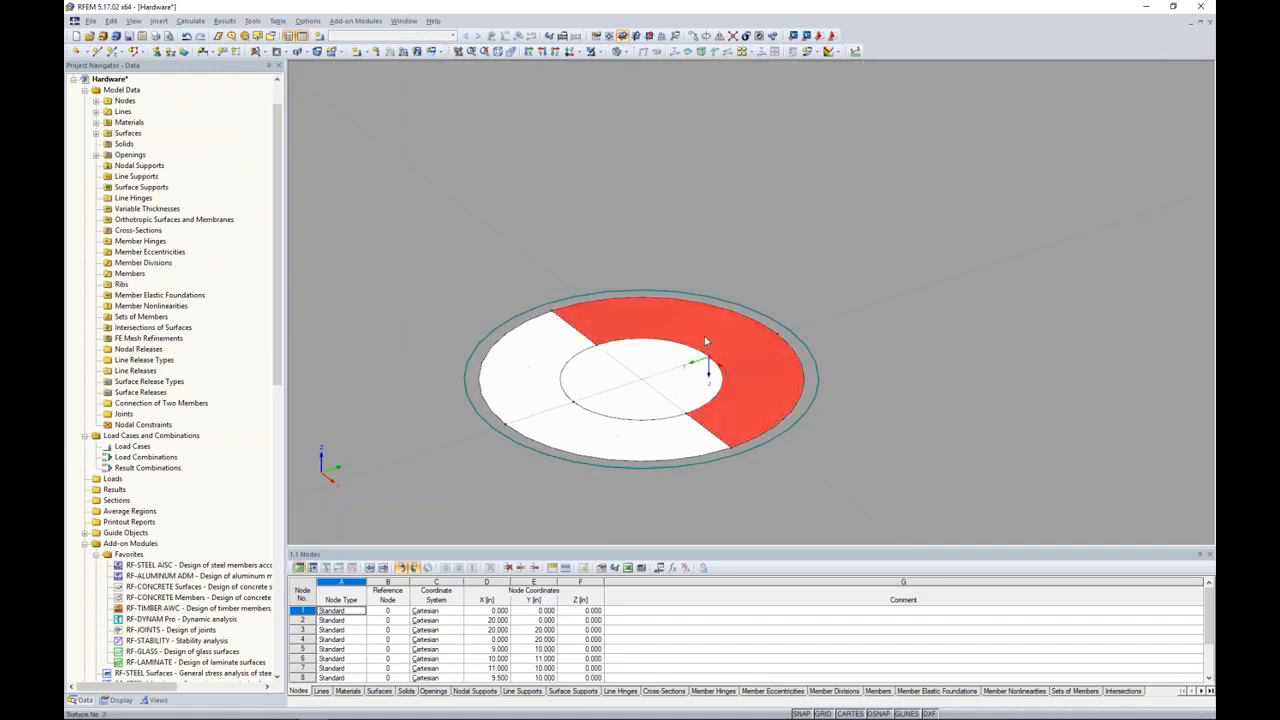
right_click(706, 342)
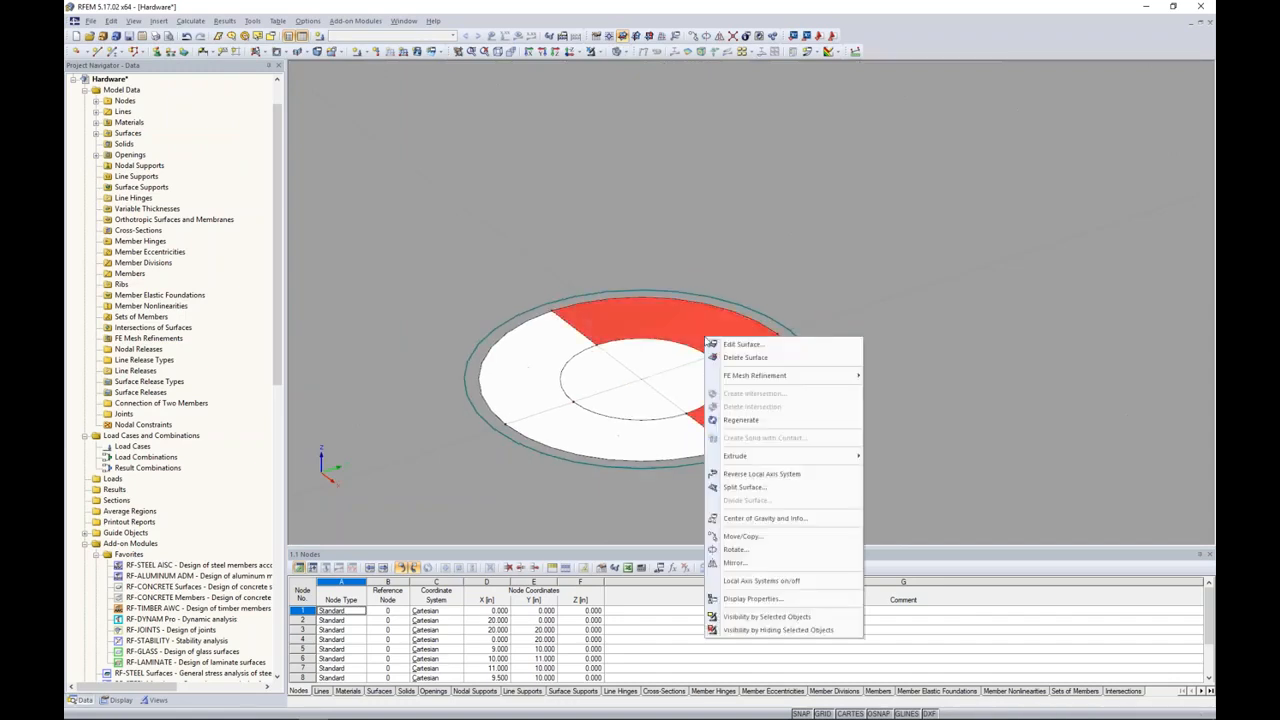
mouse_move(760, 460)
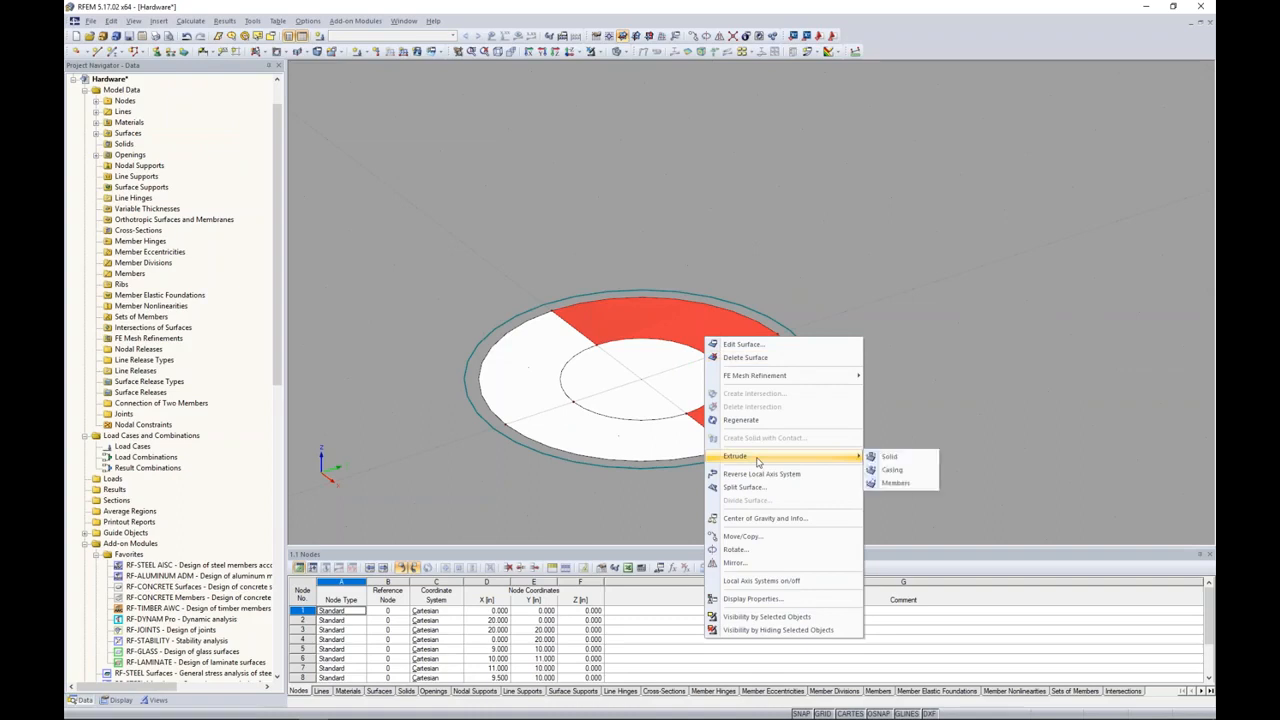
left_click(873, 455)
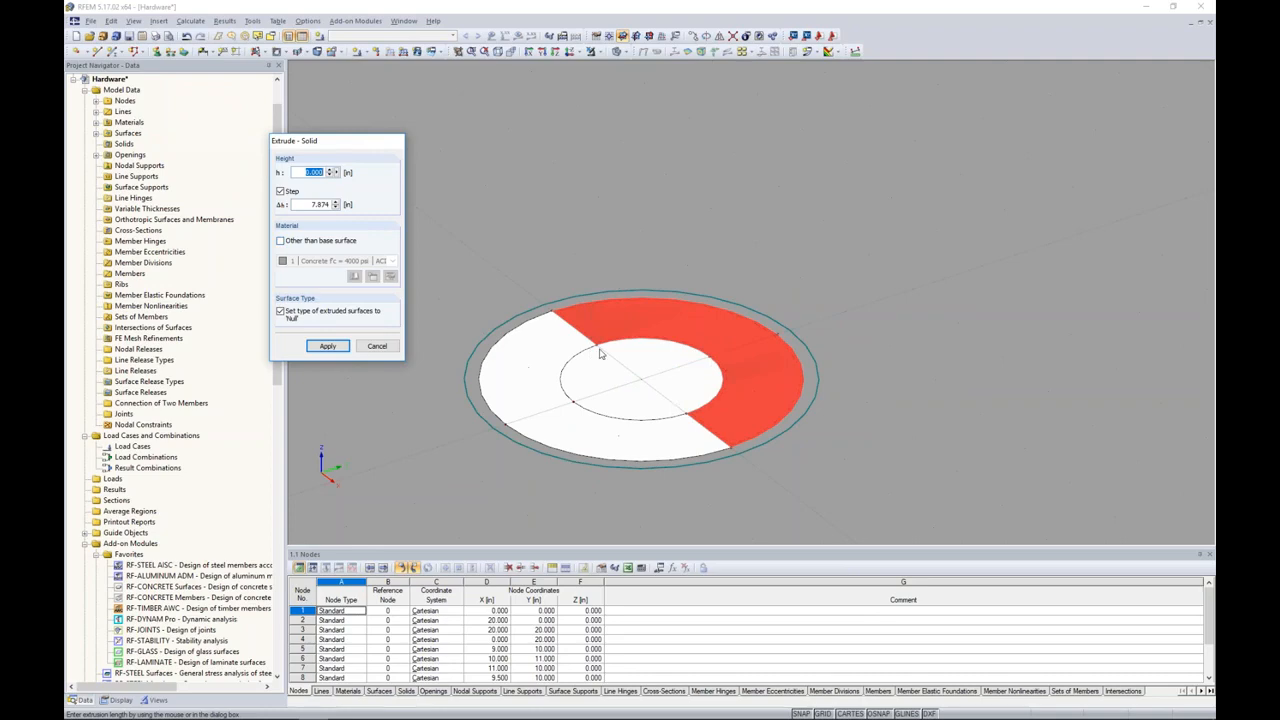
key("super+Tab")
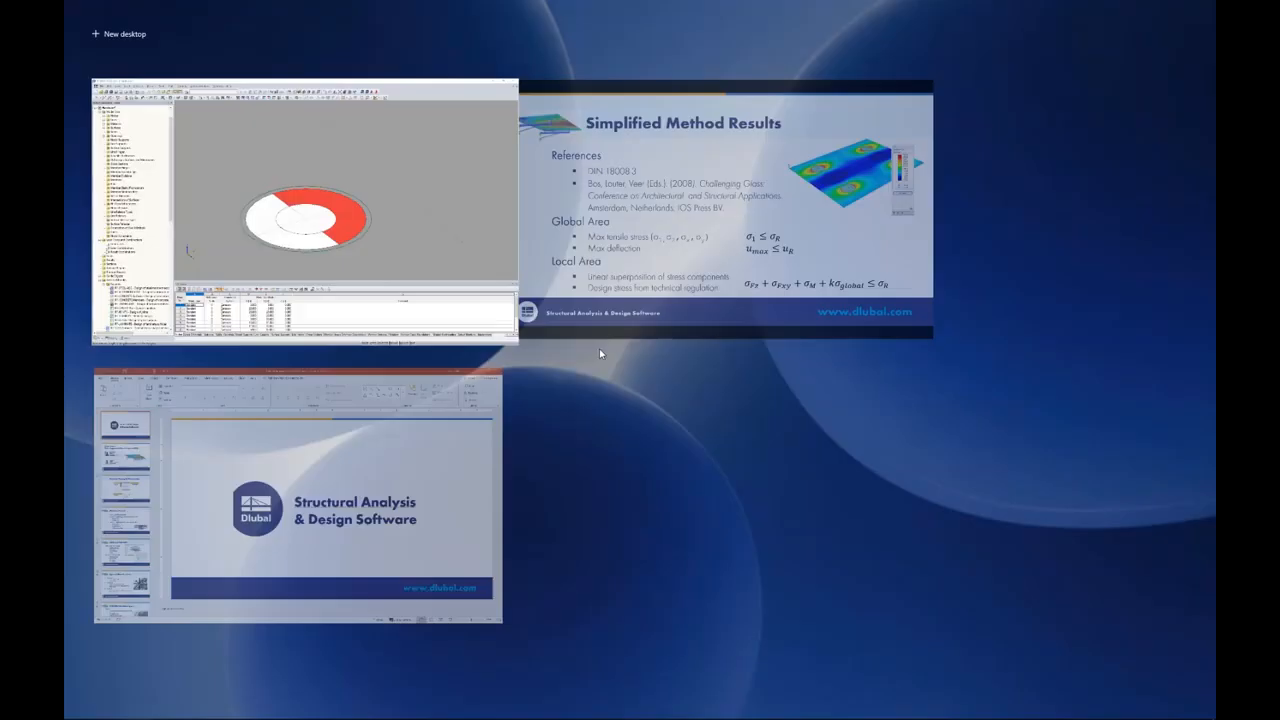
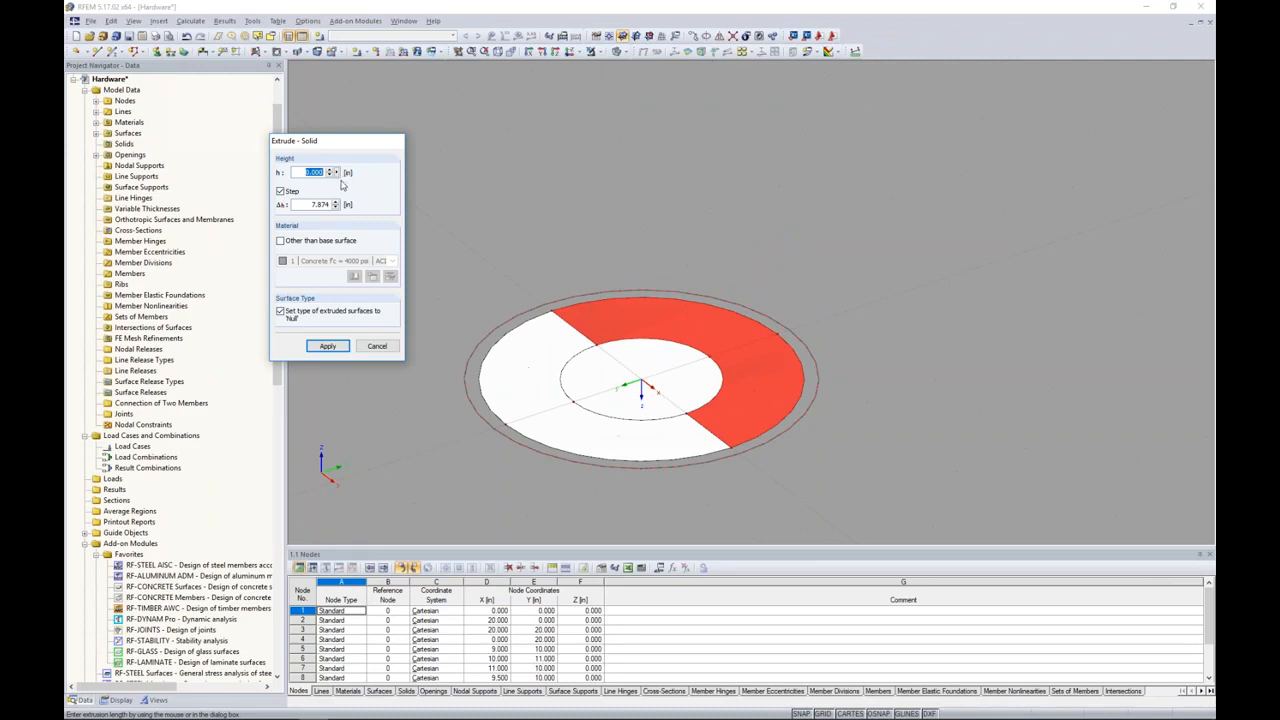
type("1.118")
left_click(327, 346)
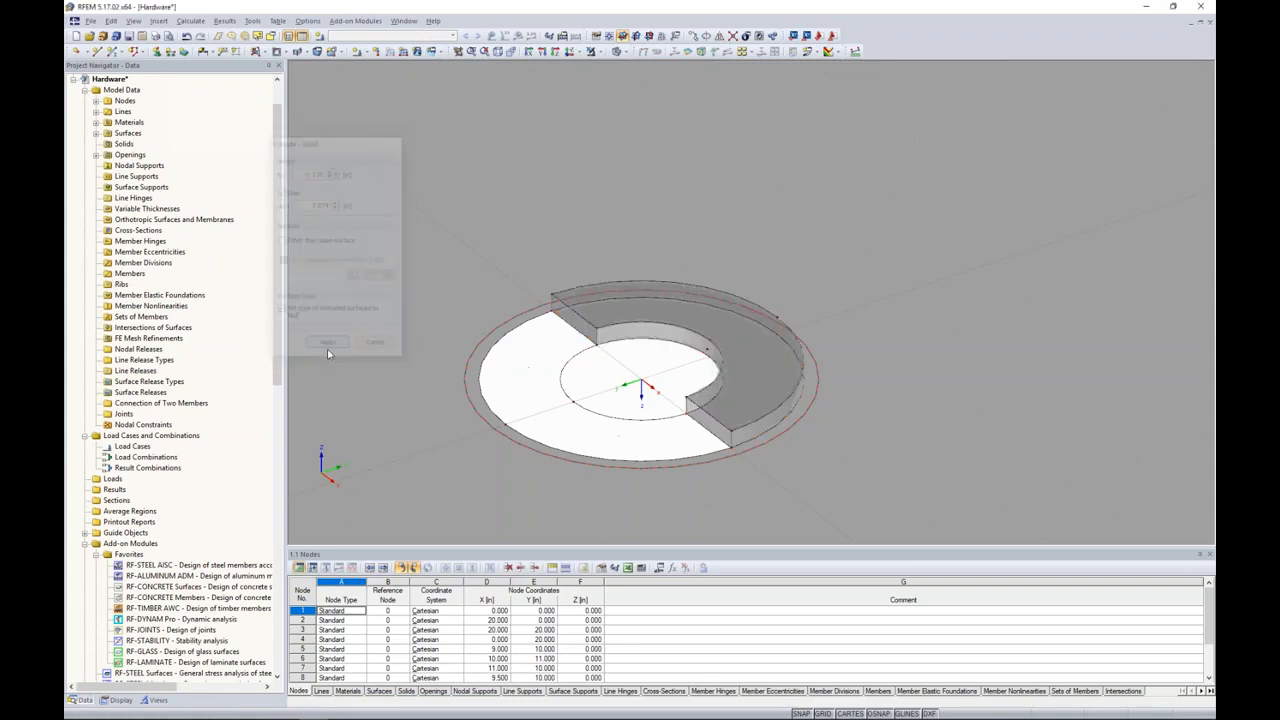
Step: Open the extruded half-ring solid for editing and change its solid type to Contact
middle_click_drag(679, 341, 654, 366, "ctrl")
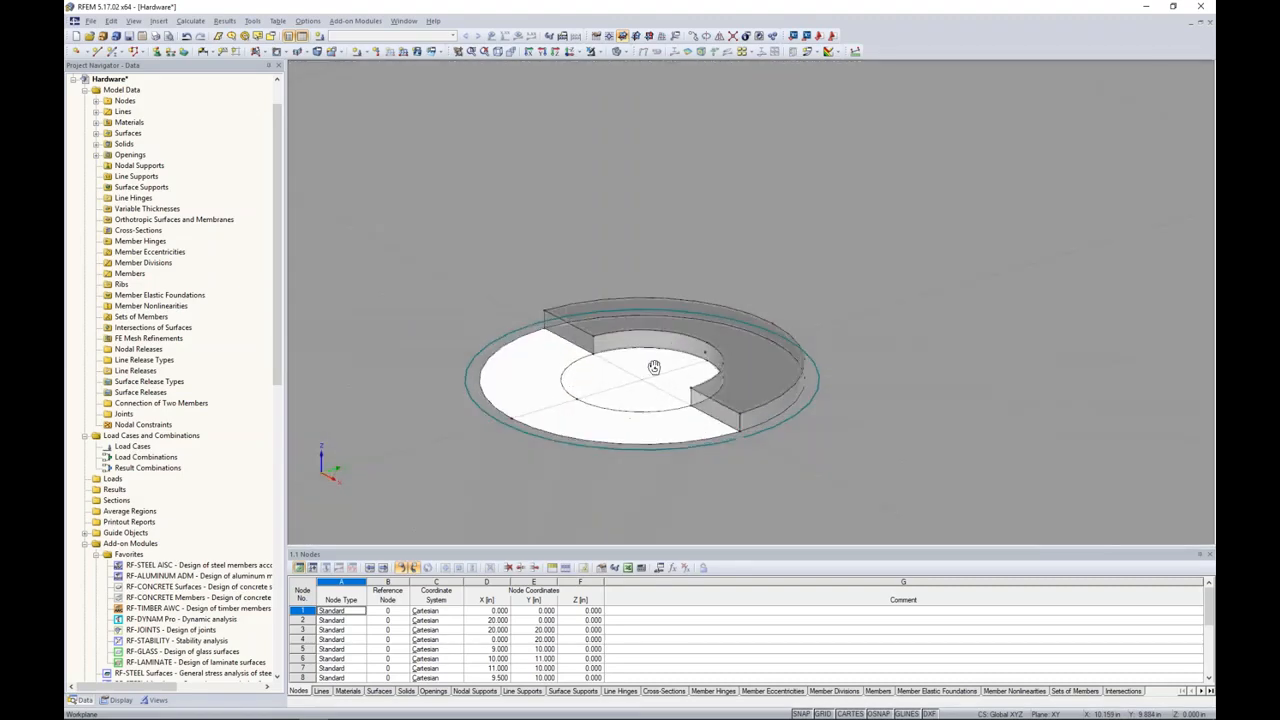
double_click(708, 355)
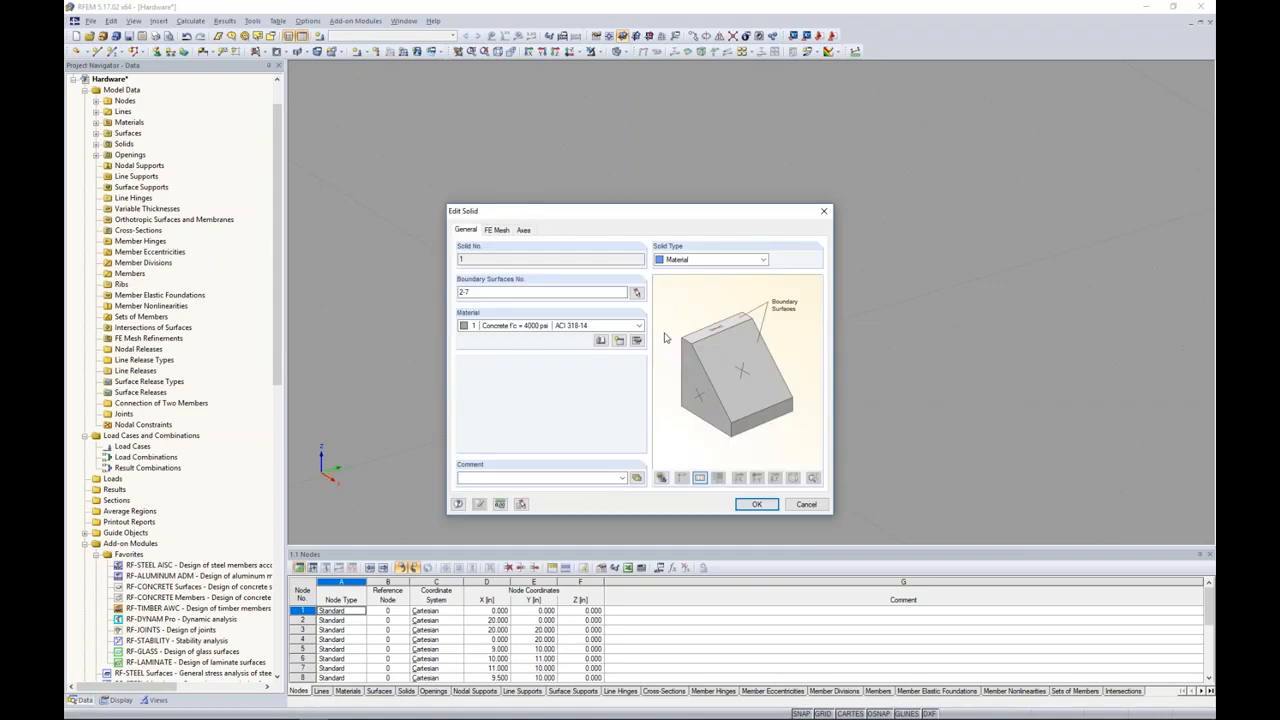
left_click(696, 260)
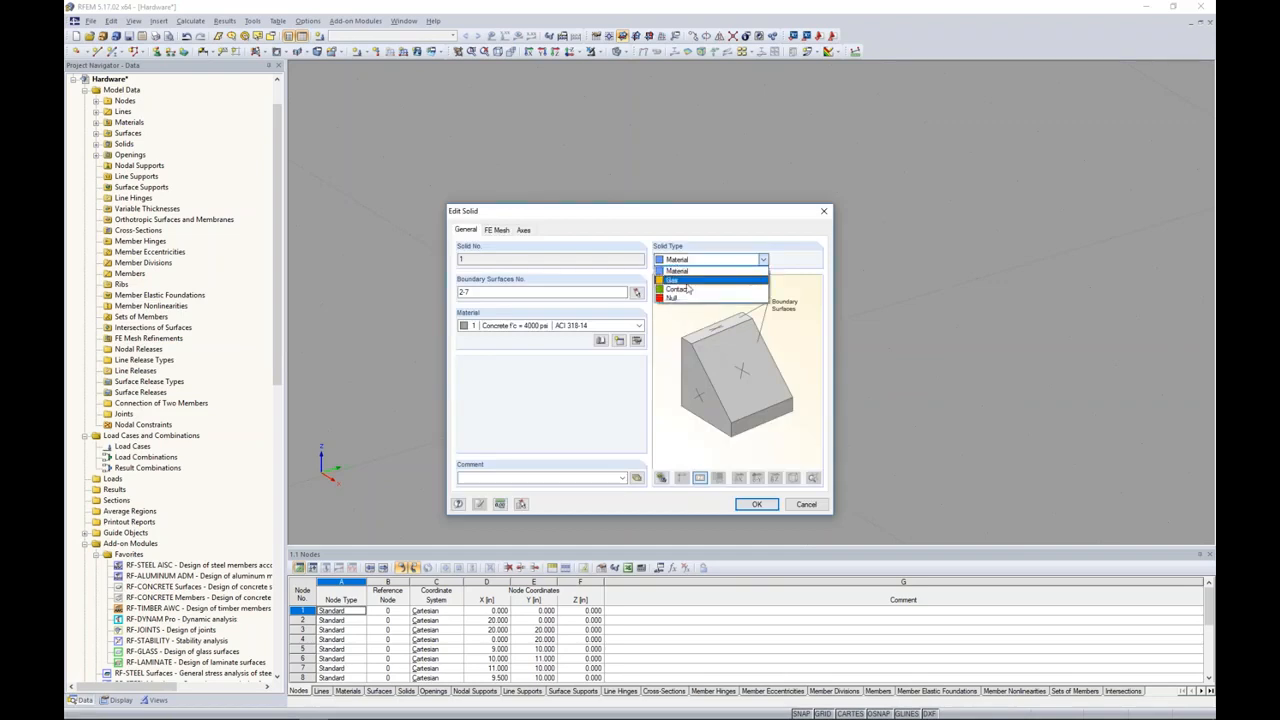
left_click(687, 290)
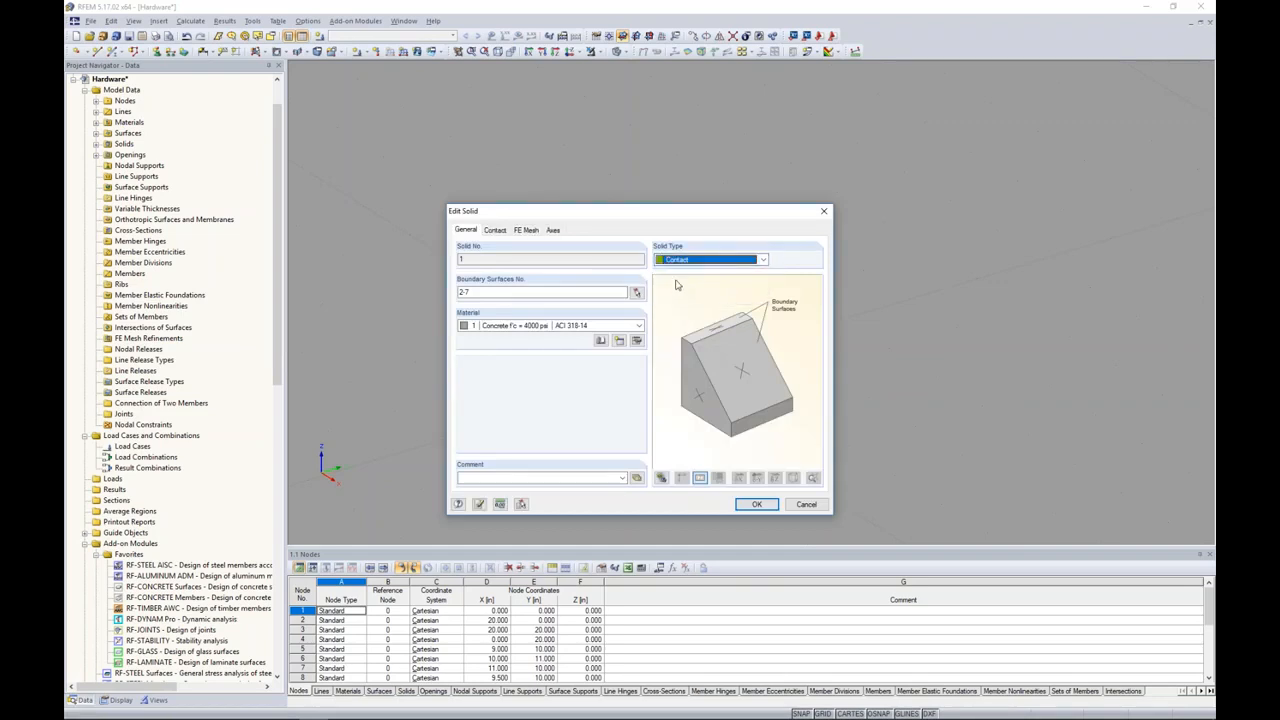
Step: Assign the Glassline GmbH Fitting material to the solid from the Glass and Foil group, Foil category, of the material library
left_click(601, 340)
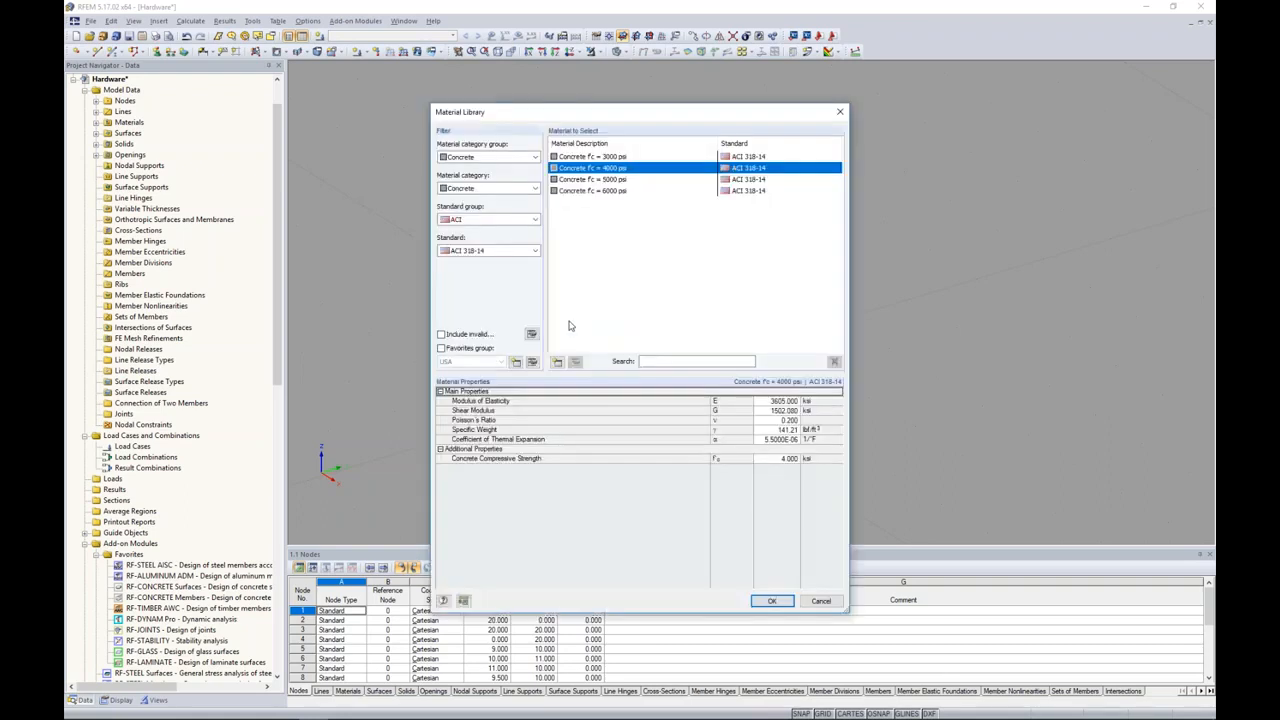
left_click(500, 158)
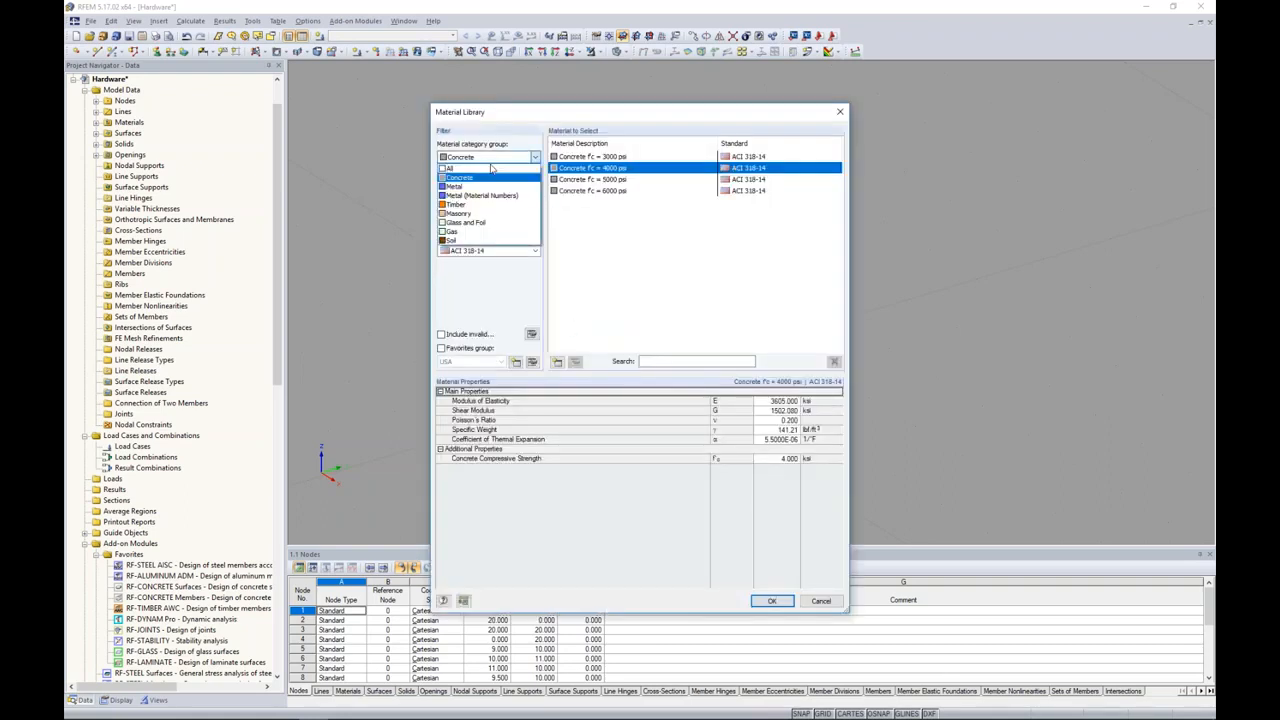
left_click(476, 229)
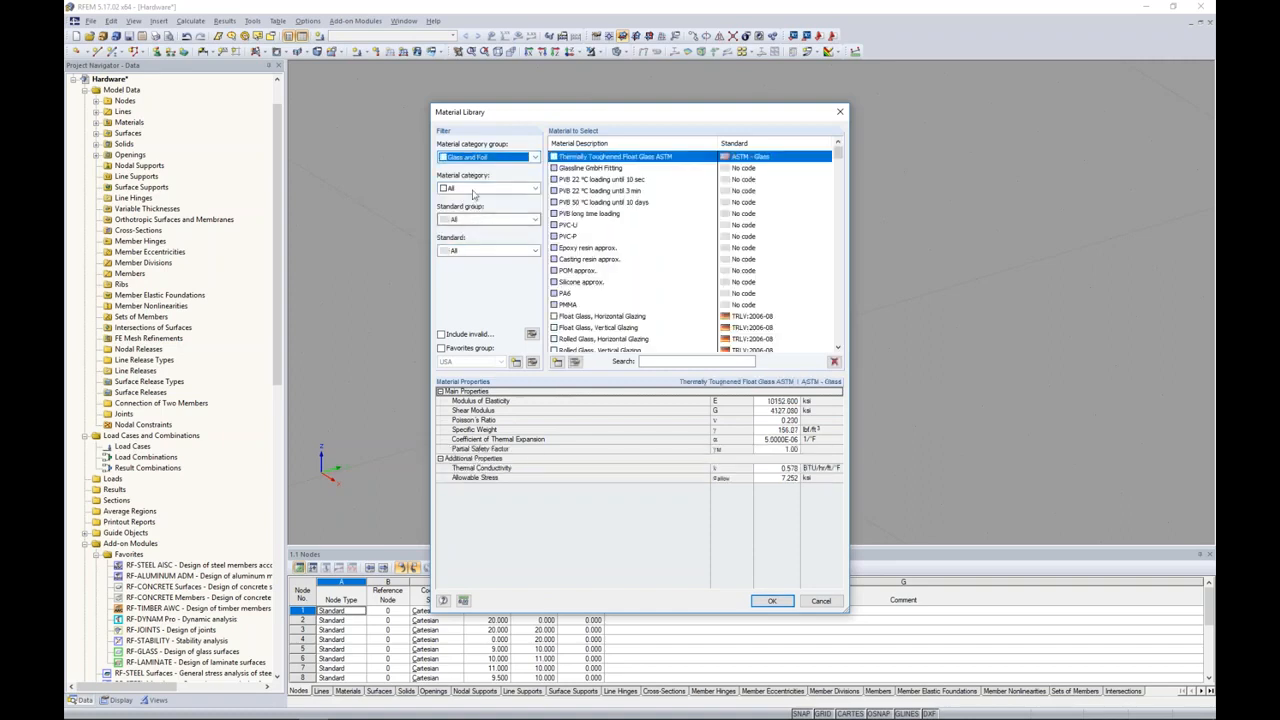
left_click(476, 189)
left_click(469, 218)
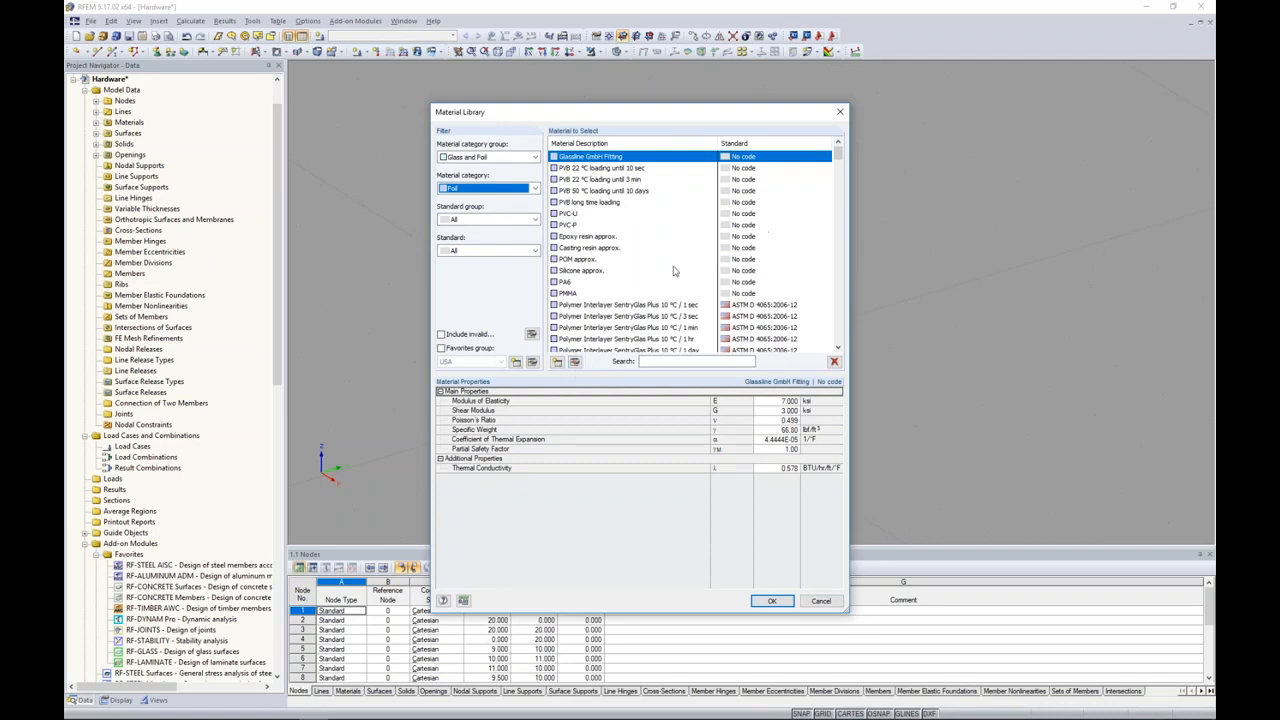
left_click(574, 361)
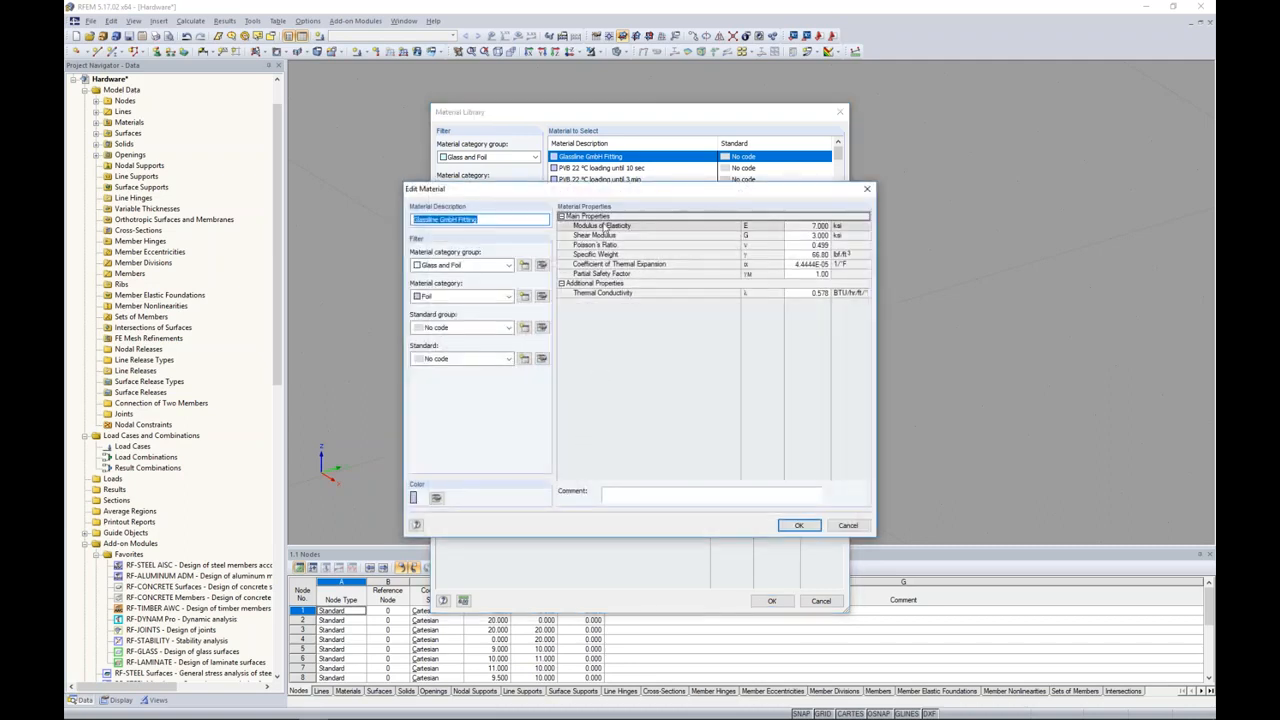
left_click_drag(598, 195, 612, 293)
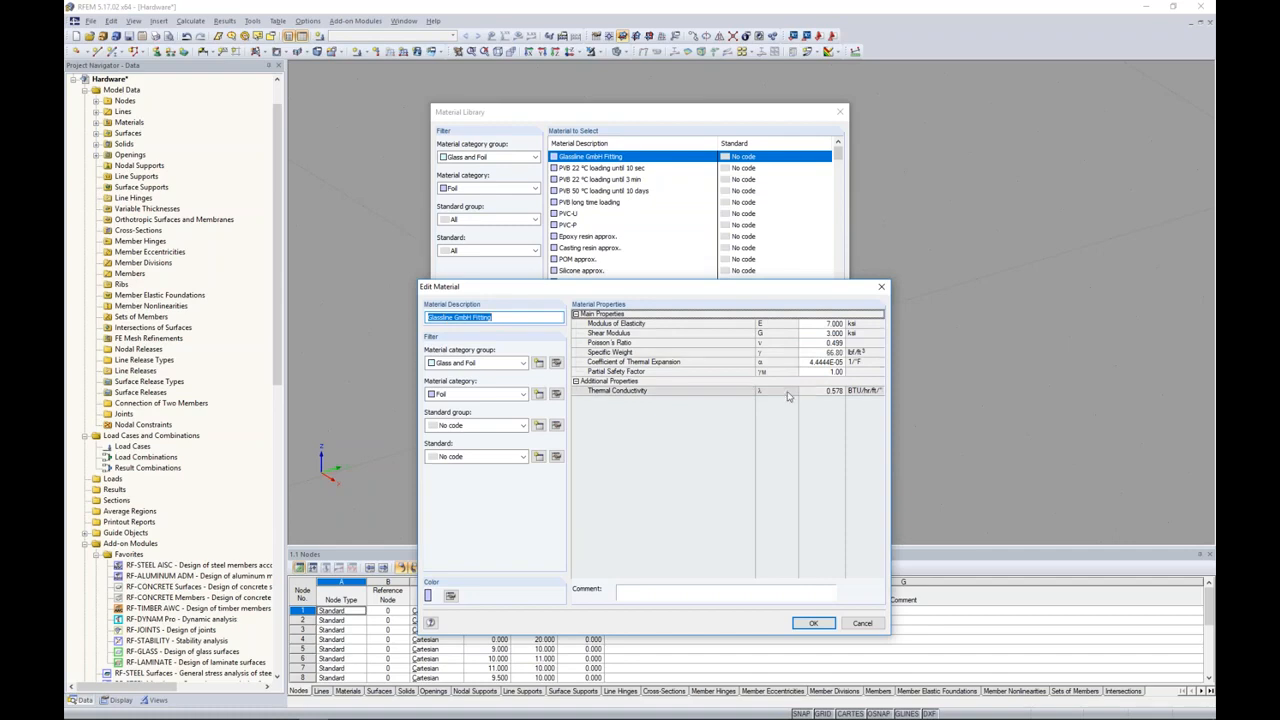
left_click(862, 623)
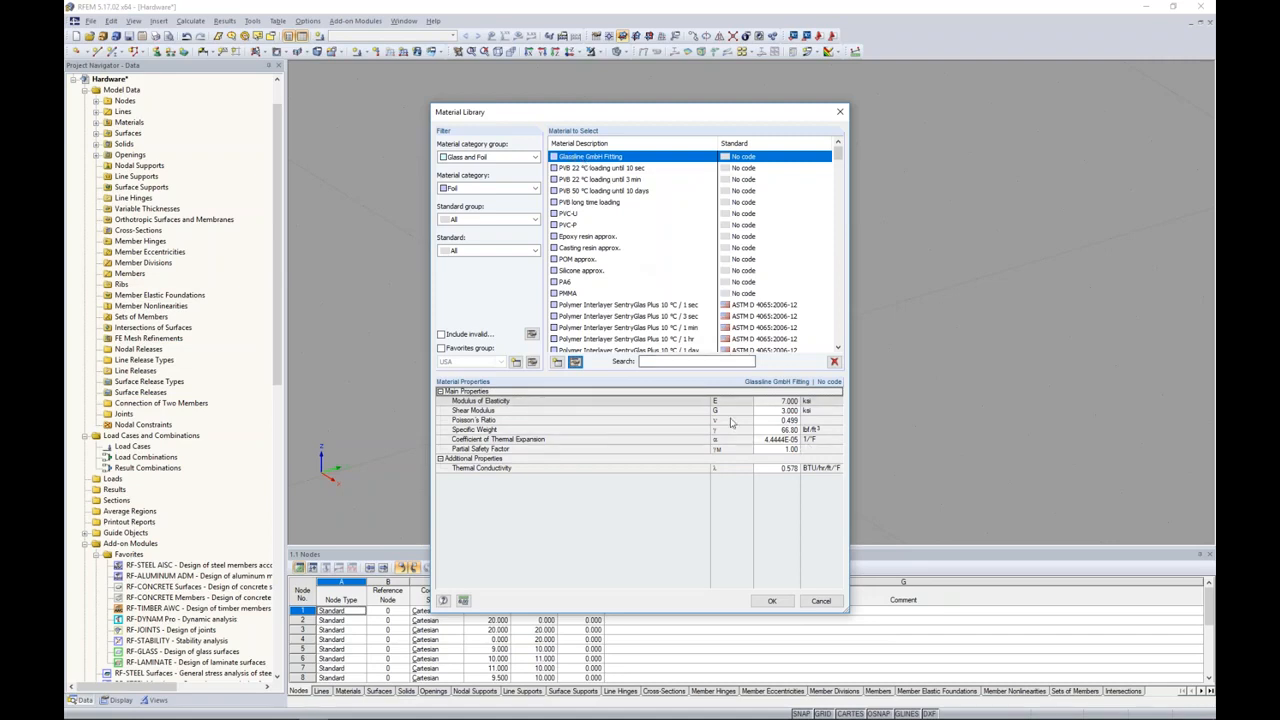
left_click(774, 600)
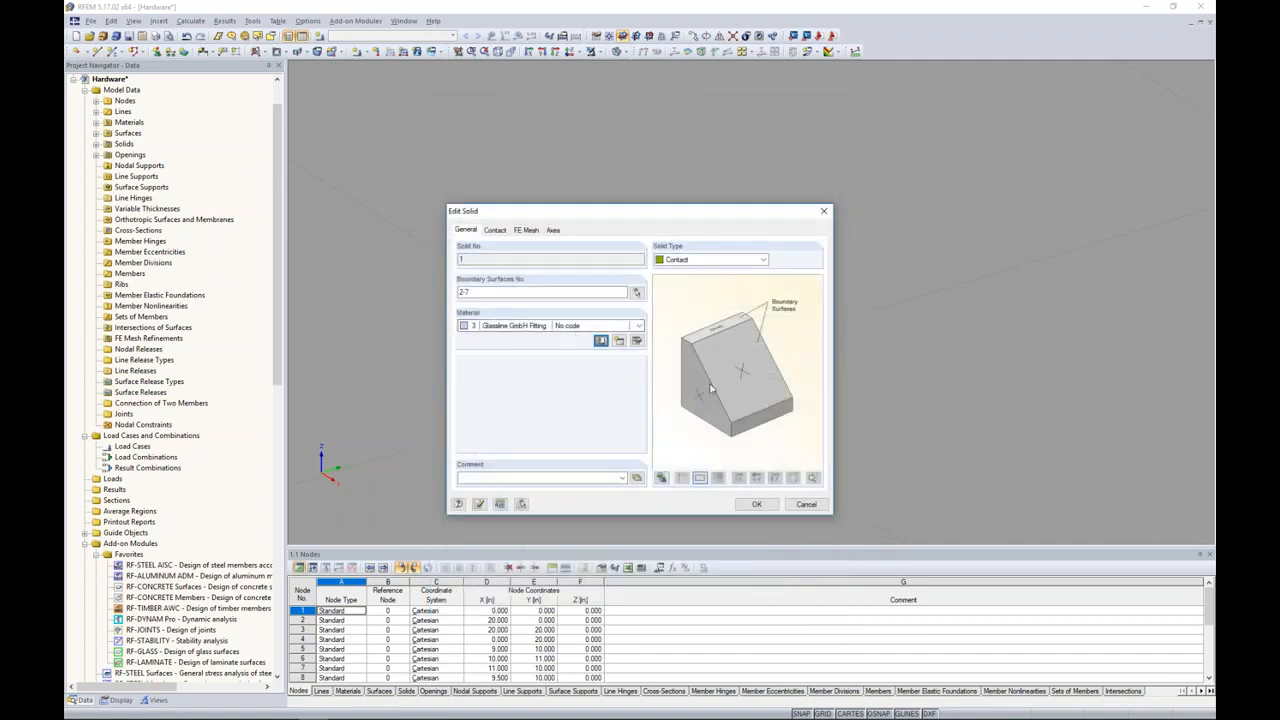
Step: Define the solid's contact with surface 3 as Surface A and Failure under tension perpendicular to the surfaces
left_click(495, 231)
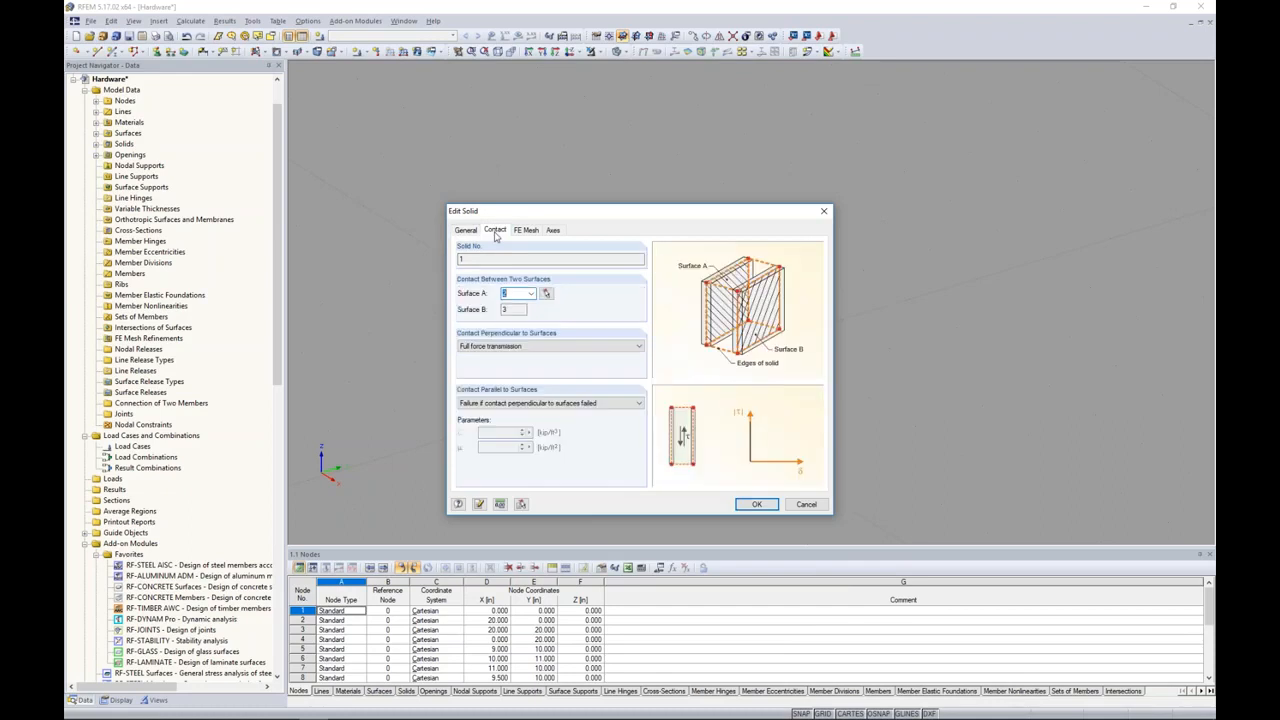
left_click(546, 293)
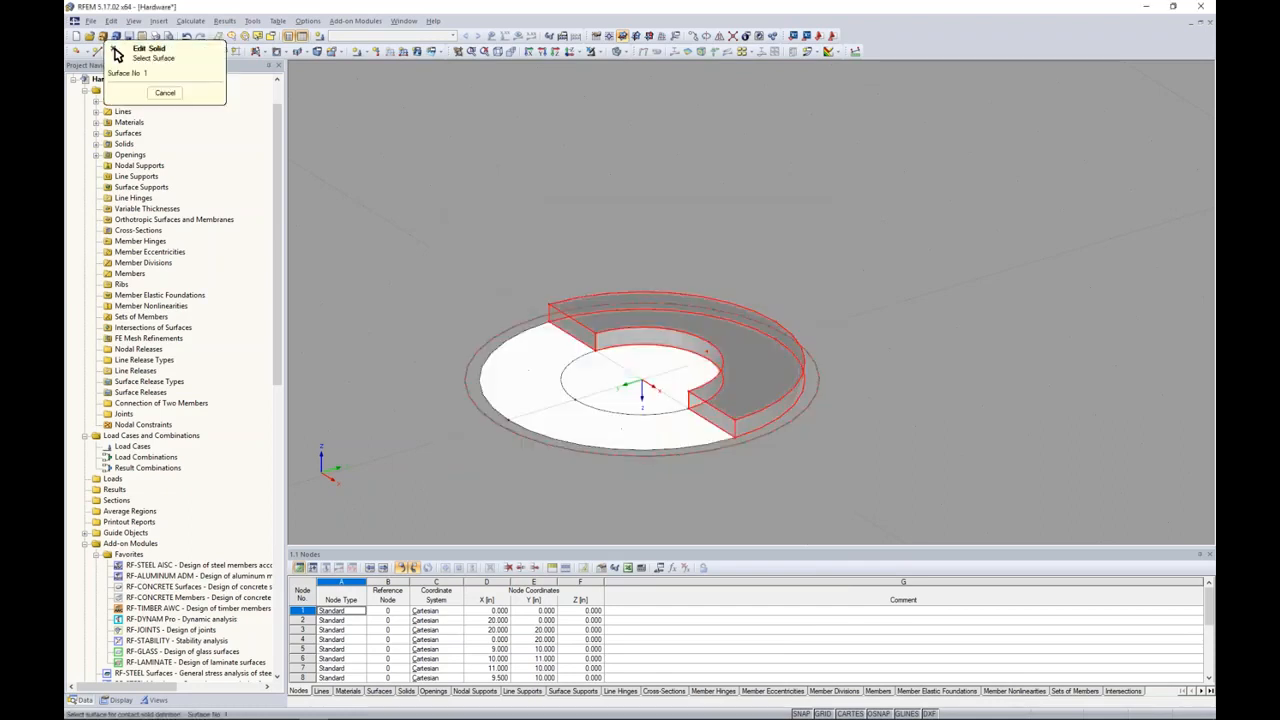
type("3")
key("Return")
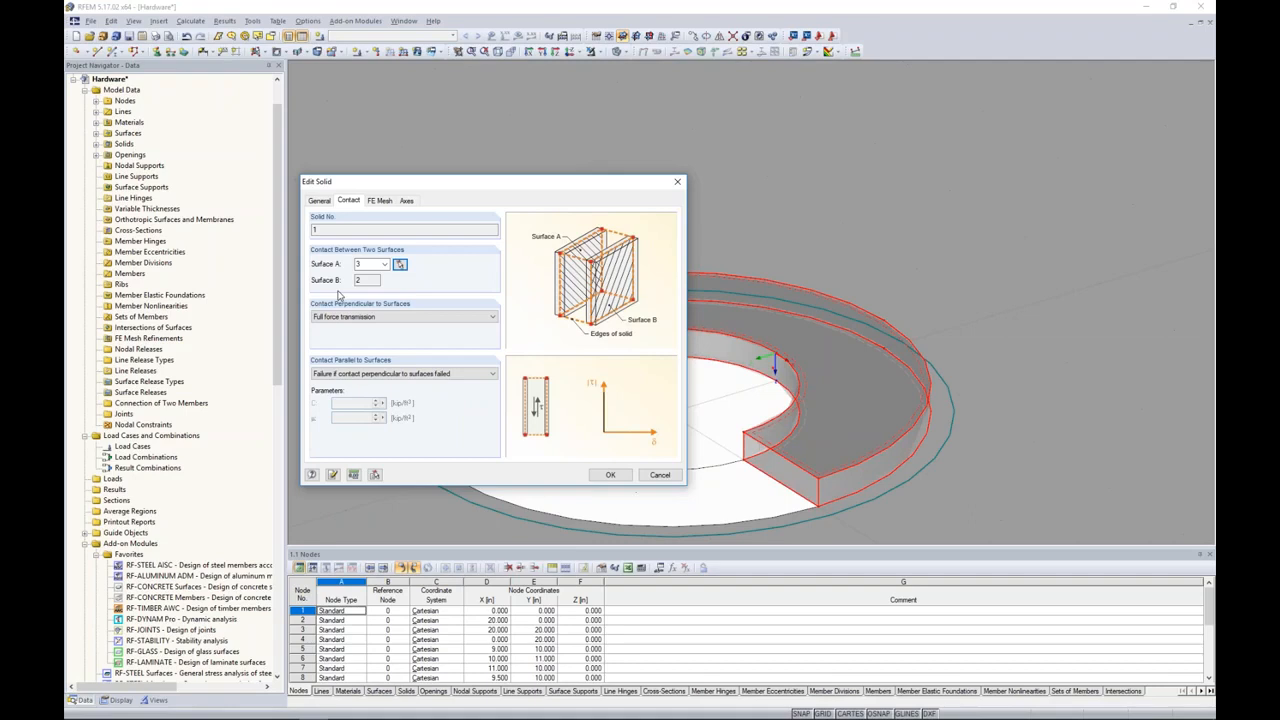
left_click(378, 316)
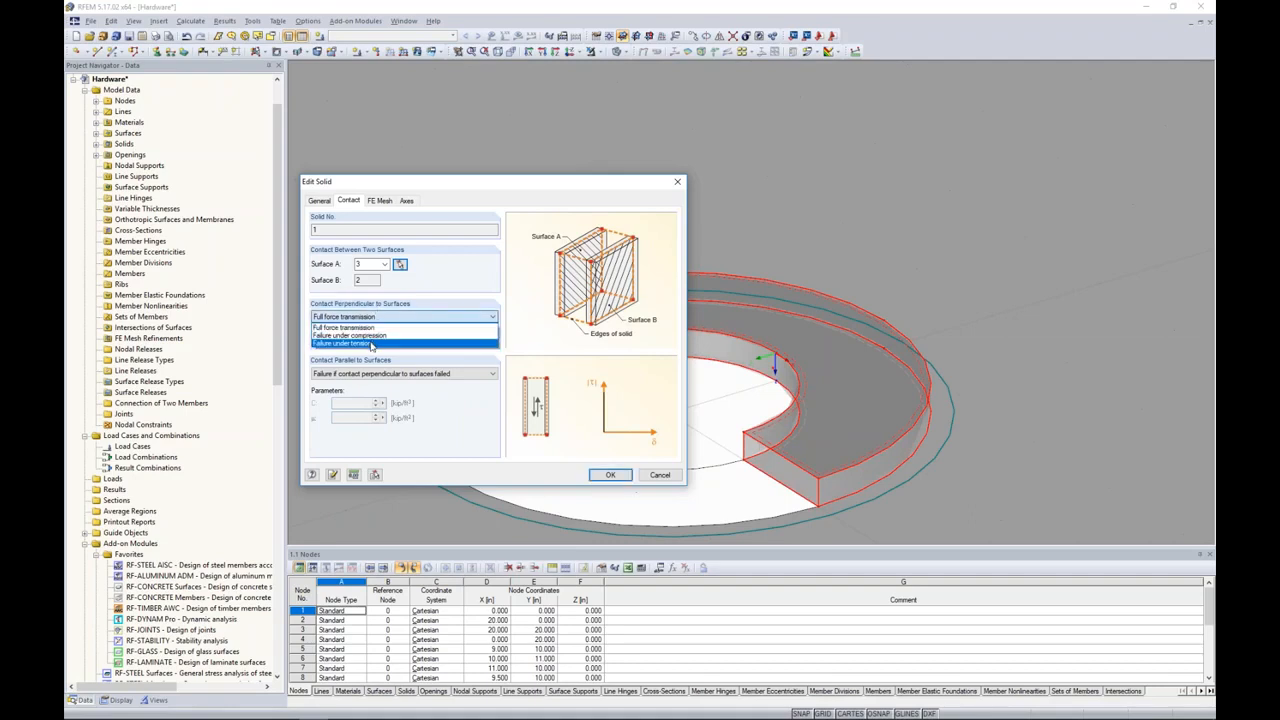
left_click(372, 343)
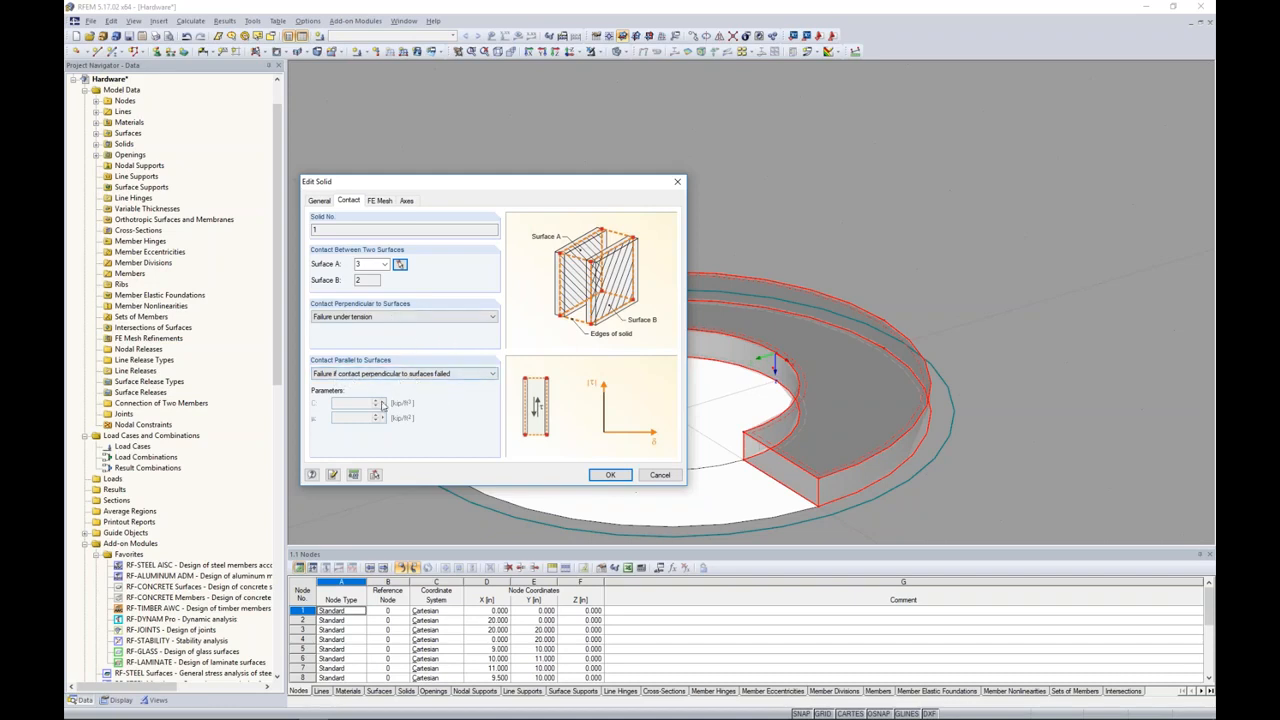
left_click(609, 474)
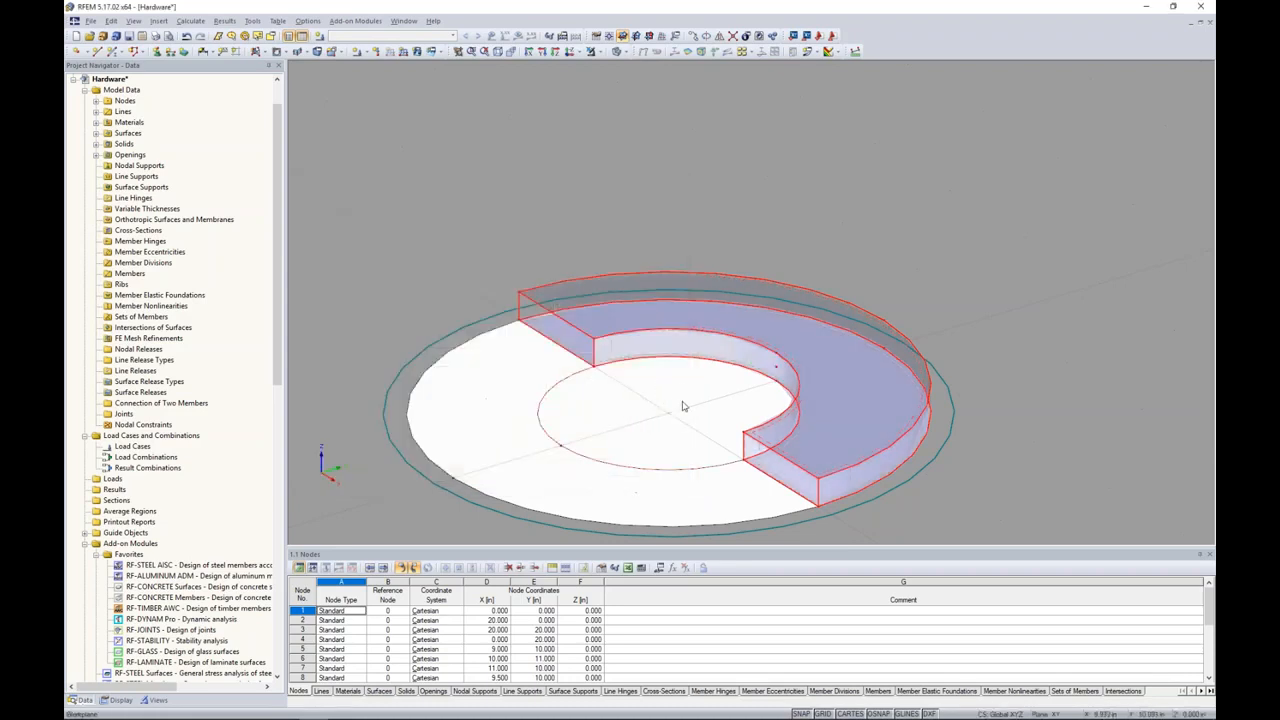
Step: Set the stiffness of the contact solid's upper half-ring surface 3 to Rigid
scroll(686, 416, "up", 5)
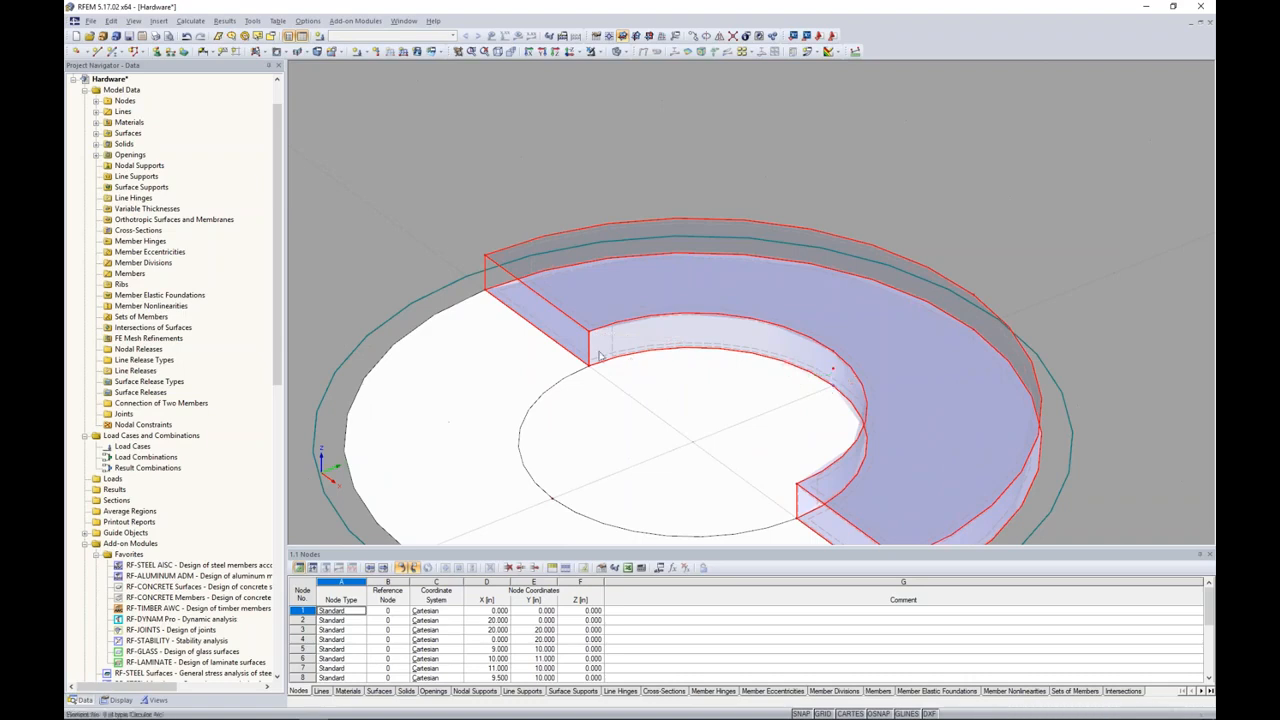
left_click(592, 328)
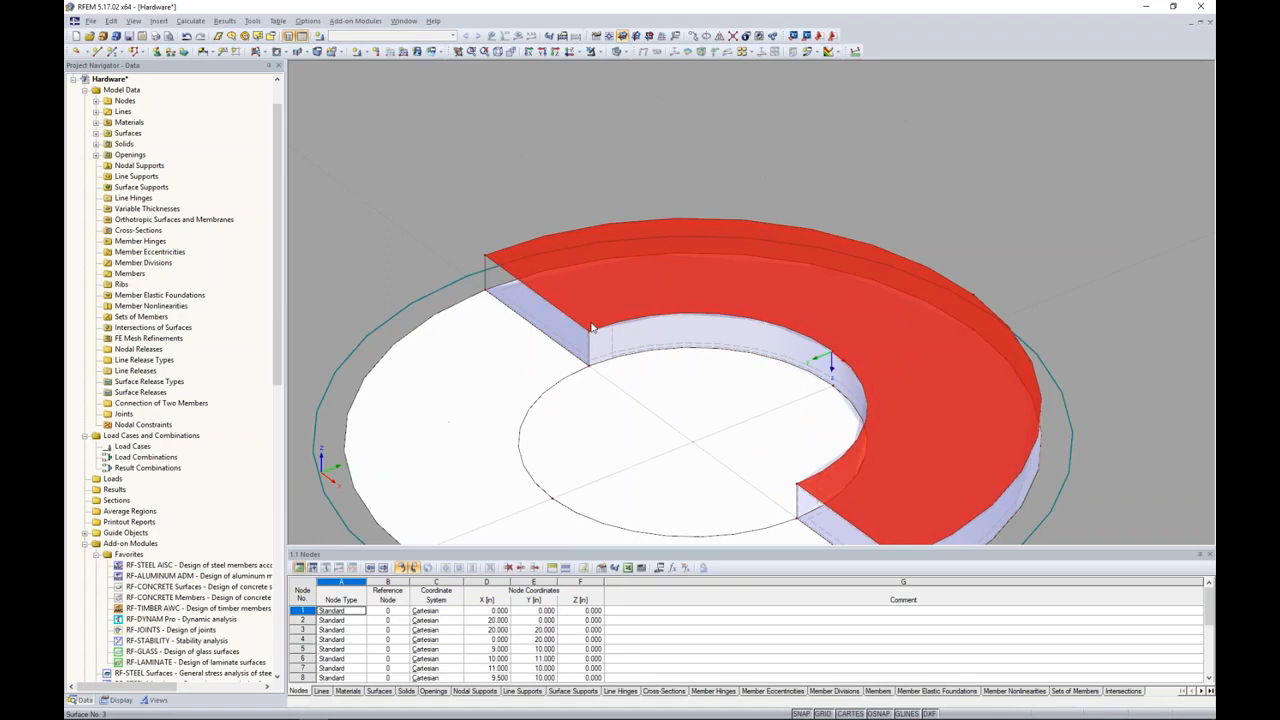
double_click(591, 328)
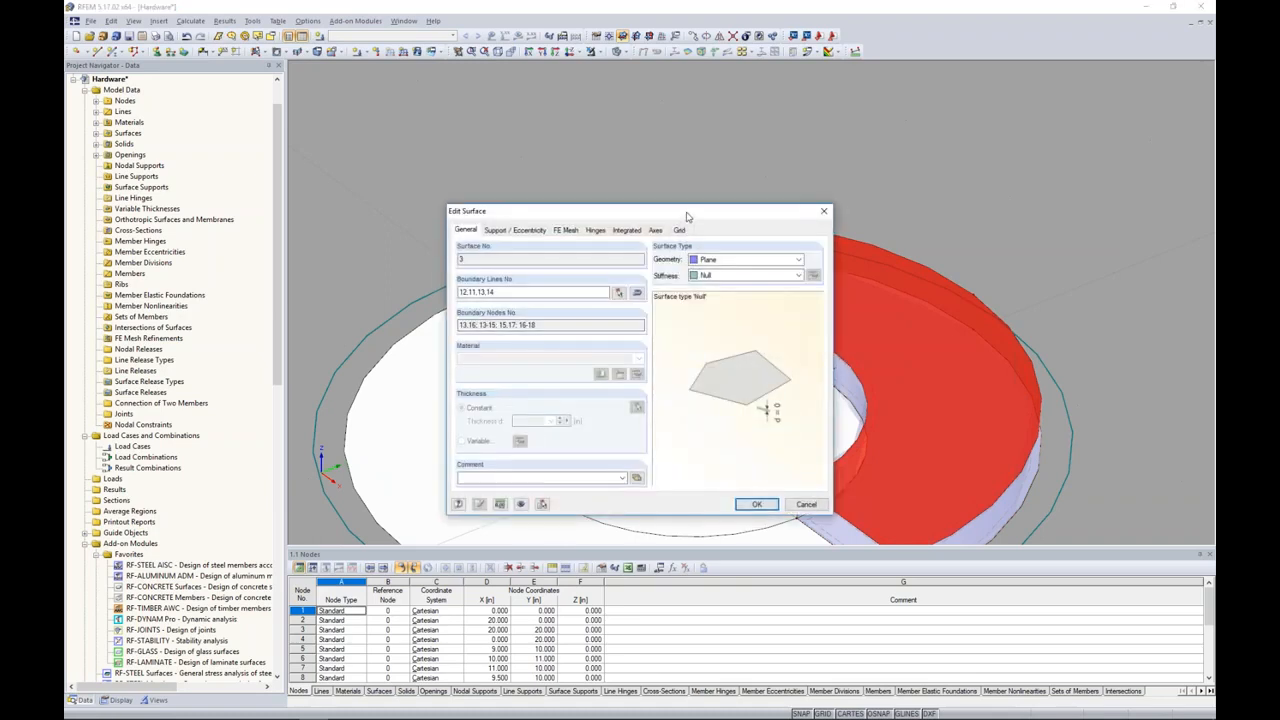
left_click(733, 274)
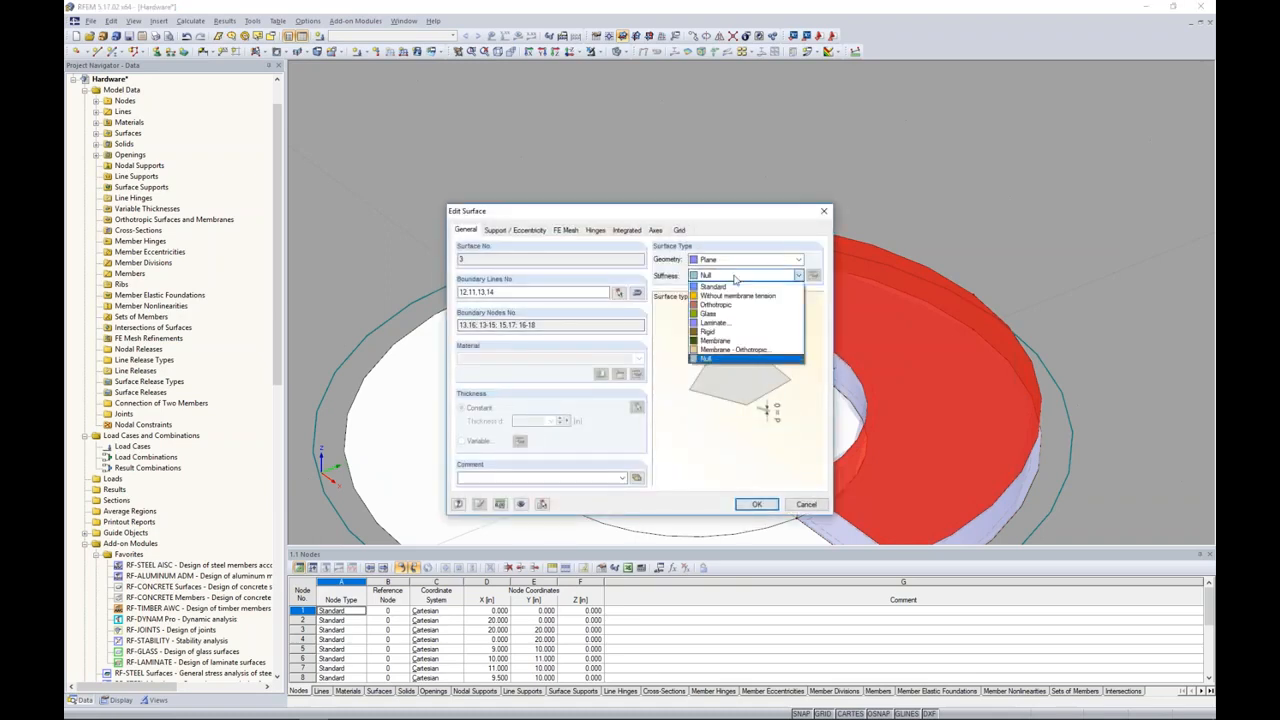
left_click(731, 332)
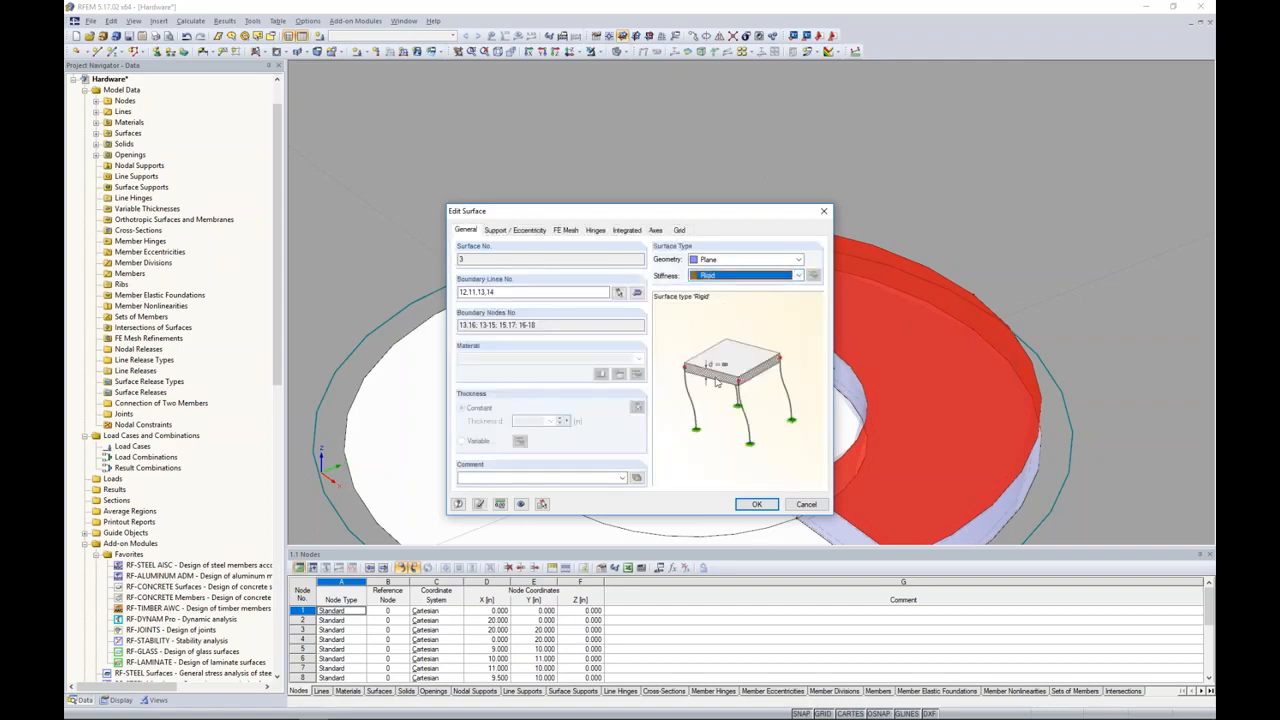
left_click(757, 505)
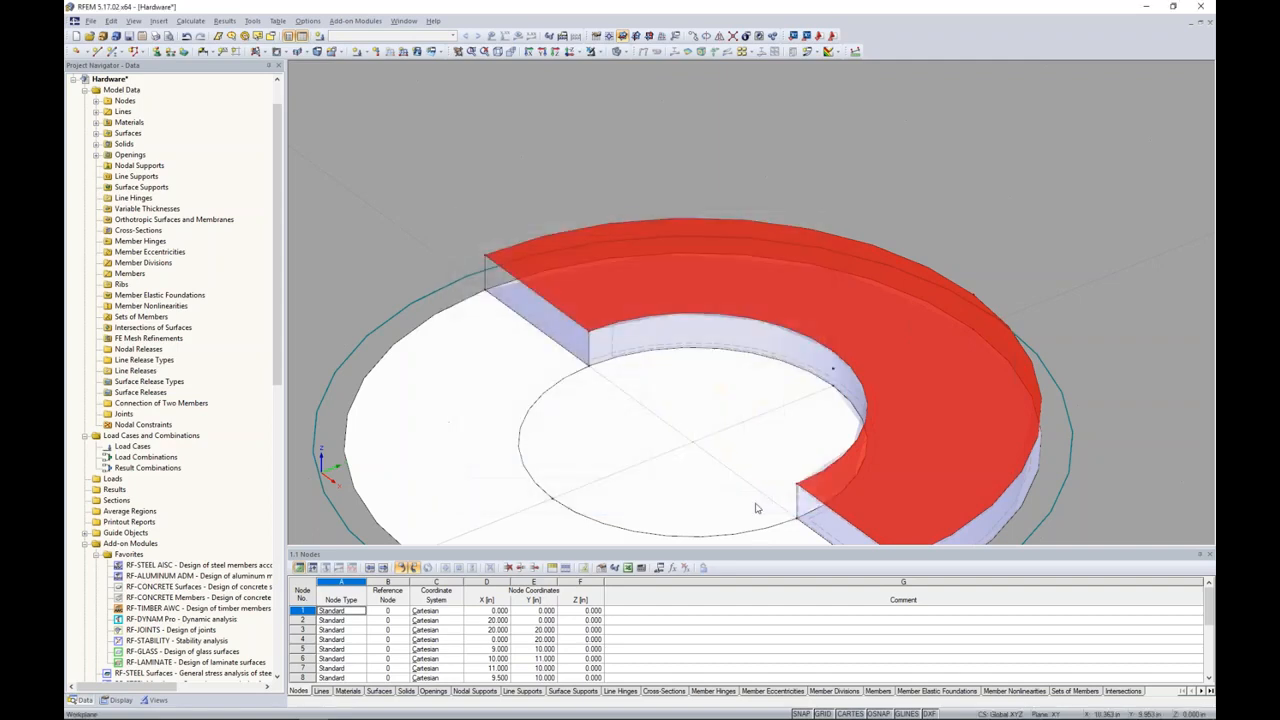
Step: Set the stiffness of half-ring surface 2 on the underside of the contact solid to Standard
middle_click_drag(757, 508, 805, 262, "ctrl")
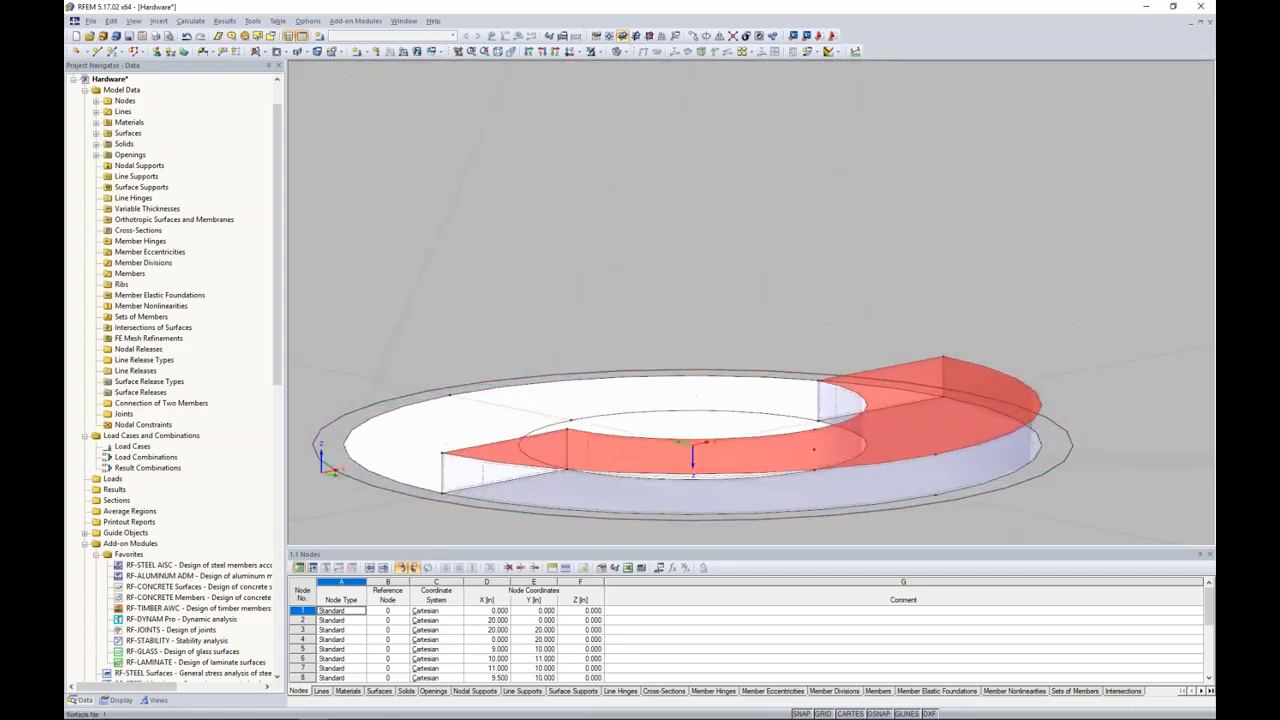
left_click(948, 401)
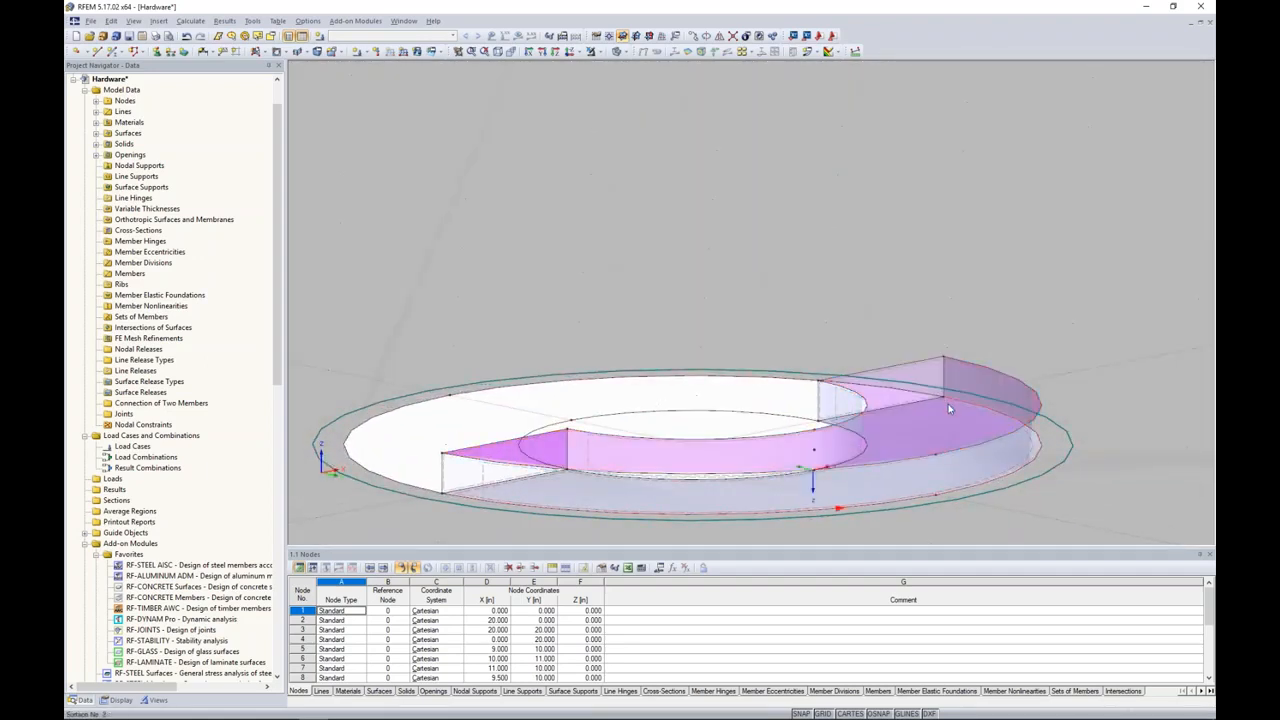
double_click(950, 408)
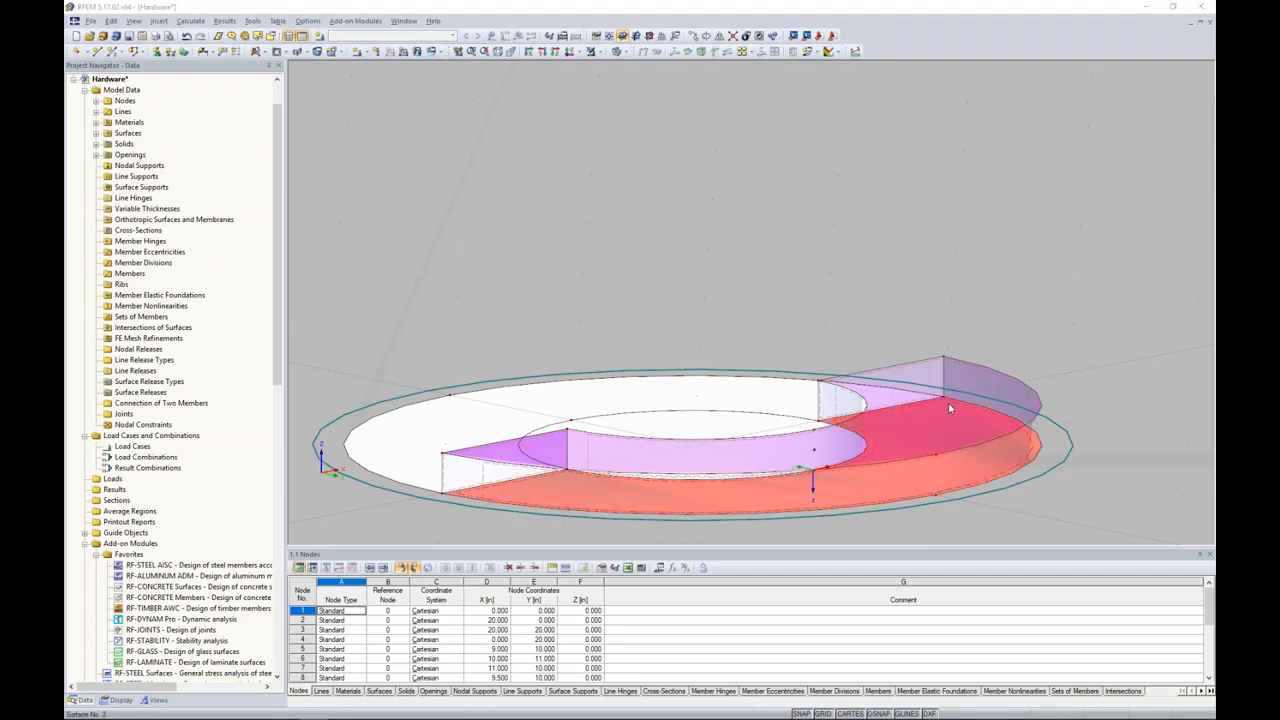
left_click(729, 277)
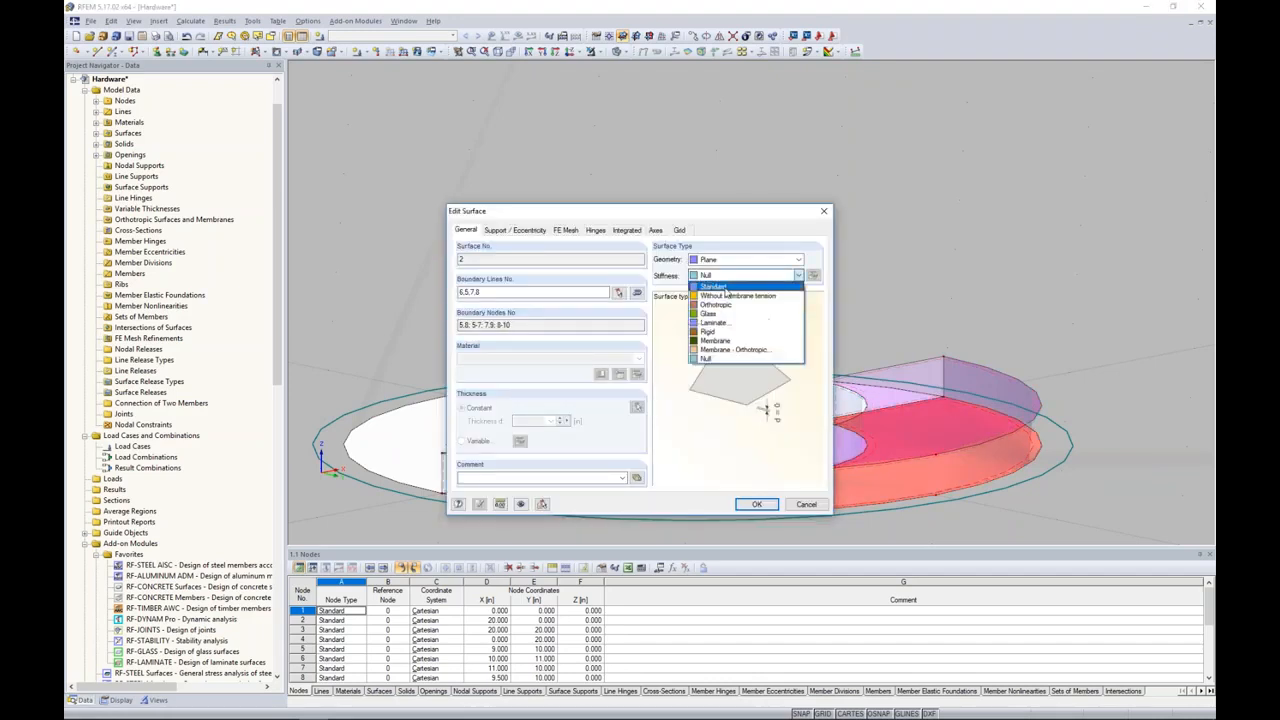
left_click(725, 287)
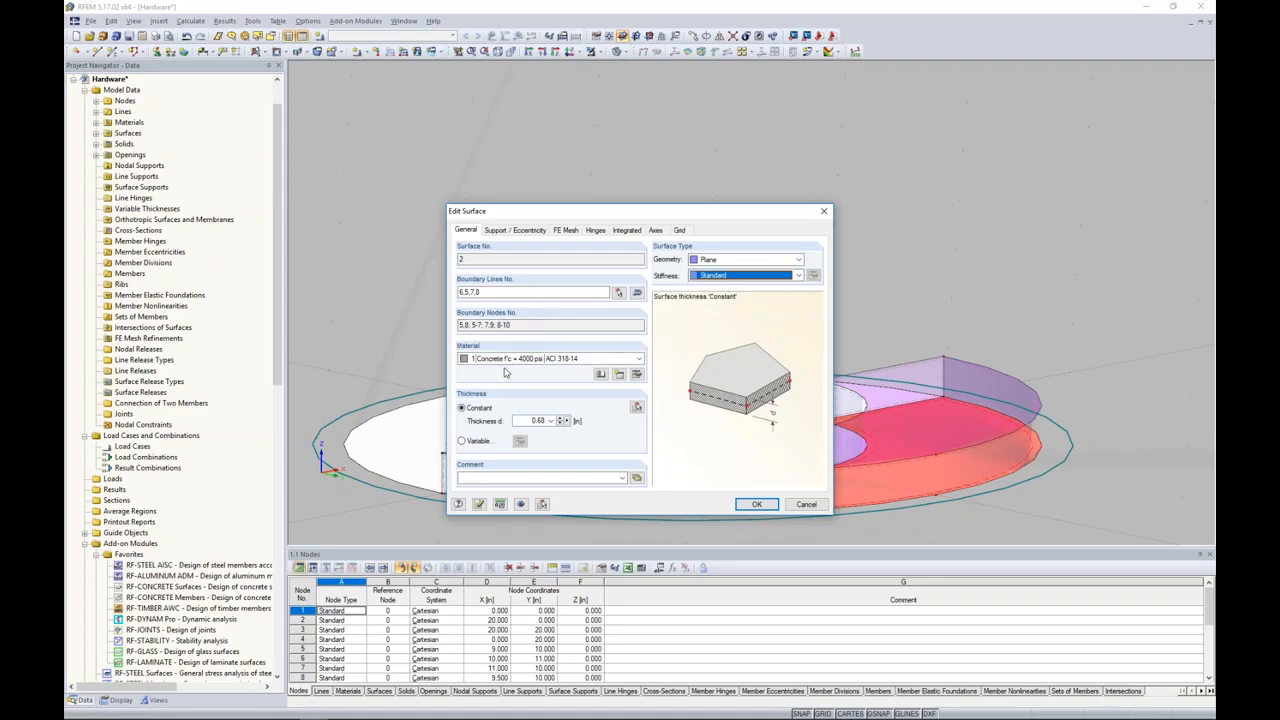
left_click(757, 504)
Step: Switch the model to wireframe display with the whole half-ring solid in view
middle_click_drag(709, 251, 622, 381, "ctrl")
scroll(612, 452, "down", 6)
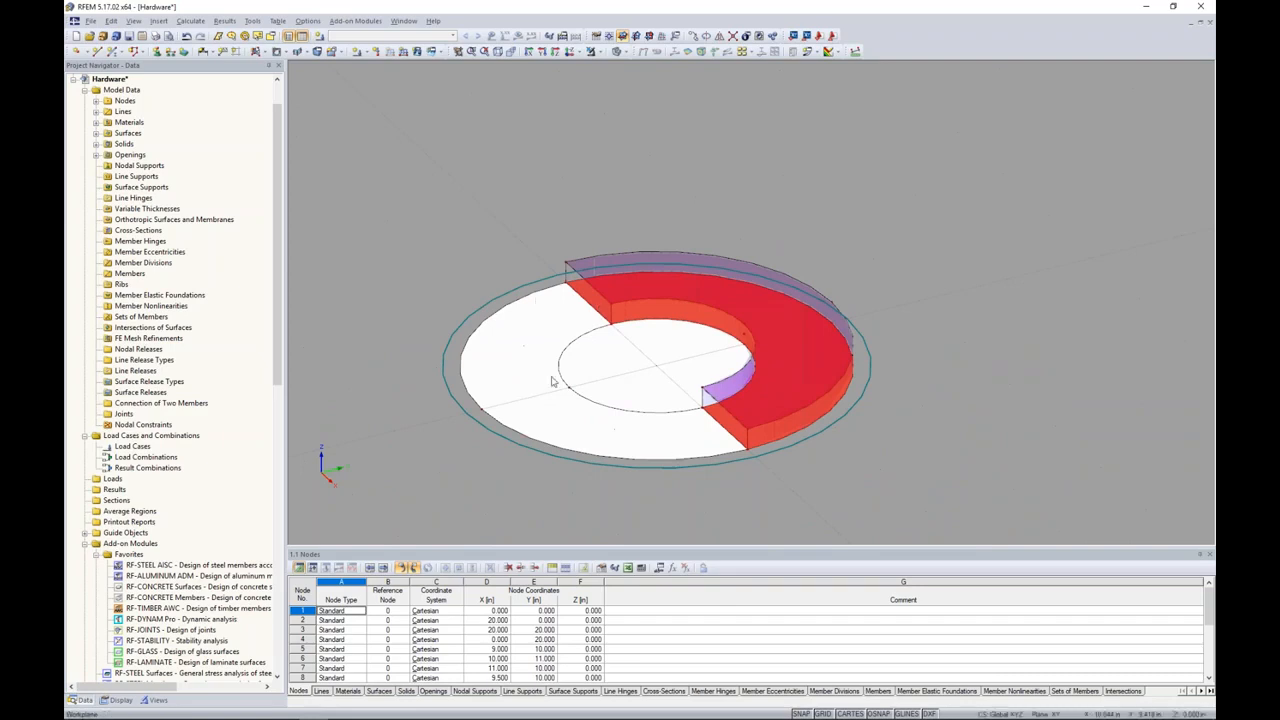
left_click(622, 52)
middle_click_drag(849, 271, 762, 352, "ctrl")
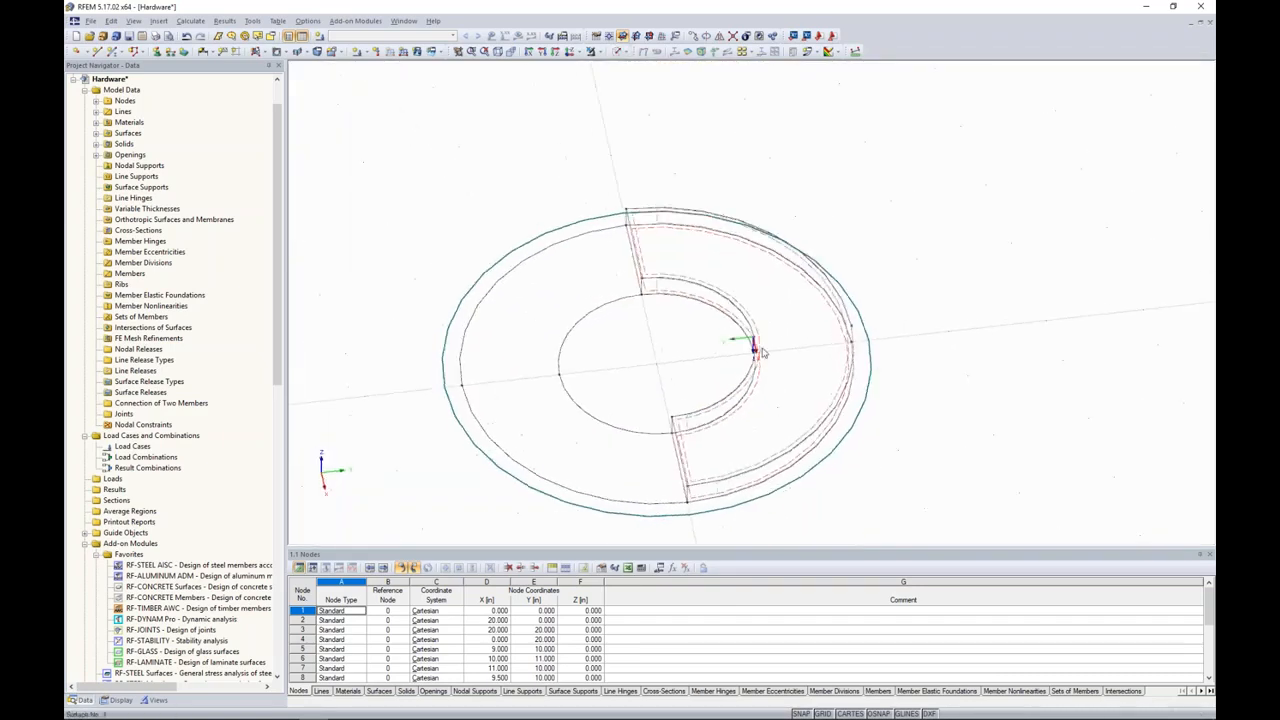
scroll(762, 352, "down", 2)
Step: Mirror a copy of the half-ring solid and its surfaces about the X-Z plane through the opening's centre at 10, 10, 0 in
left_click_drag(640, 188, 906, 518)
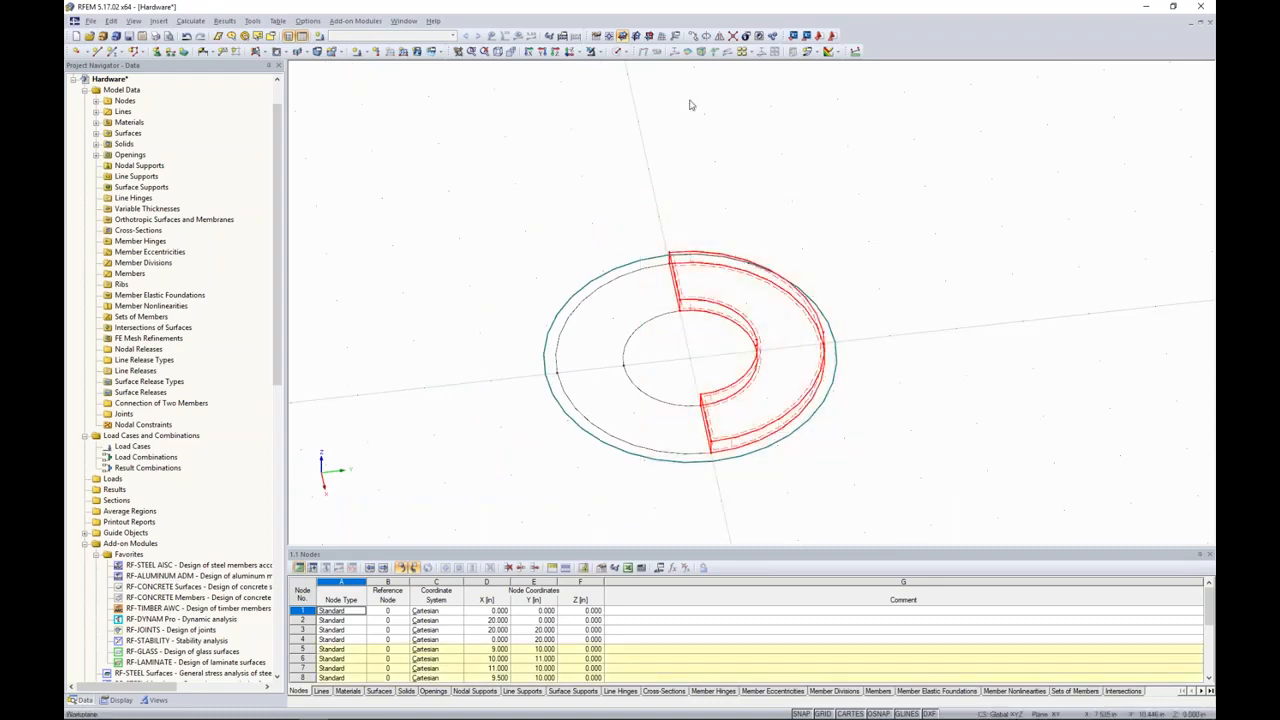
left_click(719, 36)
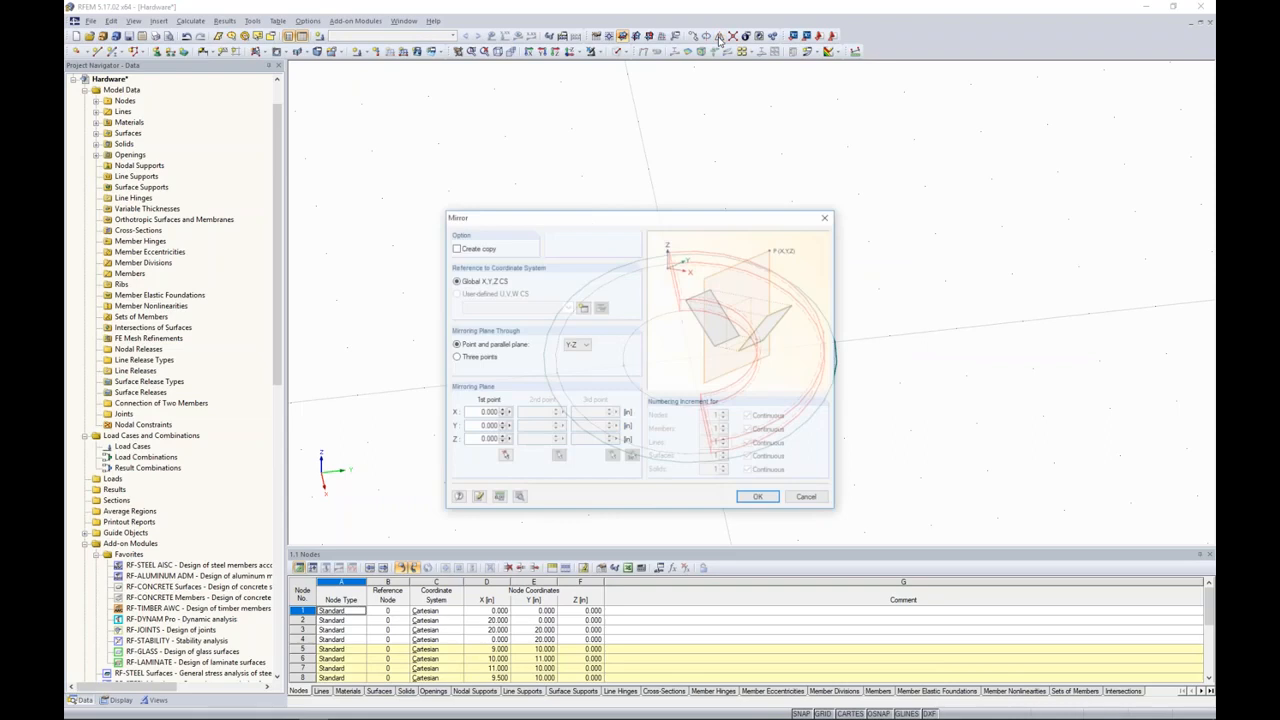
left_click(455, 248)
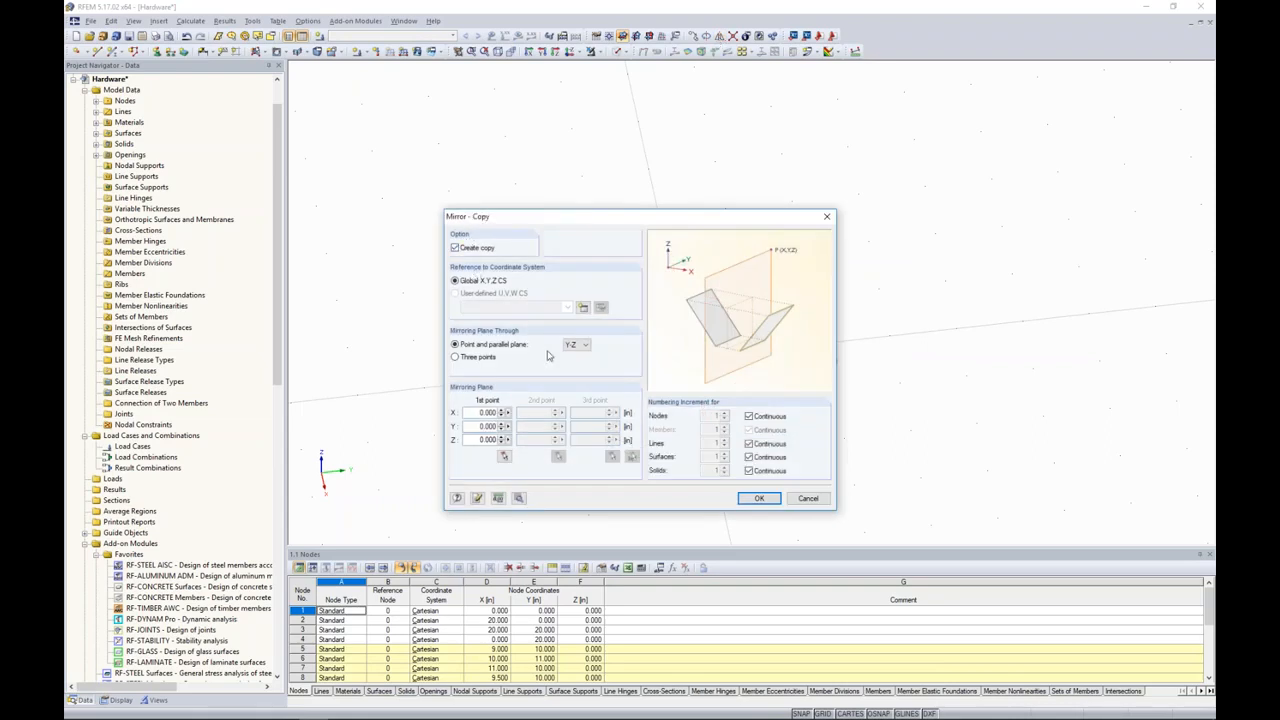
left_click(572, 346)
left_click(577, 374)
left_click(504, 456)
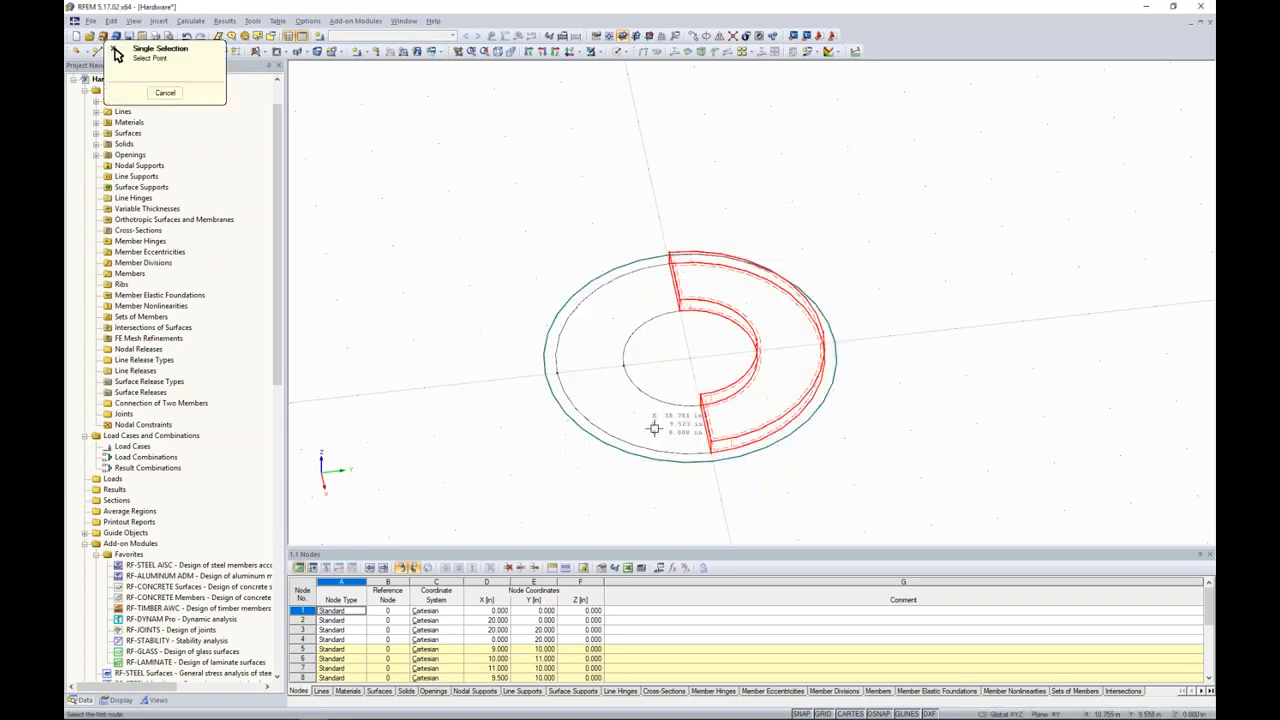
left_click(693, 360)
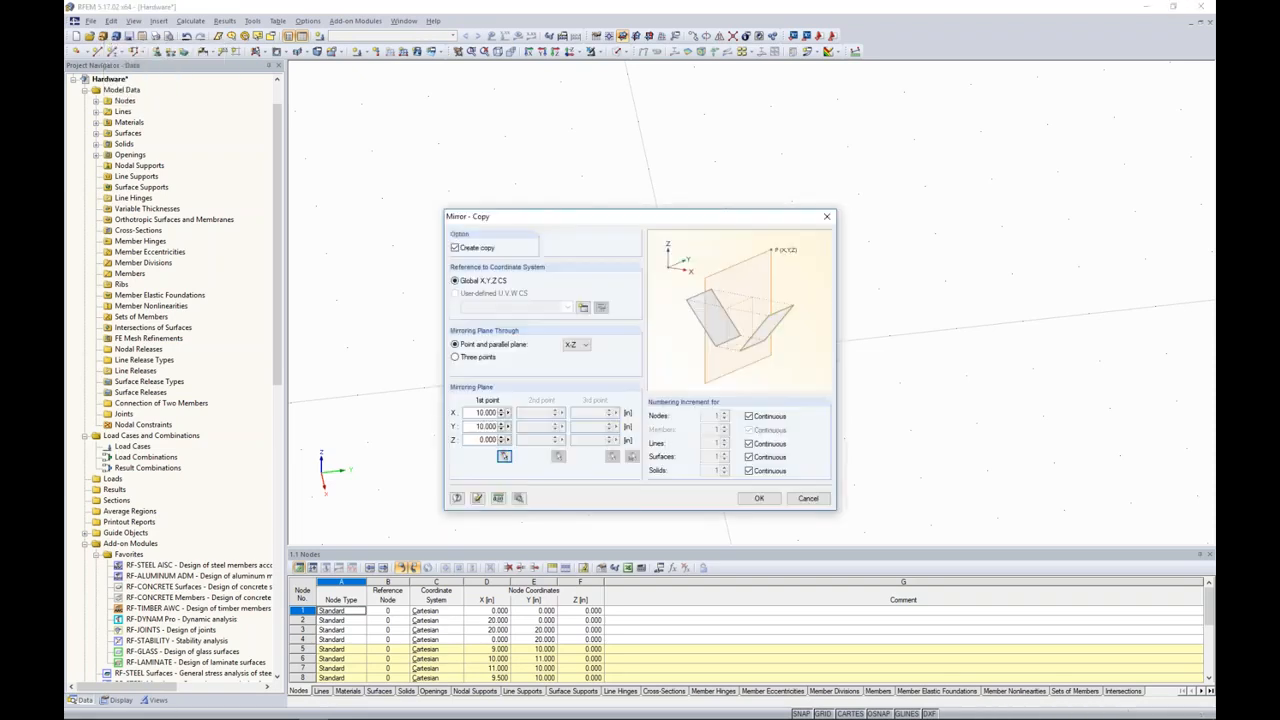
left_click(756, 498)
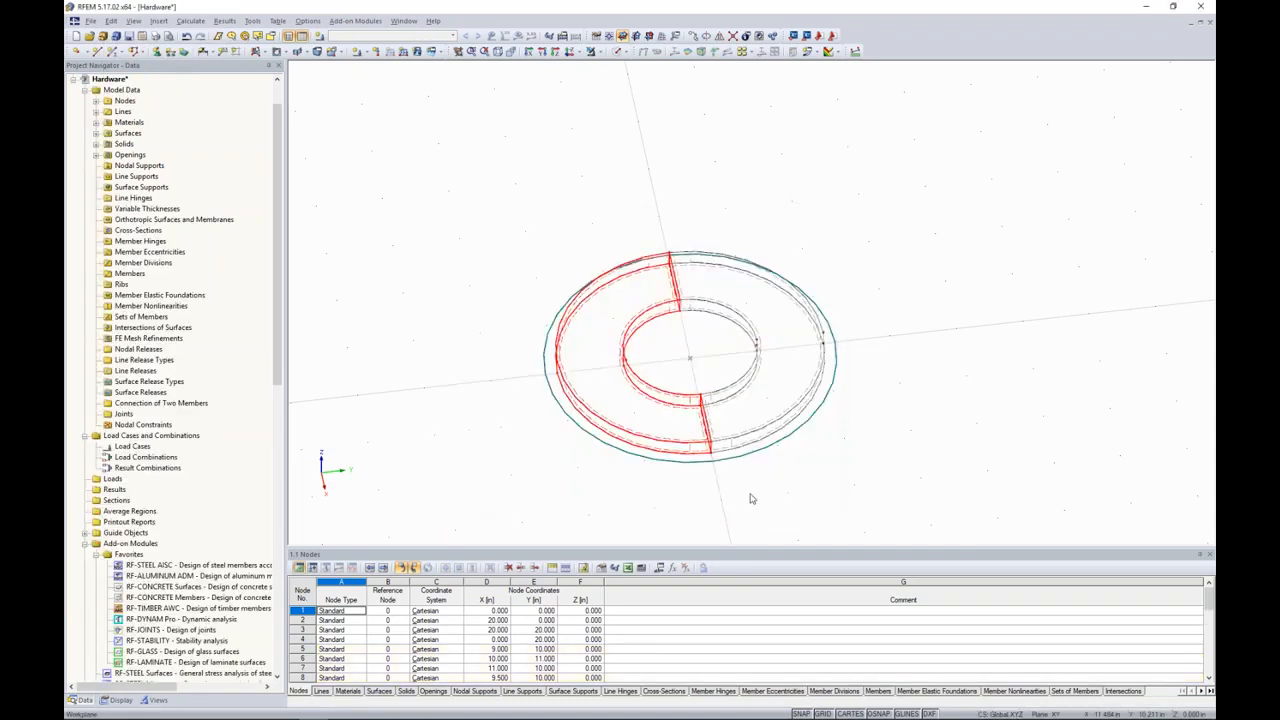
Step: Show the model in Solid Transparent display and examine the mirrored ring
left_click(616, 51)
left_click(626, 97)
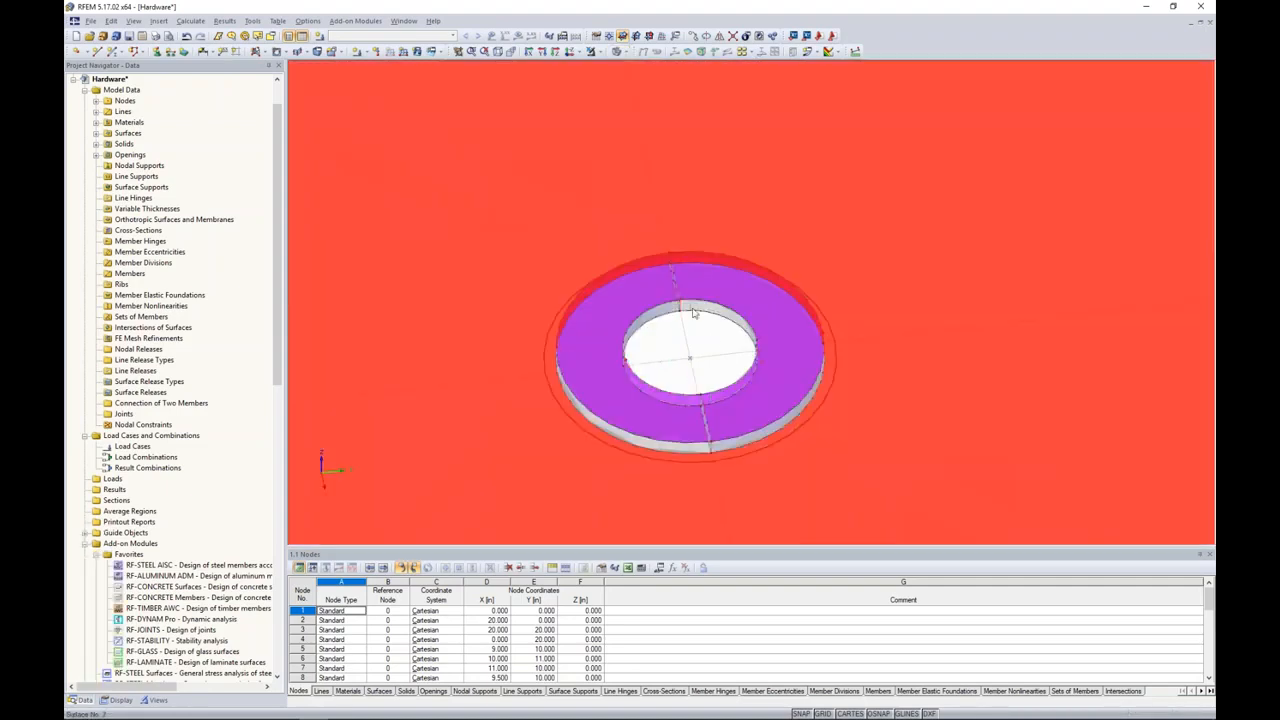
right_click(712, 342)
left_click(698, 340)
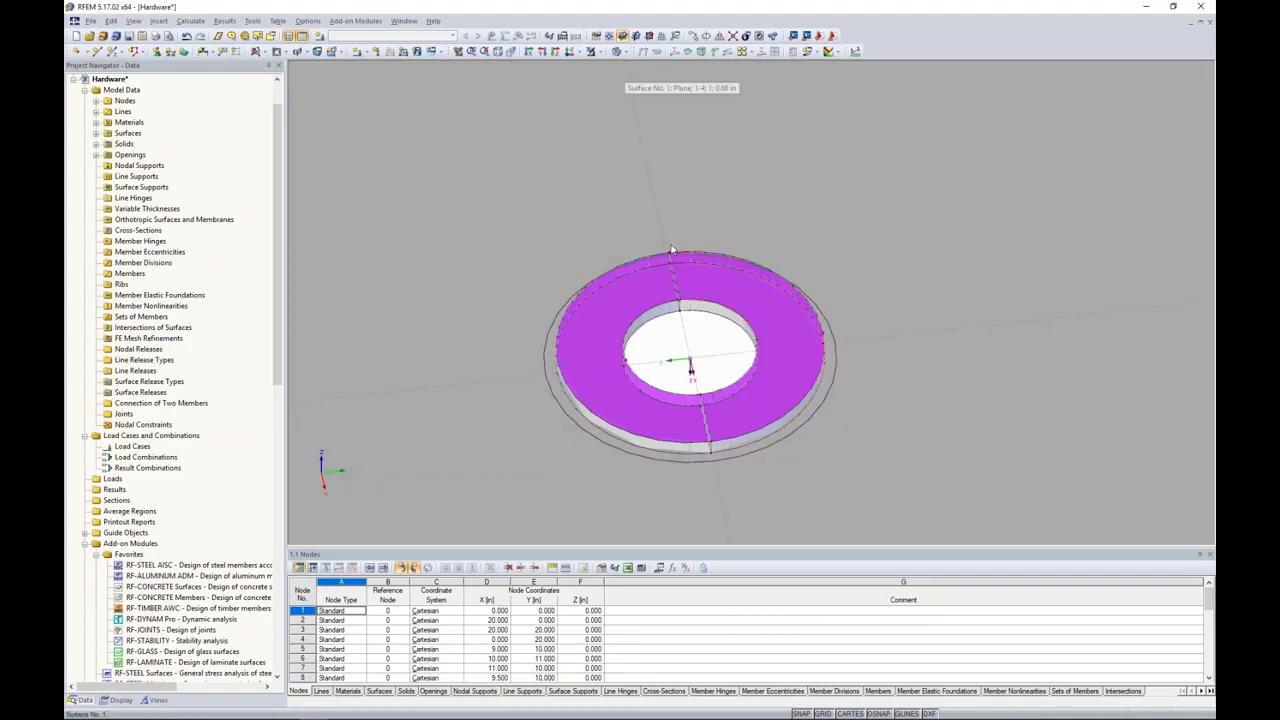
middle_click_drag(681, 336, 677, 306)
Step: In wireframe display, mirror a copy of the complete ring about the X-Y plane through point 10, 10, 0 in
left_click(624, 52)
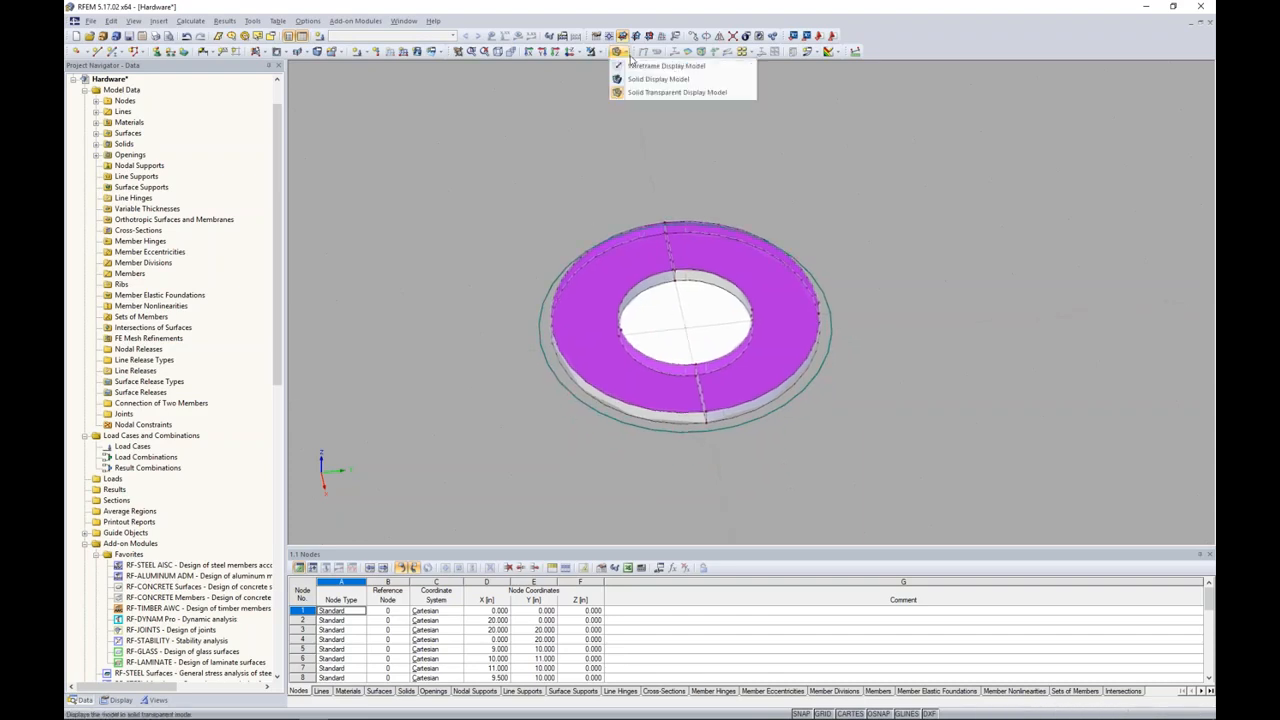
left_click(632, 68)
left_click_drag(514, 160, 903, 478)
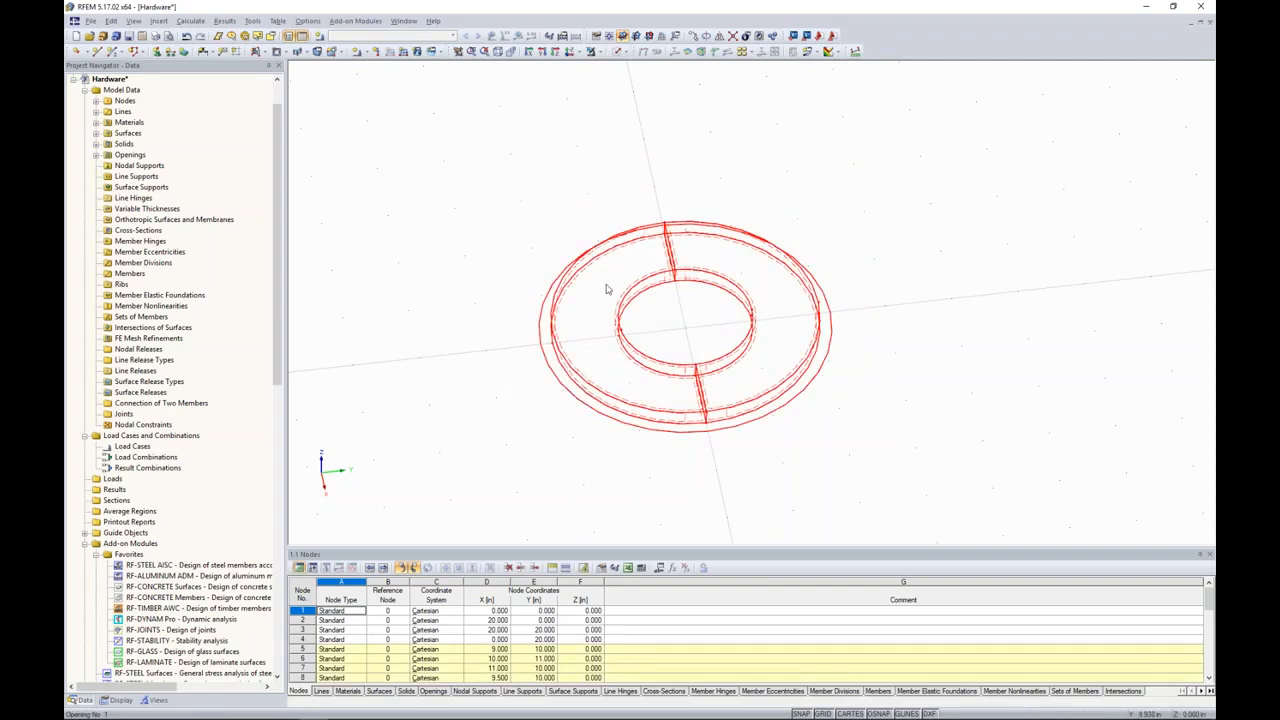
left_click(720, 37)
left_click(570, 346)
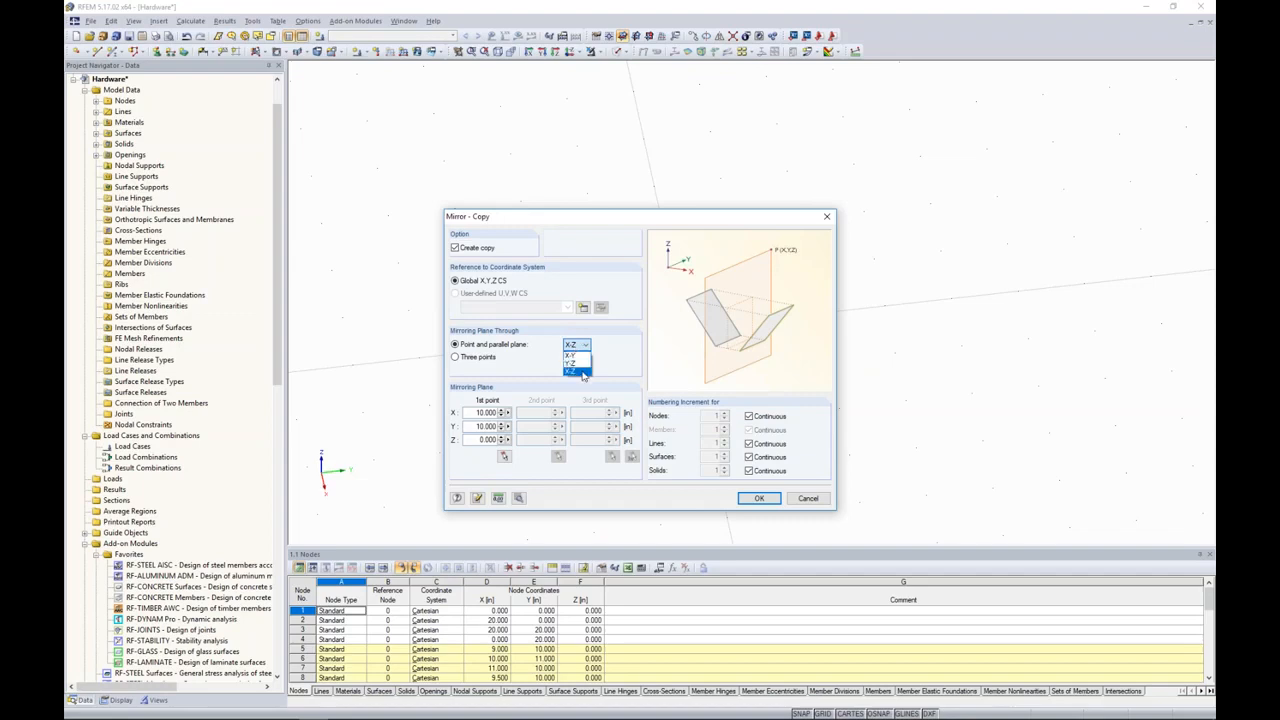
left_click(571, 355)
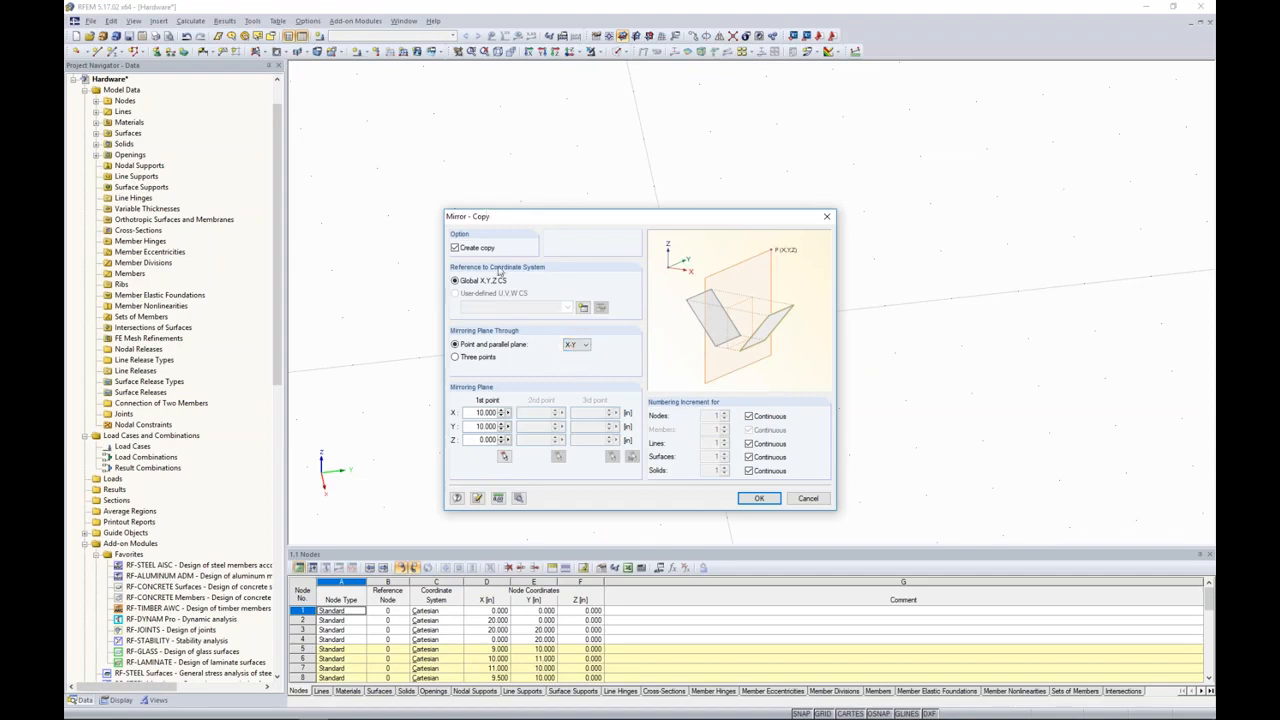
left_click(758, 498)
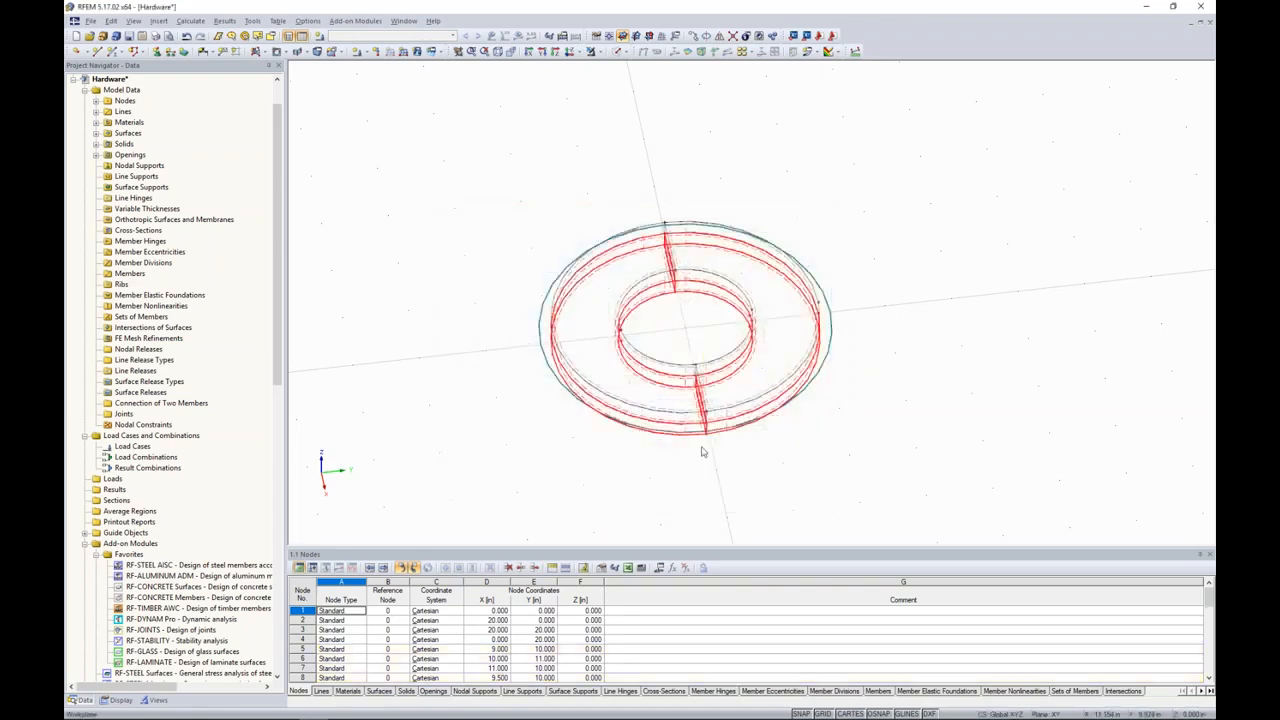
Step: Display the ring and its mirrored copy beneath the pane in Solid Transparent mode
middle_click_drag(704, 467, 669, 137, "ctrl")
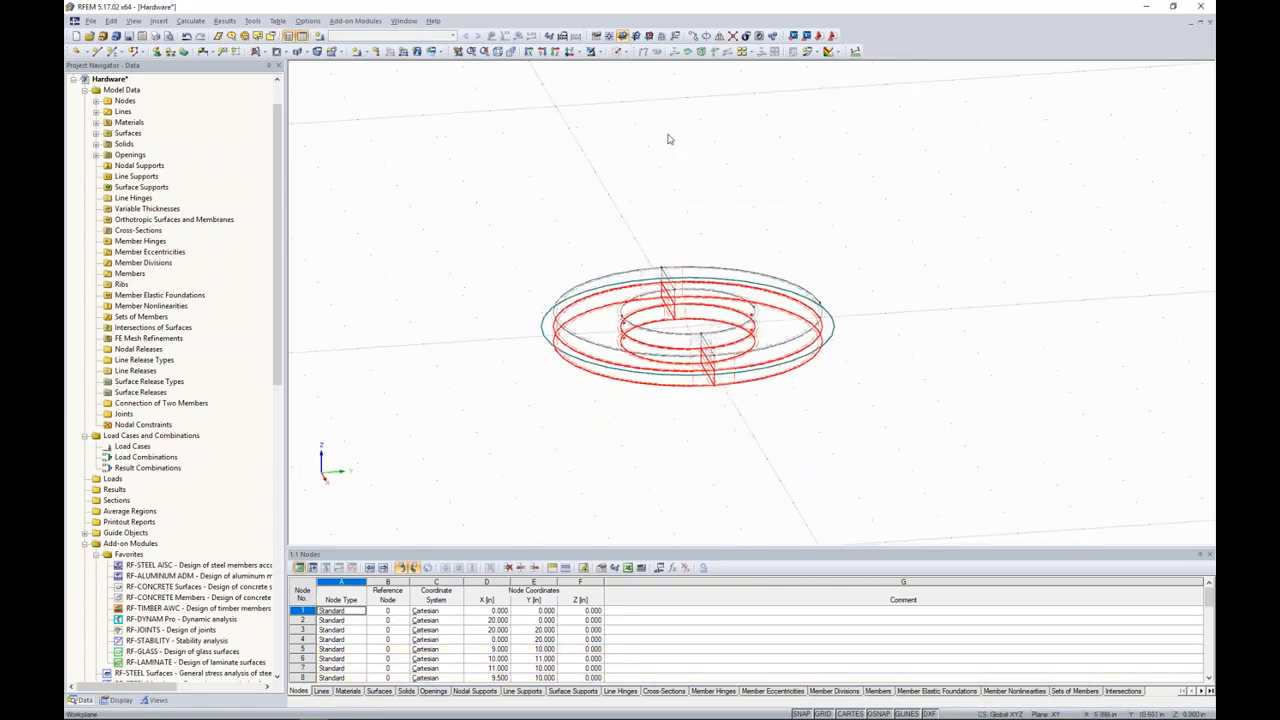
left_click(630, 52)
left_click(638, 96)
scroll(733, 450, "down", 4)
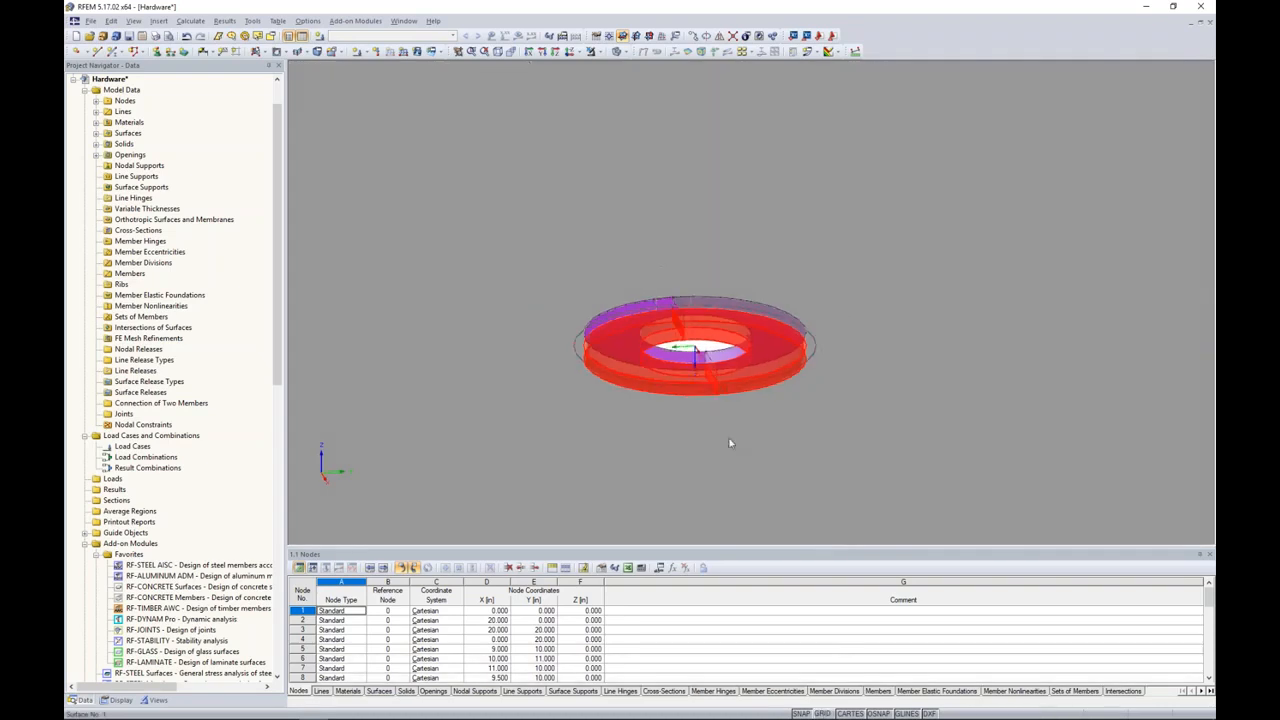
left_click(660, 91)
Step: Move the bottom edge of the lower ring downward along Z, without making copies, to increase that ring's height
left_click(618, 51)
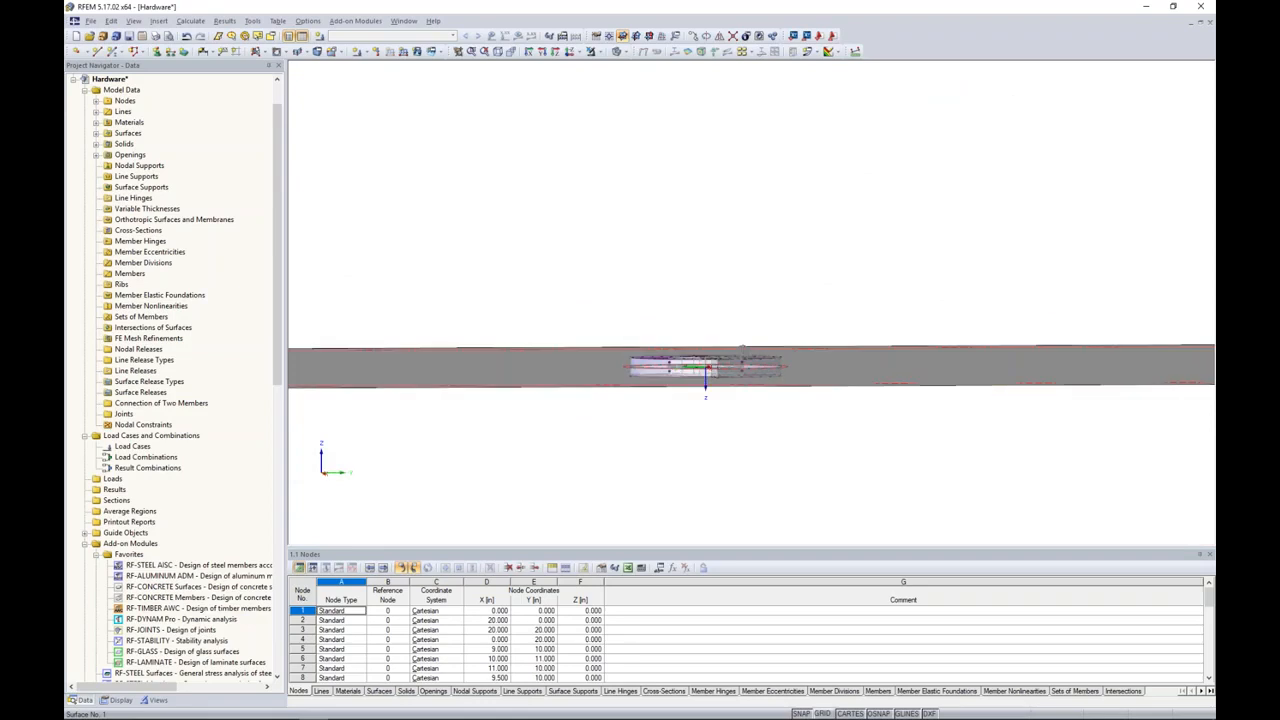
scroll(728, 367, "up", 2)
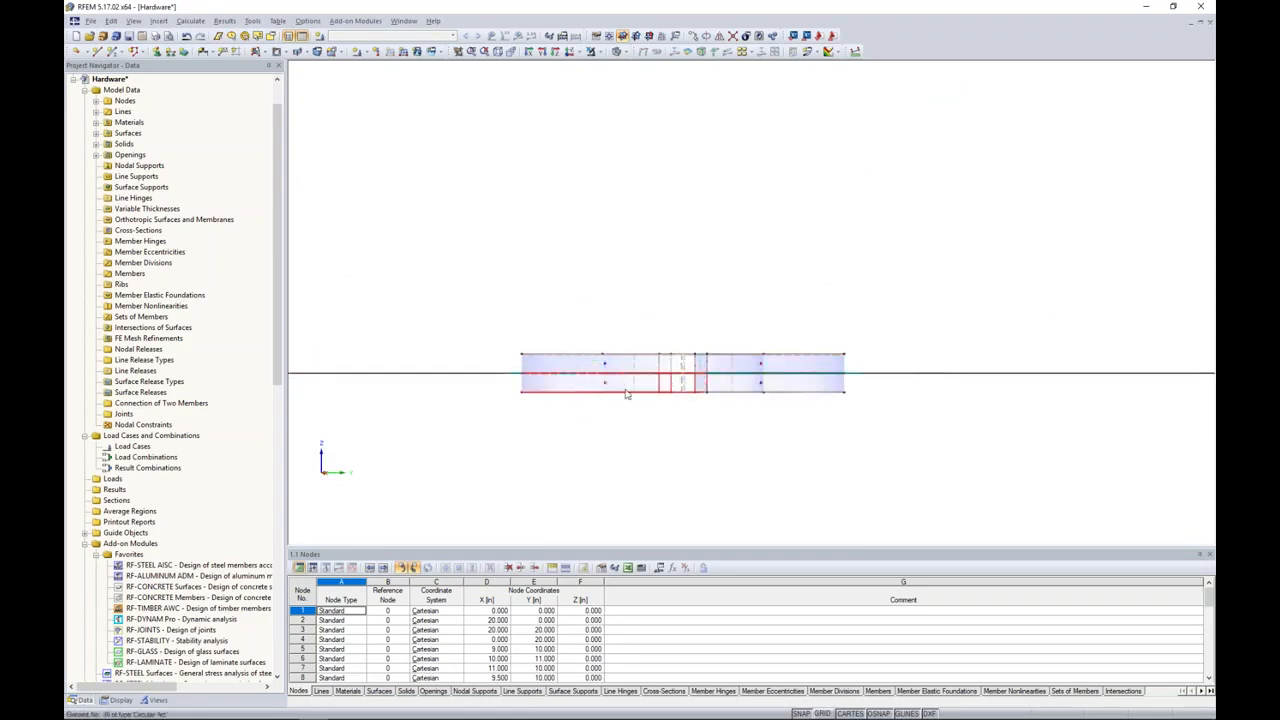
scroll(714, 410, "up", 1)
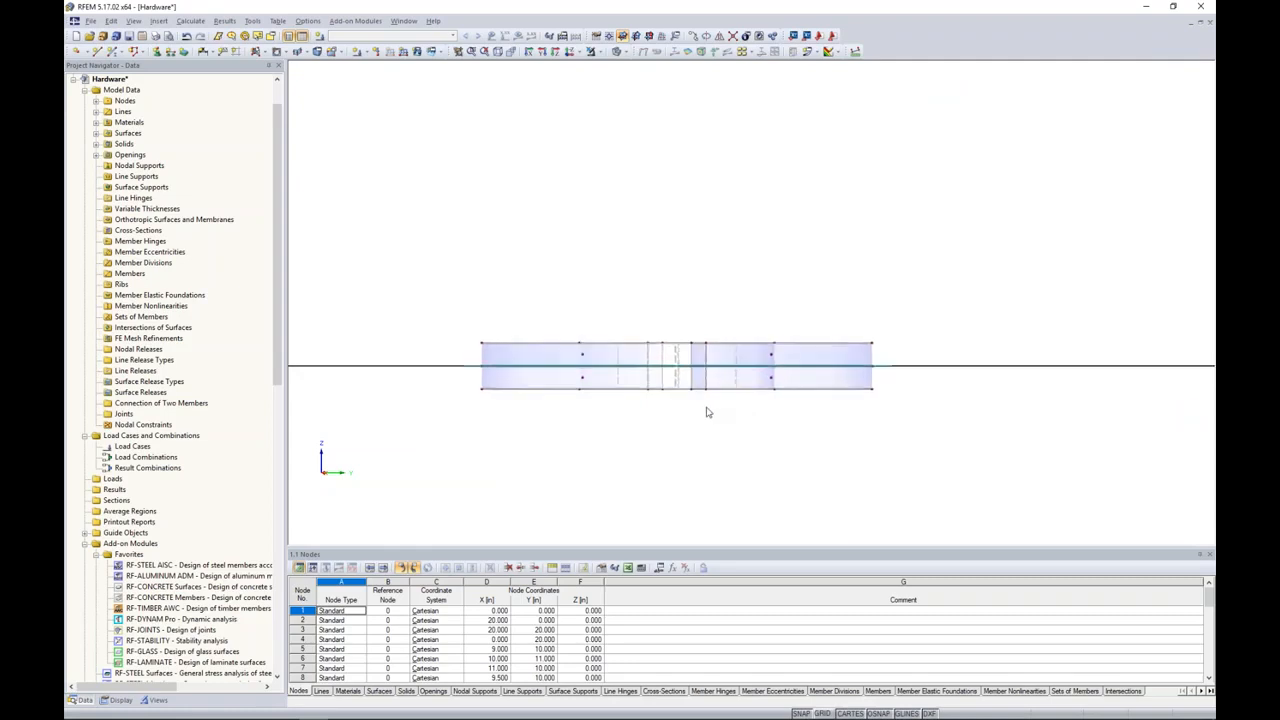
left_click_drag(479, 394, 895, 422)
left_click_drag(455, 384, 885, 449)
left_click(692, 37)
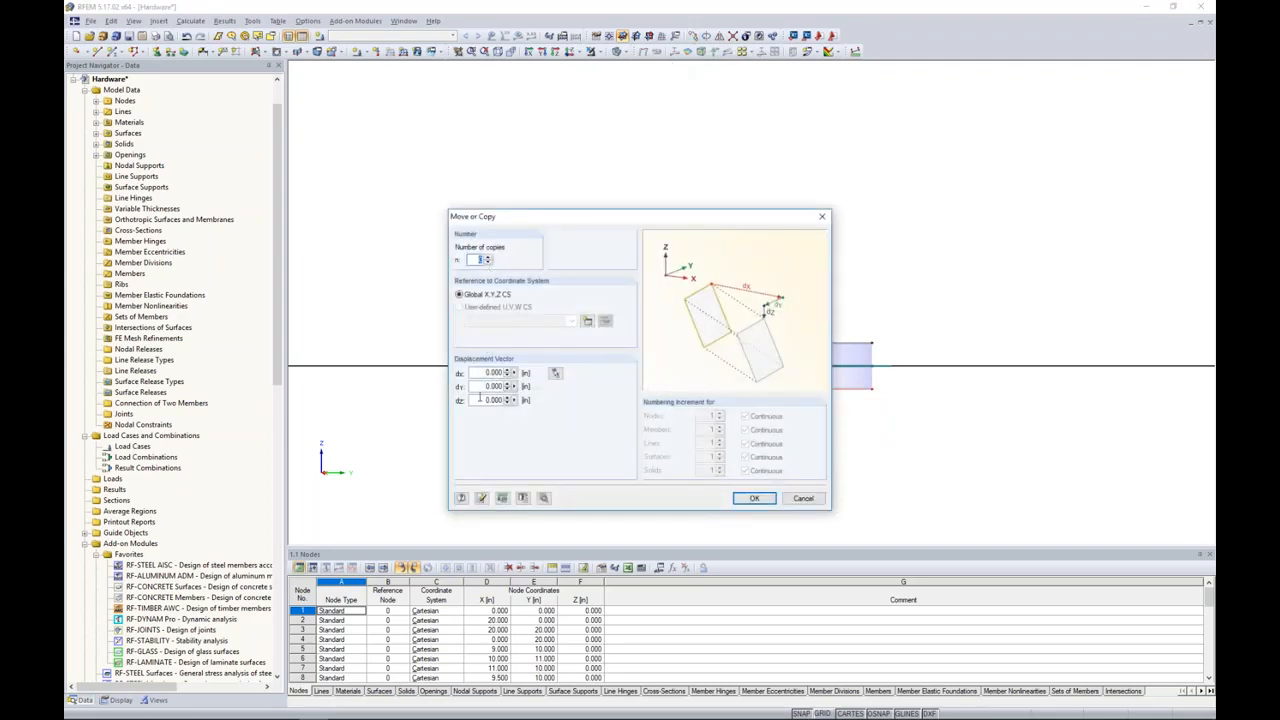
double_click(479, 399)
left_click(740, 498)
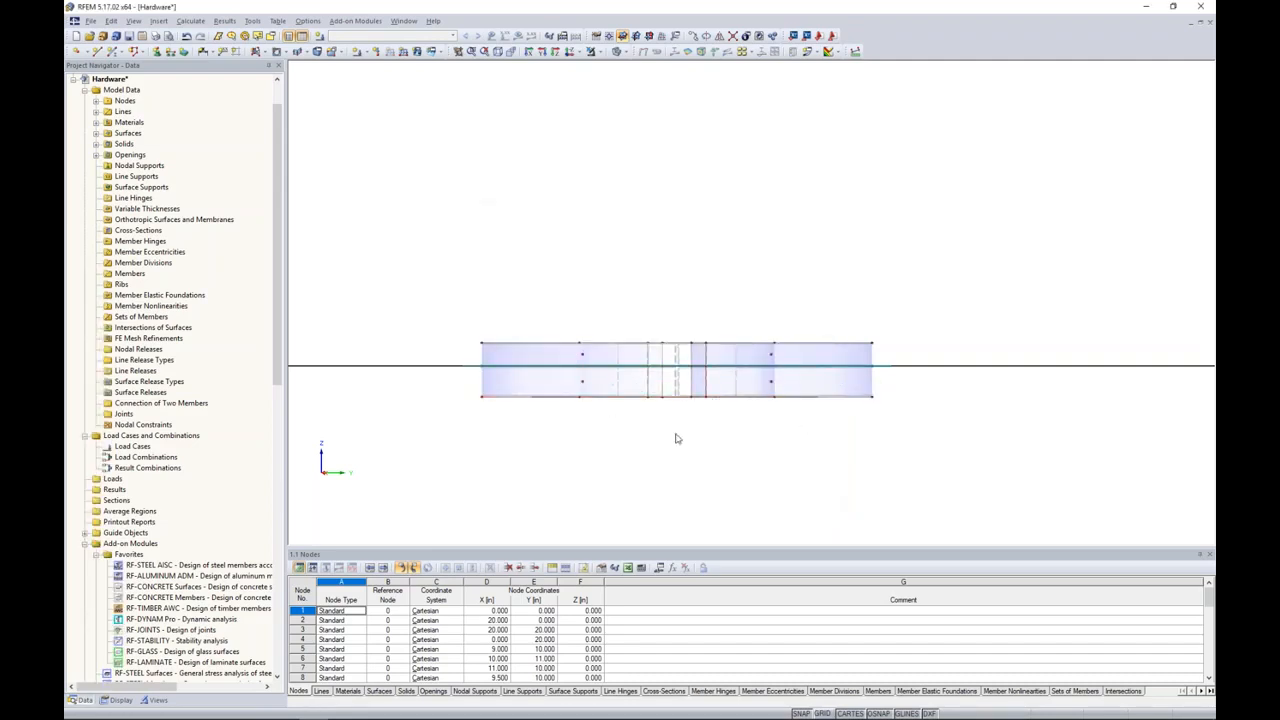
middle_click_drag(666, 437, 709, 614, "ctrl")
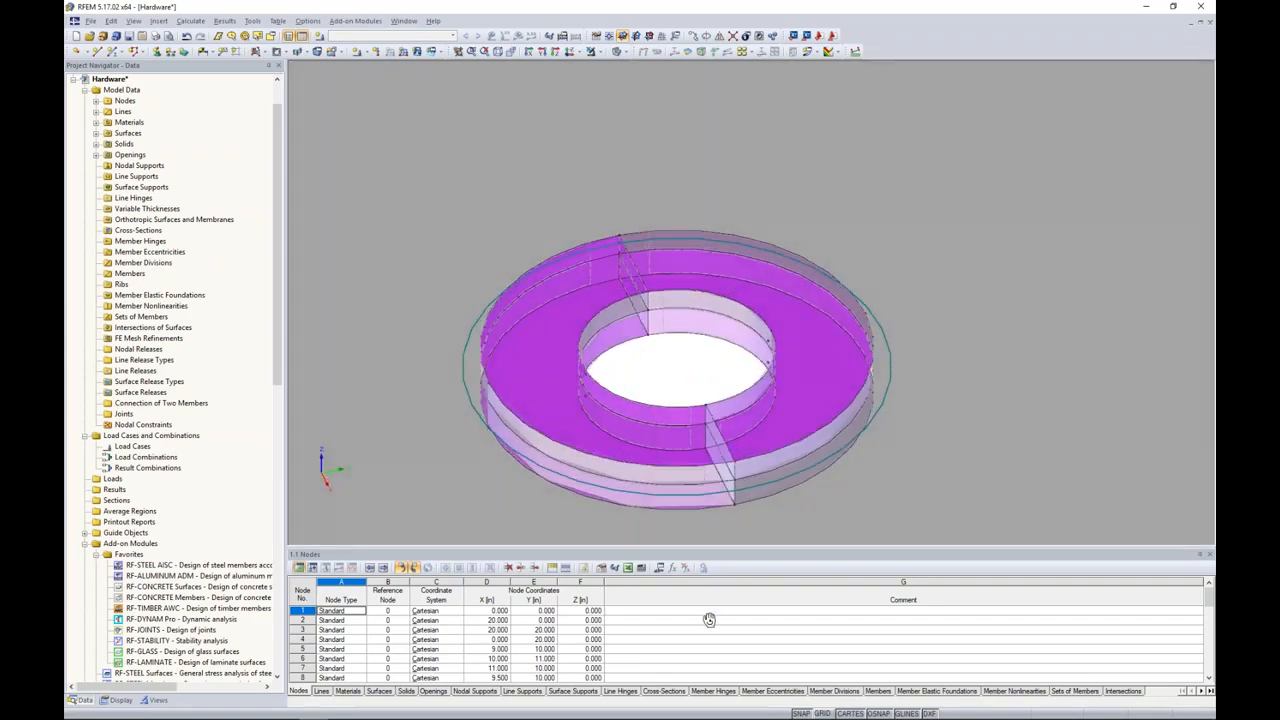
double_click(709, 619)
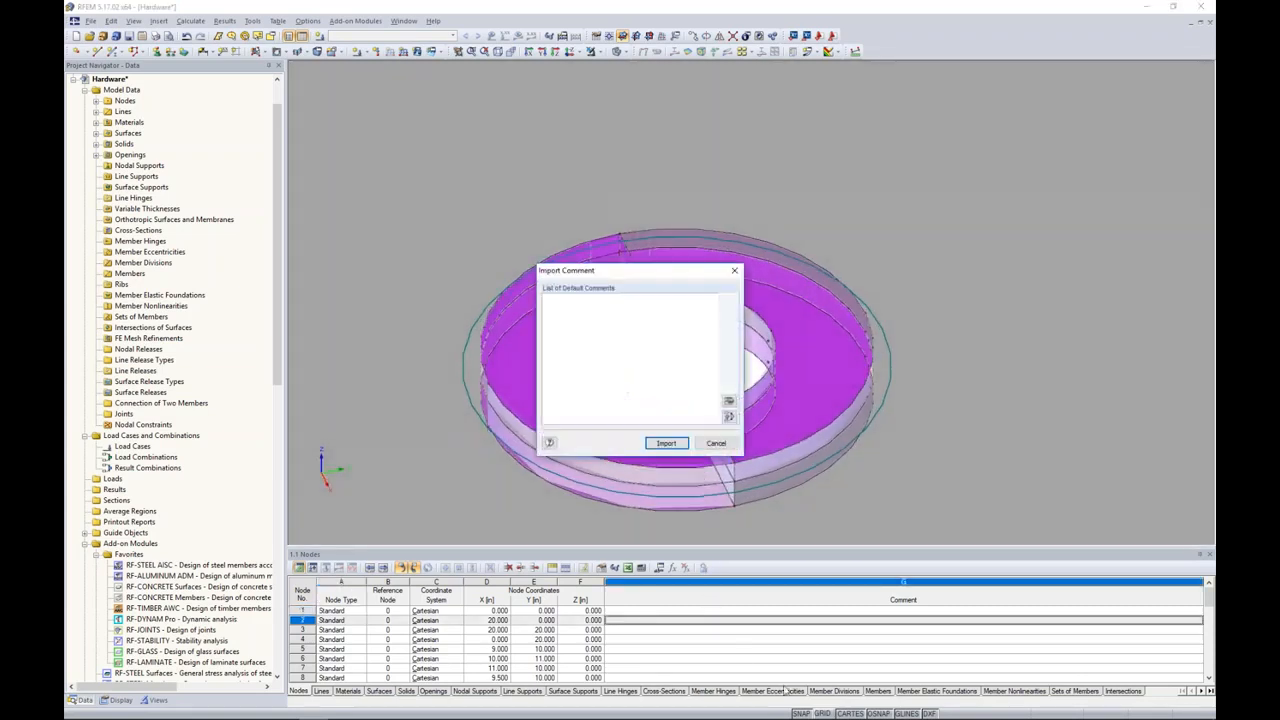
Step: Dismiss the comment import and place a standard node at 10, 10, 0 in, in the centre of the rings
left_click(716, 443)
left_click(824, 713)
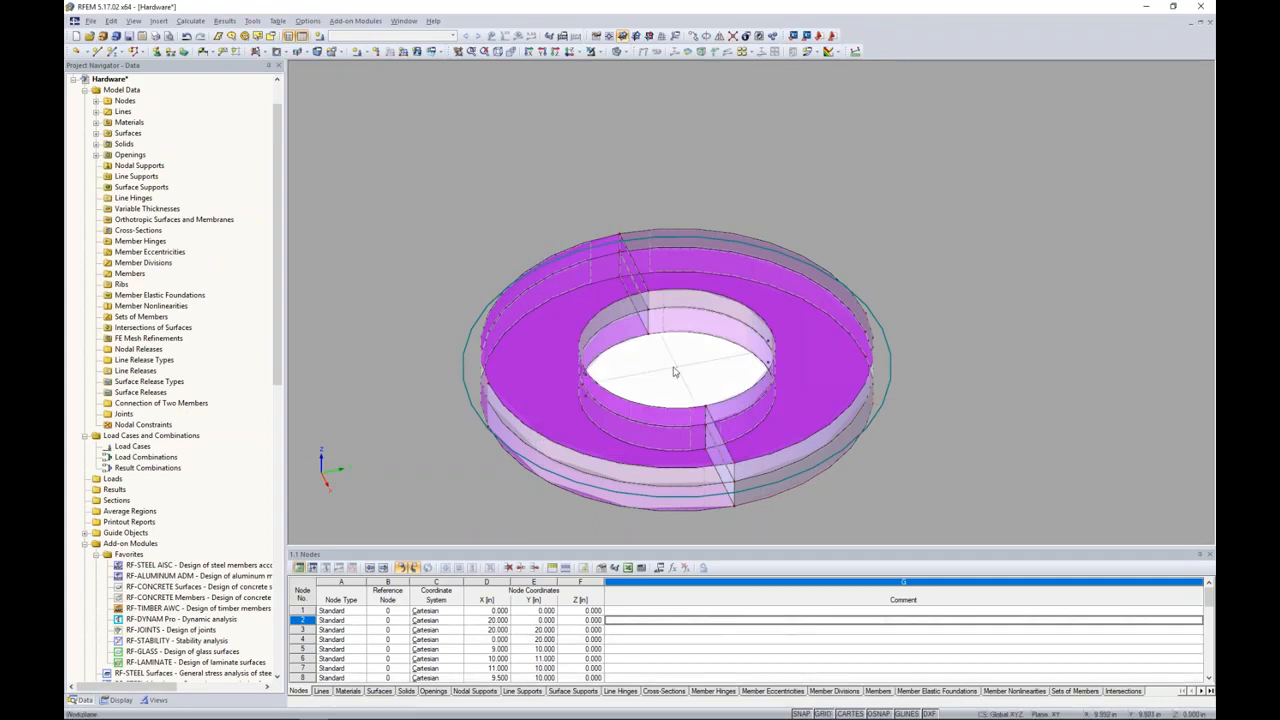
left_click(76, 51)
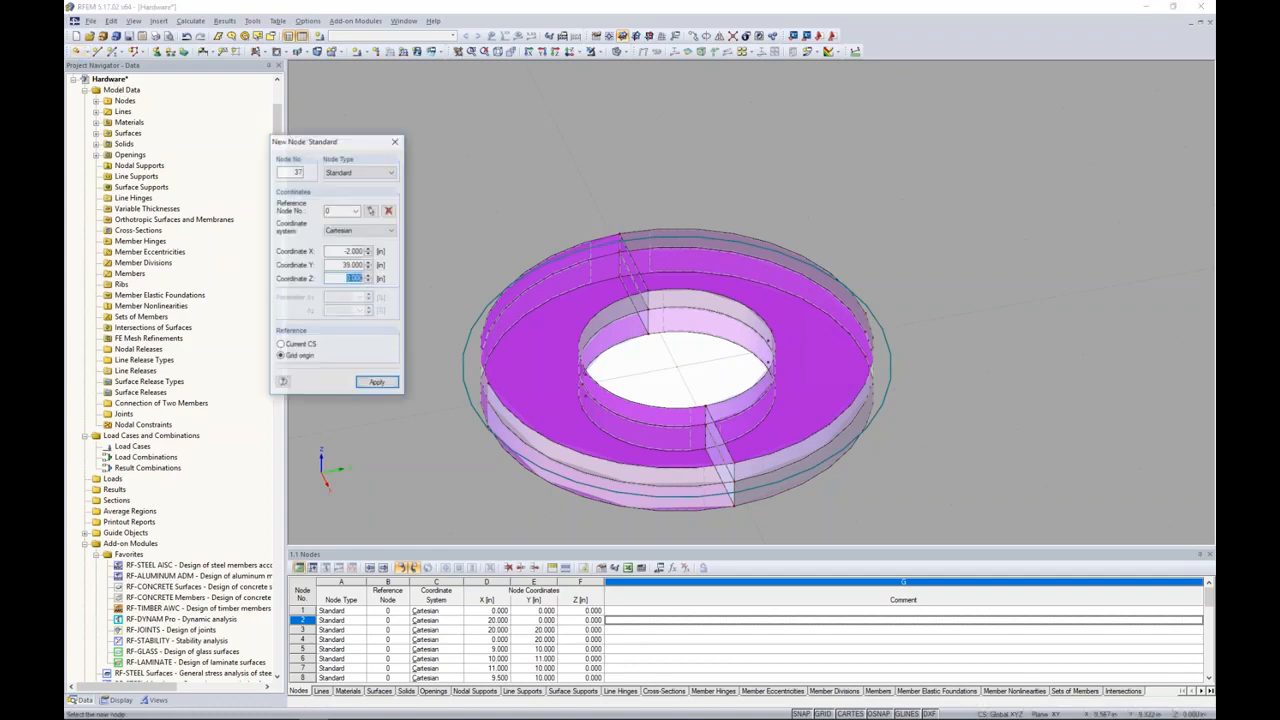
left_click(676, 366)
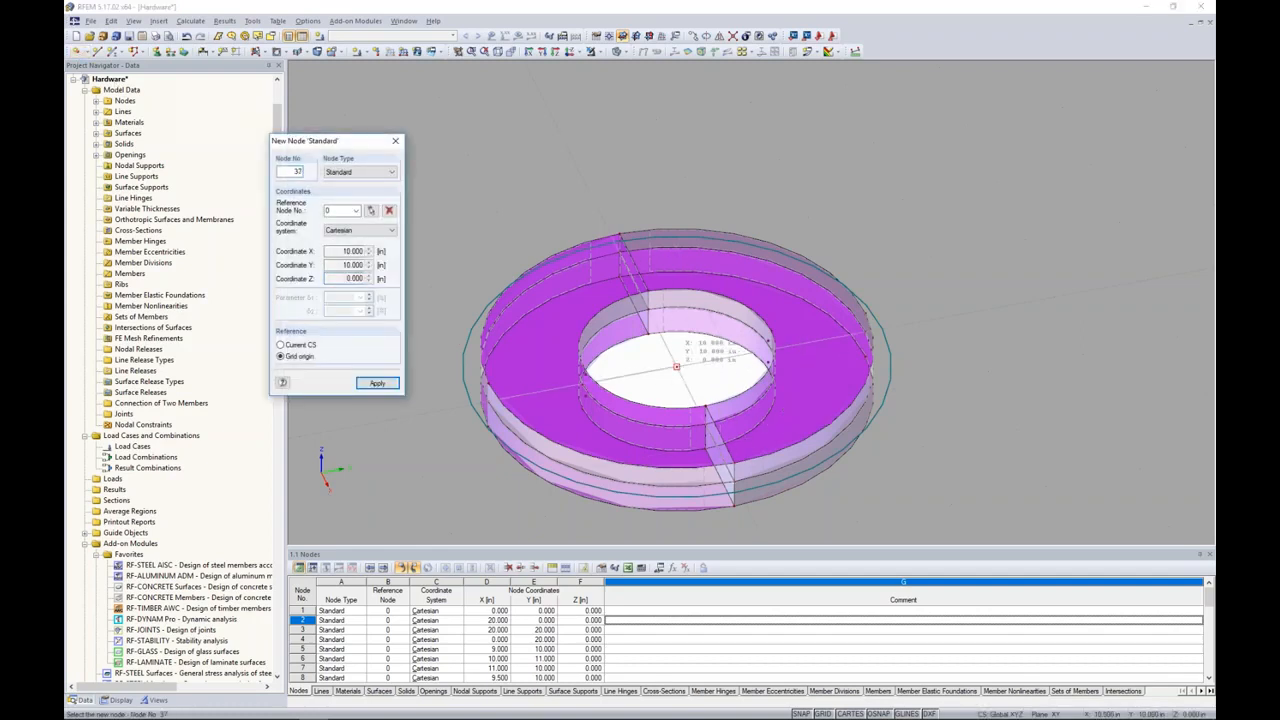
key("Escape")
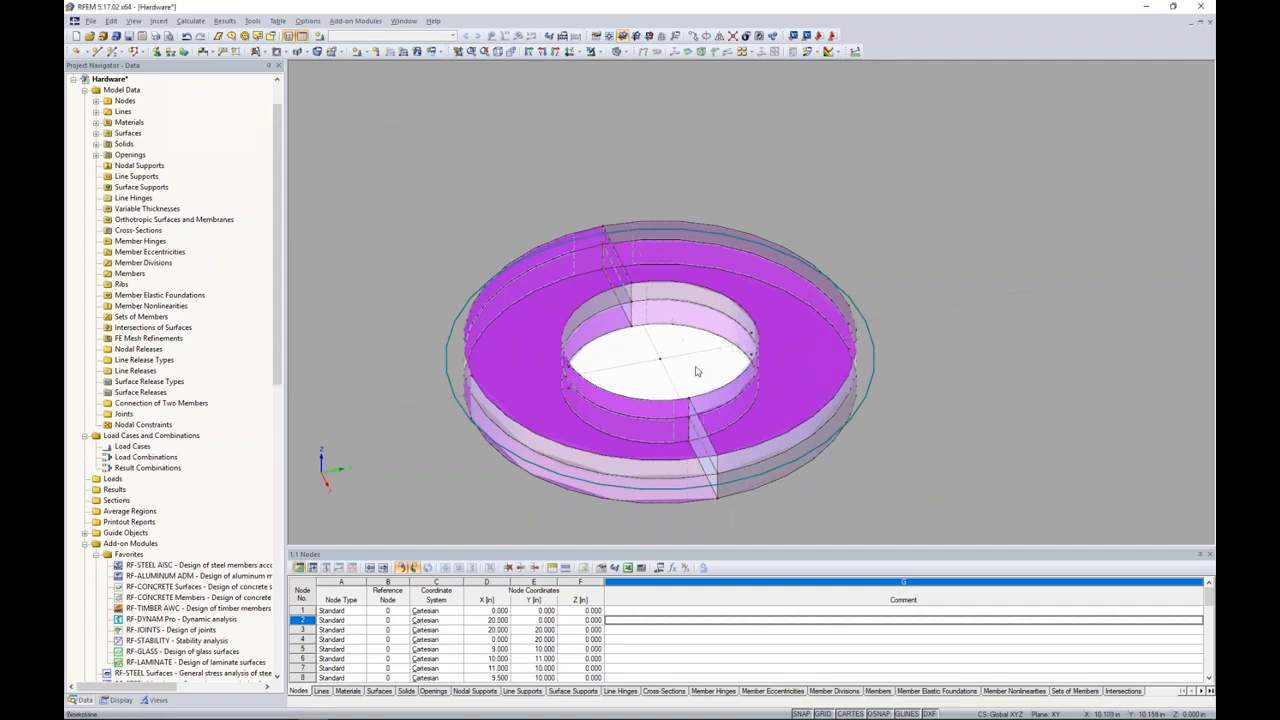
Step: Copy the centre node once by 0.118 in along Z, to the top level of the upper ring
right_click(660, 362)
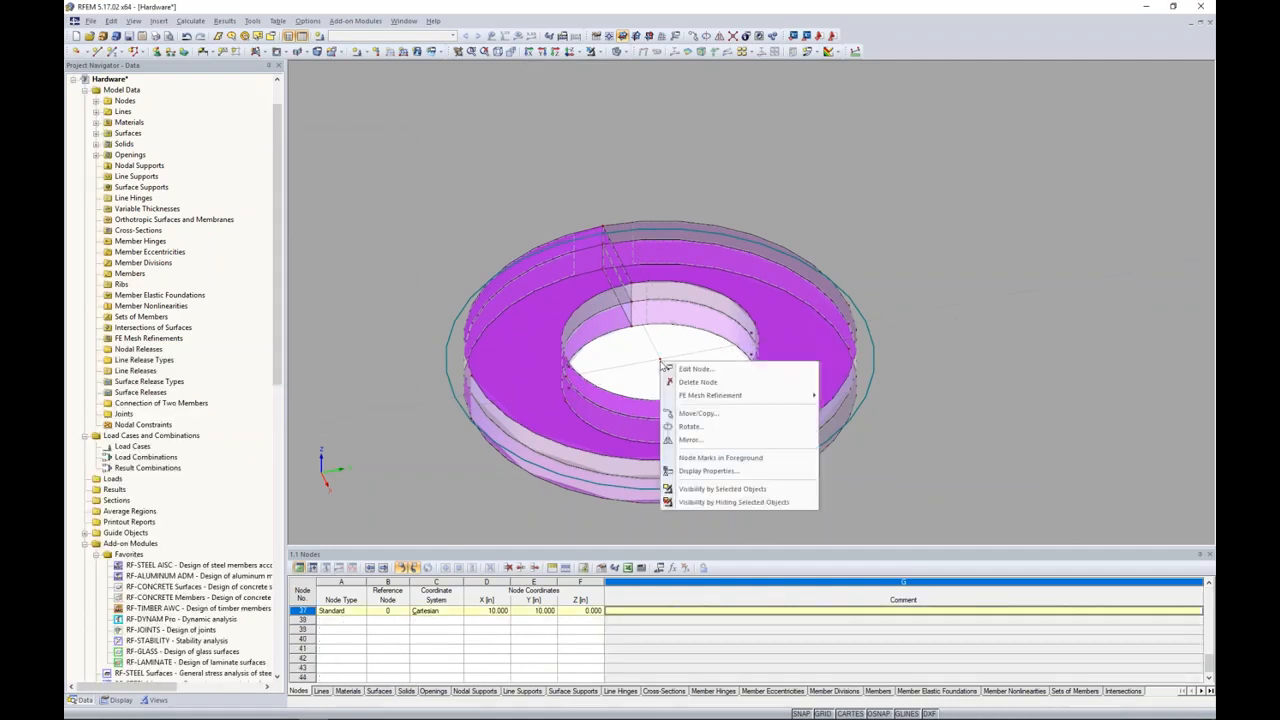
left_click(693, 414)
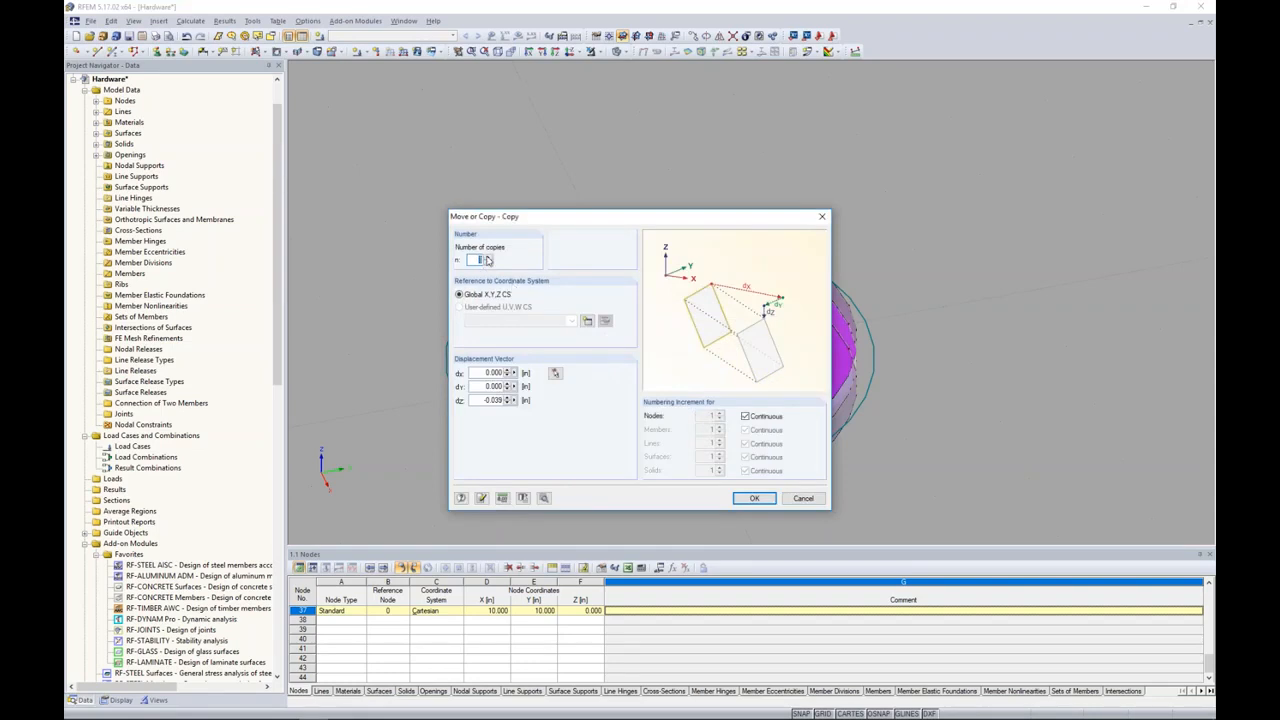
left_click_drag(477, 400, 539, 405)
left_click(754, 498)
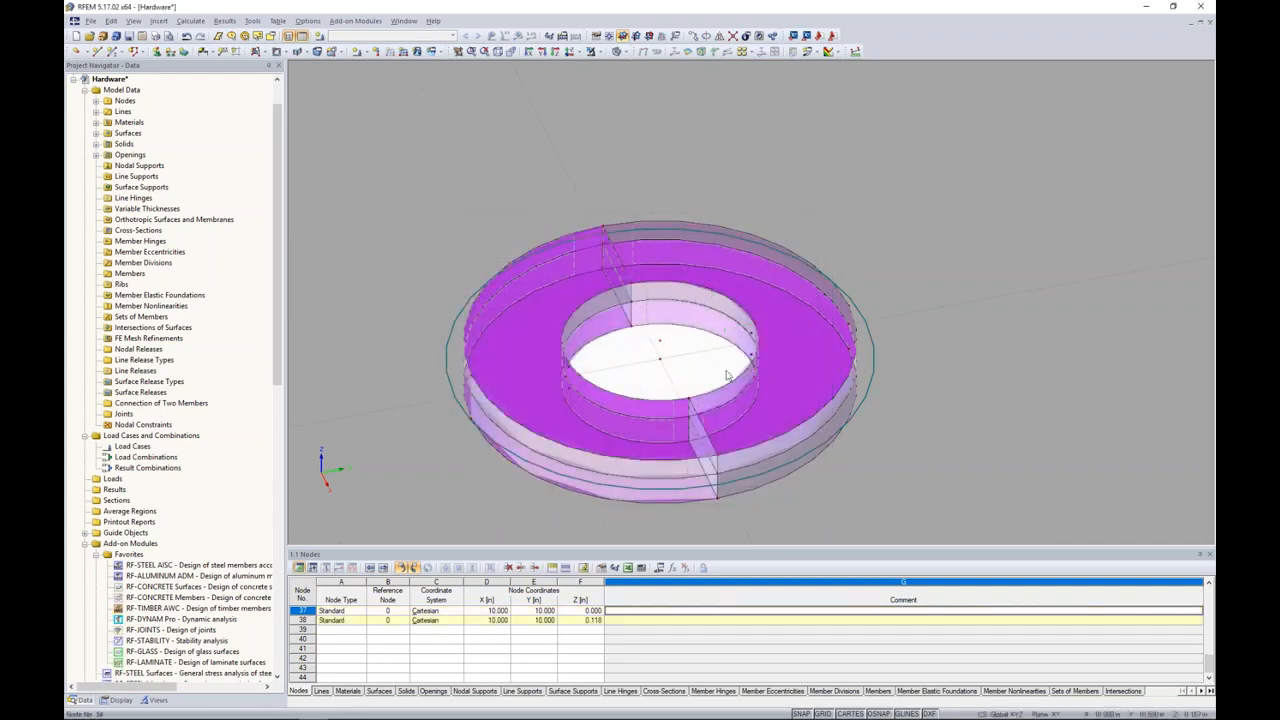
Step: Copy the original centre node once by -0.157 in along Z, to the bottom level of the lower ring
right_click(661, 361)
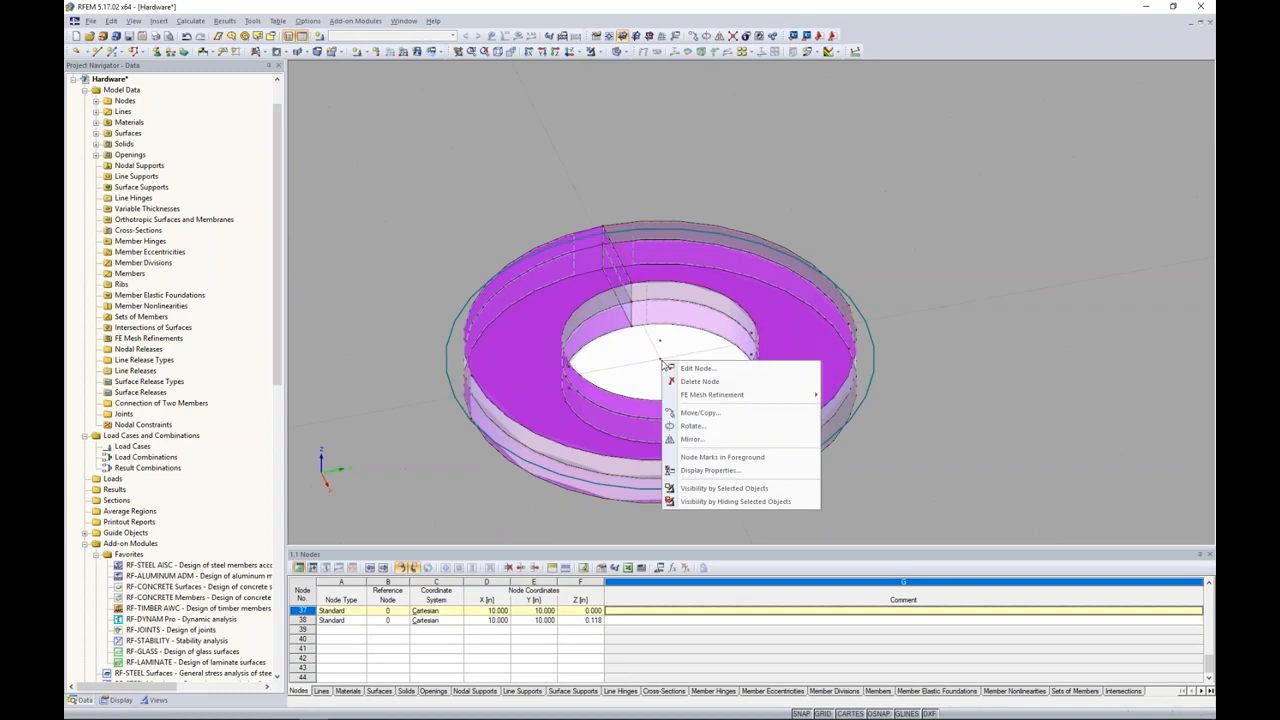
left_click(695, 412)
double_click(492, 400)
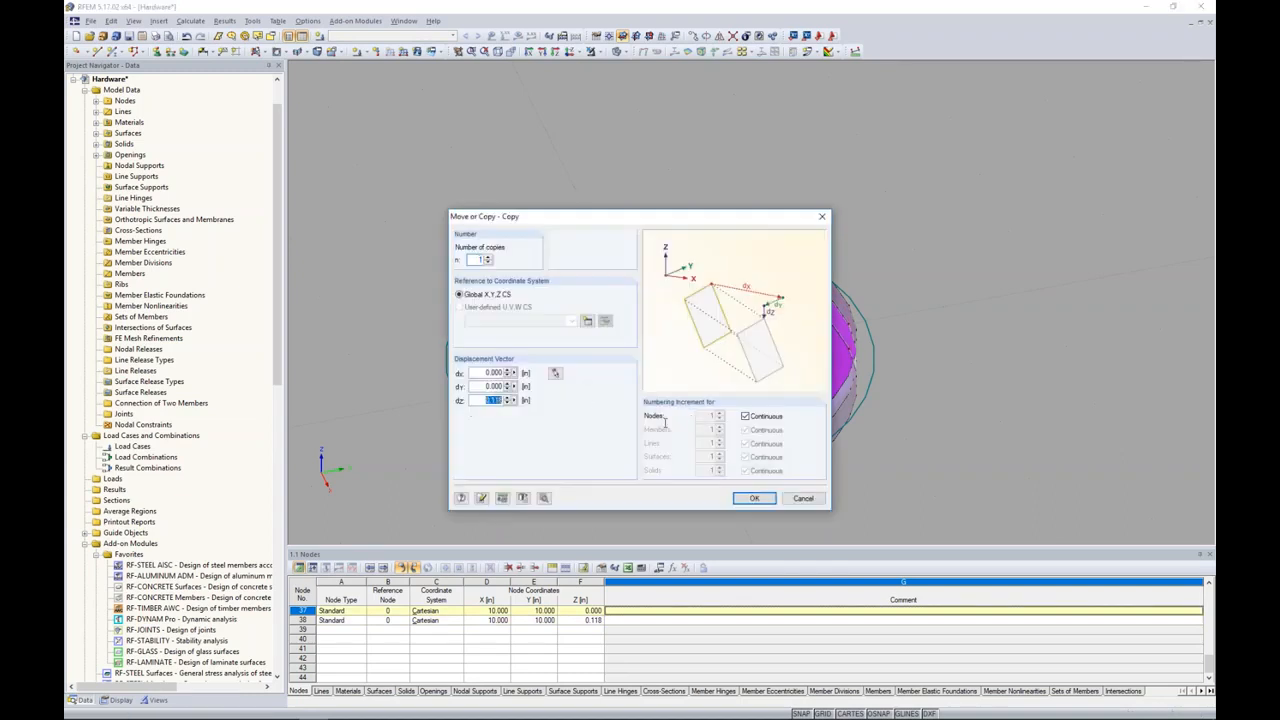
key("BackSpace")
left_click(757, 498)
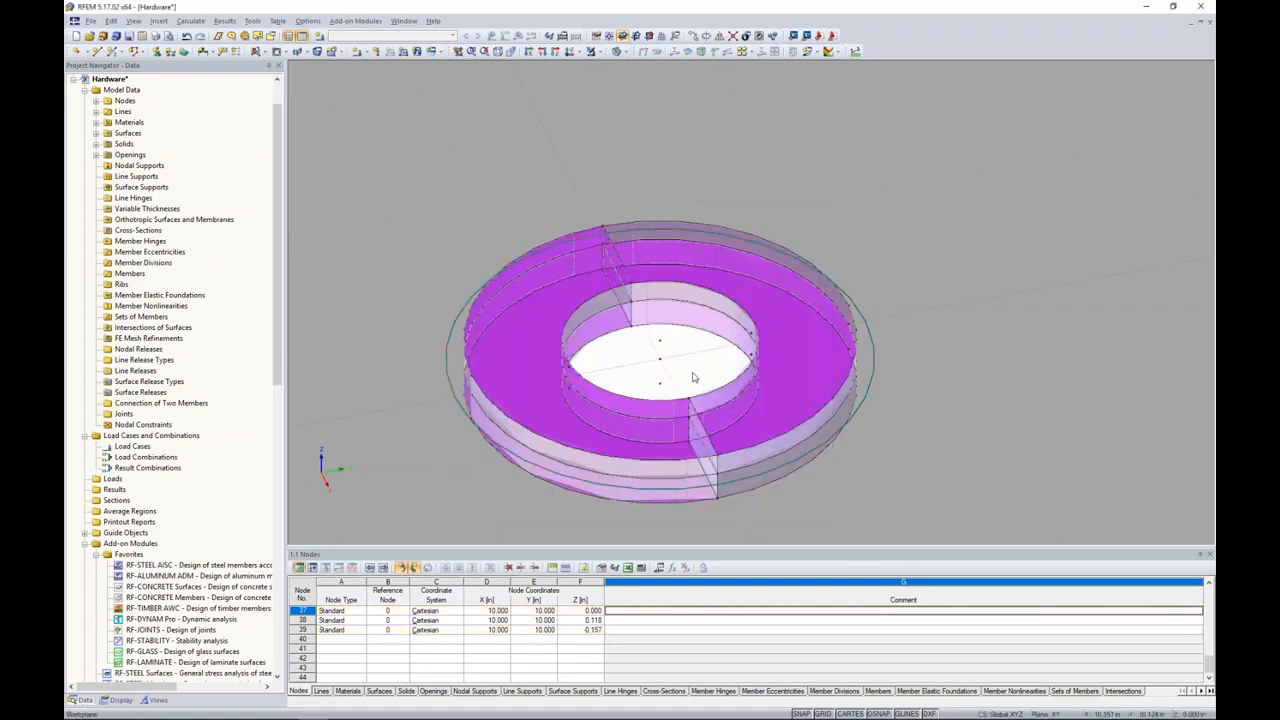
Step: Start a new single beam member and define its cross-section as a round bar with a 0.75 in diameter
scroll(693, 377, "up", 5)
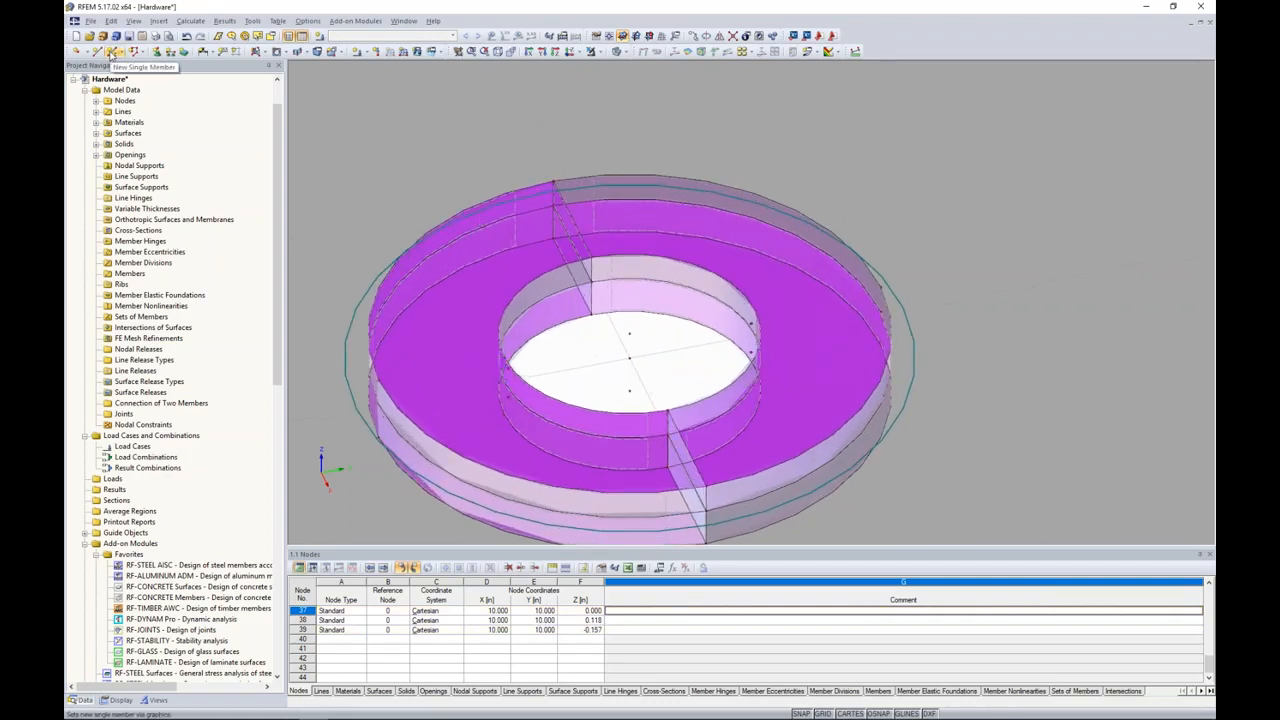
left_click(113, 51)
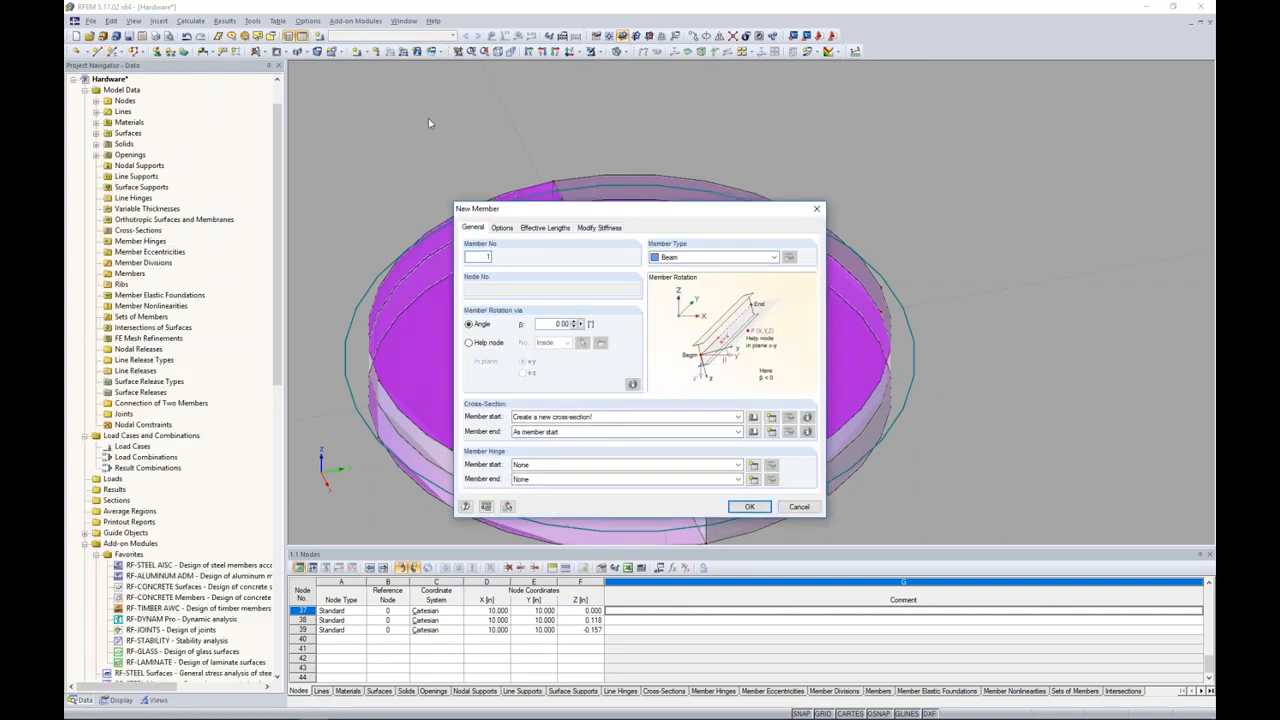
left_click_drag(640, 218, 885, 182)
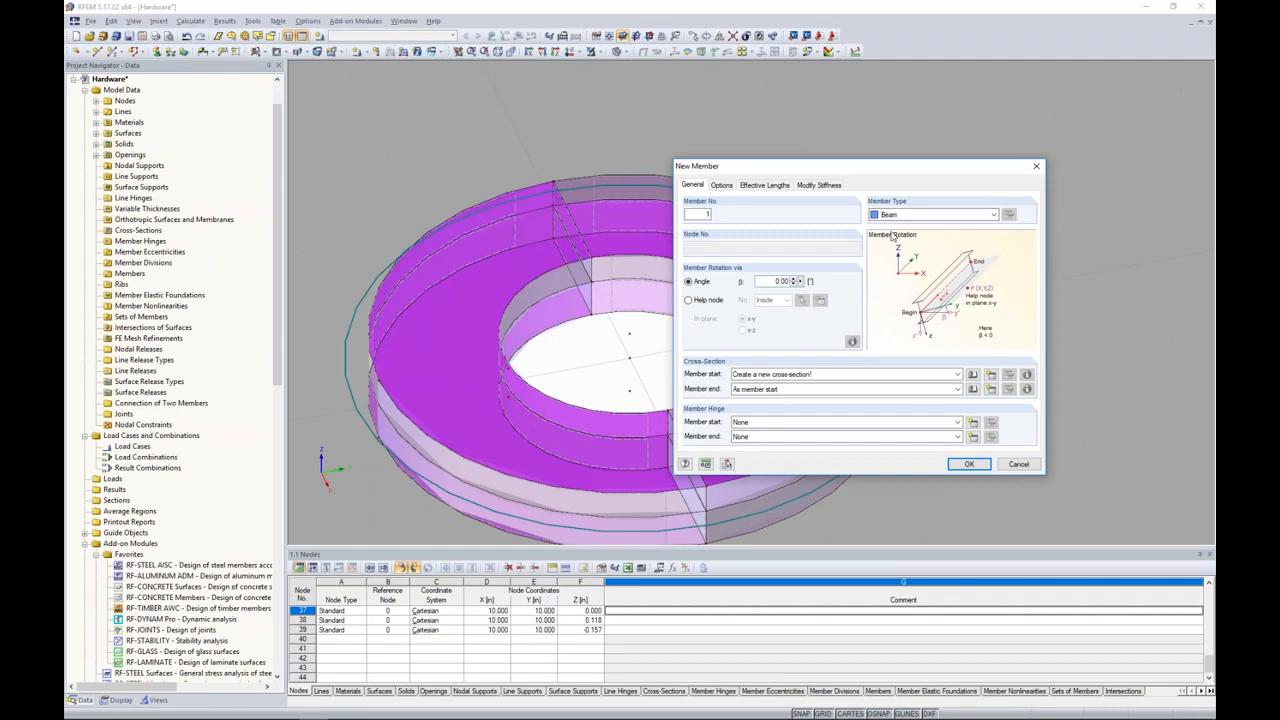
left_click(976, 377)
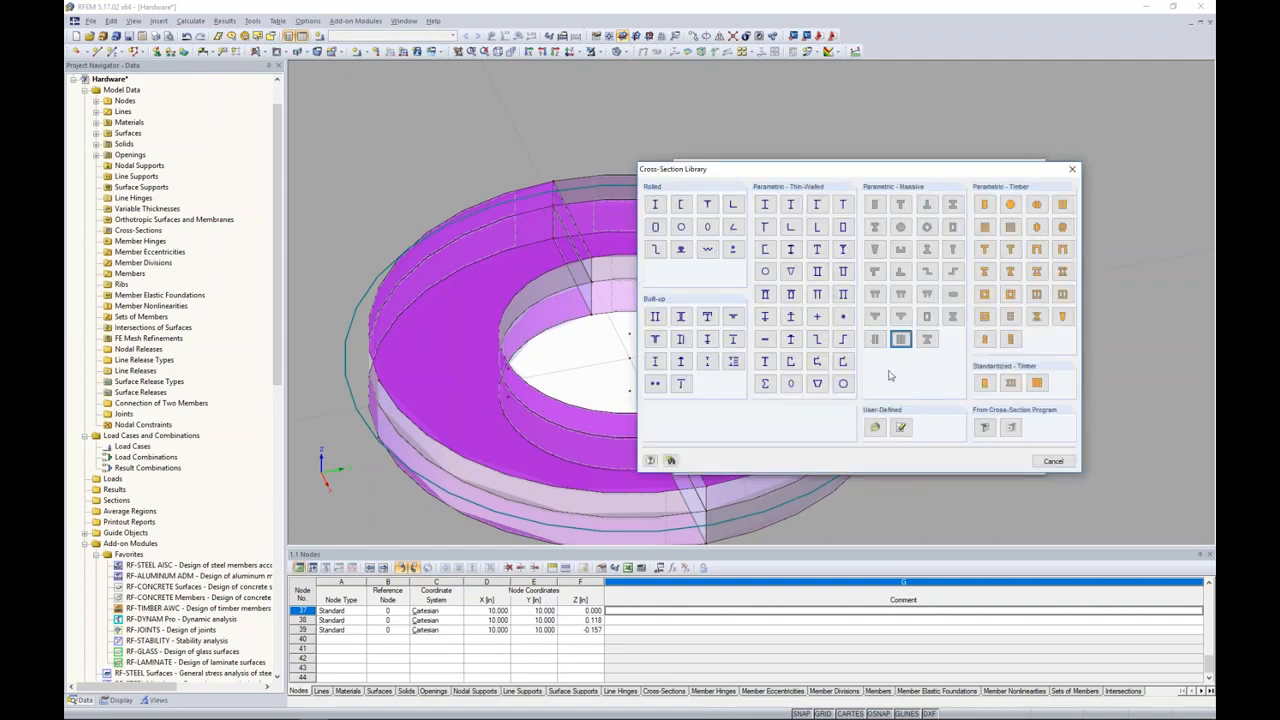
left_click(843, 318)
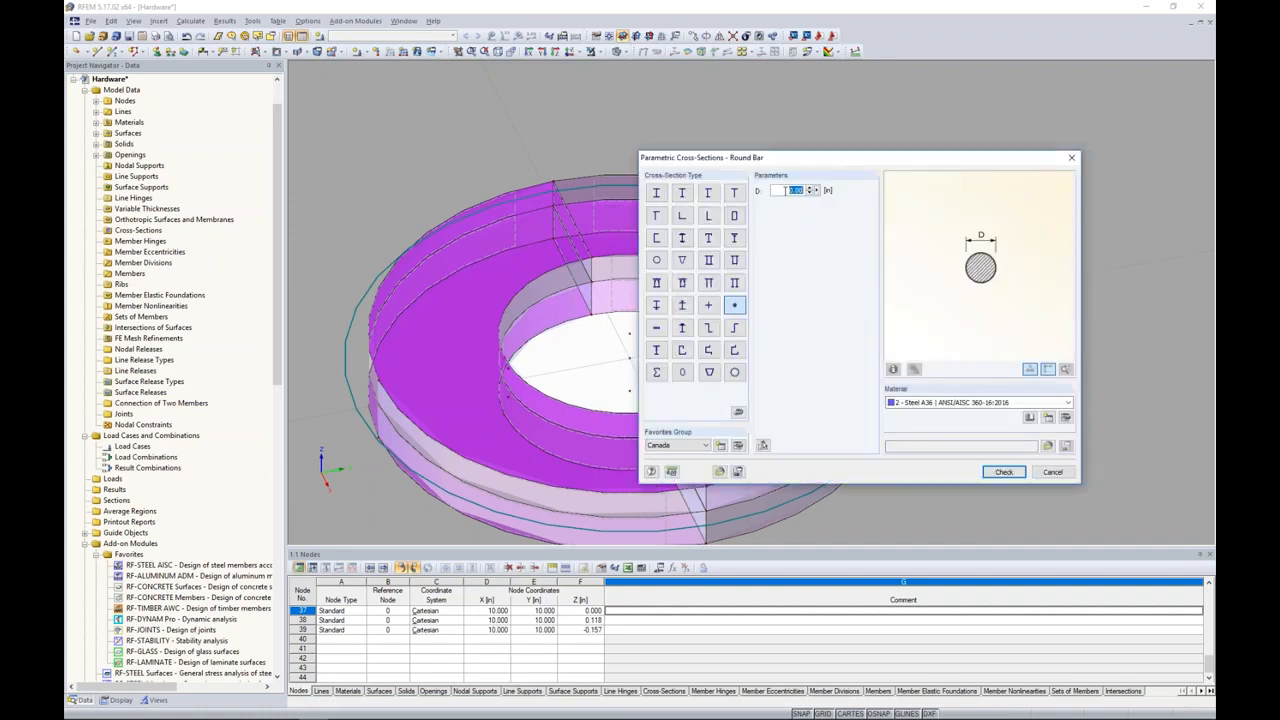
type("0.75")
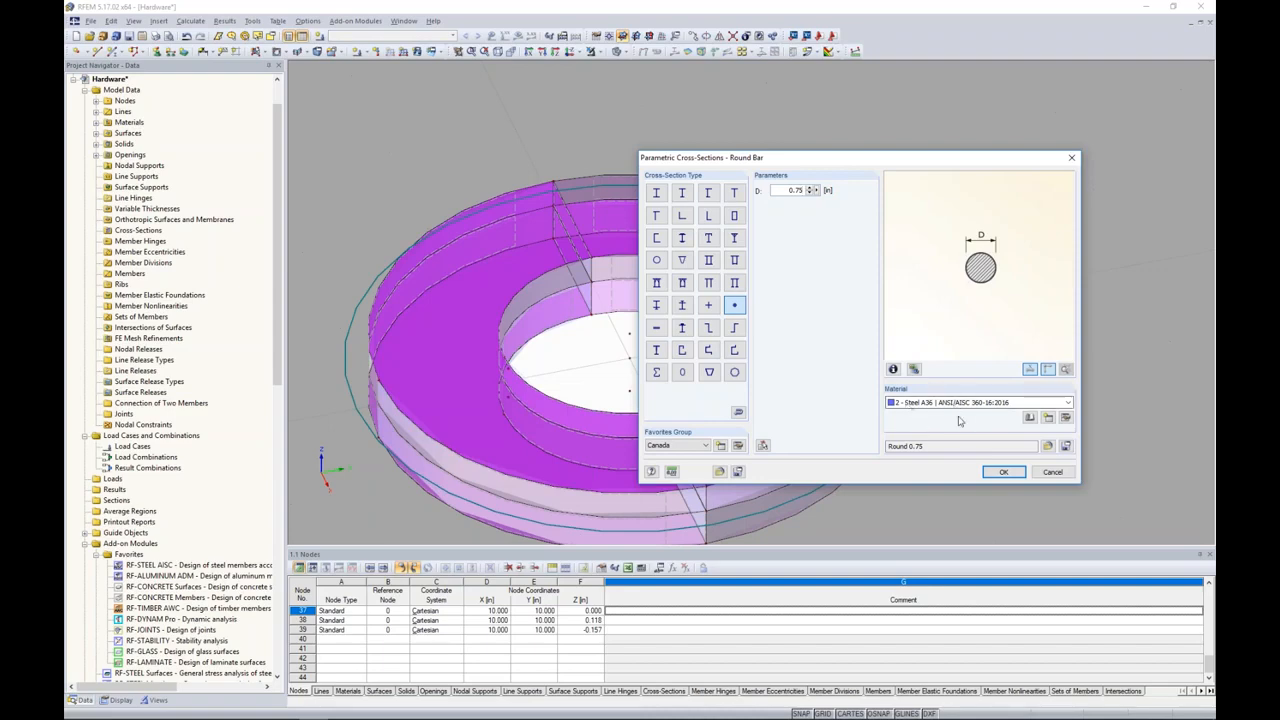
Step: Assign Steel A36 under the ANSI/AISC 360-16:2016 standard from the material library to the round bar
left_click(1029, 417)
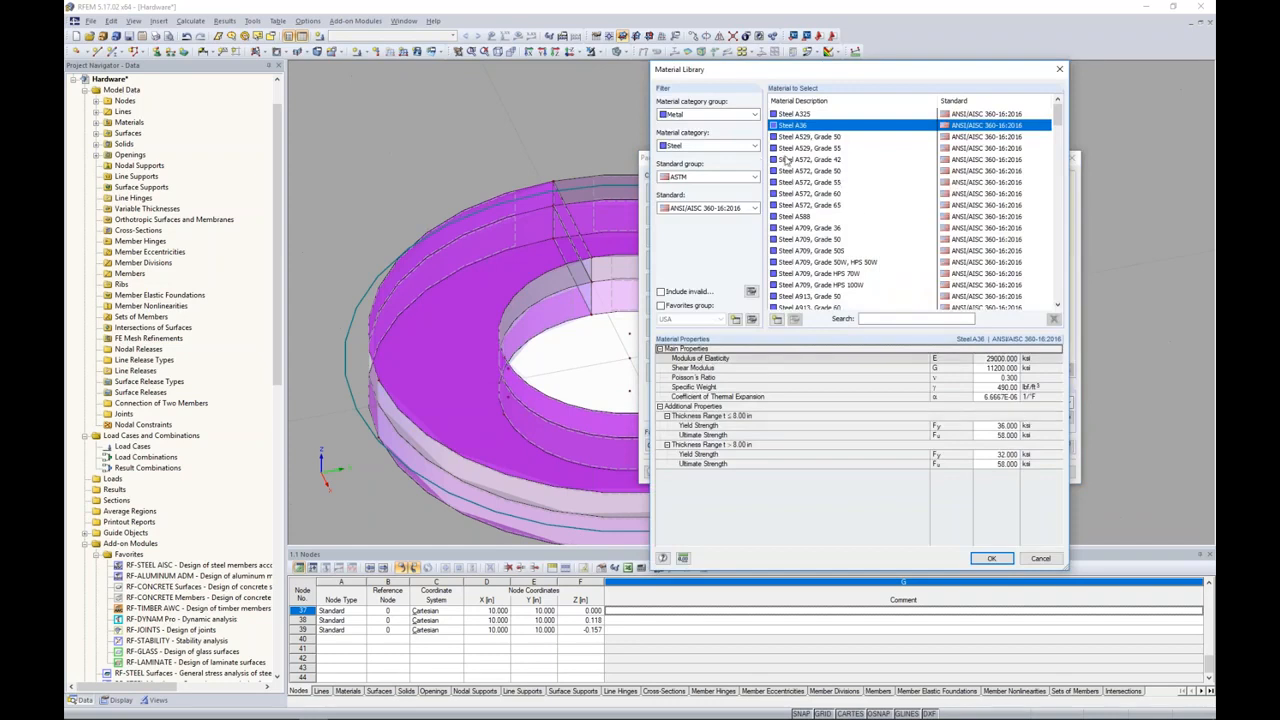
left_click(735, 207)
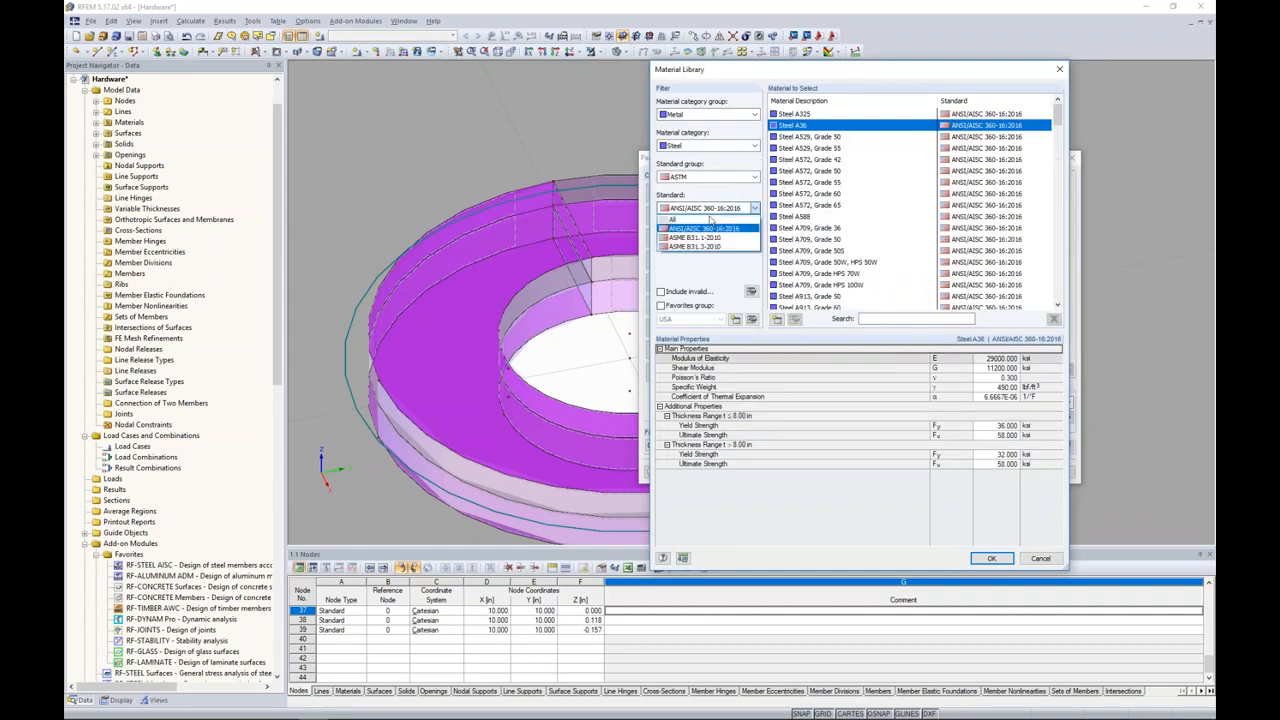
left_click(700, 219)
left_click_drag(1057, 244, 1057, 108)
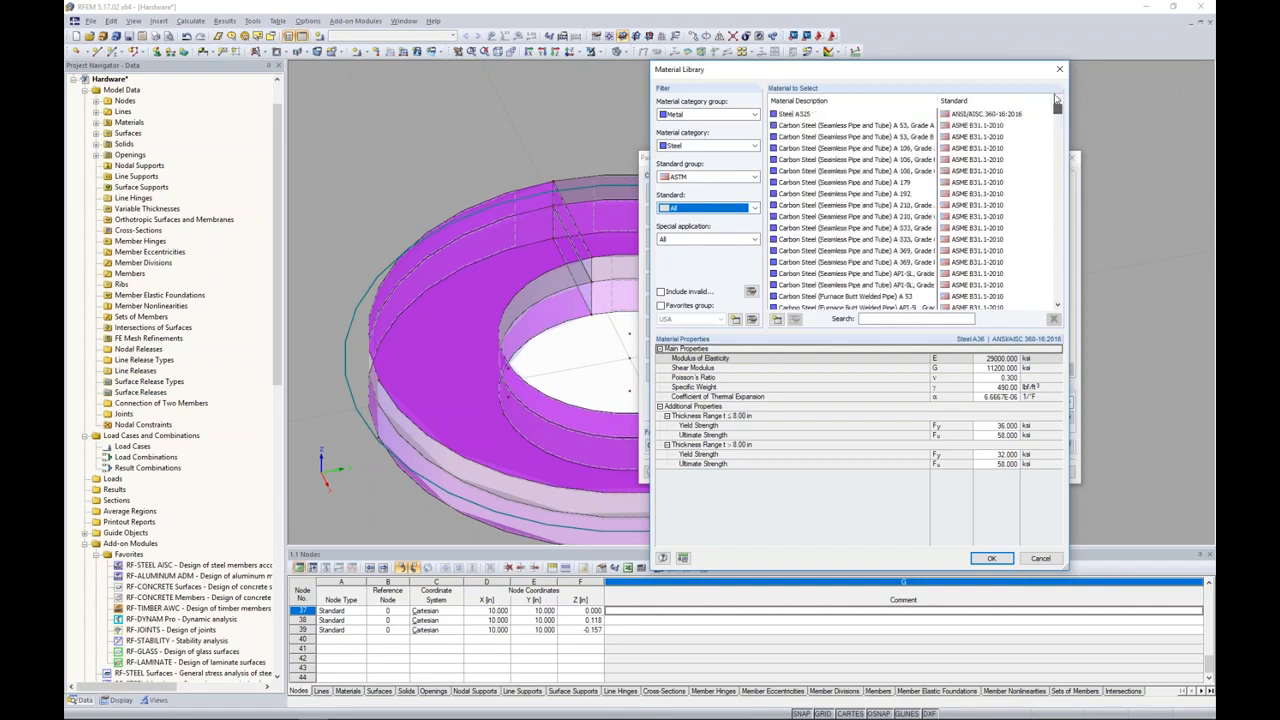
left_click(686, 241)
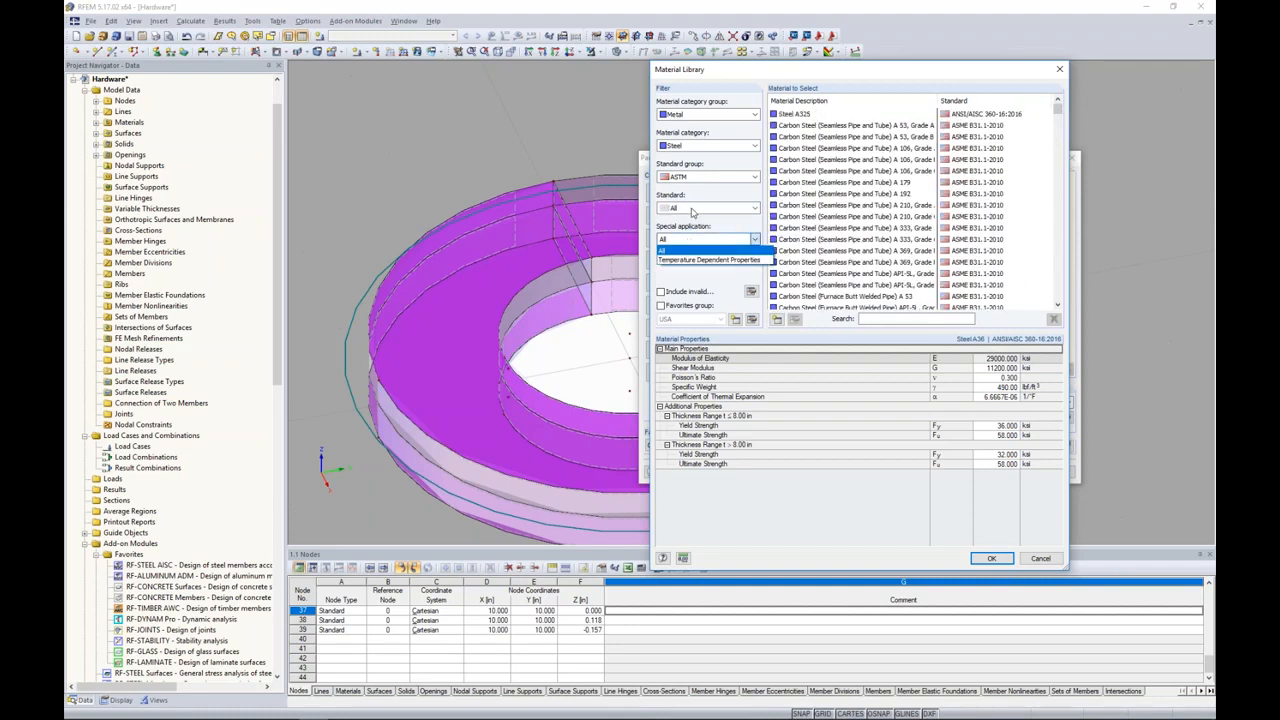
left_click(690, 228)
left_click(707, 207)
left_click(696, 231)
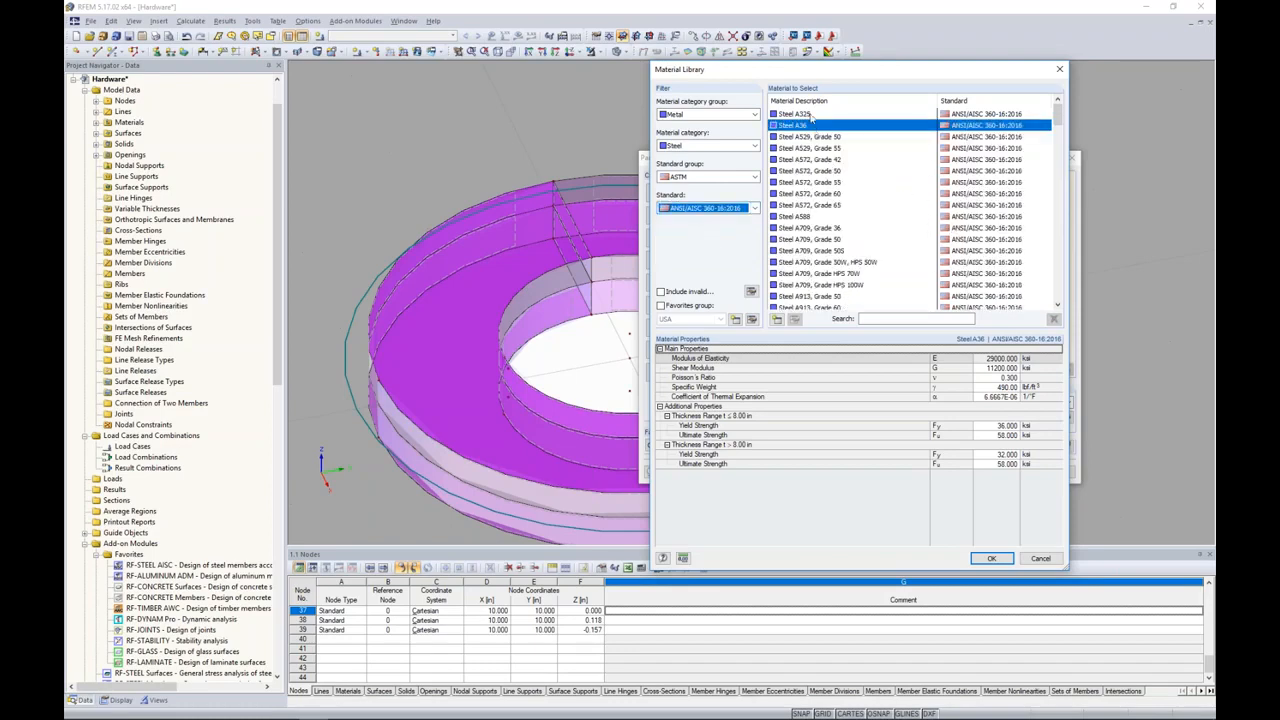
left_click(800, 127)
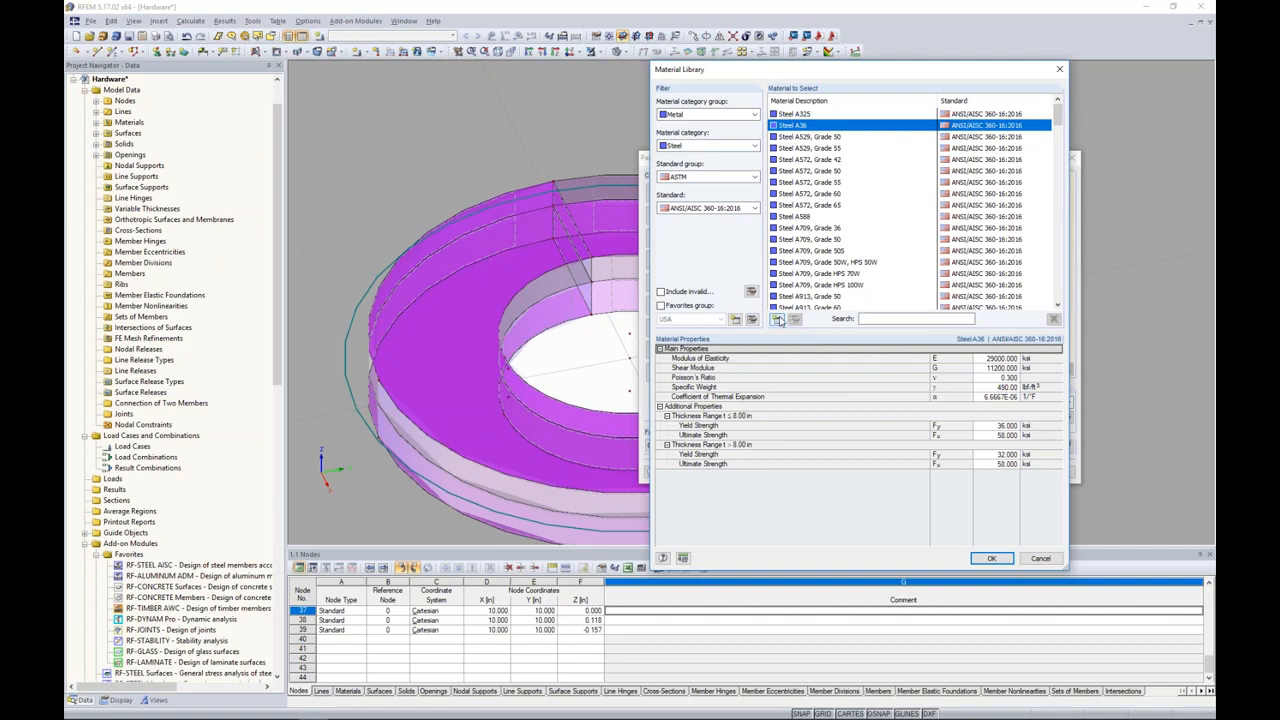
left_click(991, 558)
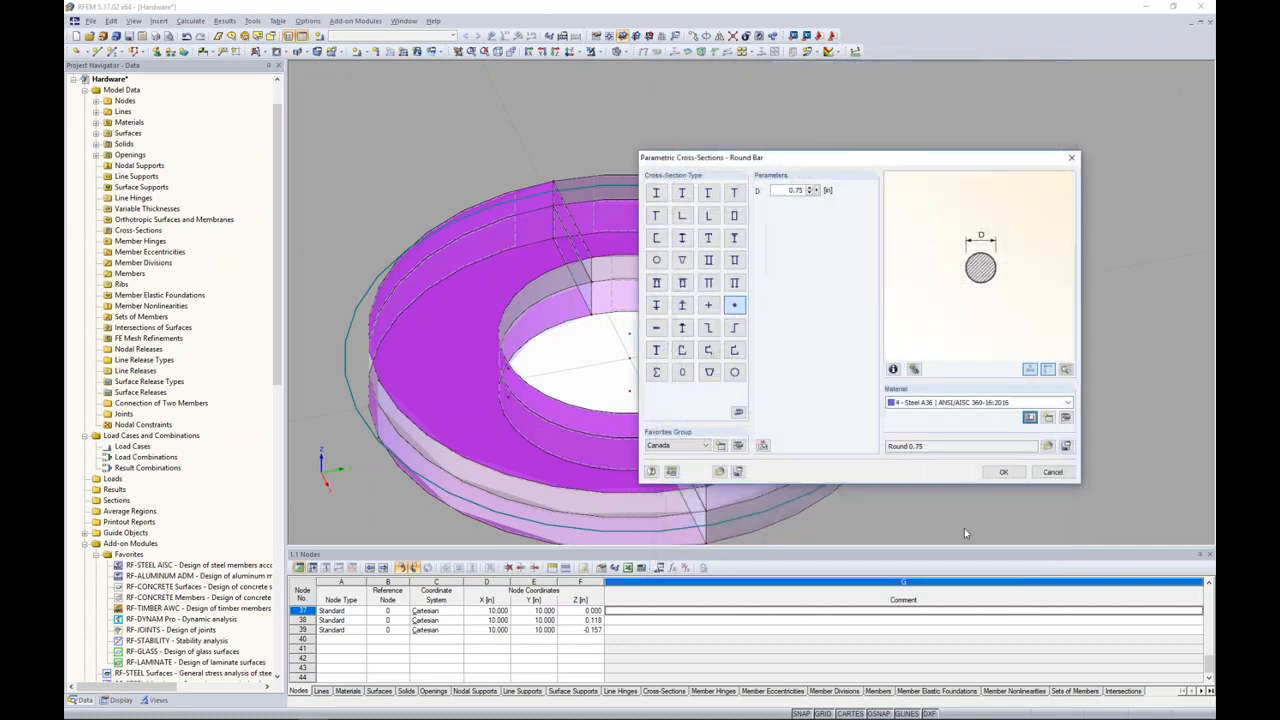
Step: Accept the round bar section and place the beam member vertically between the lowest and uppermost centre nodes
left_click(995, 472)
left_click(970, 467)
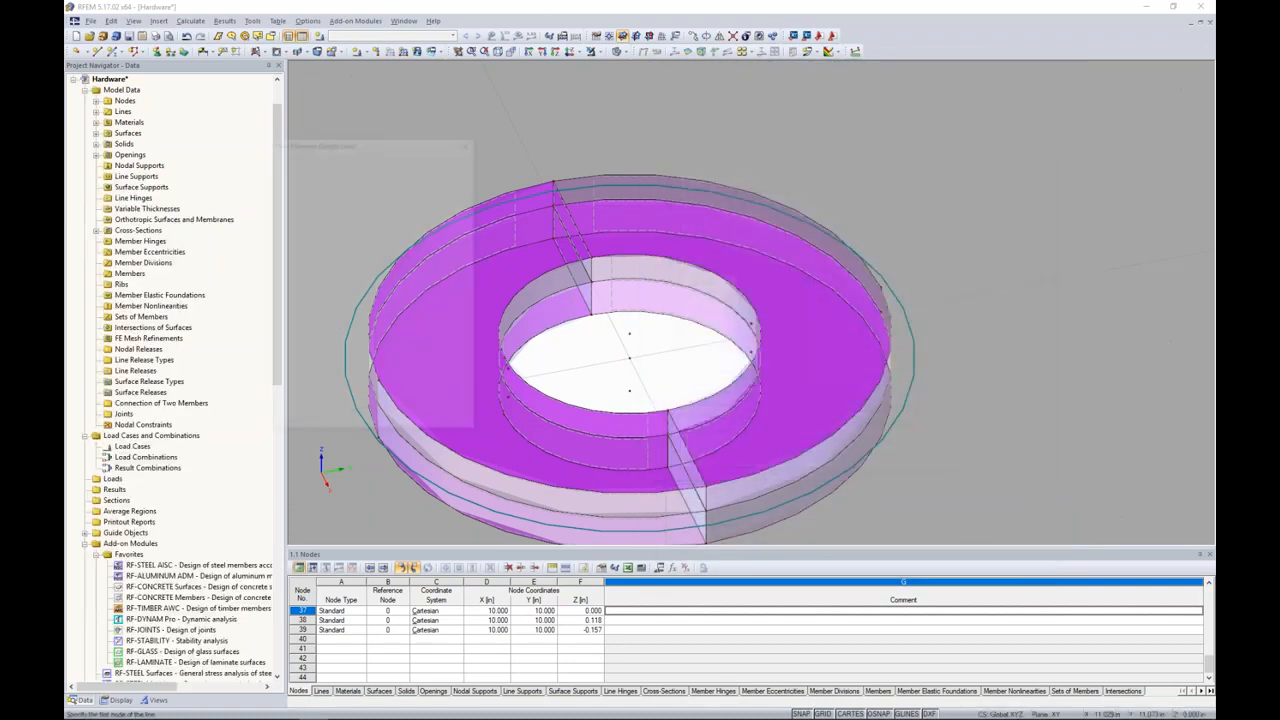
left_click(630, 391)
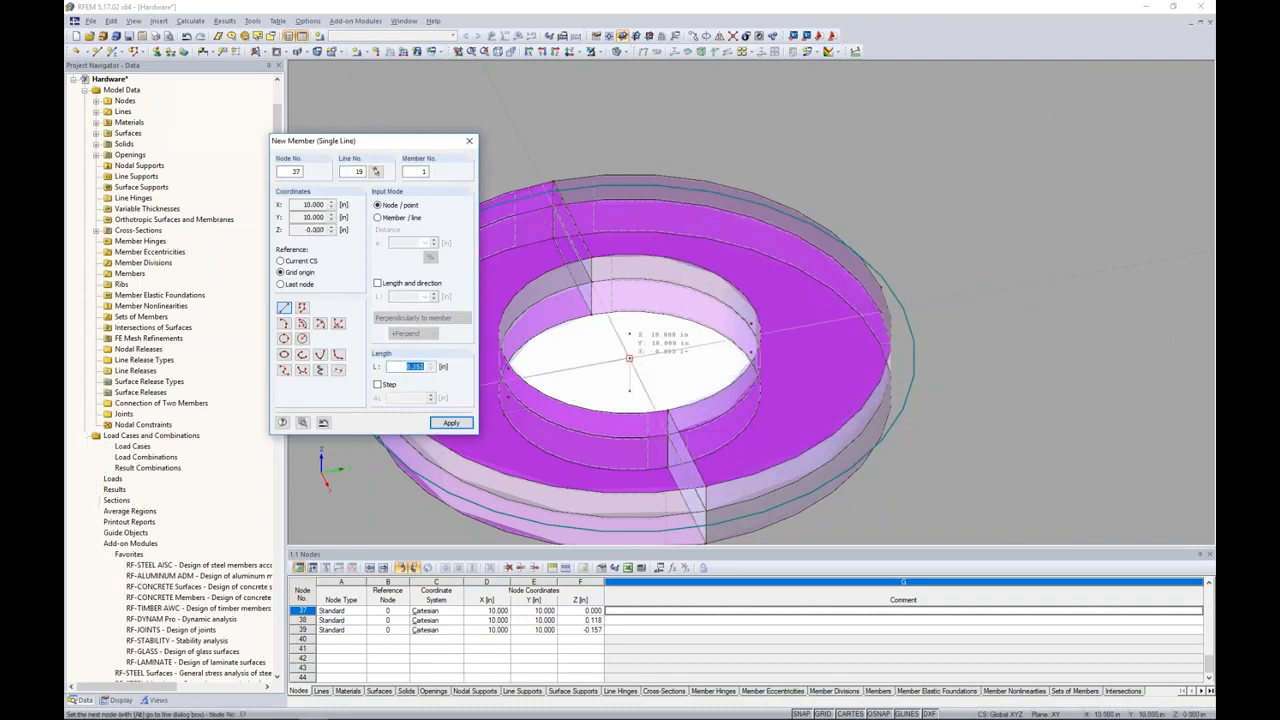
left_click(630, 357)
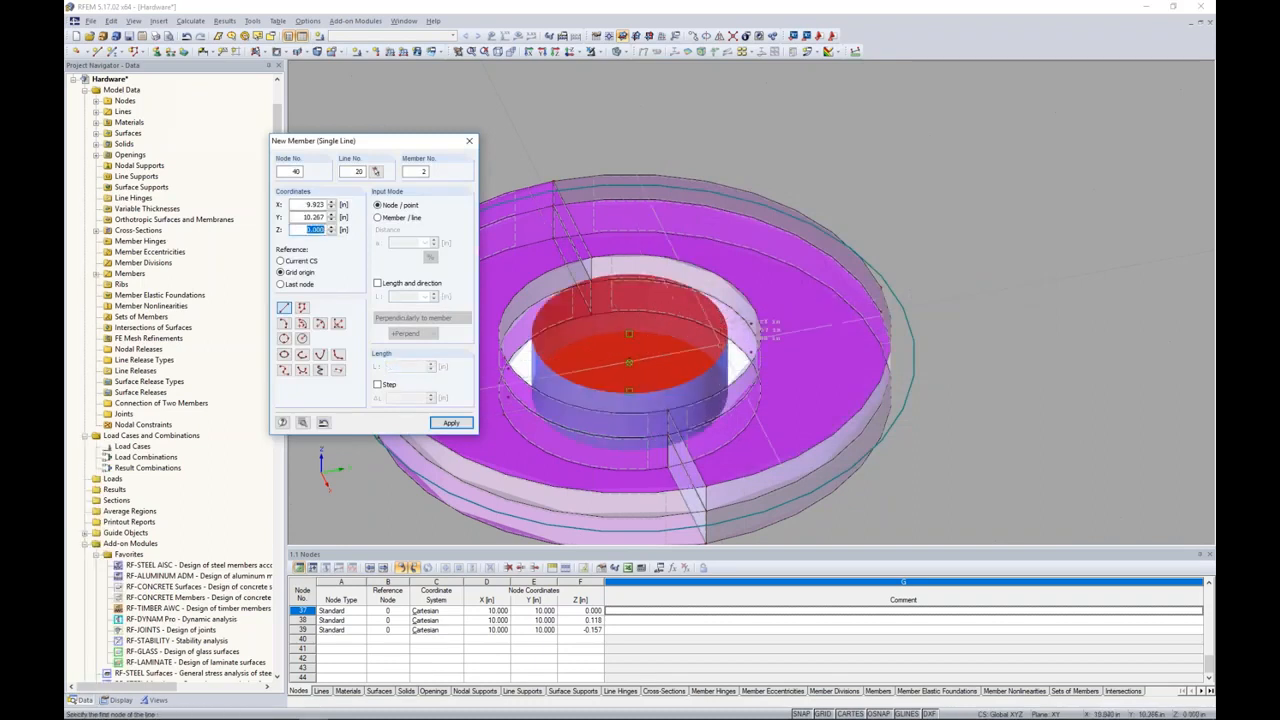
key("Escape")
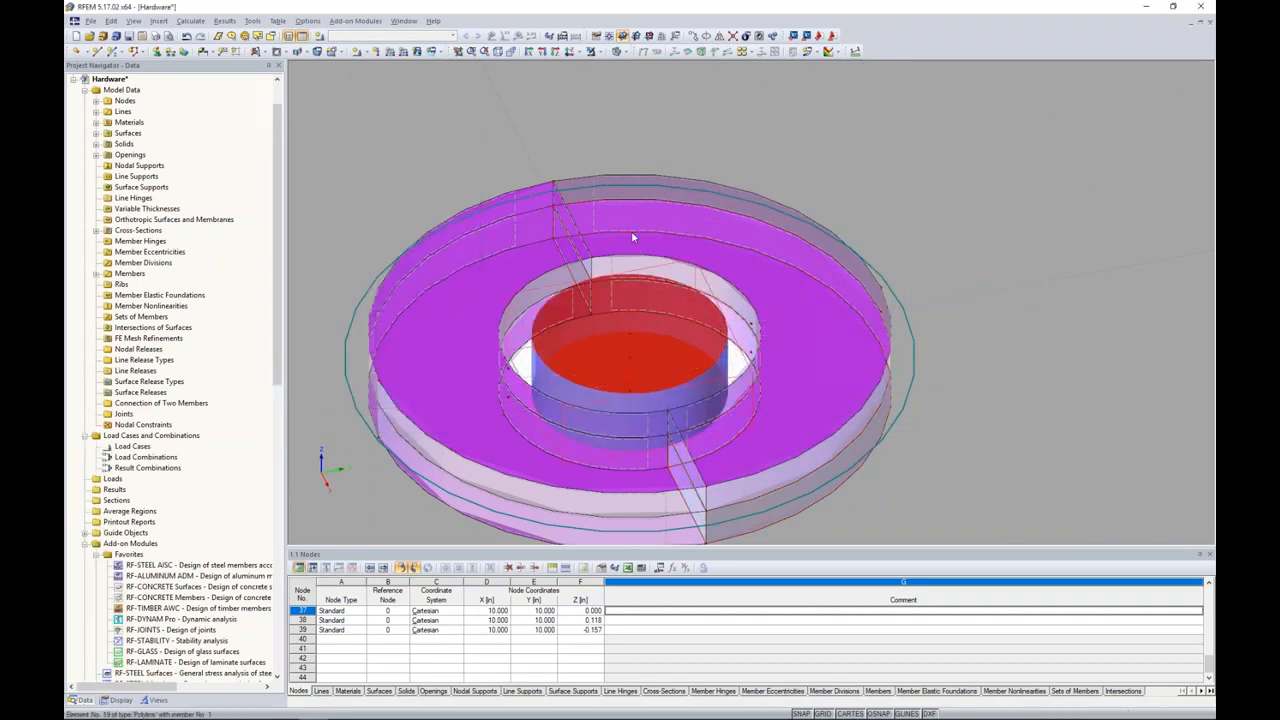
Step: In wireframe display, set up a new surface defined by boundary lines with Rigid stiffness
left_click(620, 51)
left_click(660, 91)
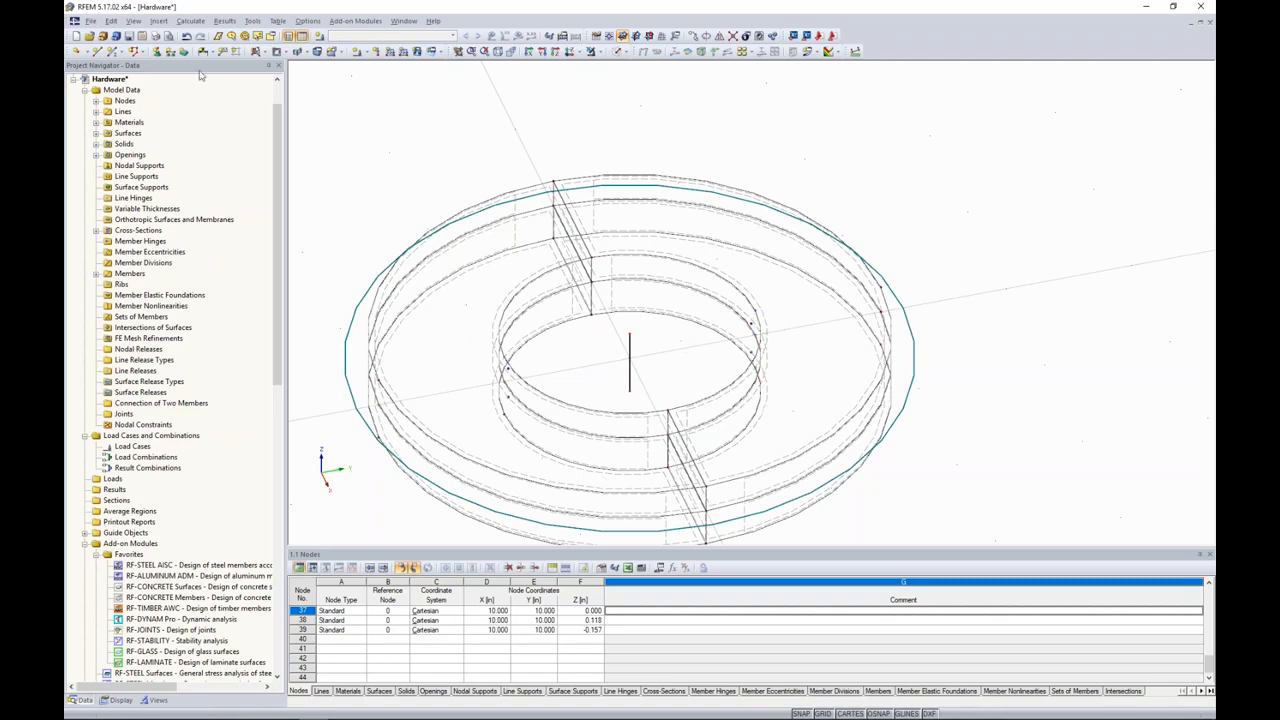
left_click(258, 51)
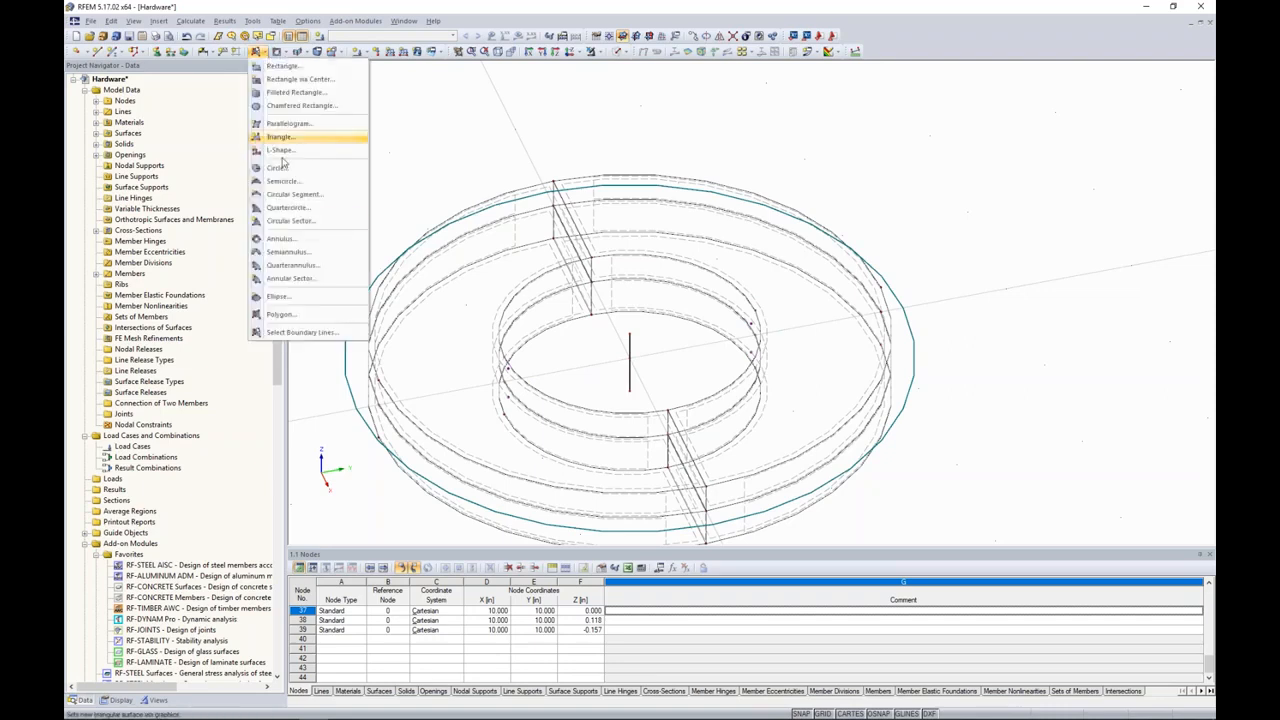
left_click(302, 332)
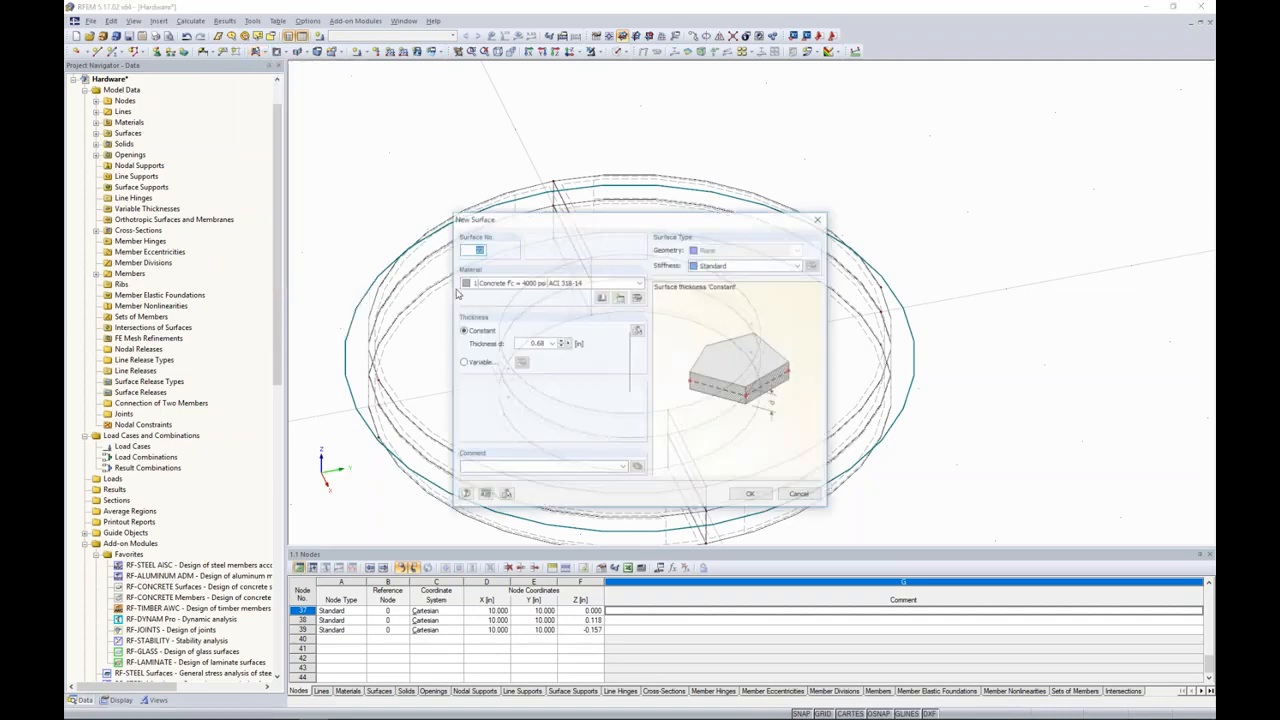
left_click(735, 266)
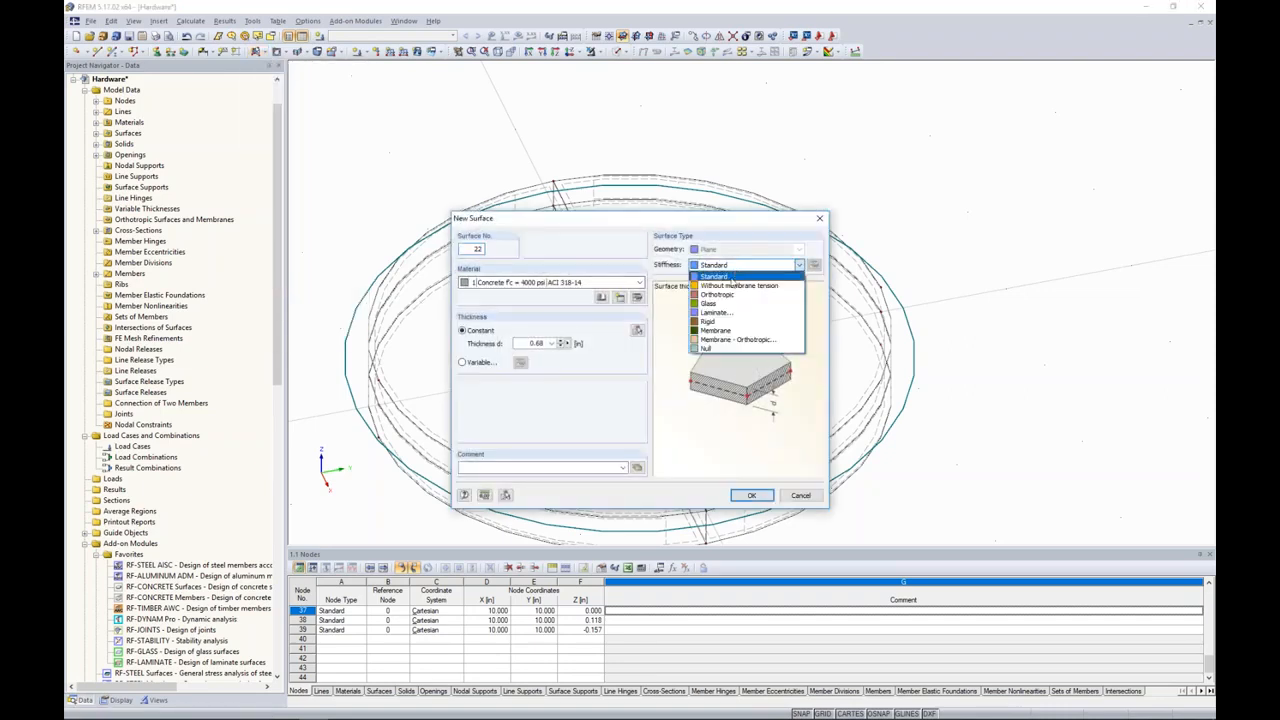
left_click(715, 321)
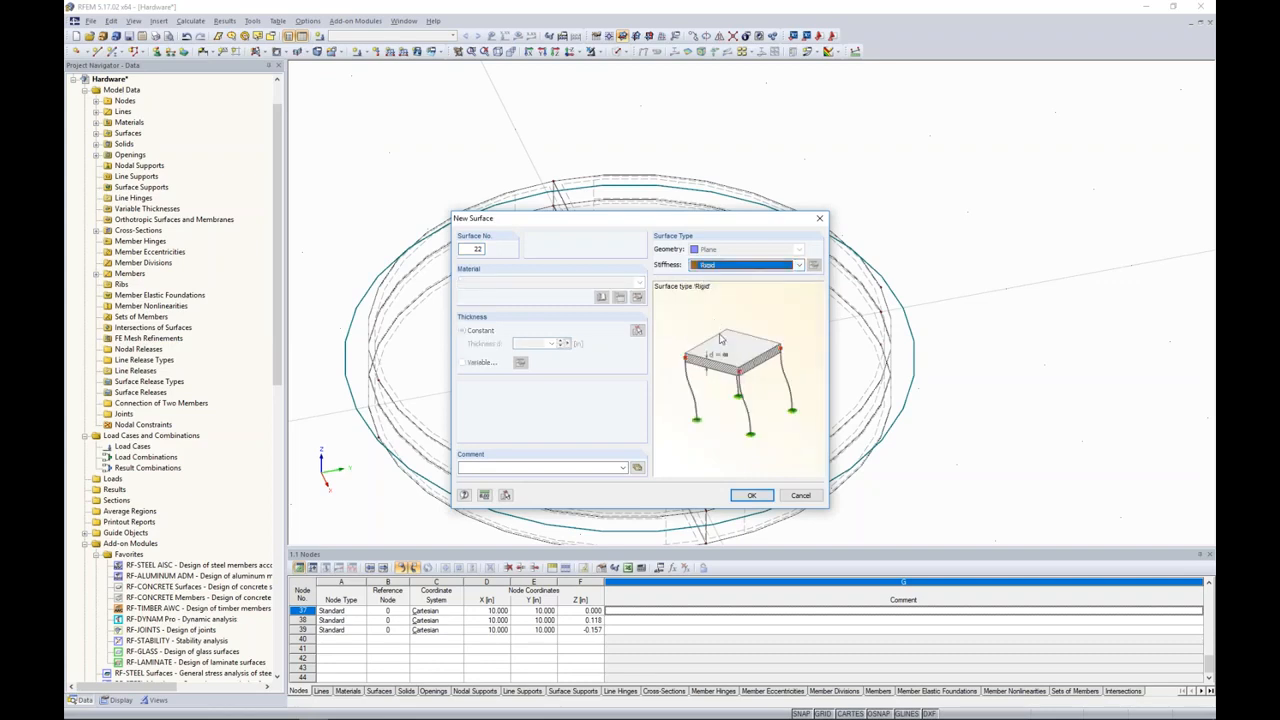
left_click(751, 495)
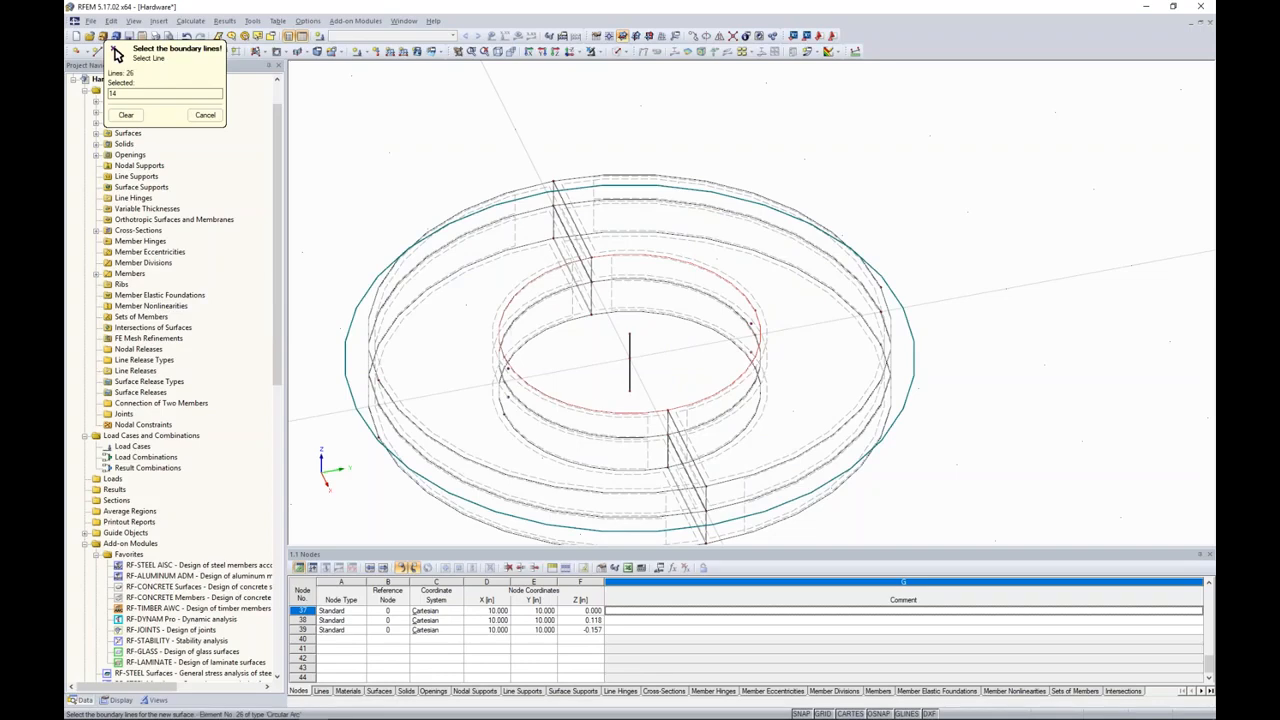
Step: Create rigid surfaces bounded by the inner circle atop the upper ring and the inner circle beneath the lower ring
middle_click_drag(640, 470, 703, 187, "ctrl")
left_click(737, 362)
left_click(737, 362)
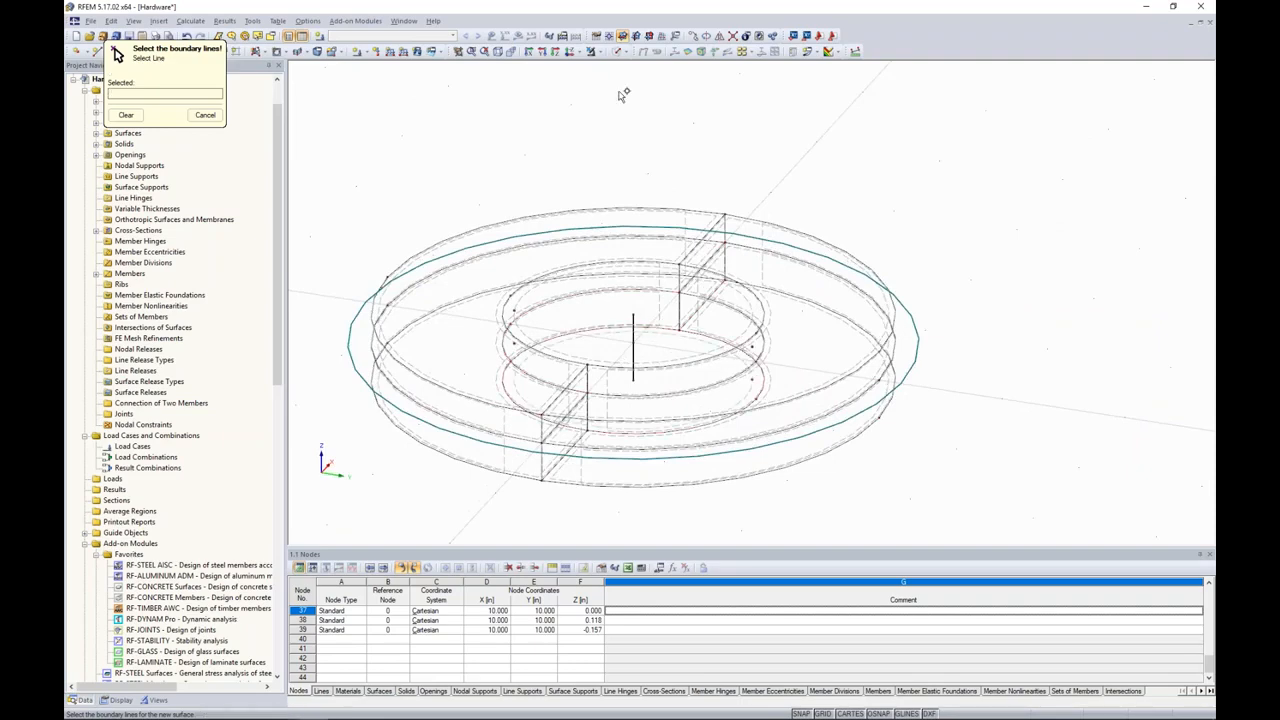
middle_click_drag(634, 151, 600, 152, "ctrl")
key("Escape")
Step: Show the model in solid transparent display and examine the rings, round bar and rigid surfaces
left_click(617, 51)
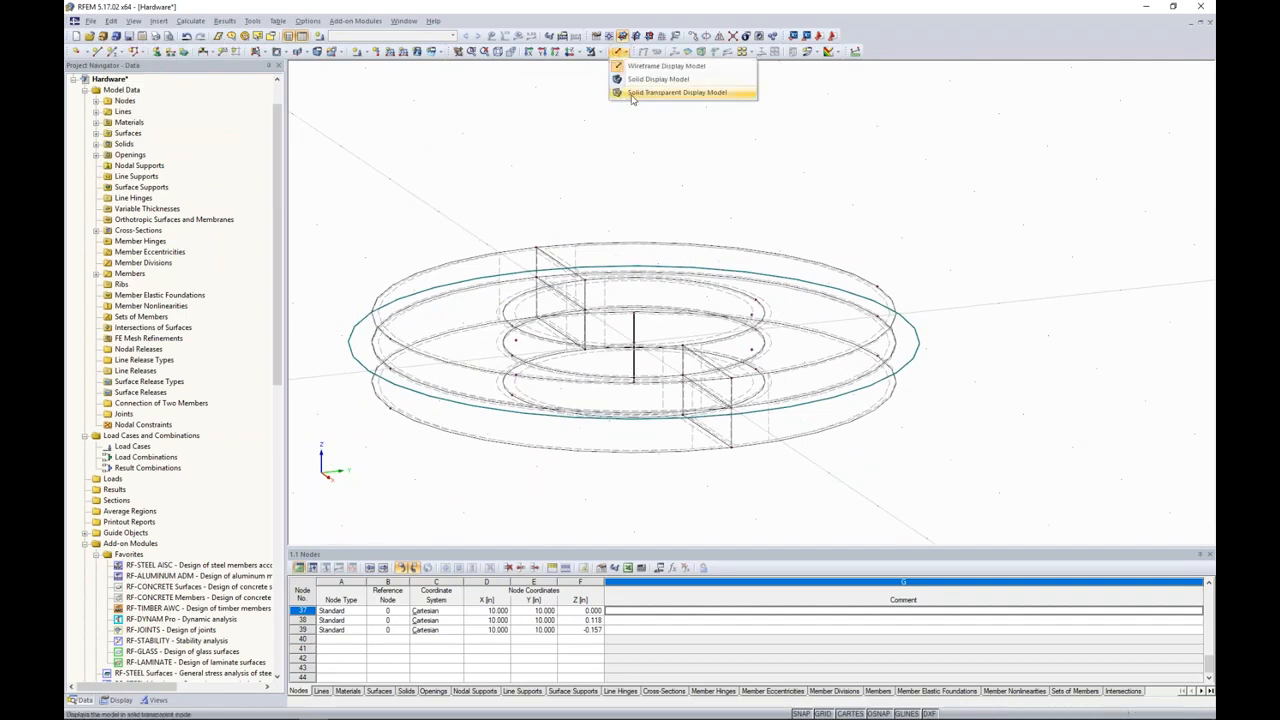
left_click(631, 97)
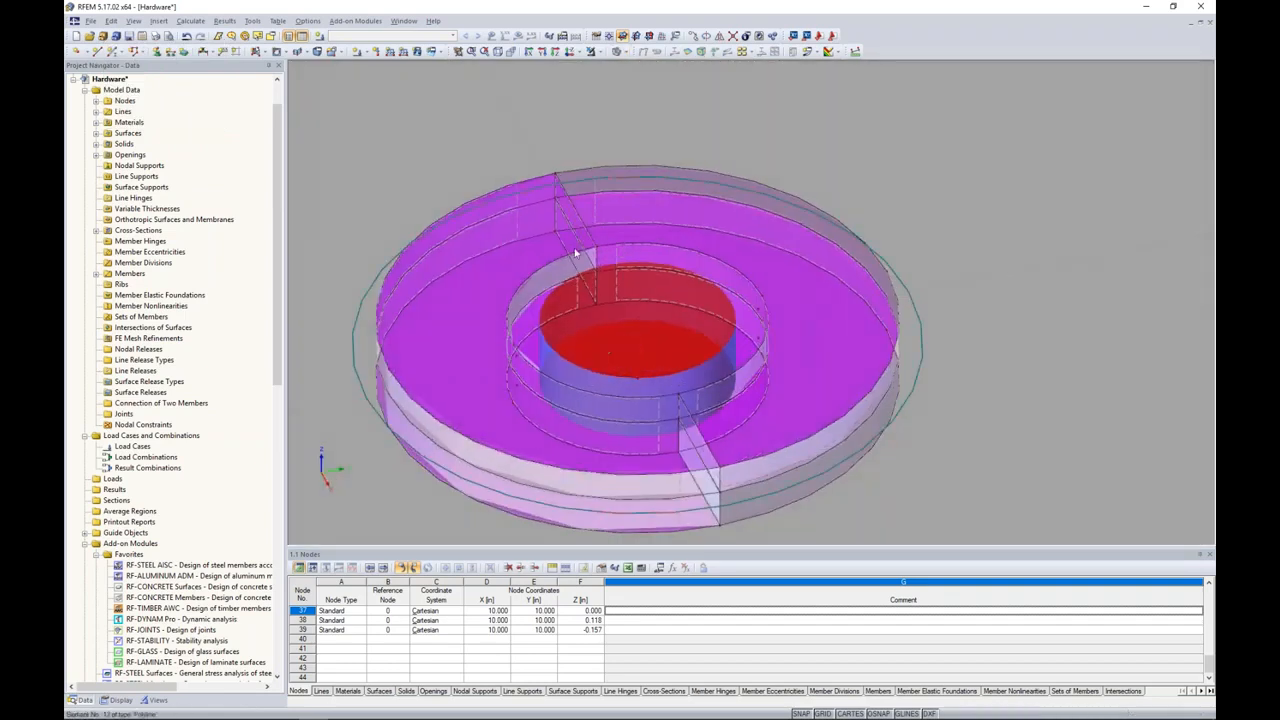
right_click(657, 316)
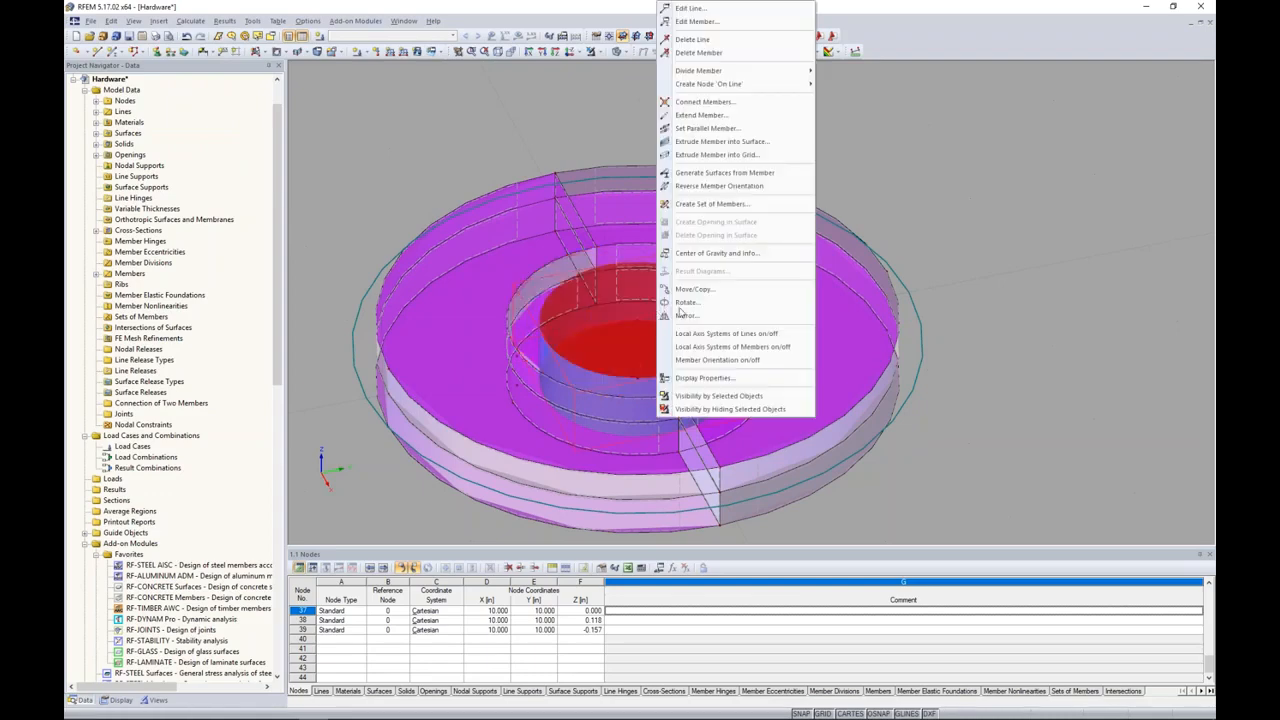
left_click(1119, 283)
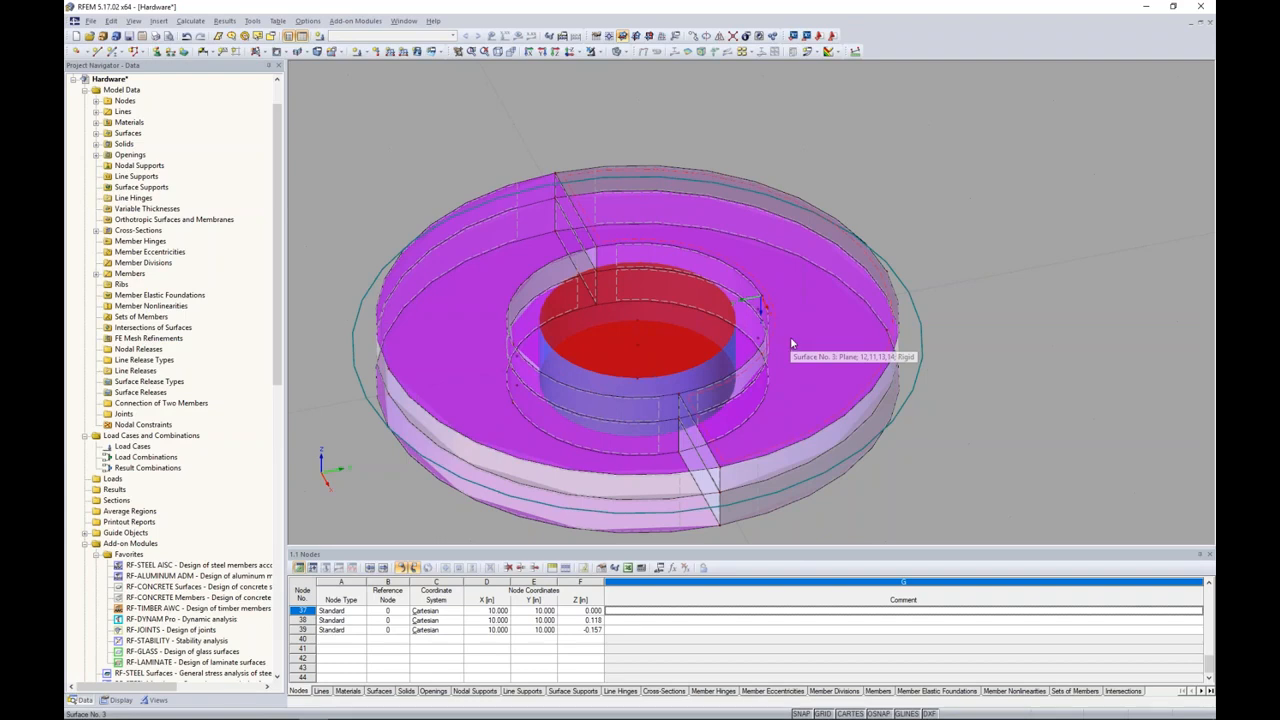
scroll(799, 330, "down", 3)
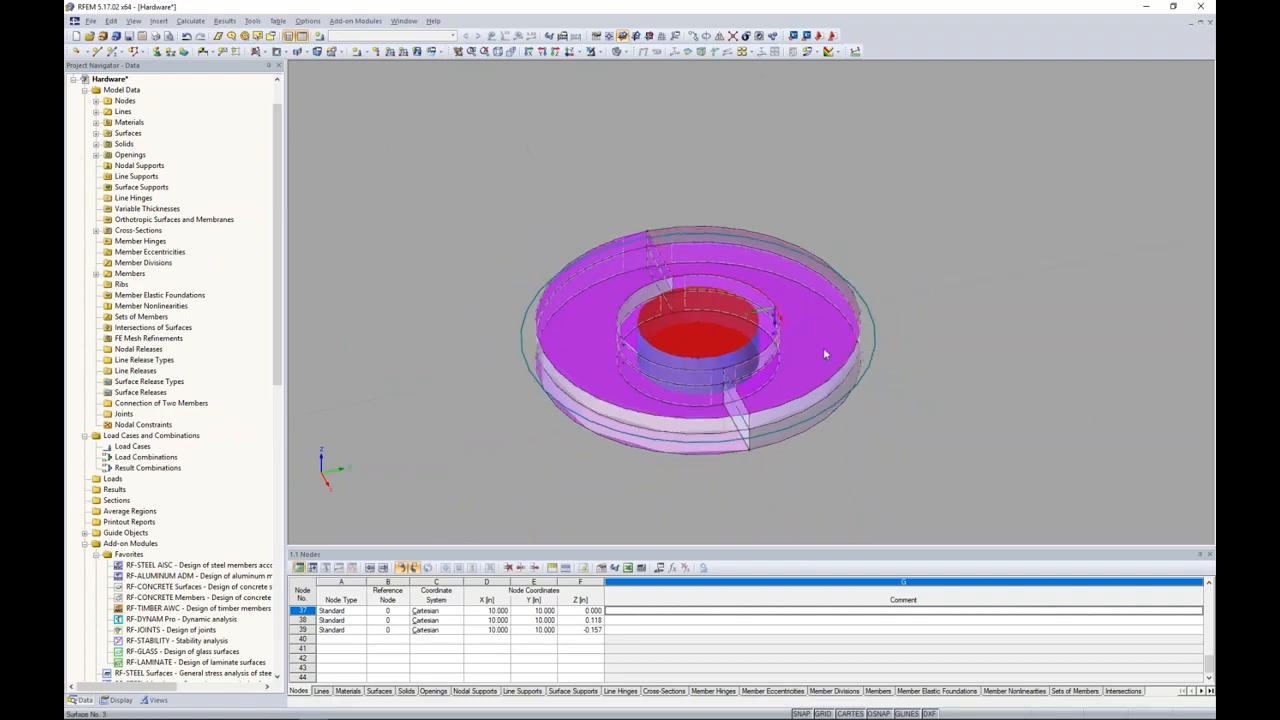
middle_click_drag(823, 347, 773, 335)
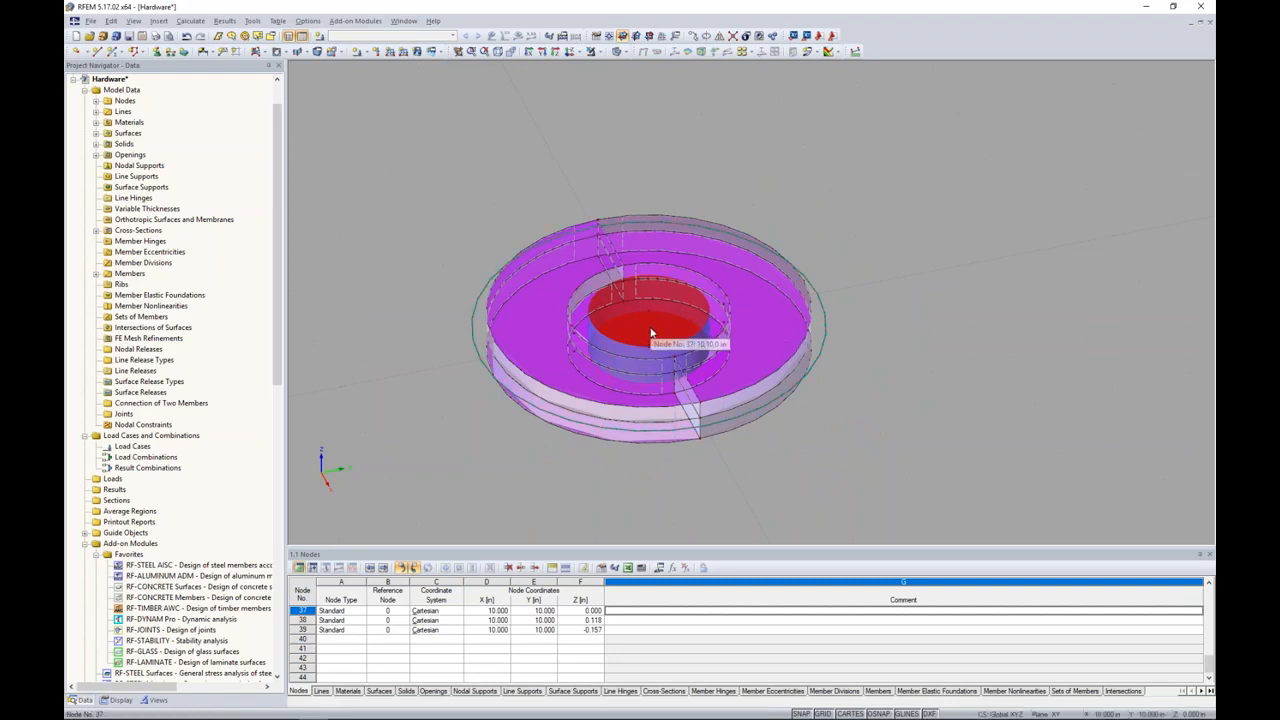
Step: Set the global FE mesh target length of finite elements to 1.0 in
left_click(194, 22)
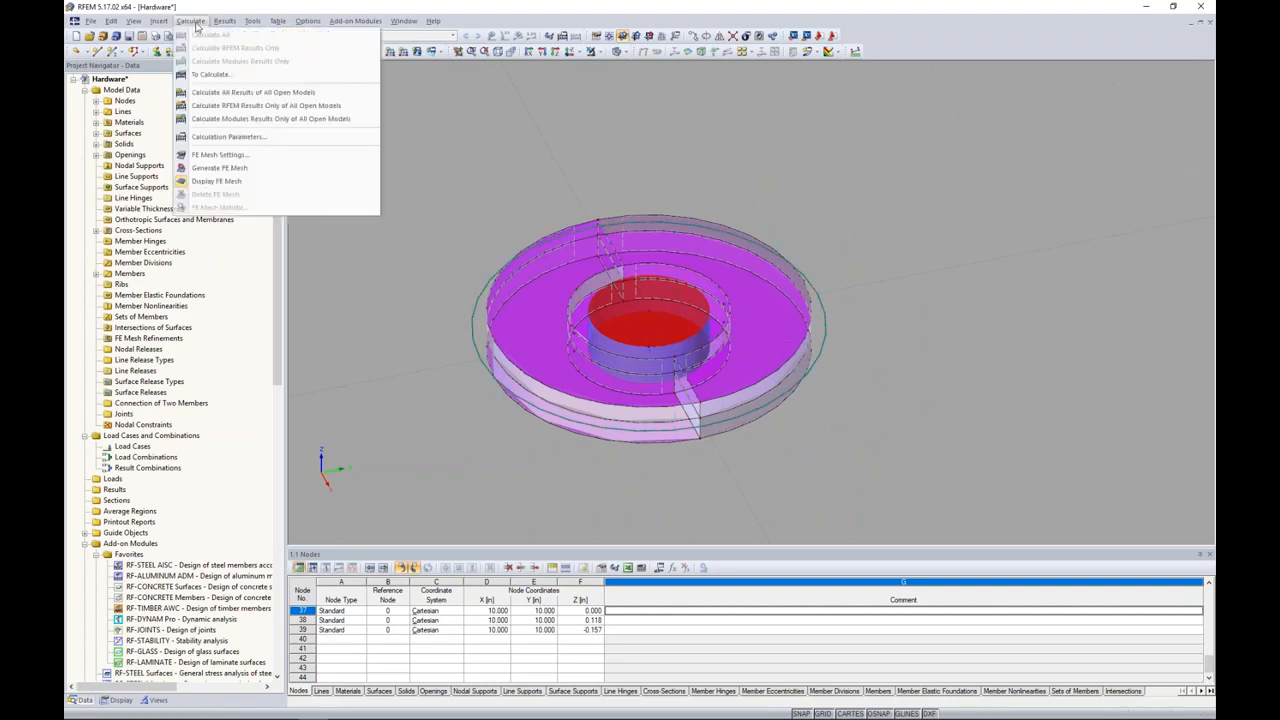
left_click(219, 154)
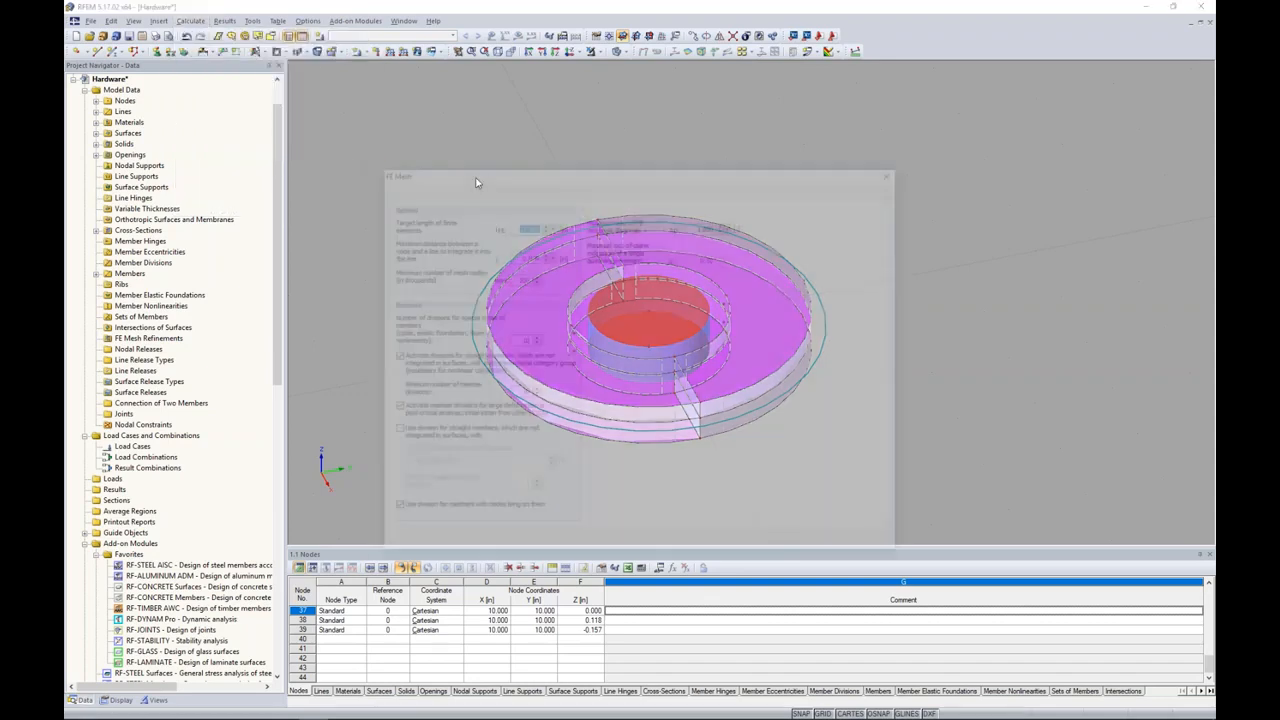
left_click_drag(516, 225, 574, 228)
type("1.0")
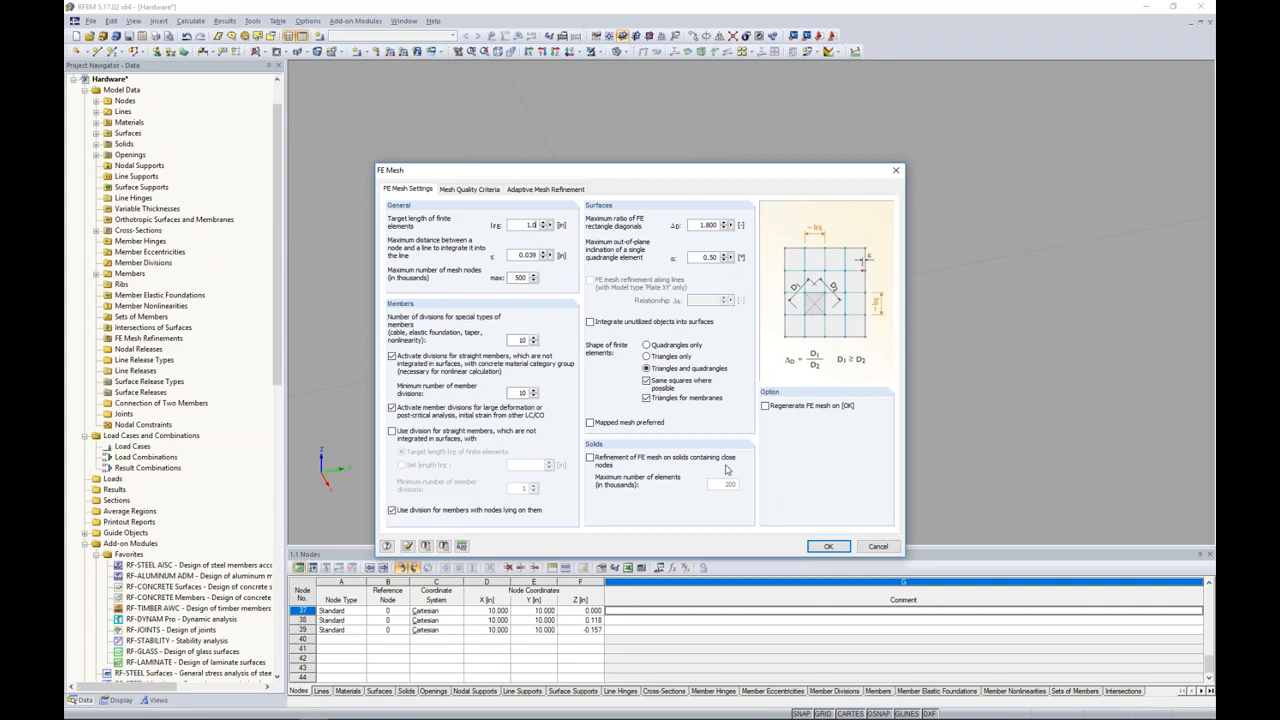
left_click(828, 546)
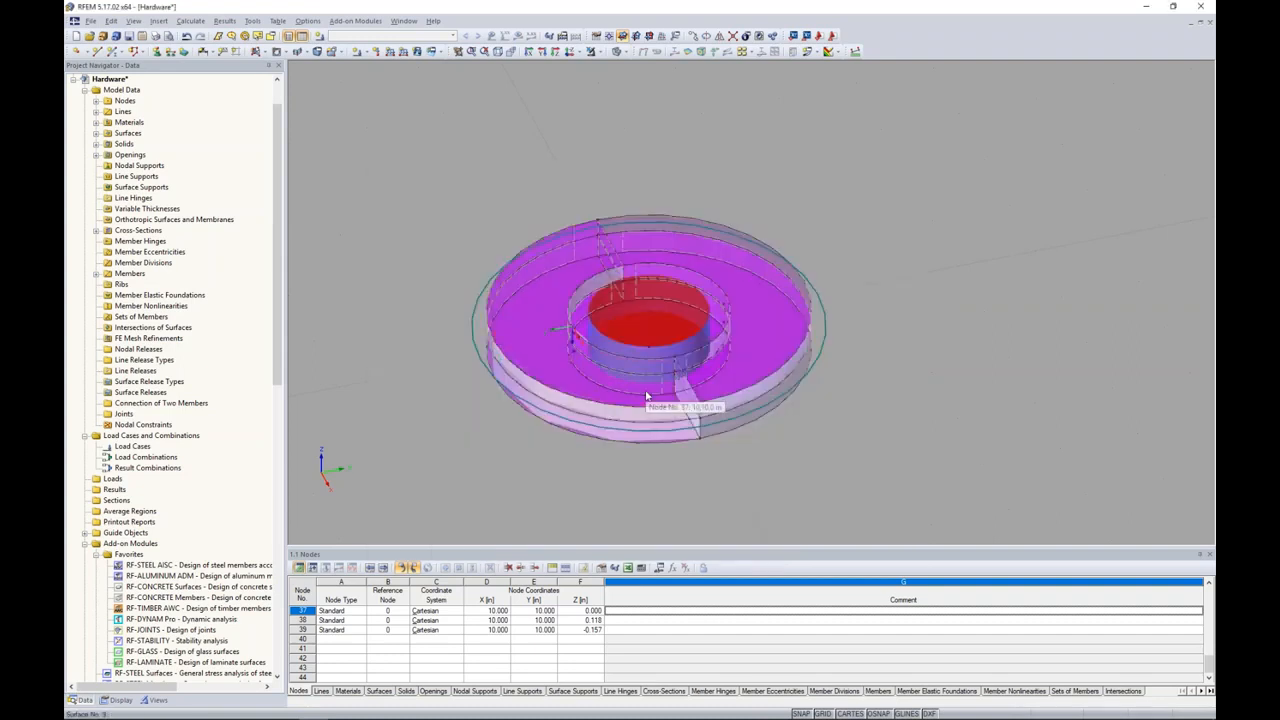
Step: Add a circular FE mesh refinement of 5 in radius to the centre node at the origin height, adjusting its target FE lengths
right_click(652, 333)
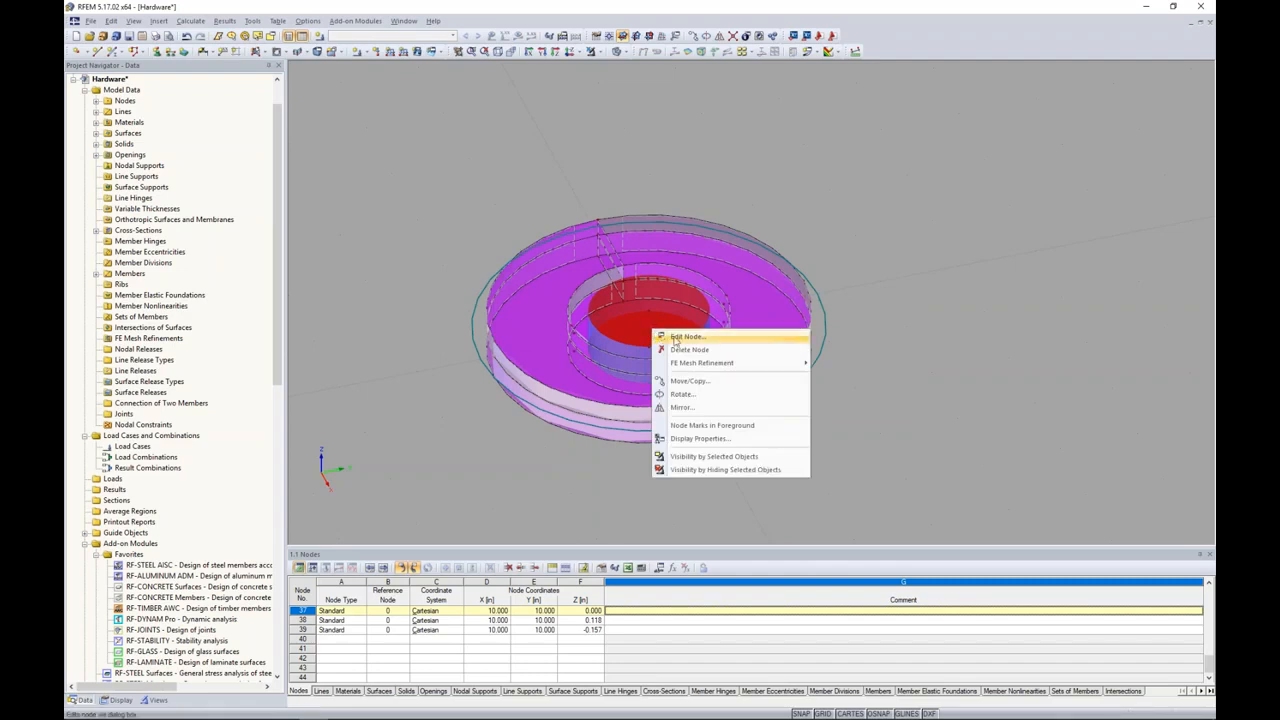
mouse_move(700, 363)
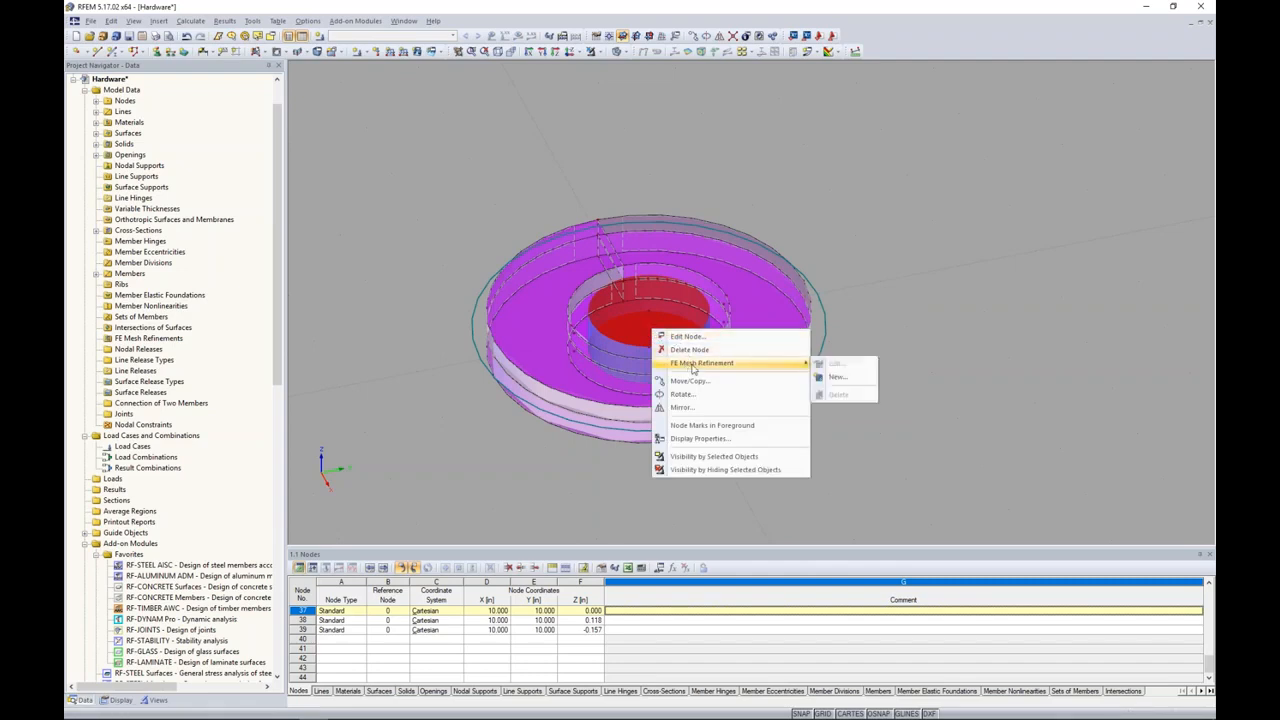
left_click(831, 376)
left_click(707, 375)
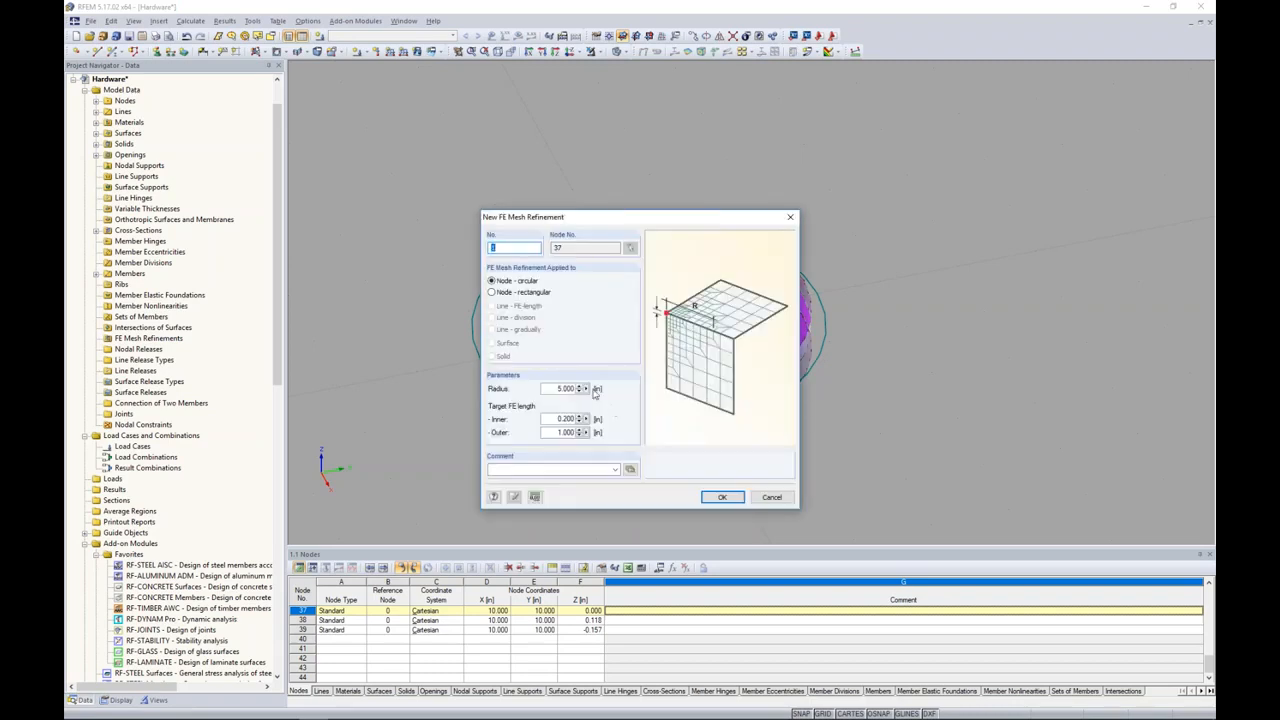
double_click(552, 419)
type("1")
key("Tab")
type("0")
left_click(720, 497)
left_click(663, 403)
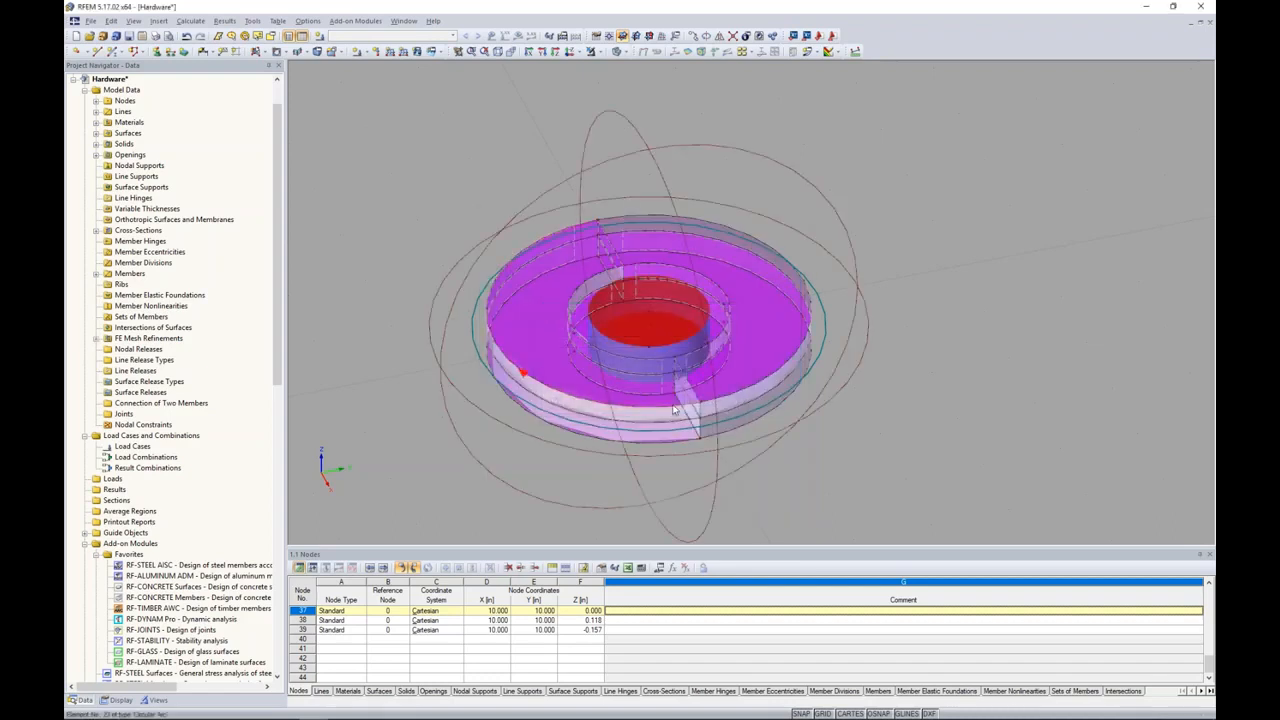
Step: In wireframe display, select the whole hardware assembly and give all its surfaces a polar result grid with 0.1 in radial distance
scroll(673, 410, "down", 3)
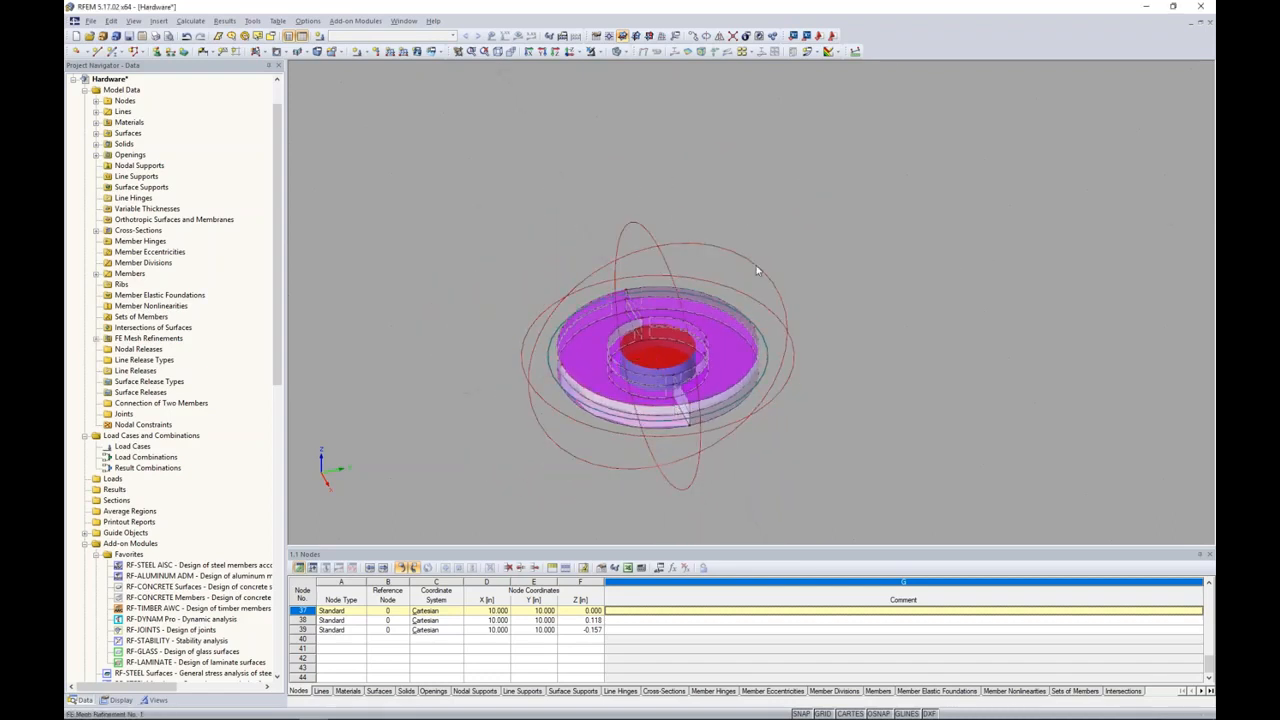
left_click(628, 55)
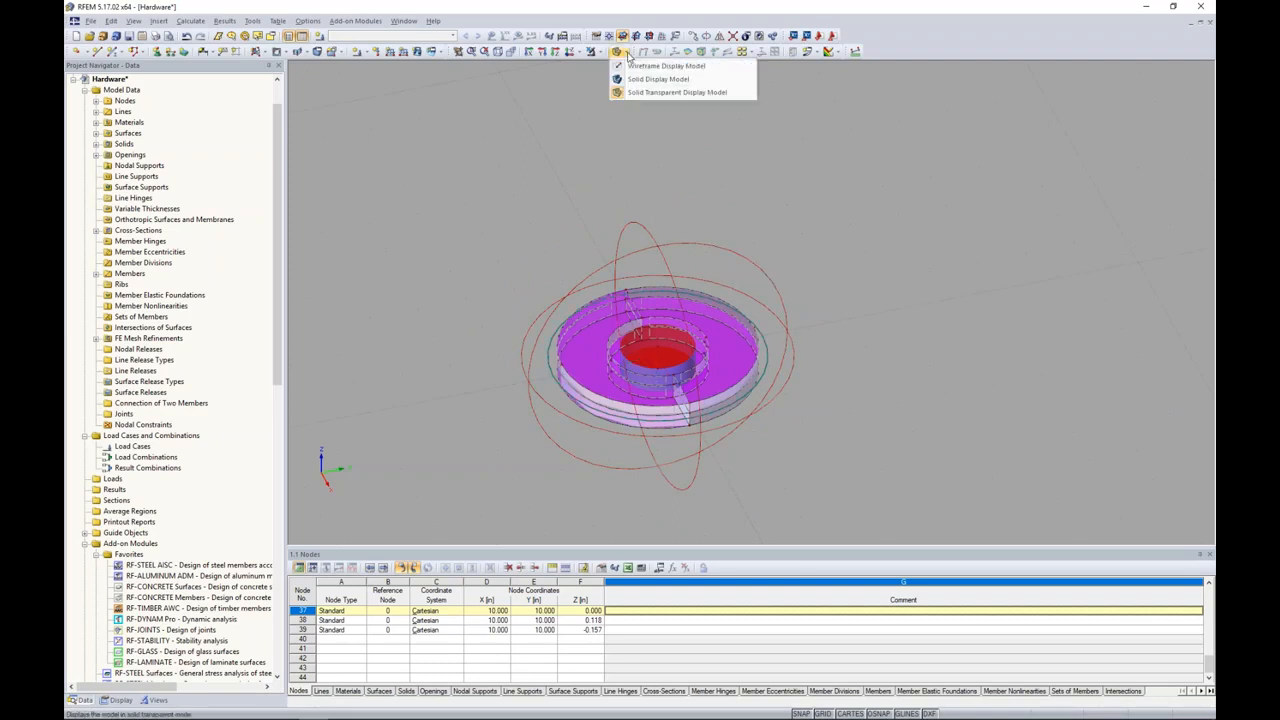
left_click(643, 83)
left_click_drag(850, 502, 486, 200)
scroll(586, 364, "up", 2)
scroll(586, 364, "up", 1)
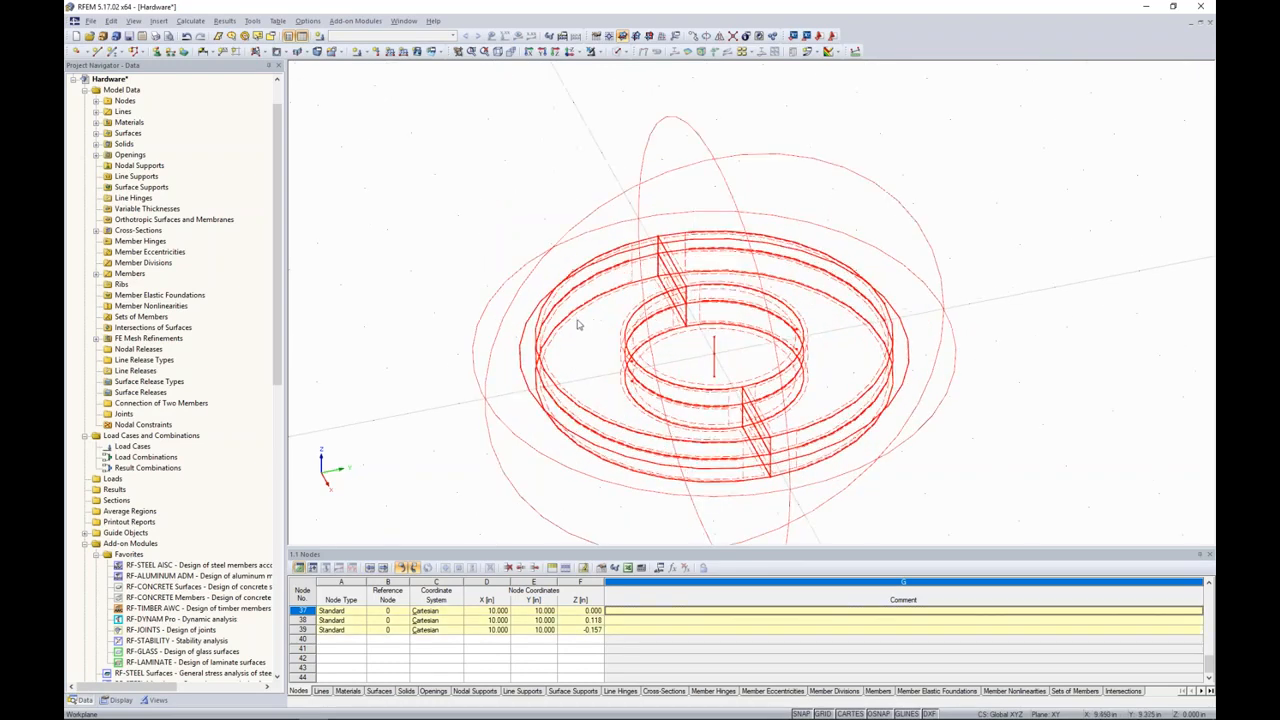
right_click(577, 320)
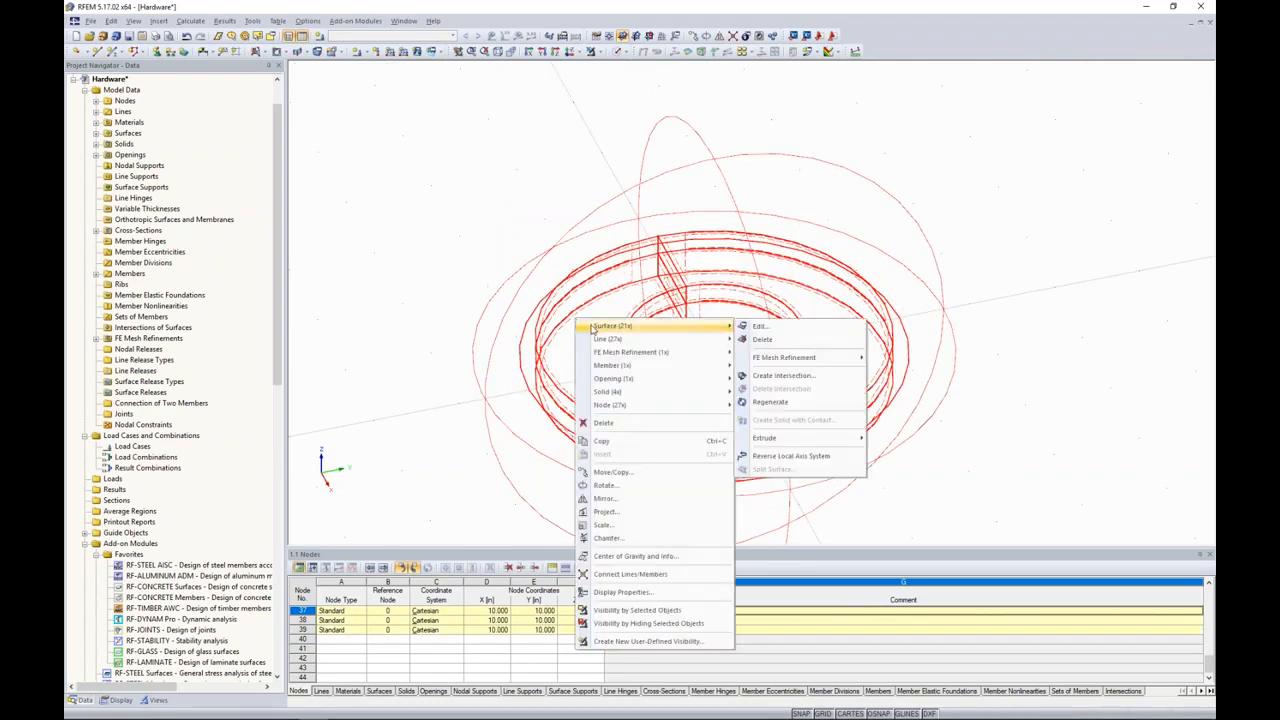
mouse_move(668, 339)
left_click(760, 332)
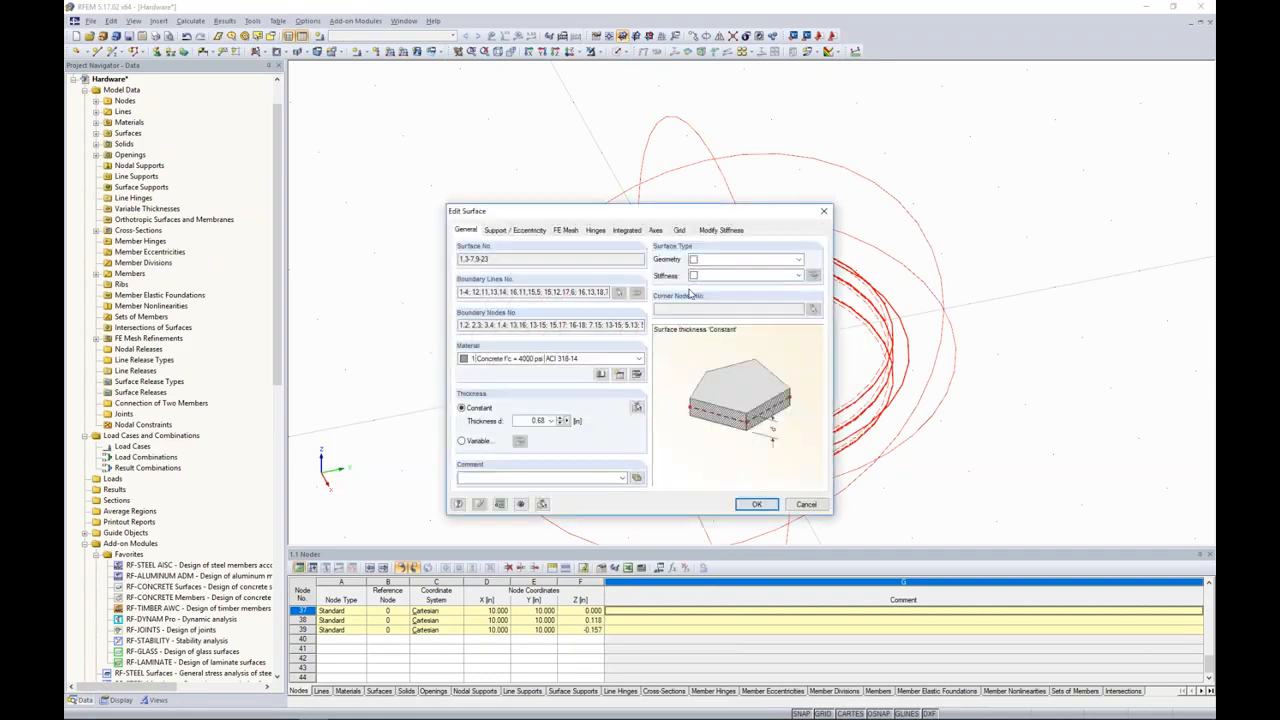
left_click(678, 231)
left_click(468, 305)
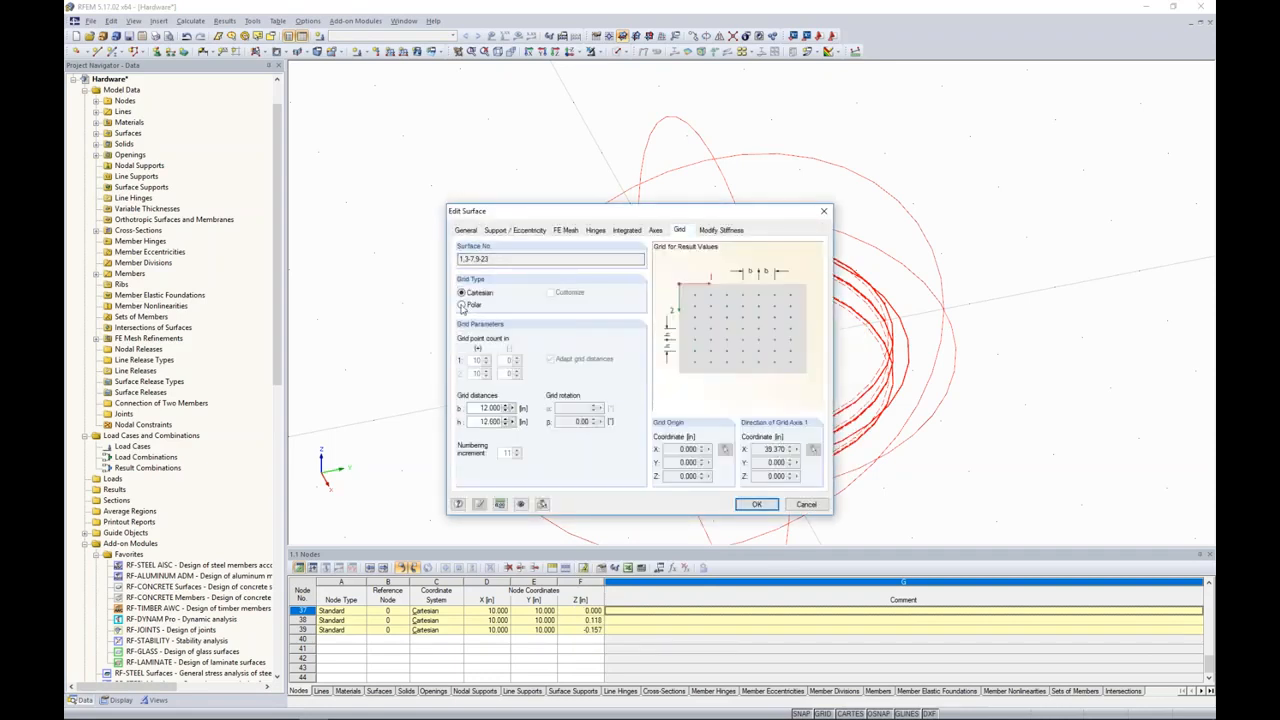
double_click(483, 409)
type("0.1")
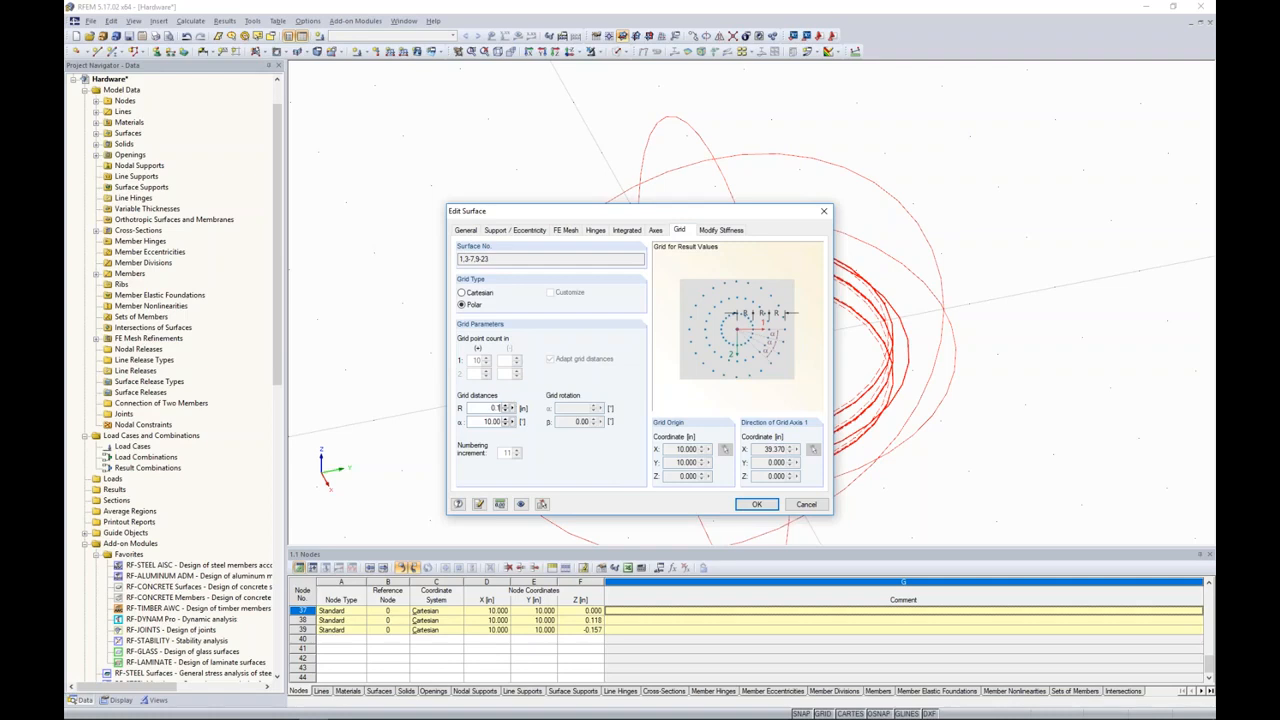
left_click(756, 504)
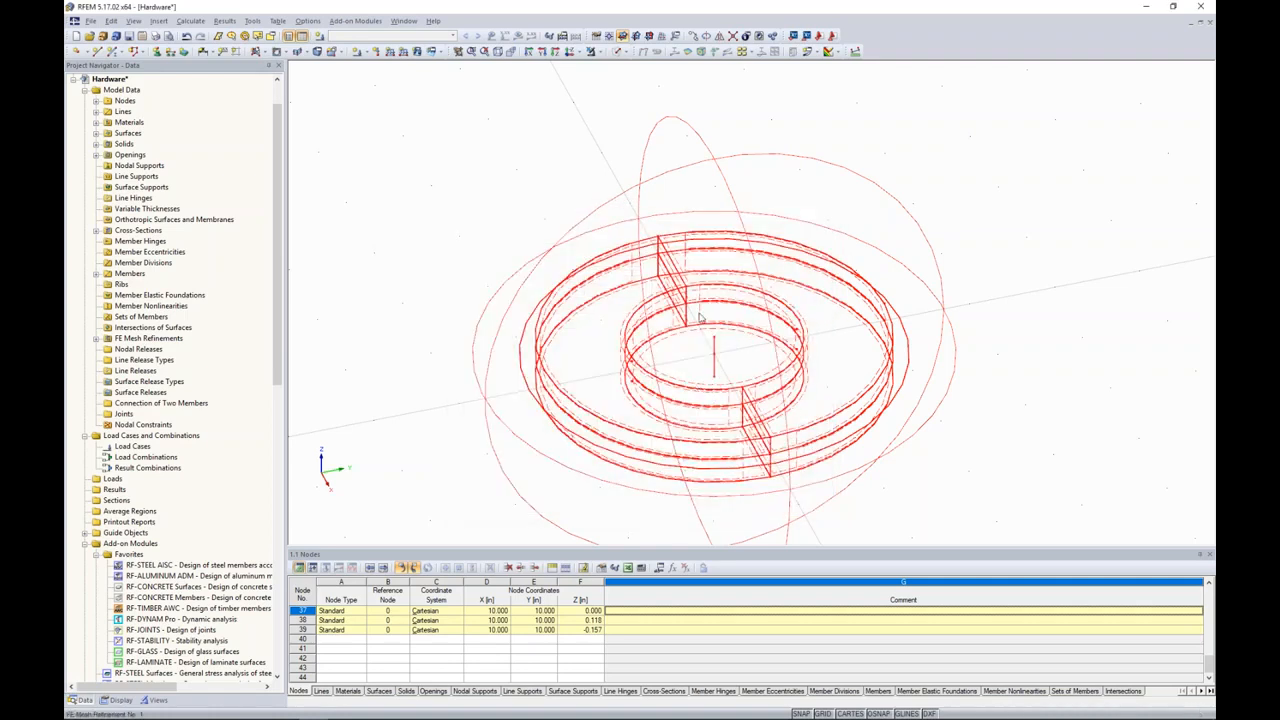
Step: Generate the FE mesh for the pane and hardware, hide the work plane grid and examine the refined mesh
scroll(813, 352, "down", 2)
scroll(813, 352, "down", 2)
left_click(789, 405)
scroll(790, 407, "down", 1)
scroll(789, 407, "down", 2)
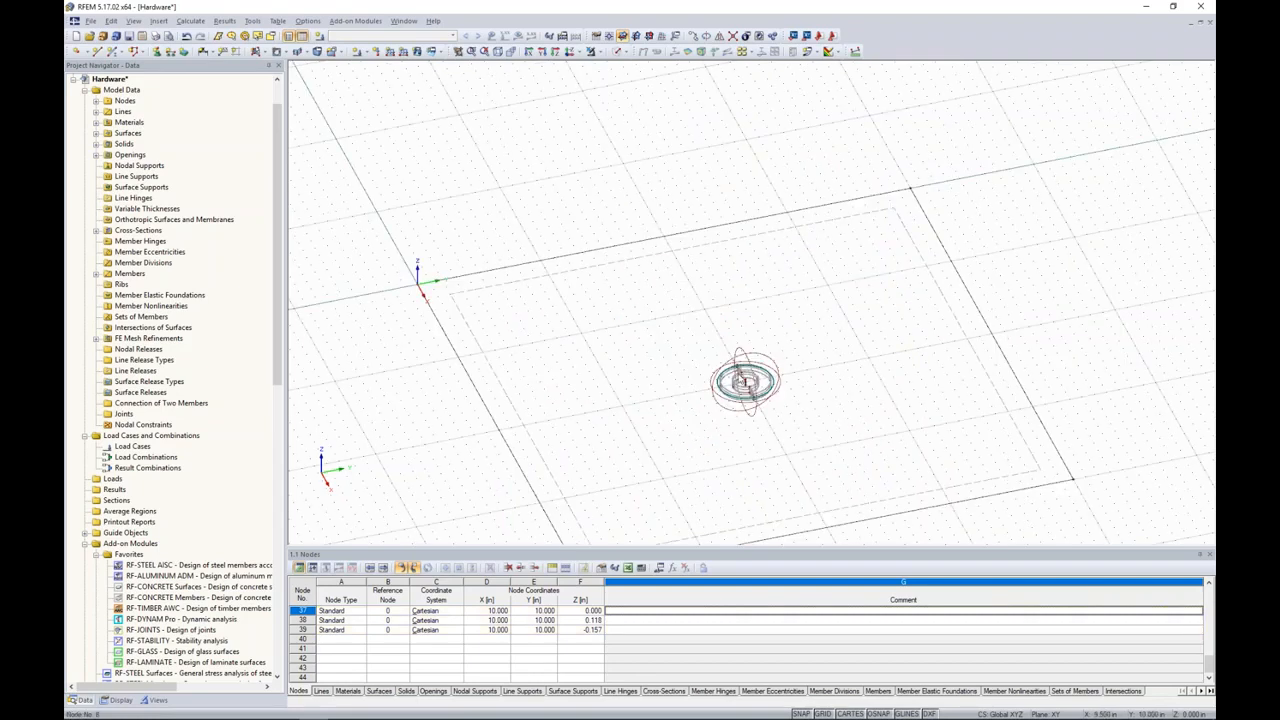
scroll(420, 271, "down", 1)
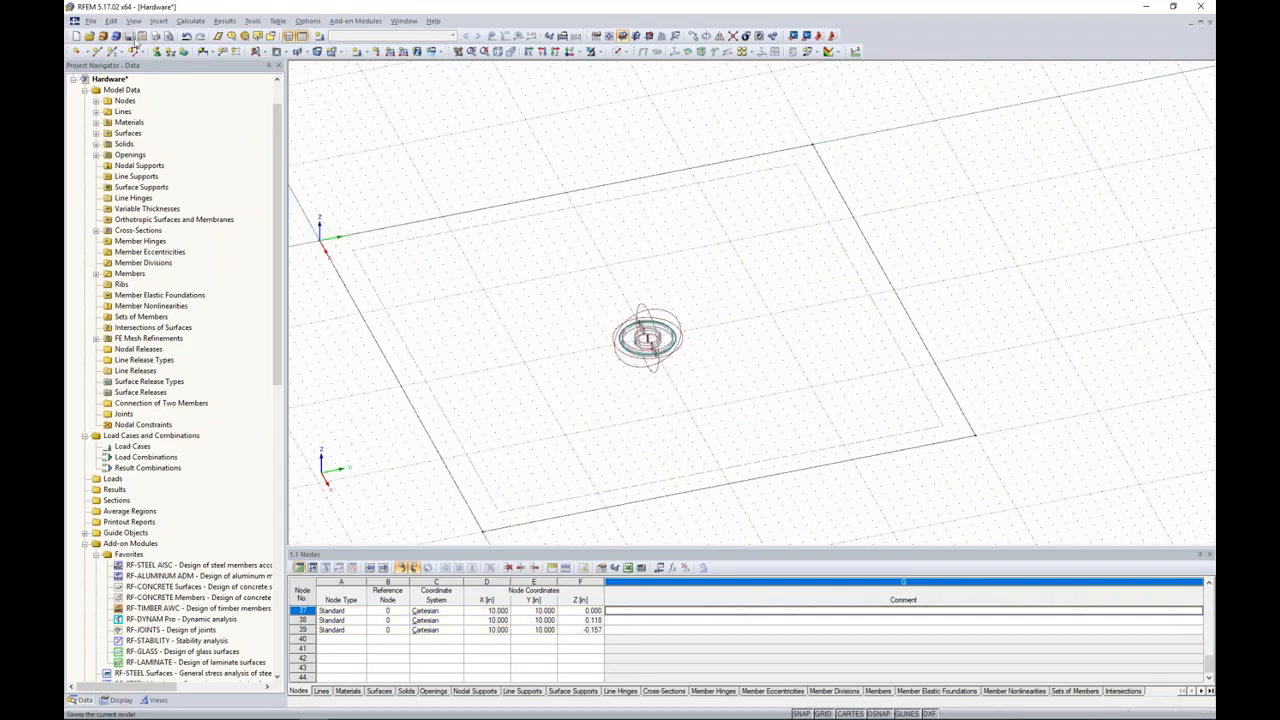
left_click(188, 21)
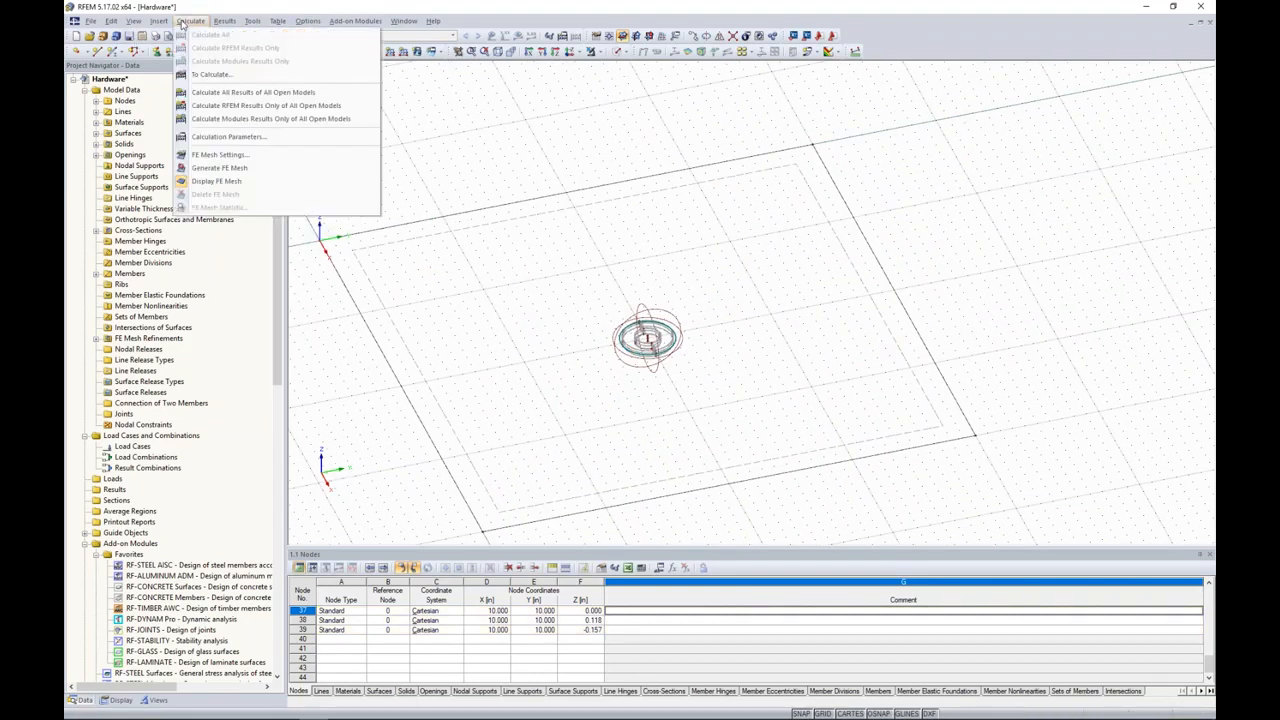
left_click(225, 155)
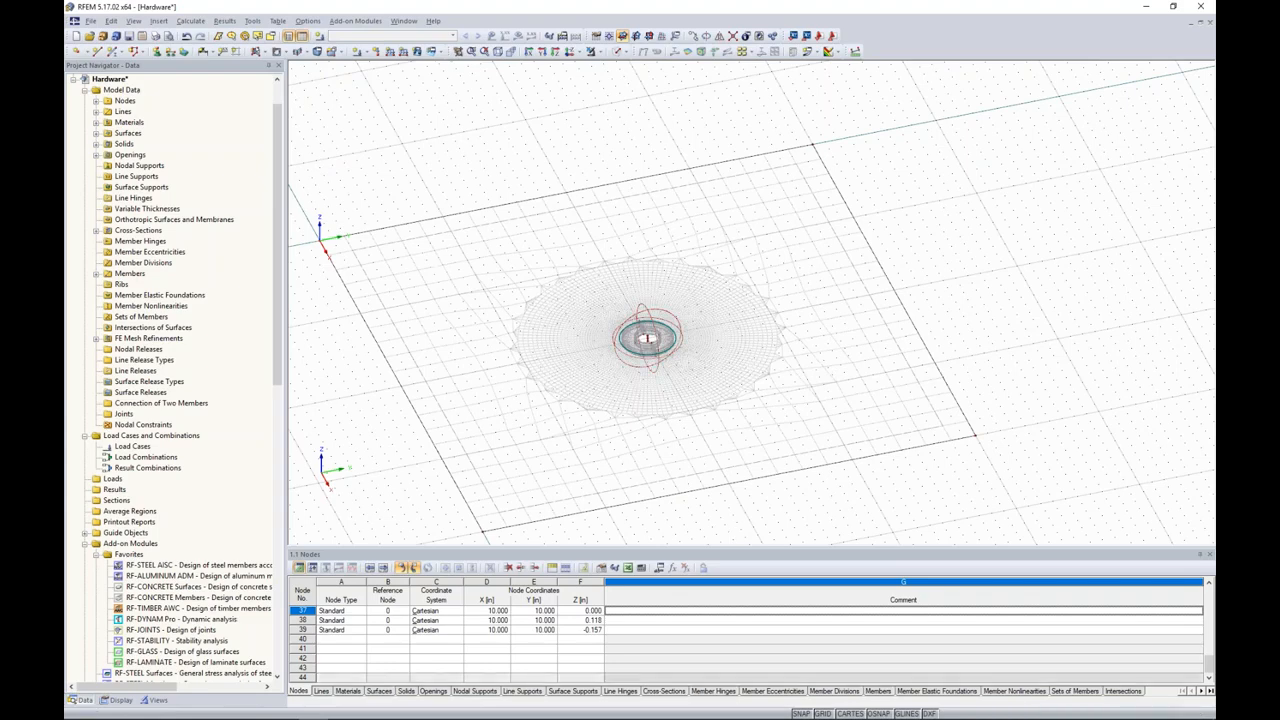
left_click(824, 713)
scroll(658, 340, "up", 5)
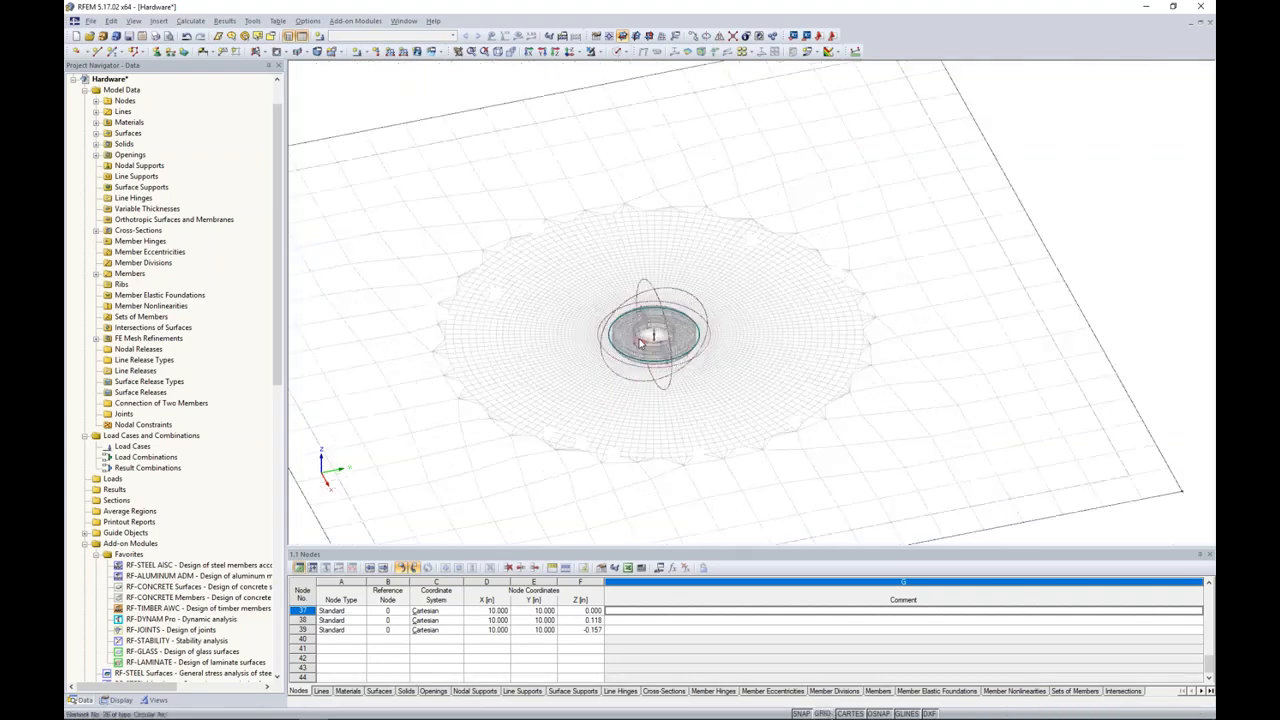
scroll(658, 340, "up", 4)
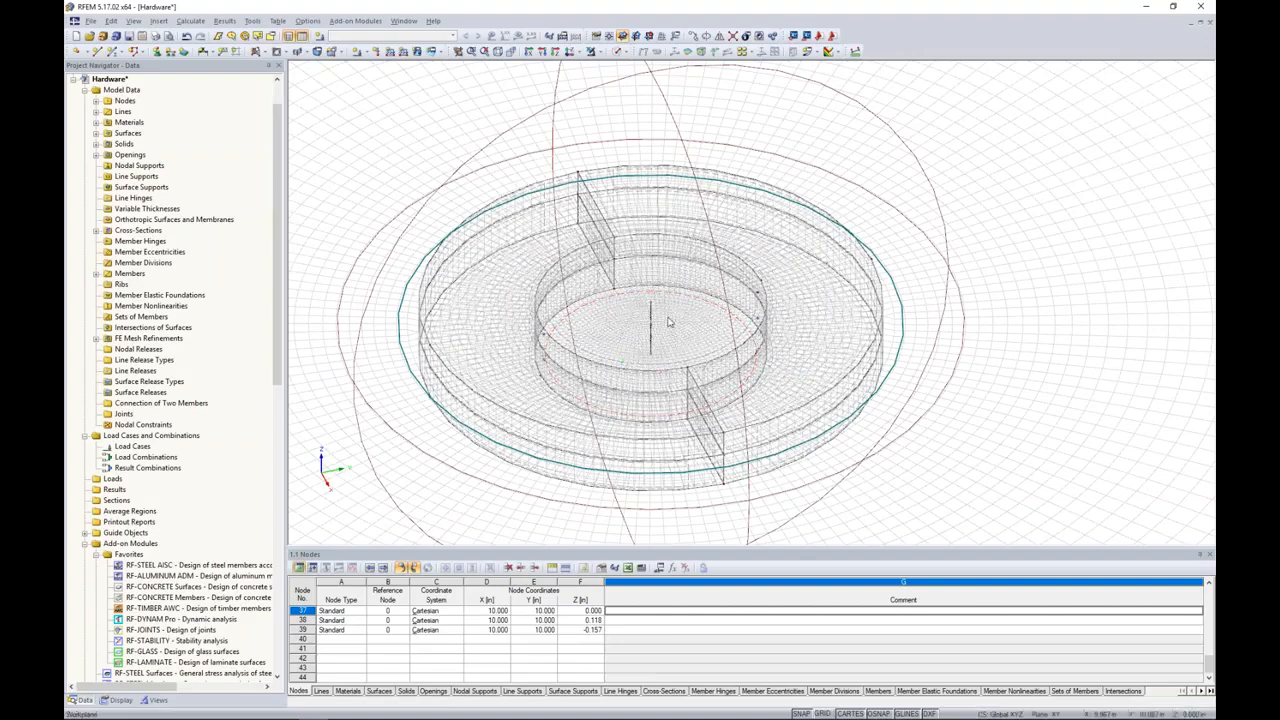
scroll(634, 320, "down", 8)
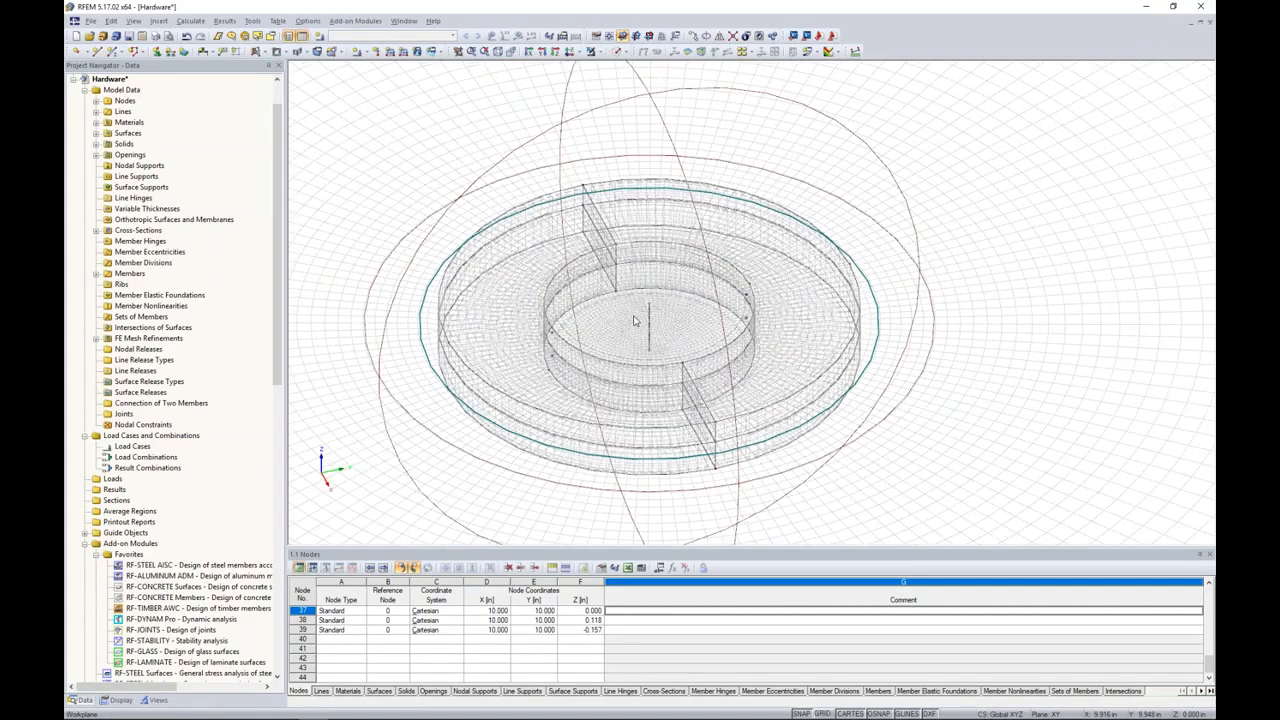
scroll(634, 320, "down", 5)
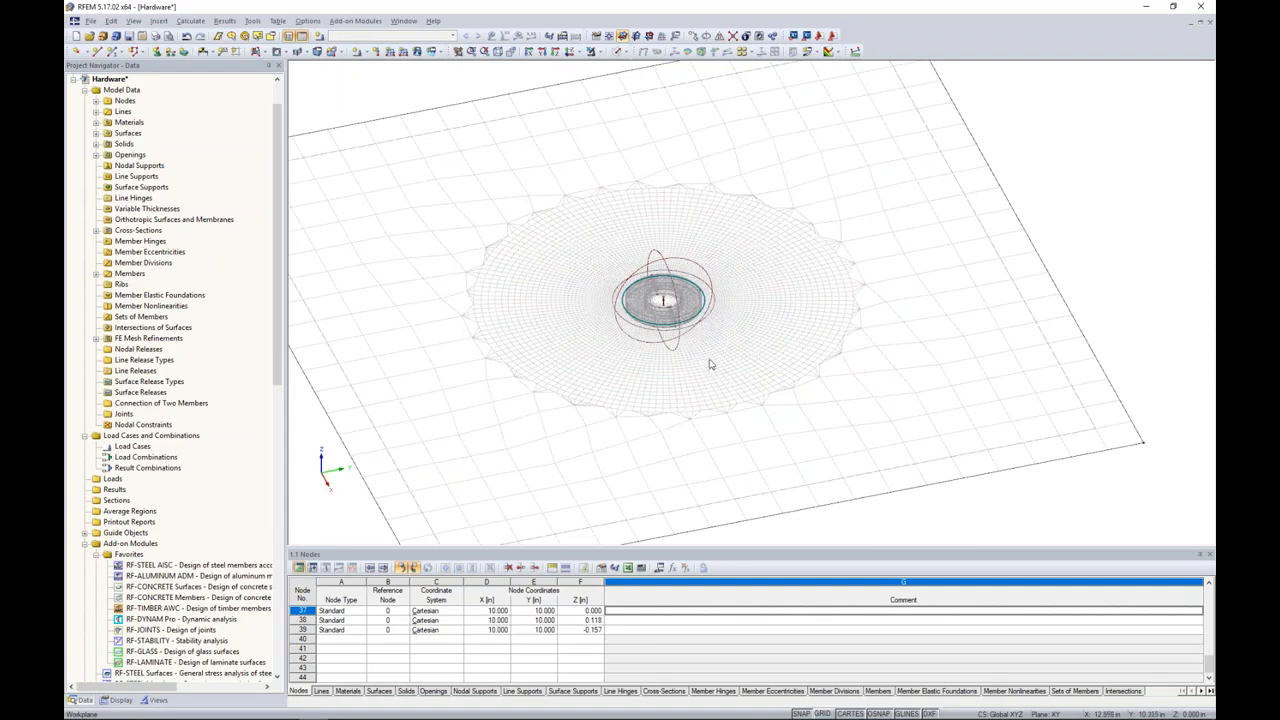
Step: Select the complete hardware assembly at the pane's centre together with its mesh refinement
left_click_drag(796, 406, 563, 215)
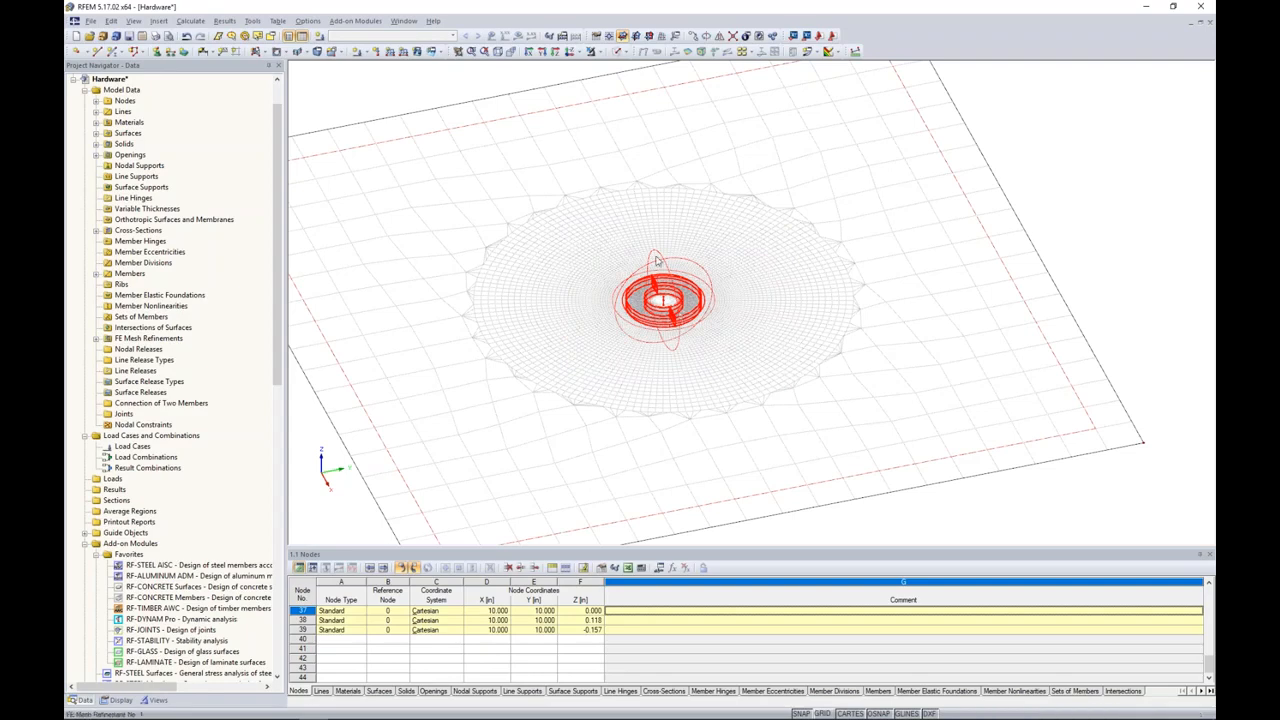
left_click(815, 249)
left_click_drag(562, 217, 784, 386)
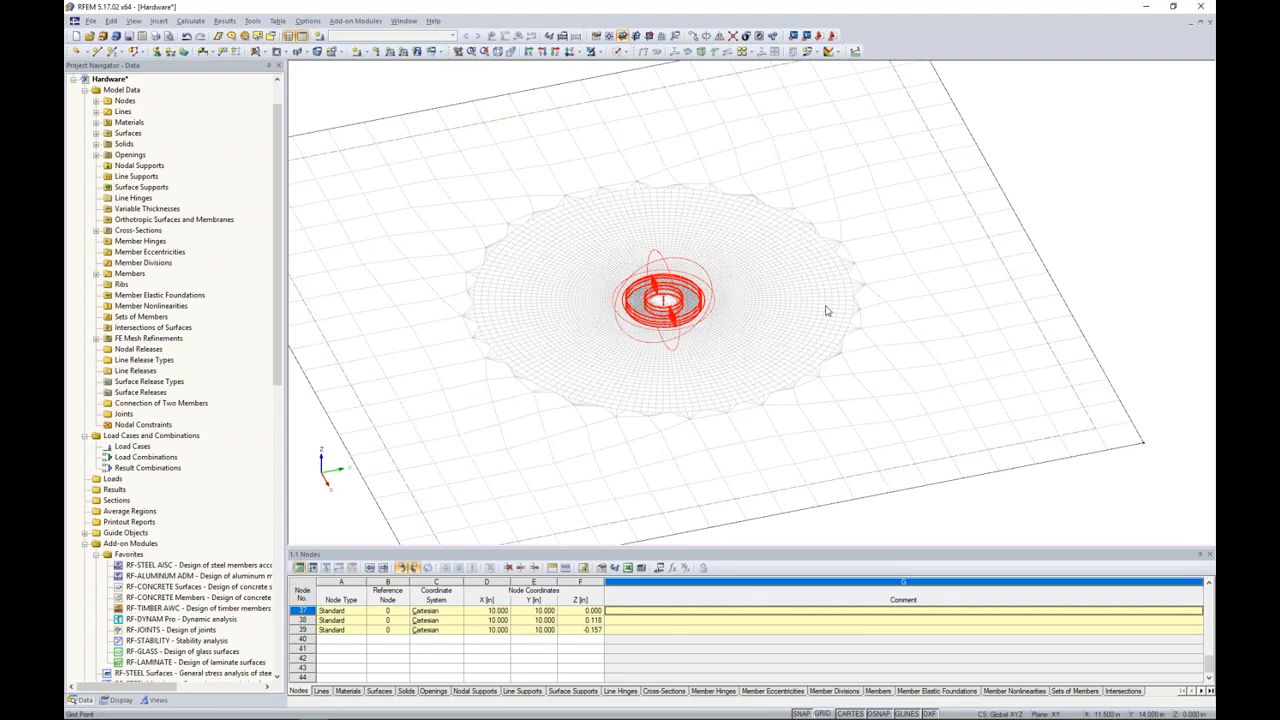
Step: Switch to the Simple model and turn off its glass stress results display
left_click(404, 21)
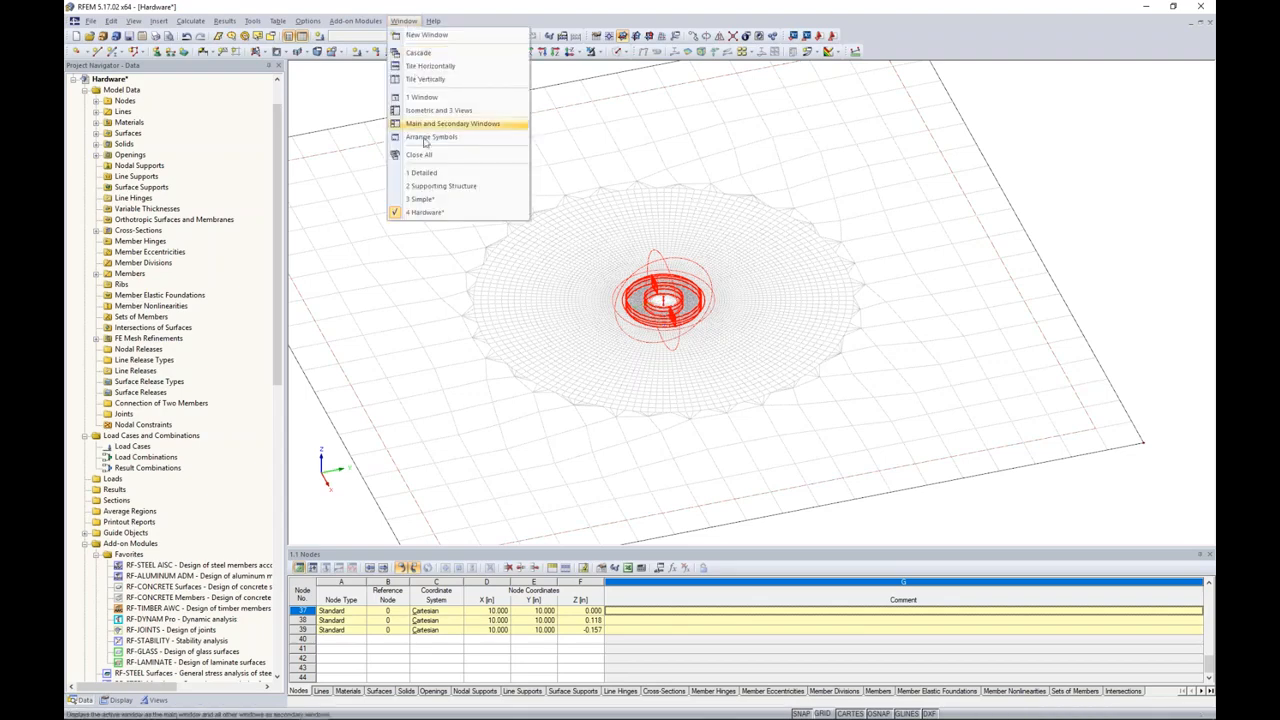
left_click(420, 199)
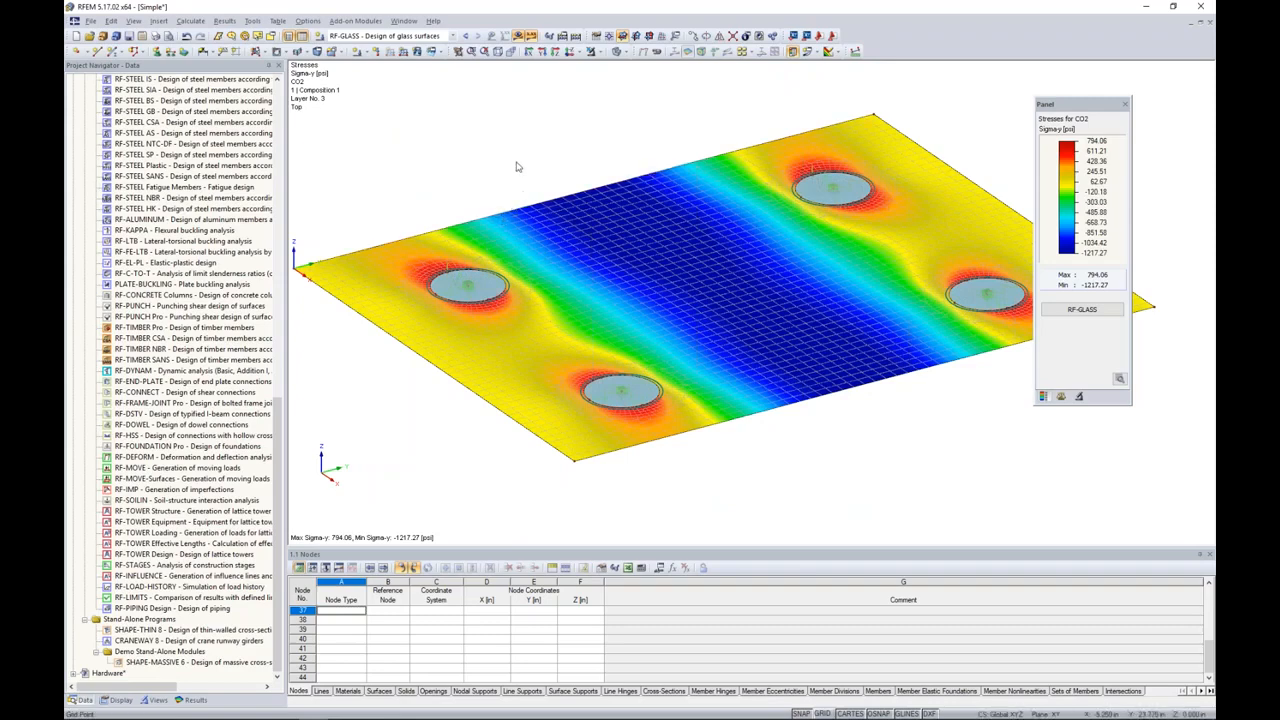
left_click(519, 36)
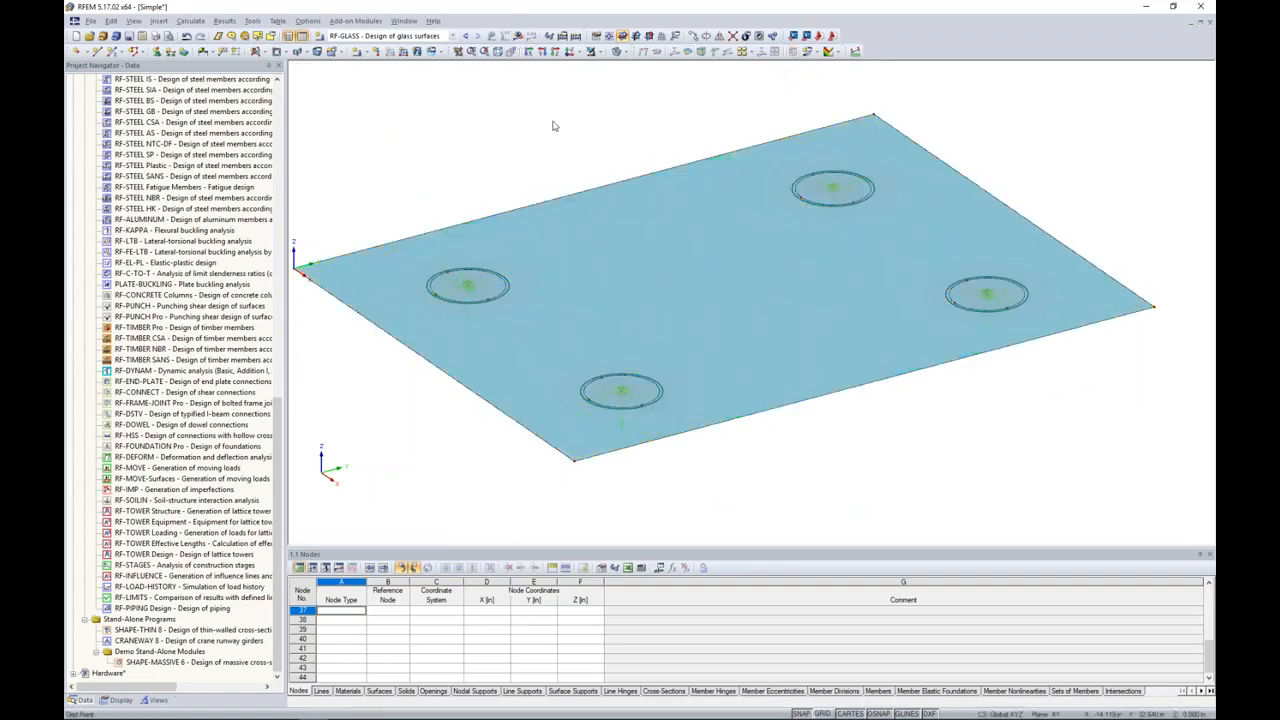
Step: In wireframe display, delete the ring lines and nodal supports at all four fixing points, discarding the existing results
scroll(217, 274, "up", 20)
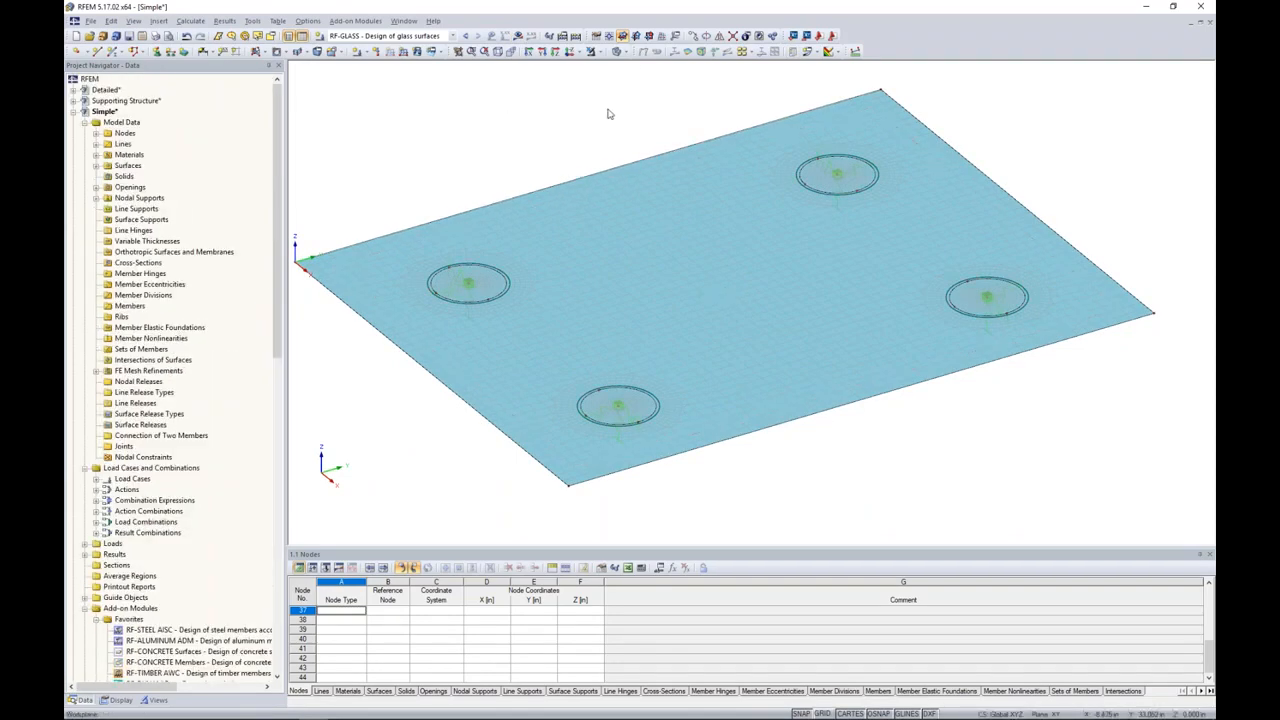
left_click(626, 51)
left_click(630, 68)
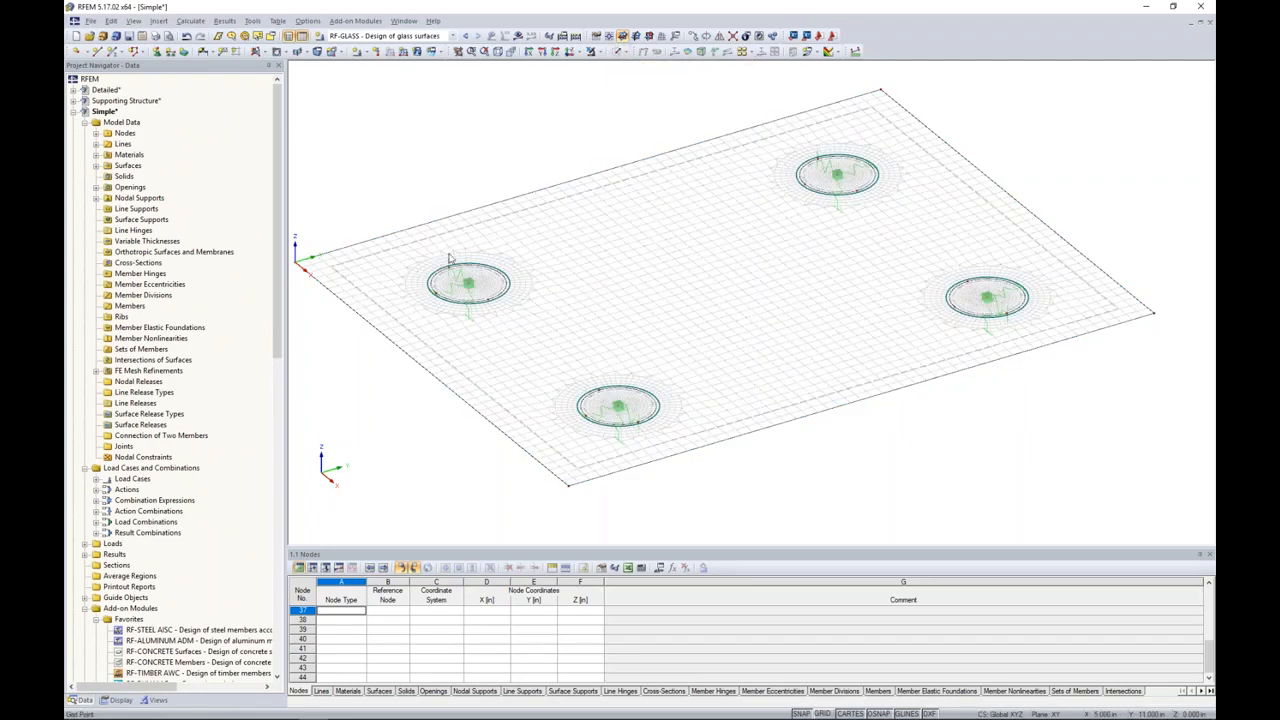
left_click_drag(417, 254, 519, 313)
left_click_drag(568, 365, 676, 446, "ctrl")
left_click_drag(792, 146, 1046, 336, "ctrl")
left_click(843, 257)
left_click_drag(406, 255, 676, 449)
left_click_drag(788, 152, 1040, 343)
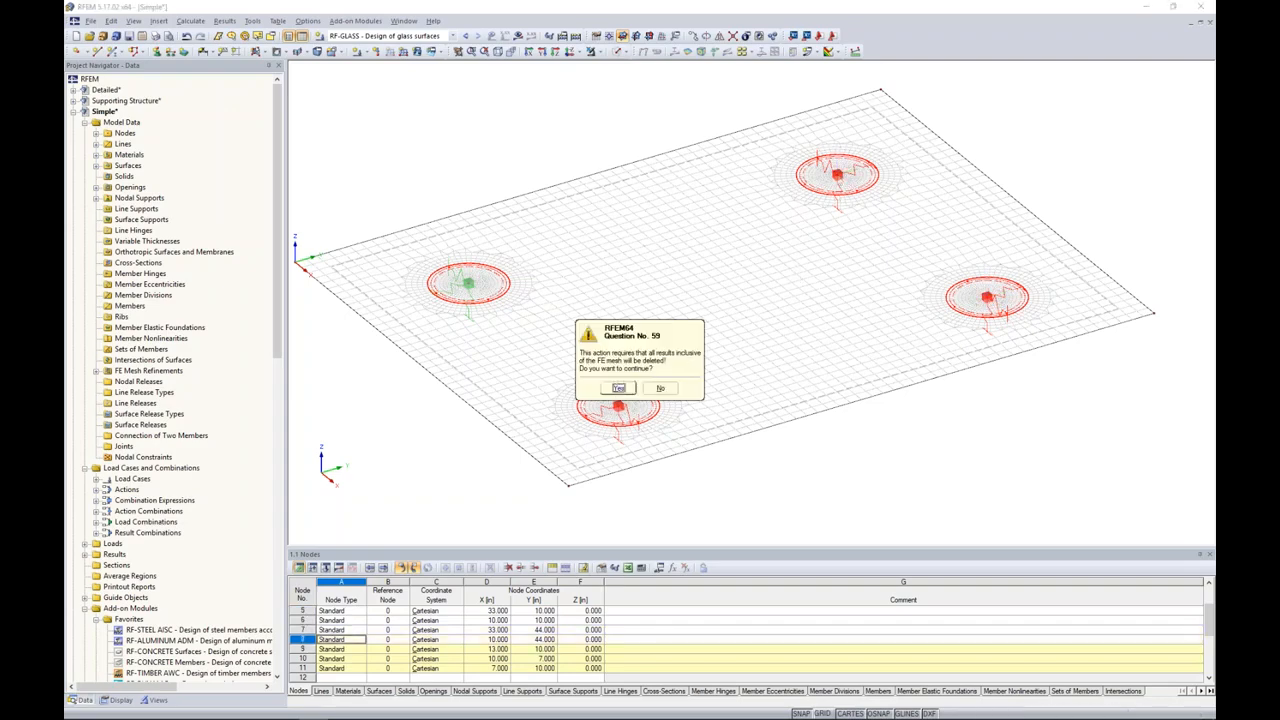
key("Delete")
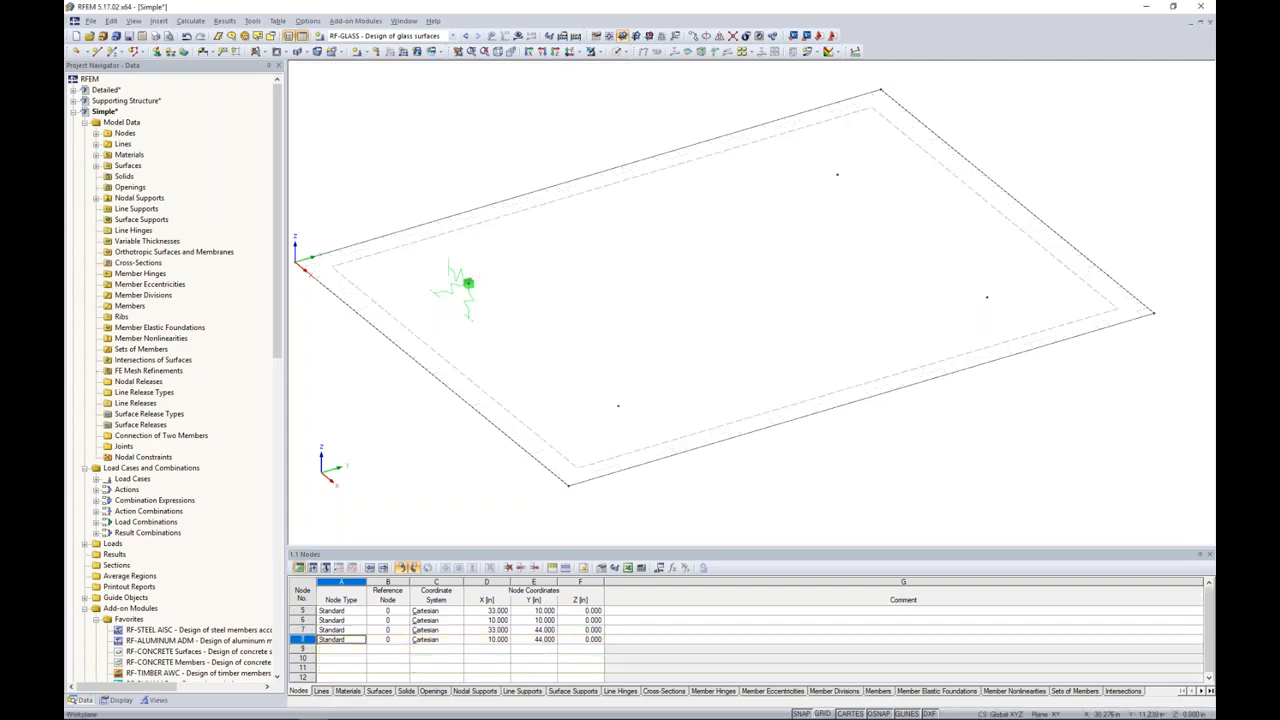
left_click(475, 307)
key("Delete")
Step: Paste the copied hardware assembly with zero offset at the fixing point nearest the origin
middle_click_drag(600, 300, 644, 302)
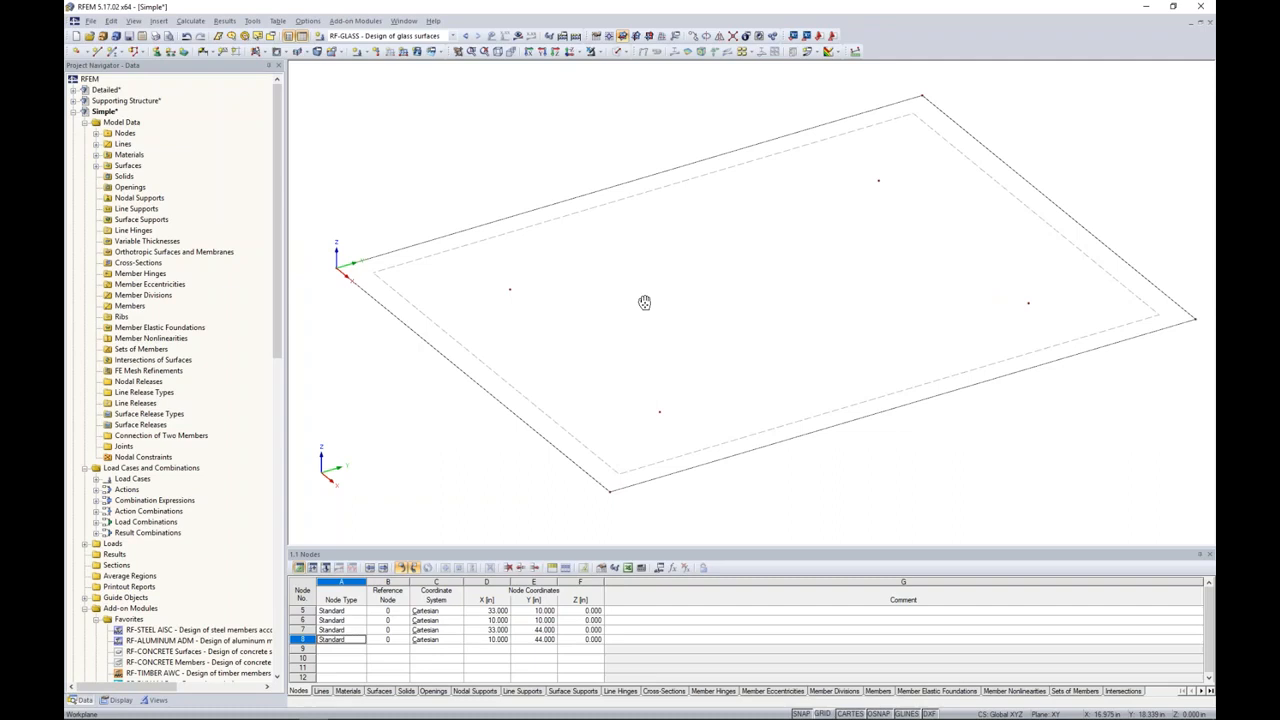
key("ctrl+v")
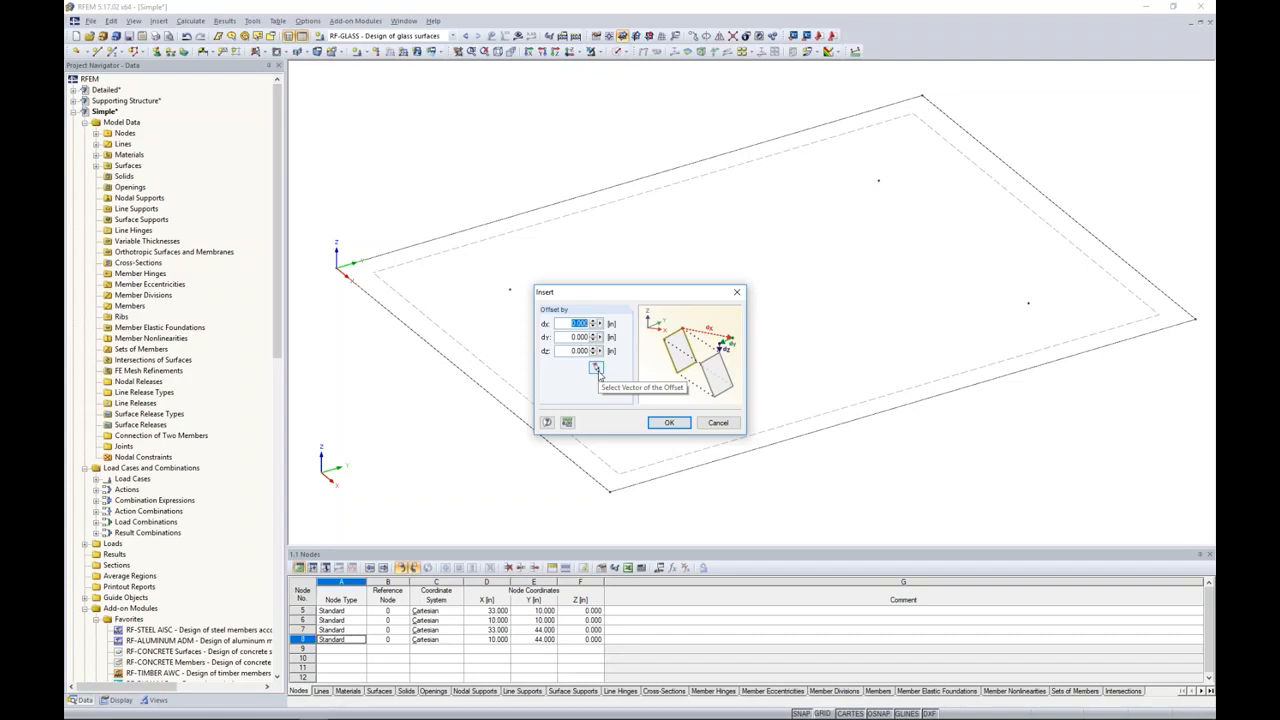
left_click(669, 422)
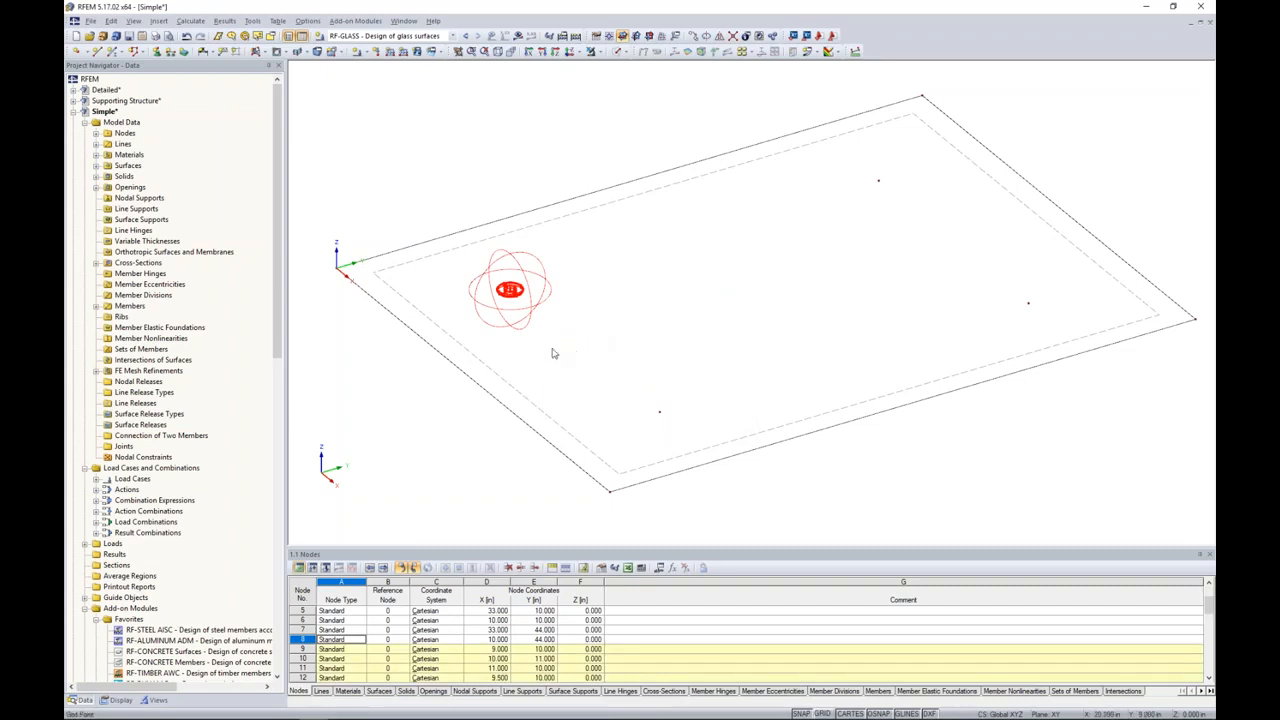
scroll(550, 320, "up", 3)
scroll(547, 311, "up", 1)
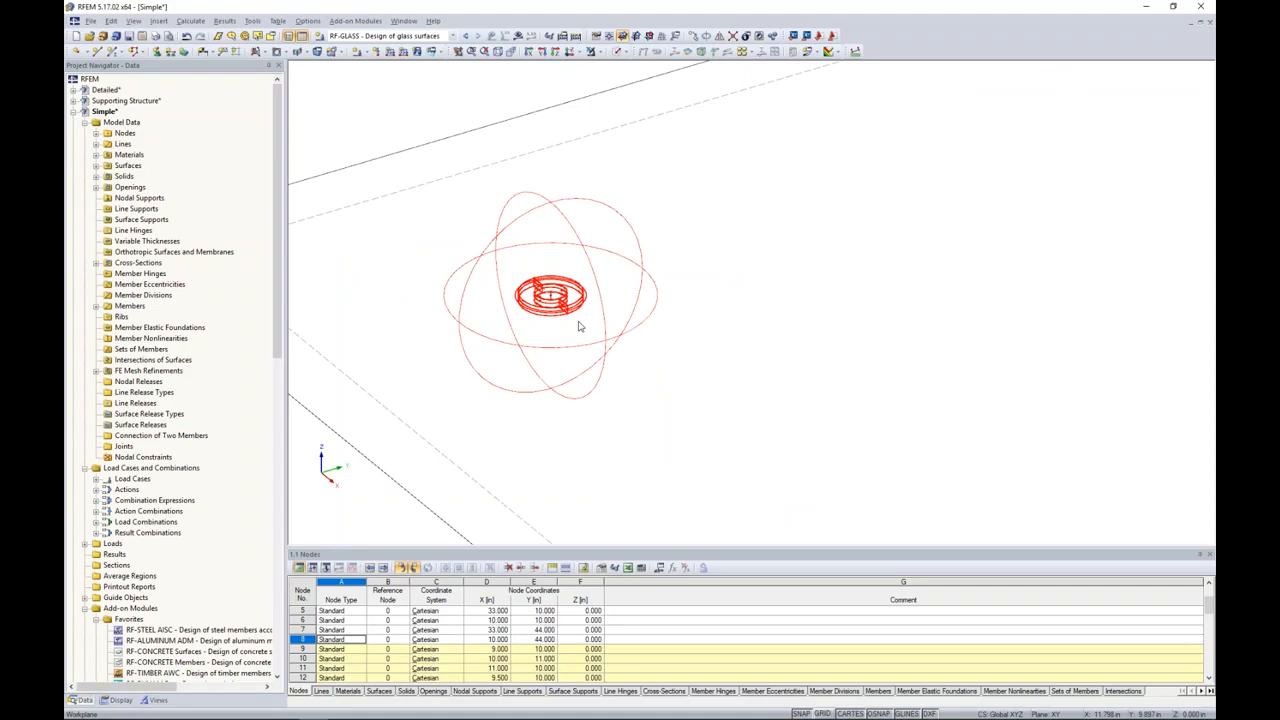
scroll(606, 345, "down", 3)
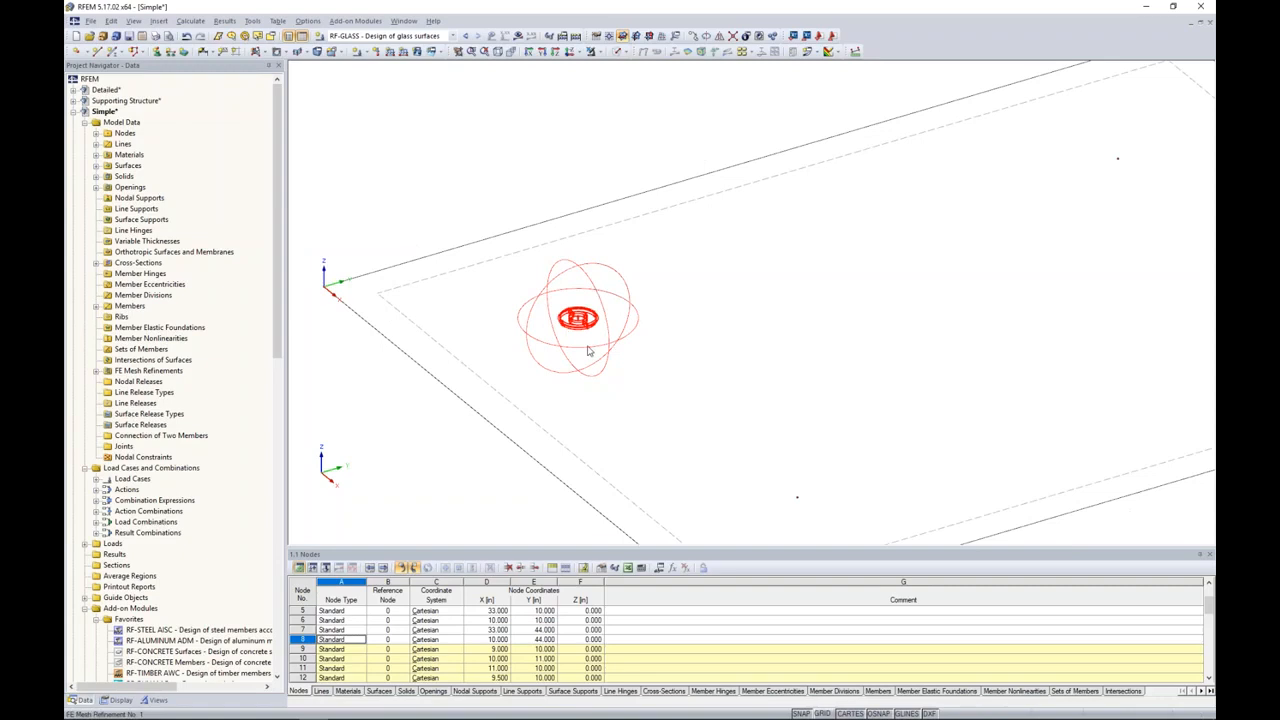
Step: Copy the selected hardware once by 23 in along X, taking the displacement from its centre node to the neighbouring fixing node
left_click(700, 51)
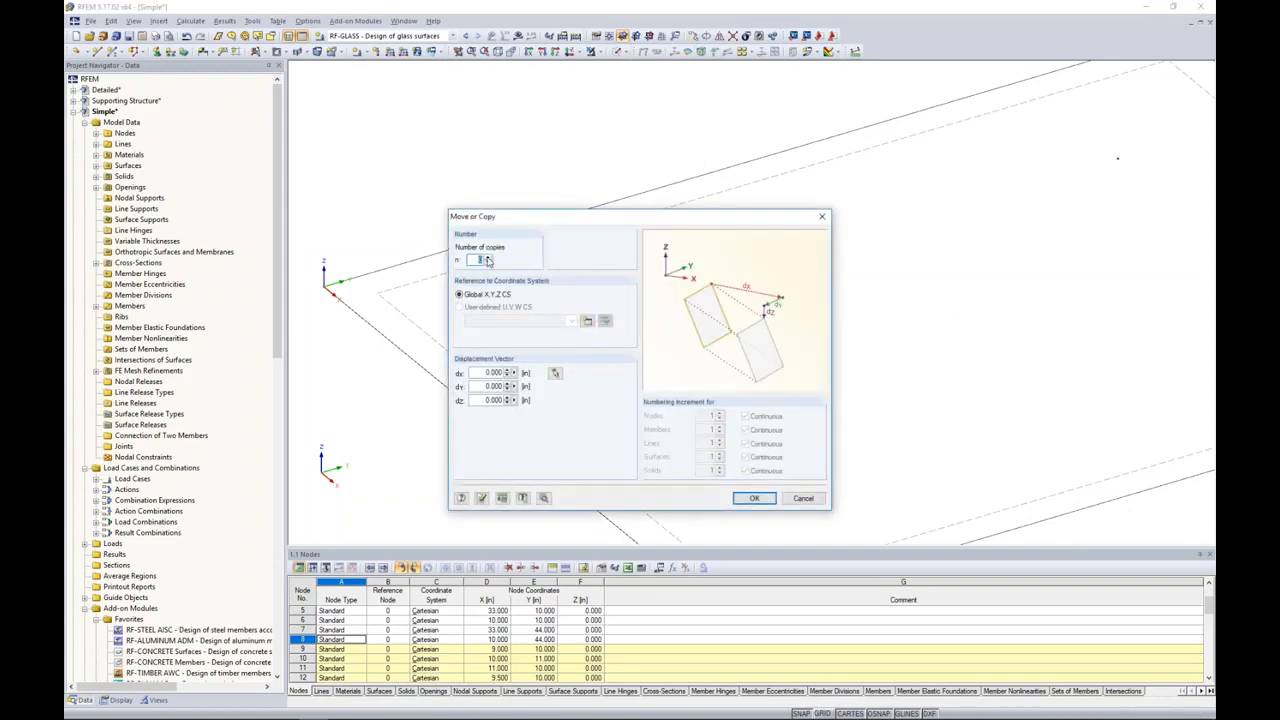
left_click(555, 372)
scroll(573, 330, "up", 10)
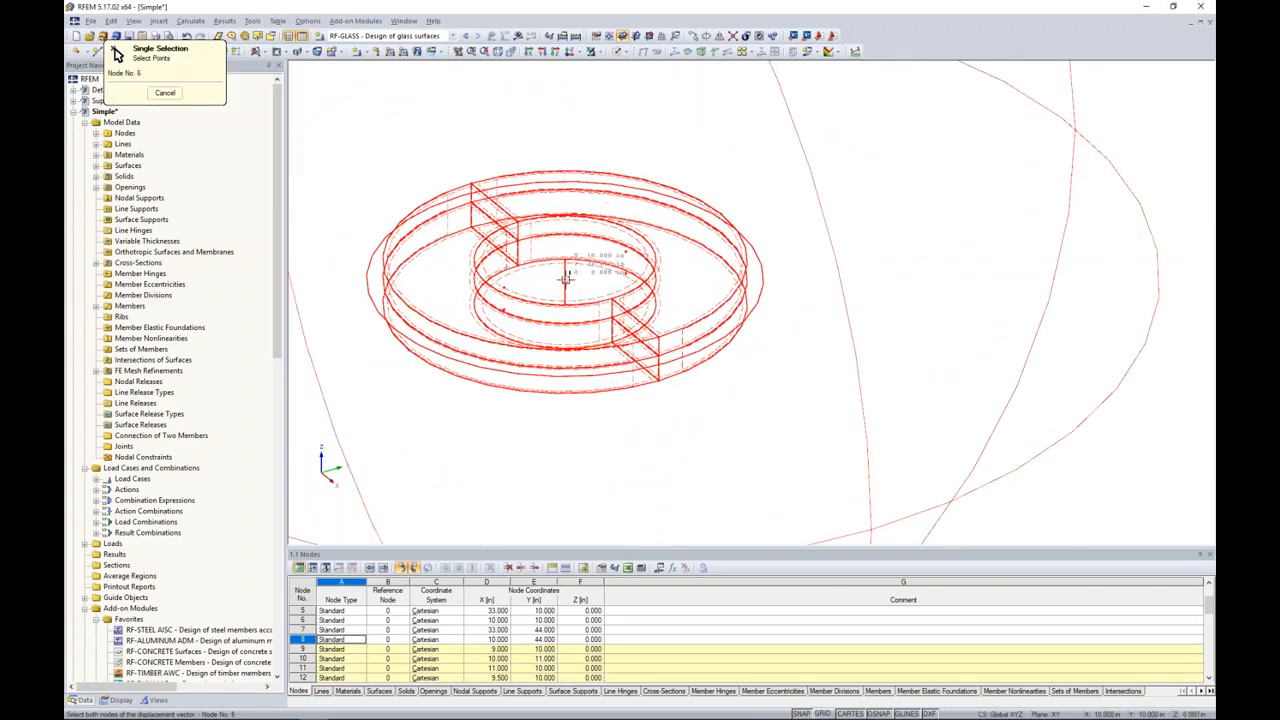
scroll(566, 278, "down", 8)
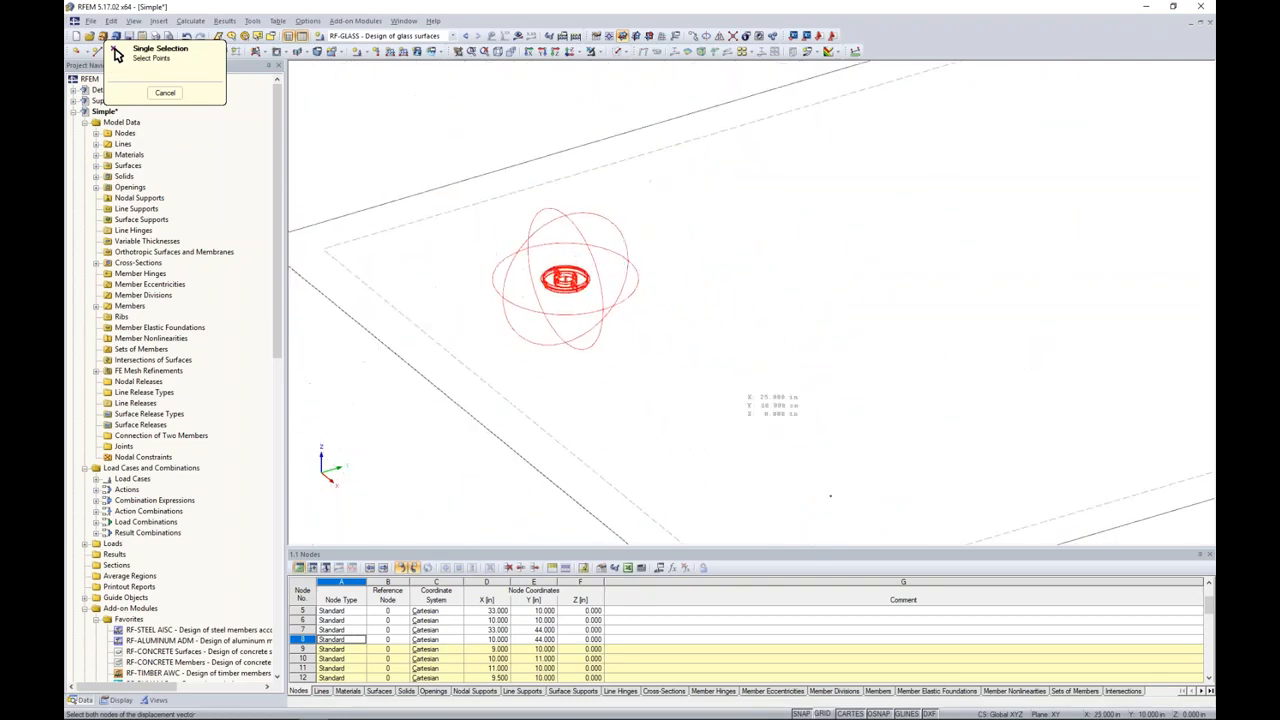
middle_click_drag(723, 406, 603, 296)
left_click(712, 382)
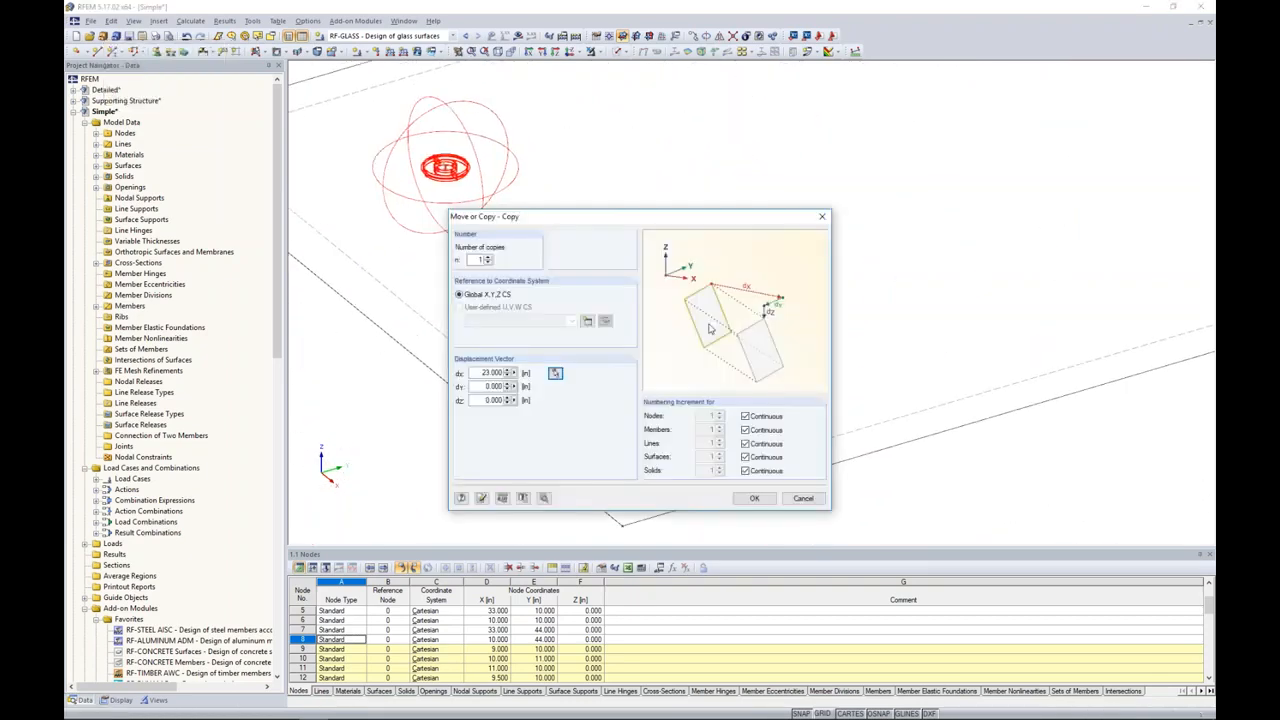
key("Return")
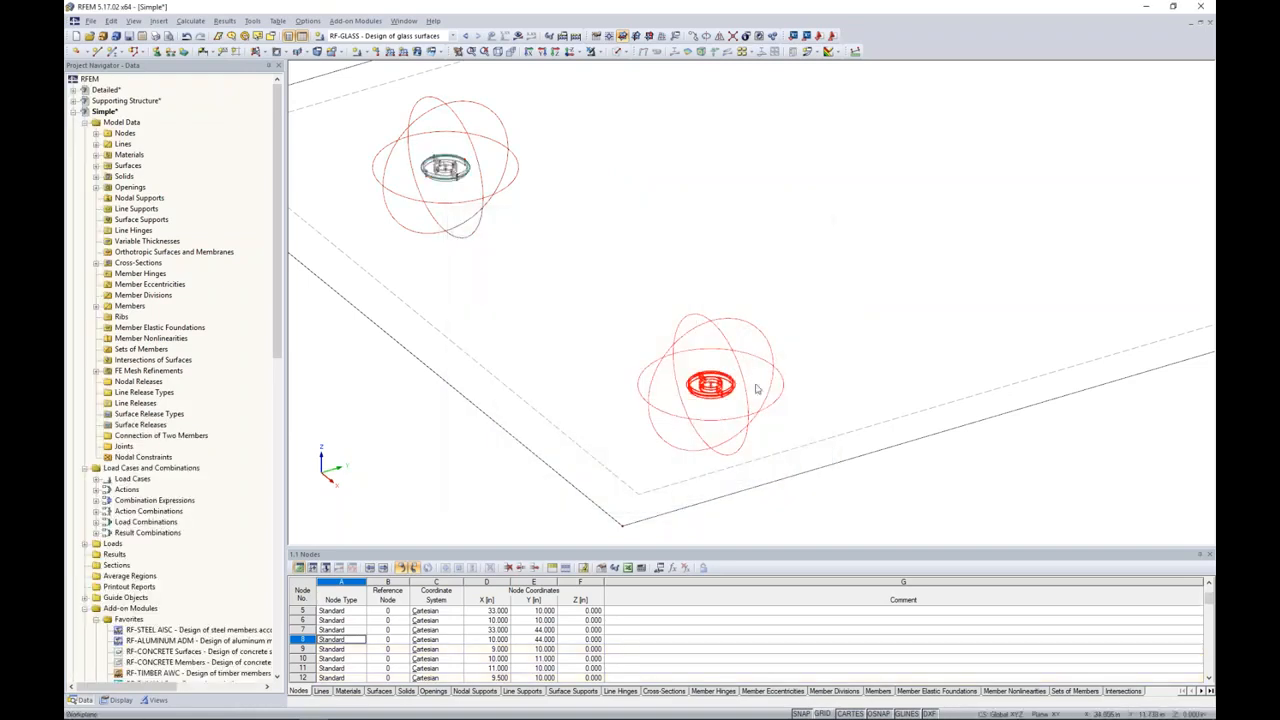
Step: Select both hardware assemblies with their mesh refinements and copy them once by 34 in along Y onto the other two fixing nodes
scroll(760, 390, "down", 3)
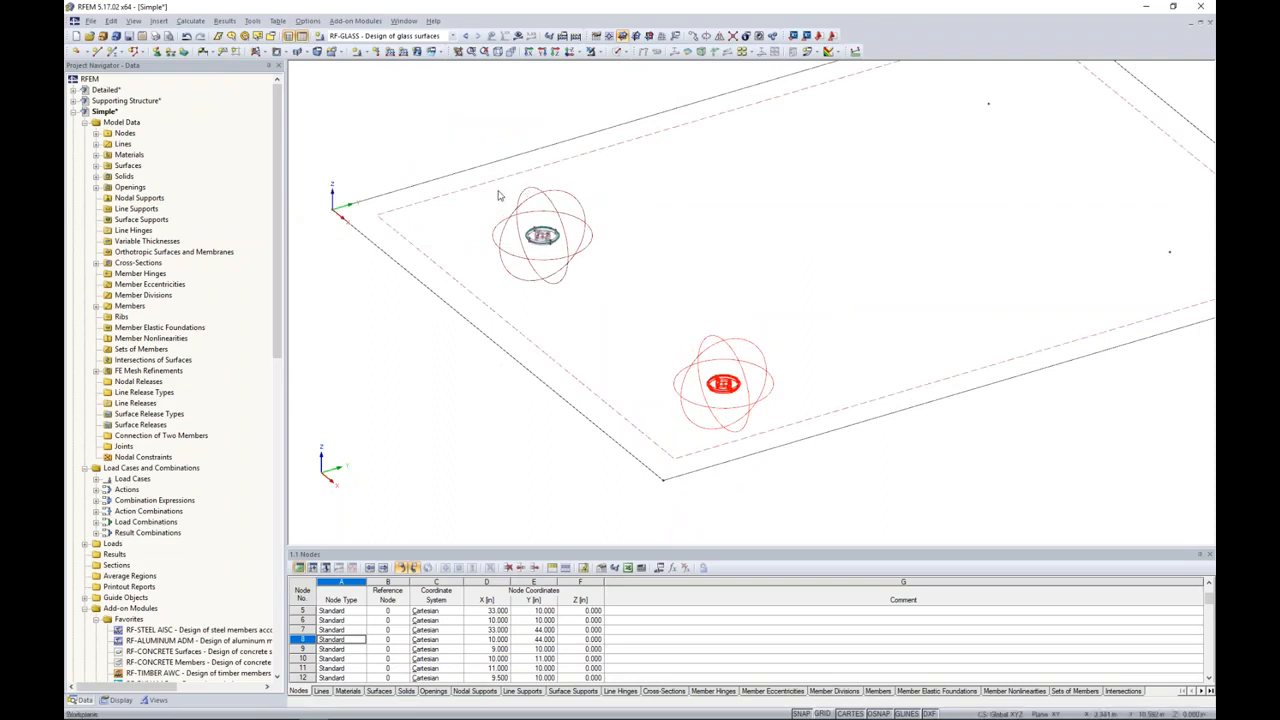
left_click_drag(489, 187, 614, 291)
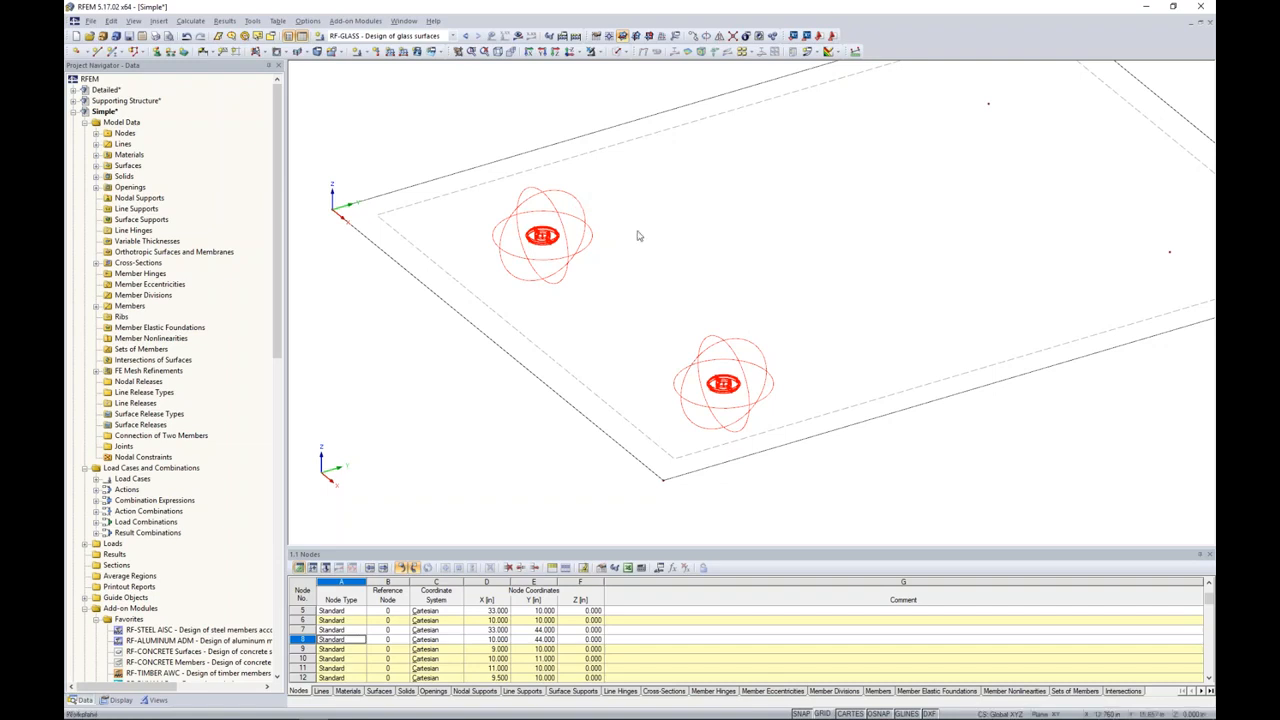
middle_click_drag(637, 237, 690, 295)
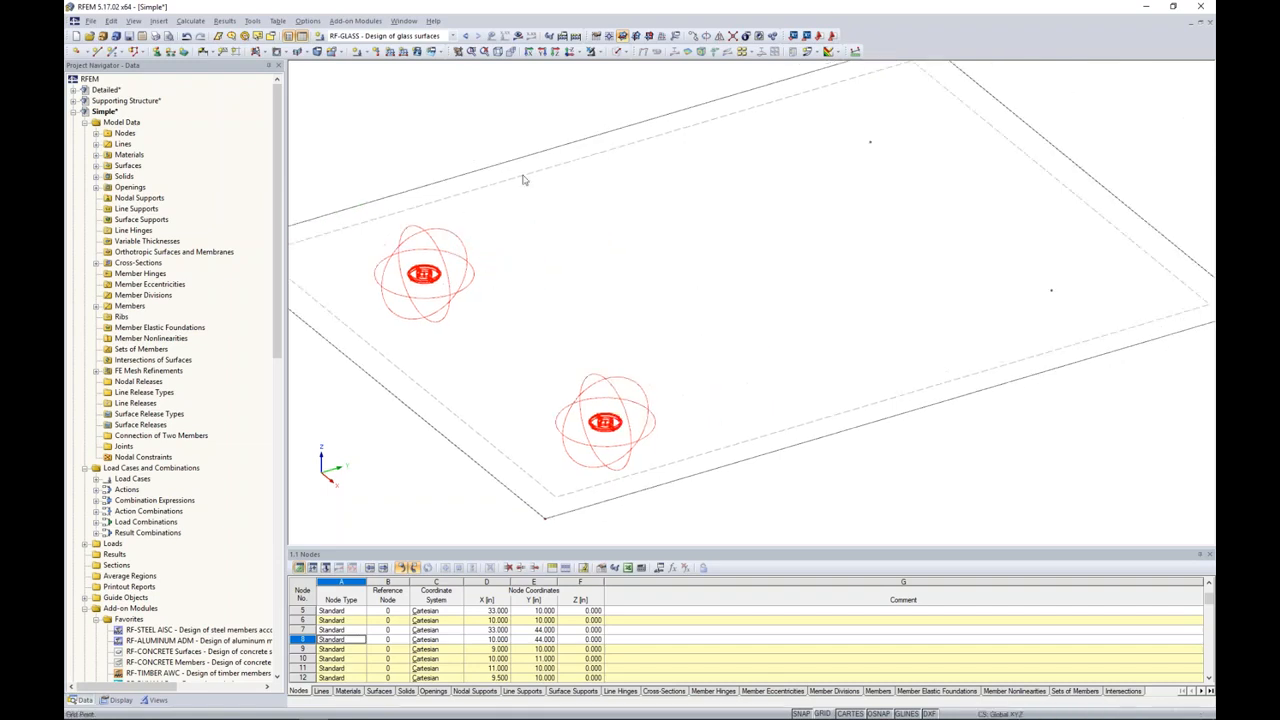
left_click(694, 37)
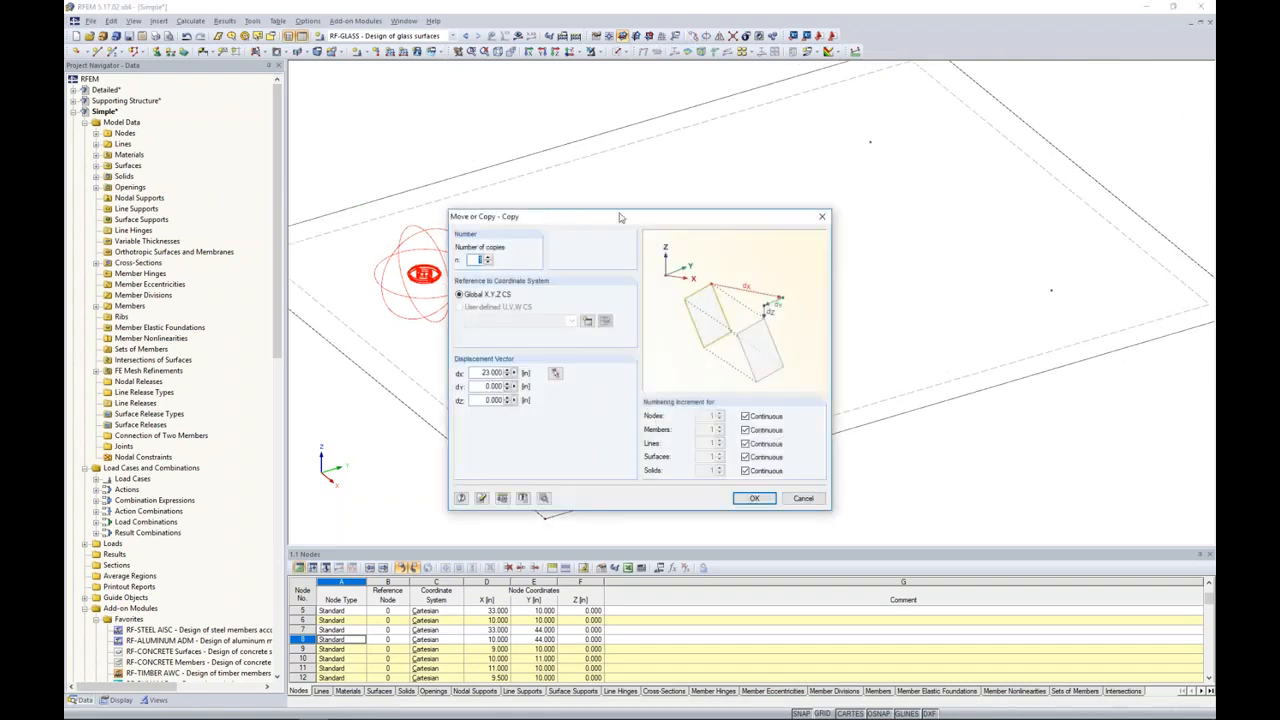
left_click(557, 373)
scroll(424, 273, "up", 6)
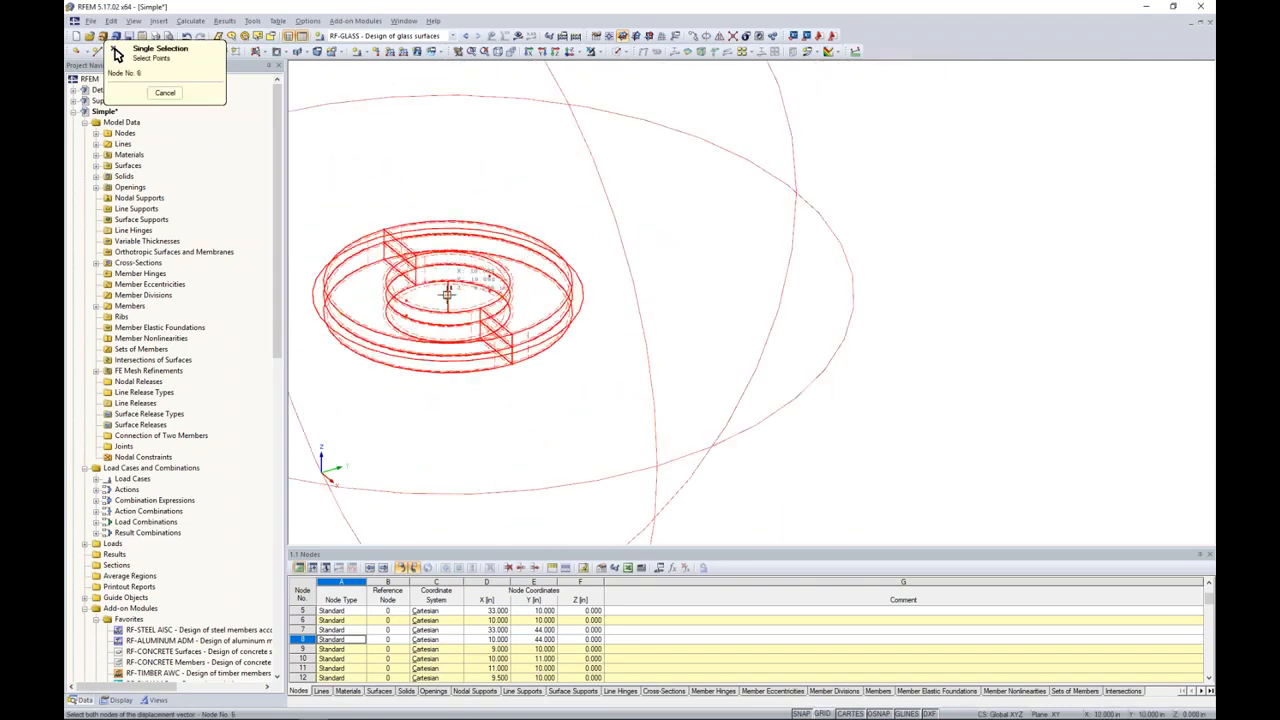
scroll(447, 294, "down", 4)
scroll(447, 294, "down", 3)
scroll(880, 240, "up", 5)
left_click(904, 182)
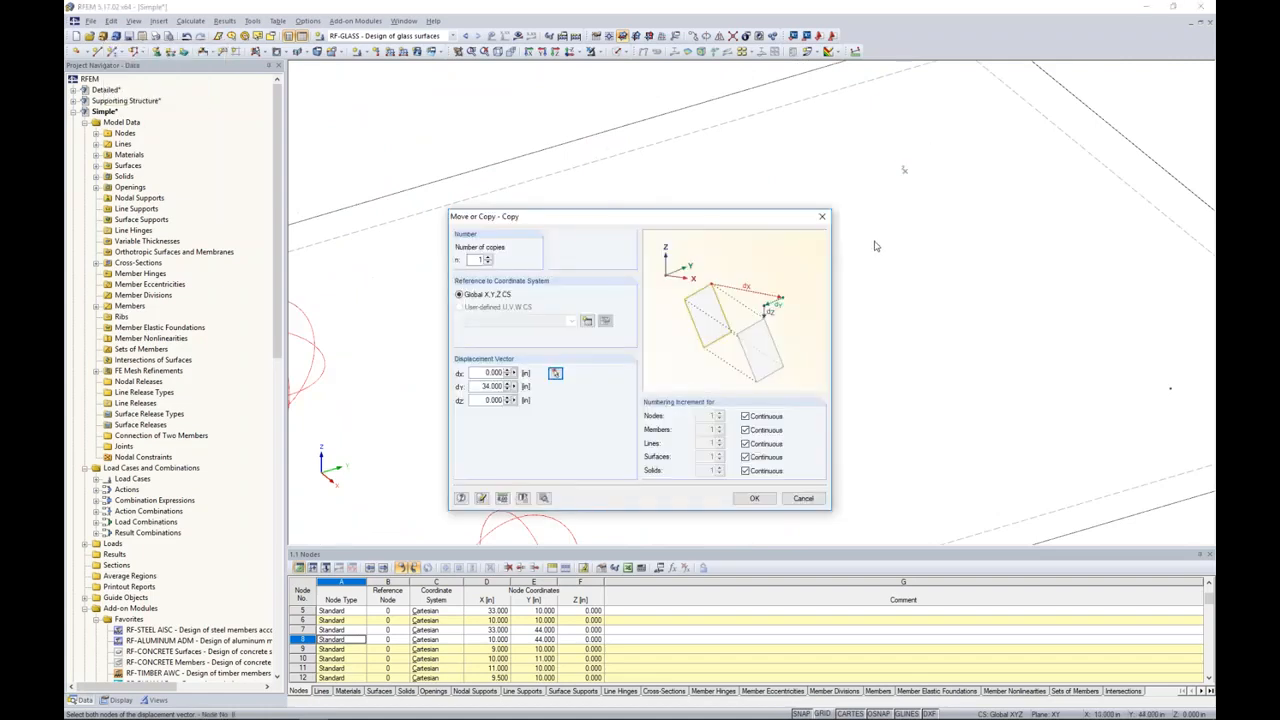
left_click(755, 499)
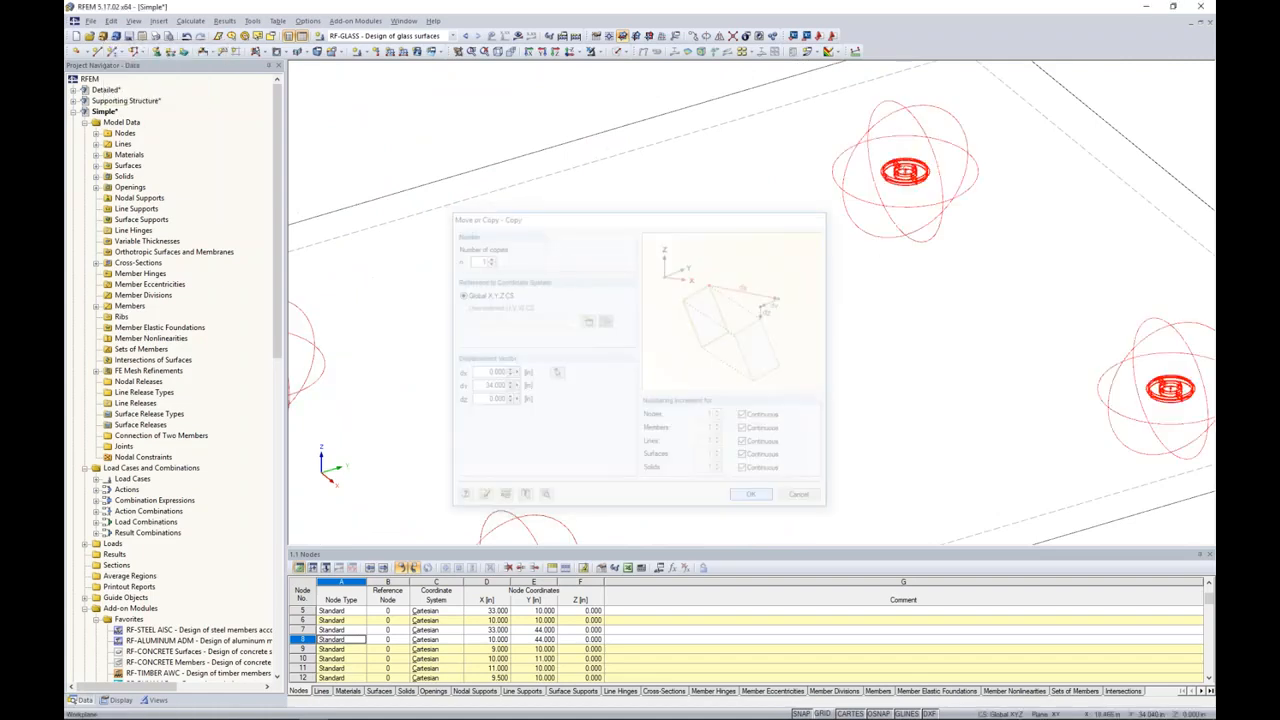
Step: Show the whole glass pane with its four hardware assemblies in solid transparent display
scroll(720, 381, "down", 4)
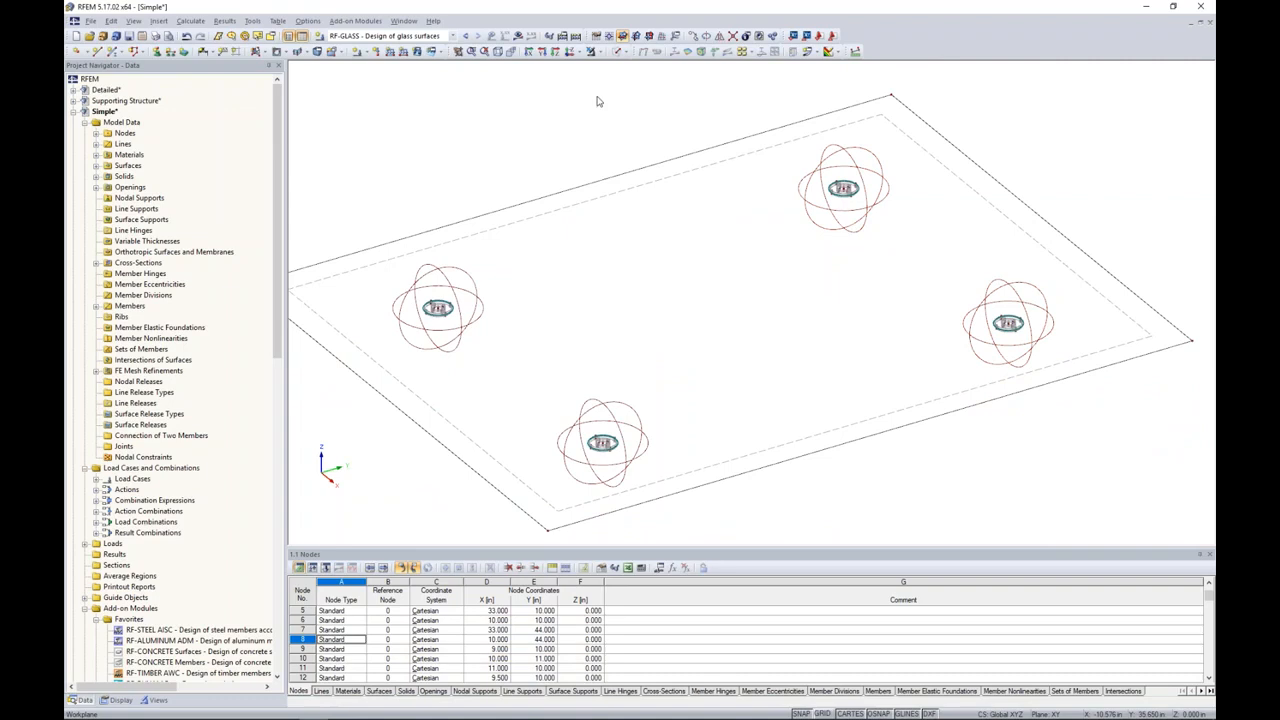
left_click(617, 51)
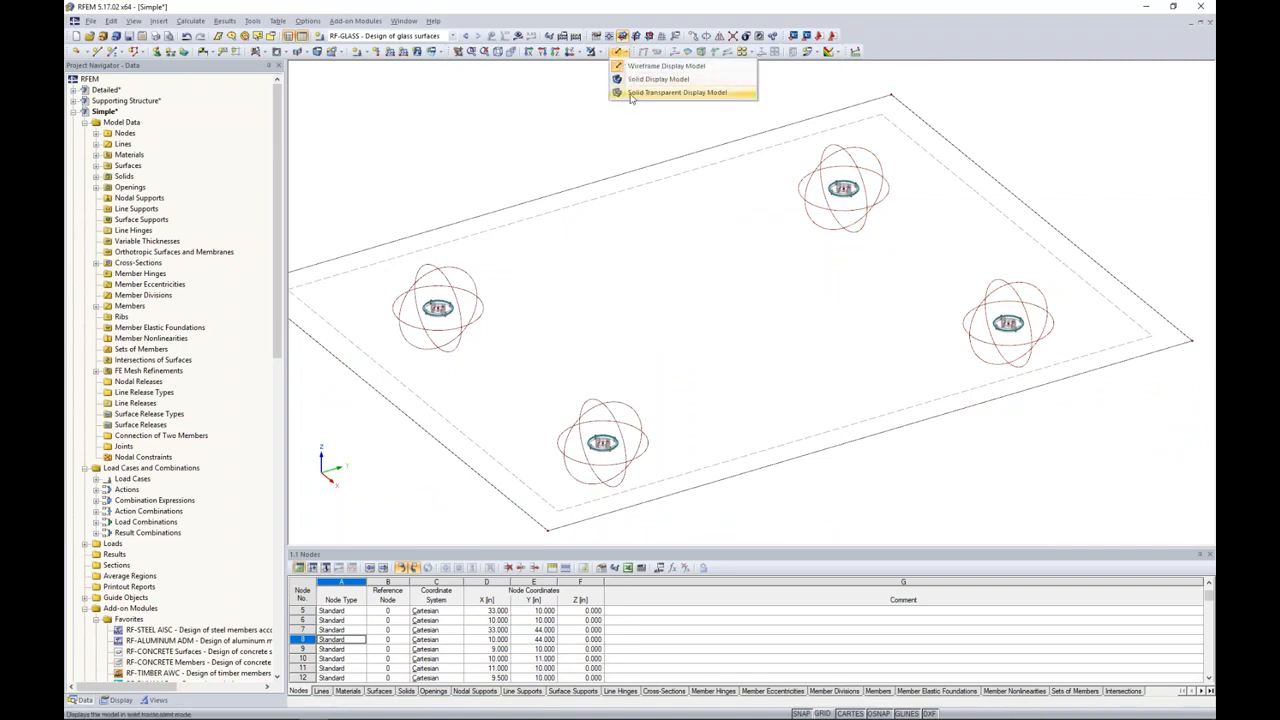
left_click(631, 93)
middle_click_drag(543, 157, 593, 149)
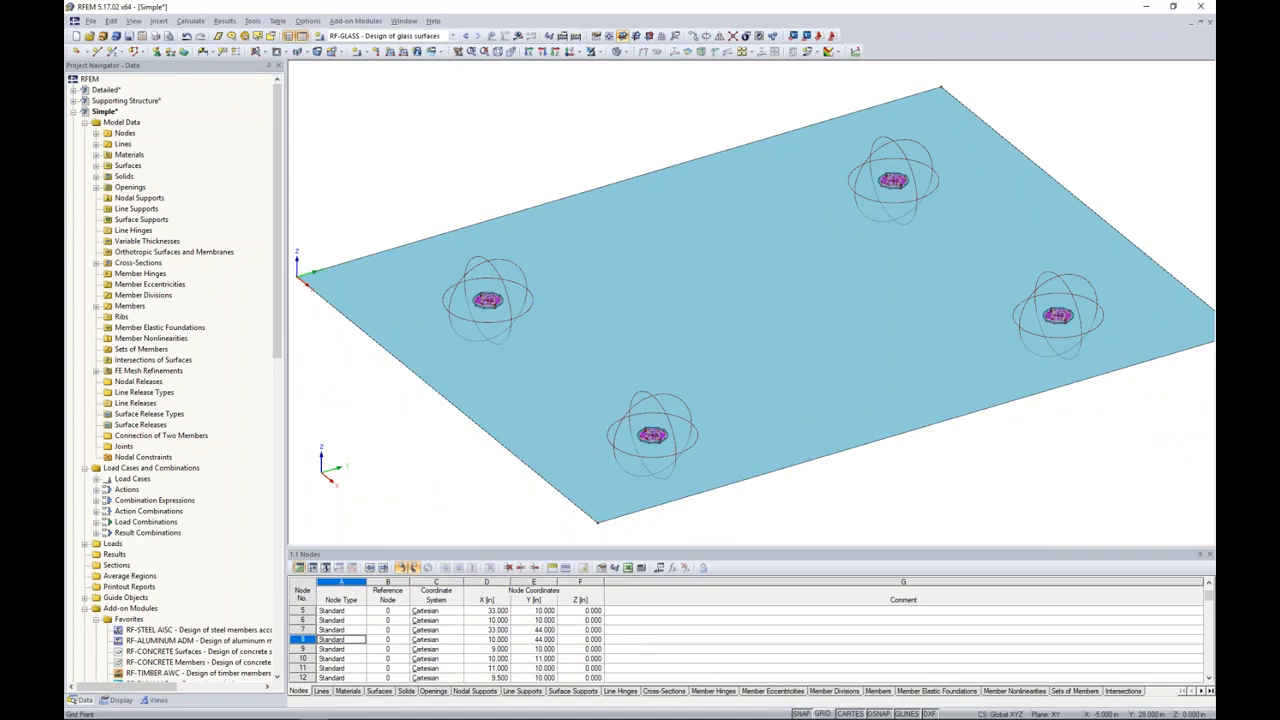
Step: Switch to the Supporting Structure model and examine how the point fittings connect to the round bars and tubes beneath the pane
left_click(403, 20)
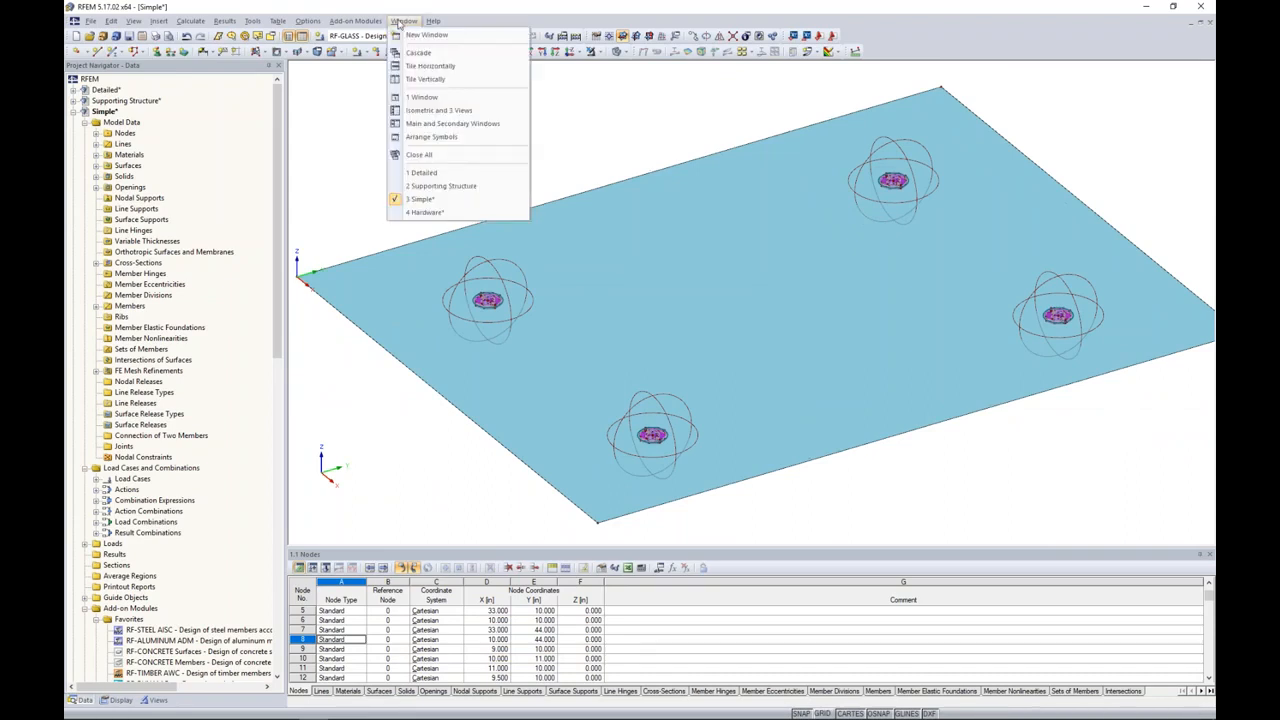
left_click(441, 186)
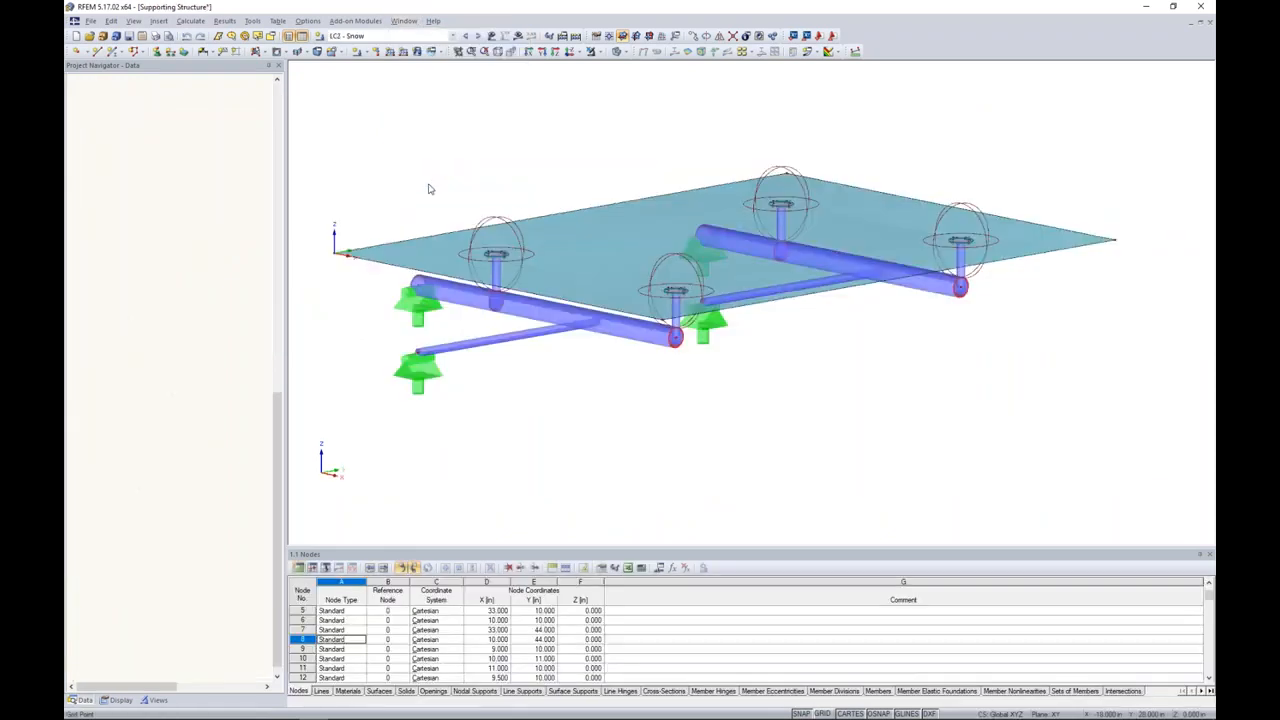
middle_click_drag(590, 328, 525, 351, "ctrl")
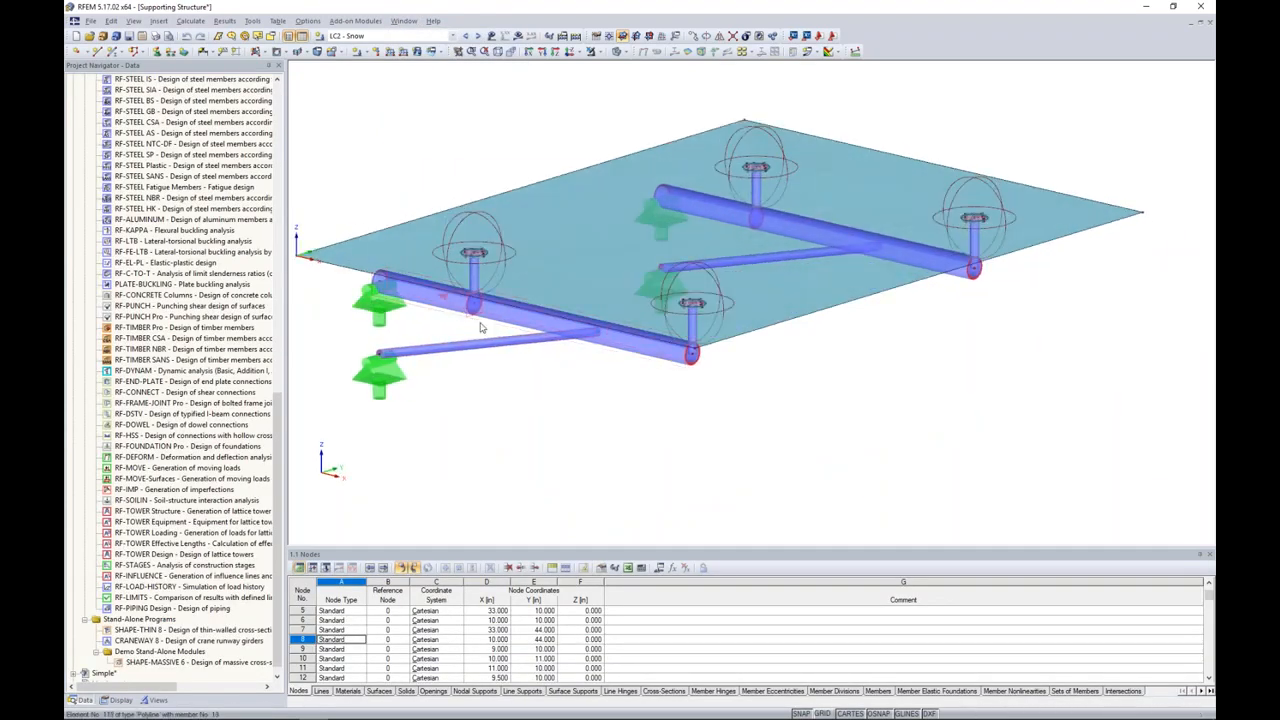
middle_click_drag(533, 383, 545, 340, "ctrl")
scroll(548, 297, "up", 5)
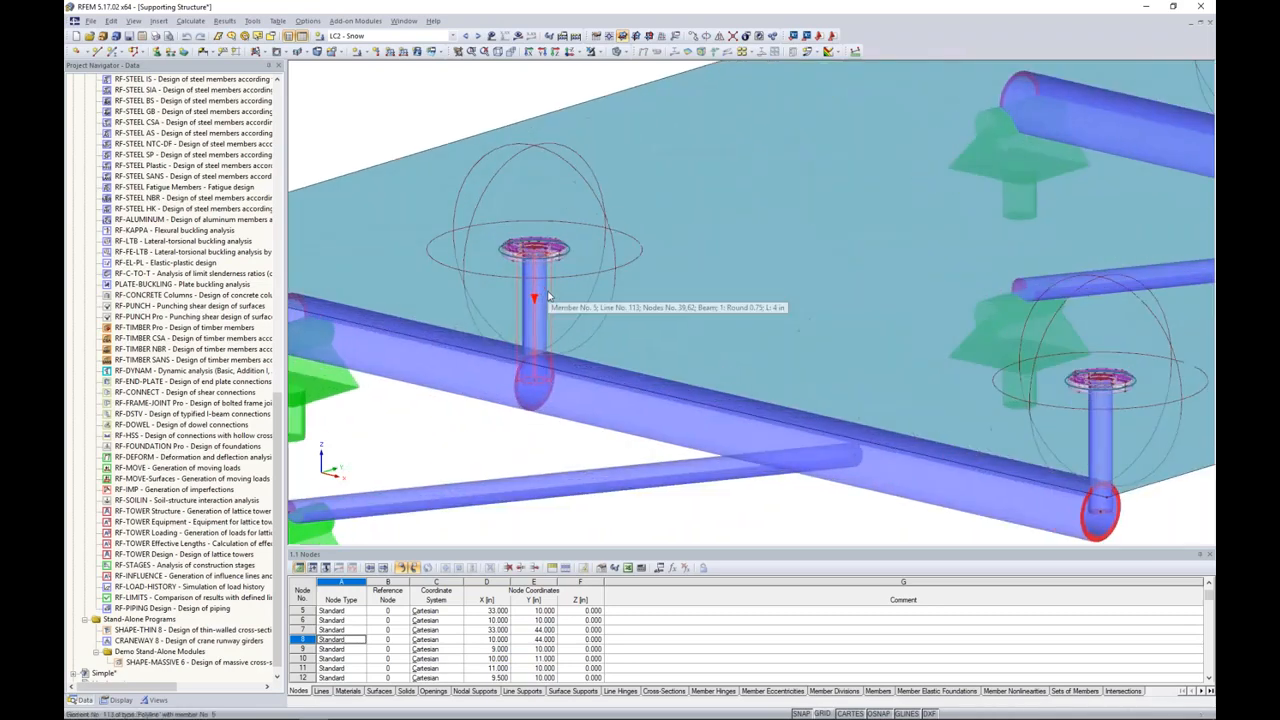
scroll(530, 266, "up", 4)
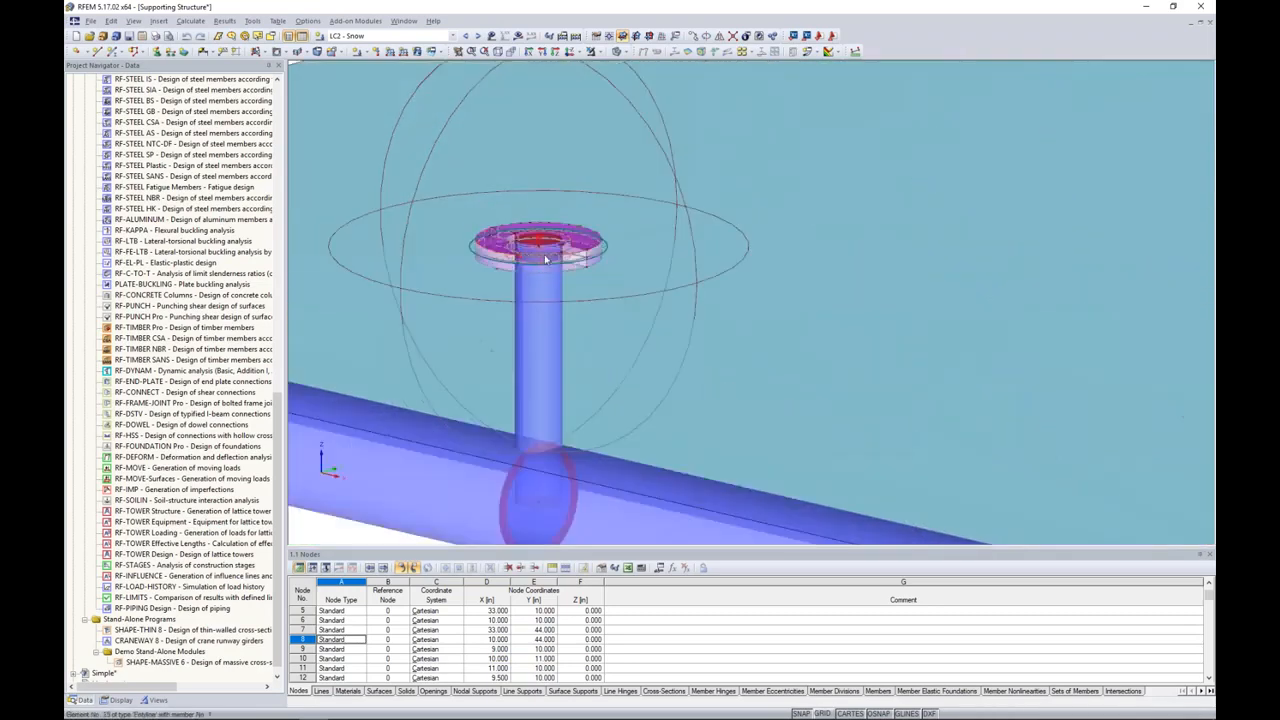
scroll(527, 262, "down", 8)
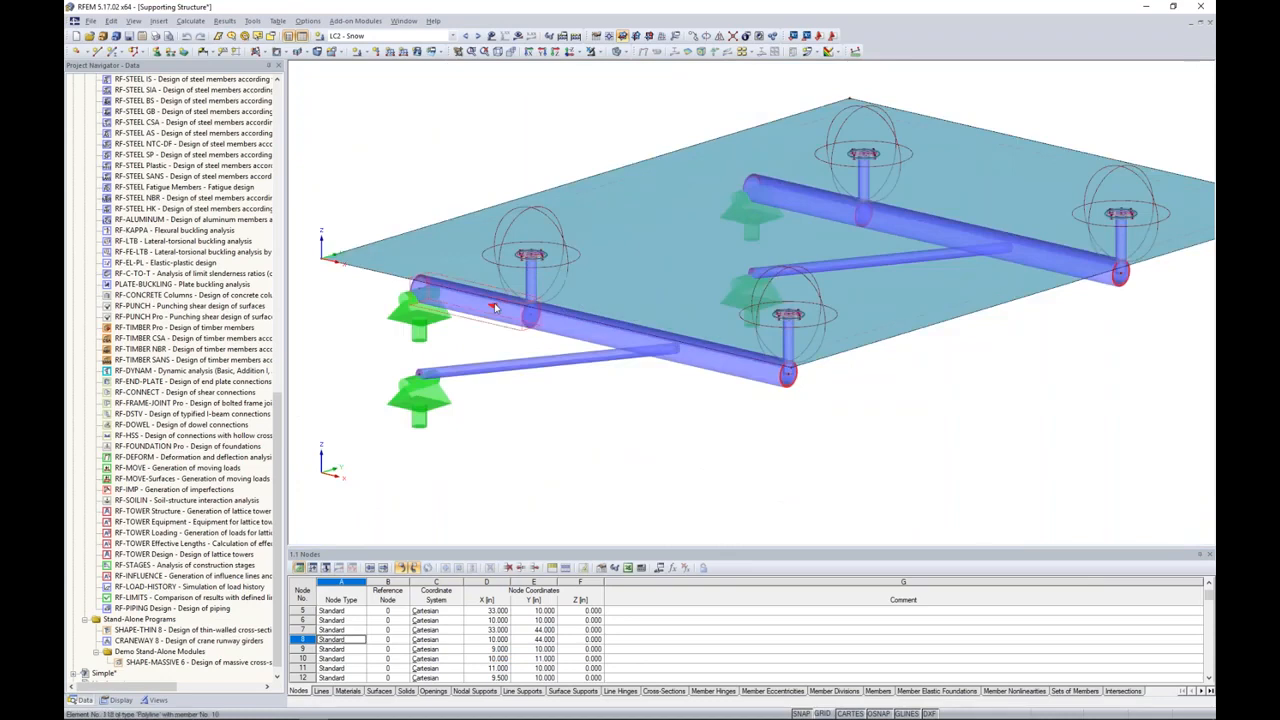
Step: Inspect the properties and cross-section of the main tube member between the two nearer fittings, leaving them unedited, and view the whole structure
middle_click_drag(633, 410, 618, 376, "ctrl")
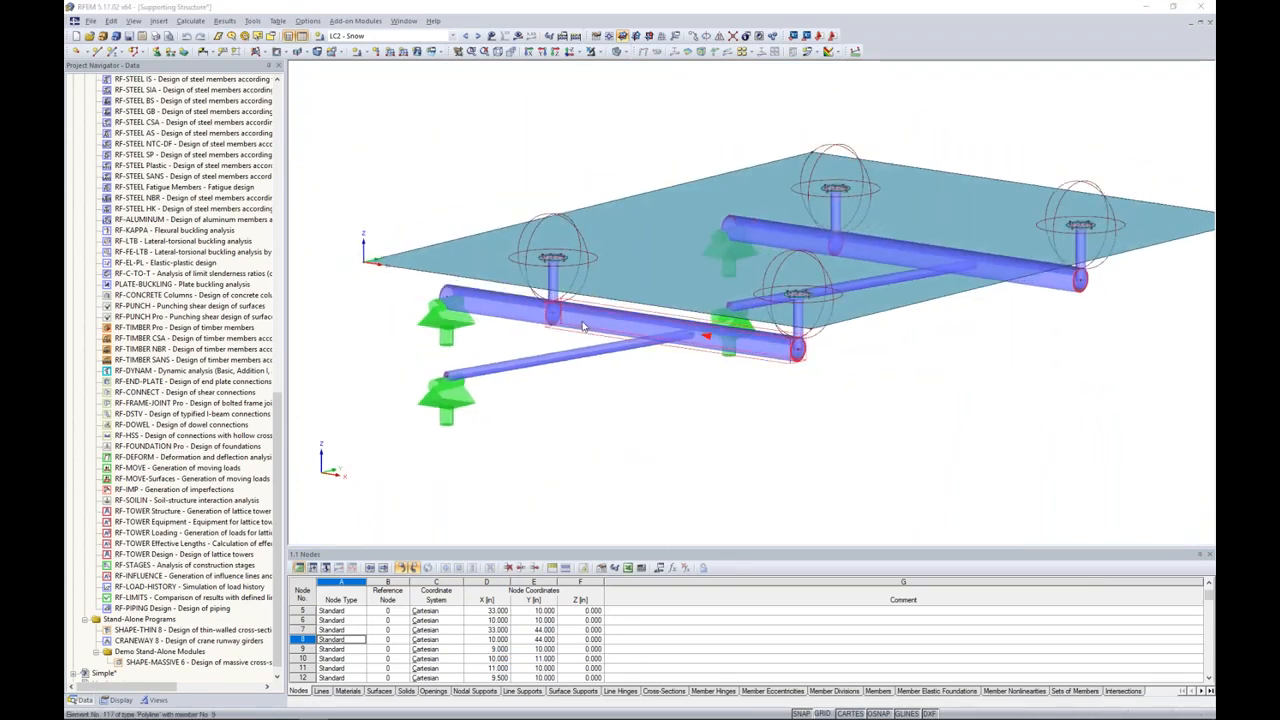
double_click(584, 324)
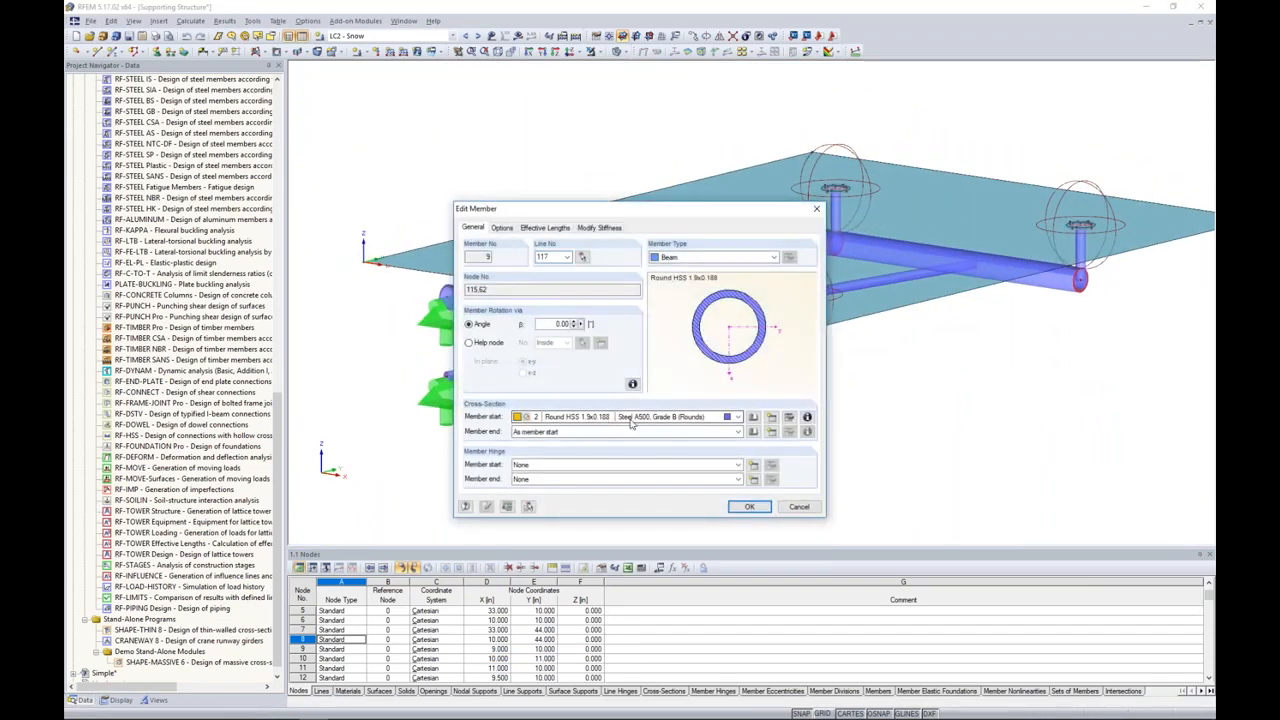
left_click(799, 506)
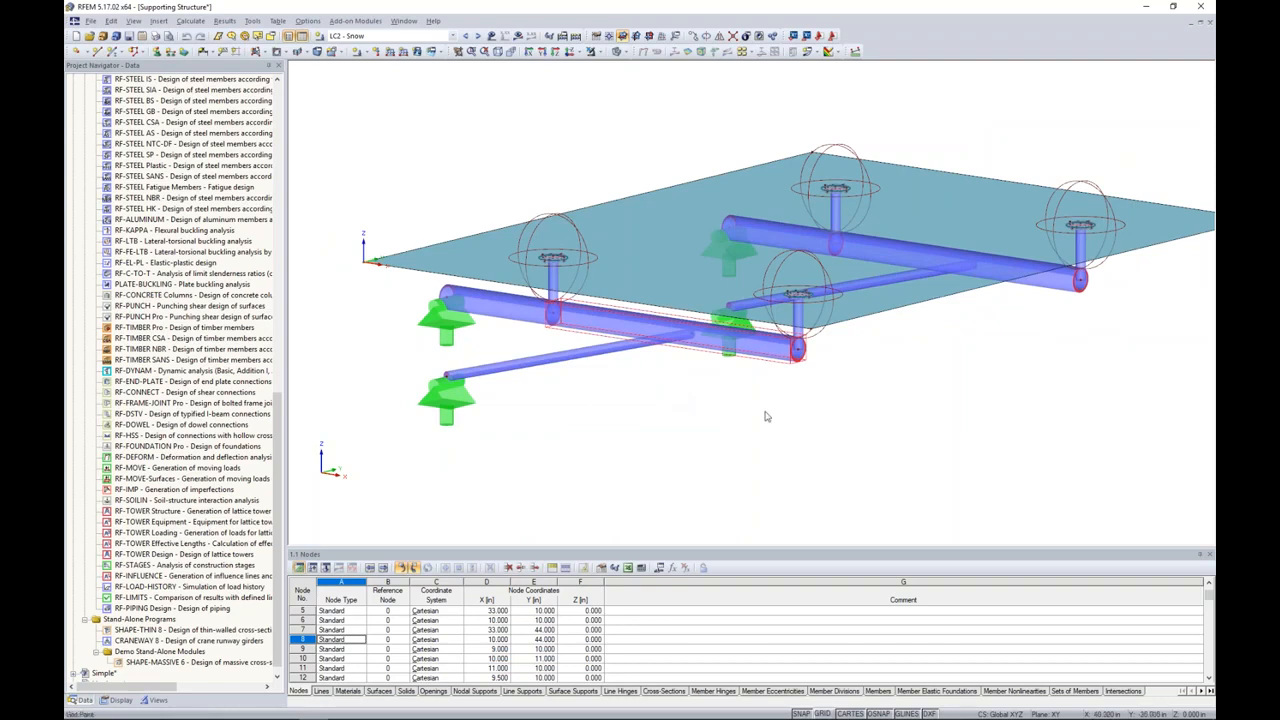
middle_click_drag(829, 425, 749, 388, "ctrl")
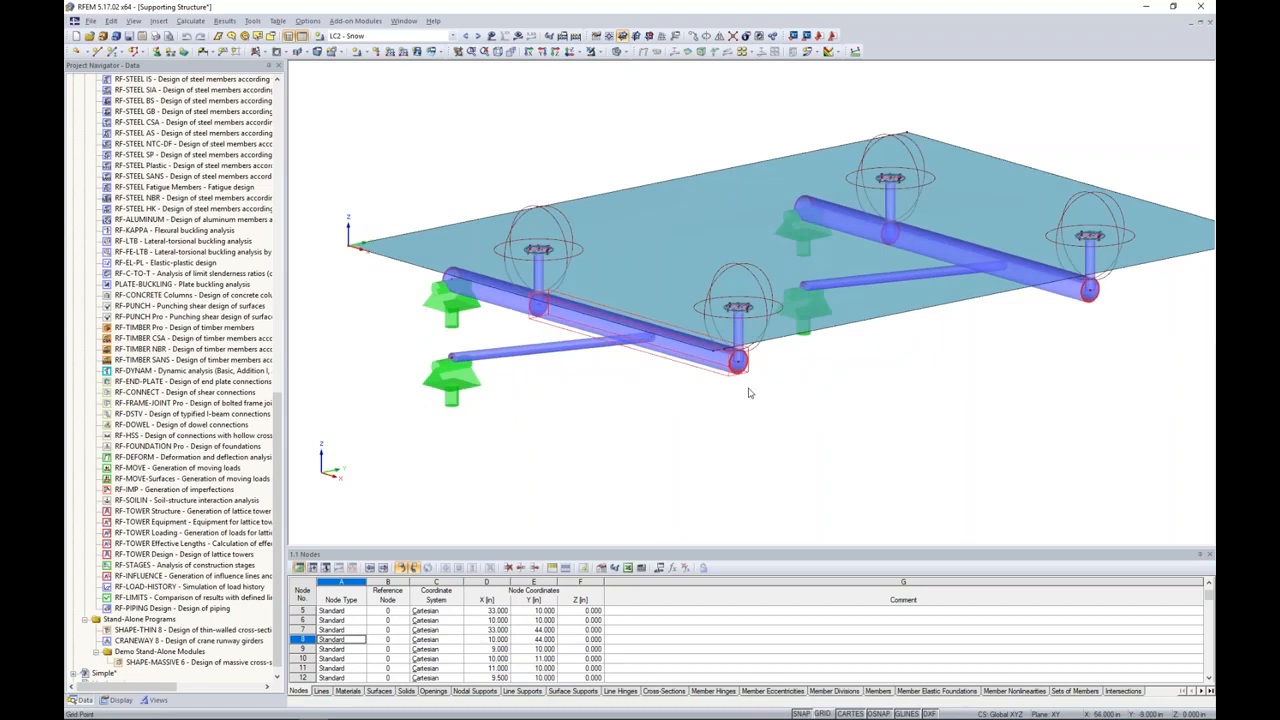
scroll(985, 373, "down", 2)
middle_click_drag(985, 373, 867, 403)
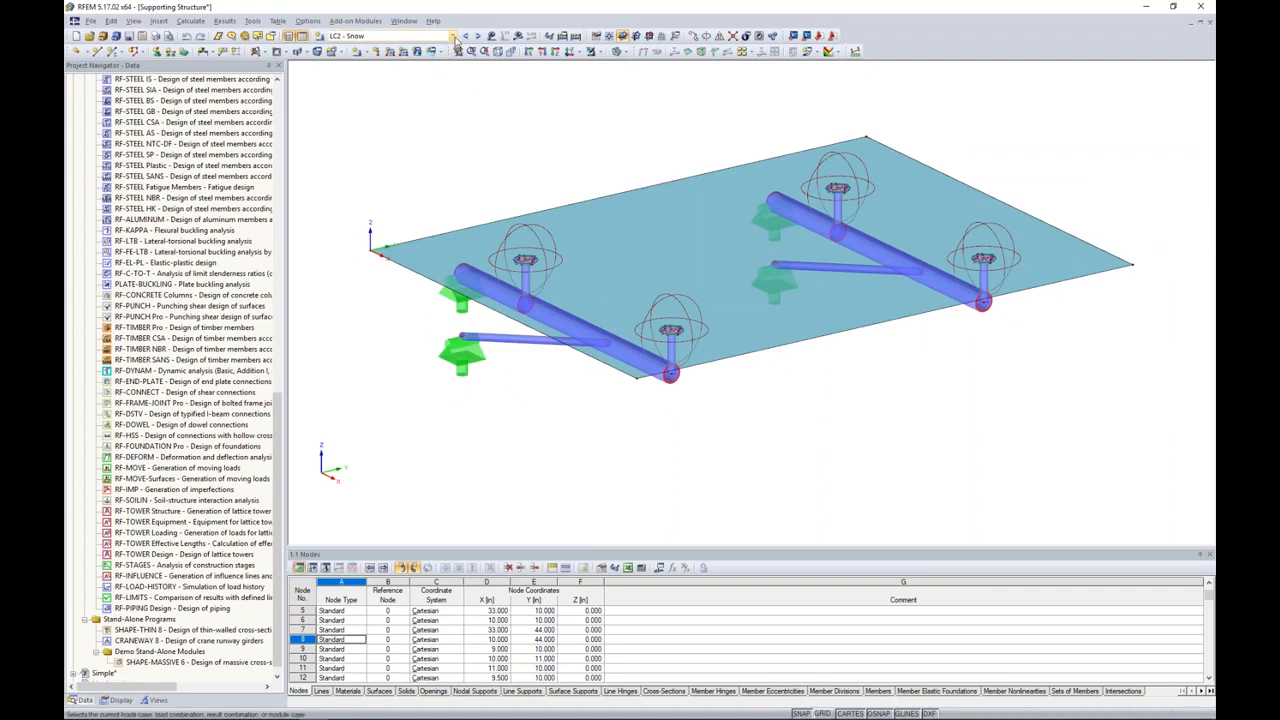
Step: Display the LC2 Snow loads and inspect the definition converting area loads on openings 1-4 to line loads, leaving it unedited
left_click(491, 36)
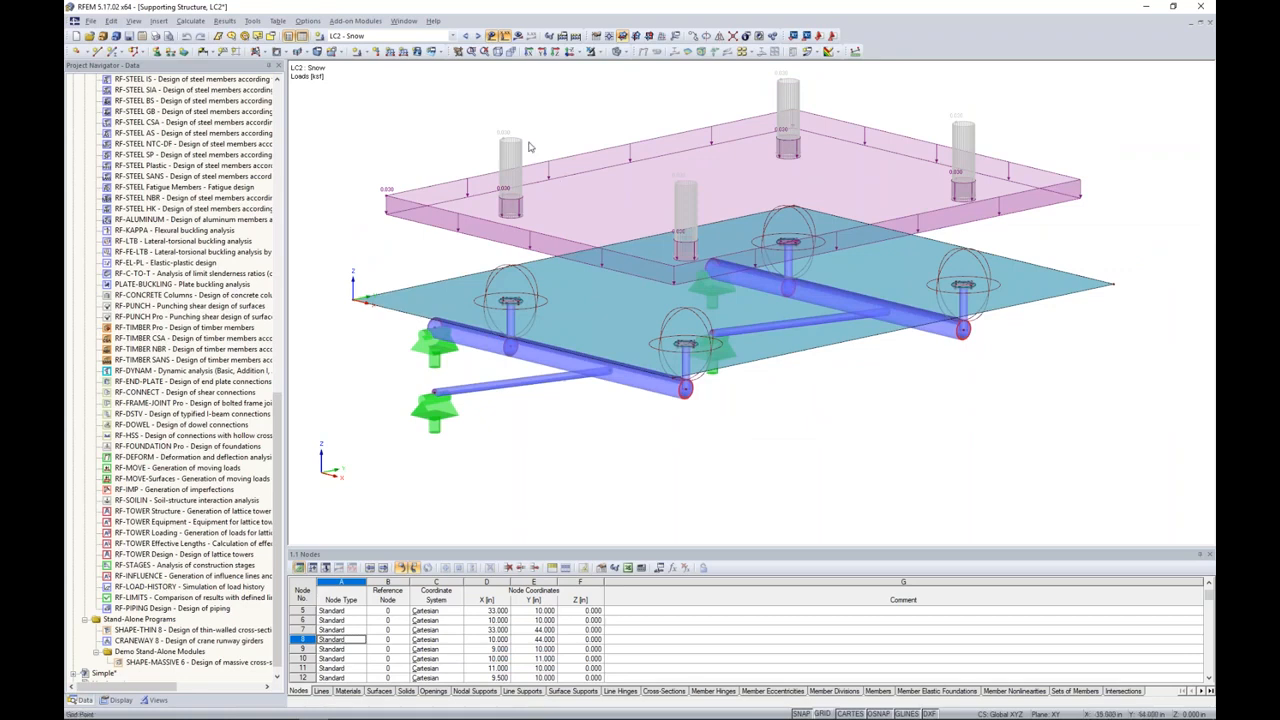
left_click(252, 20)
mouse_move(315, 289)
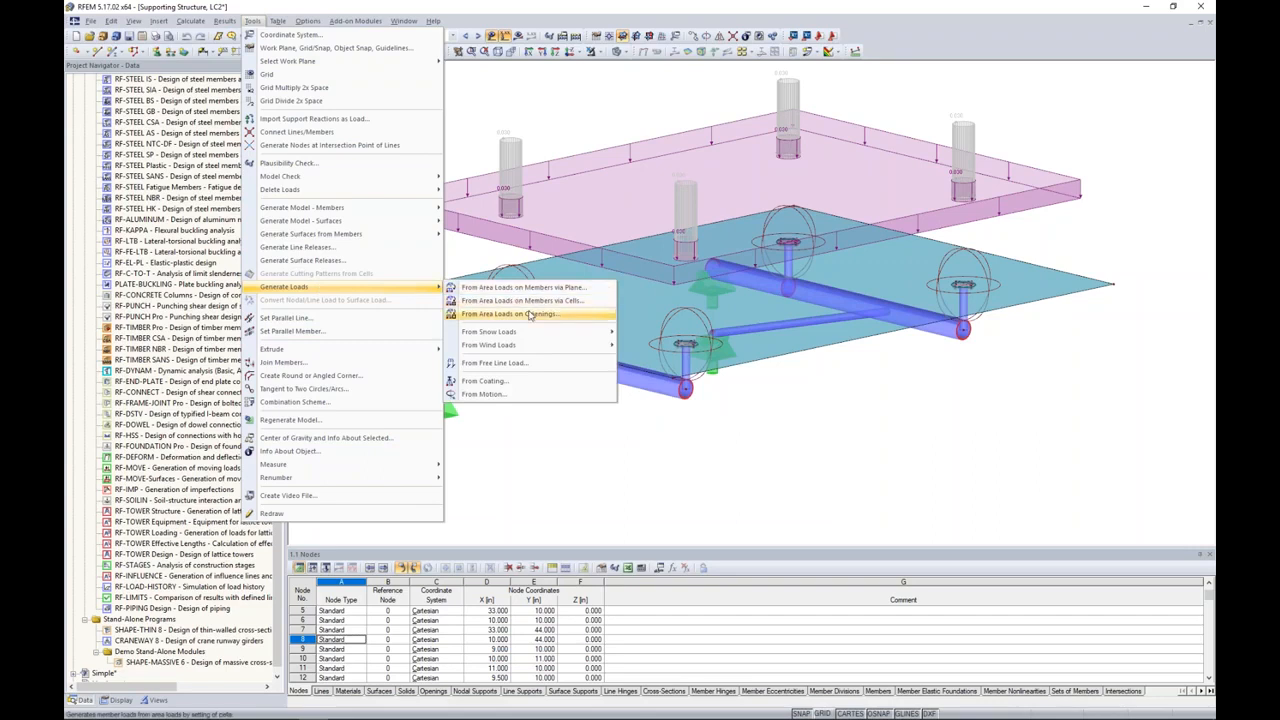
left_click(535, 315)
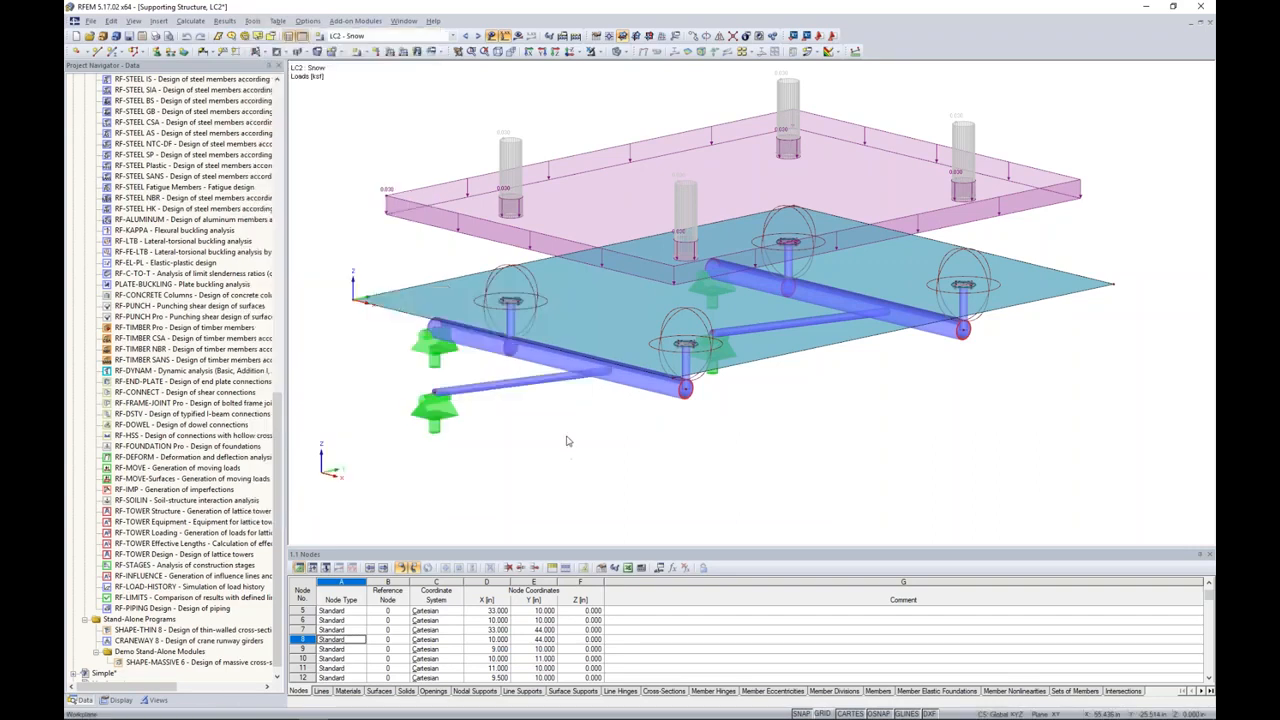
double_click(507, 156)
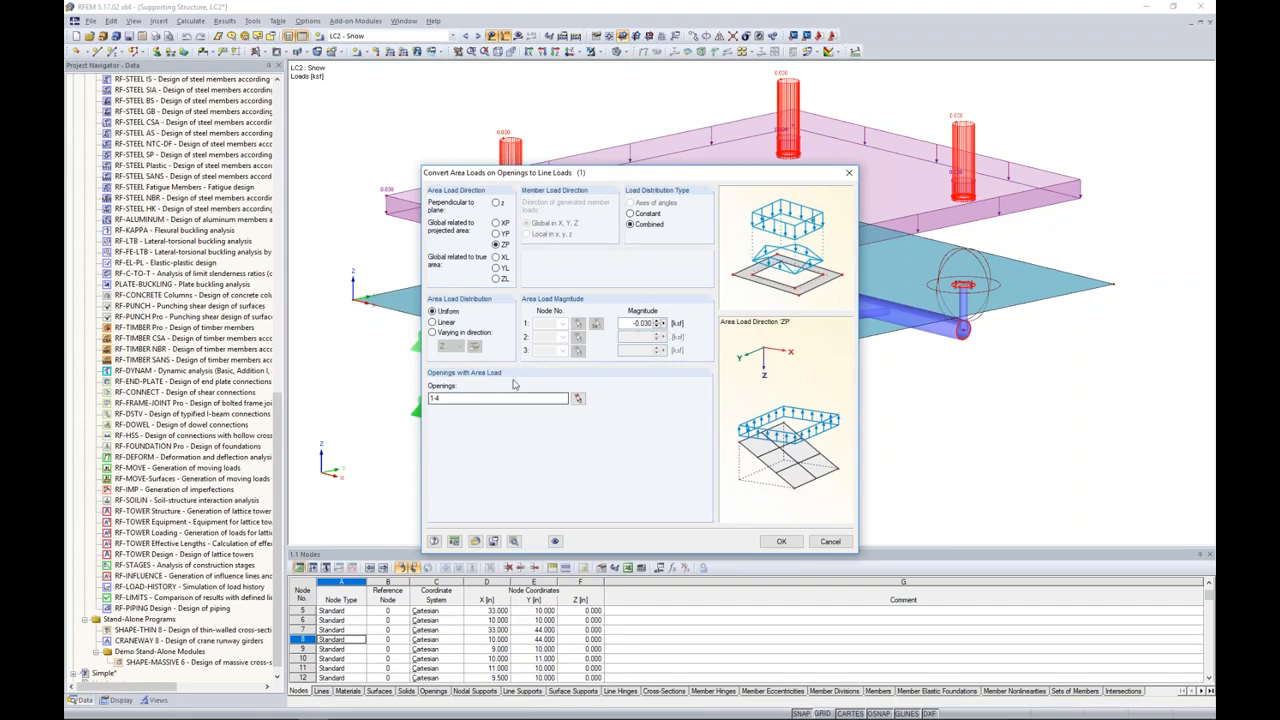
left_click_drag(624, 176, 602, 292)
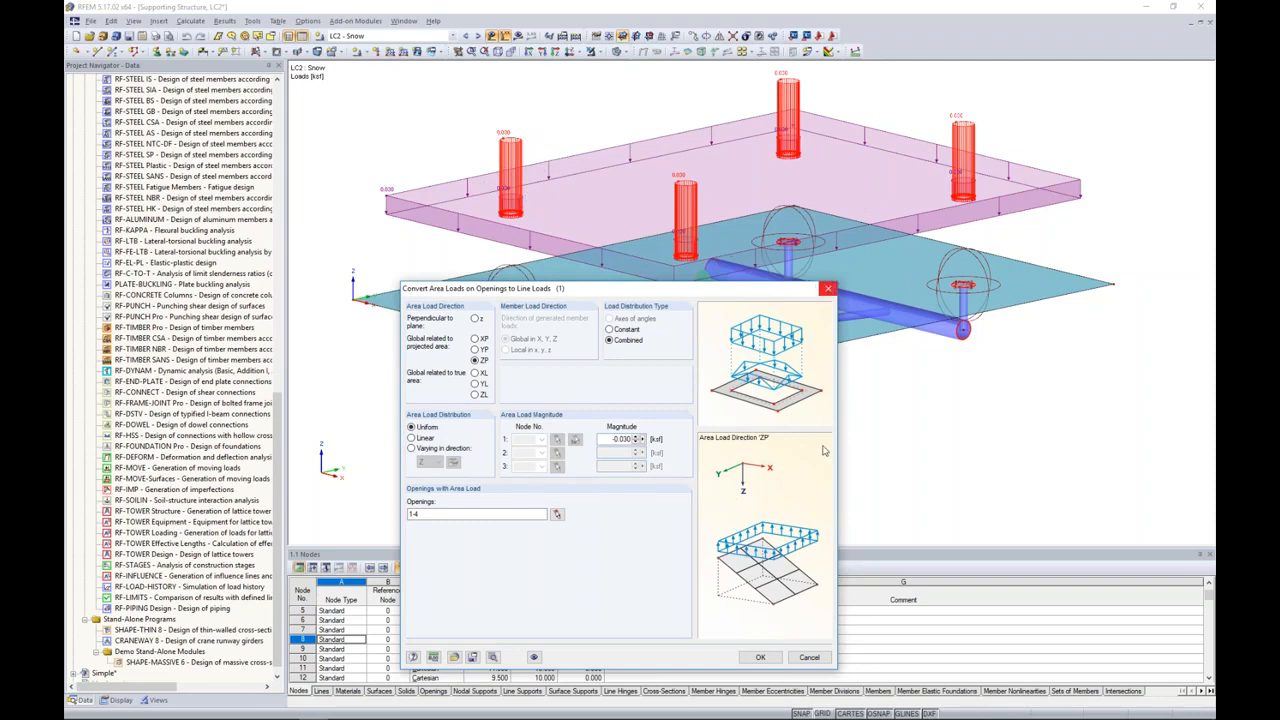
left_click(817, 657)
scroll(688, 415, "up", 10)
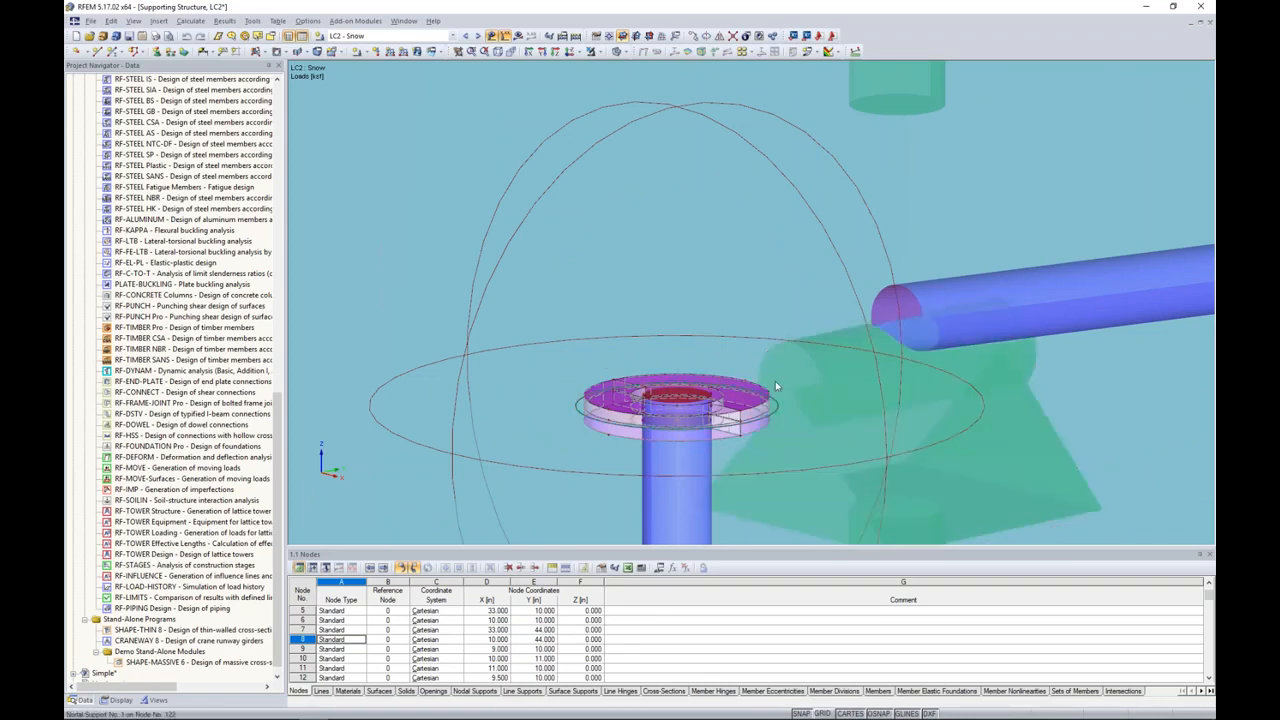
middle_click_drag(587, 402, 590, 402, "ctrl")
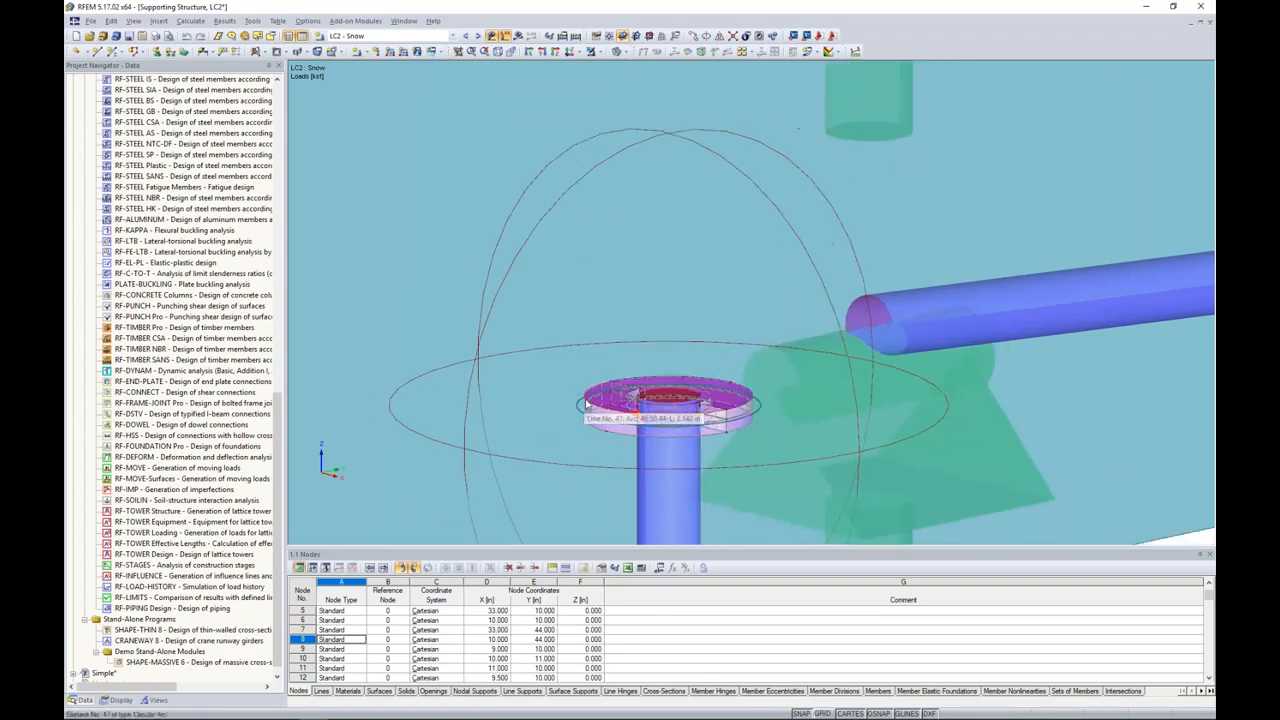
scroll(587, 402, "down", 10)
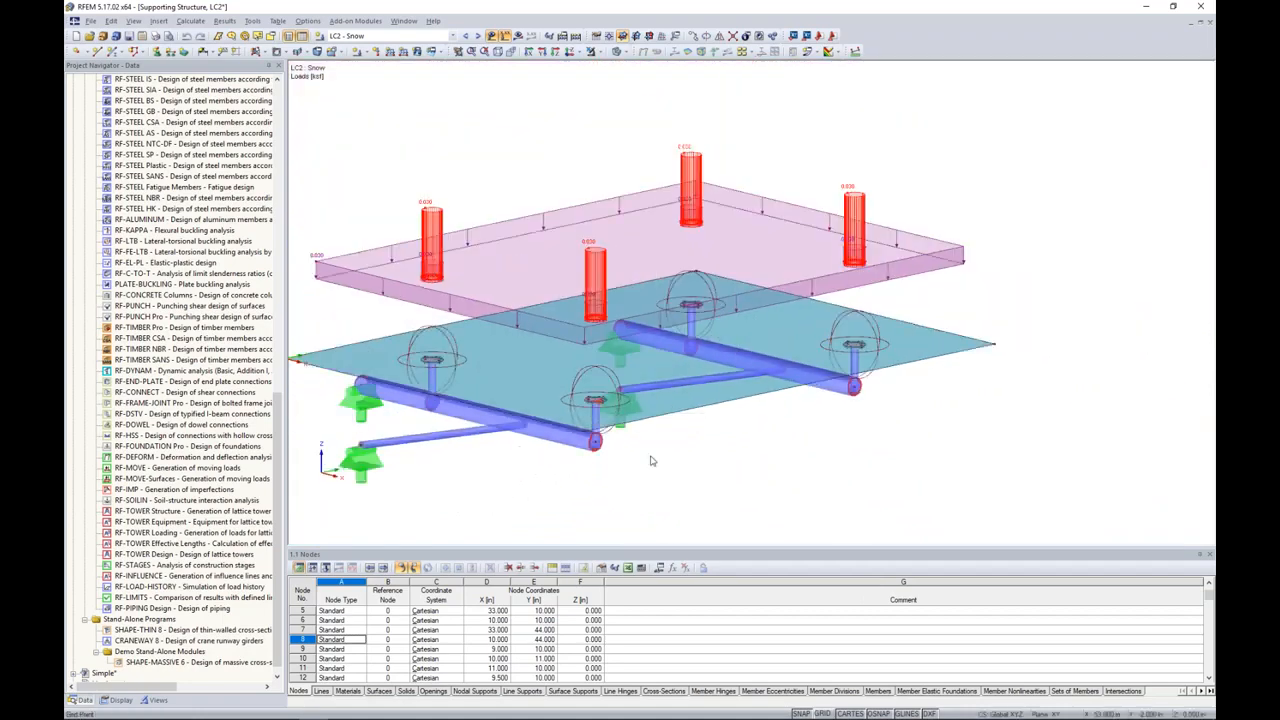
Step: Show the structure in side view with the load display turned off
middle_click_drag(650, 461, 771, 408, "ctrl")
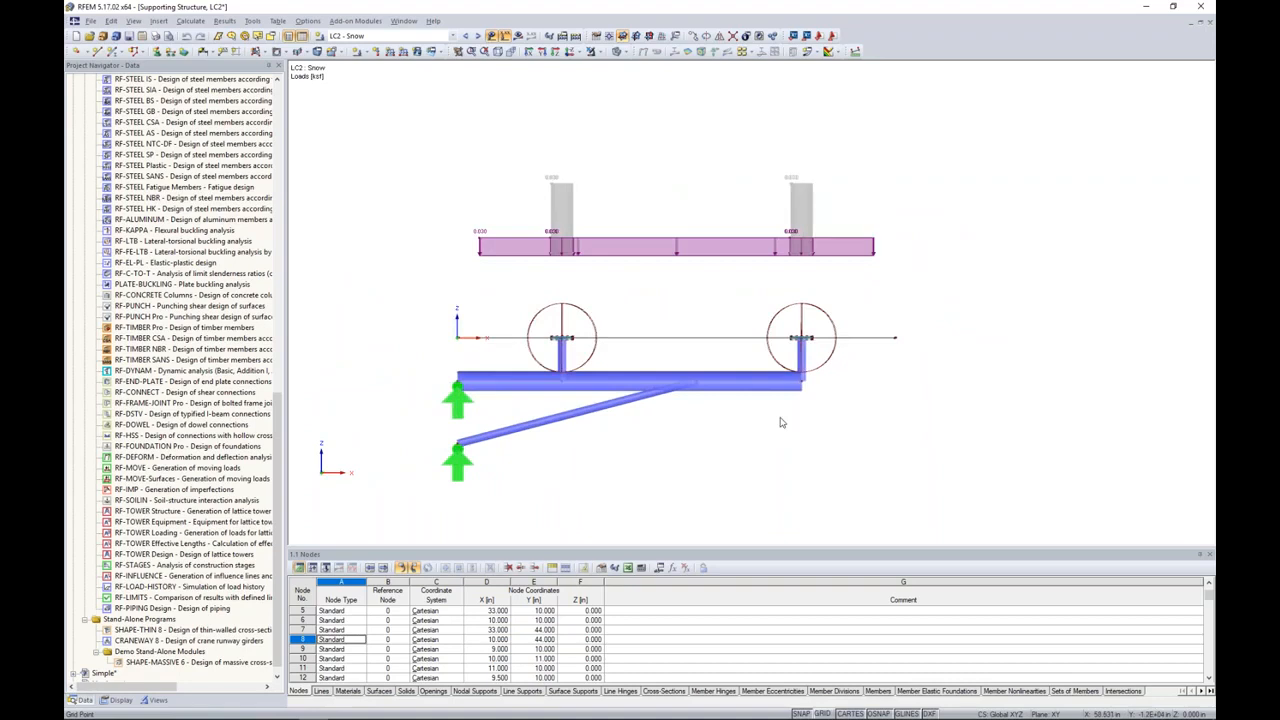
left_click(491, 36)
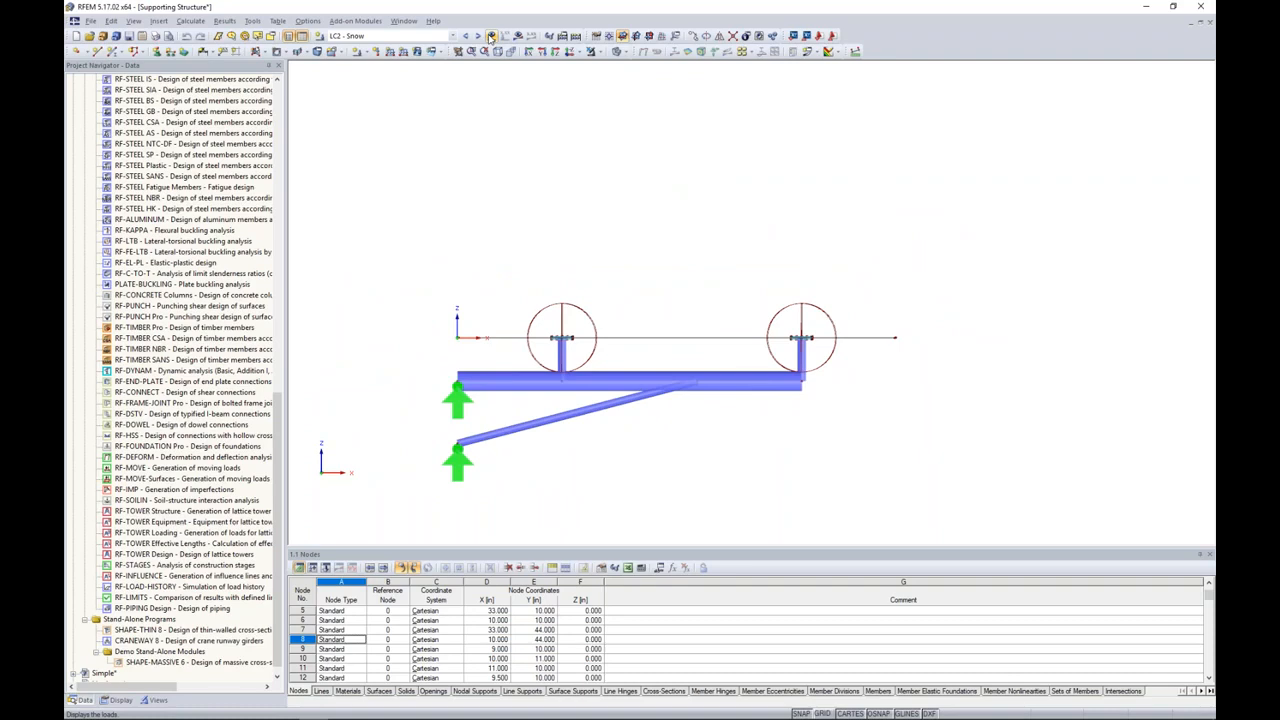
left_click_drag(280, 435, 289, 122)
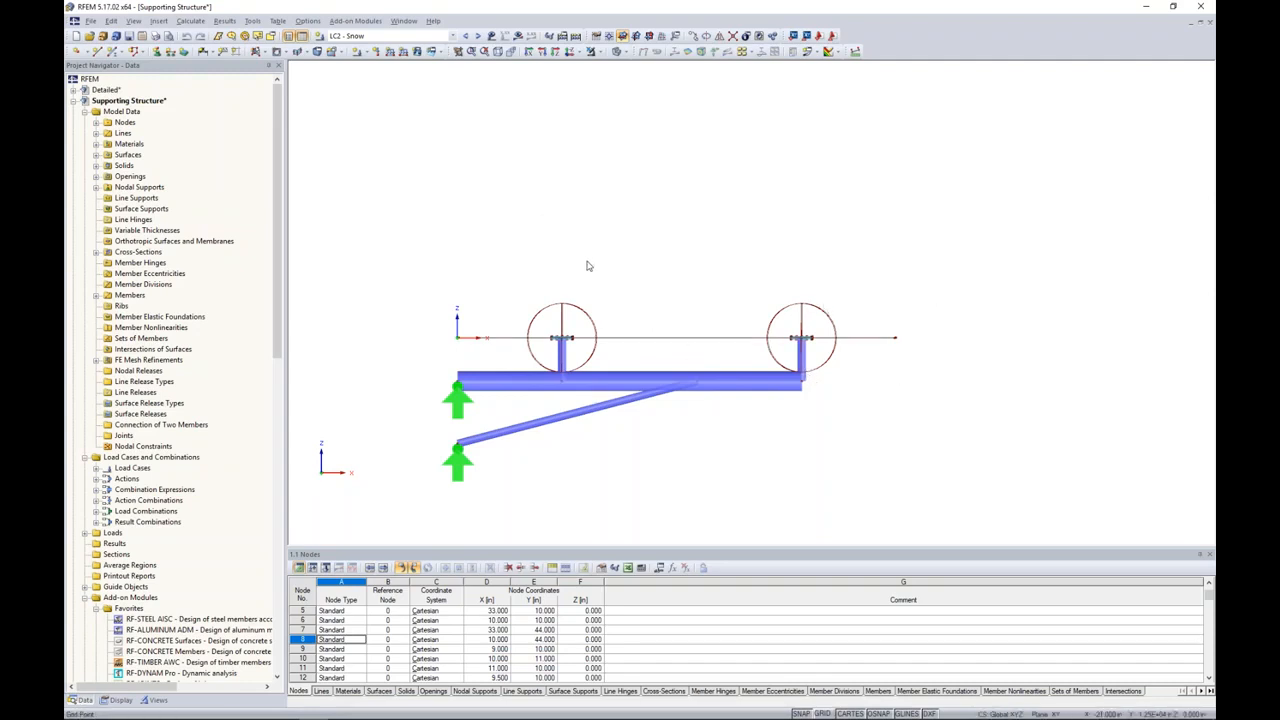
Step: Slope the entire model with a 5° 3D chamfer about the Y axis in direction Z, starting from the global origin
left_click_drag(972, 520, 414, 180)
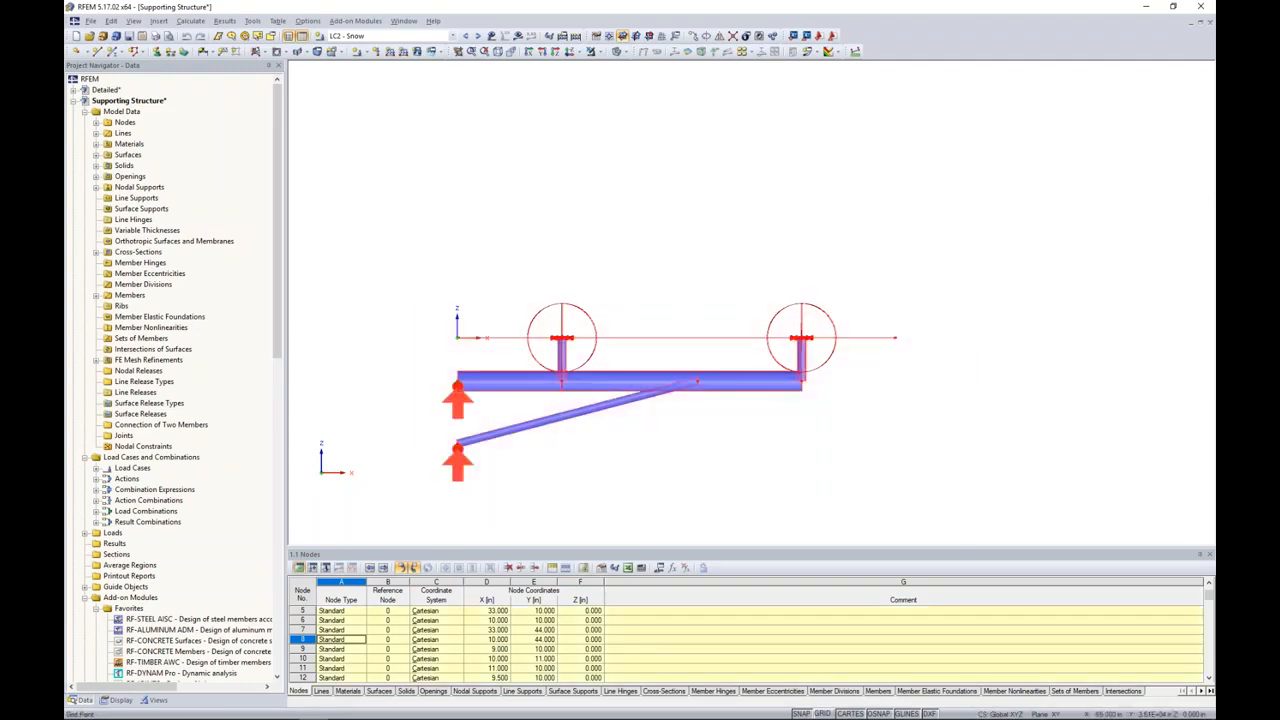
left_click(111, 21)
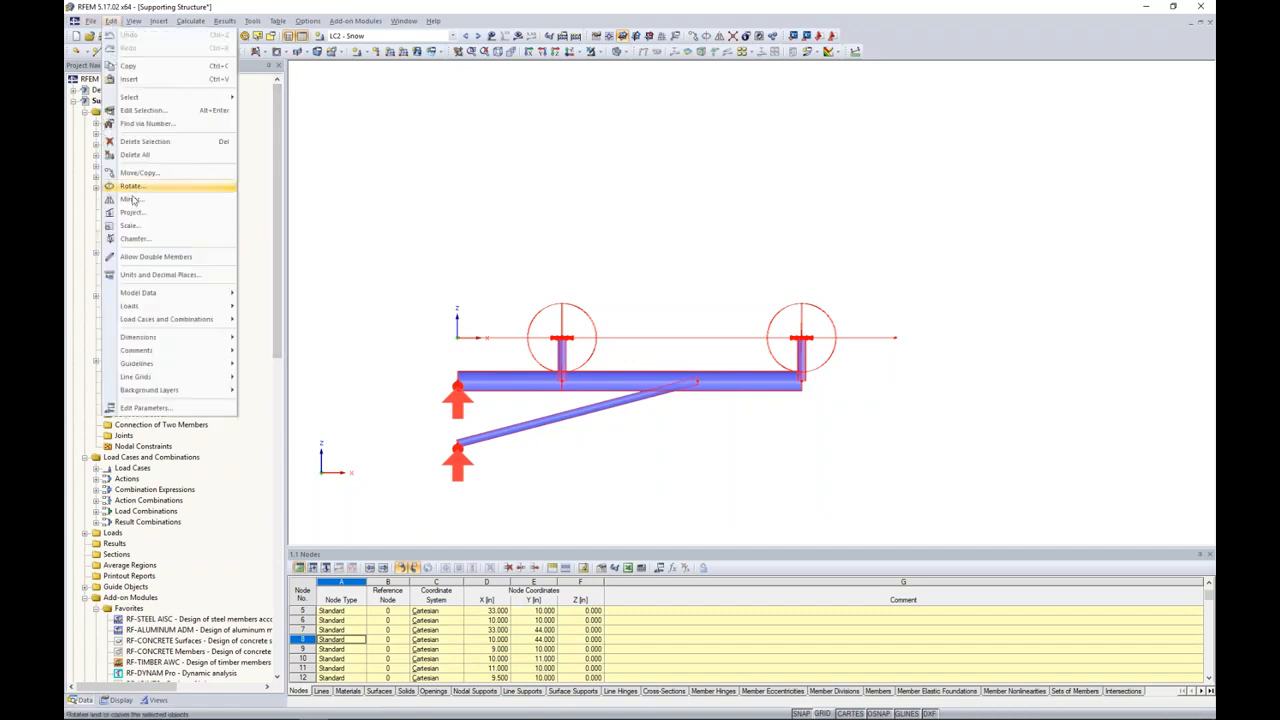
left_click(135, 240)
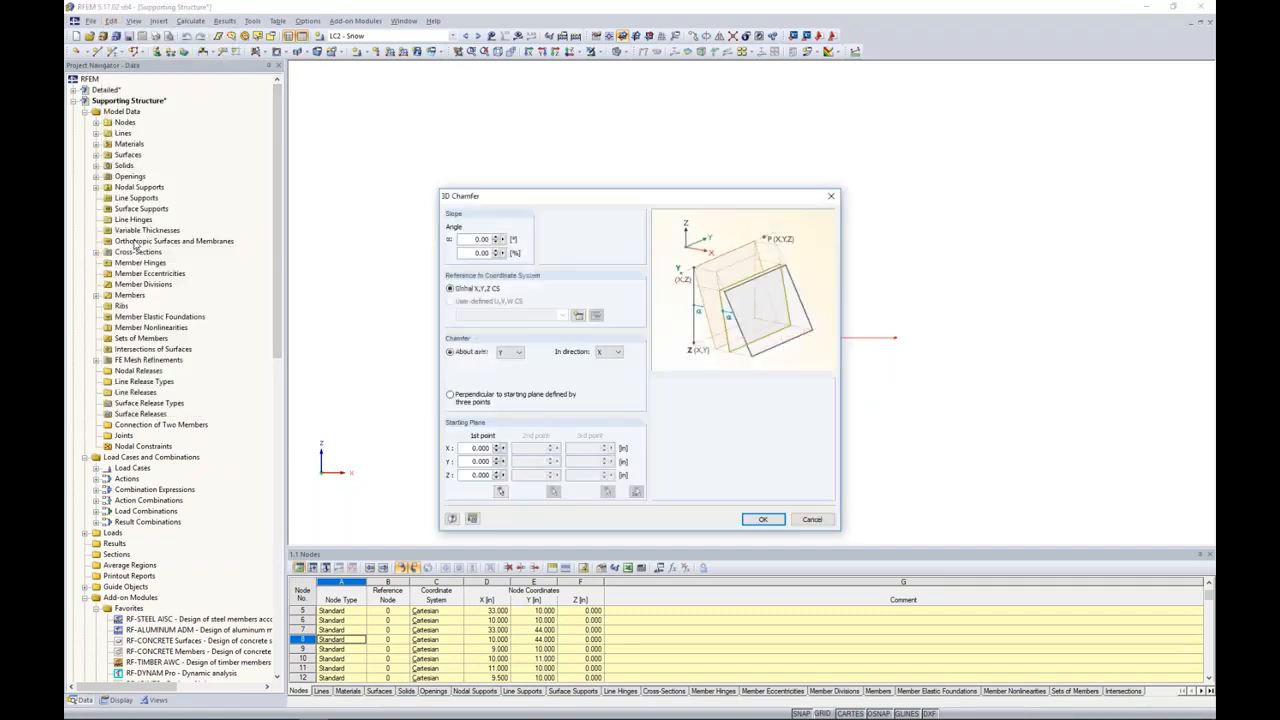
left_click_drag(619, 199, 866, 155)
double_click(730, 193)
type("5")
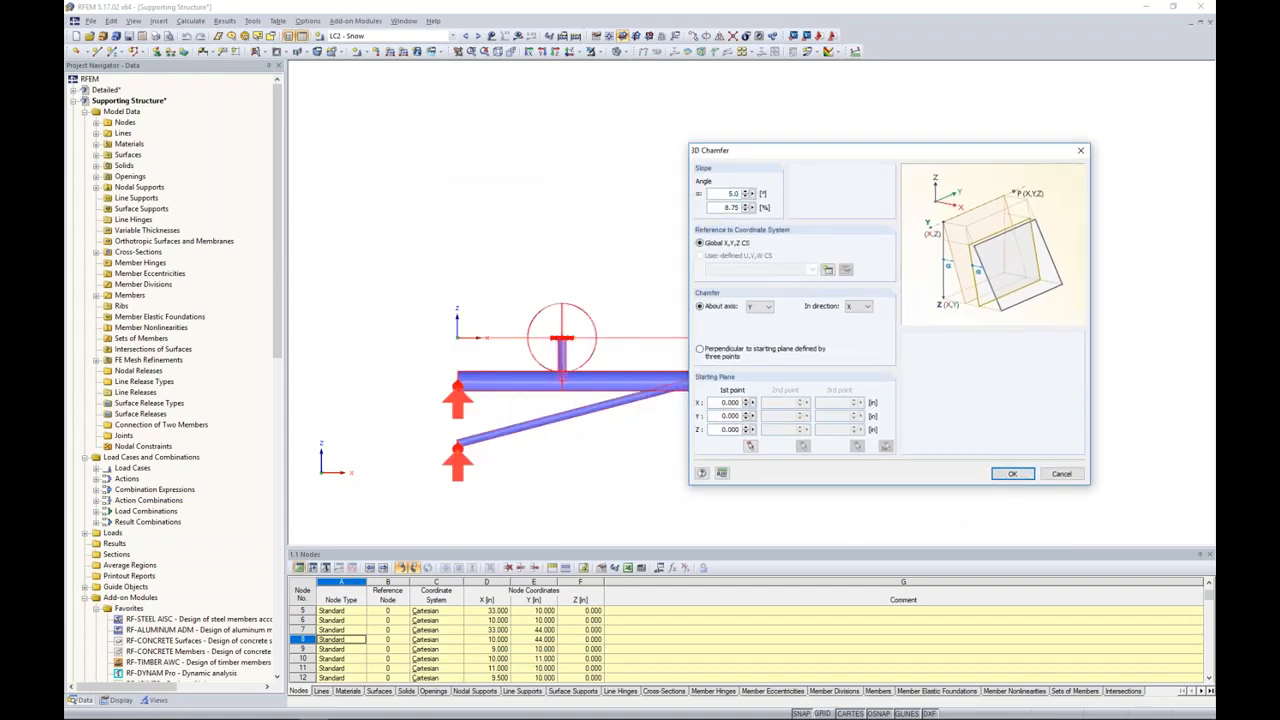
left_click(766, 307)
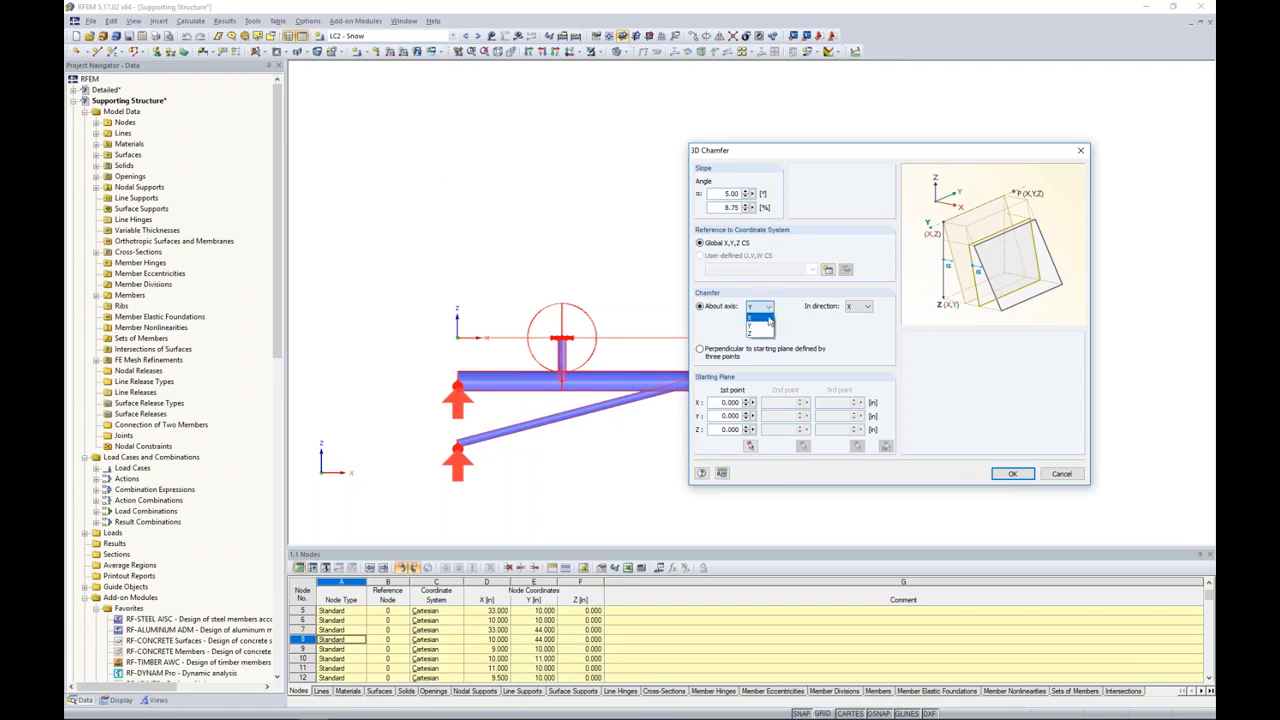
left_click(766, 326)
left_click(859, 306)
left_click(858, 335)
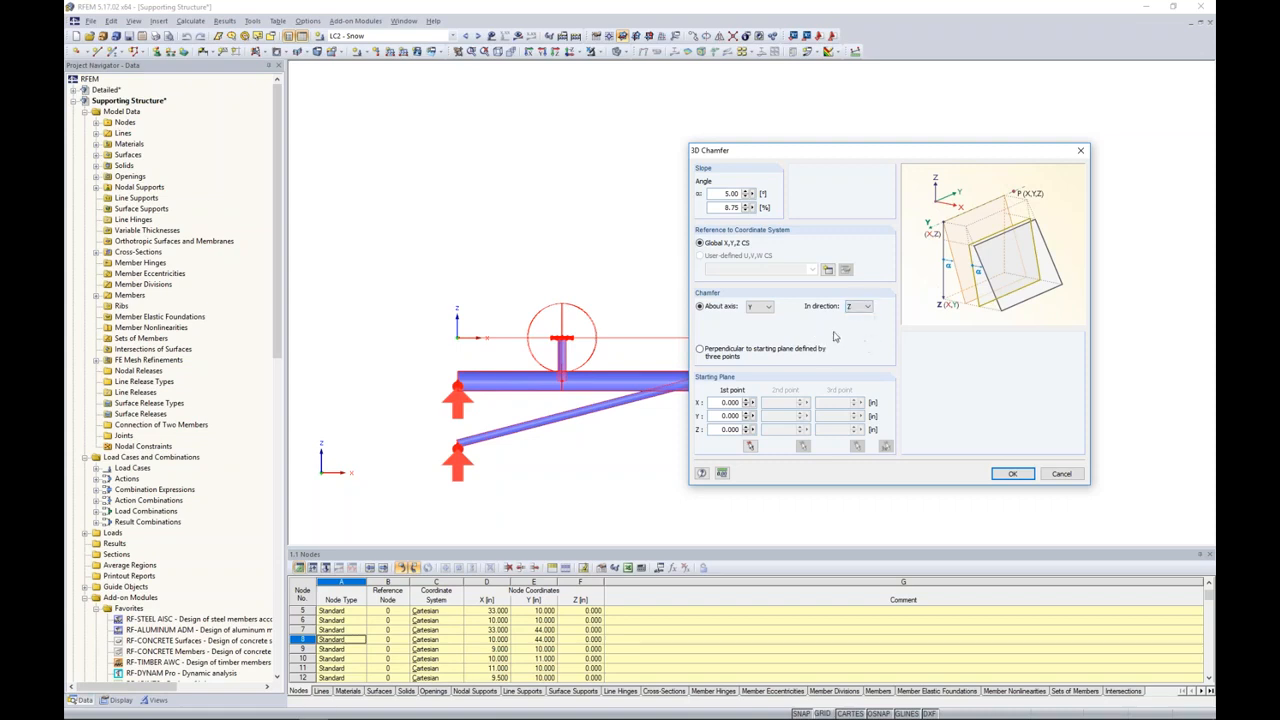
left_click(751, 446)
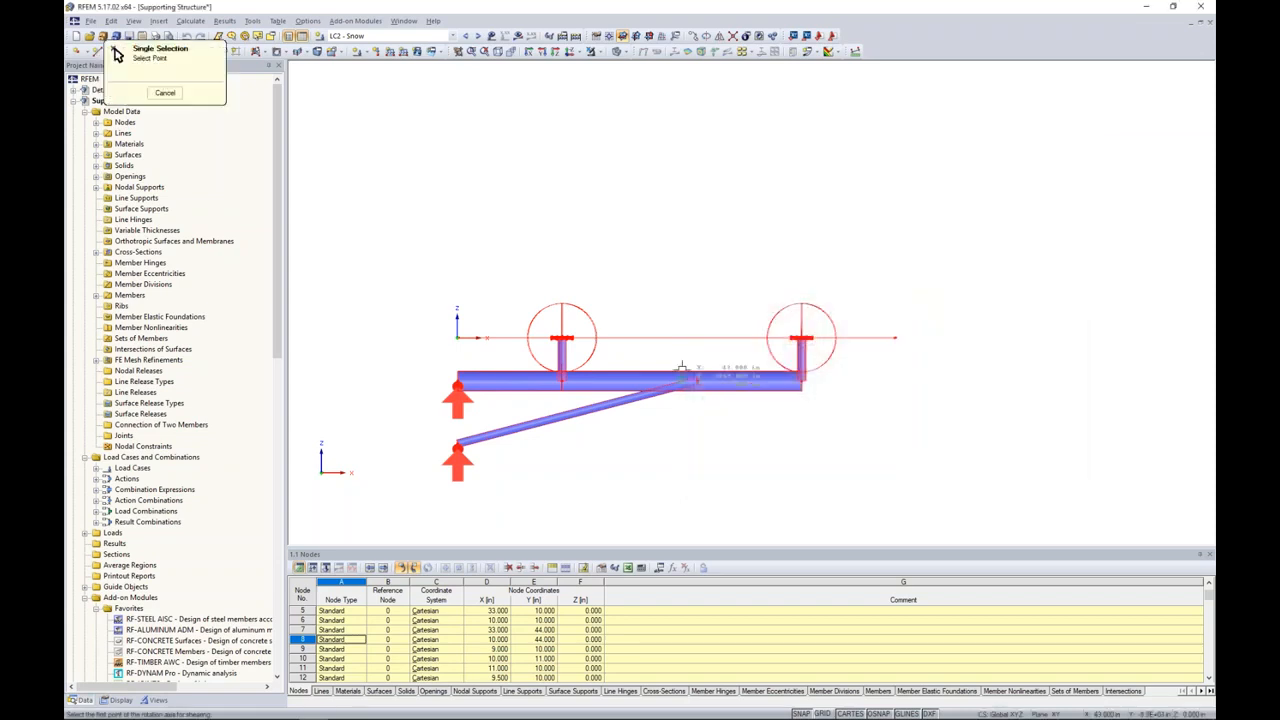
type("2")
key("Return")
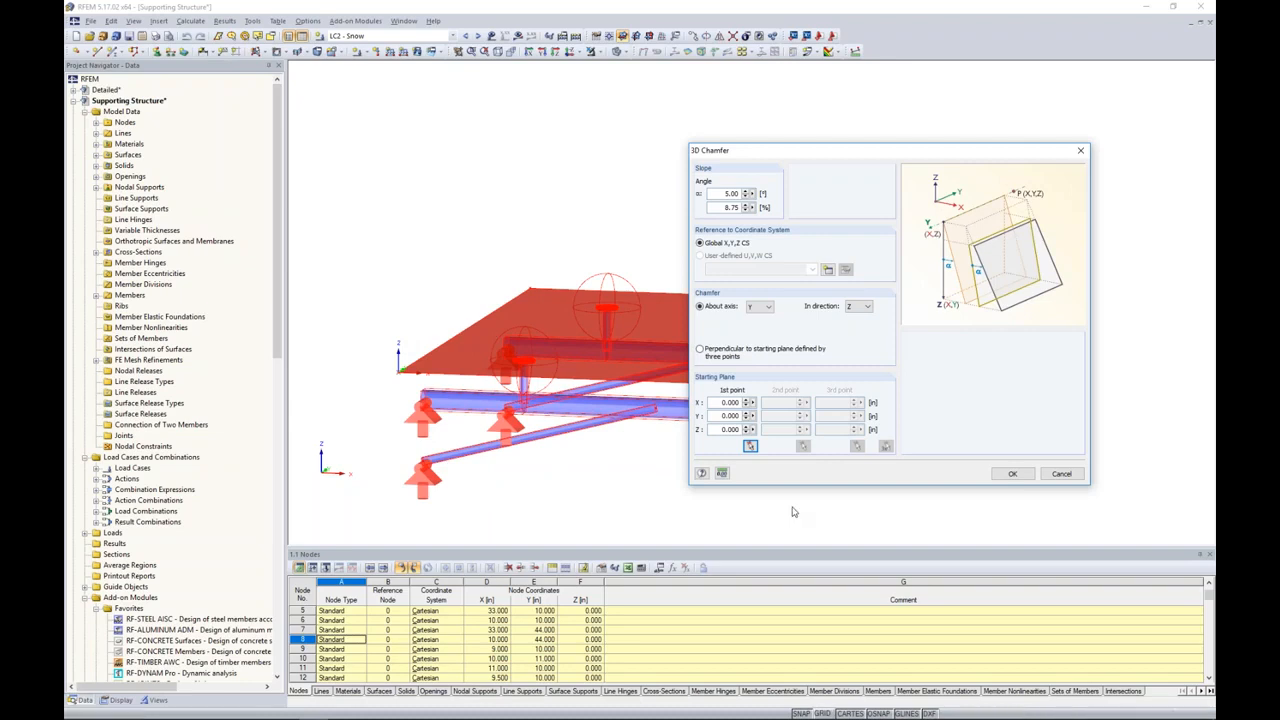
left_click(1017, 476)
Step: Examine the sloped structure and one near point fitting up close, and return to the overall view
middle_click_drag(916, 448, 812, 384, "ctrl")
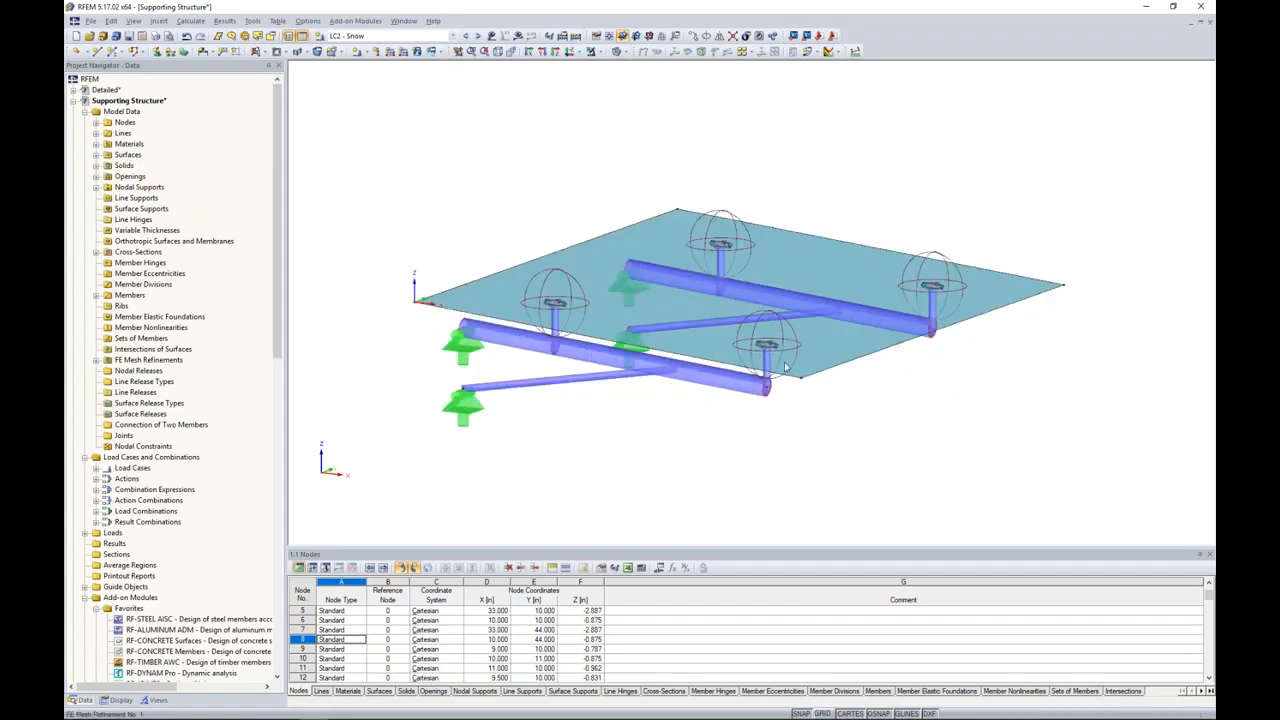
scroll(762, 352, "up", 8)
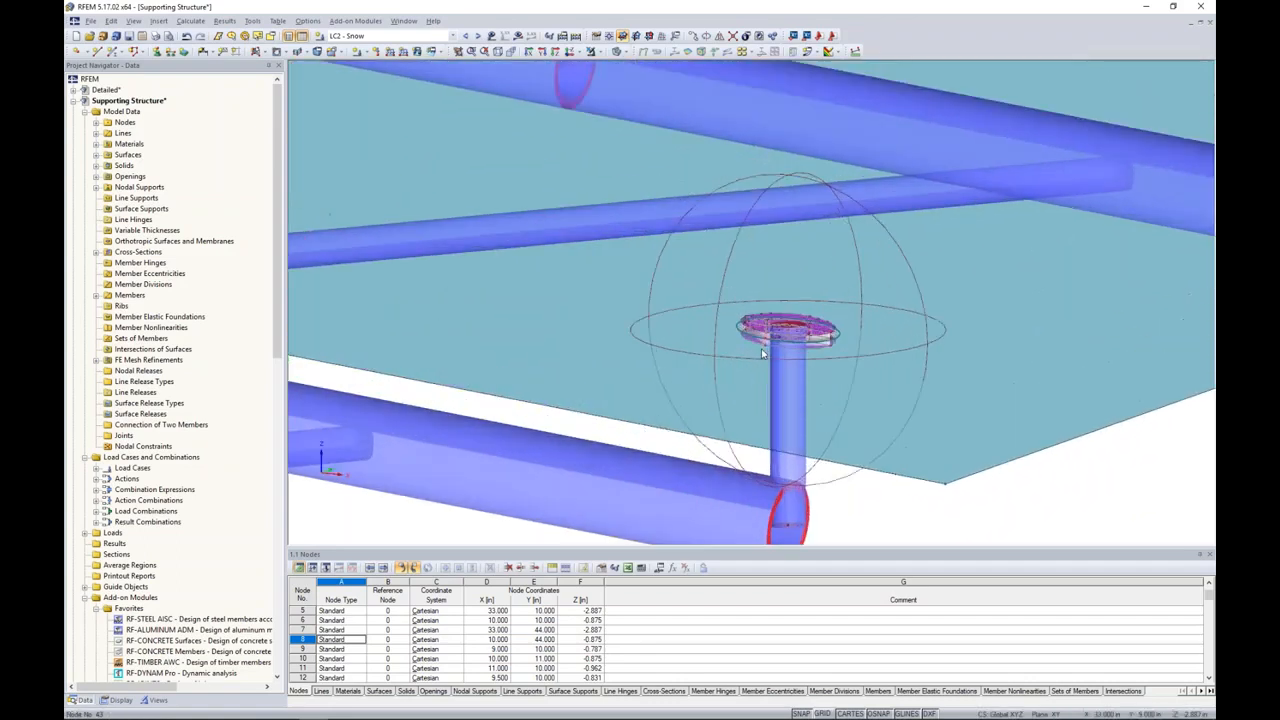
scroll(762, 352, "up", 2)
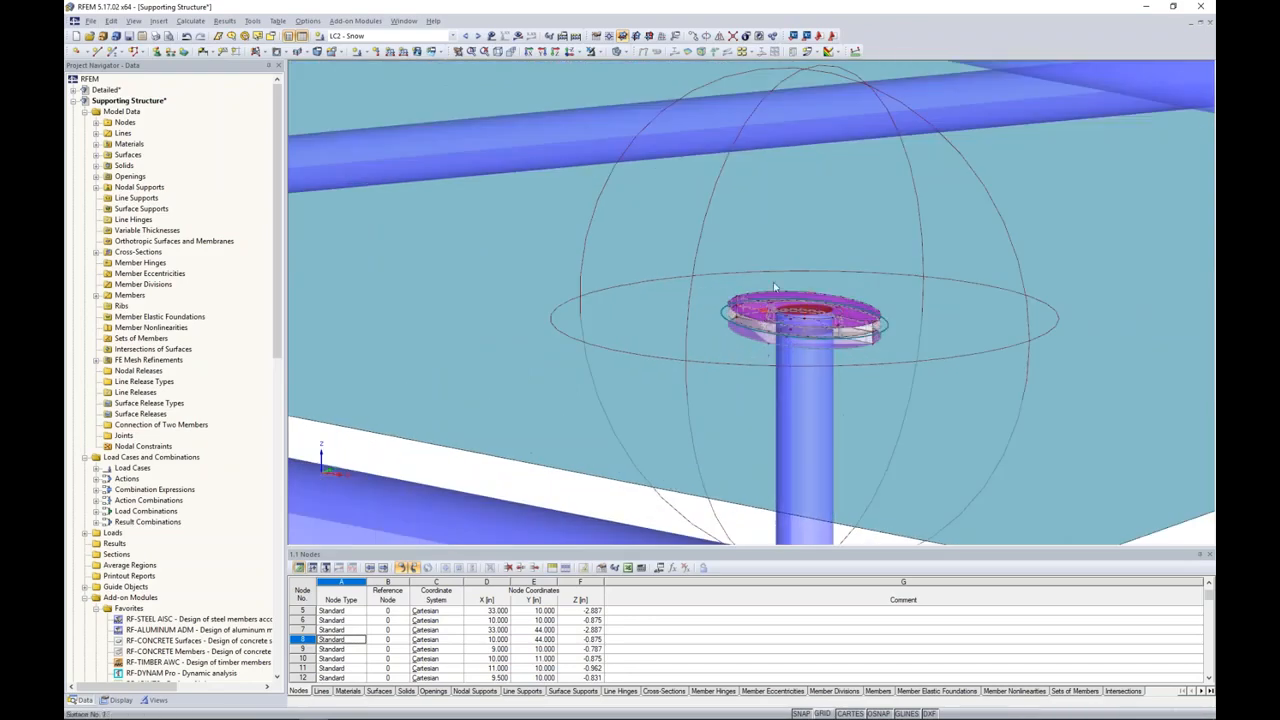
scroll(763, 313, "down", 6)
scroll(802, 331, "down", 3)
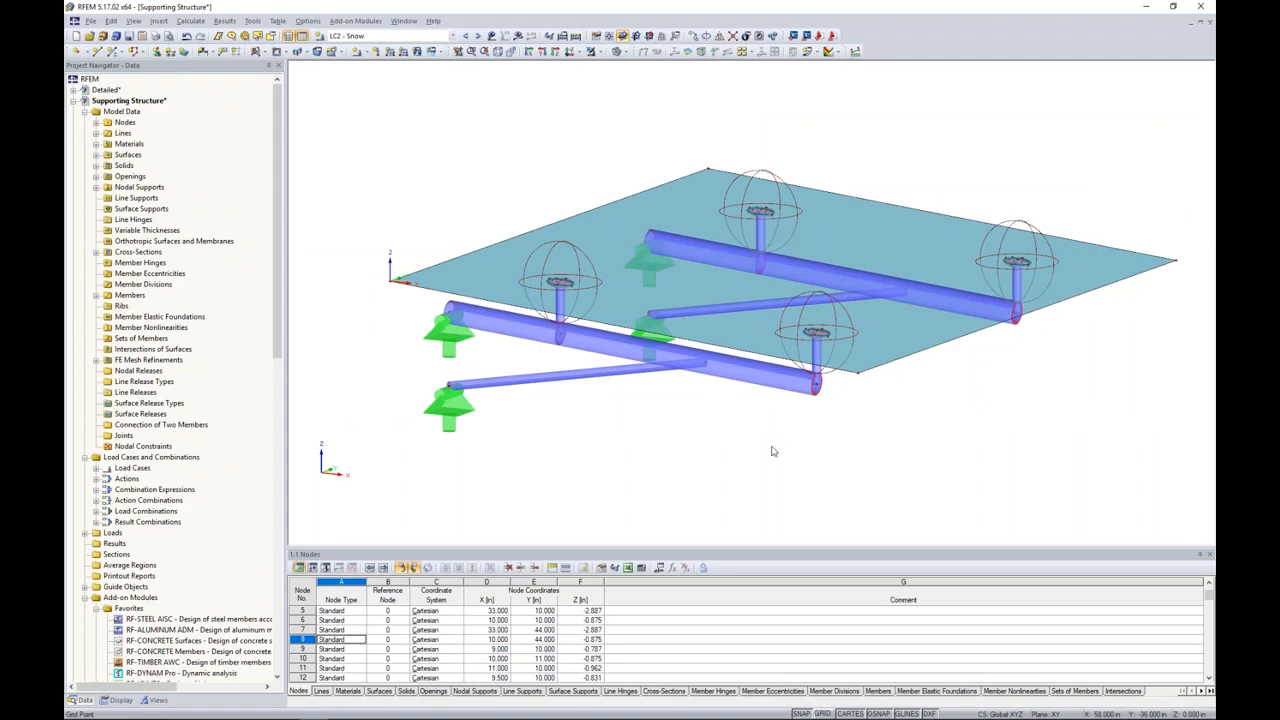
Step: Start picking the surfaces to design in RF-GLASS and show only the surfaces with Standard stiffness
scroll(186, 470, "down", 5)
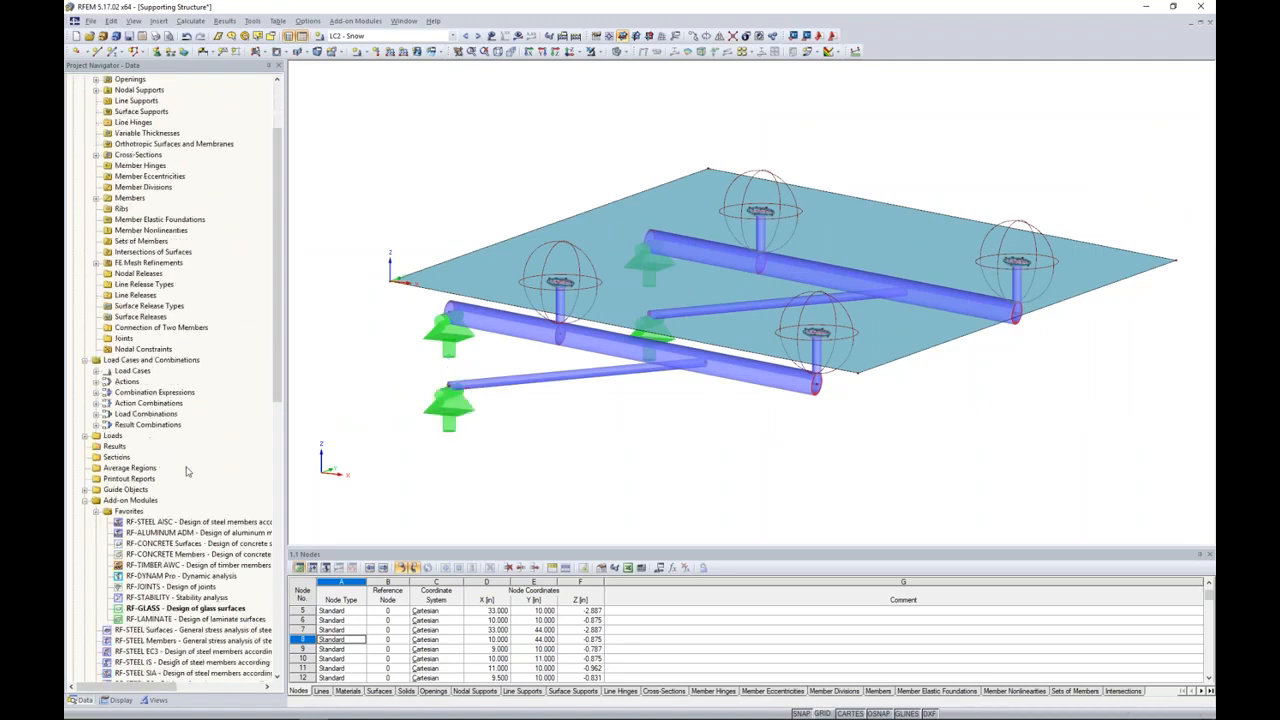
double_click(155, 544)
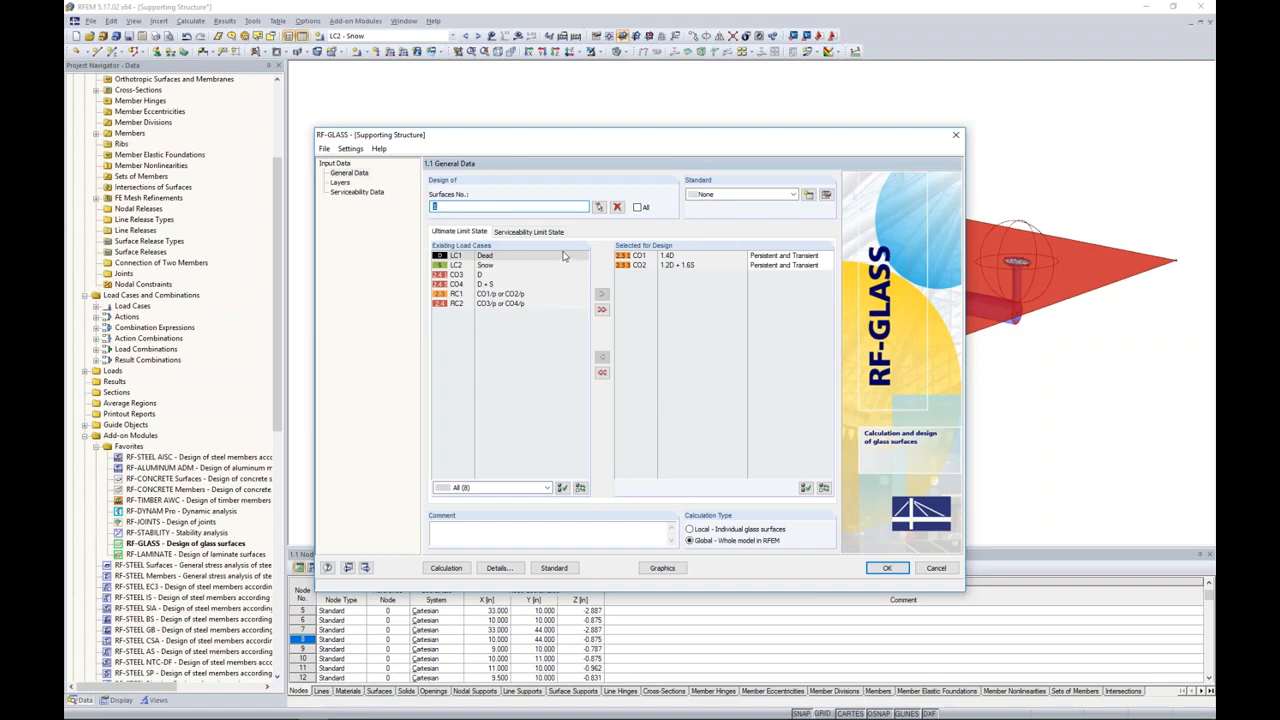
left_click(598, 206)
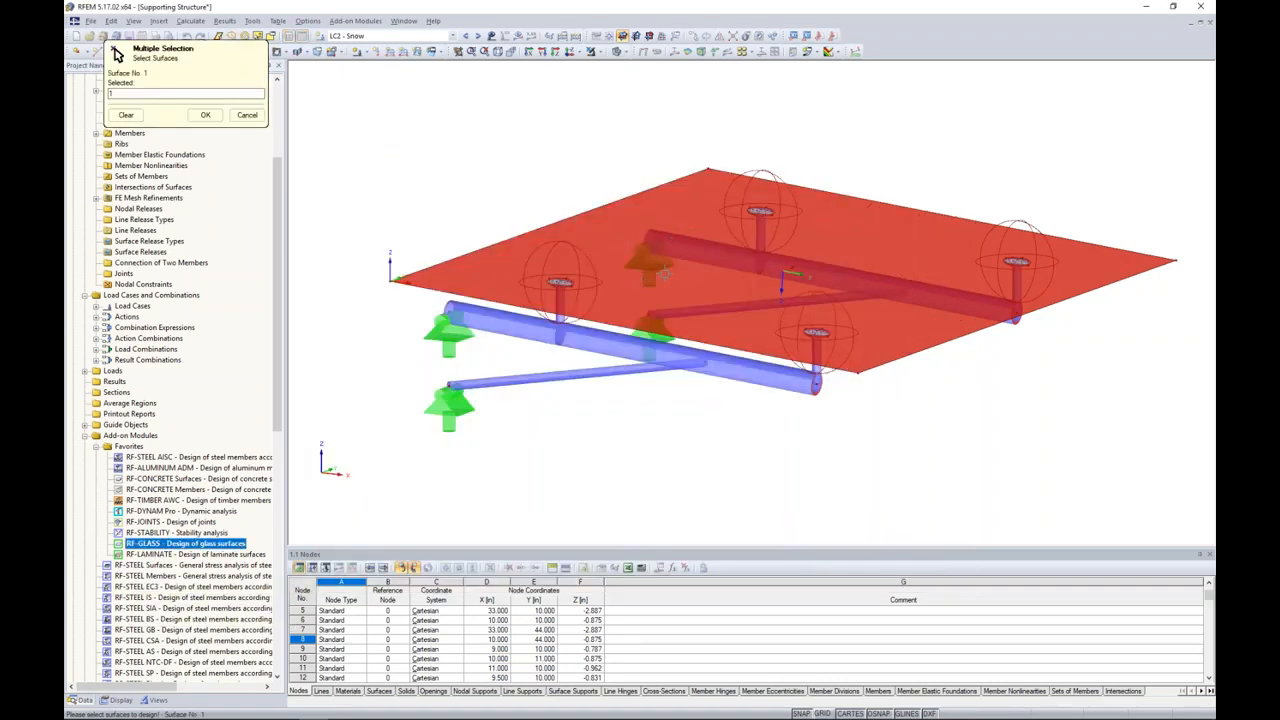
scroll(845, 341, "up", 5)
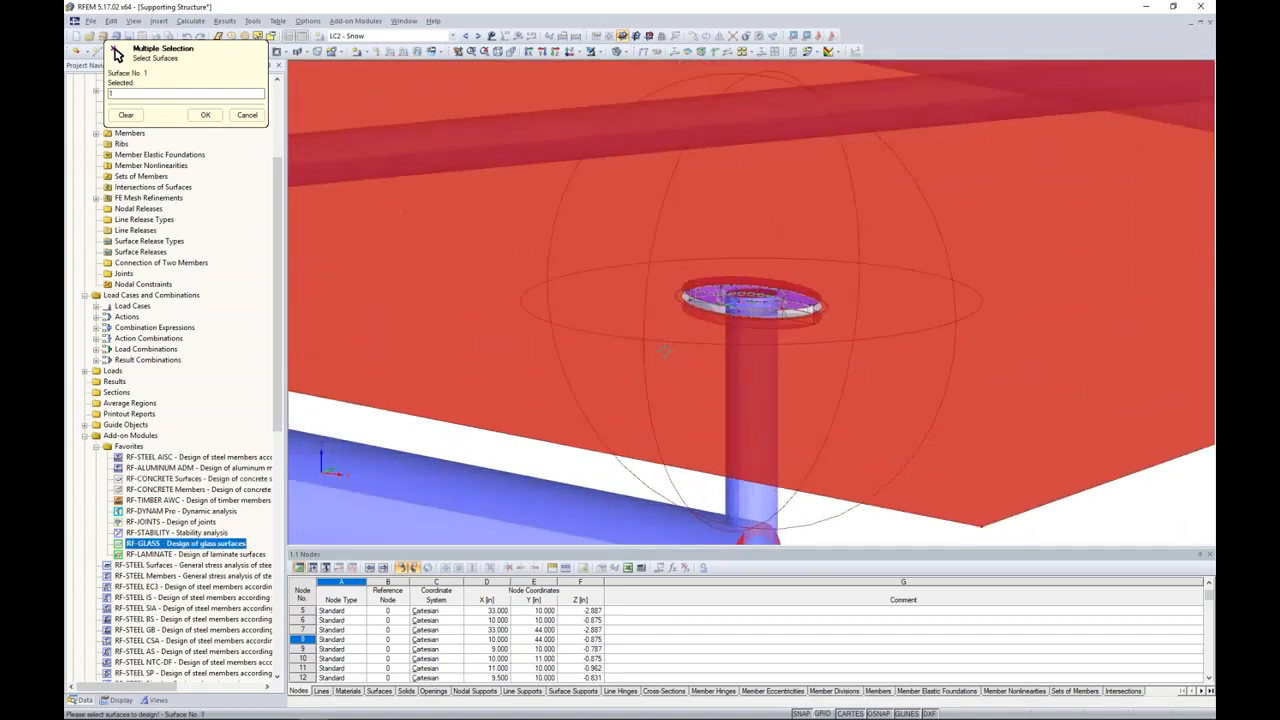
scroll(664, 350, "down", 3)
scroll(664, 350, "down", 5)
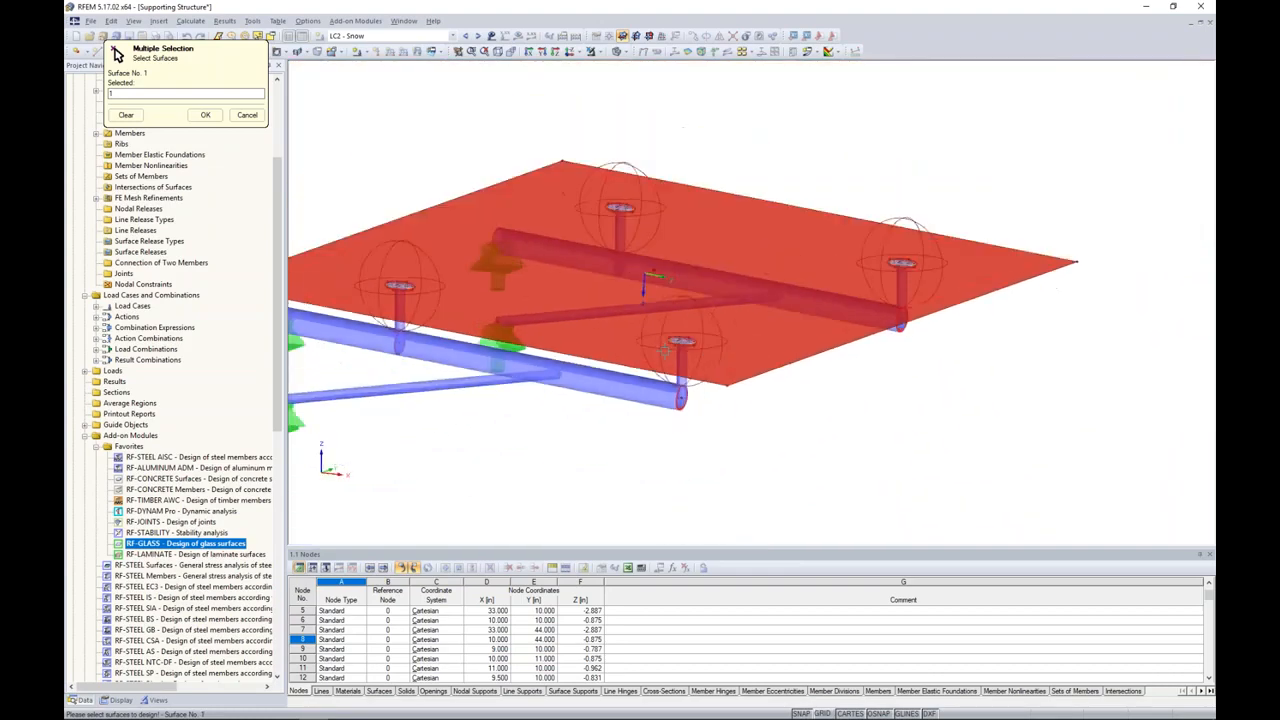
middle_click_drag(729, 475, 763, 434)
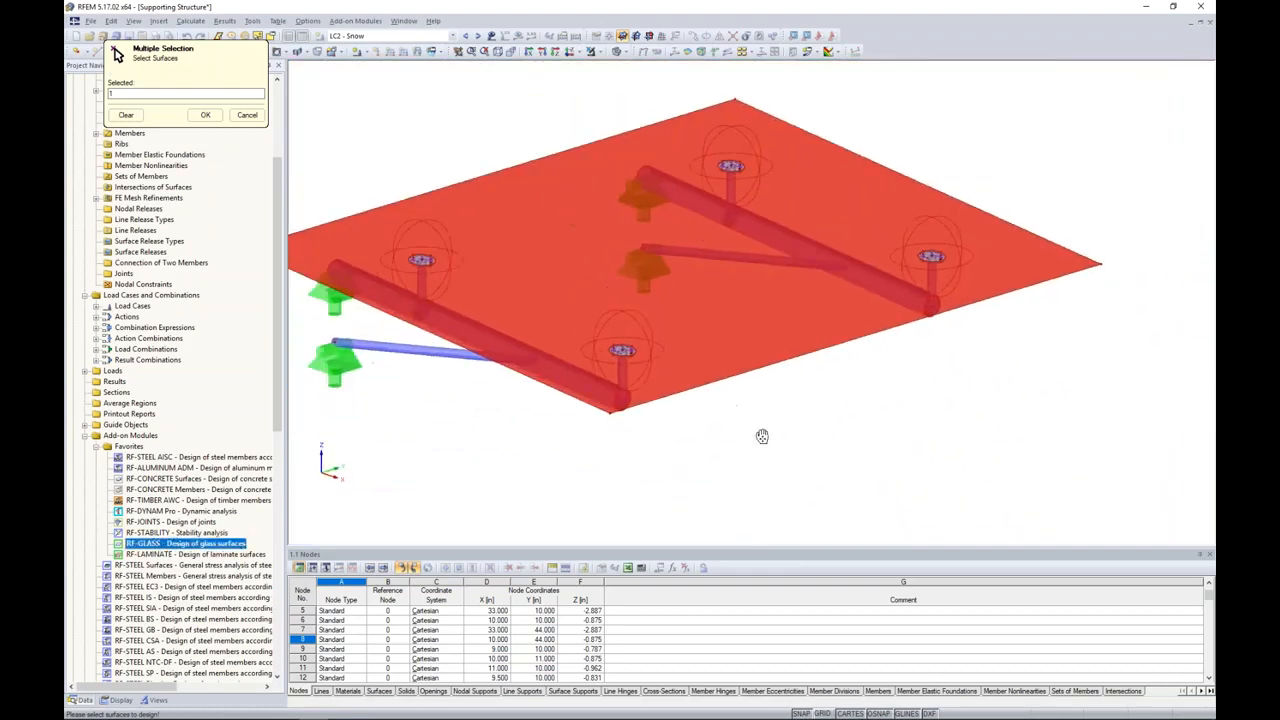
left_click(156, 699)
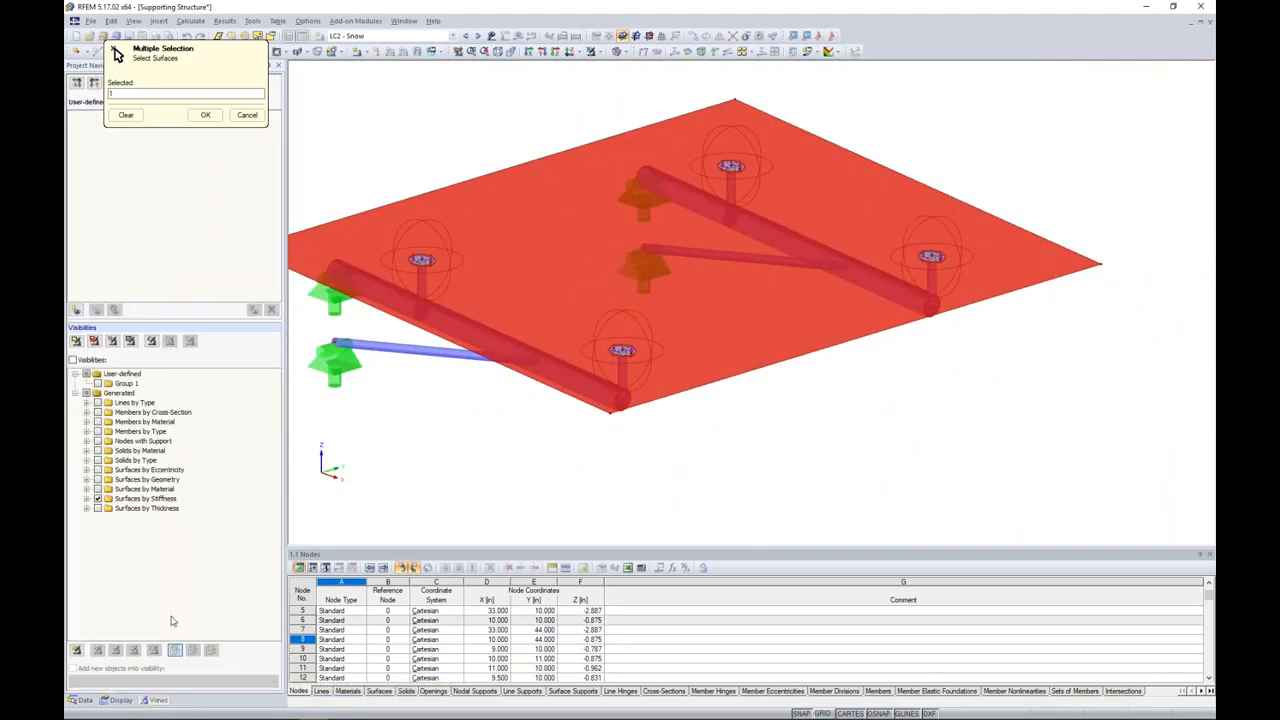
left_click(86, 498)
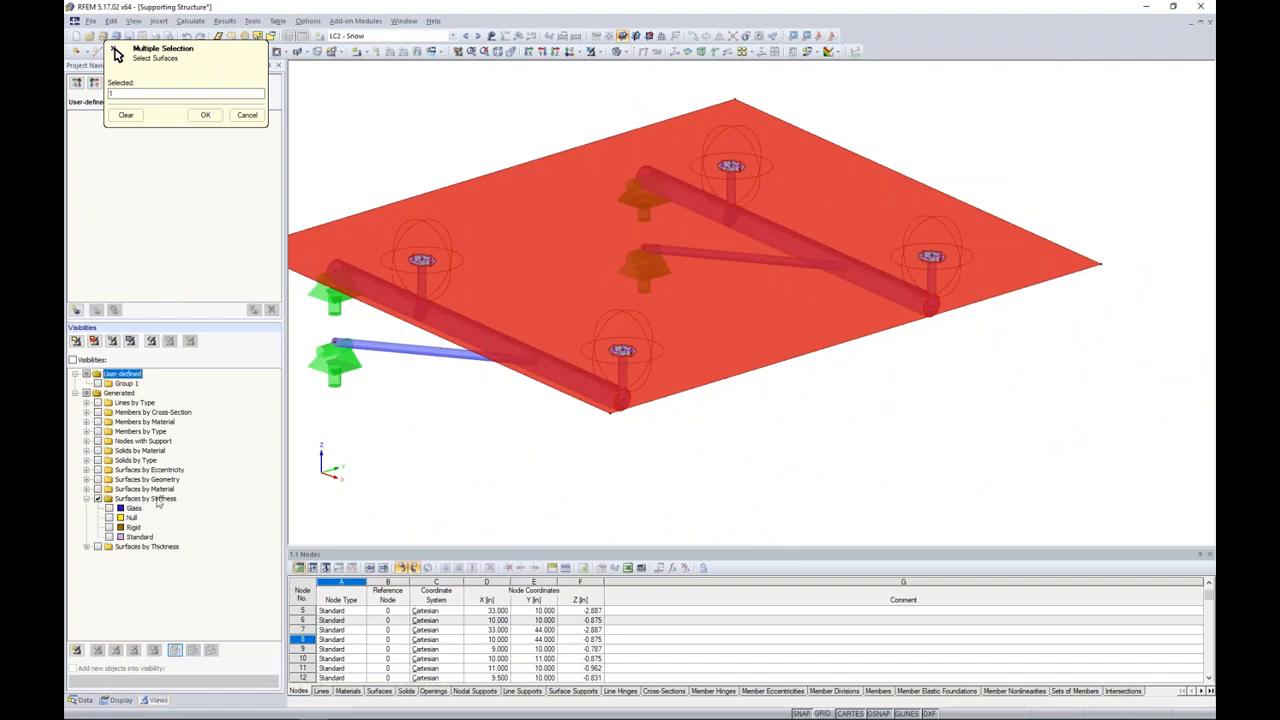
left_click(109, 537)
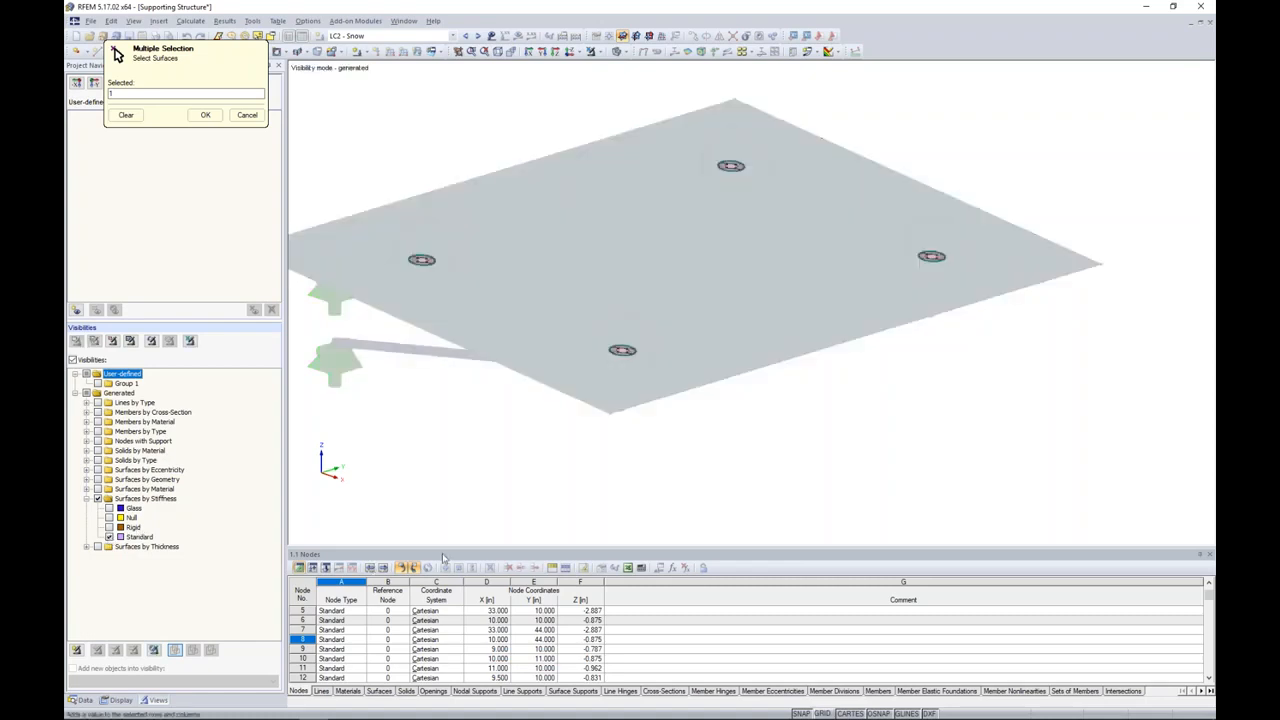
Step: Pick the disc surfaces at all four fittings, restore the full model and set surfaces 11,18,30,37,51,58,70,77 and 1 for design
left_click(643, 365)
left_click(455, 278)
left_click(456, 279)
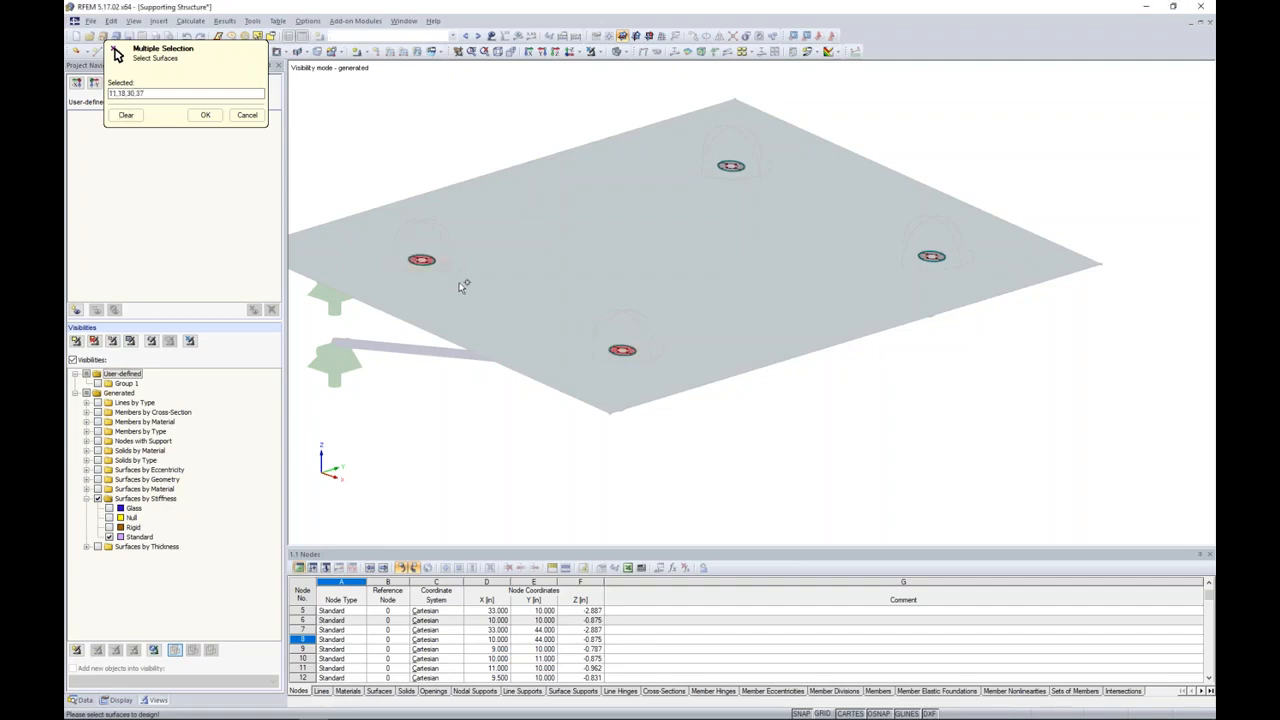
left_click(758, 191)
left_click(908, 240)
left_click(594, 56)
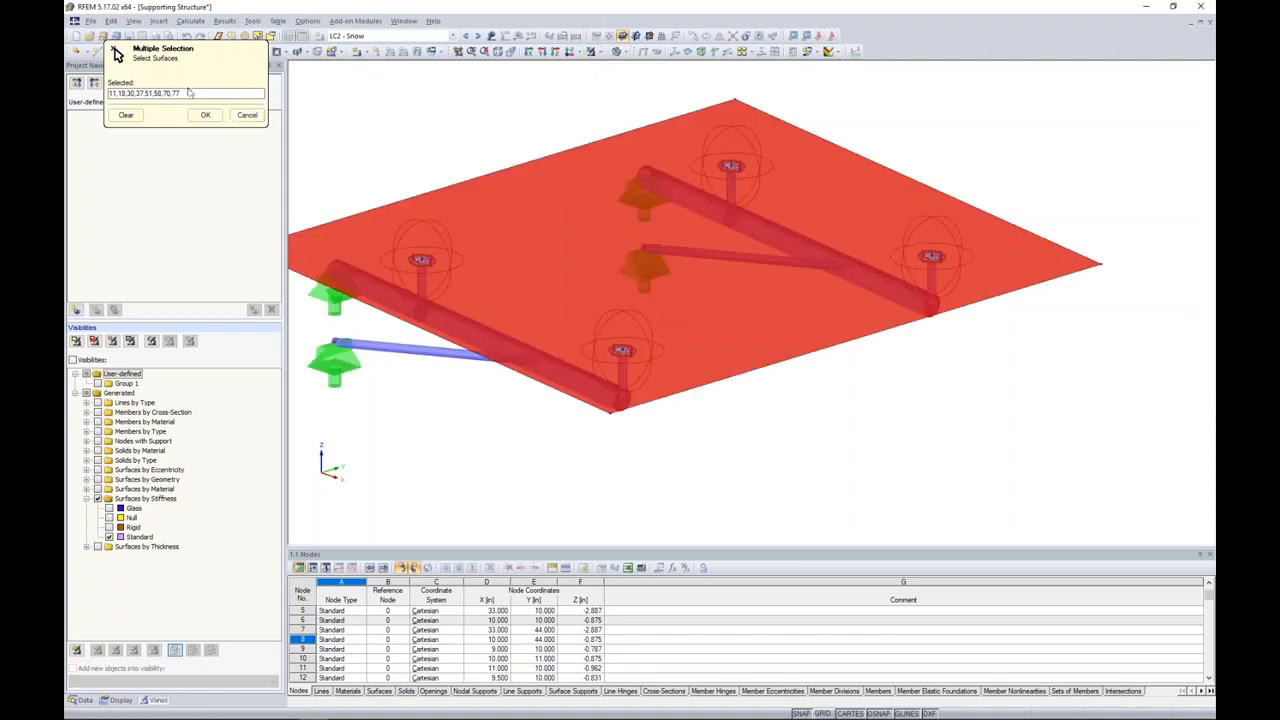
left_click(205, 115)
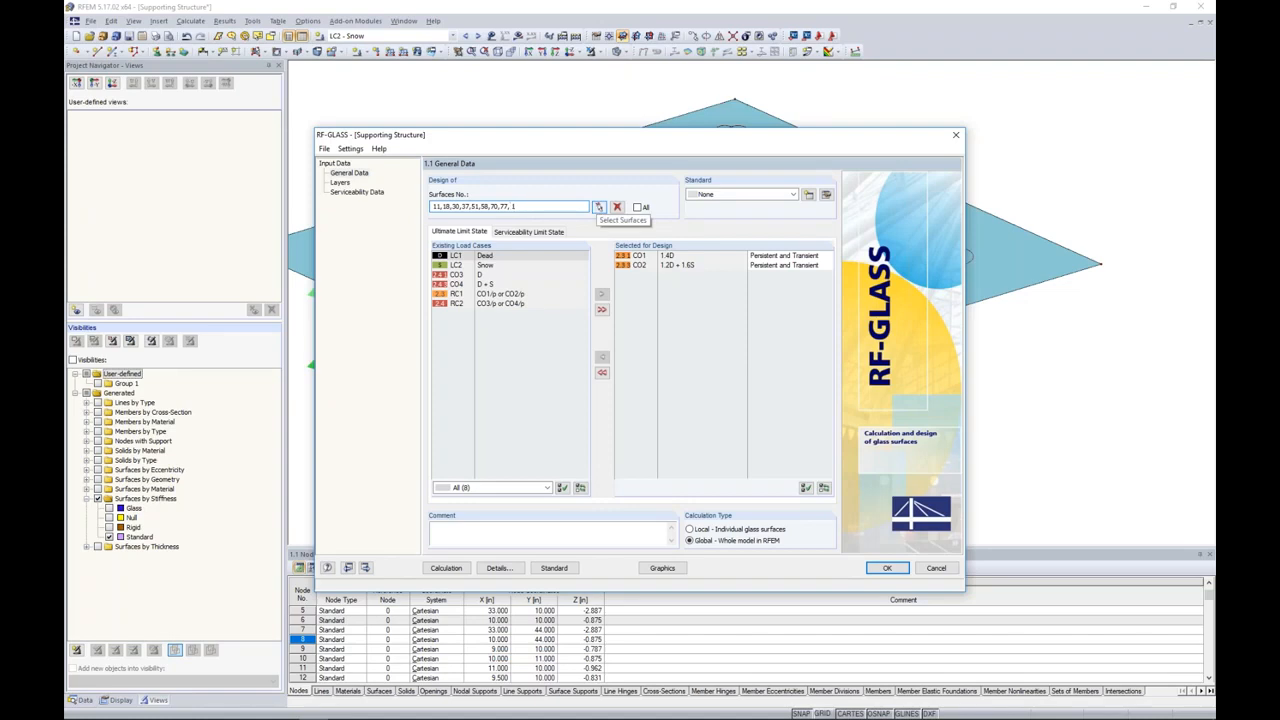
Step: Assign surfaces 11,18,30,37,51,58,70,77,1 to Composition 1 in the layer data
left_click_drag(580, 136, 586, 259)
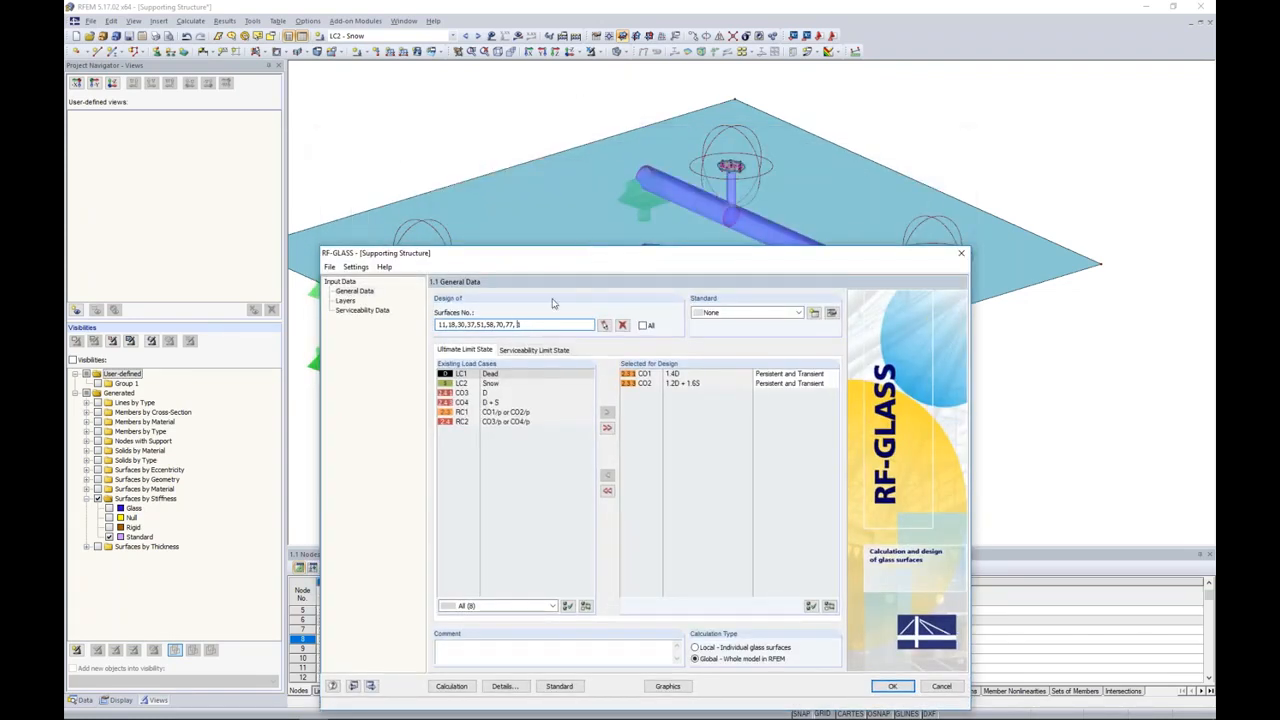
left_click_drag(530, 325, 400, 318)
left_click(345, 301)
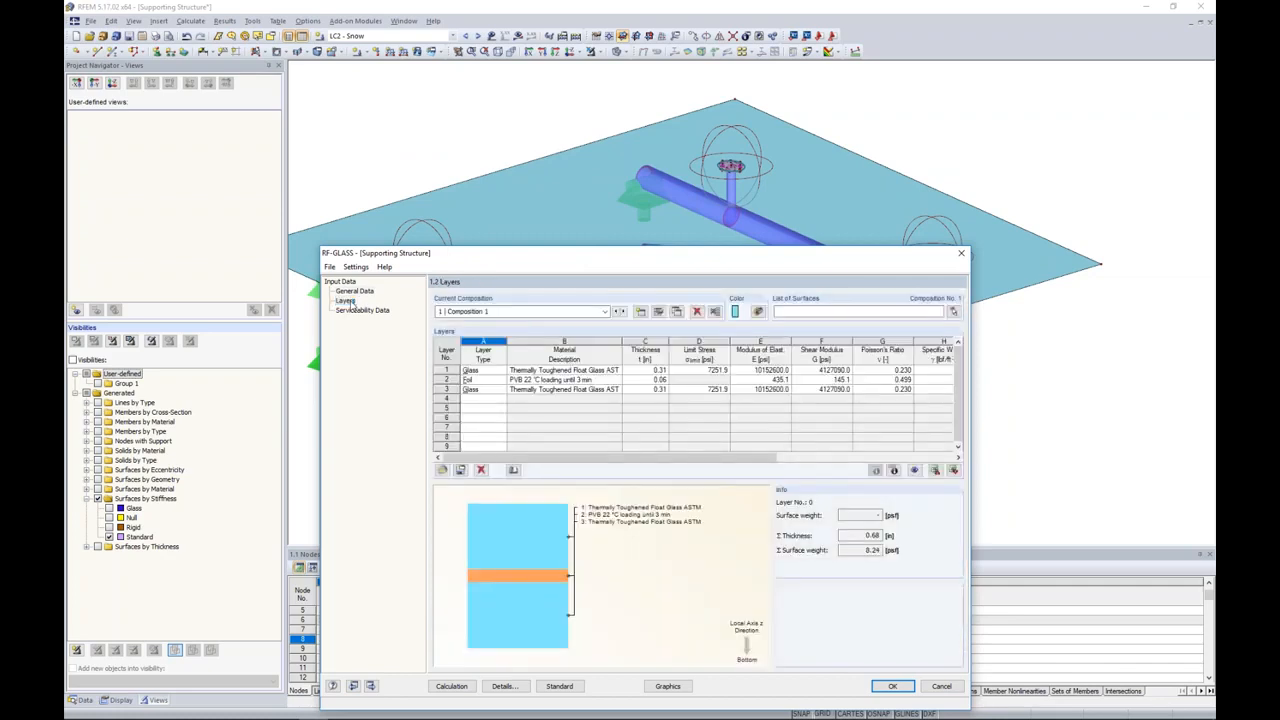
left_click(800, 311)
type("11,18,30,37,51,58,70,77,1")
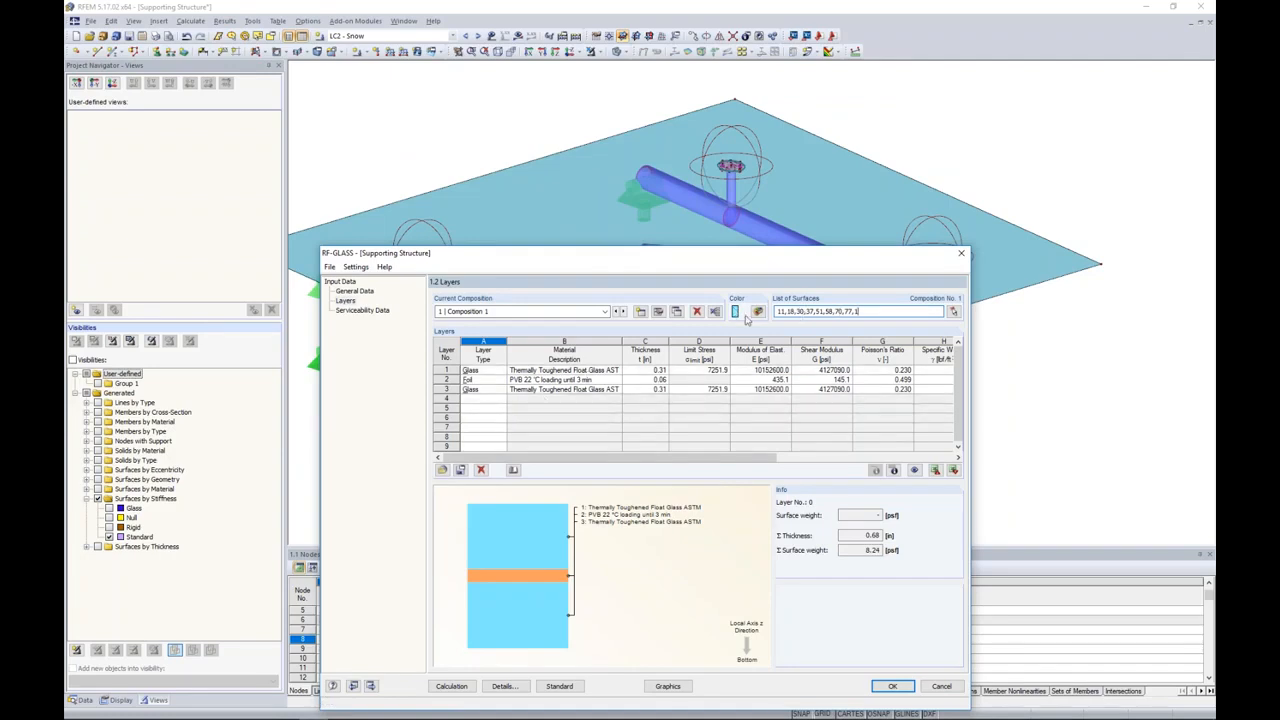
Step: Check the serviceability data of surface 1 against the model and accept the RF-GLASS input
left_click_drag(740, 265, 799, 145)
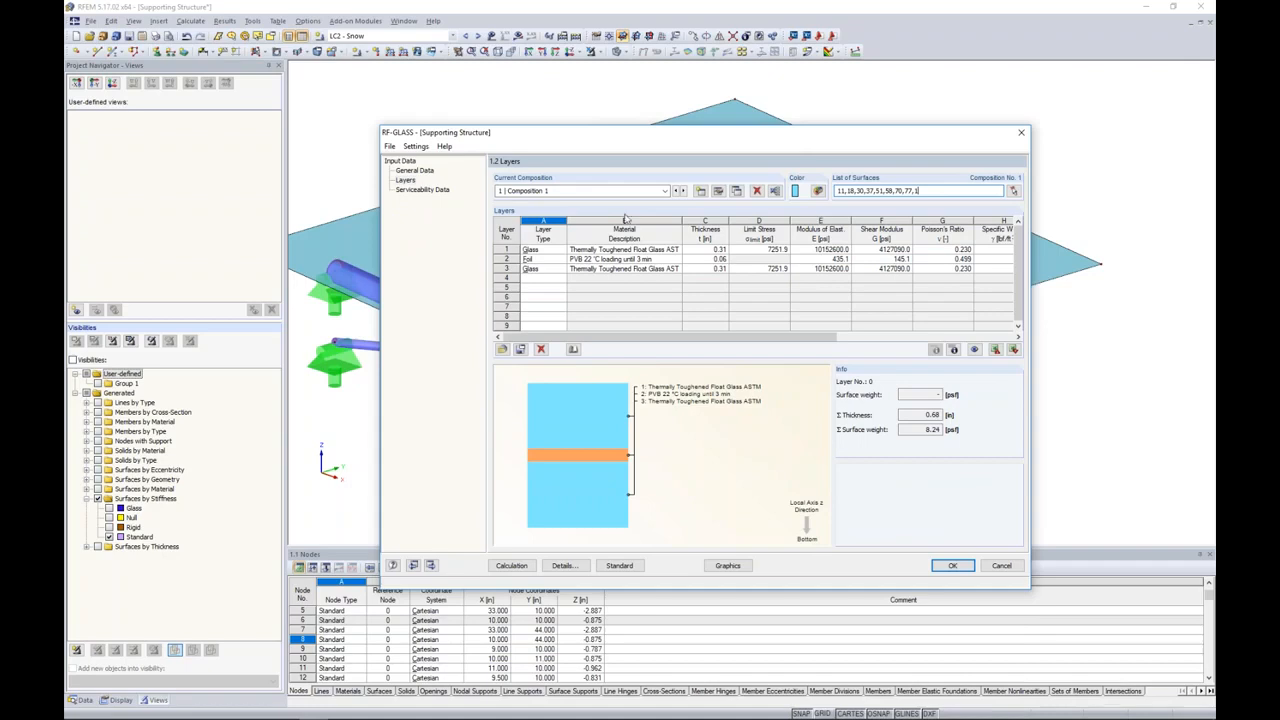
left_click(443, 192)
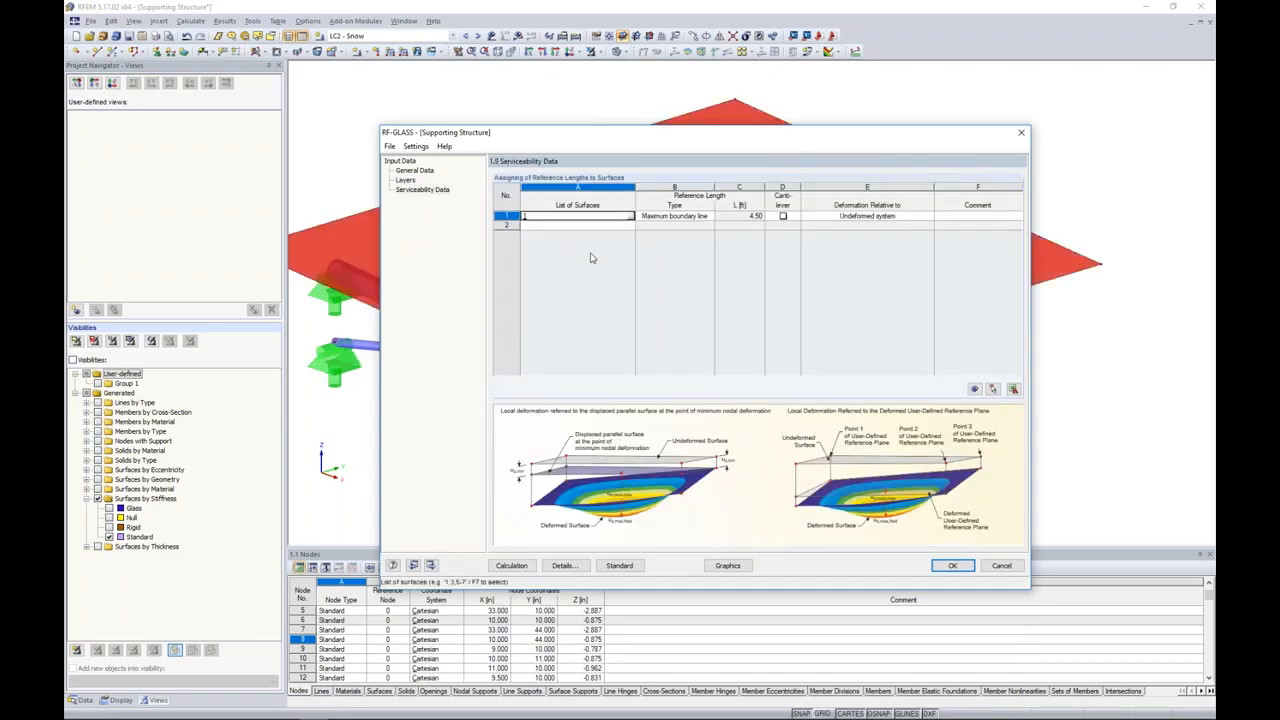
left_click_drag(665, 138, 652, 322)
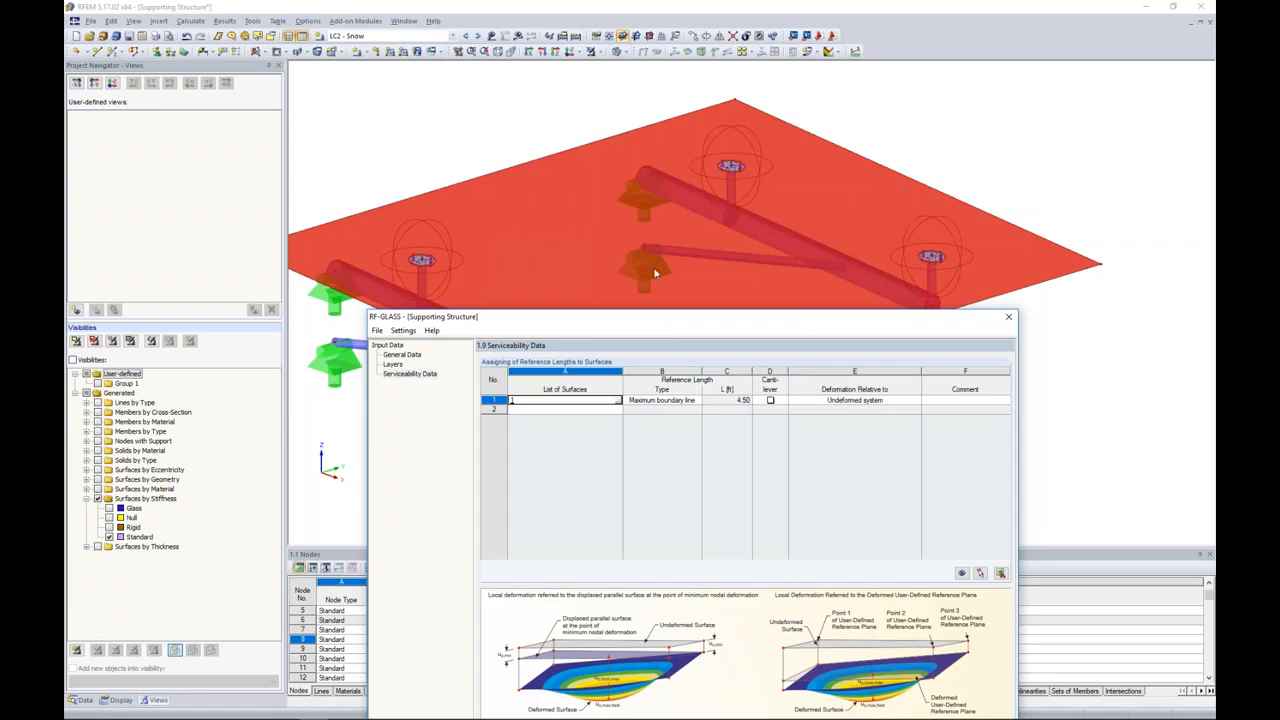
left_click_drag(614, 316, 602, 144)
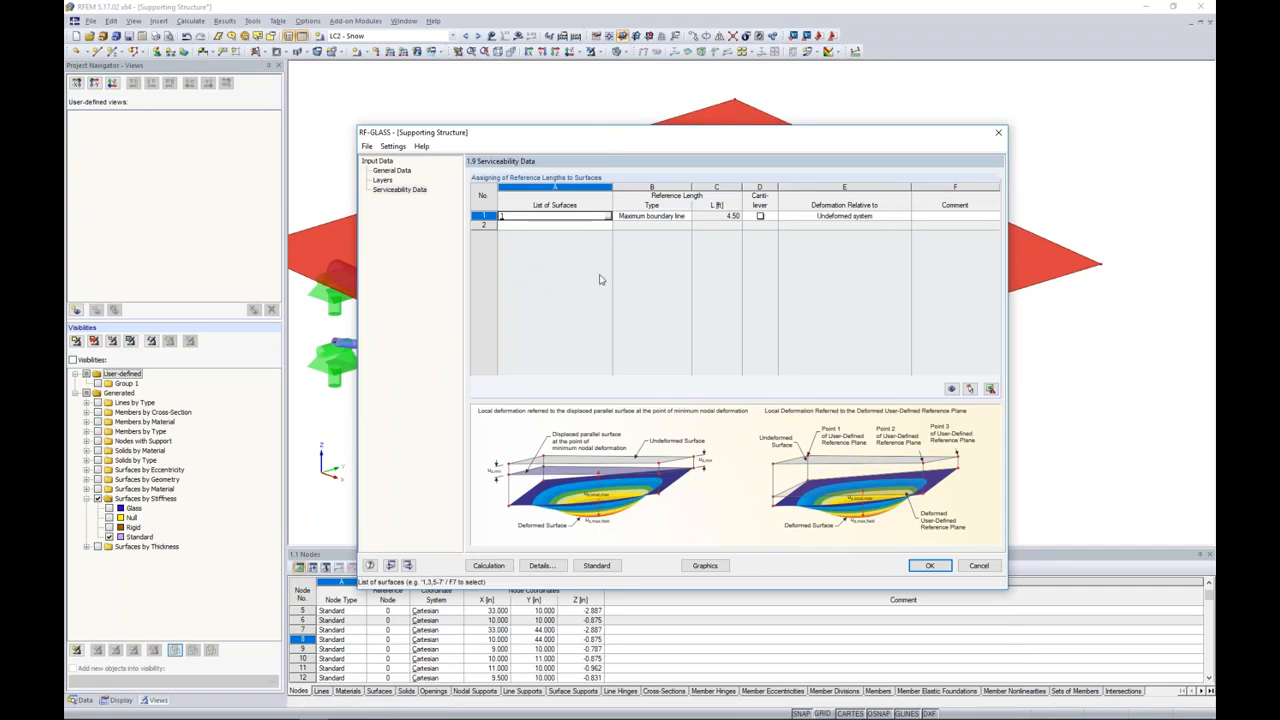
left_click(929, 565)
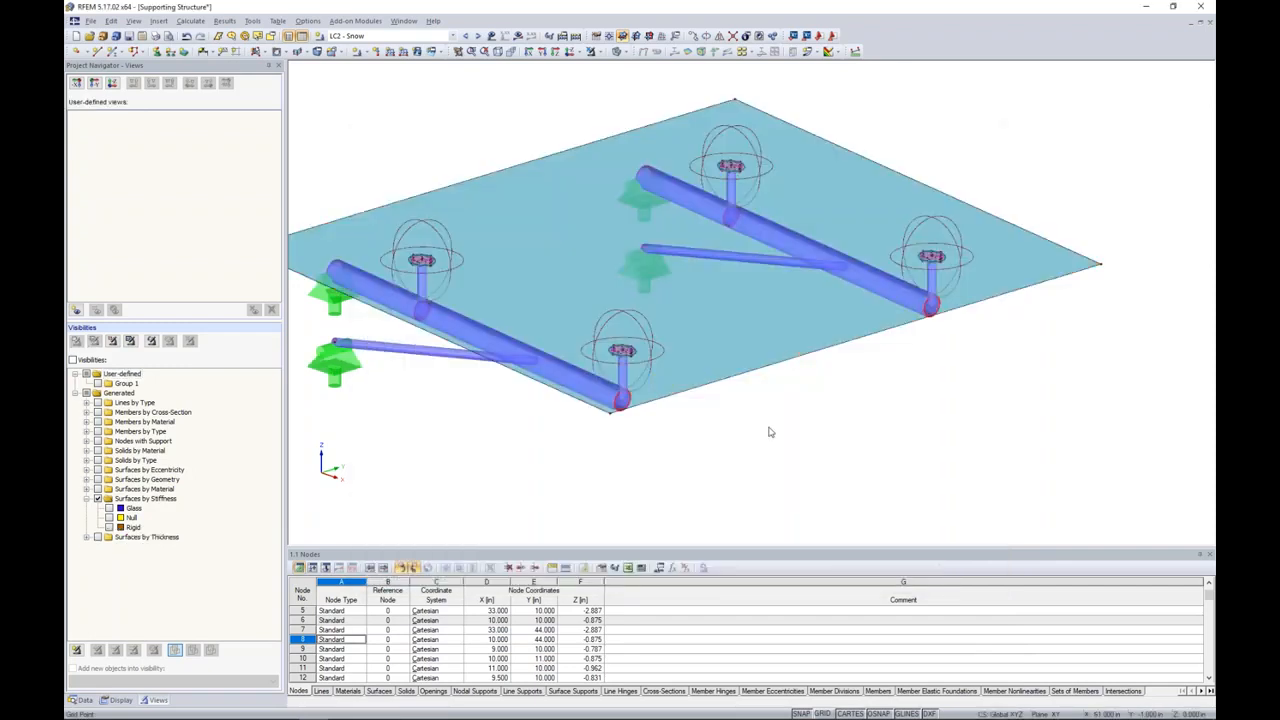
Step: Switch to the Detailed model and open its RF-GLASS result tables from the graphical results
left_click(404, 21)
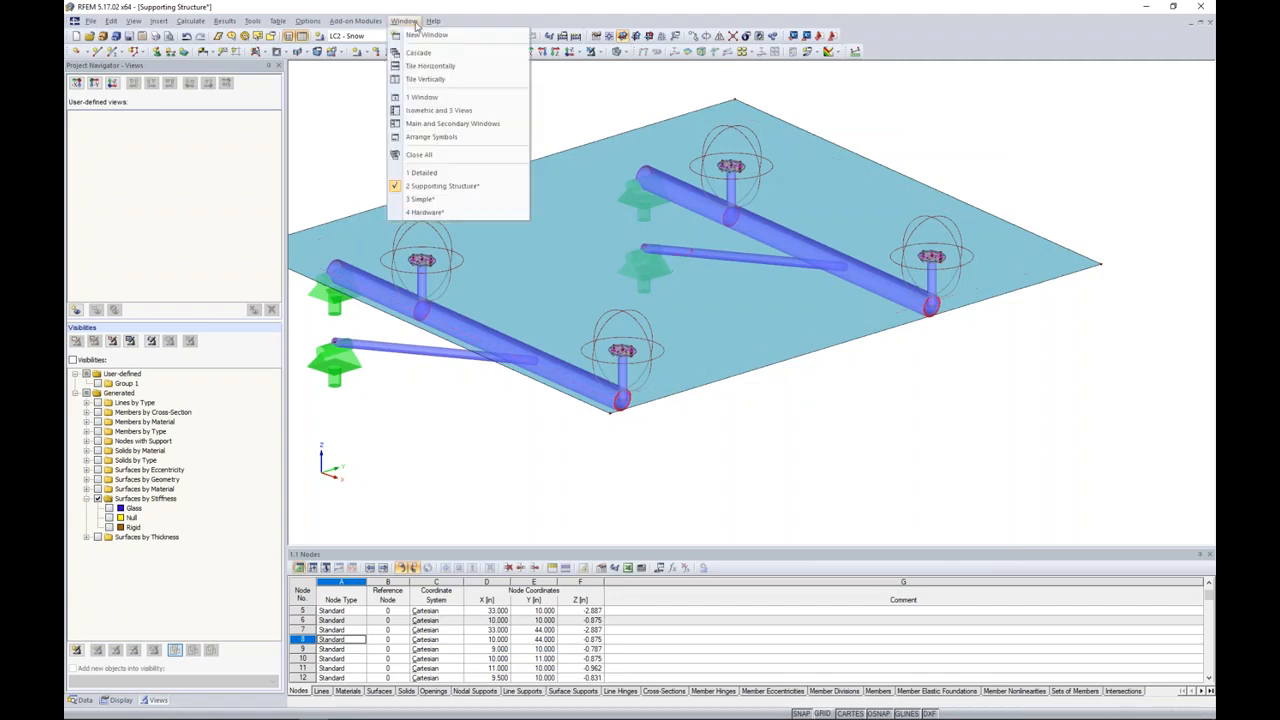
left_click(425, 173)
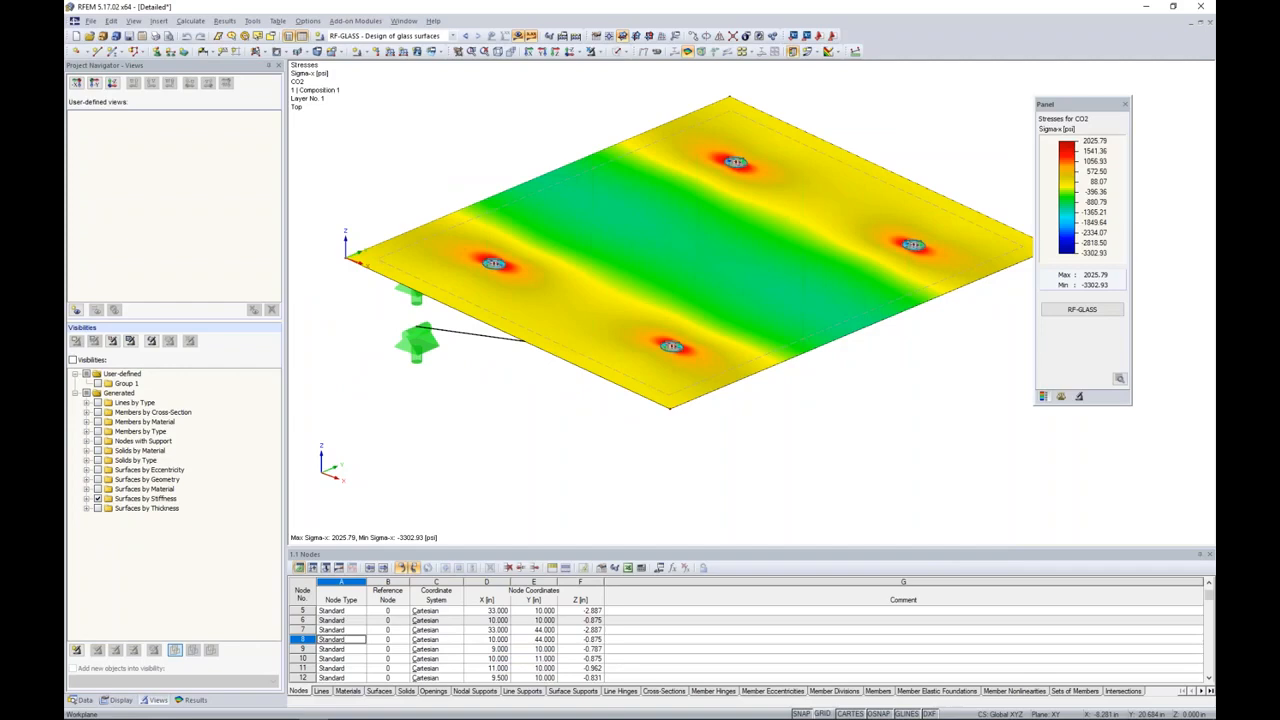
left_click(194, 700)
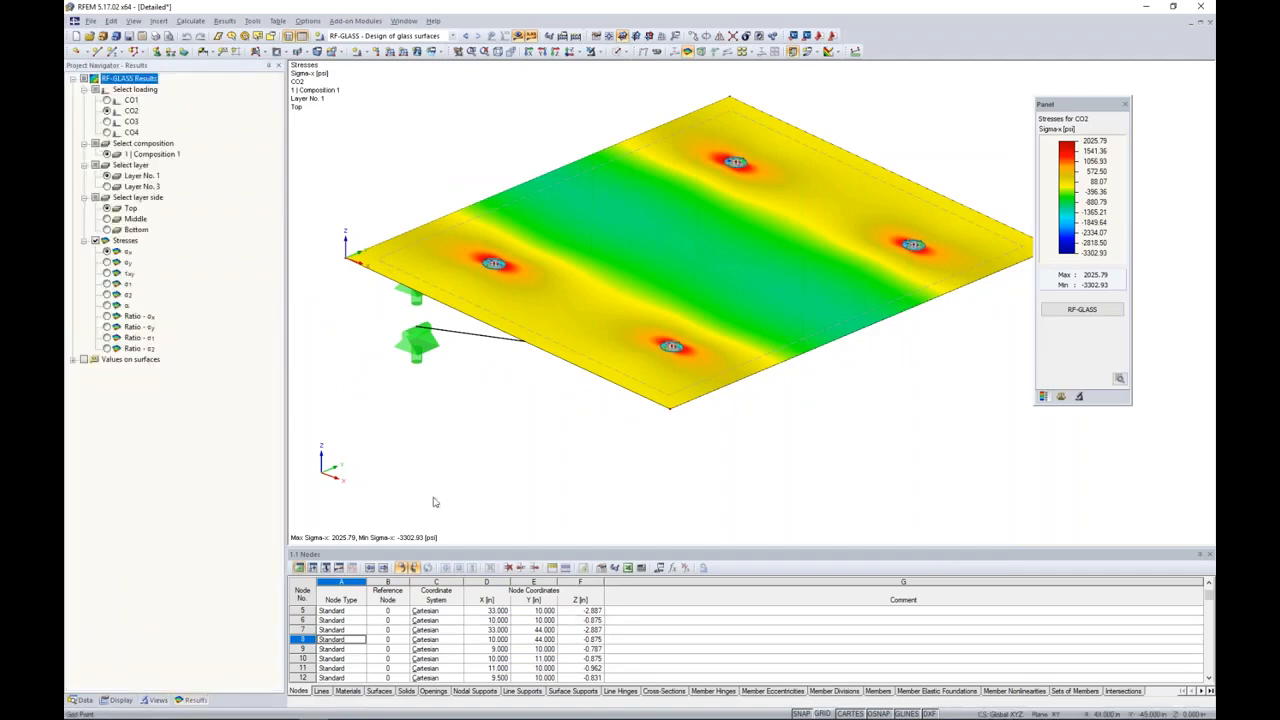
left_click(1081, 311)
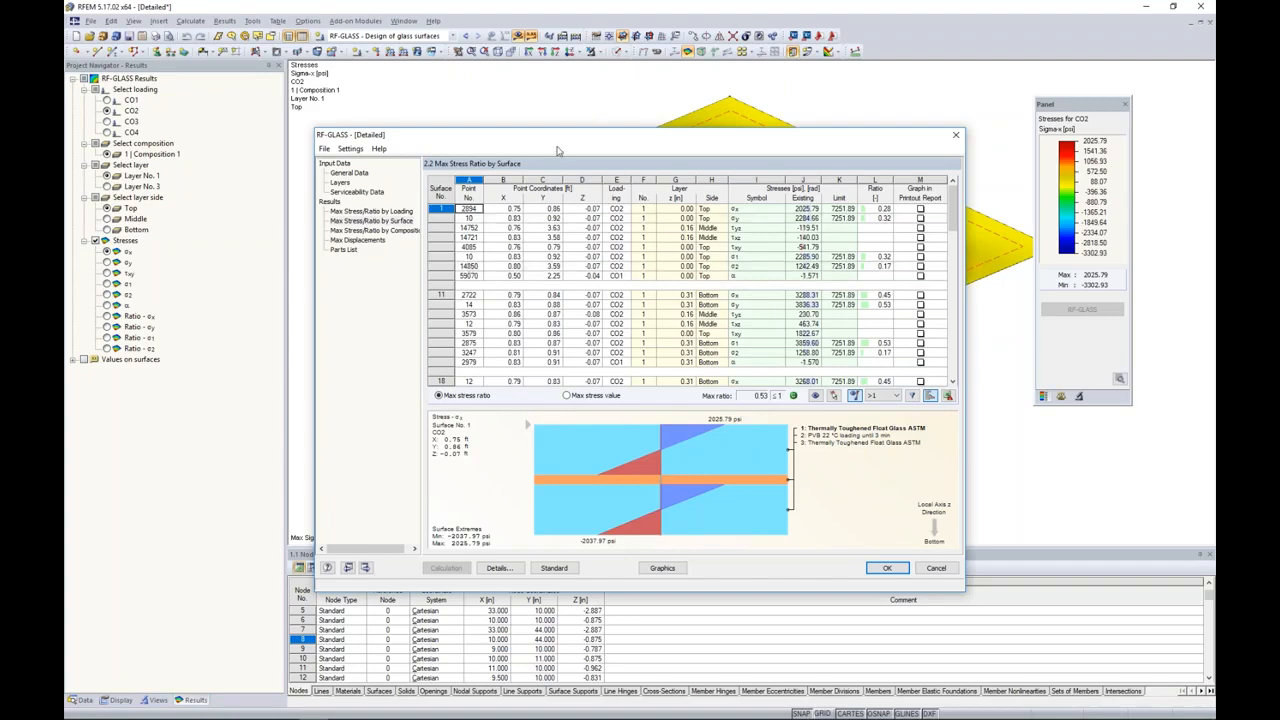
Step: Locate the σy, σ1 and σ2 stresses of surface 11 on the model from the maximum stress ratios by surface
left_click_drag(514, 141, 510, 361)
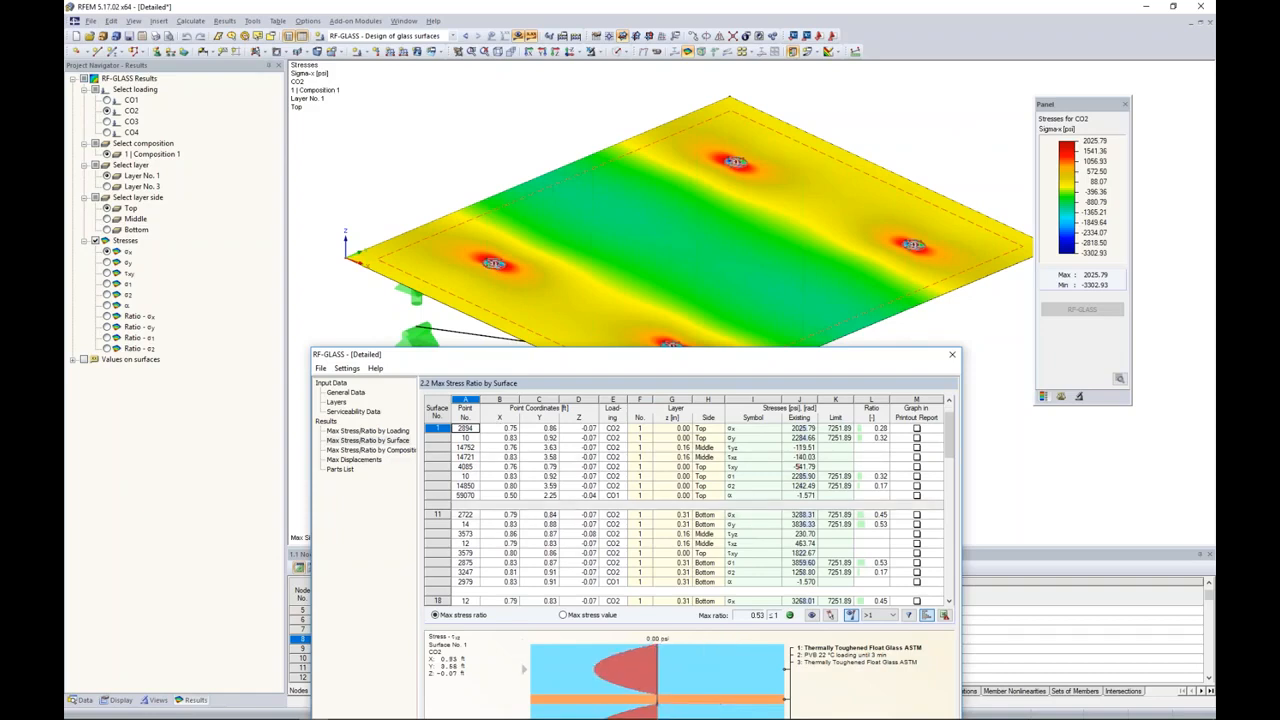
scroll(740, 480, "down", 2)
left_click(737, 467)
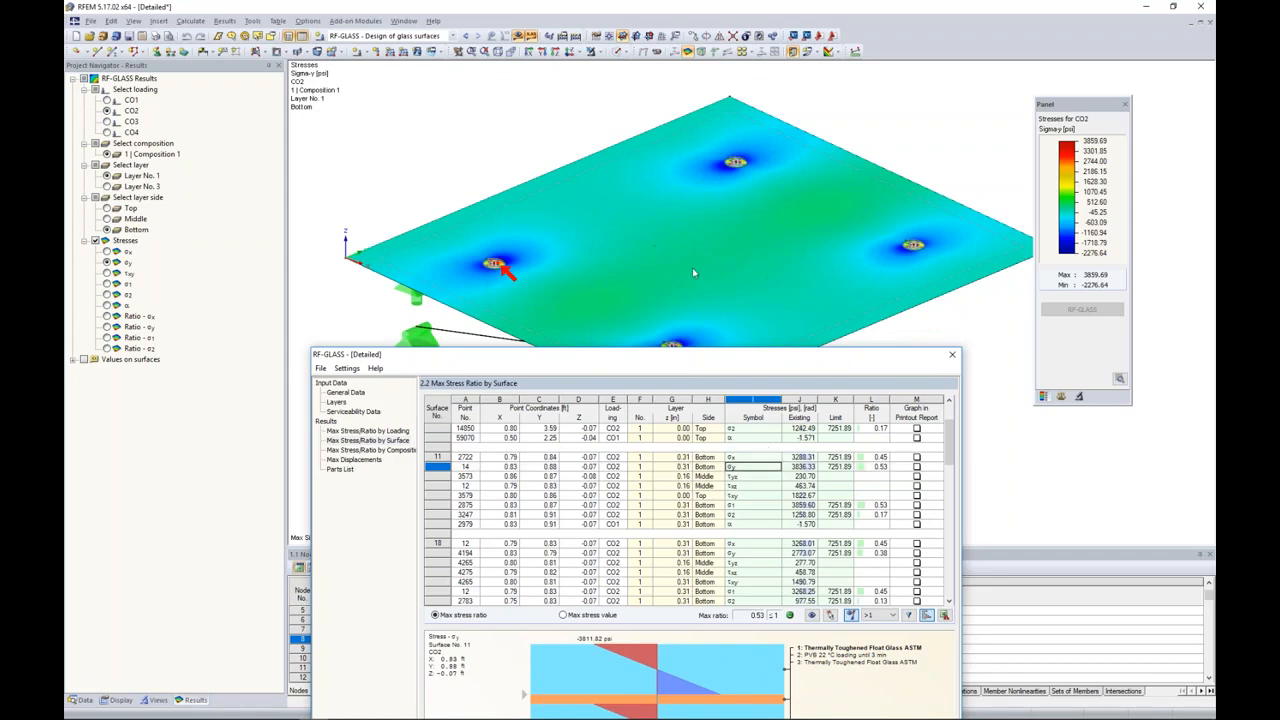
left_click(735, 507)
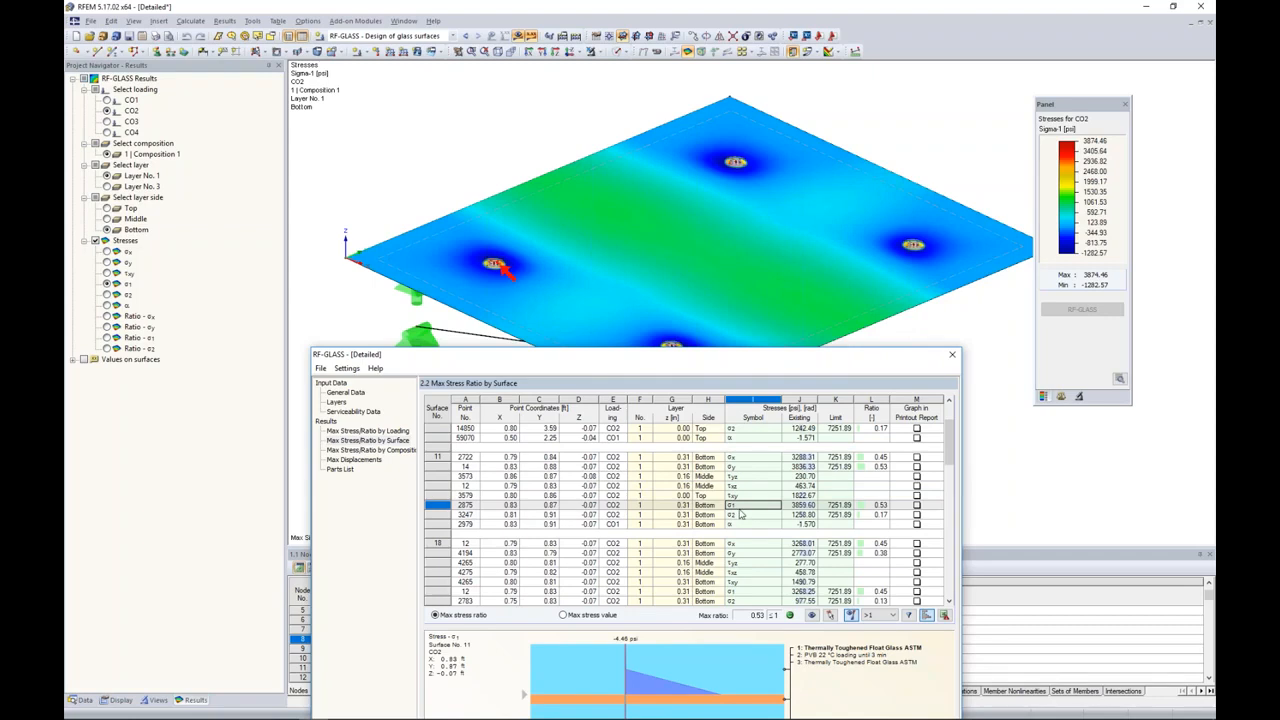
scroll(740, 514, "down", 1)
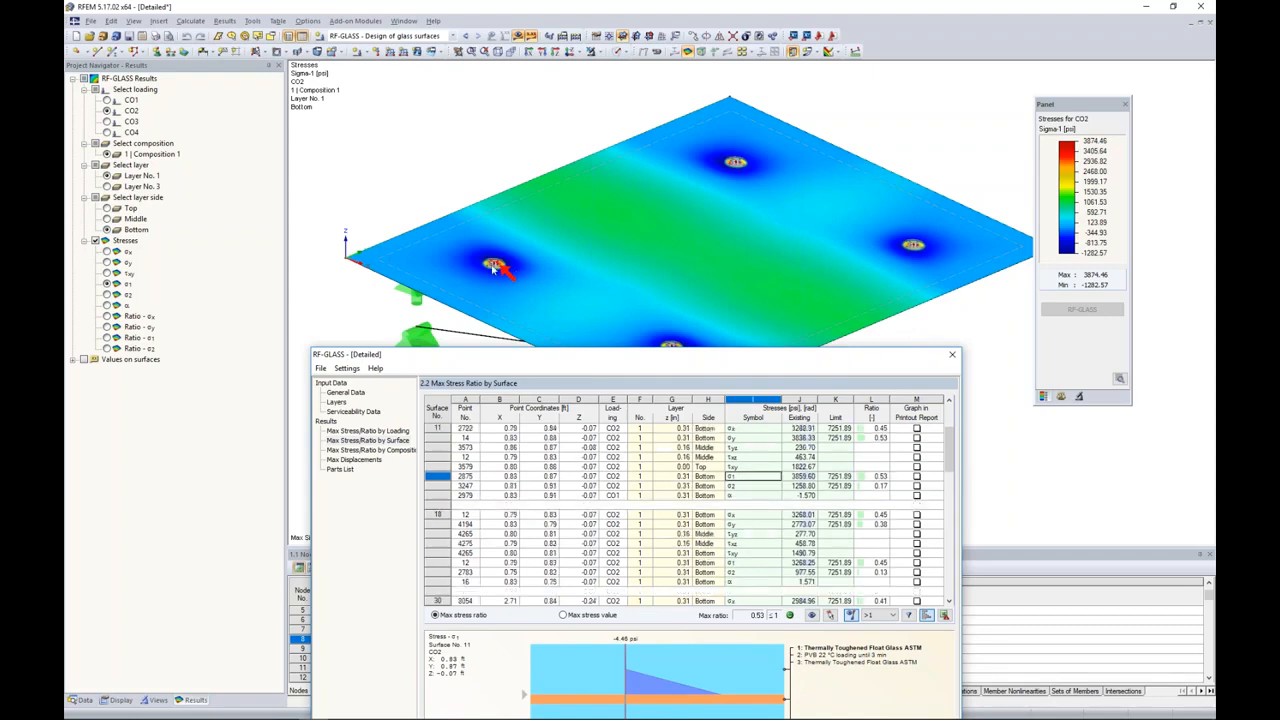
left_click(716, 486)
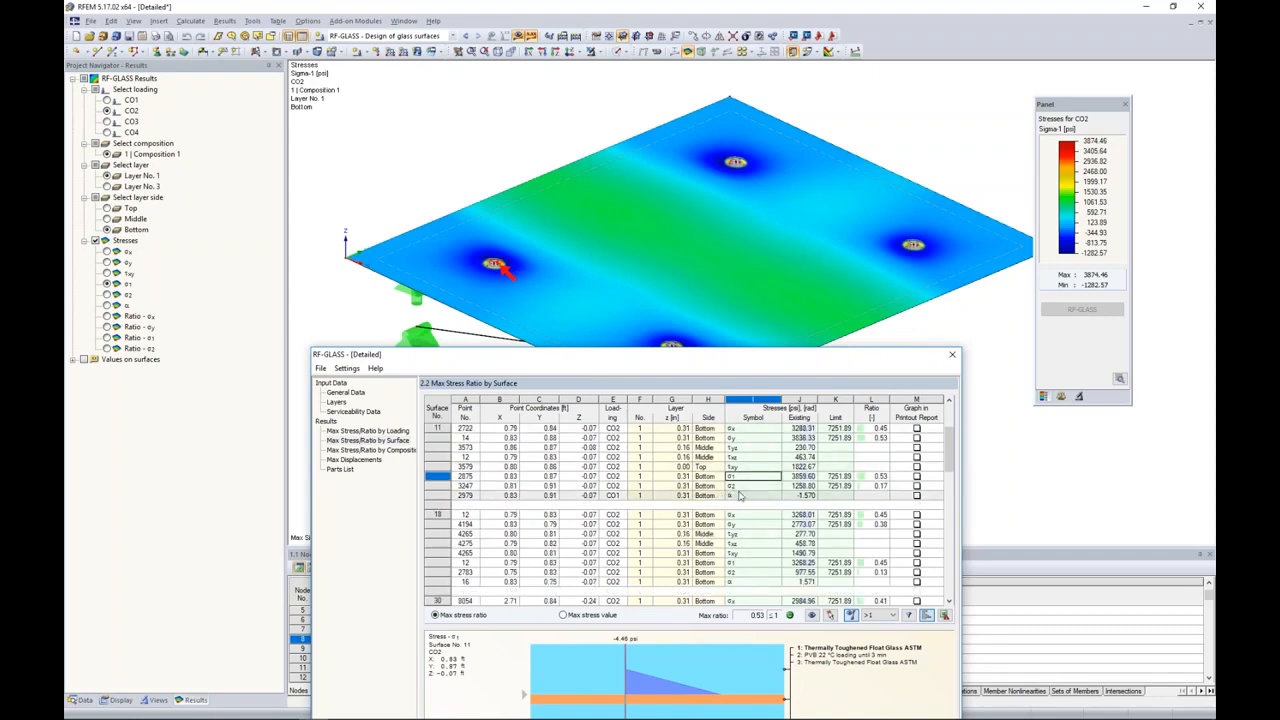
left_click(735, 457)
left_click(735, 437)
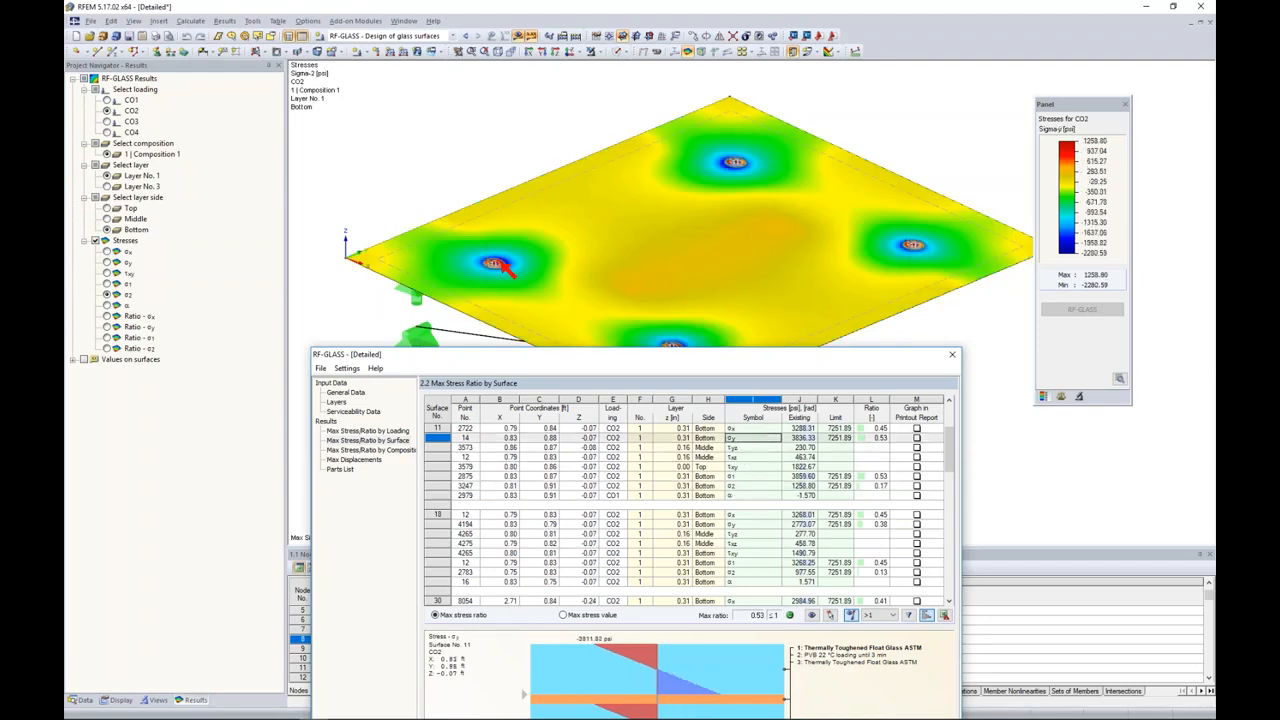
Step: Compare the stresses listed for surfaces 18 and 30 with their plots at the fittings
left_click(753, 524)
left_click(753, 543)
scroll(690, 500, "down", 4)
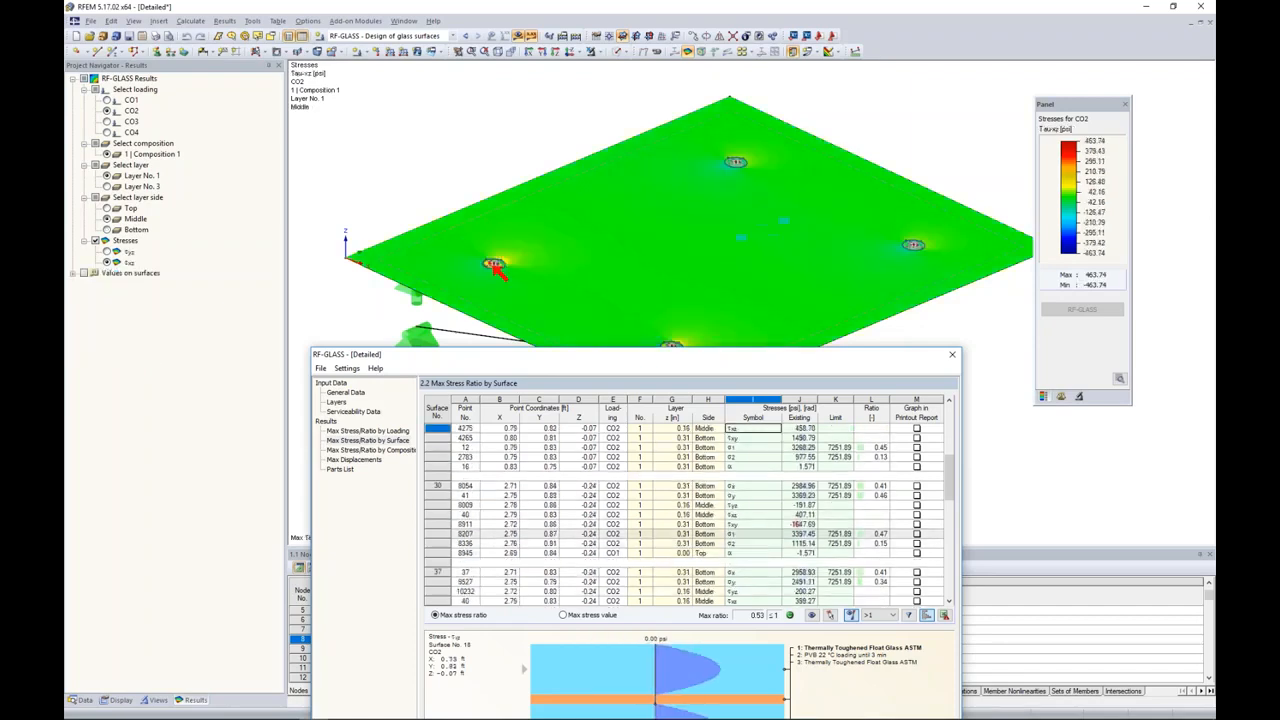
left_click(753, 533)
left_click_drag(737, 359, 733, 390)
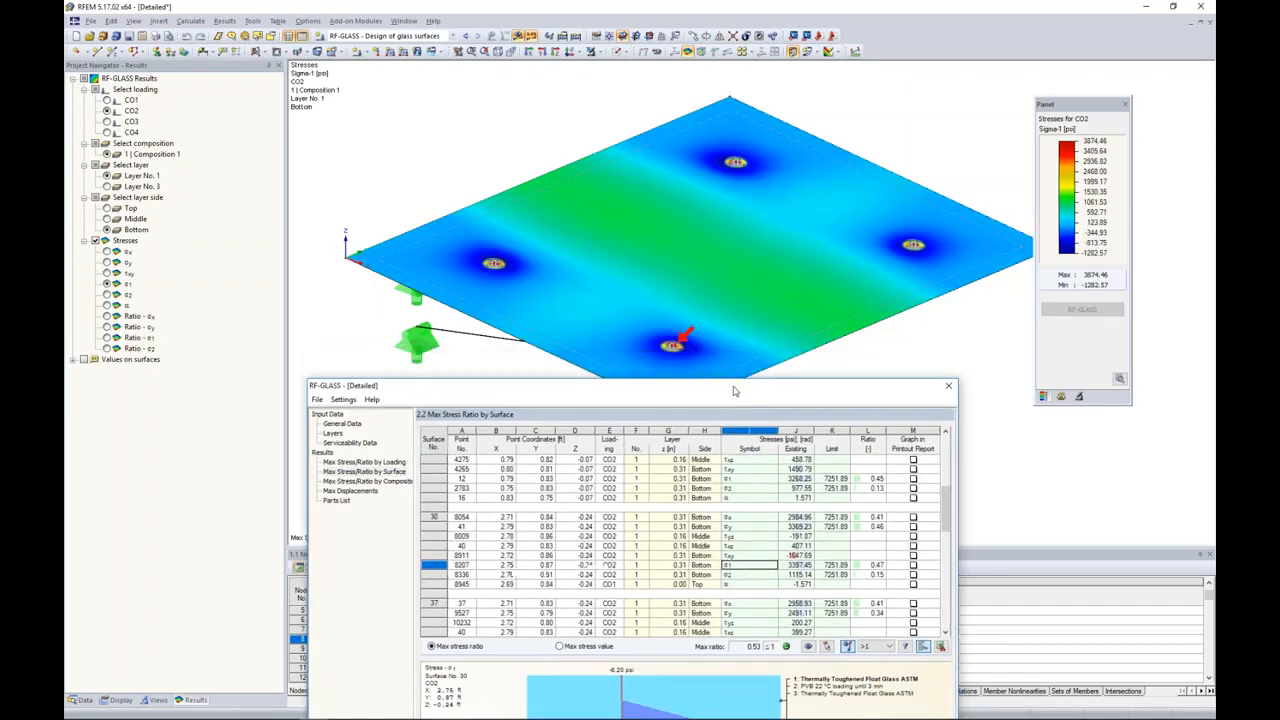
left_click_drag(811, 392, 826, 153)
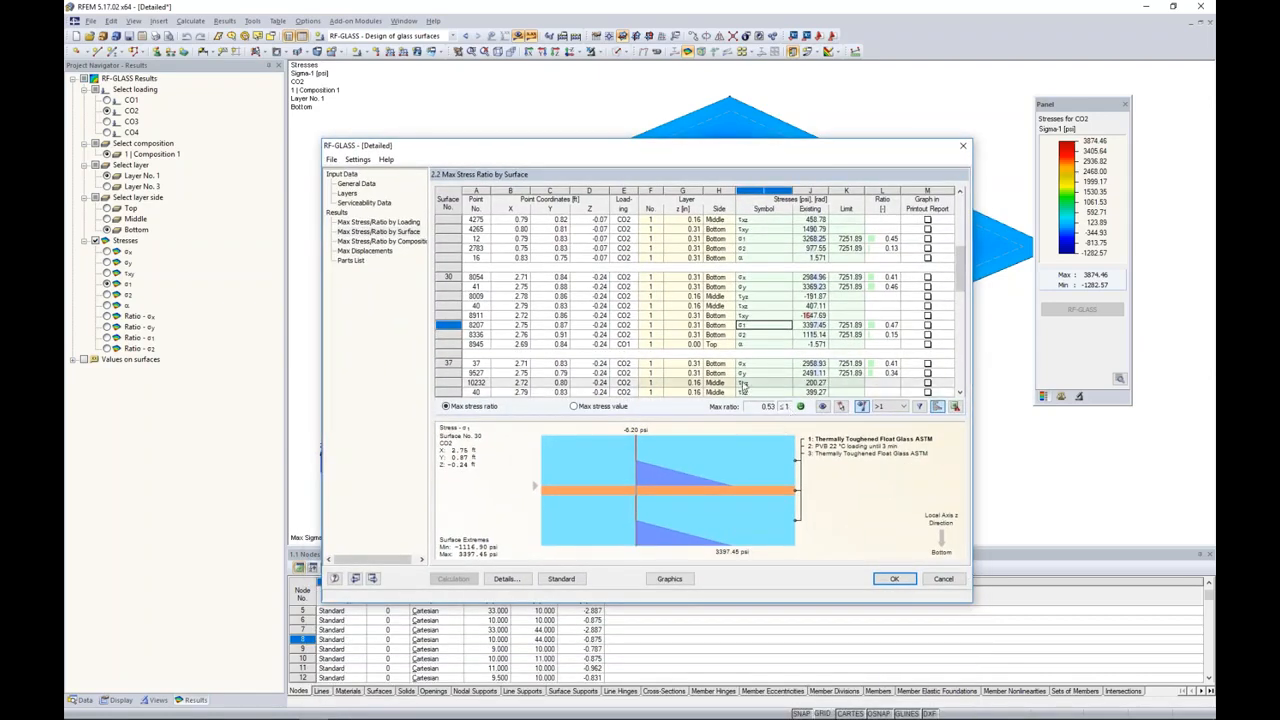
Step: Review the maximum displacements alongside the deformed pane, and return to the graphical results
left_click(378, 251)
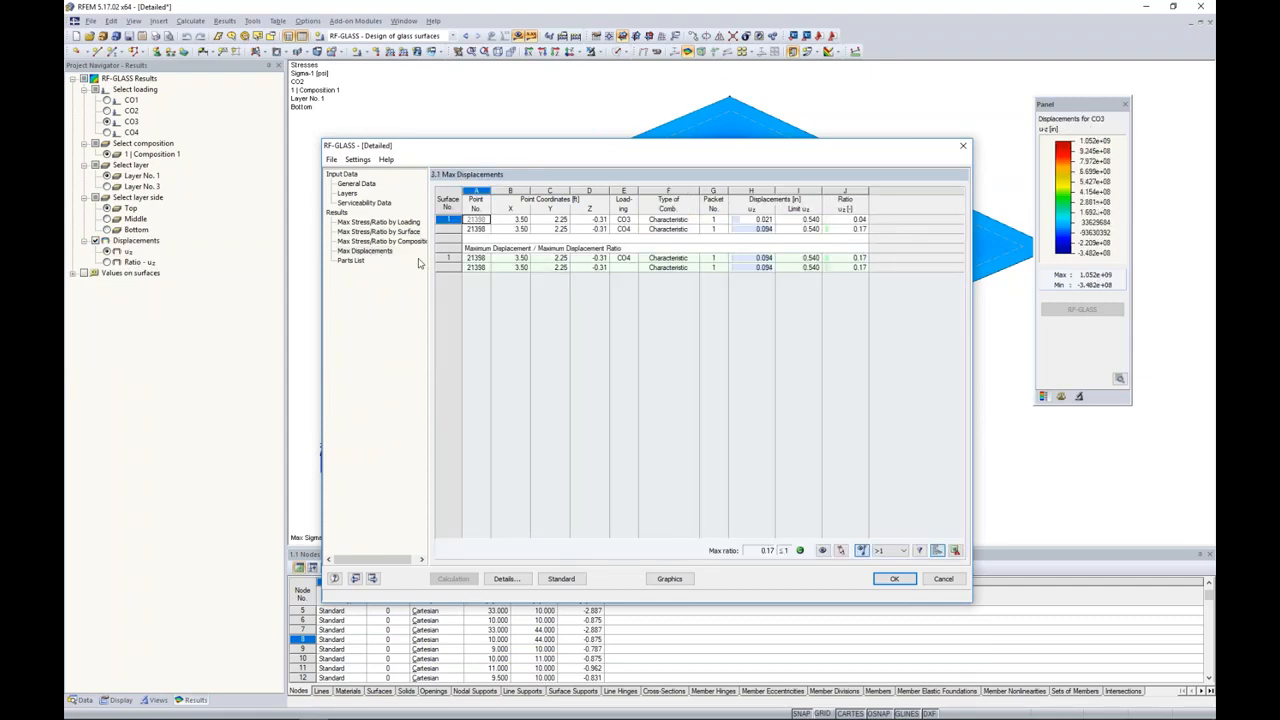
left_click_drag(664, 155, 661, 402)
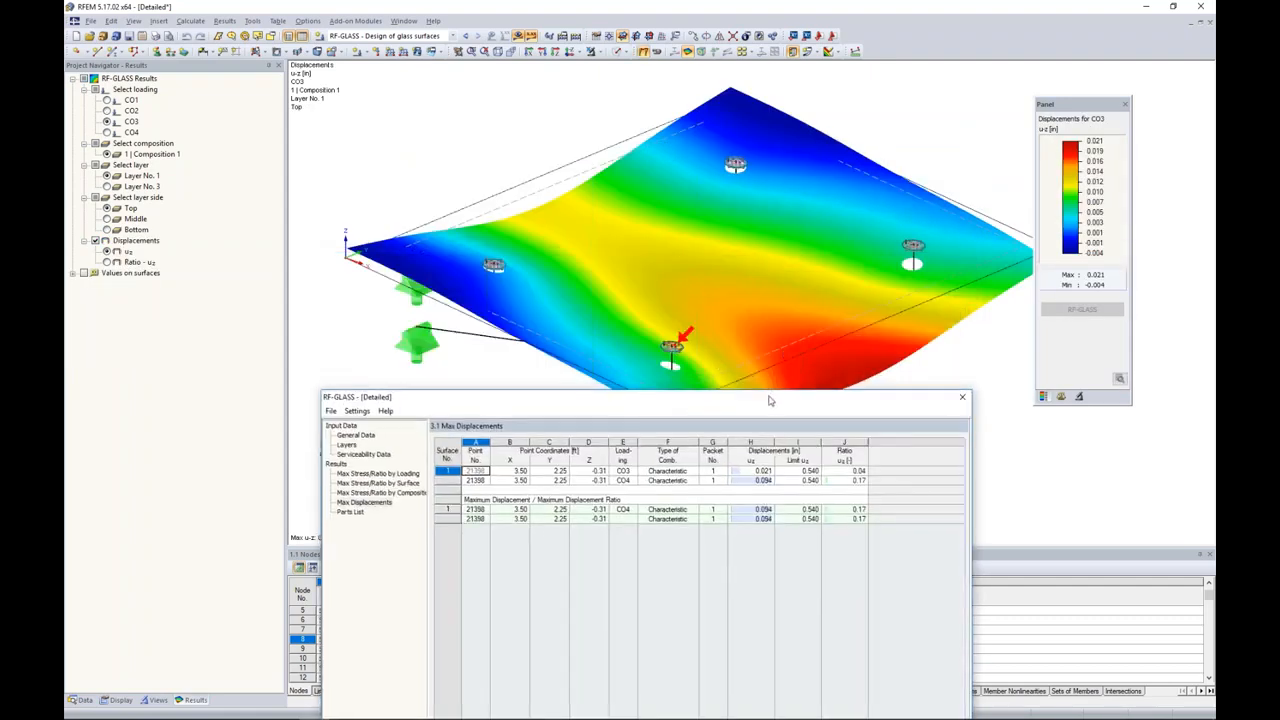
left_click_drag(767, 404, 774, 186)
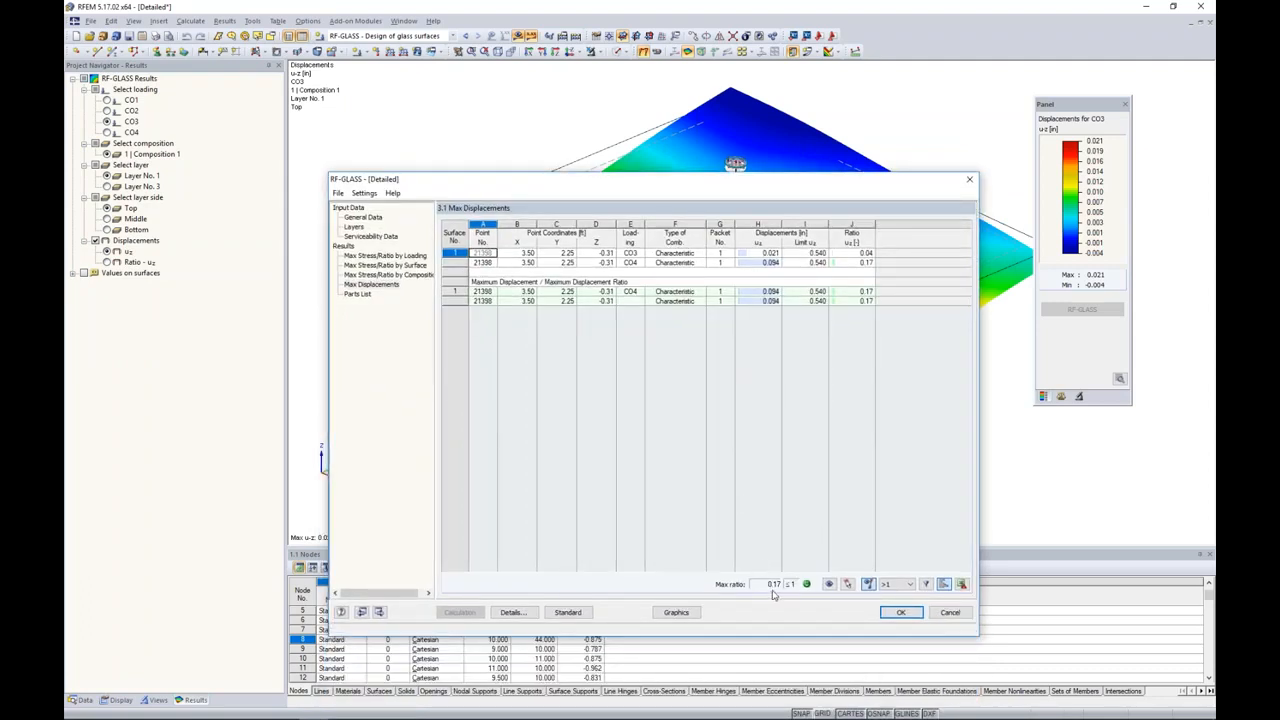
left_click(676, 612)
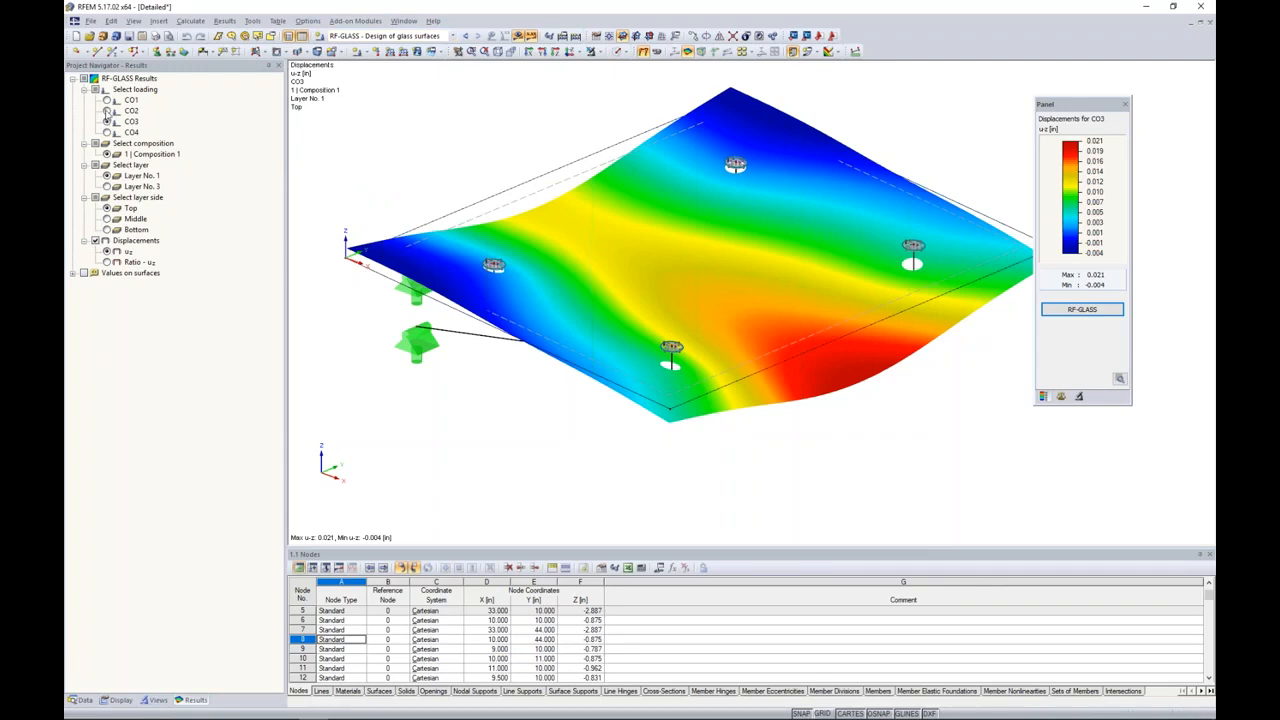
Step: Display the CO2 σ1 stresses for the bottom side of layer 1
left_click(107, 111)
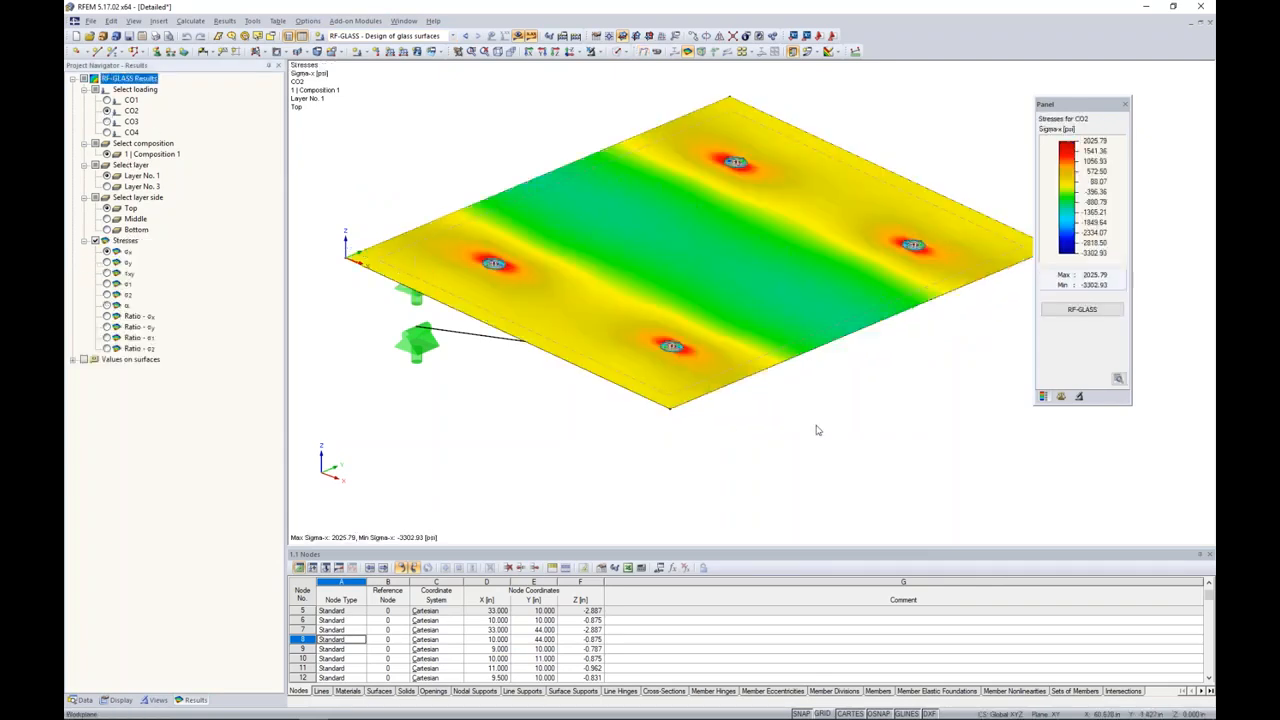
middle_click_drag(817, 430, 752, 432, "ctrl")
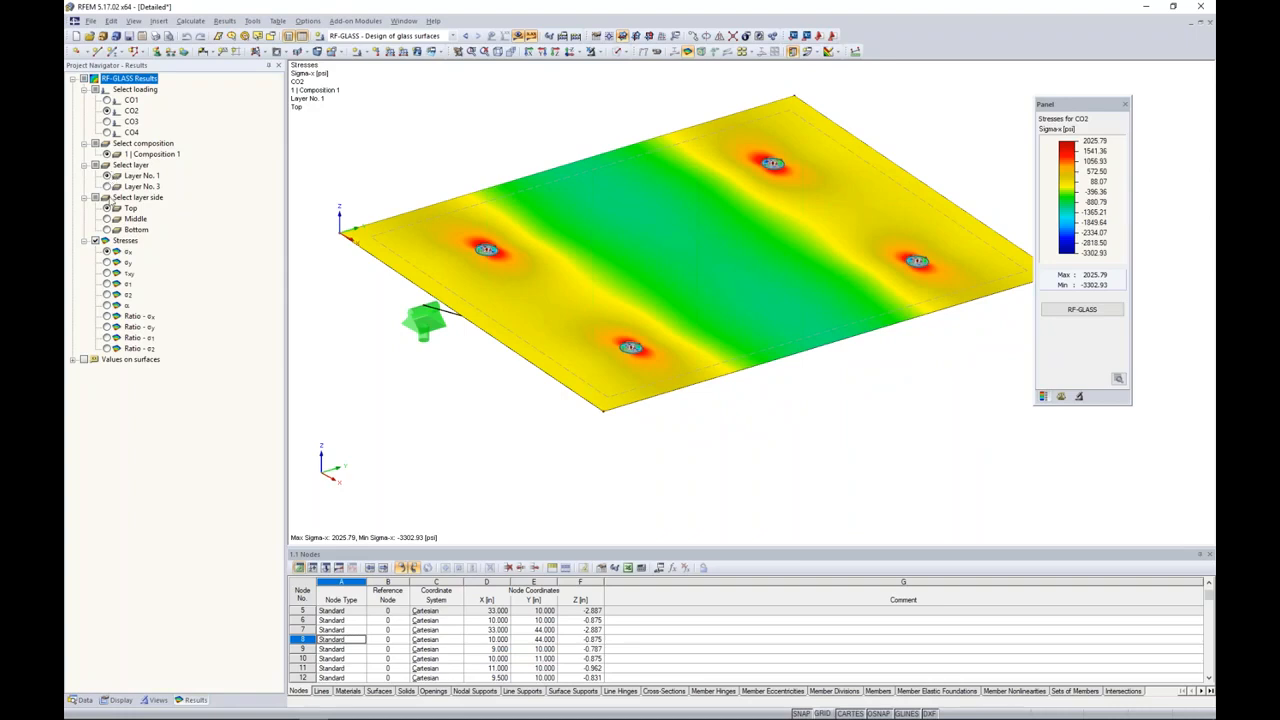
left_click(107, 230)
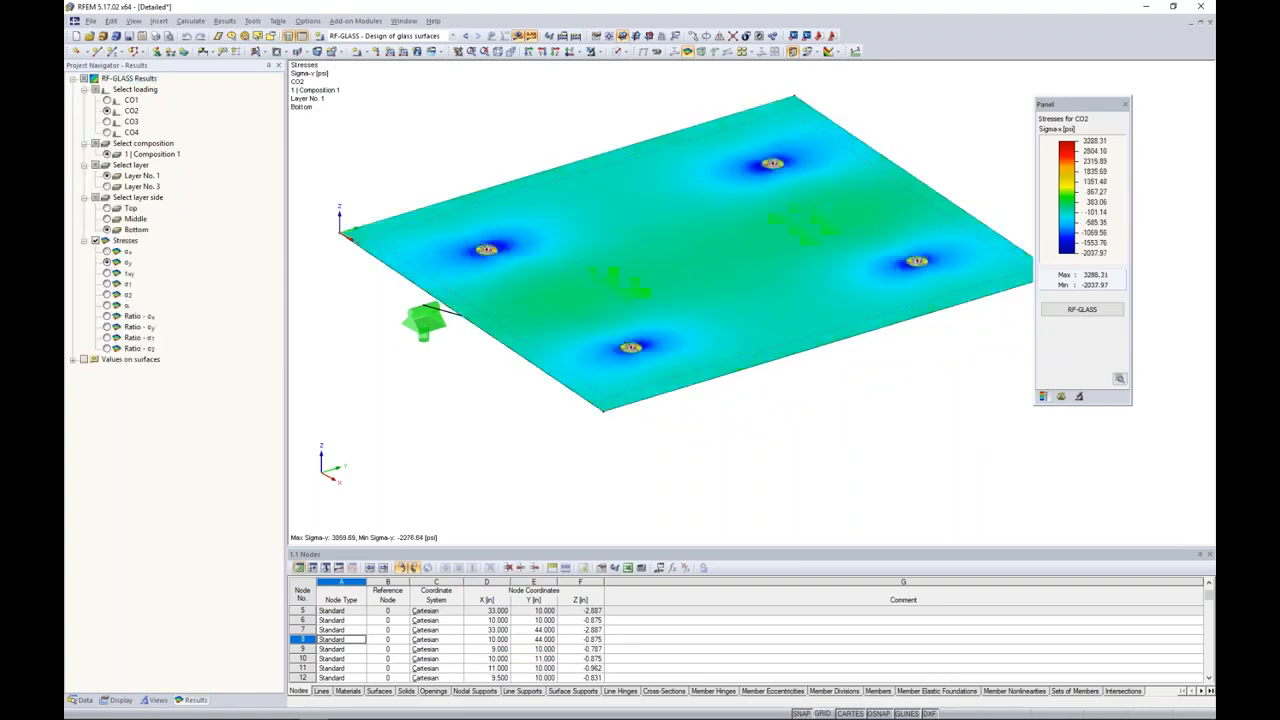
left_click(107, 284)
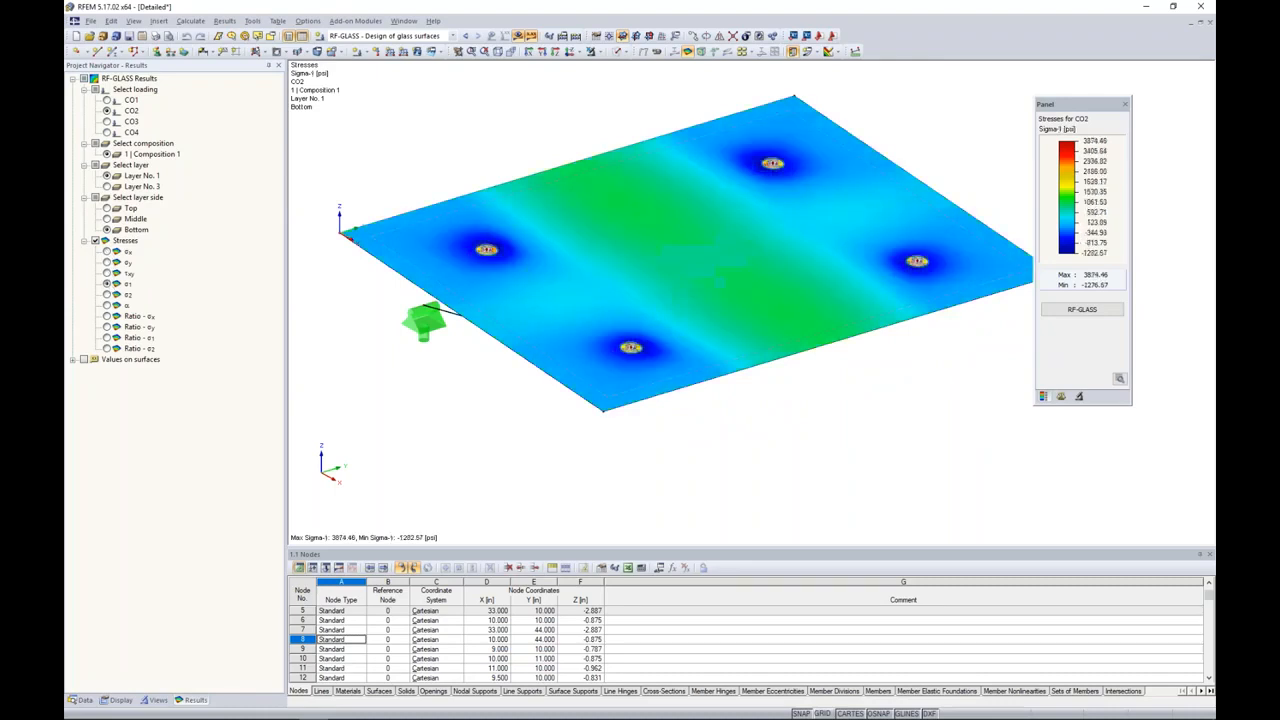
Step: Examine the σ1 stress distribution around the near point fitting up close
scroll(641, 361, "up", 10)
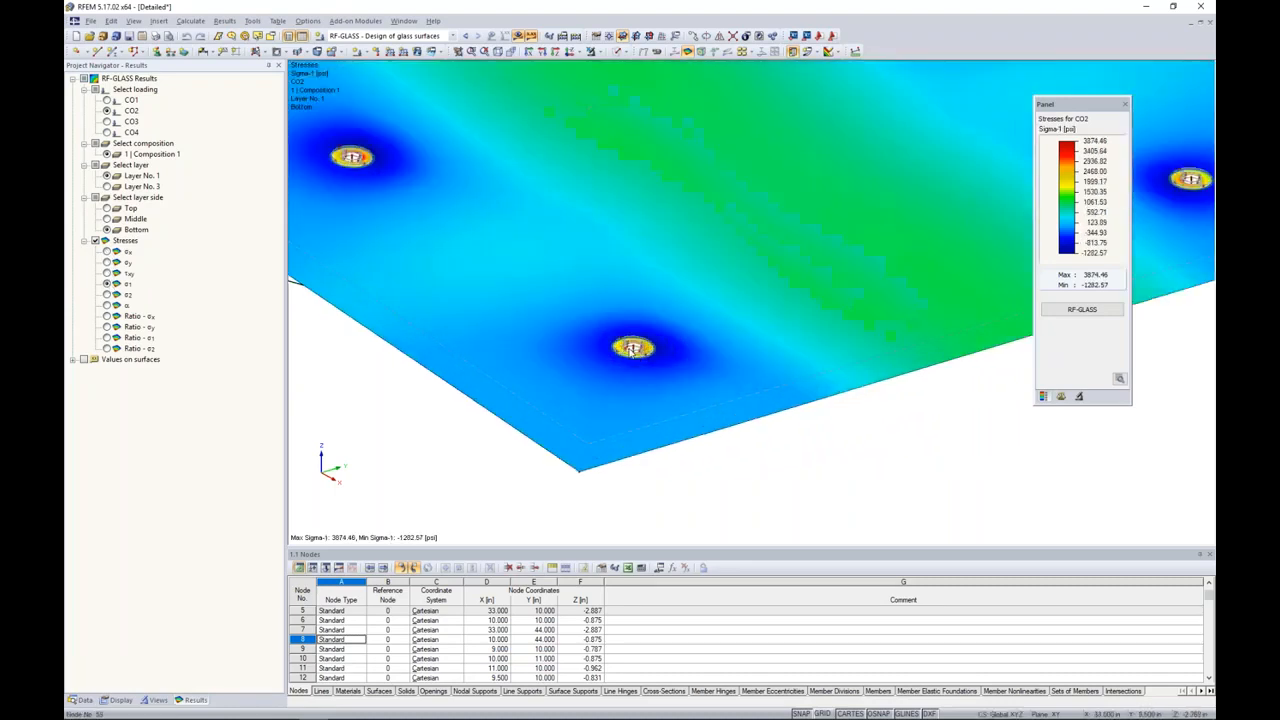
scroll(632, 349, "up", 8)
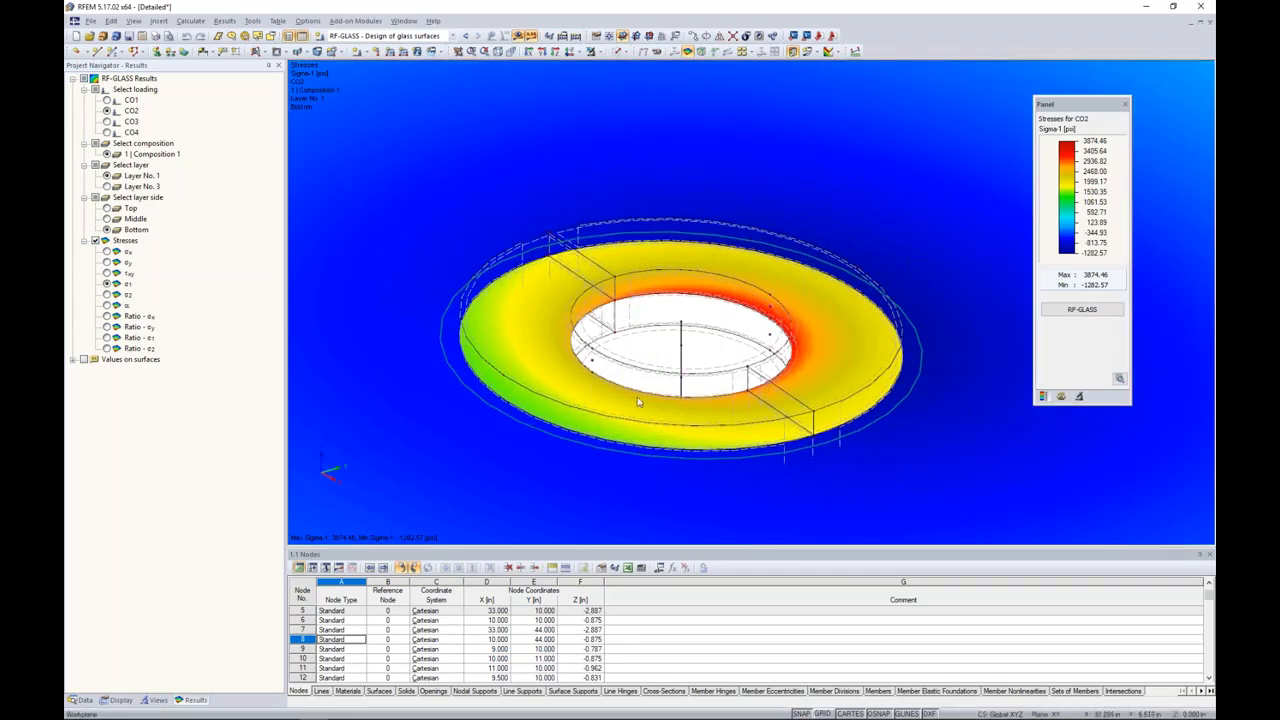
left_click(118, 700)
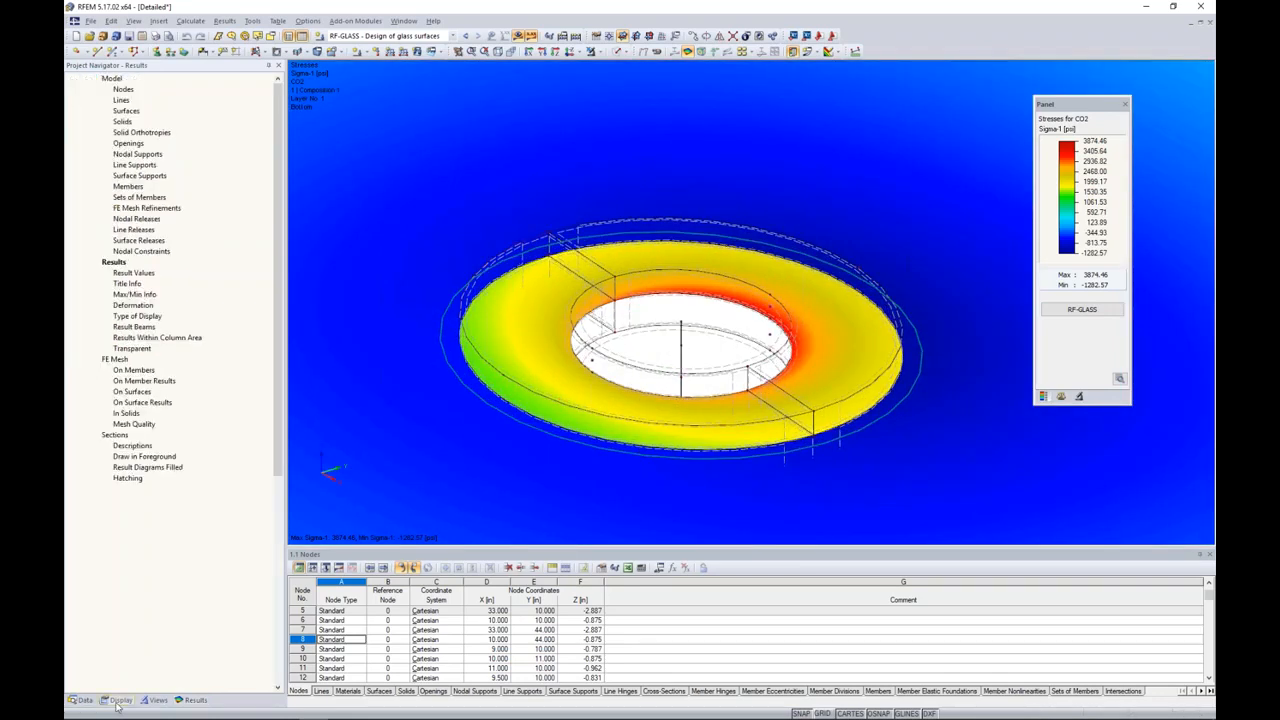
left_click(95, 391)
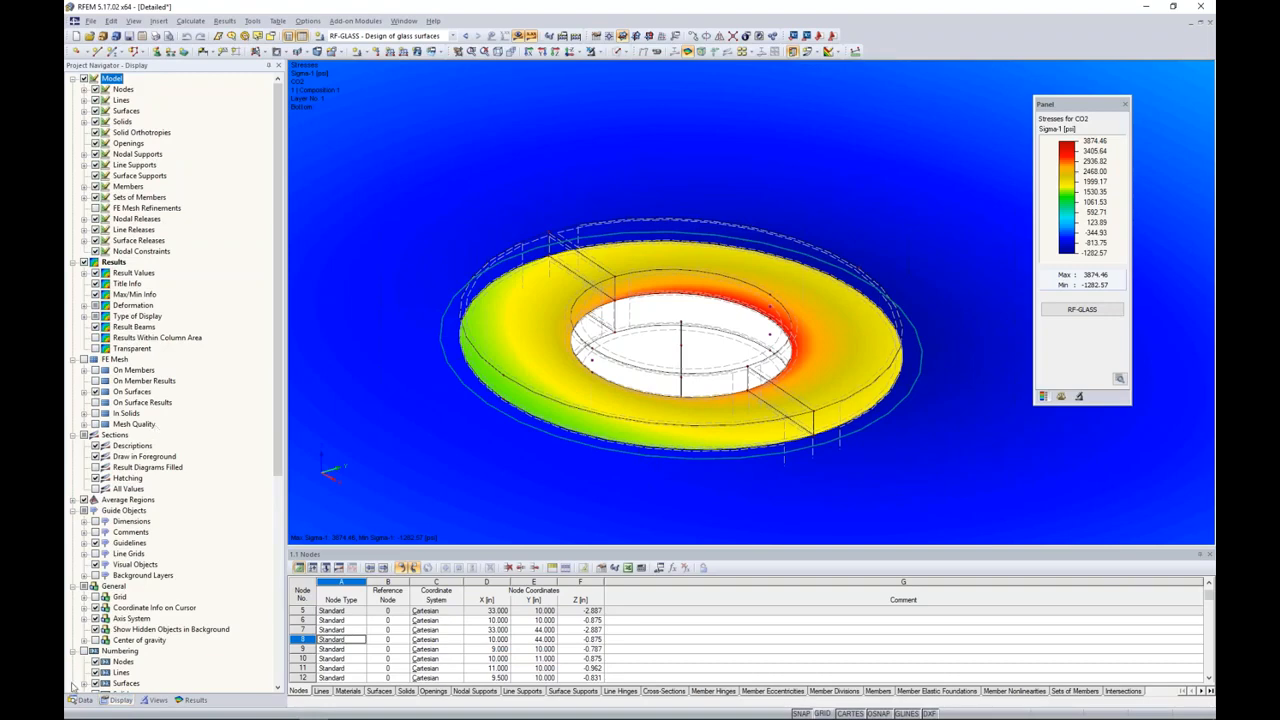
left_click(191, 700)
Step: Isolate the near point fitting with Visibility by Selected Objects and examine its σ1 stress distribution
scroll(662, 325, "down", 5)
scroll(662, 325, "down", 3)
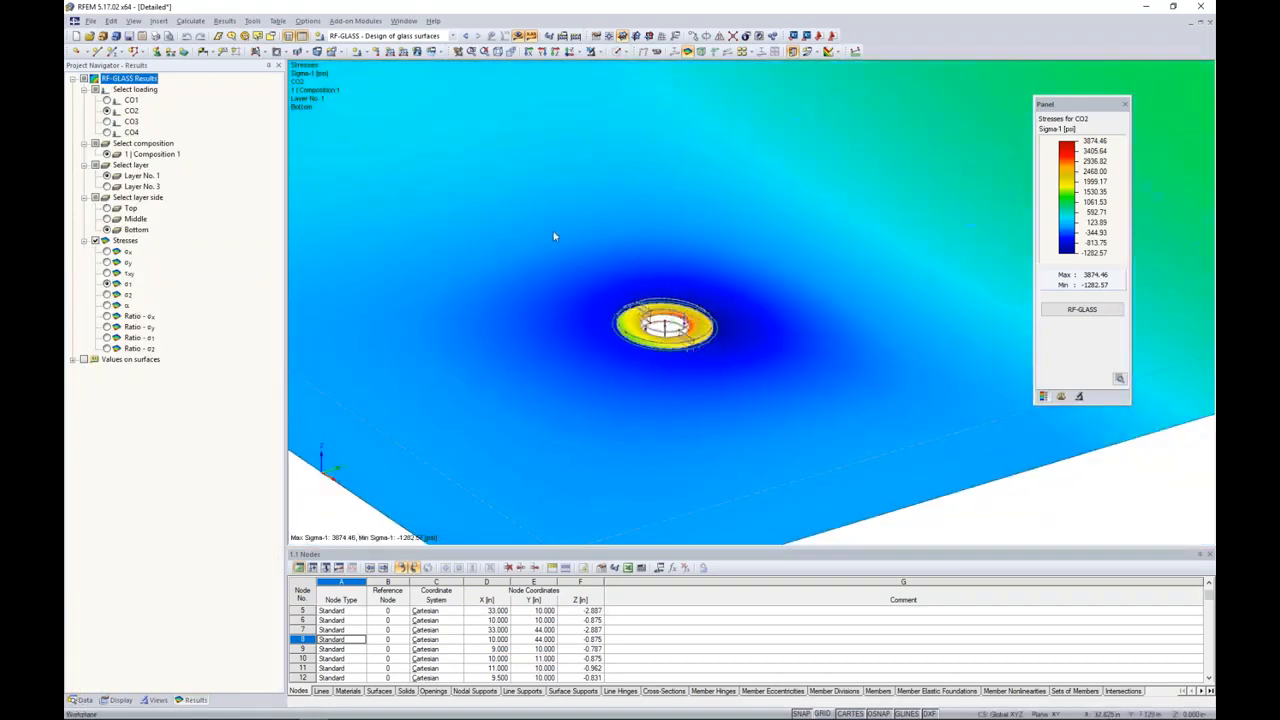
left_click_drag(739, 386, 766, 406)
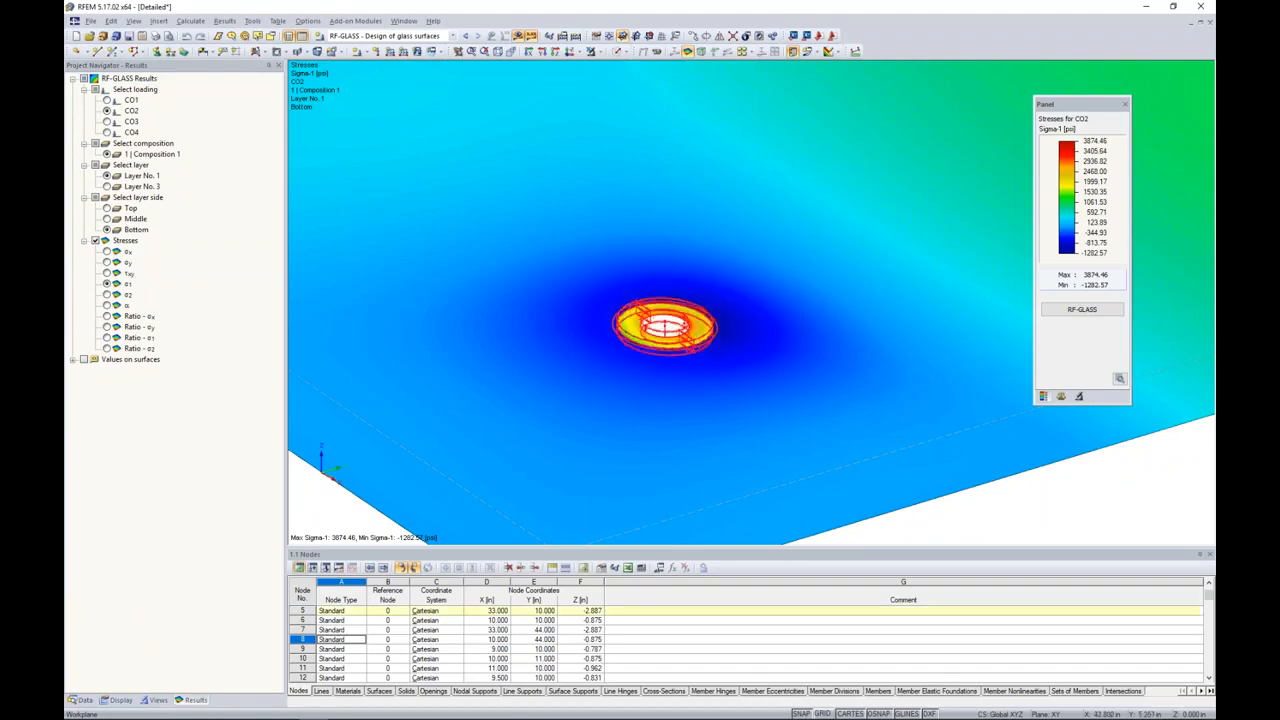
left_click(594, 51)
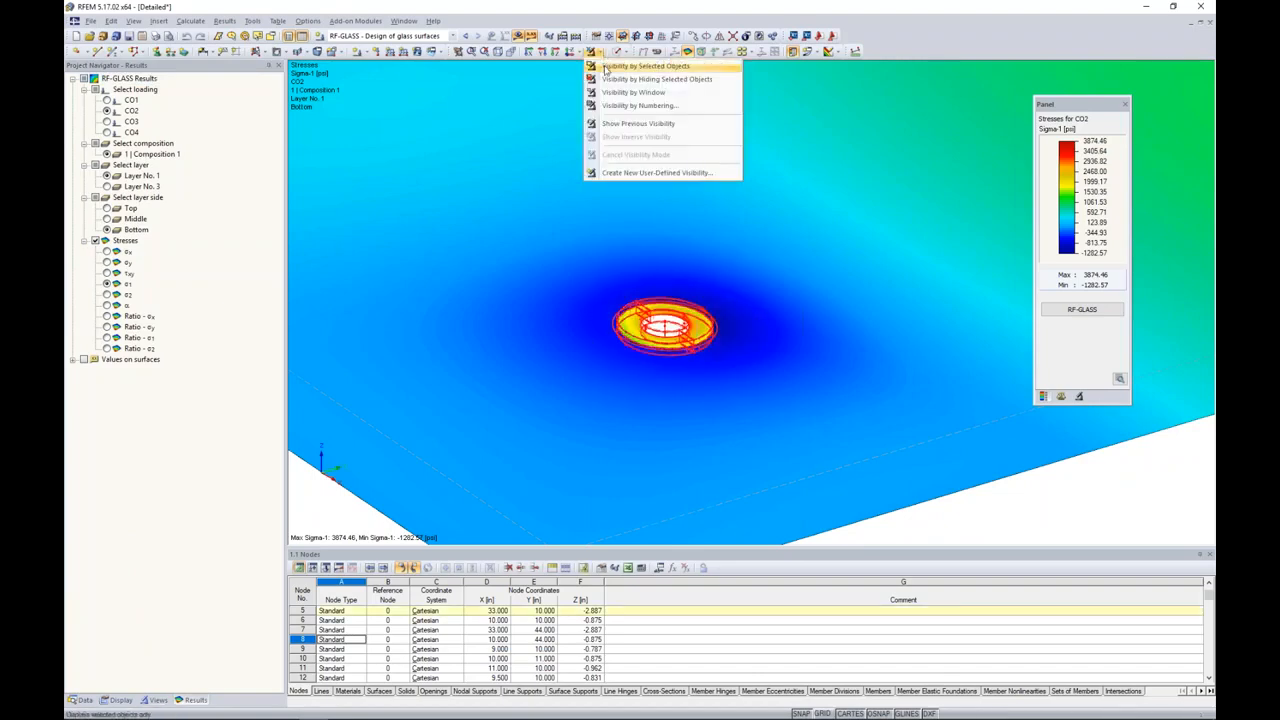
left_click(607, 69)
scroll(660, 346, "up", 5)
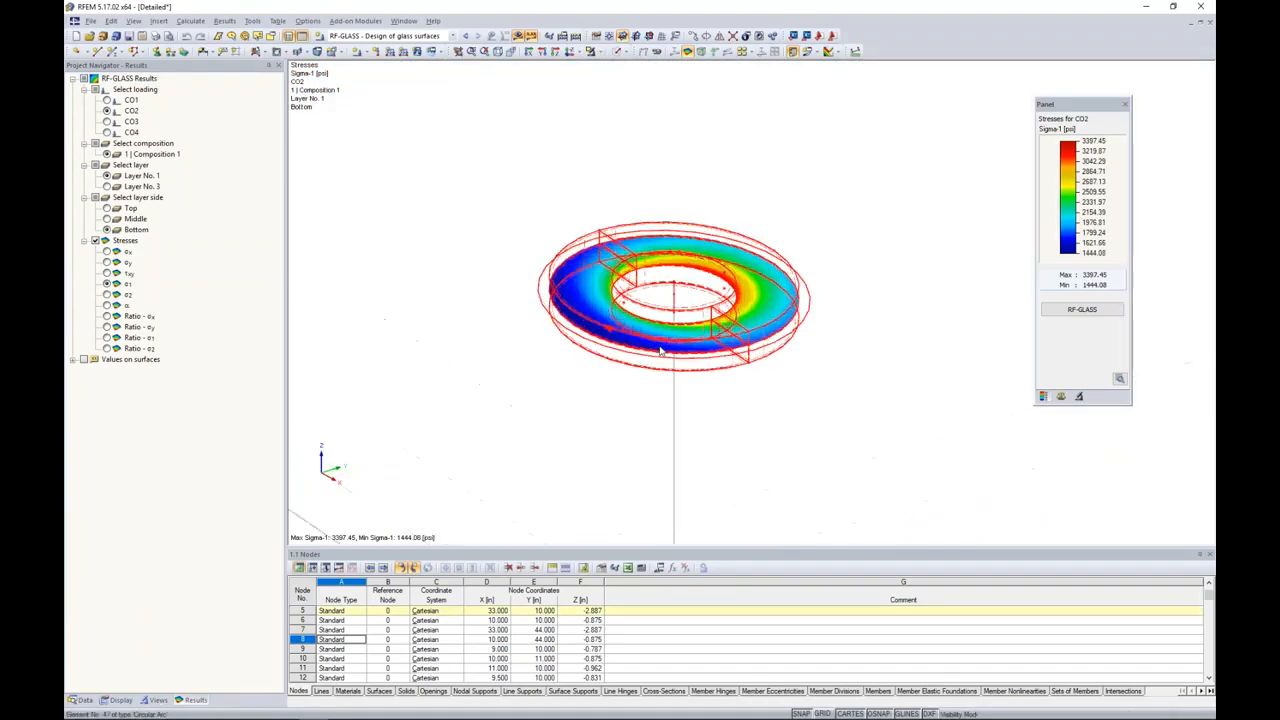
left_click(842, 393)
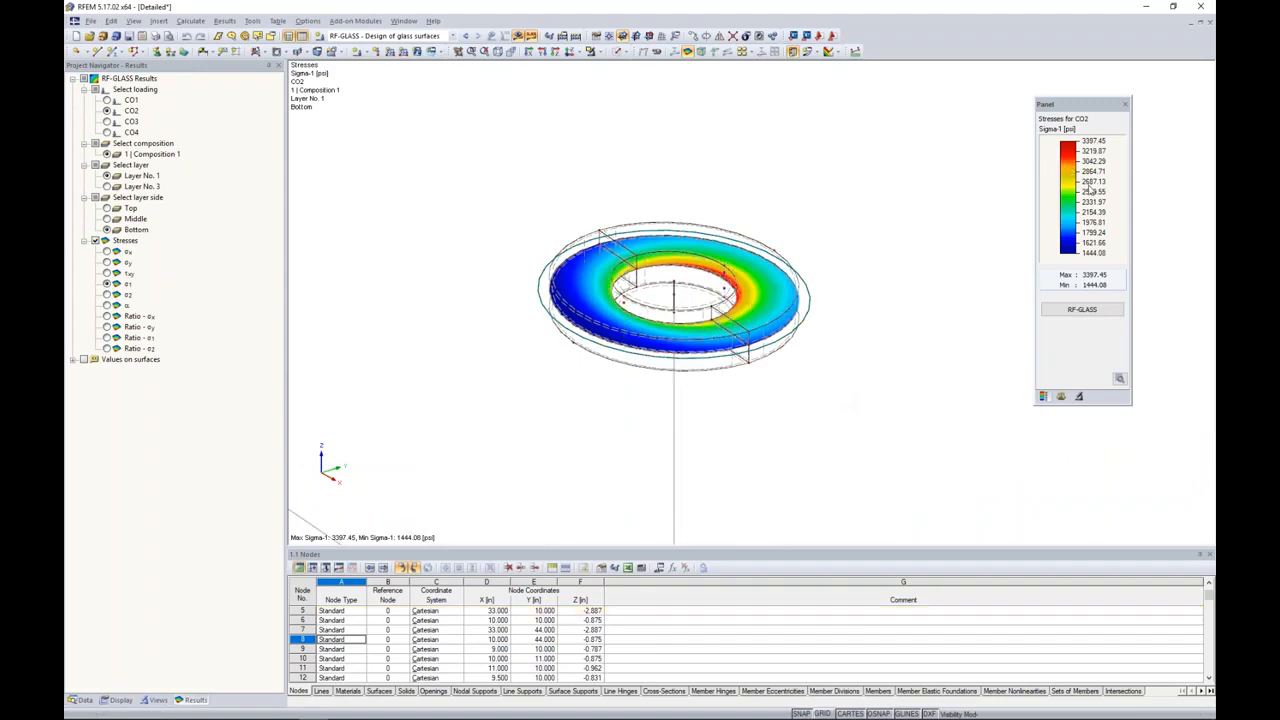
left_click_drag(1060, 104, 943, 114)
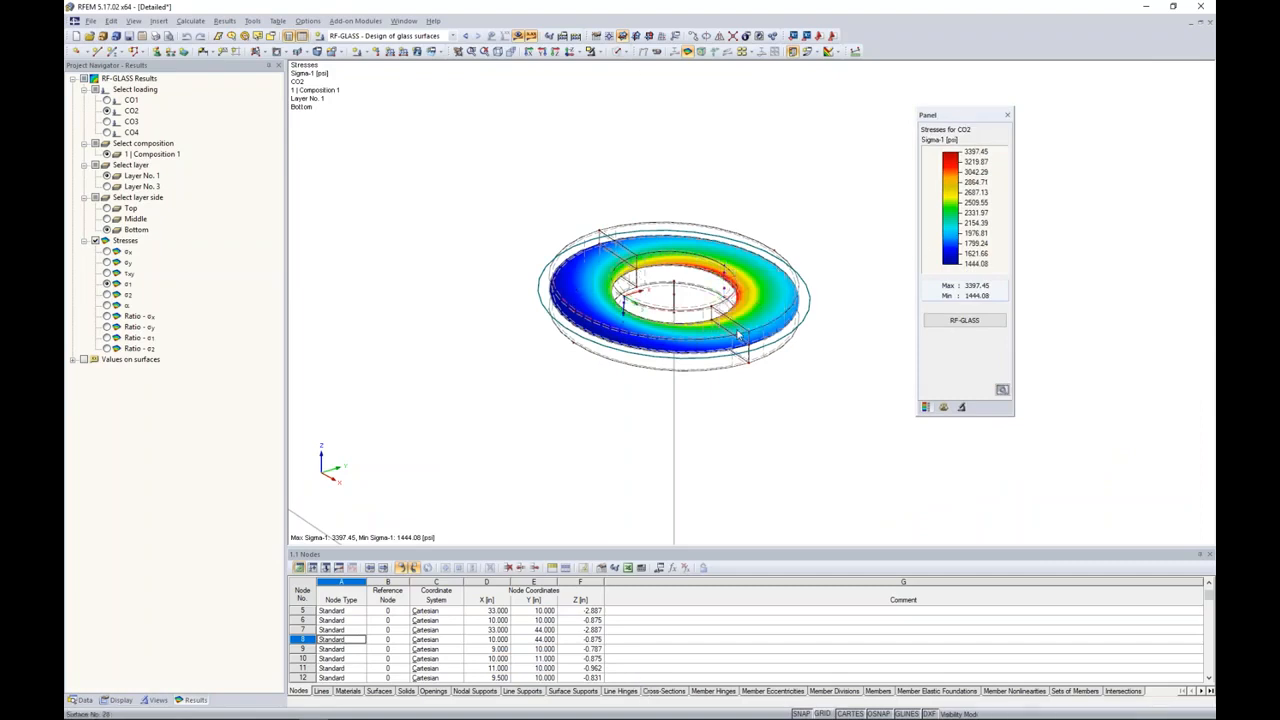
Step: Cancel the visibility mode to show the whole model and display the CO2 σx stresses for the bottom side of layer 1
scroll(738, 335, "down", 10)
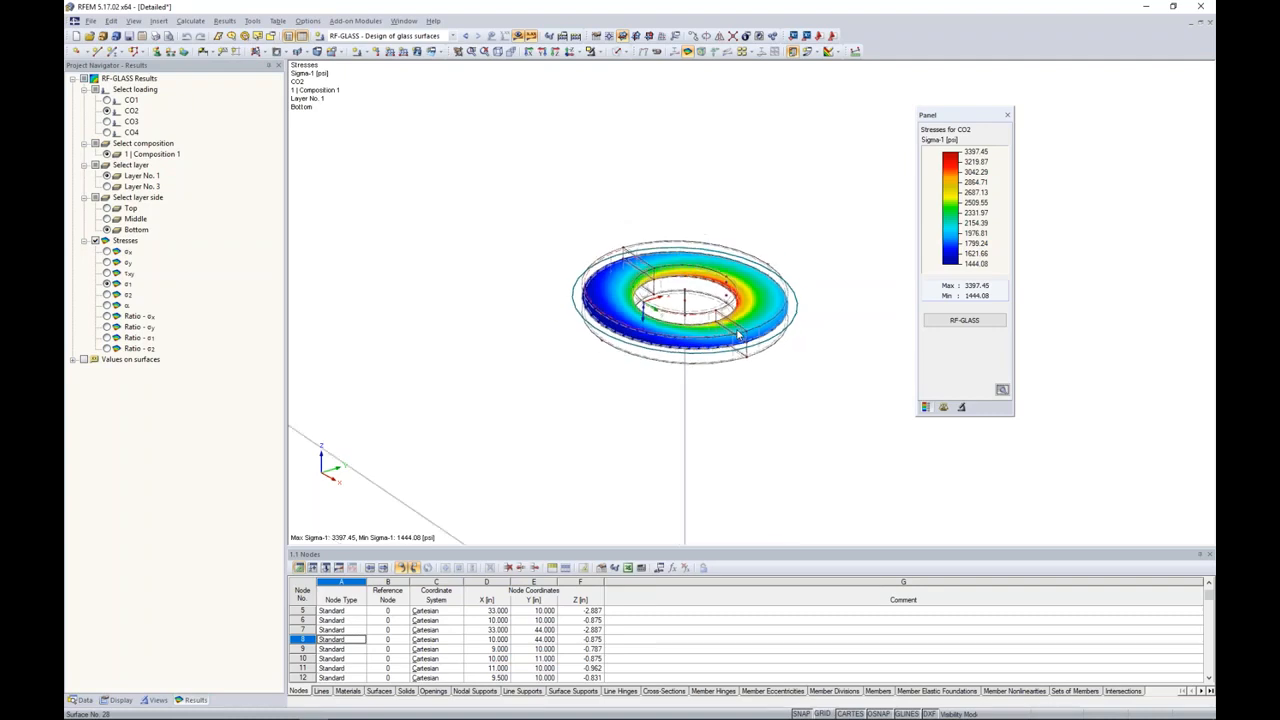
middle_click_drag(768, 360, 723, 410)
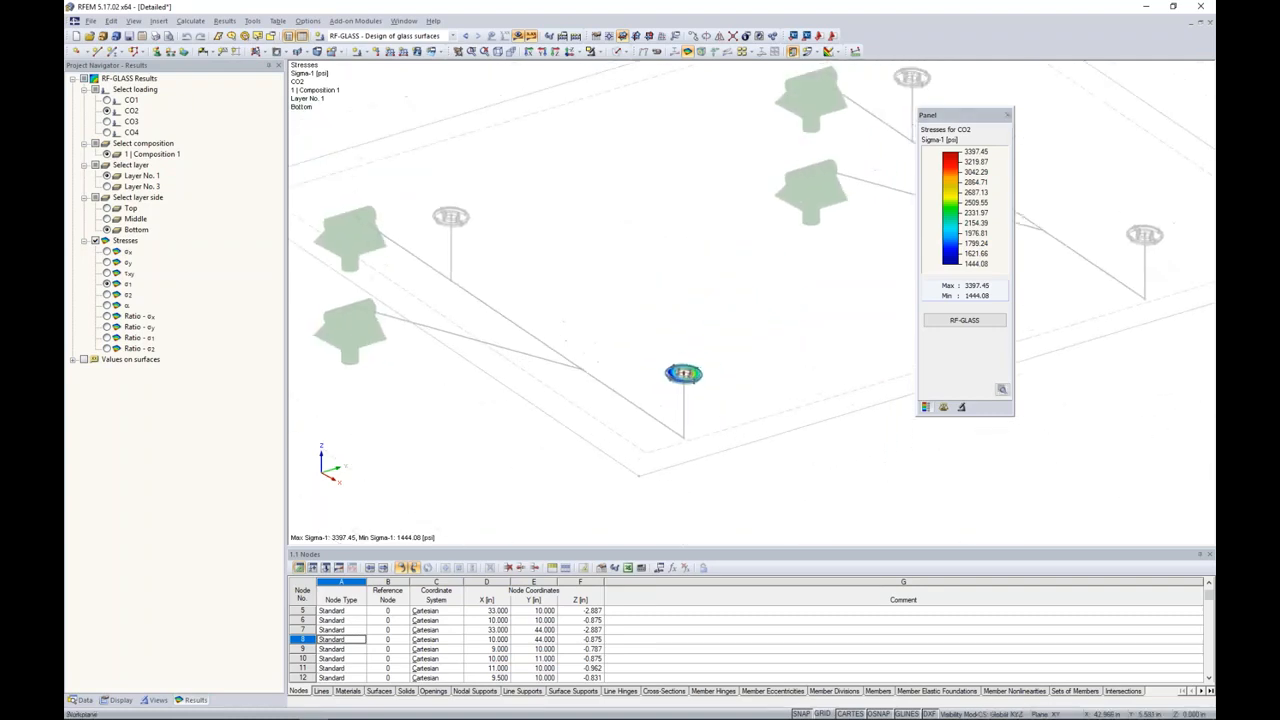
left_click(625, 55)
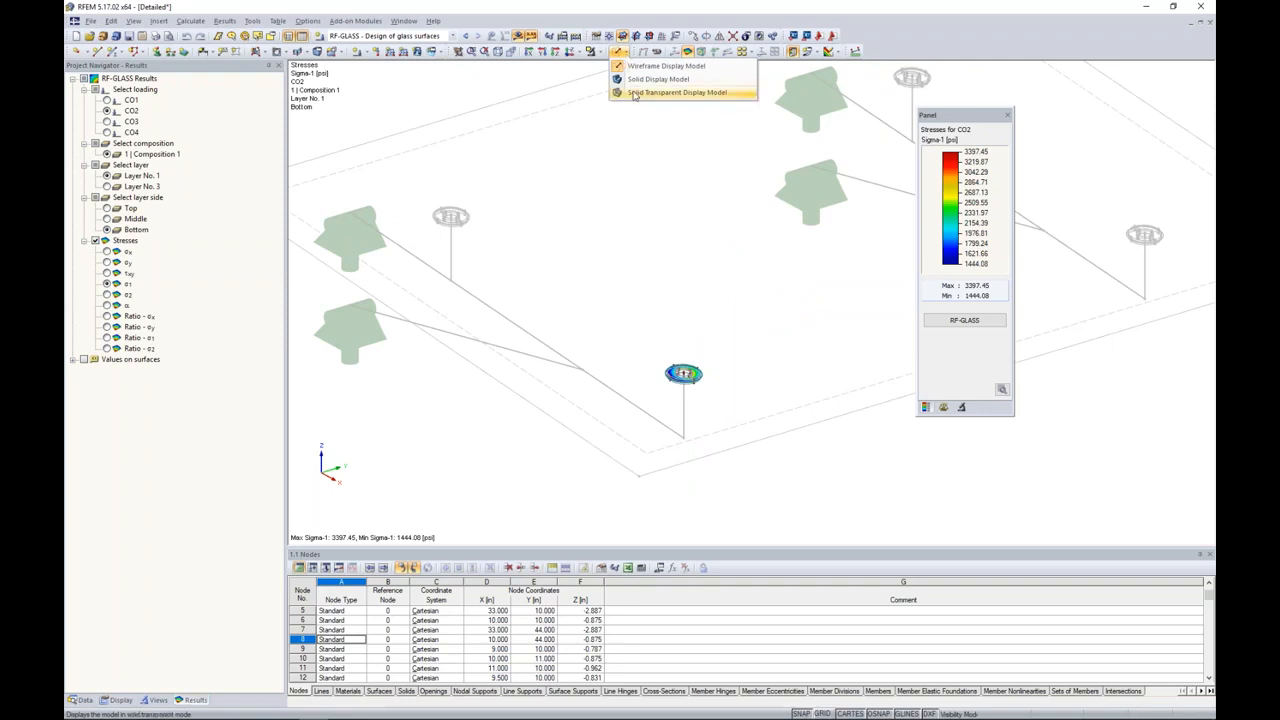
left_click(600, 52)
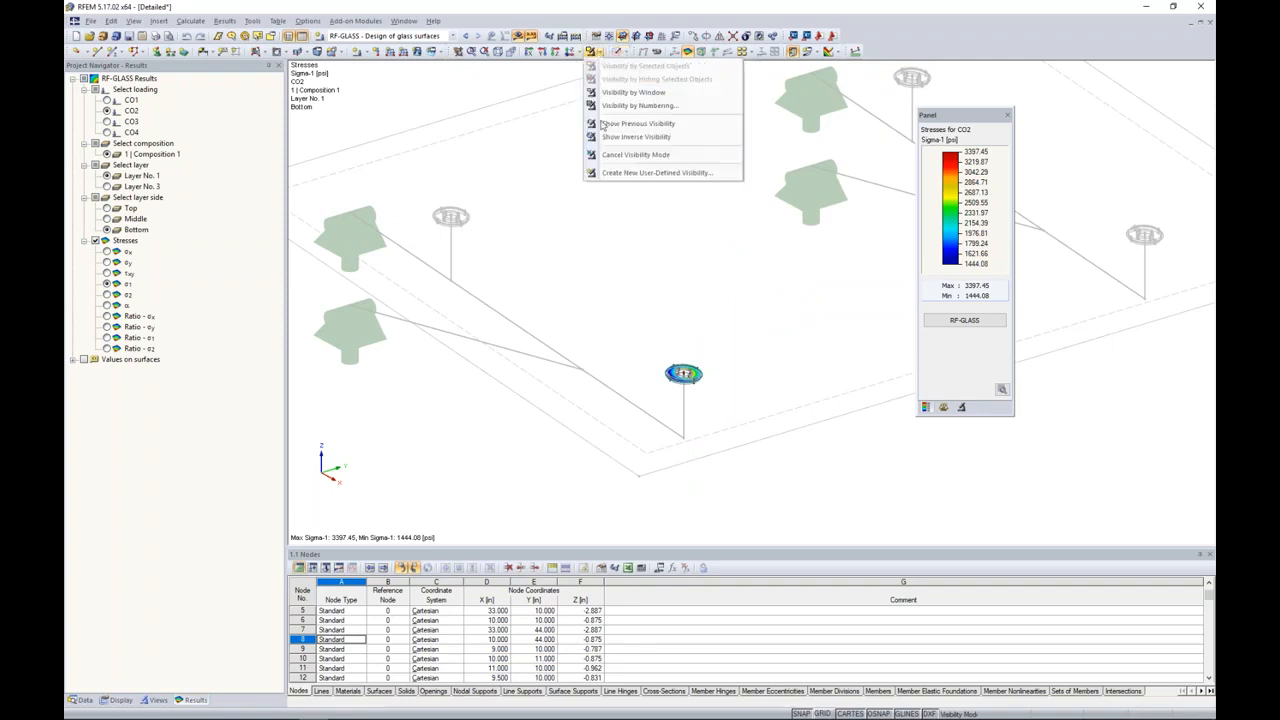
left_click(603, 156)
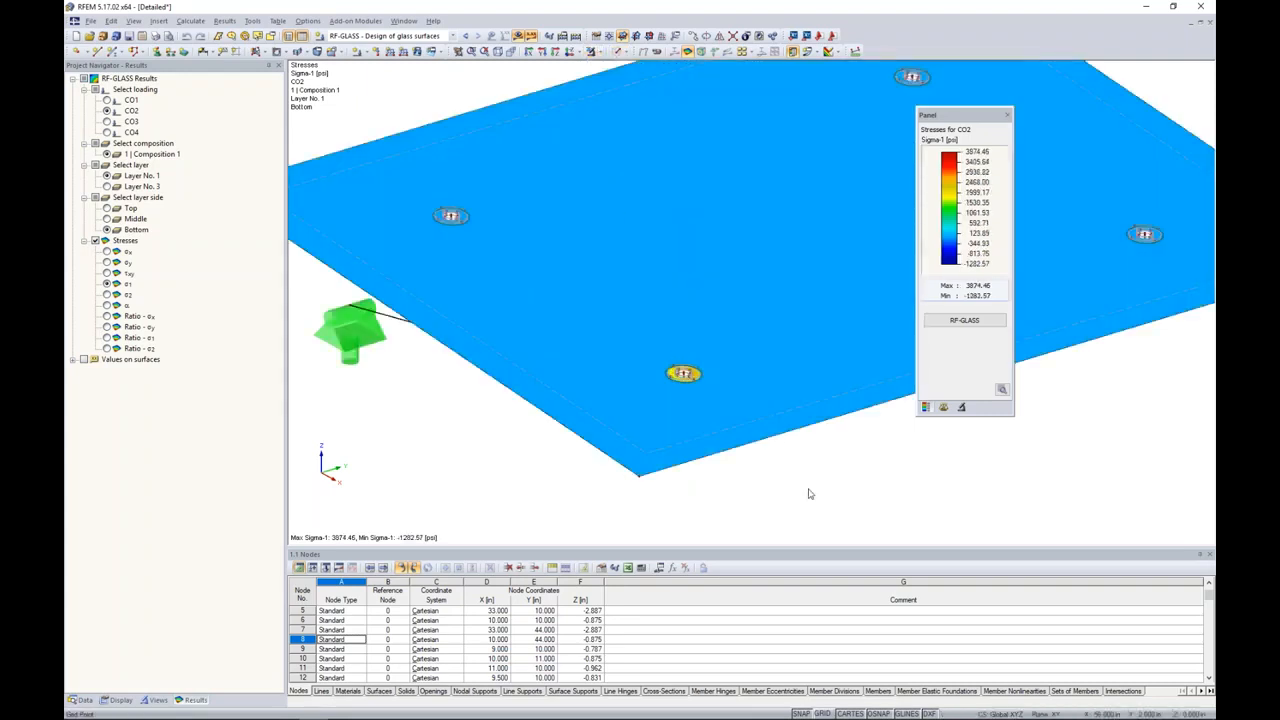
left_click(107, 251)
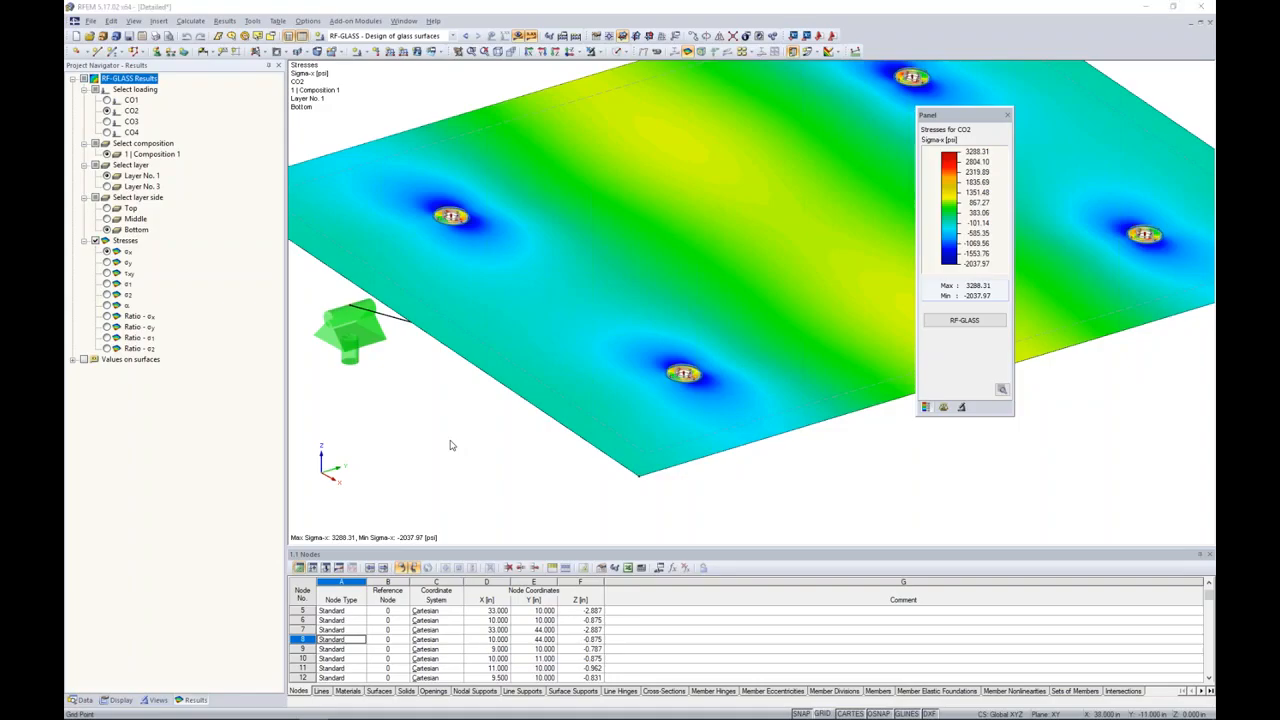
Step: Switch to the presentation slideshow and advance to the More Information slide
key("super+Tab")
left_click(720, 210)
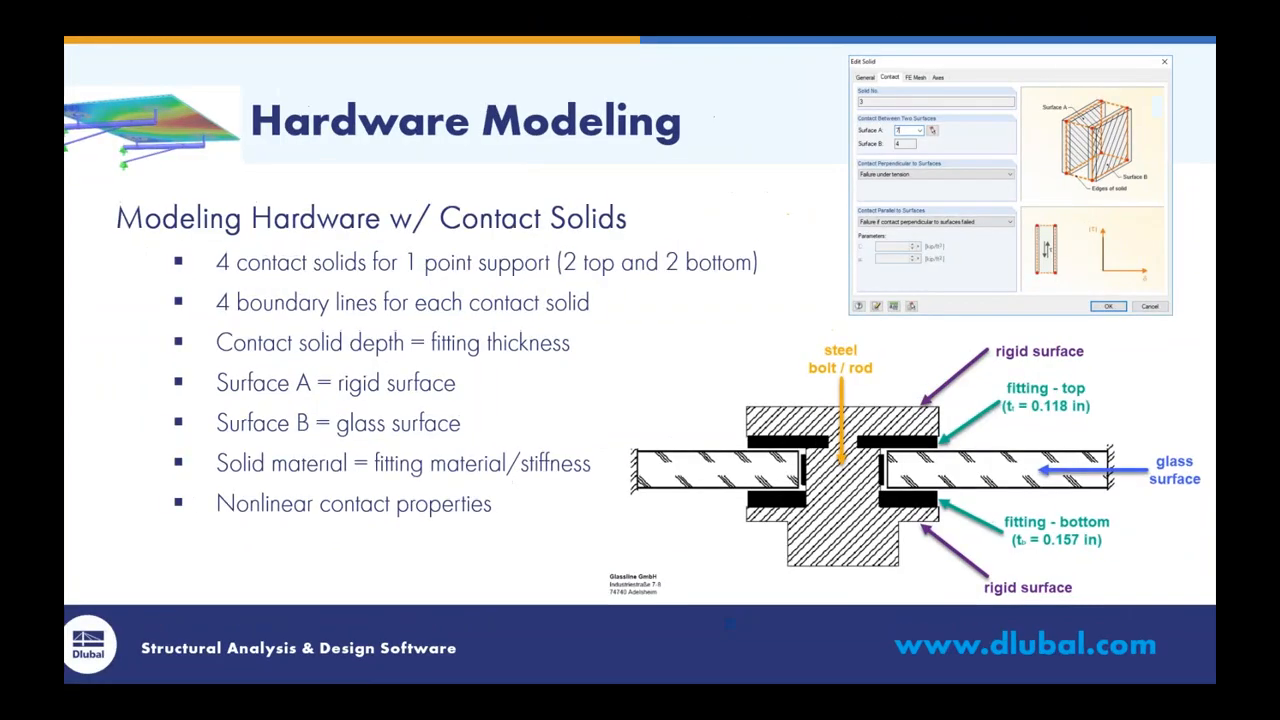
key("Right")
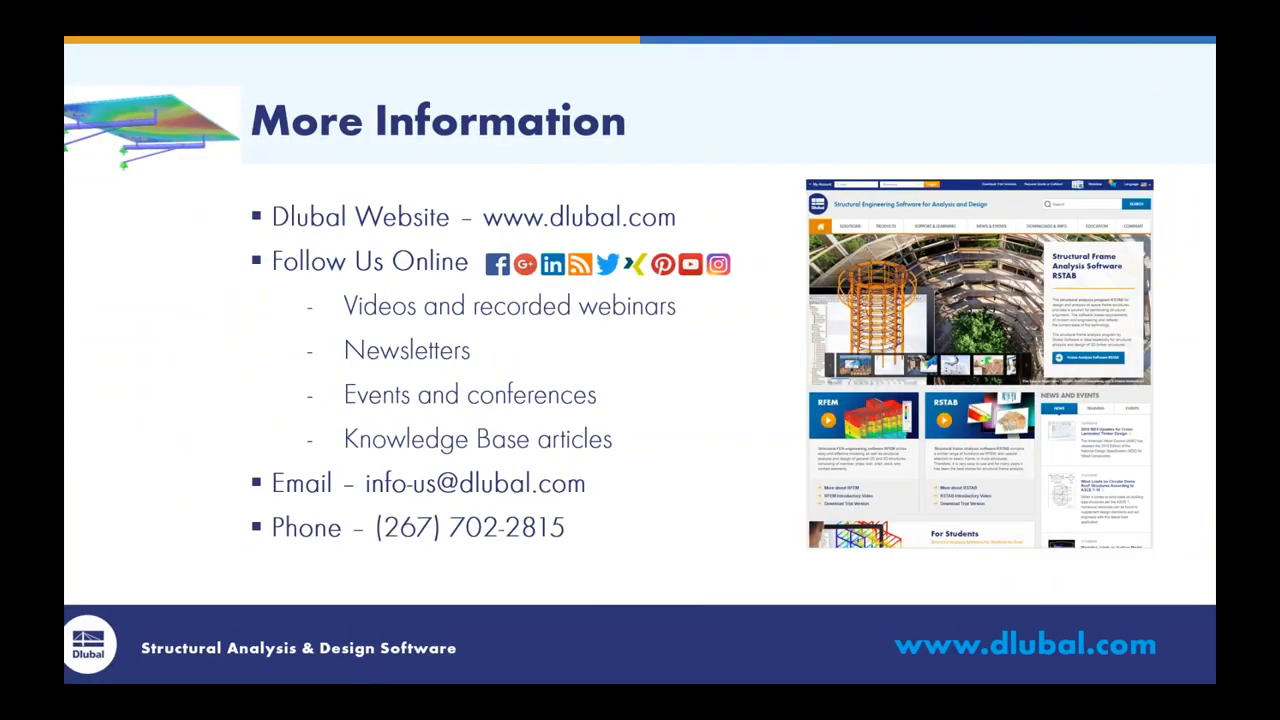